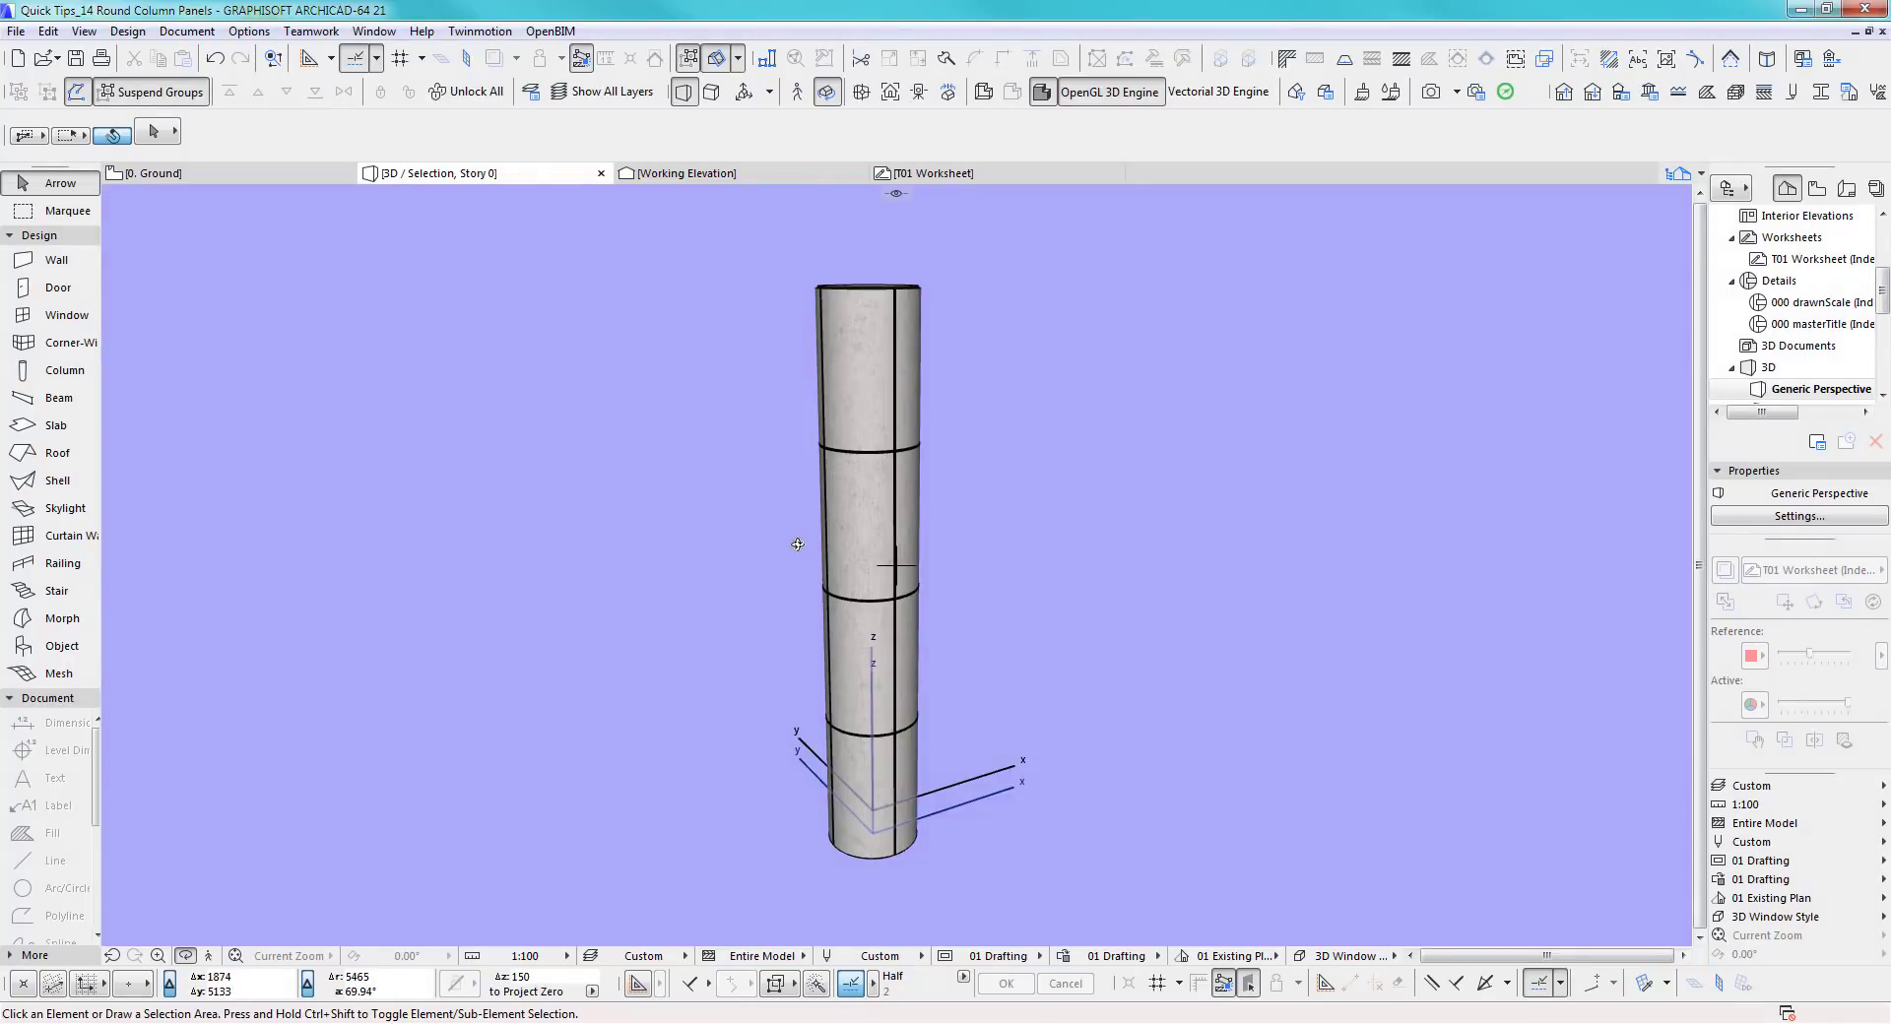
Examine the panel joints of the finished round column from several angles in the 3D view
left_click_drag(797, 544, 882, 510)
scroll(879, 493, "up", 2)
middle_click_drag(879, 483, 798, 603)
left_click_drag(796, 597, 816, 628)
scroll(967, 622, "up", 4)
scroll(816, 628, "down", 5)
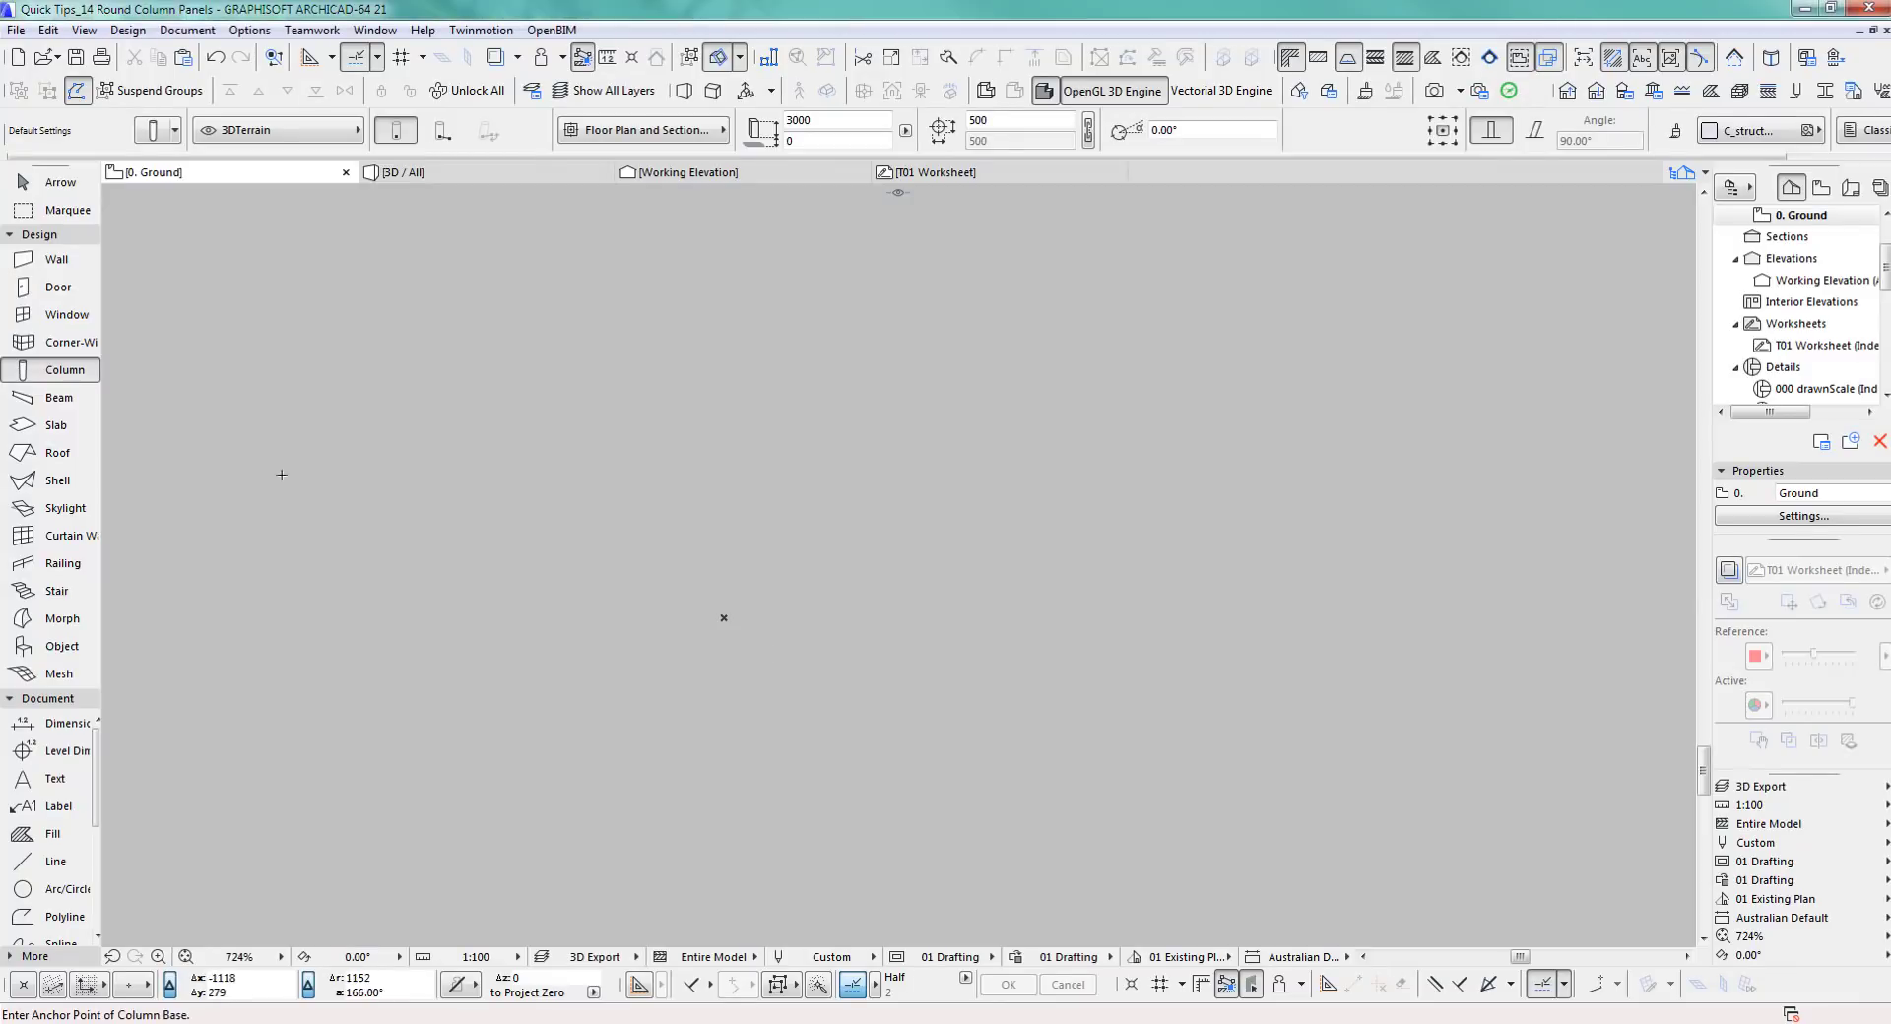
Assign the default column settings to the 3DColumns layer, keeping the 500 mm diameter
double_click(64, 372)
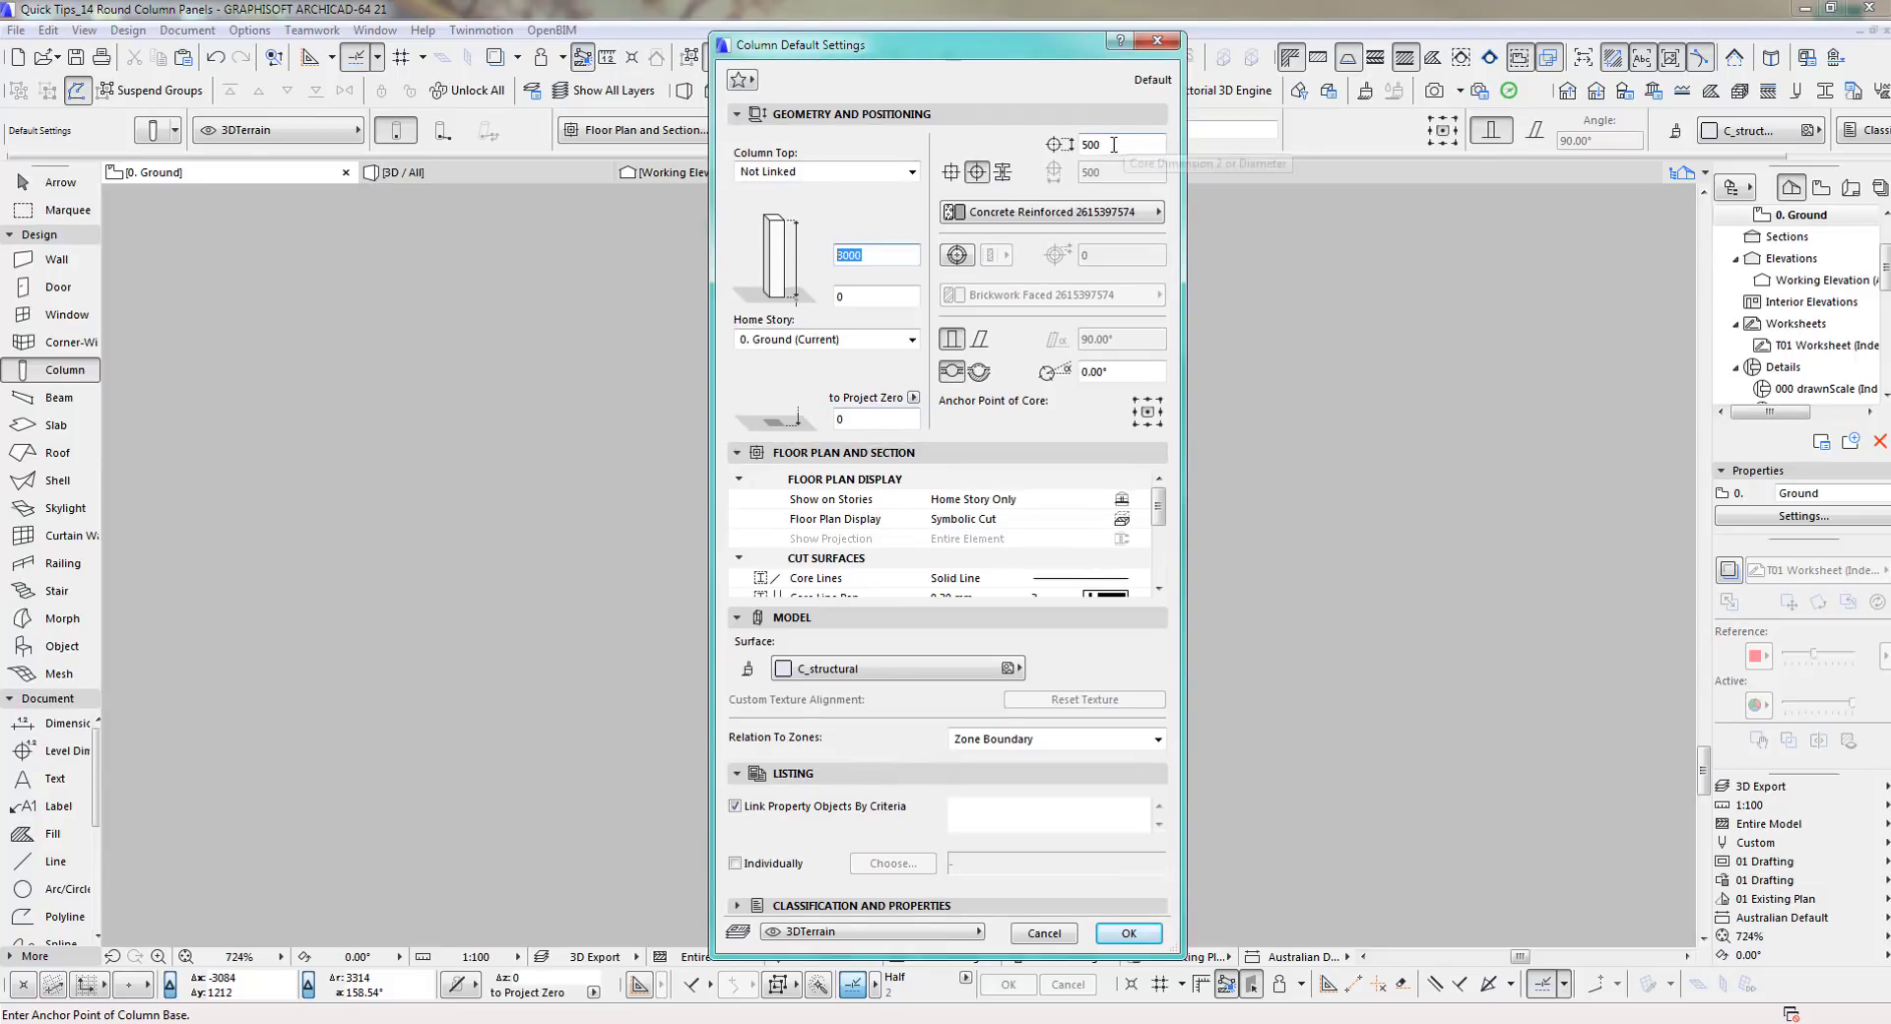
double_click(1100, 144)
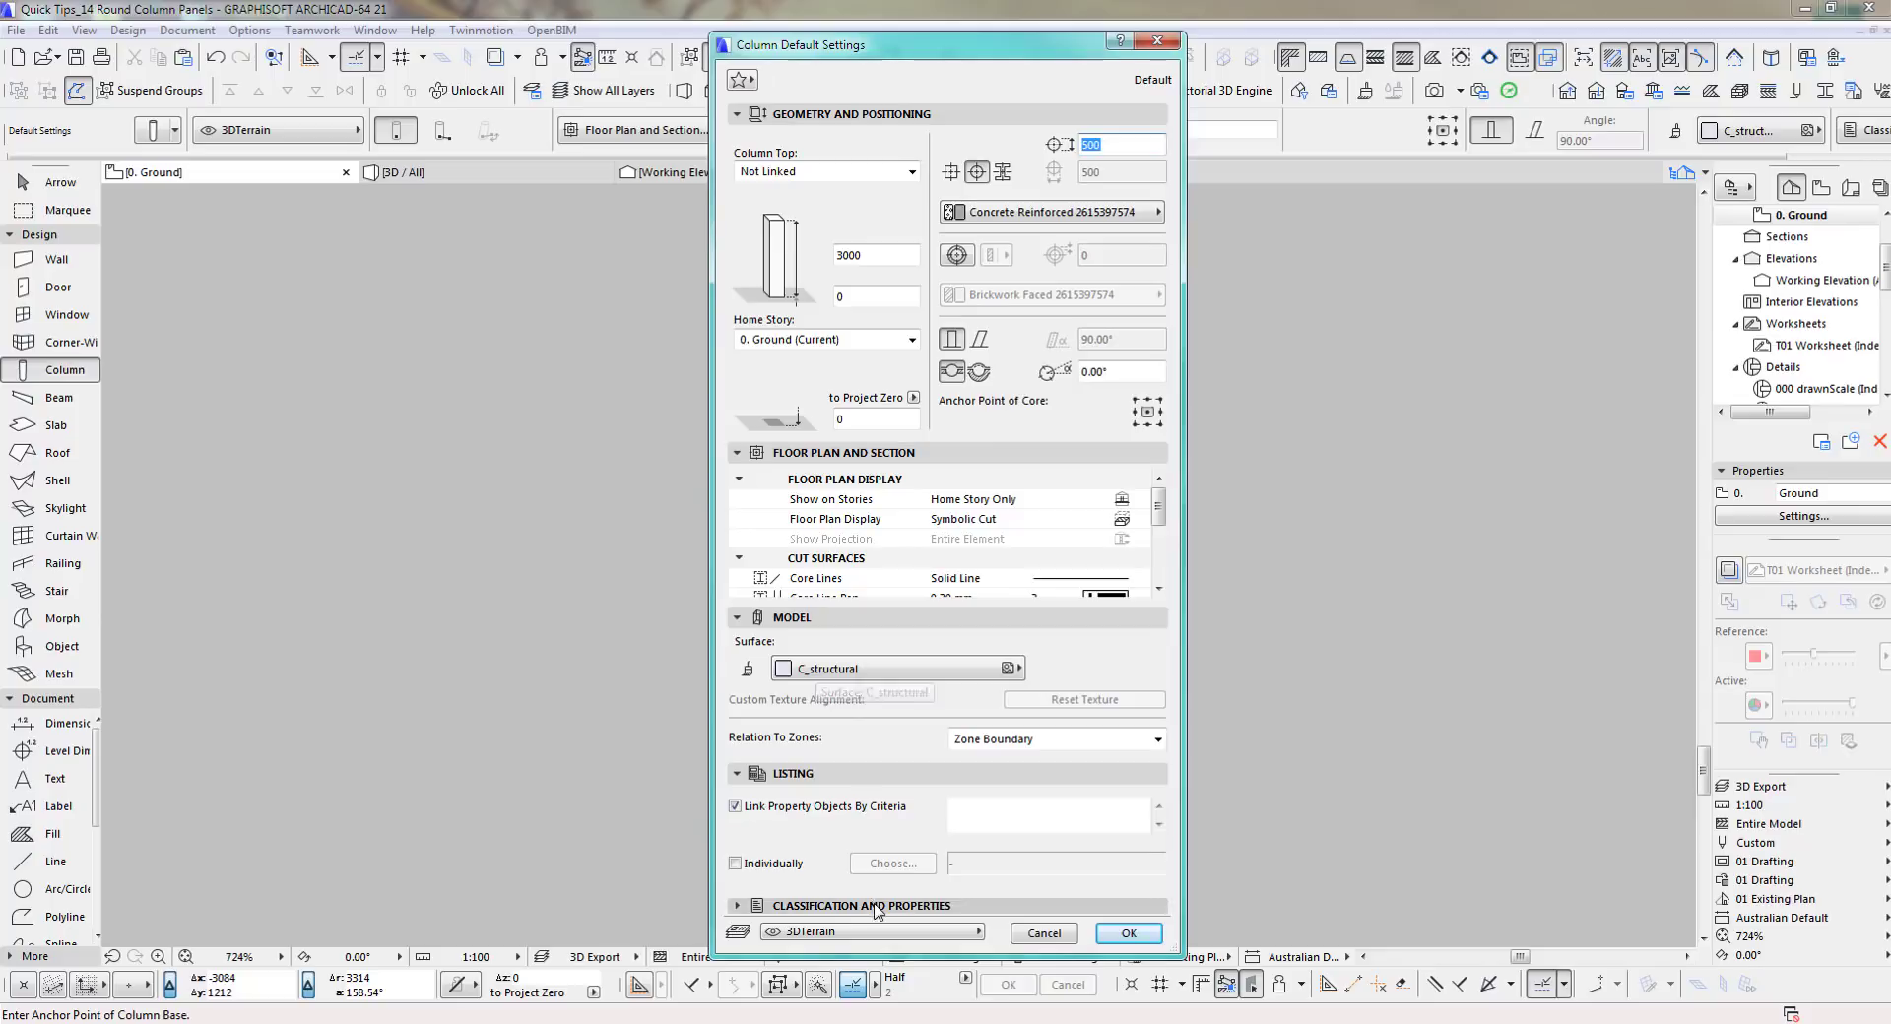
left_click(866, 932)
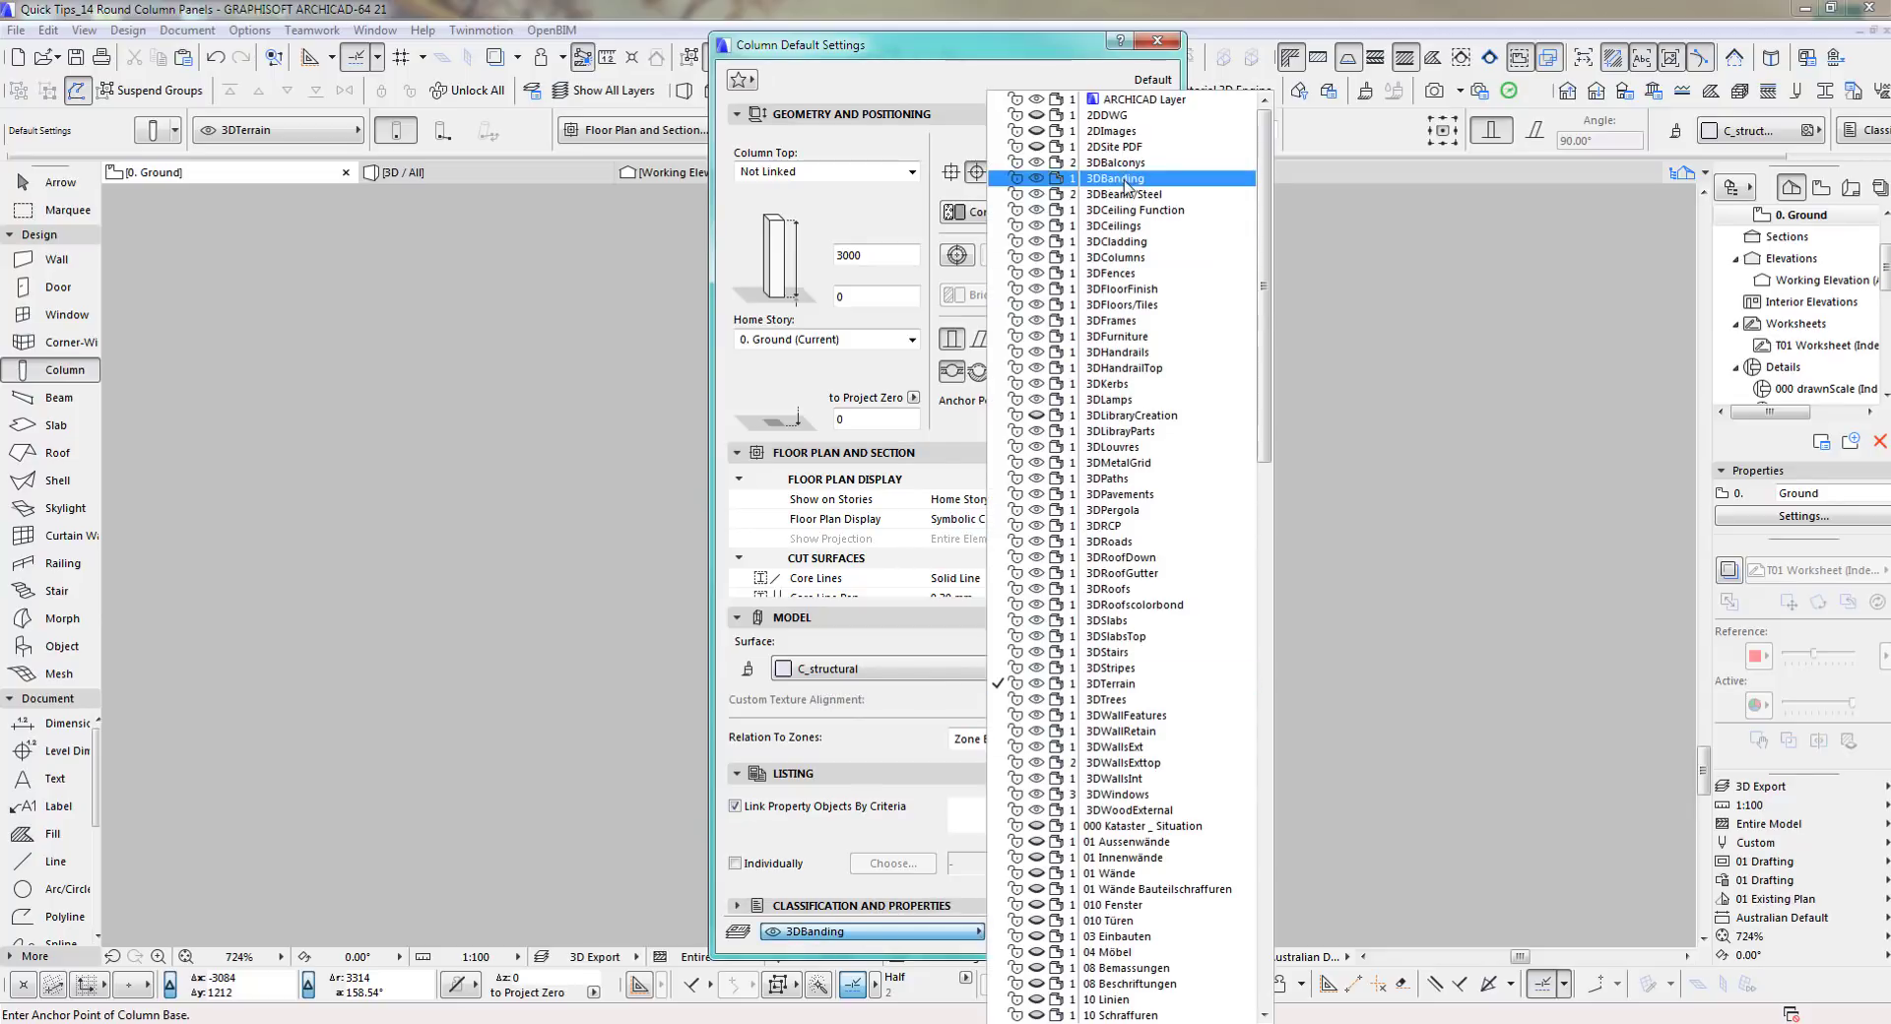
left_click(1123, 257)
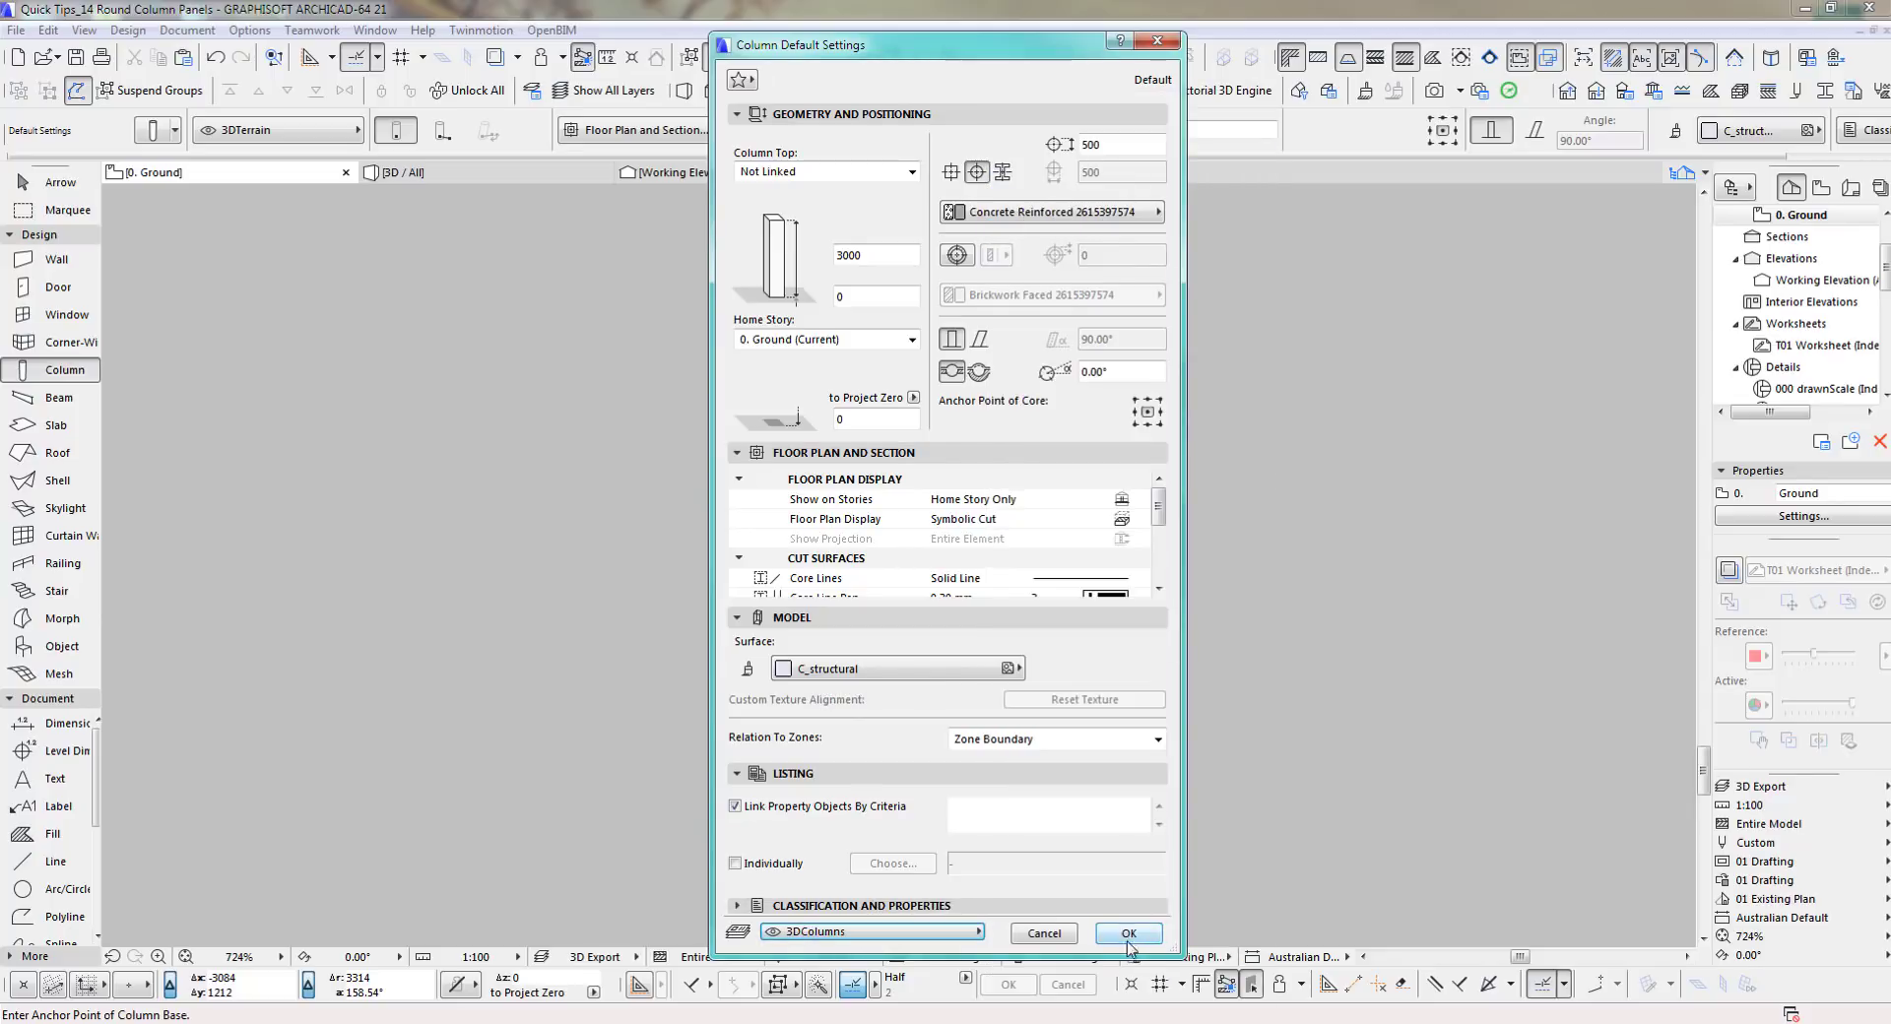
left_click(1128, 934)
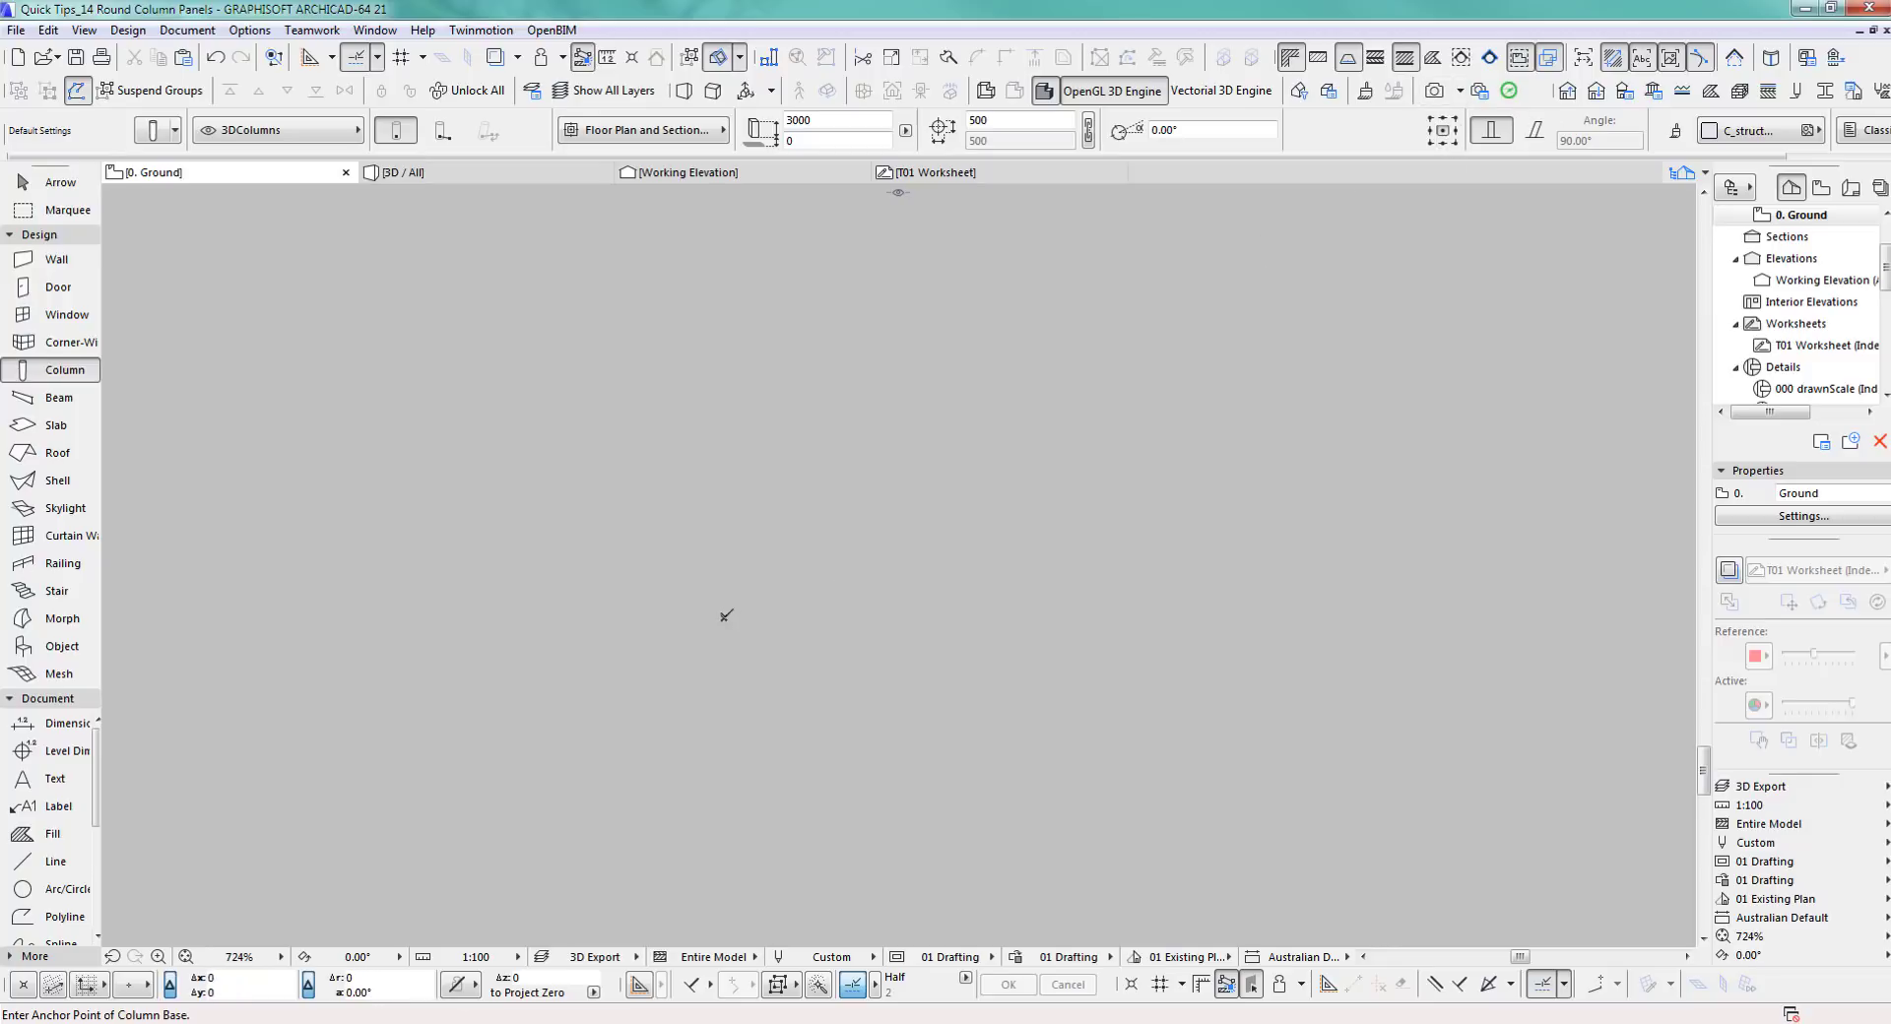
Place a round column at the project origin on the ground floor plan and check it in 3D
left_click(726, 617)
middle_click_drag(975, 662, 1071, 641)
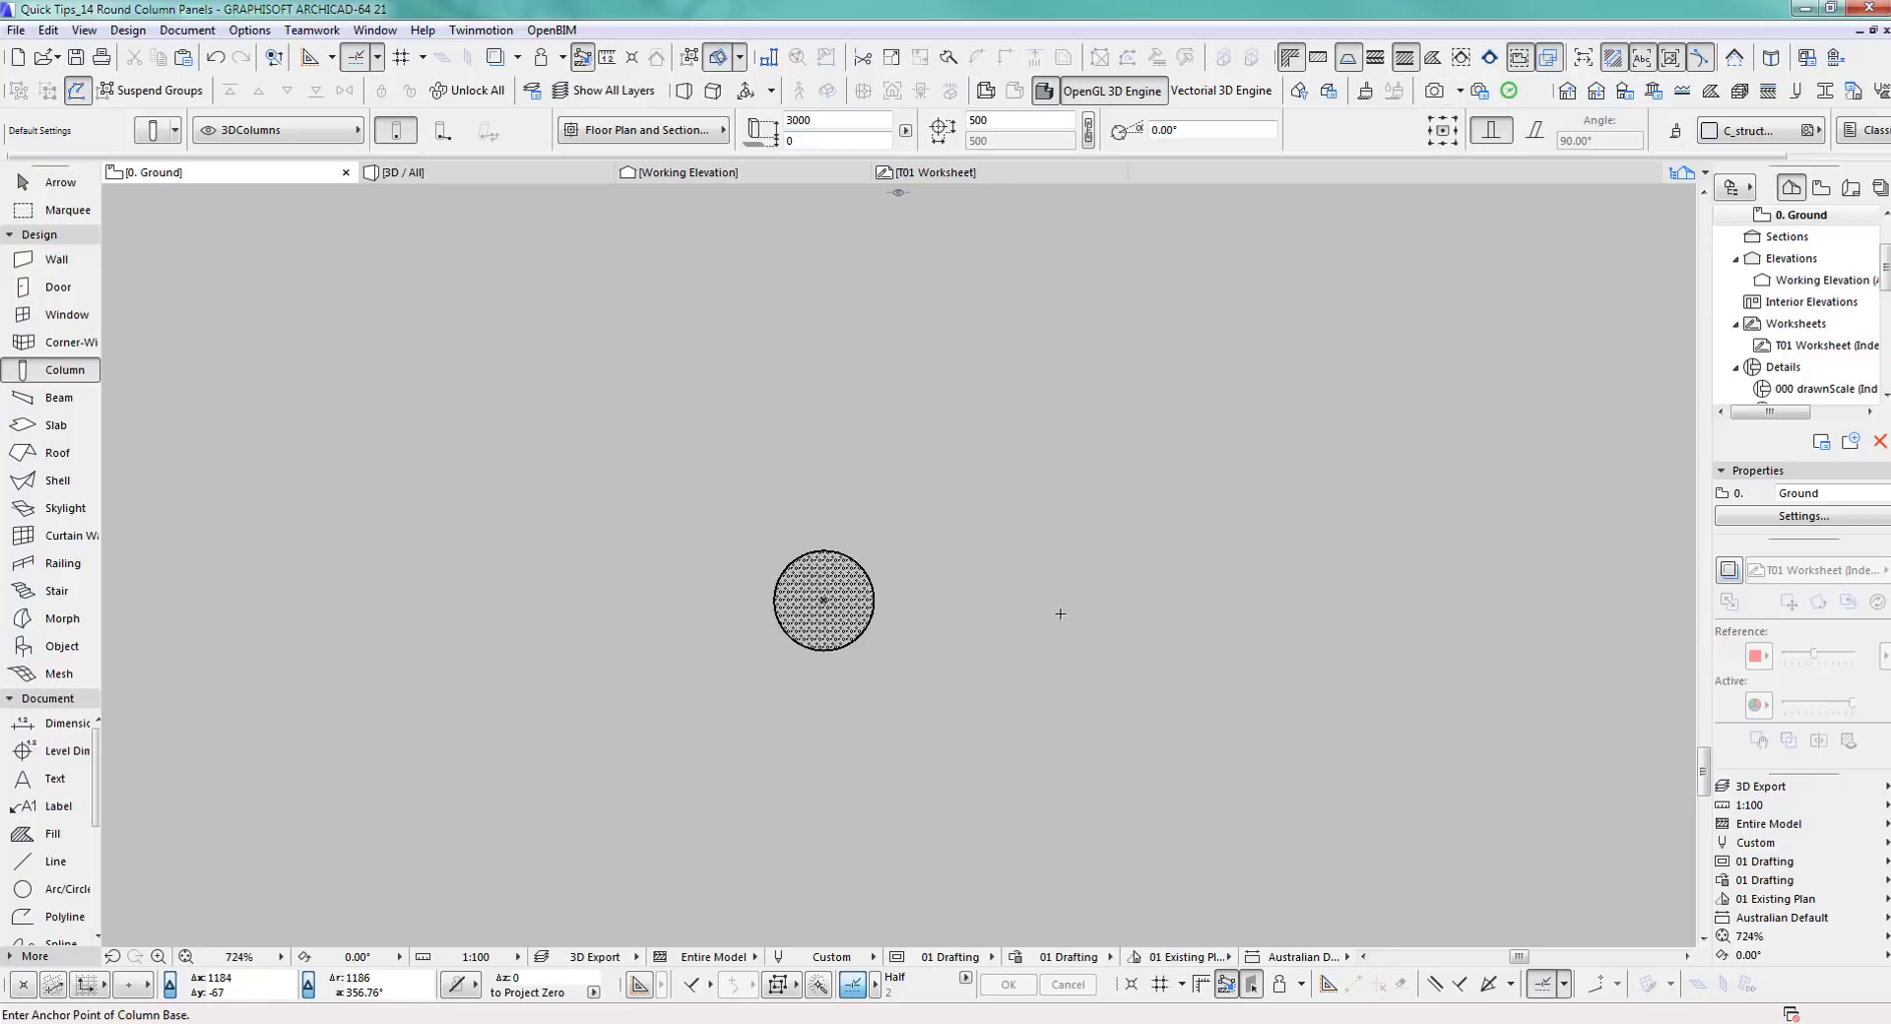
key("F3")
middle_click_drag(889, 583, 906, 545)
key("F2")
Configure the default wall with the R_PC3 surface and the 3DBanding layer
double_click(69, 261)
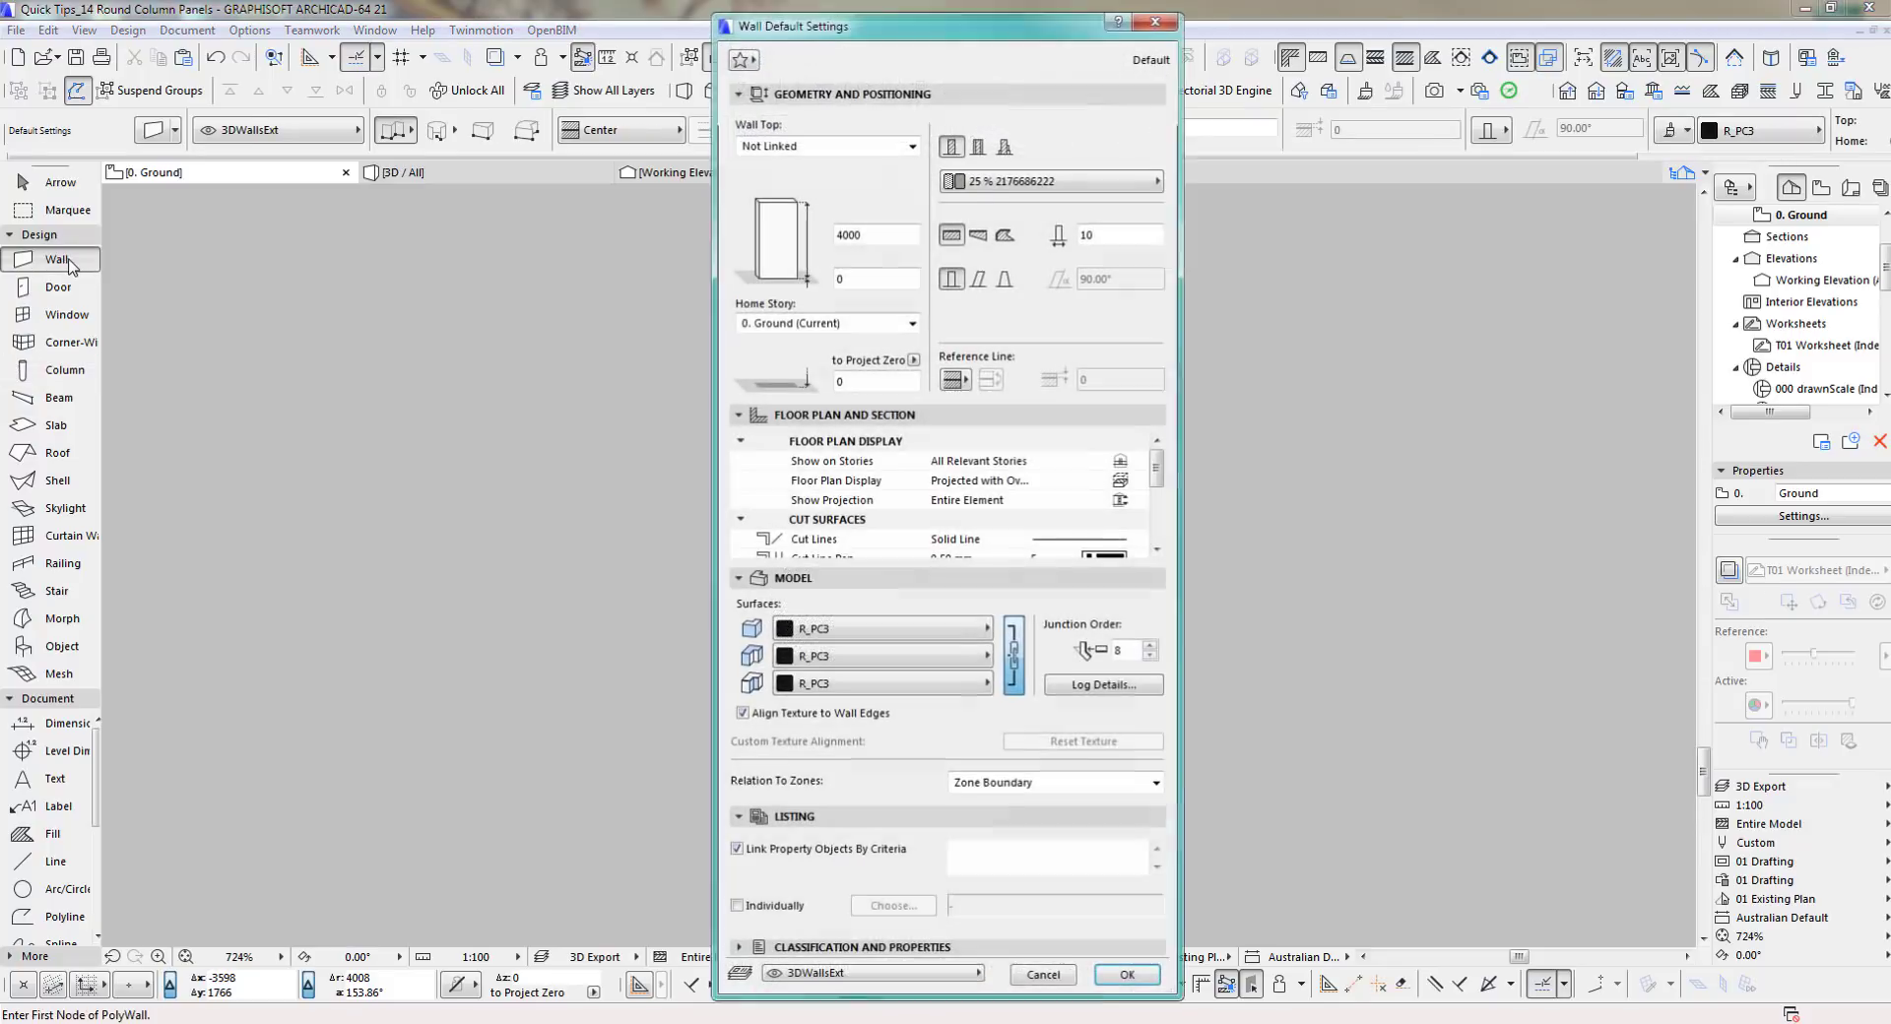
left_click(878, 231)
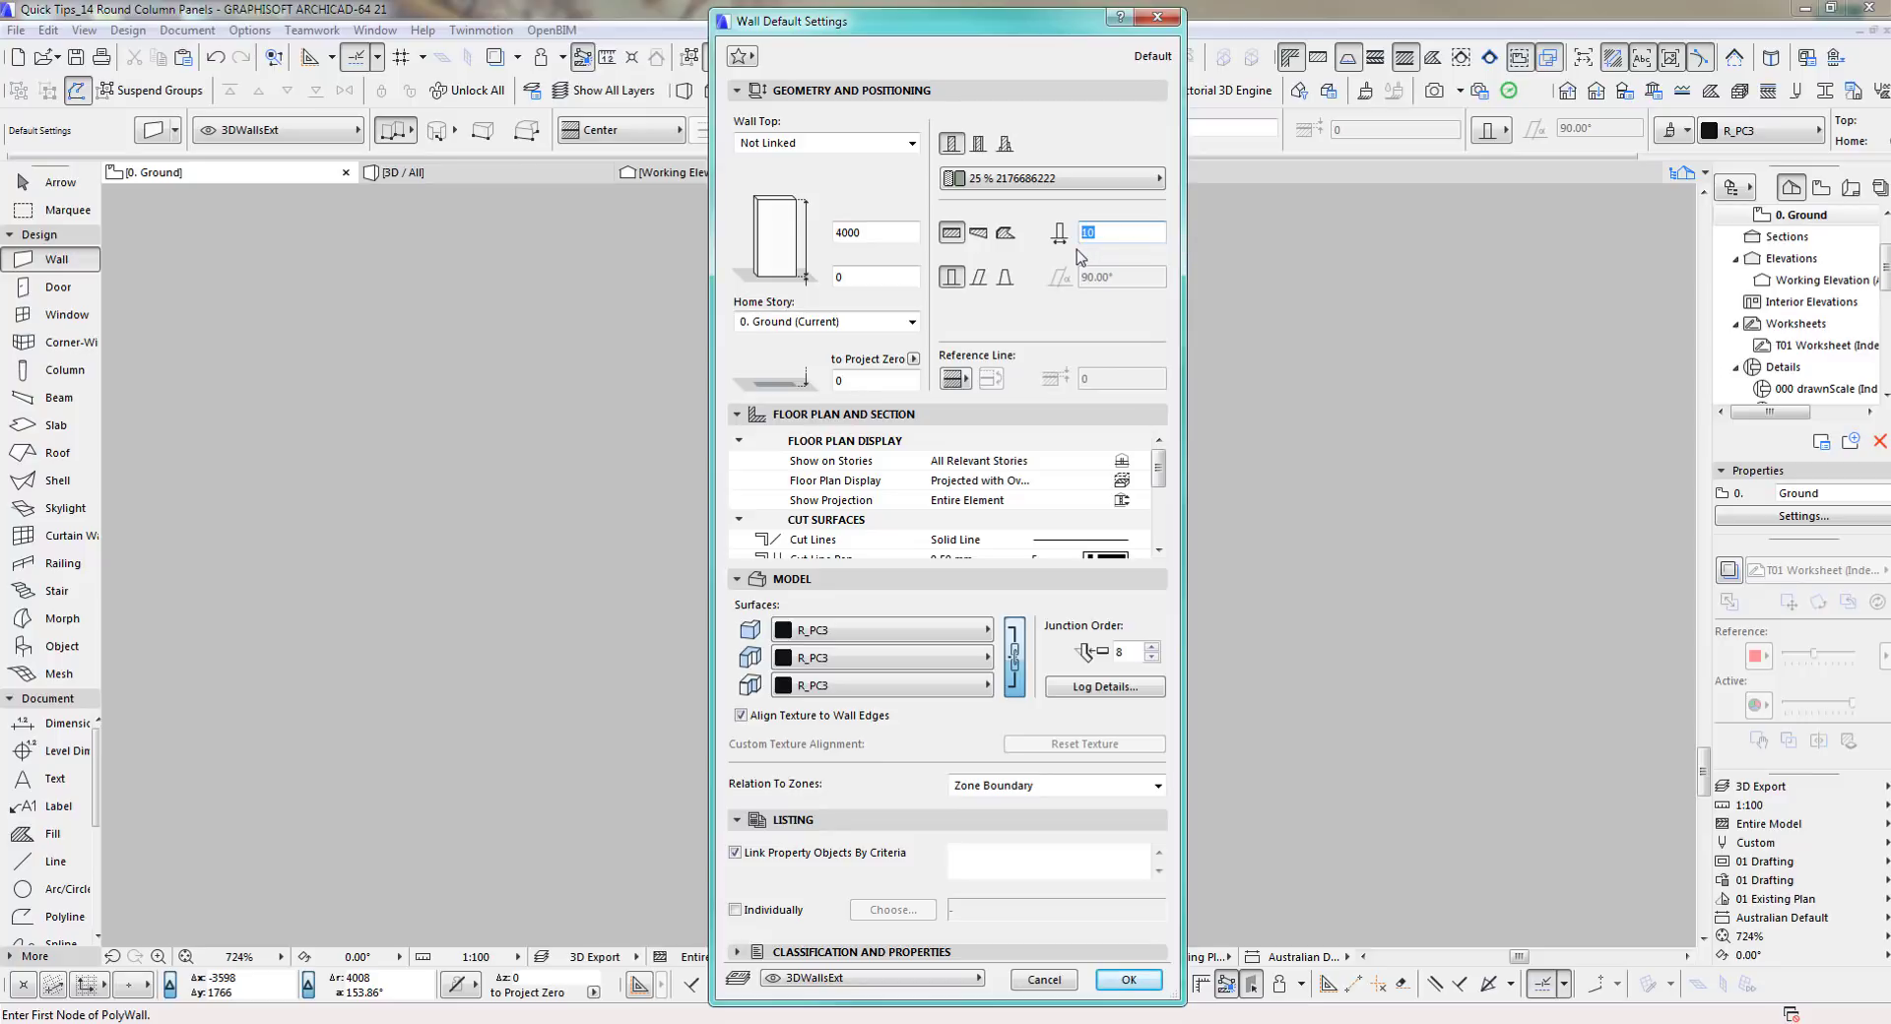
left_click(832, 632)
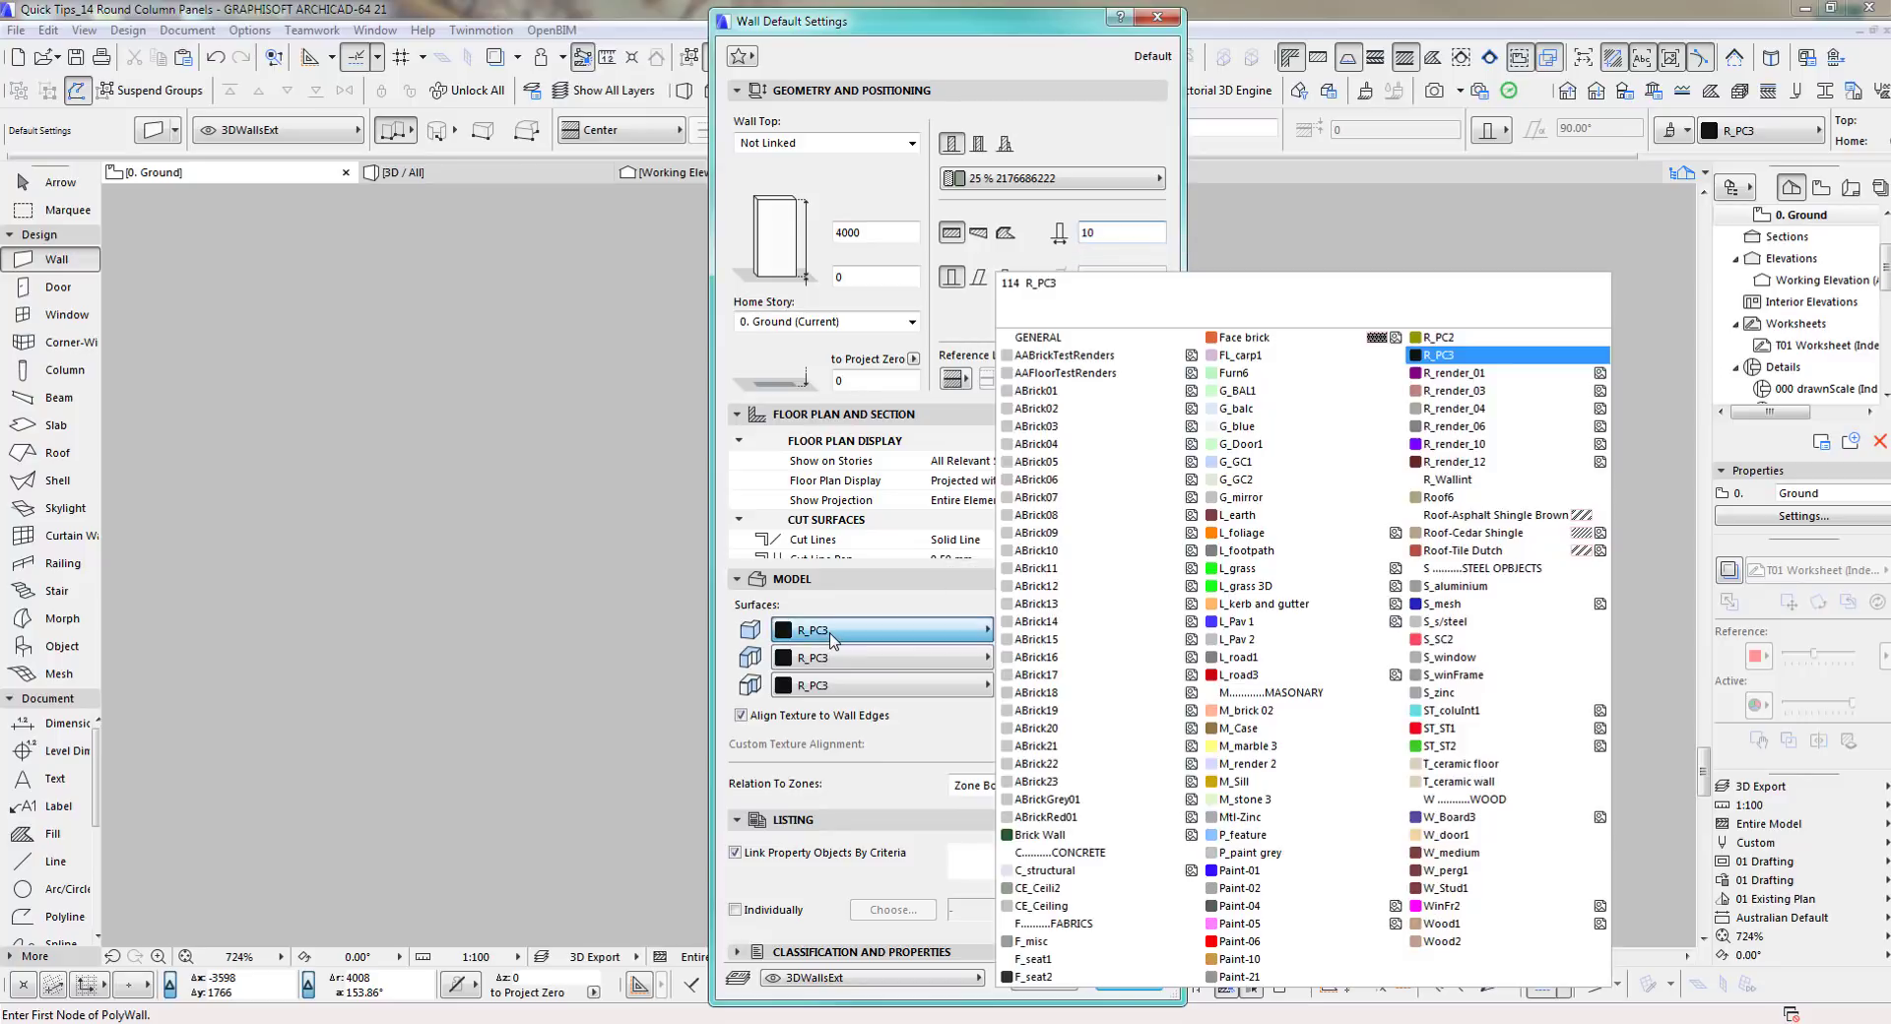
left_click(1467, 353)
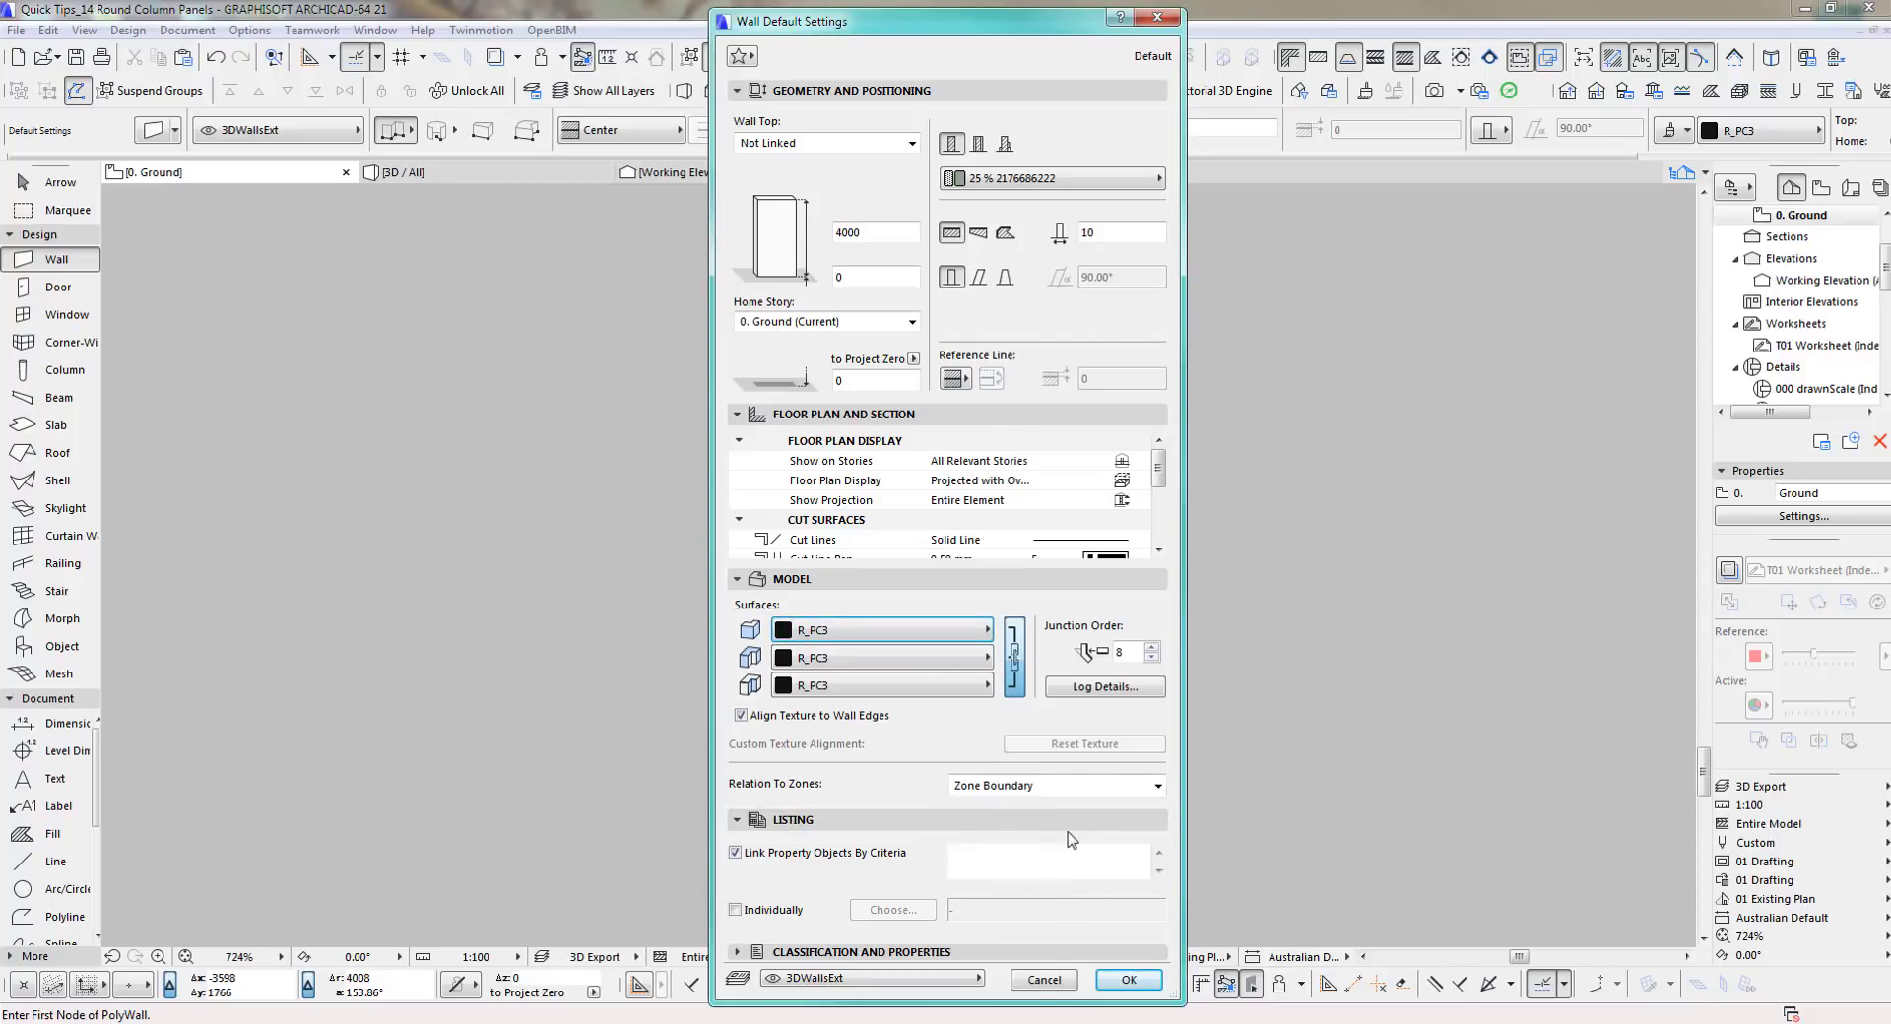
left_click(912, 978)
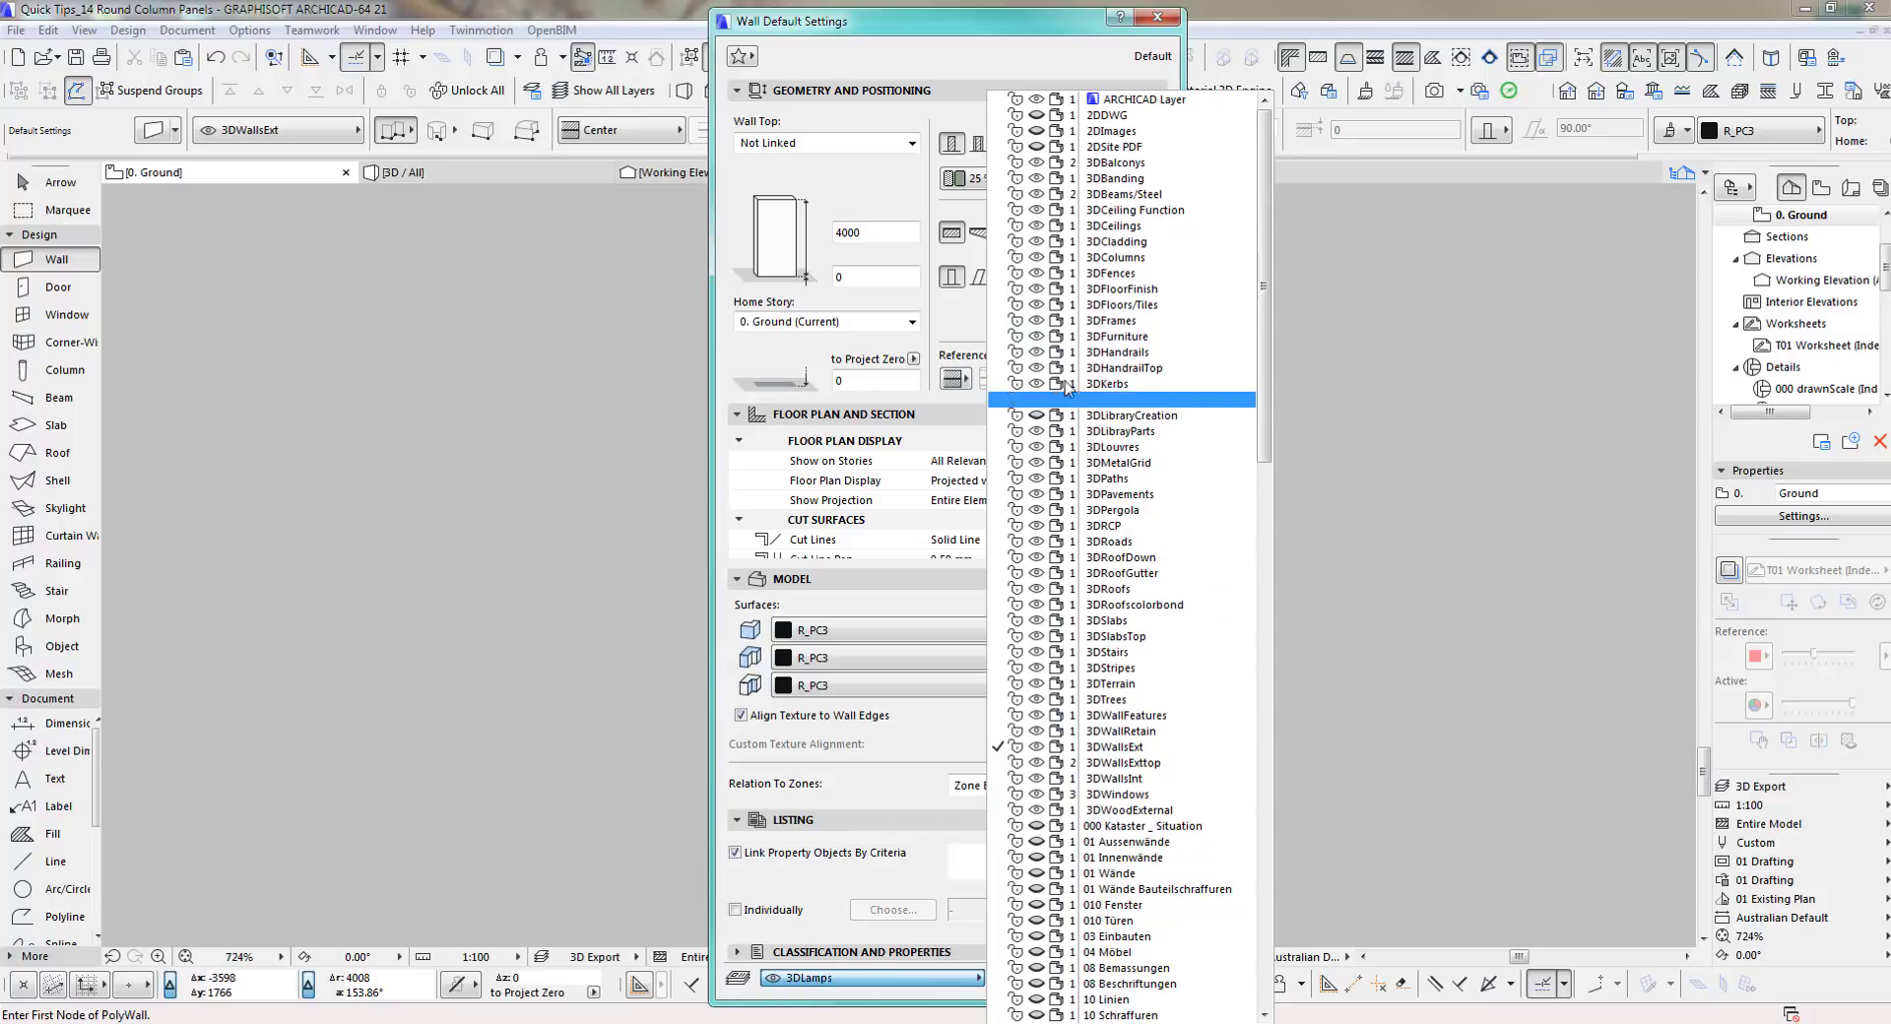
left_click(1089, 180)
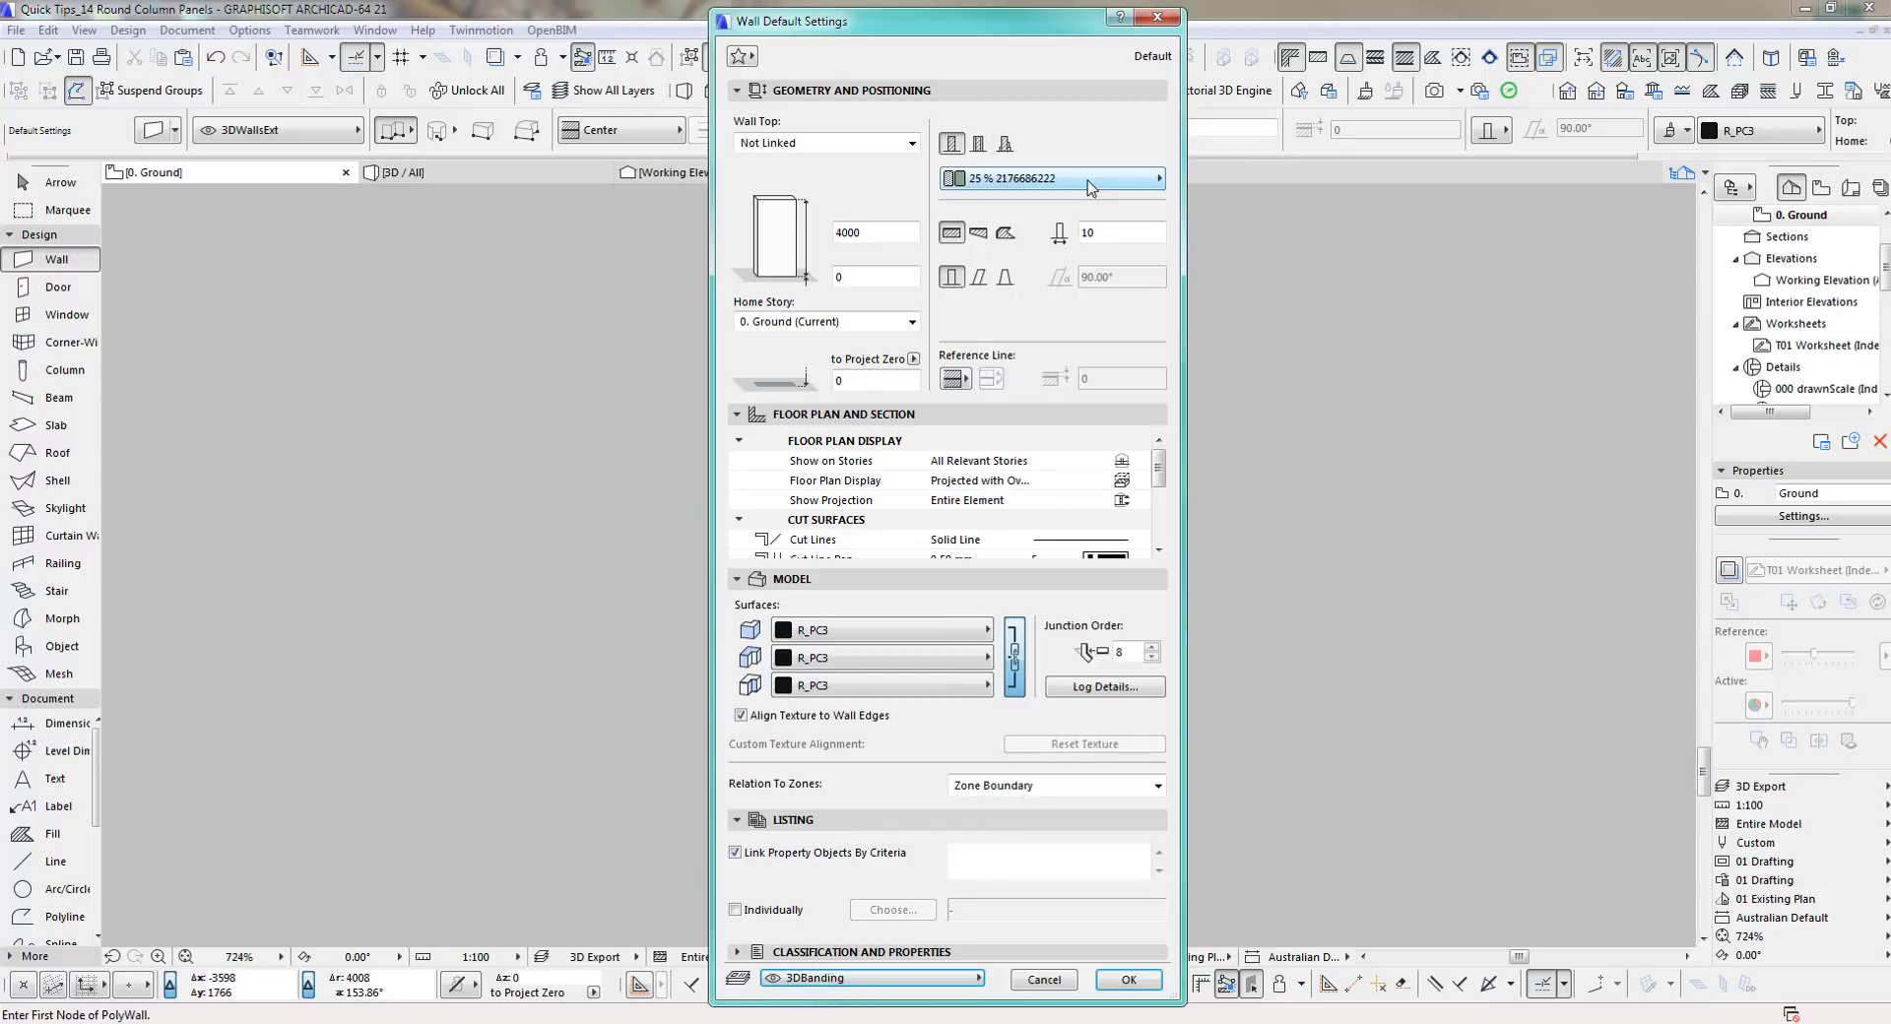
left_click(1128, 980)
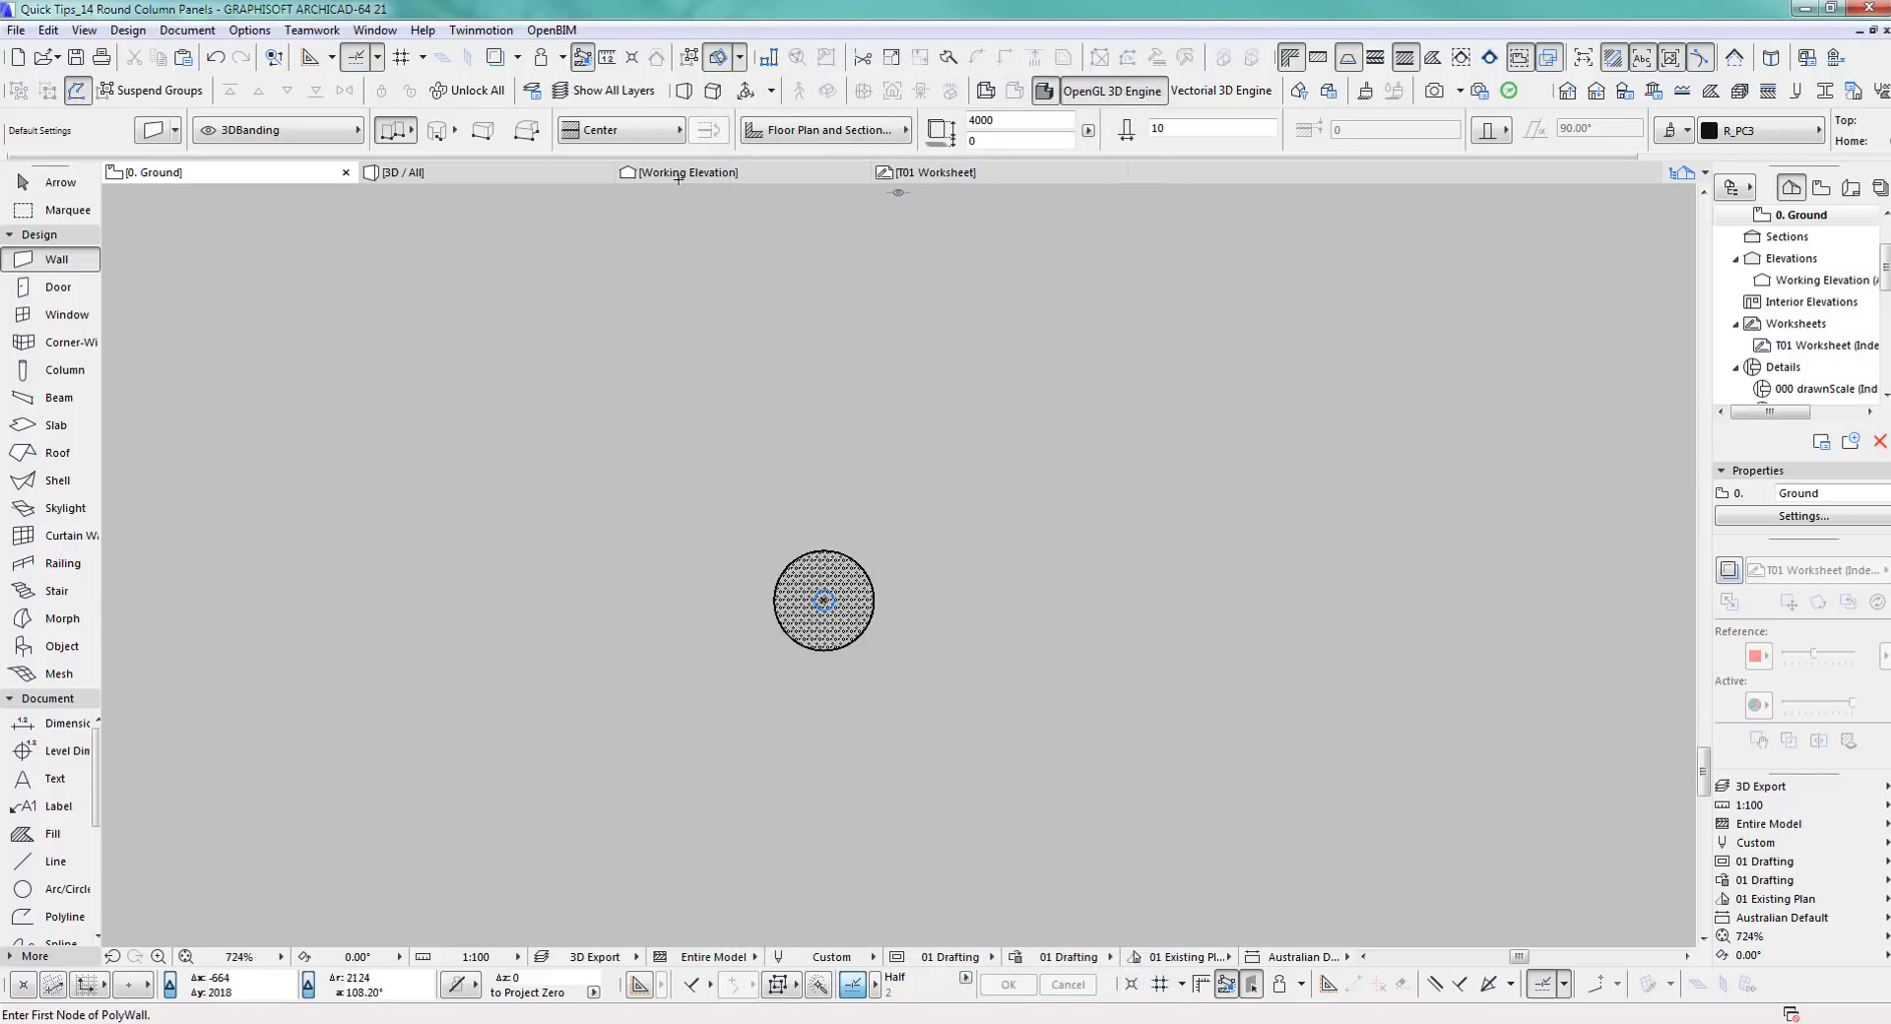
Draw a vertical wall about 447 mm long in plan from the column's center, with its reference line at Center
left_click(649, 131)
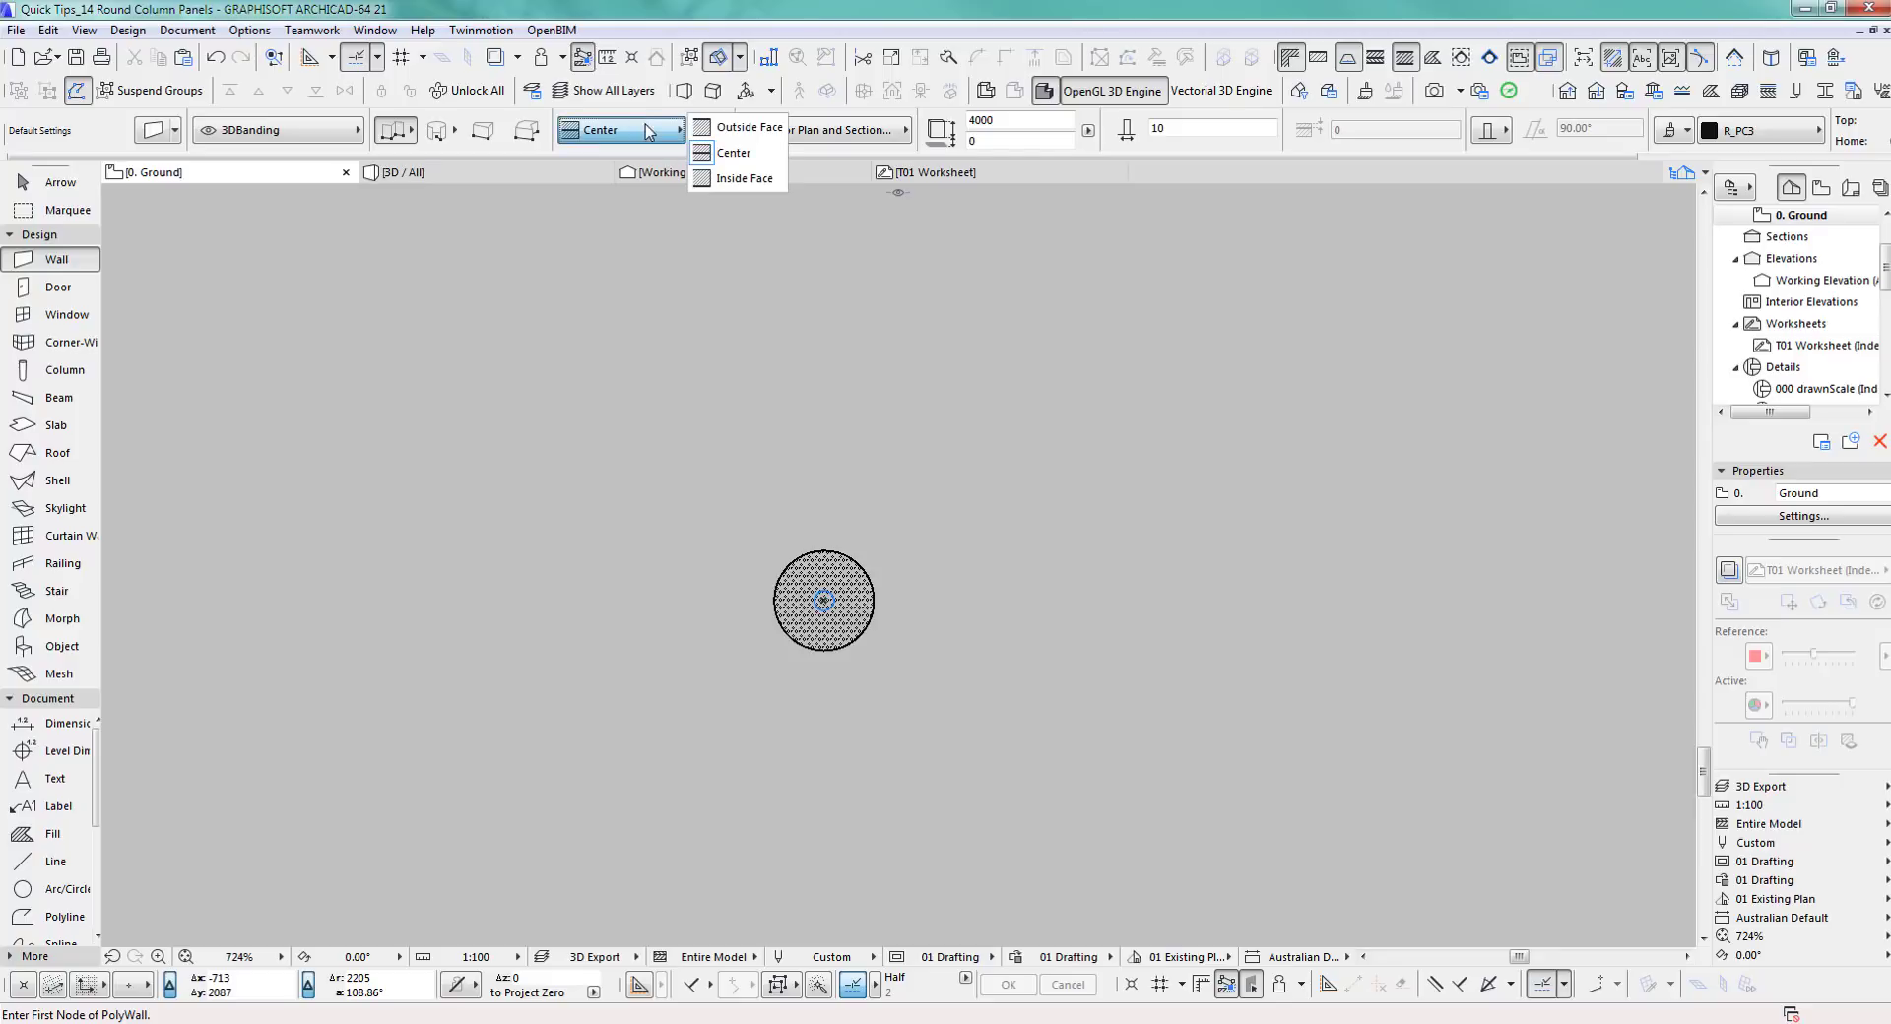
left_click(724, 158)
left_click(823, 598)
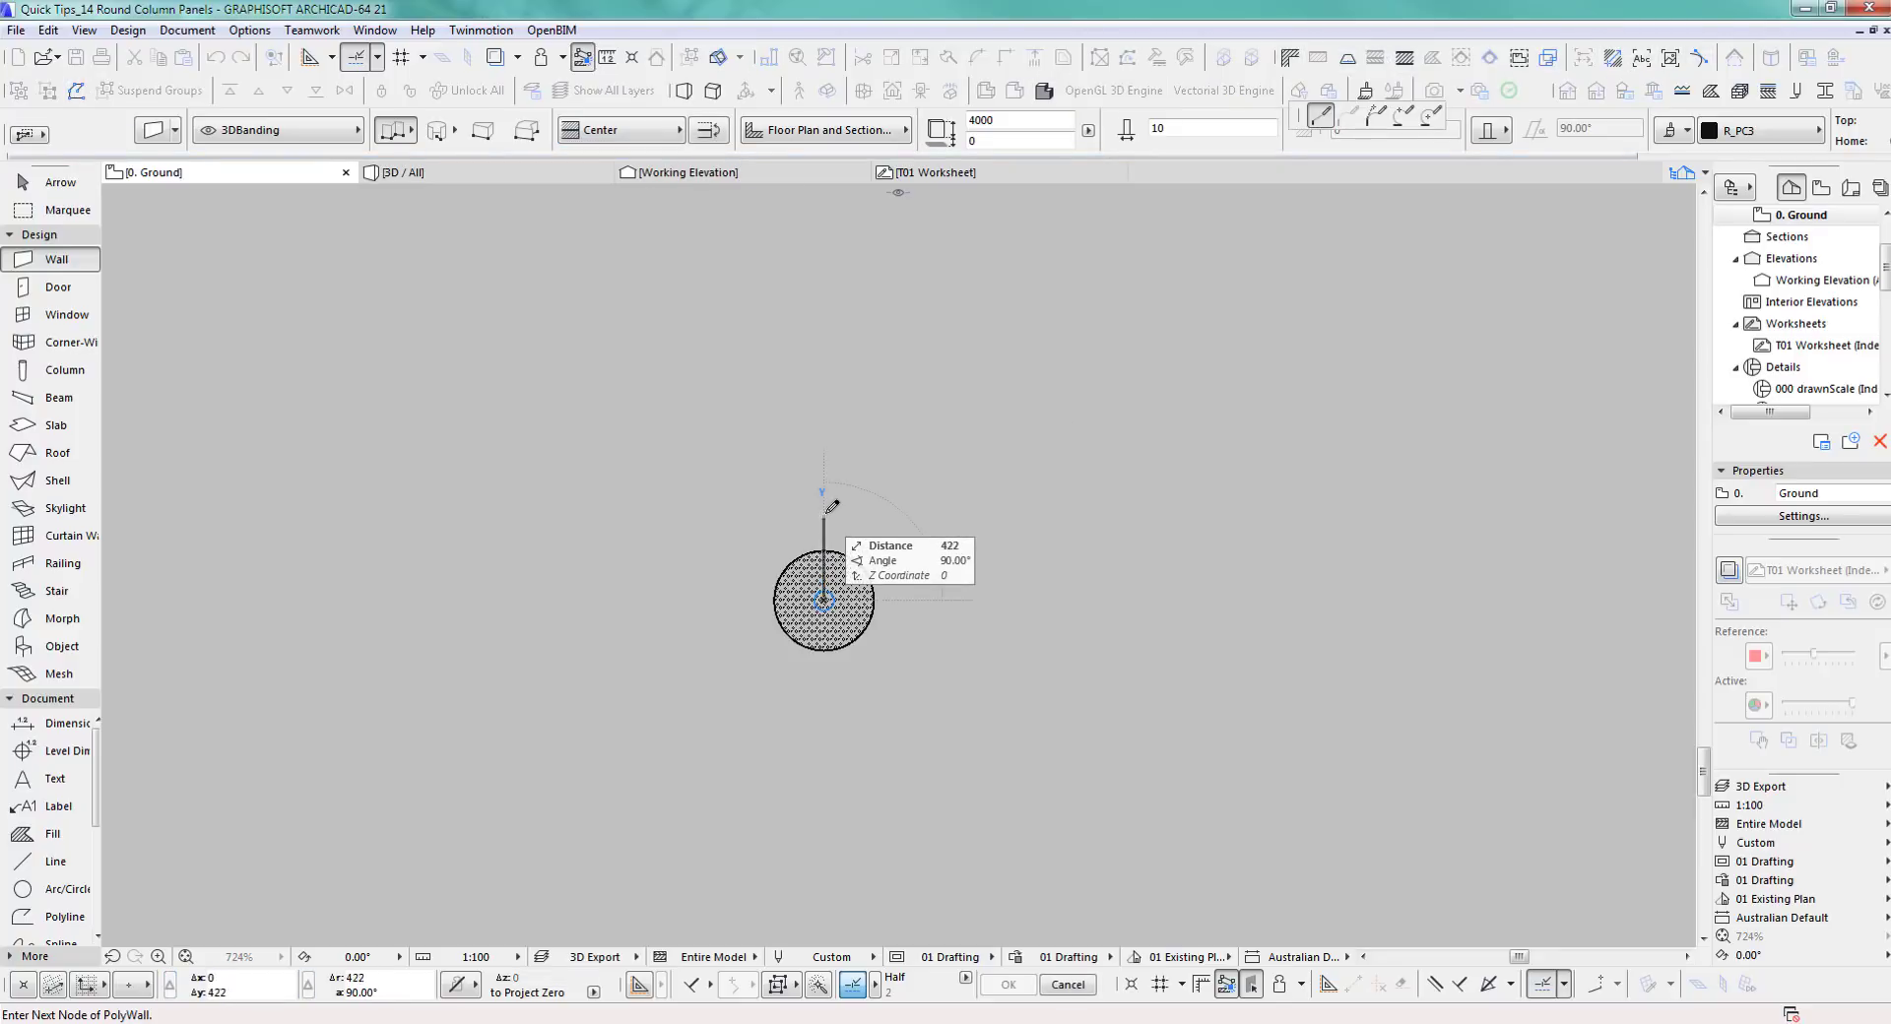
double_click(824, 510)
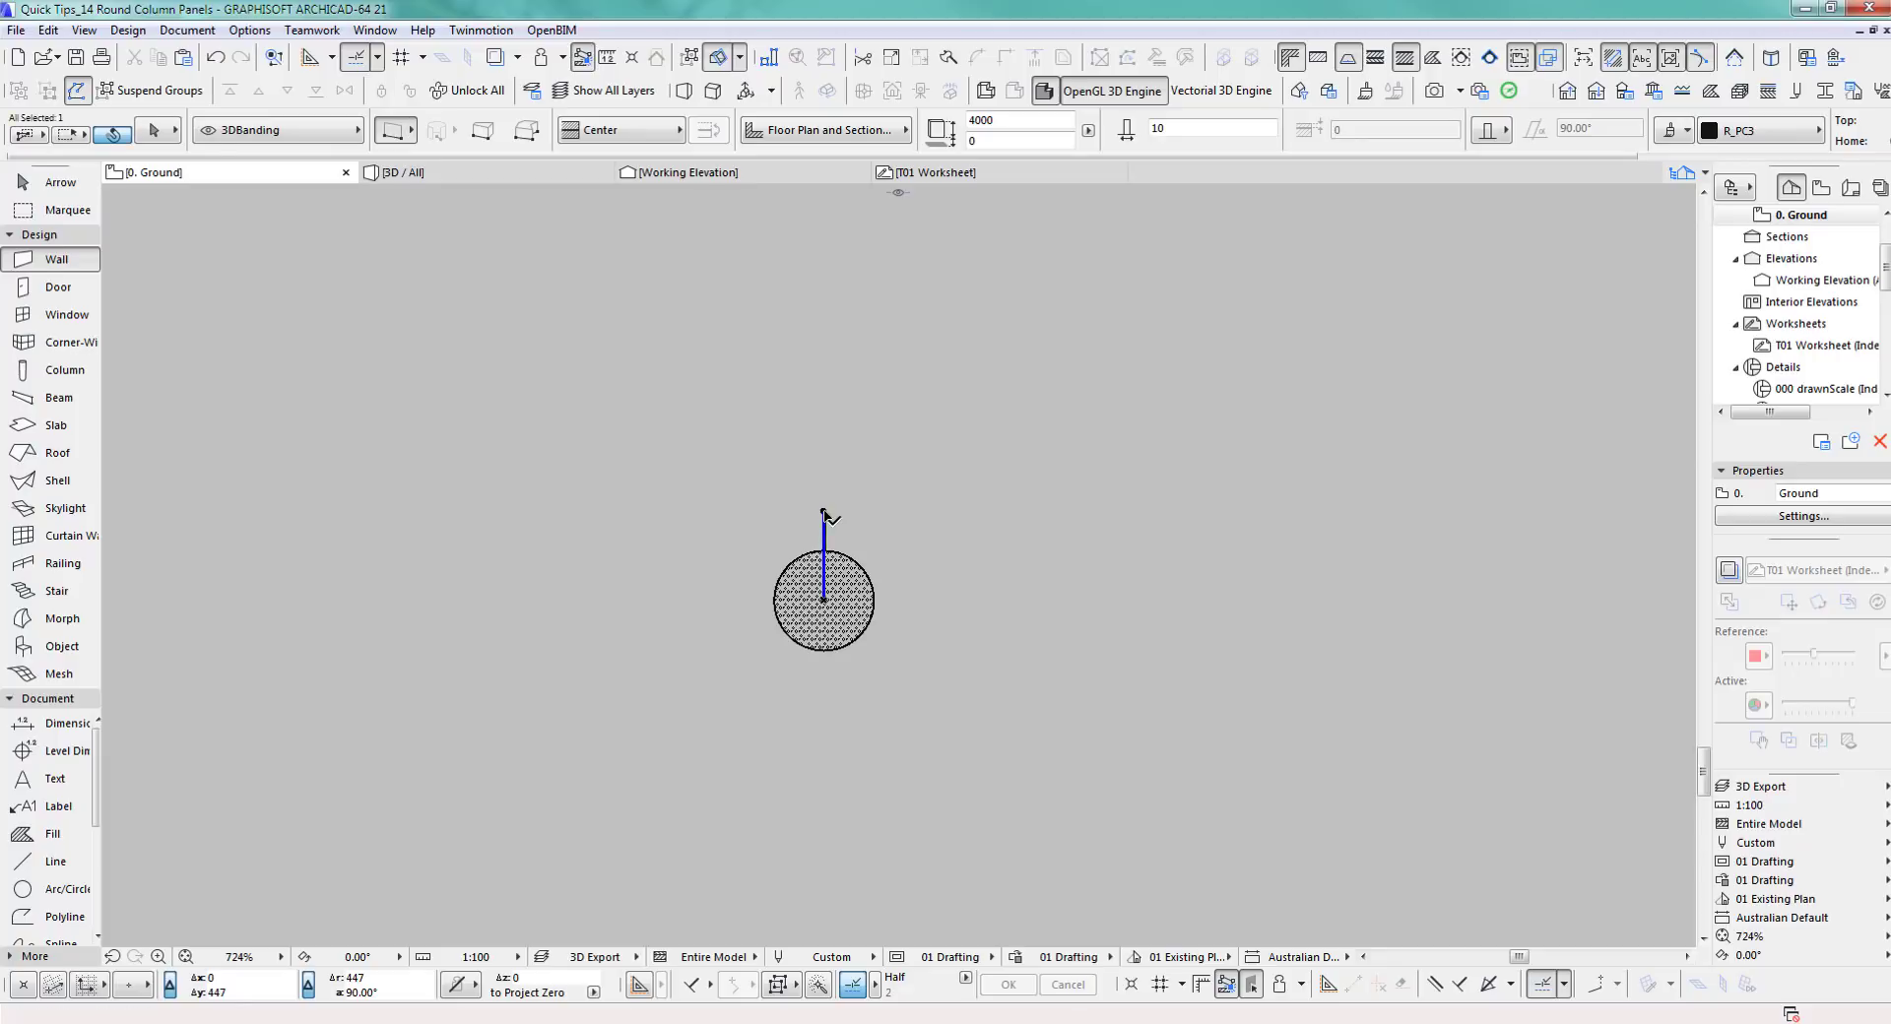
Stretch the wall's end at the column center about 480 mm out past the opposite side and check it in 3D
left_click(825, 598)
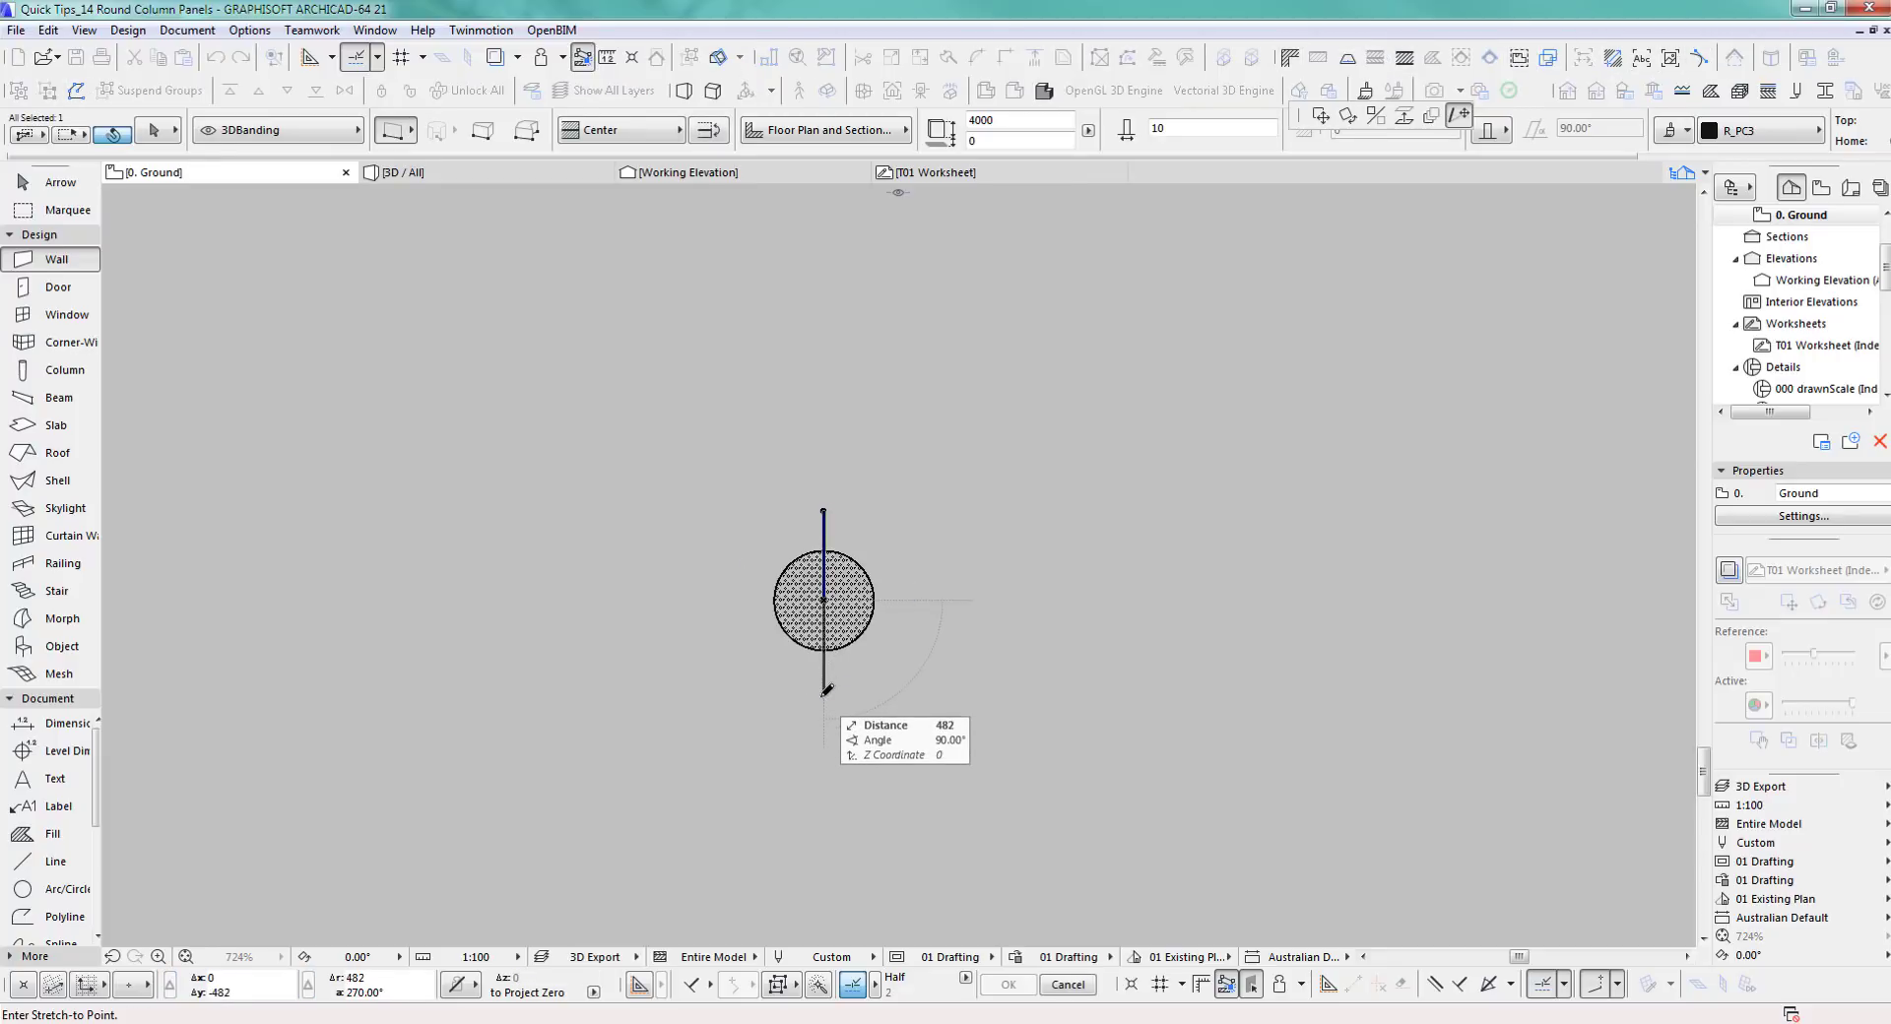
double_click(823, 692)
key("Escape")
key("F3")
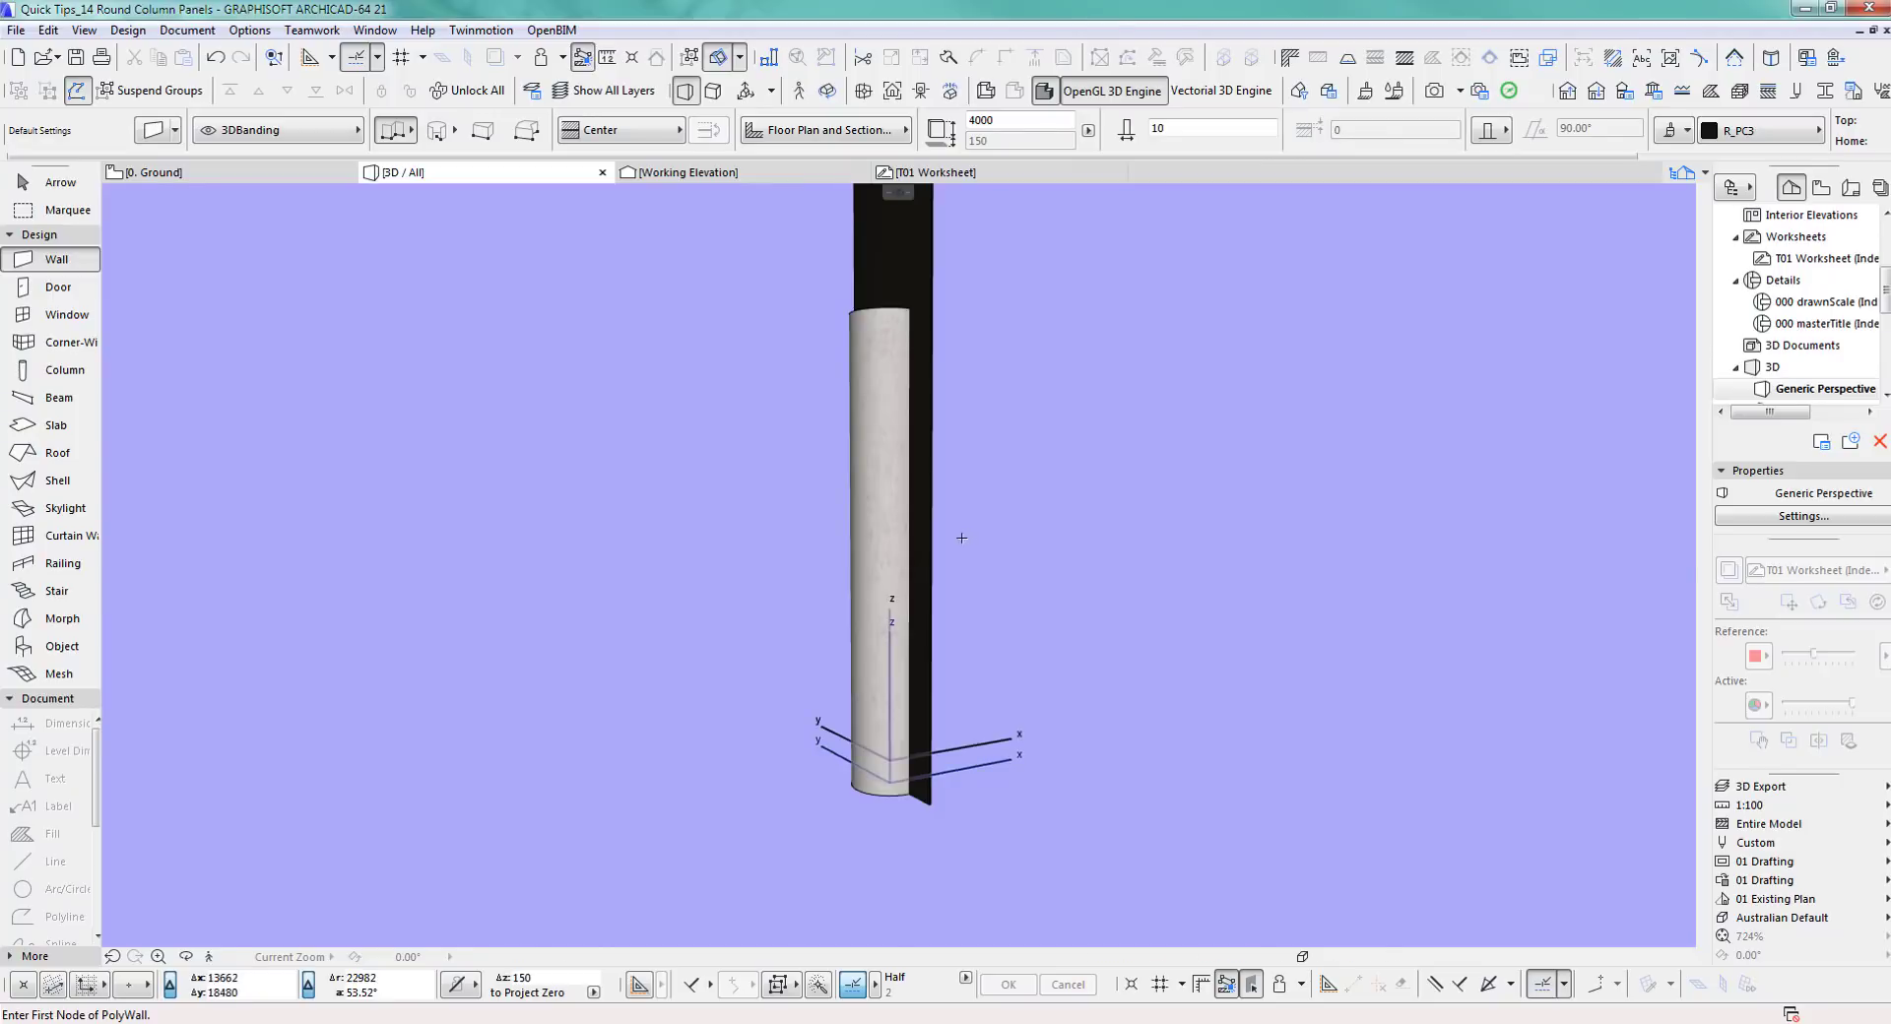
middle_click_drag(882, 593, 881, 566)
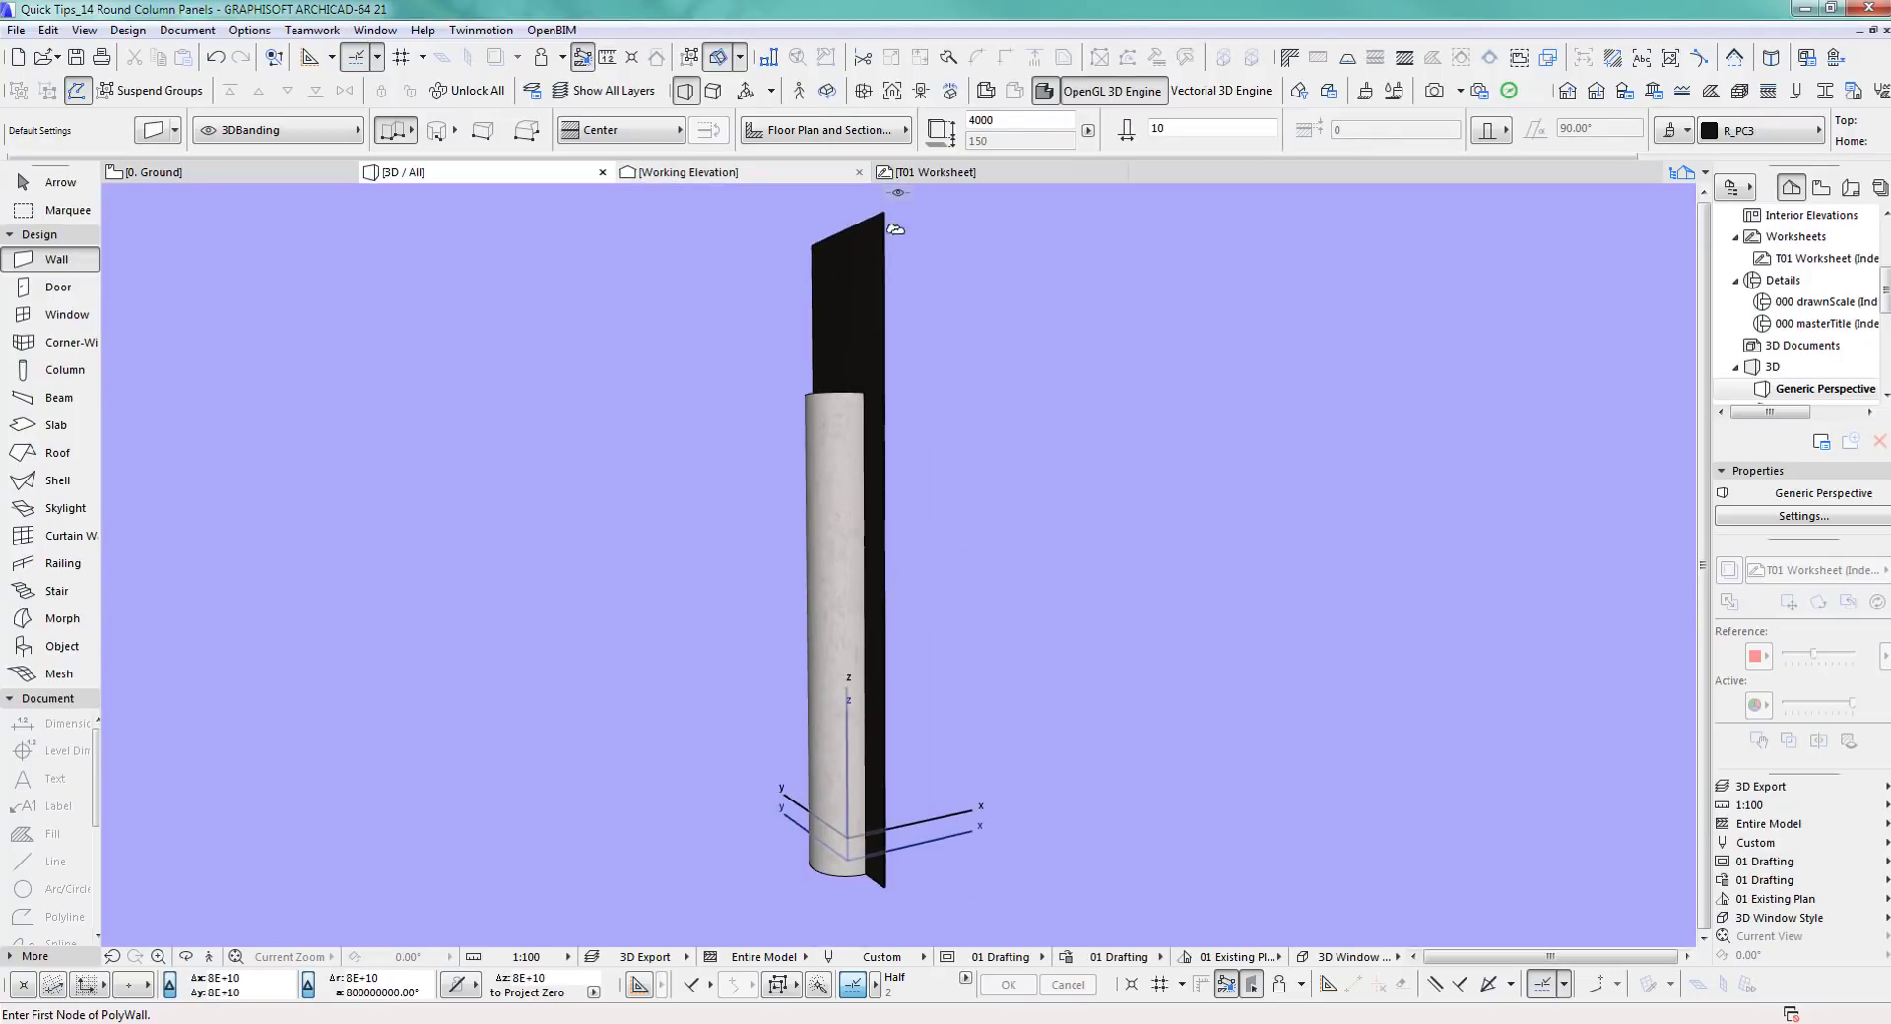
key("o")
left_click_drag(988, 511, 944, 623)
key("F2")
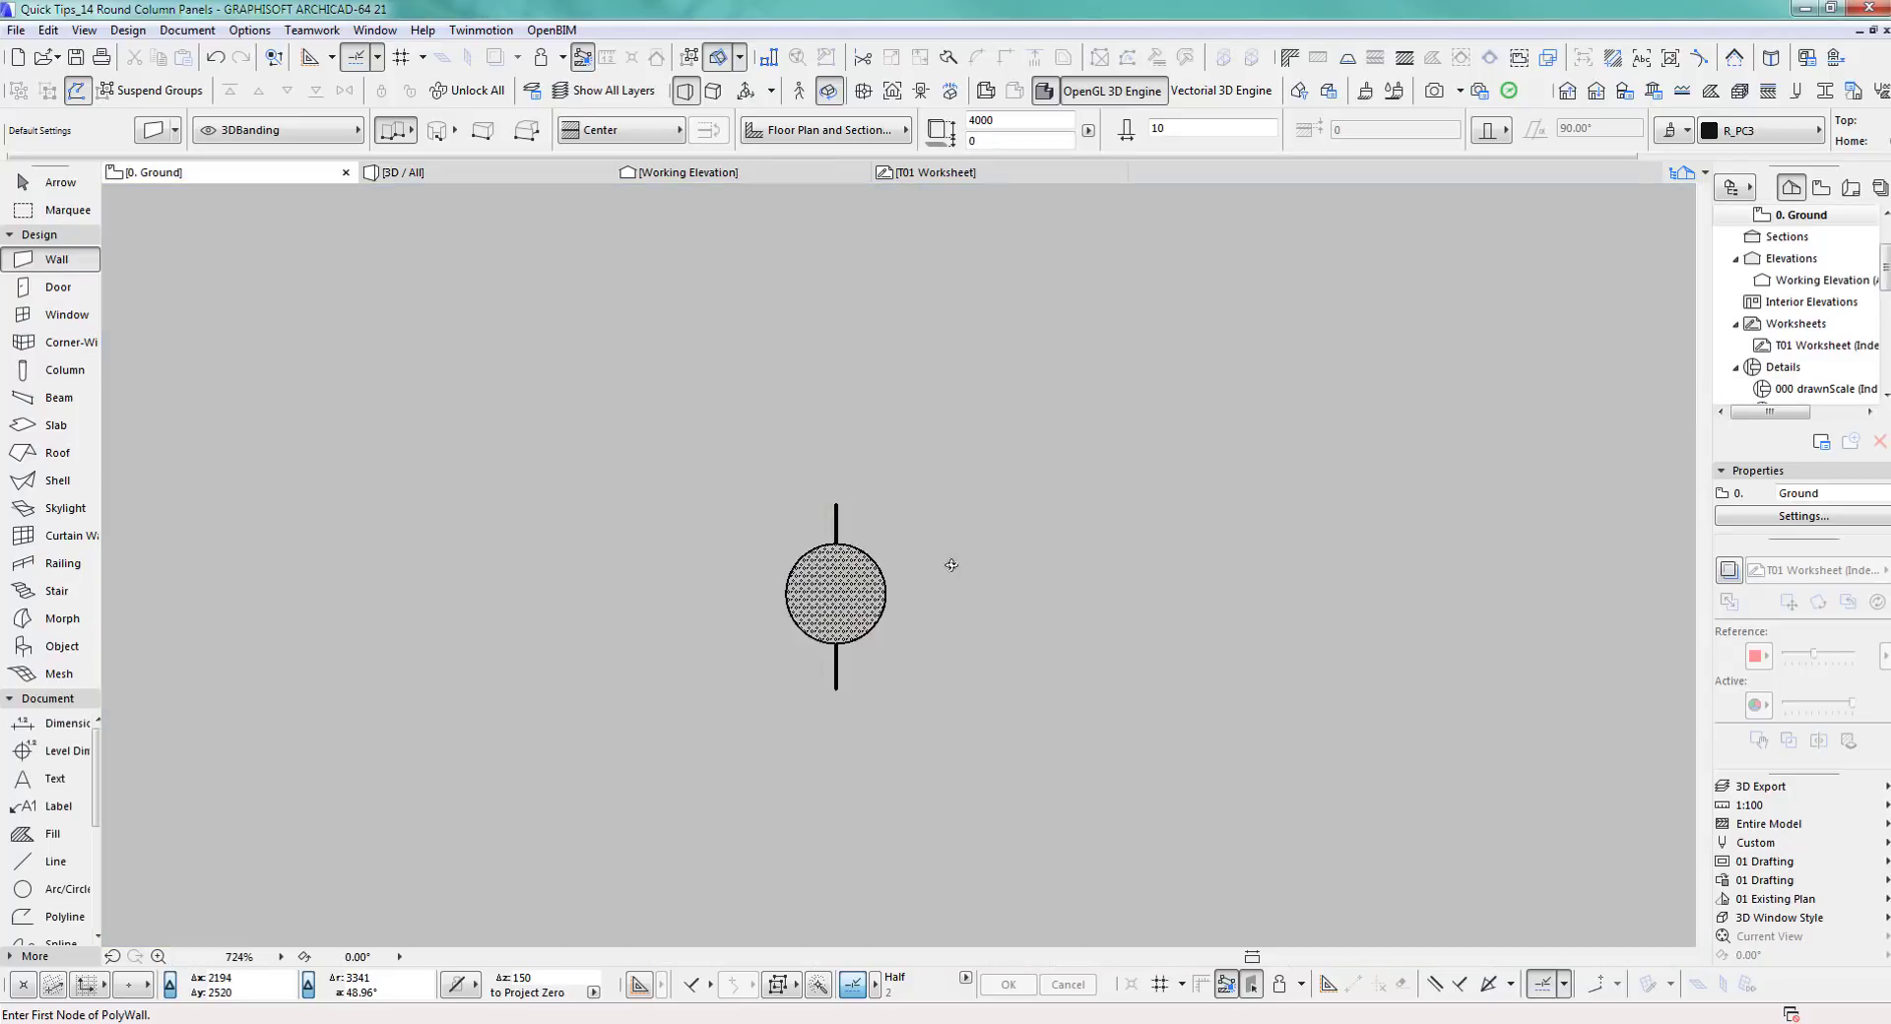
Copy the column and its wall horizontally beside the original in plan
middle_click_drag(962, 637, 772, 621)
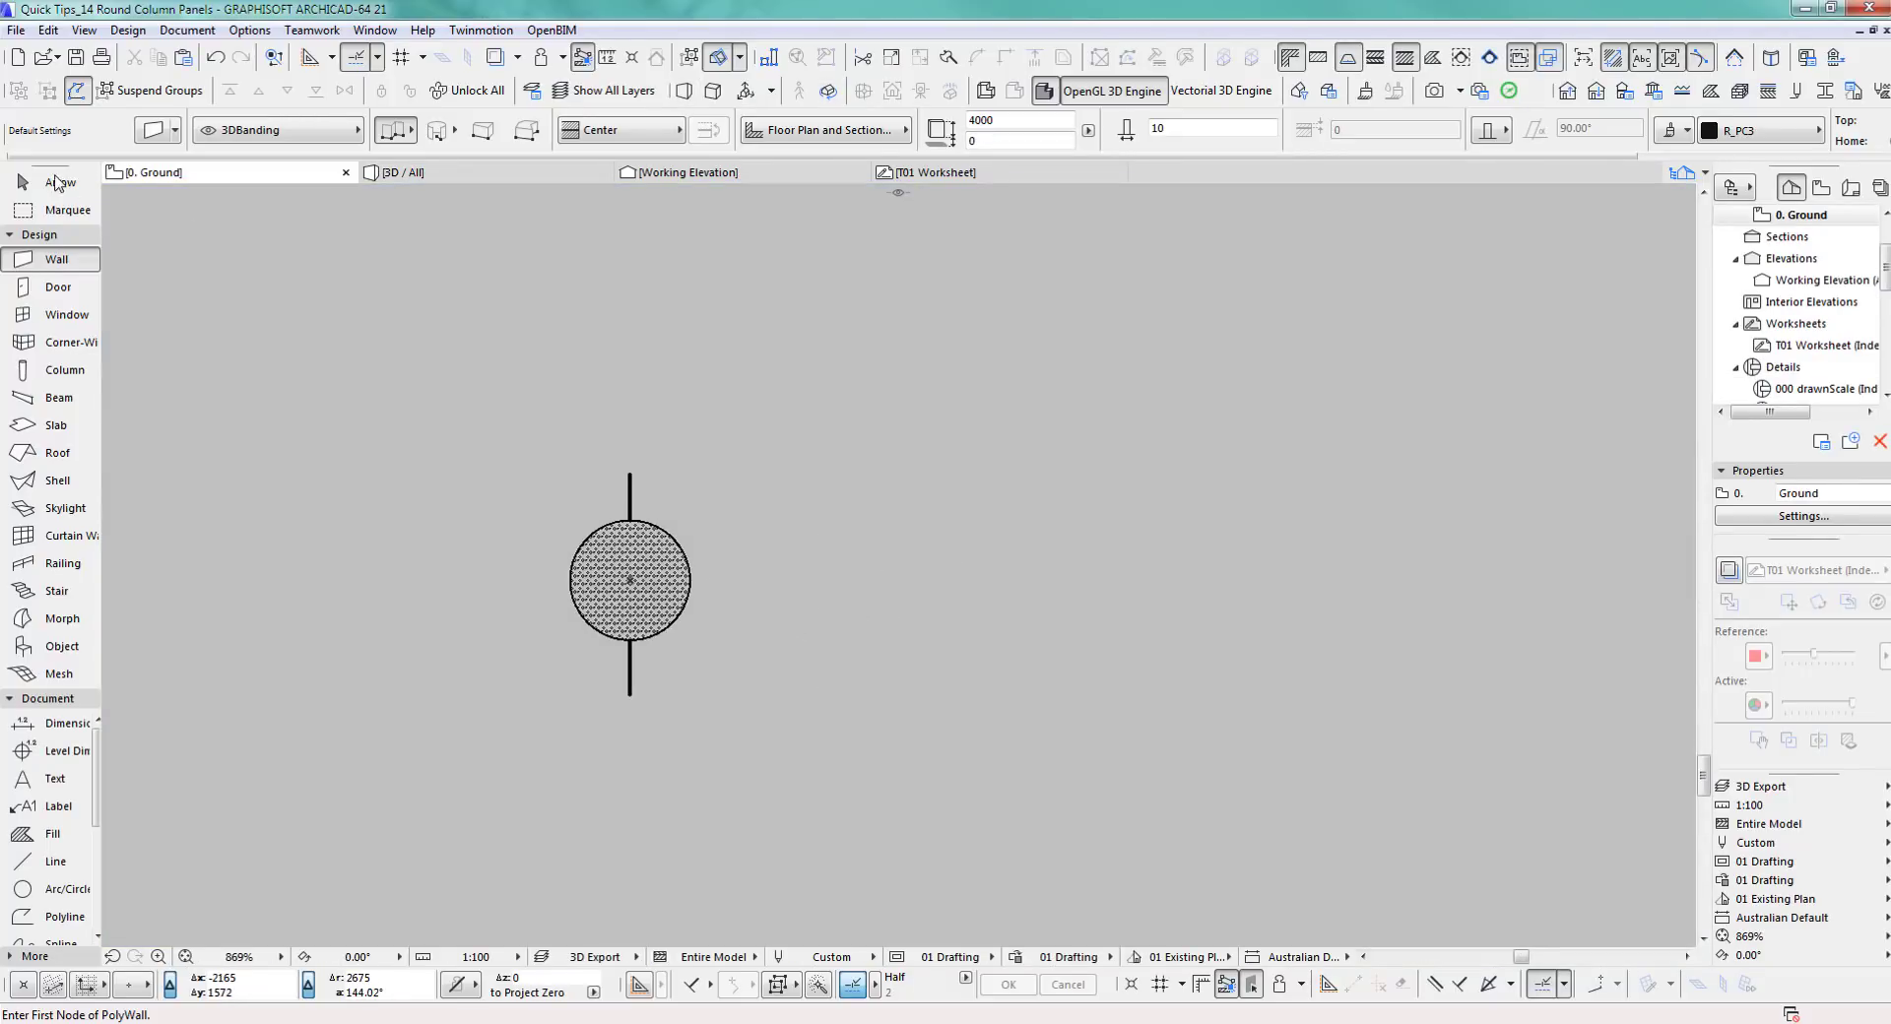
left_click(49, 182)
middle_click_drag(739, 511, 712, 507)
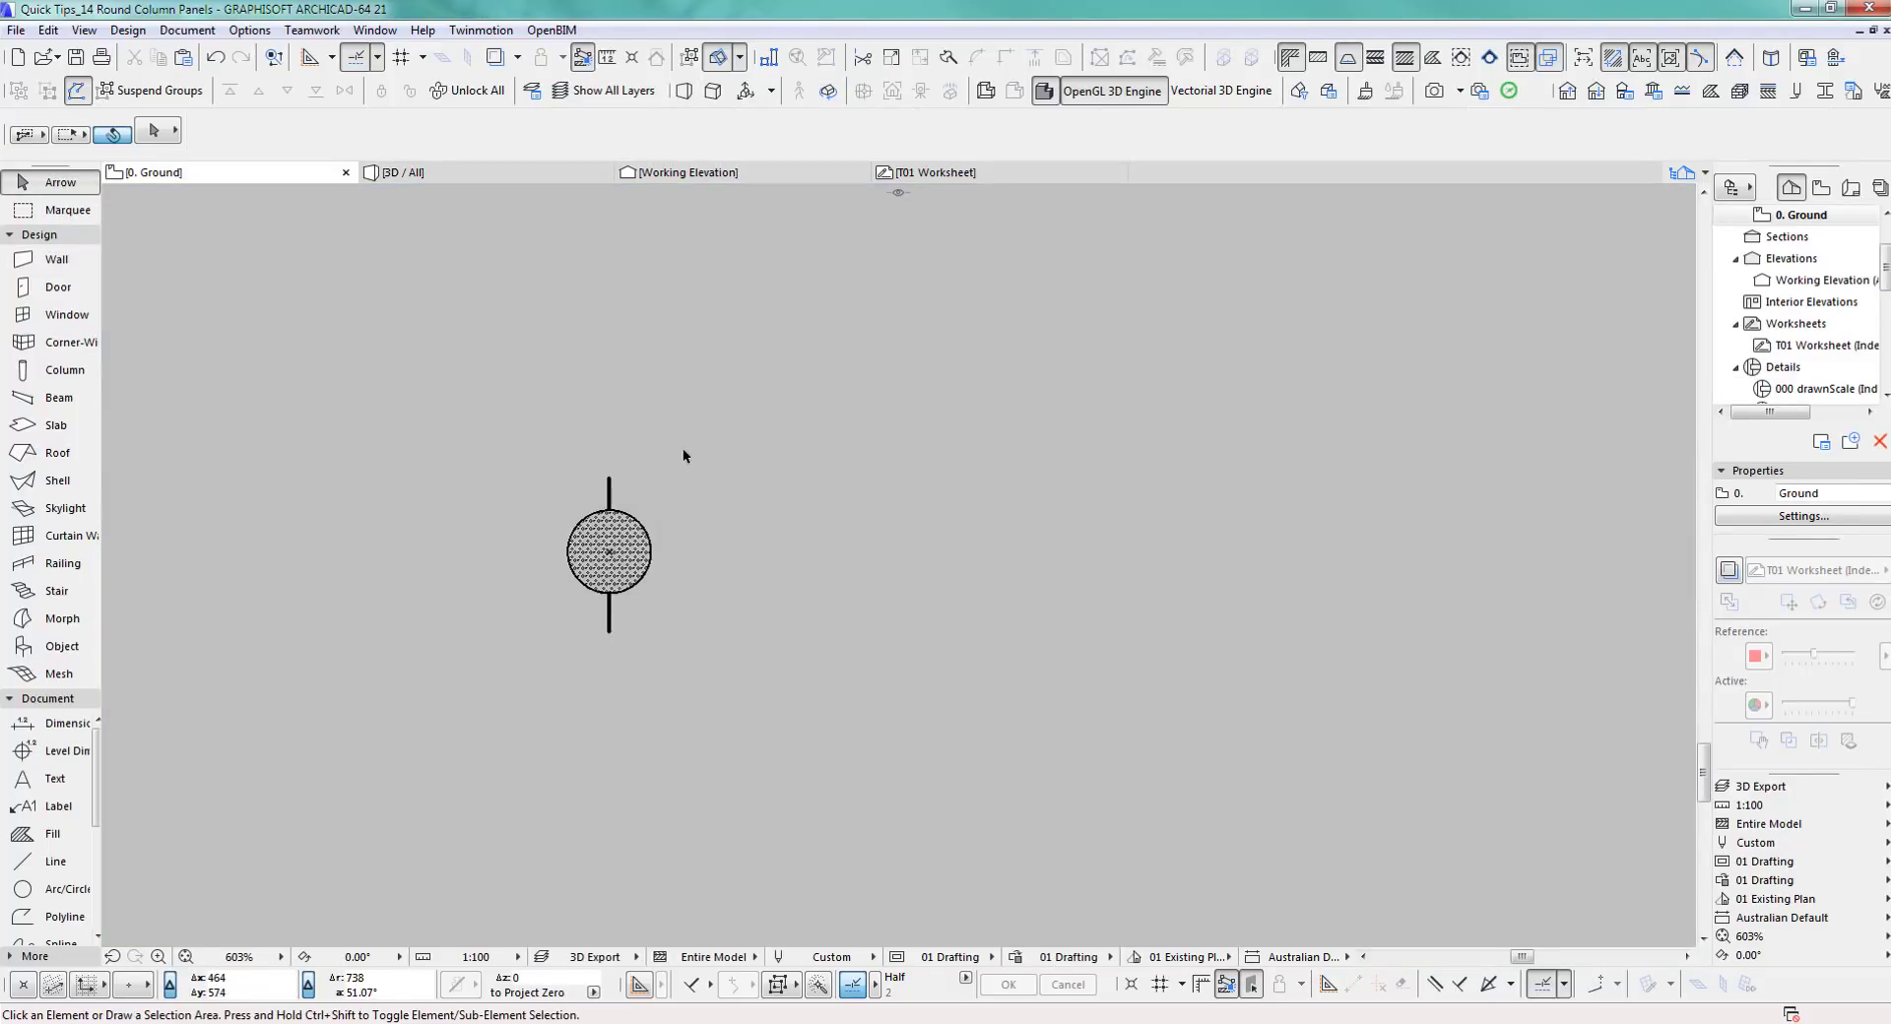
left_click_drag(529, 451, 705, 668)
key("ctrl+shift+d")
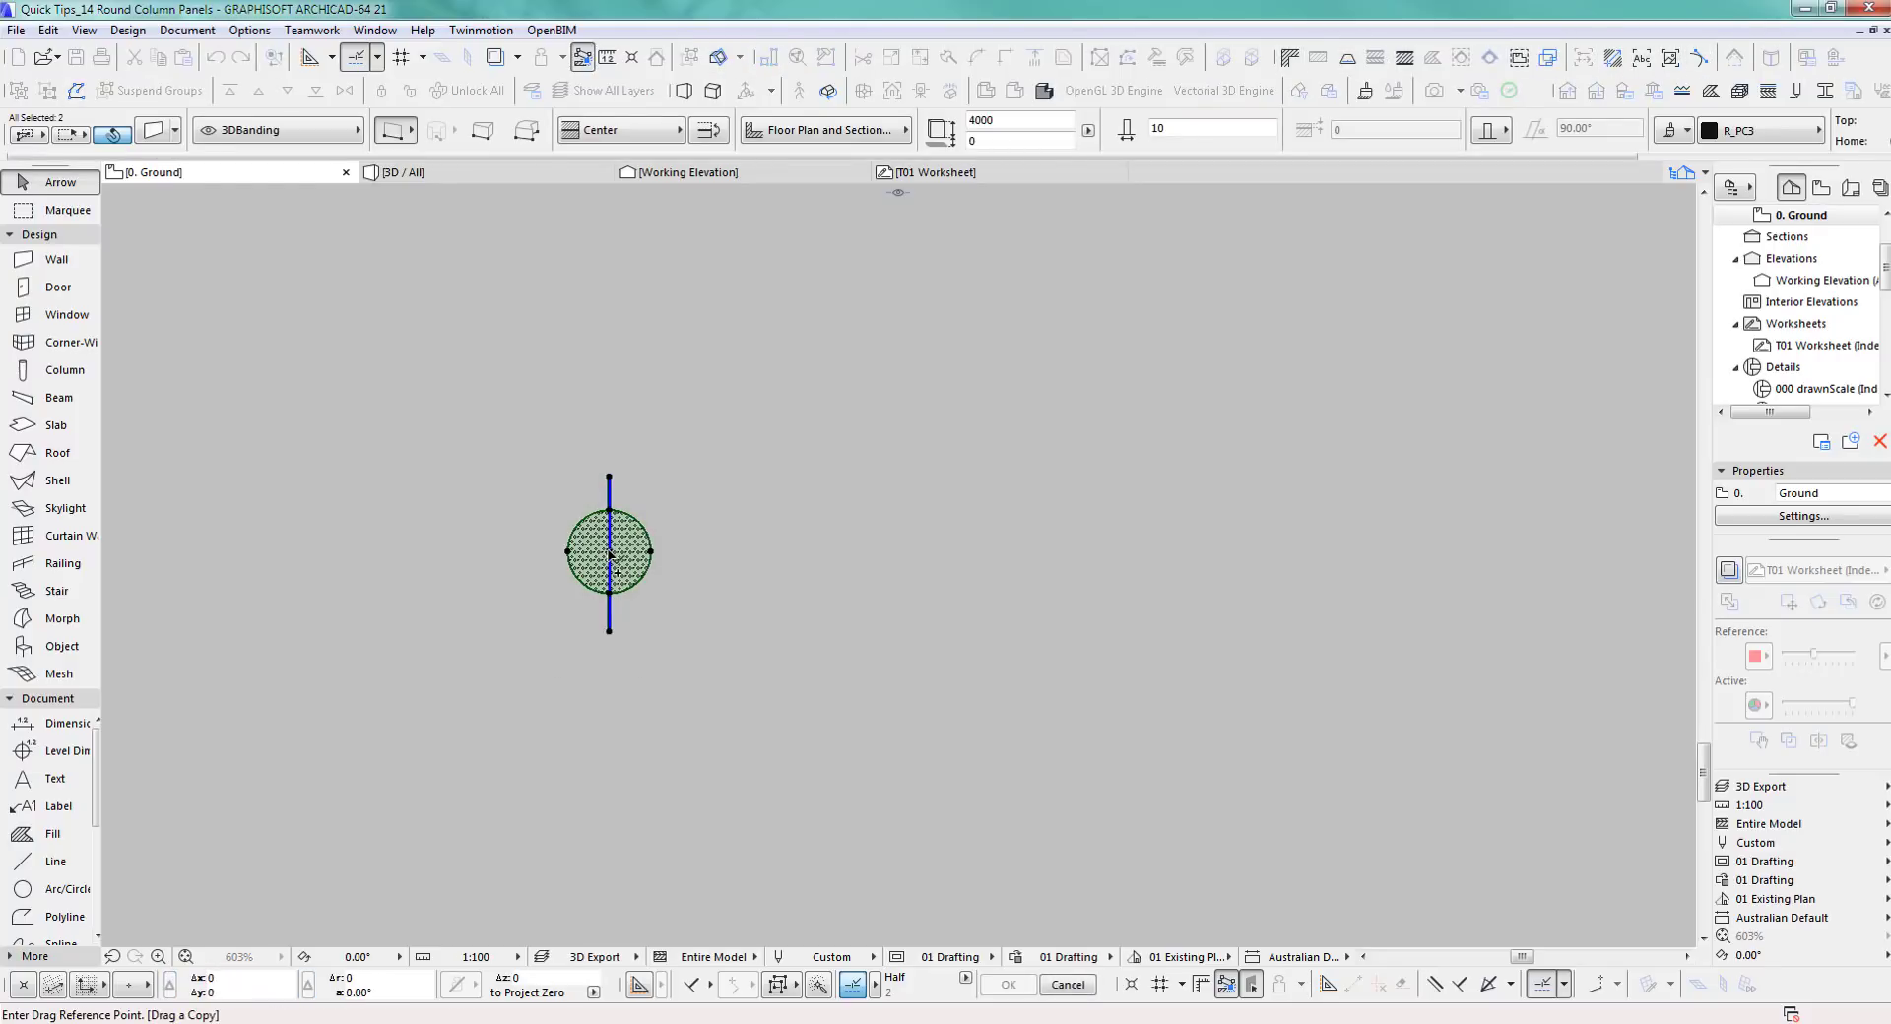
left_click(609, 554)
left_click(939, 552)
key("Escape")
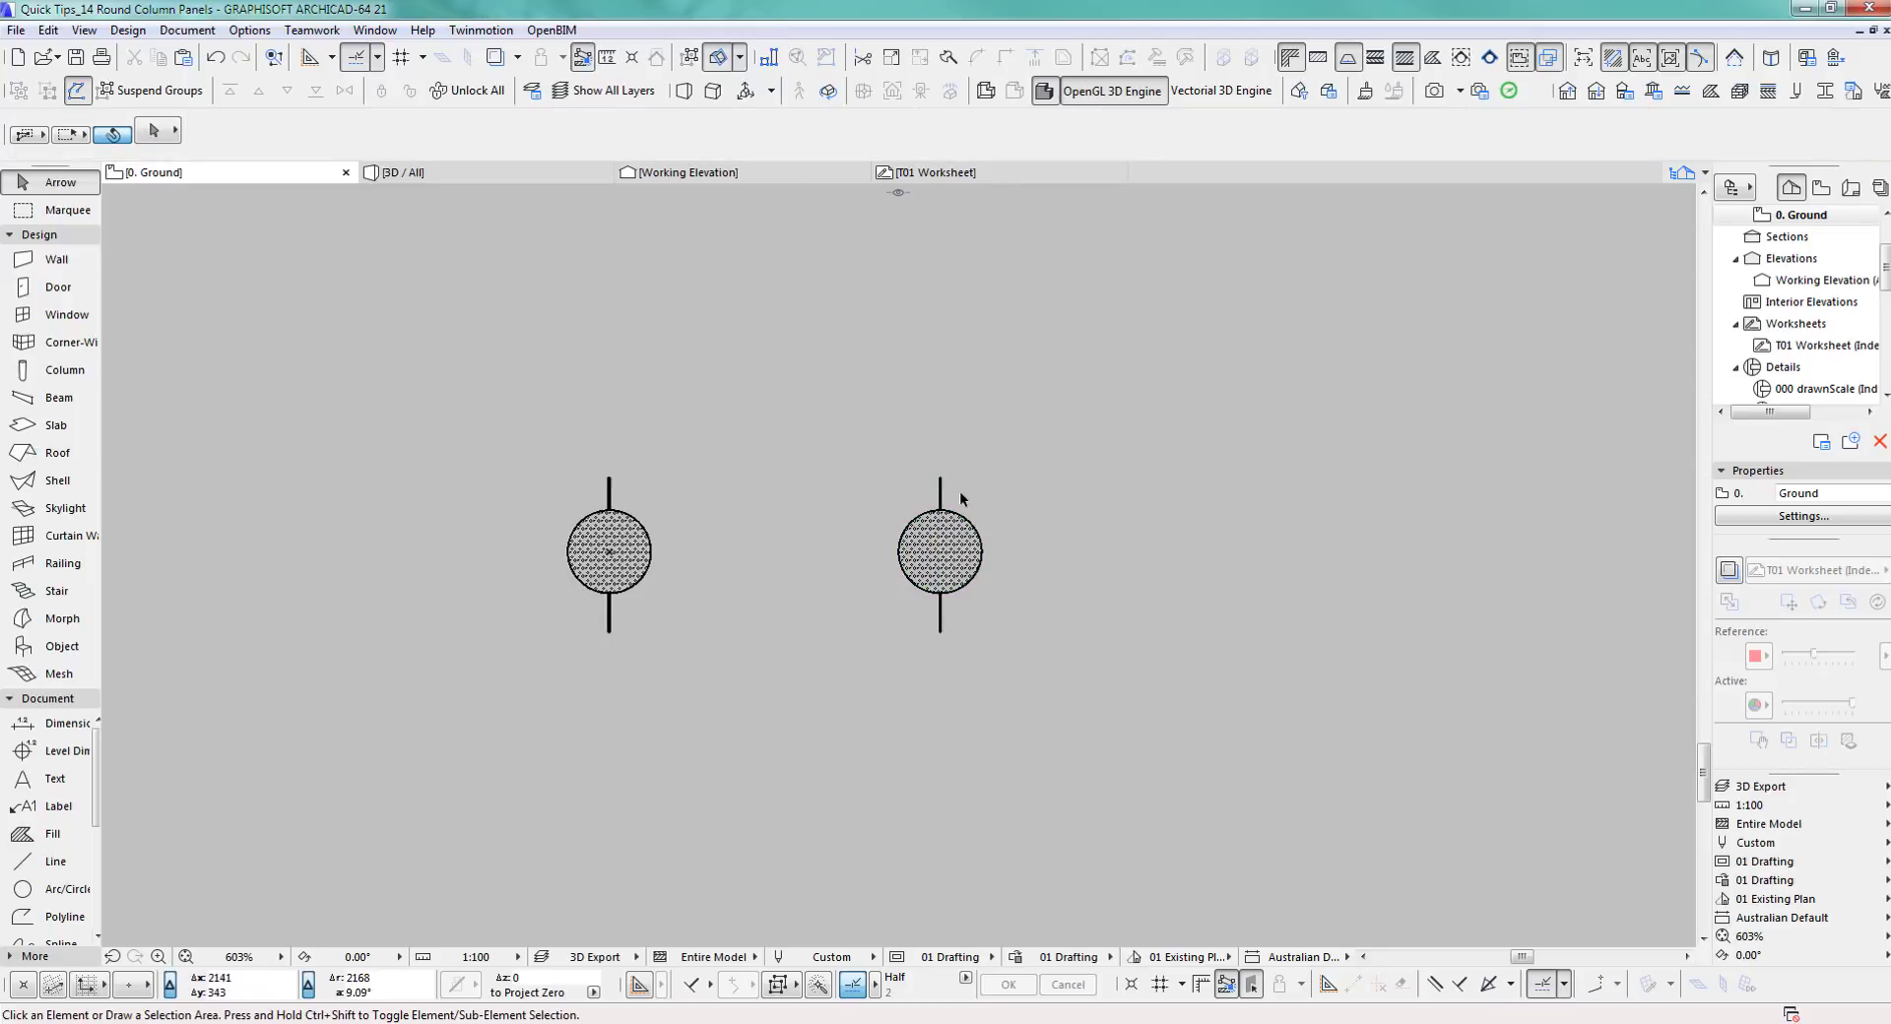
Rotate a copy of the second column's wall 90° about the column center and check both columns in 3D
left_click(942, 492)
key("ctrl+alt+e")
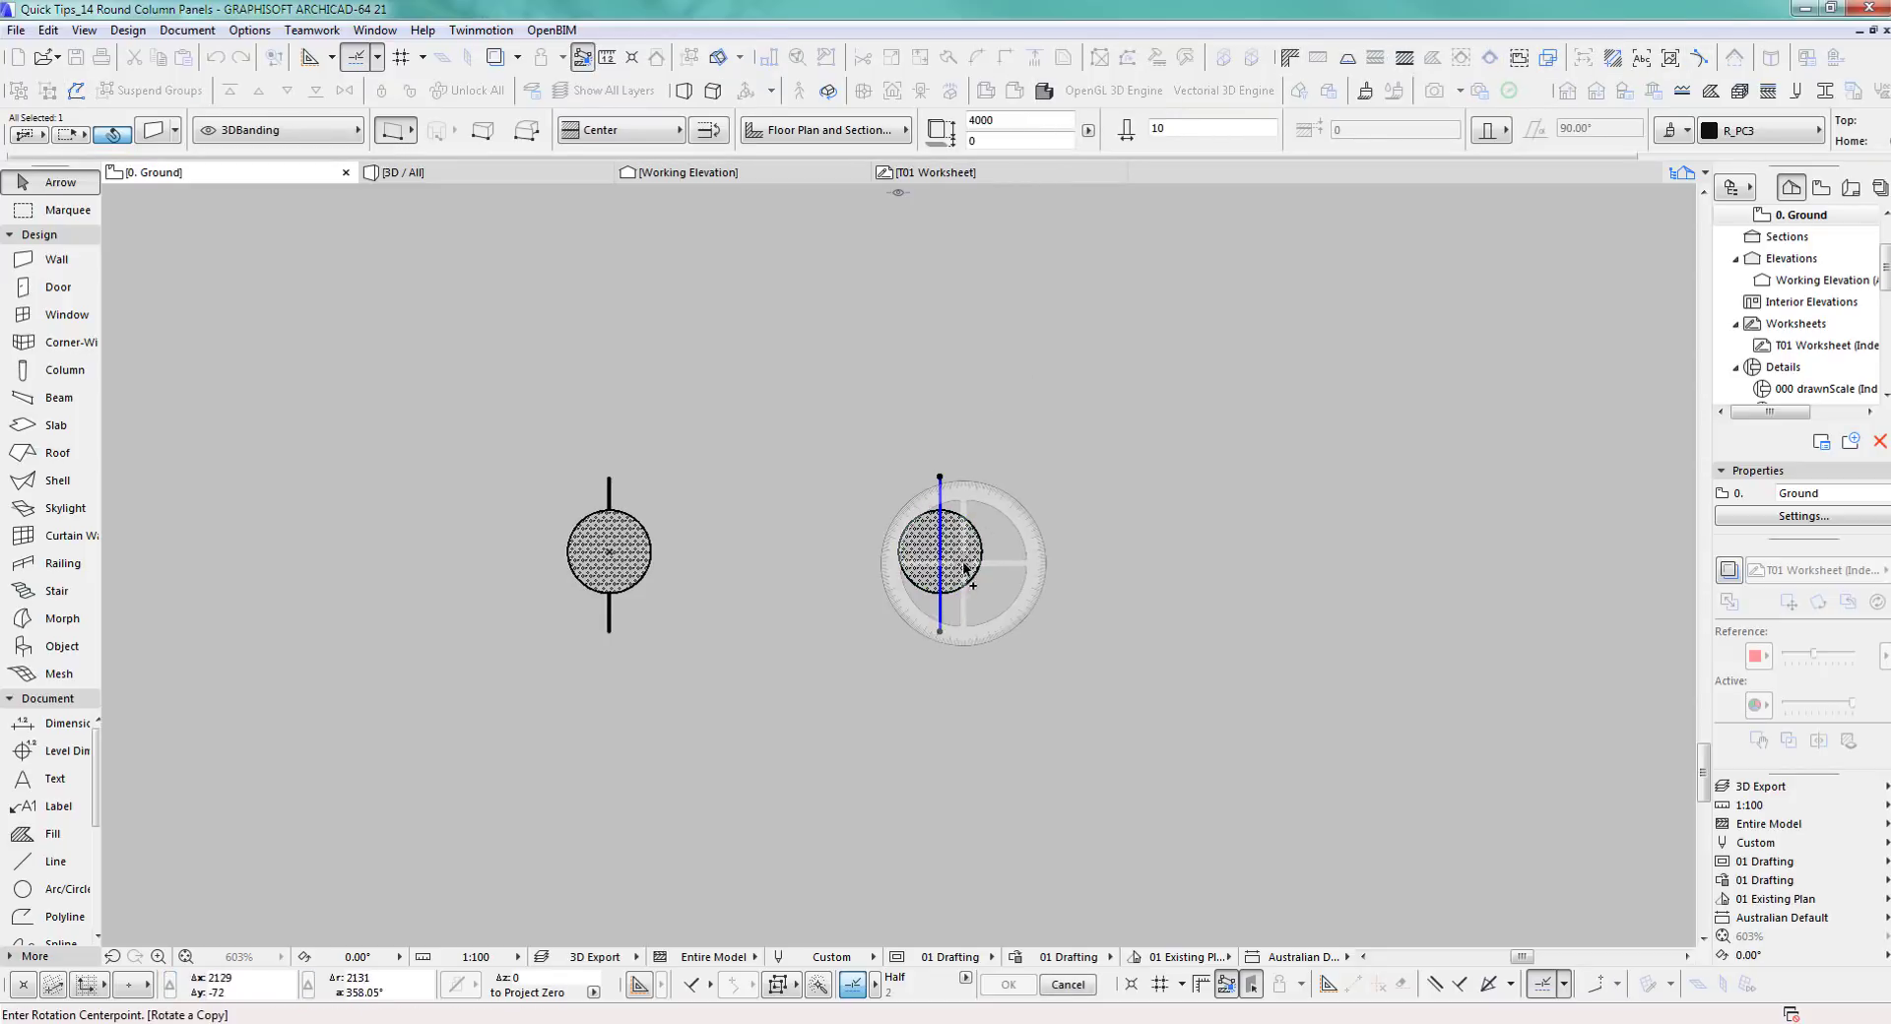
left_click(940, 552)
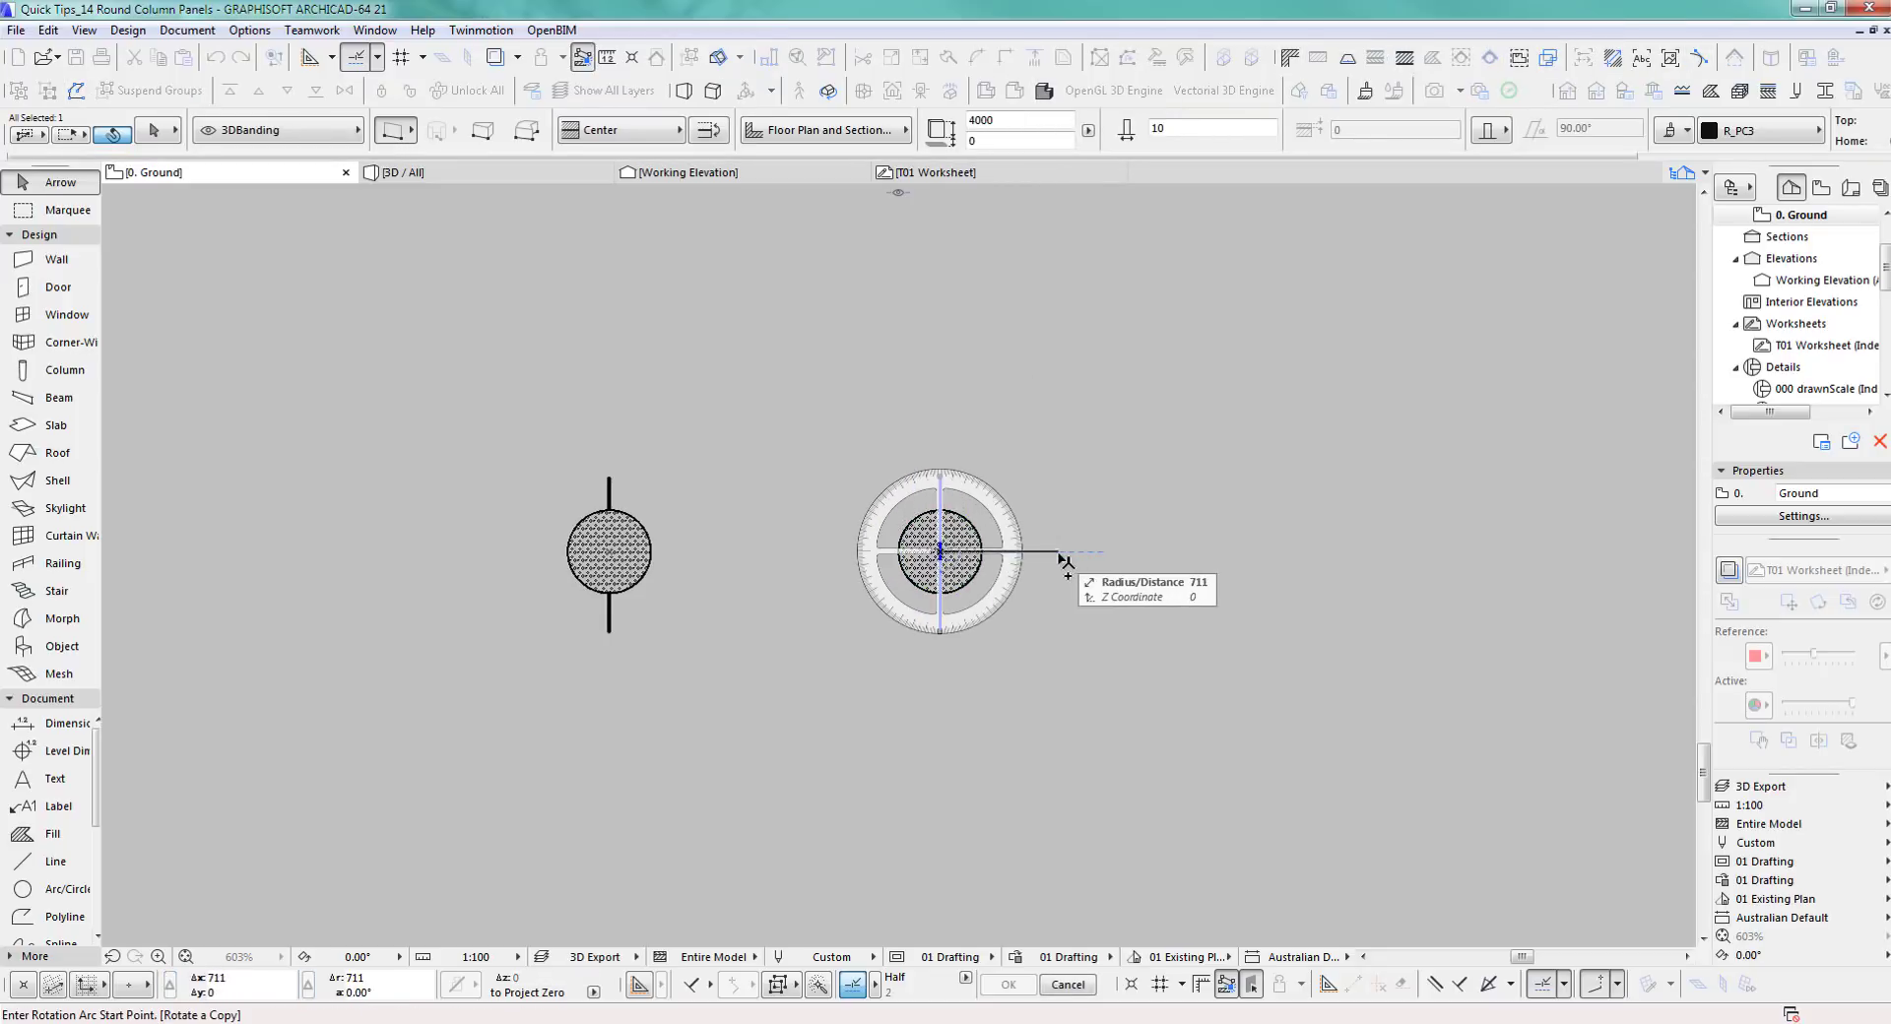
left_click(1063, 553)
left_click(940, 768)
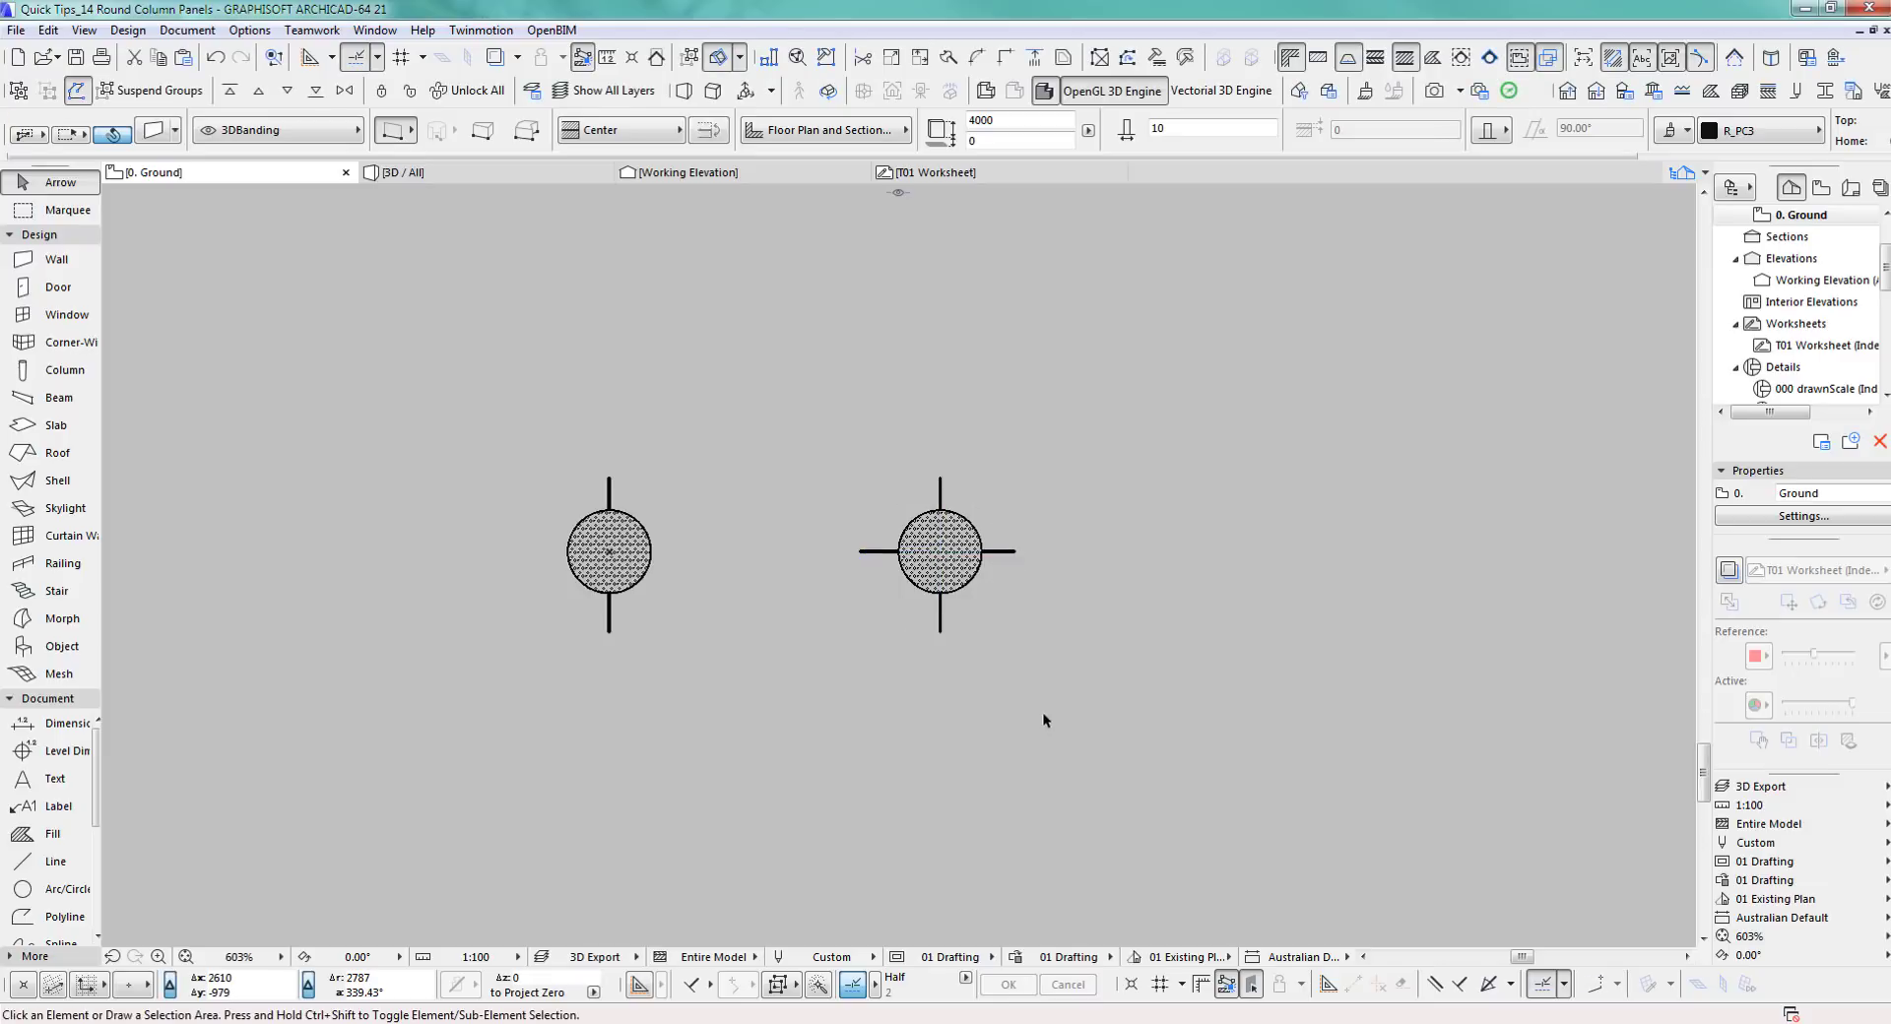
key("F3")
middle_click_drag(1055, 541, 977, 626, "shift")
middle_click_drag(1276, 536, 1276, 536, "shift")
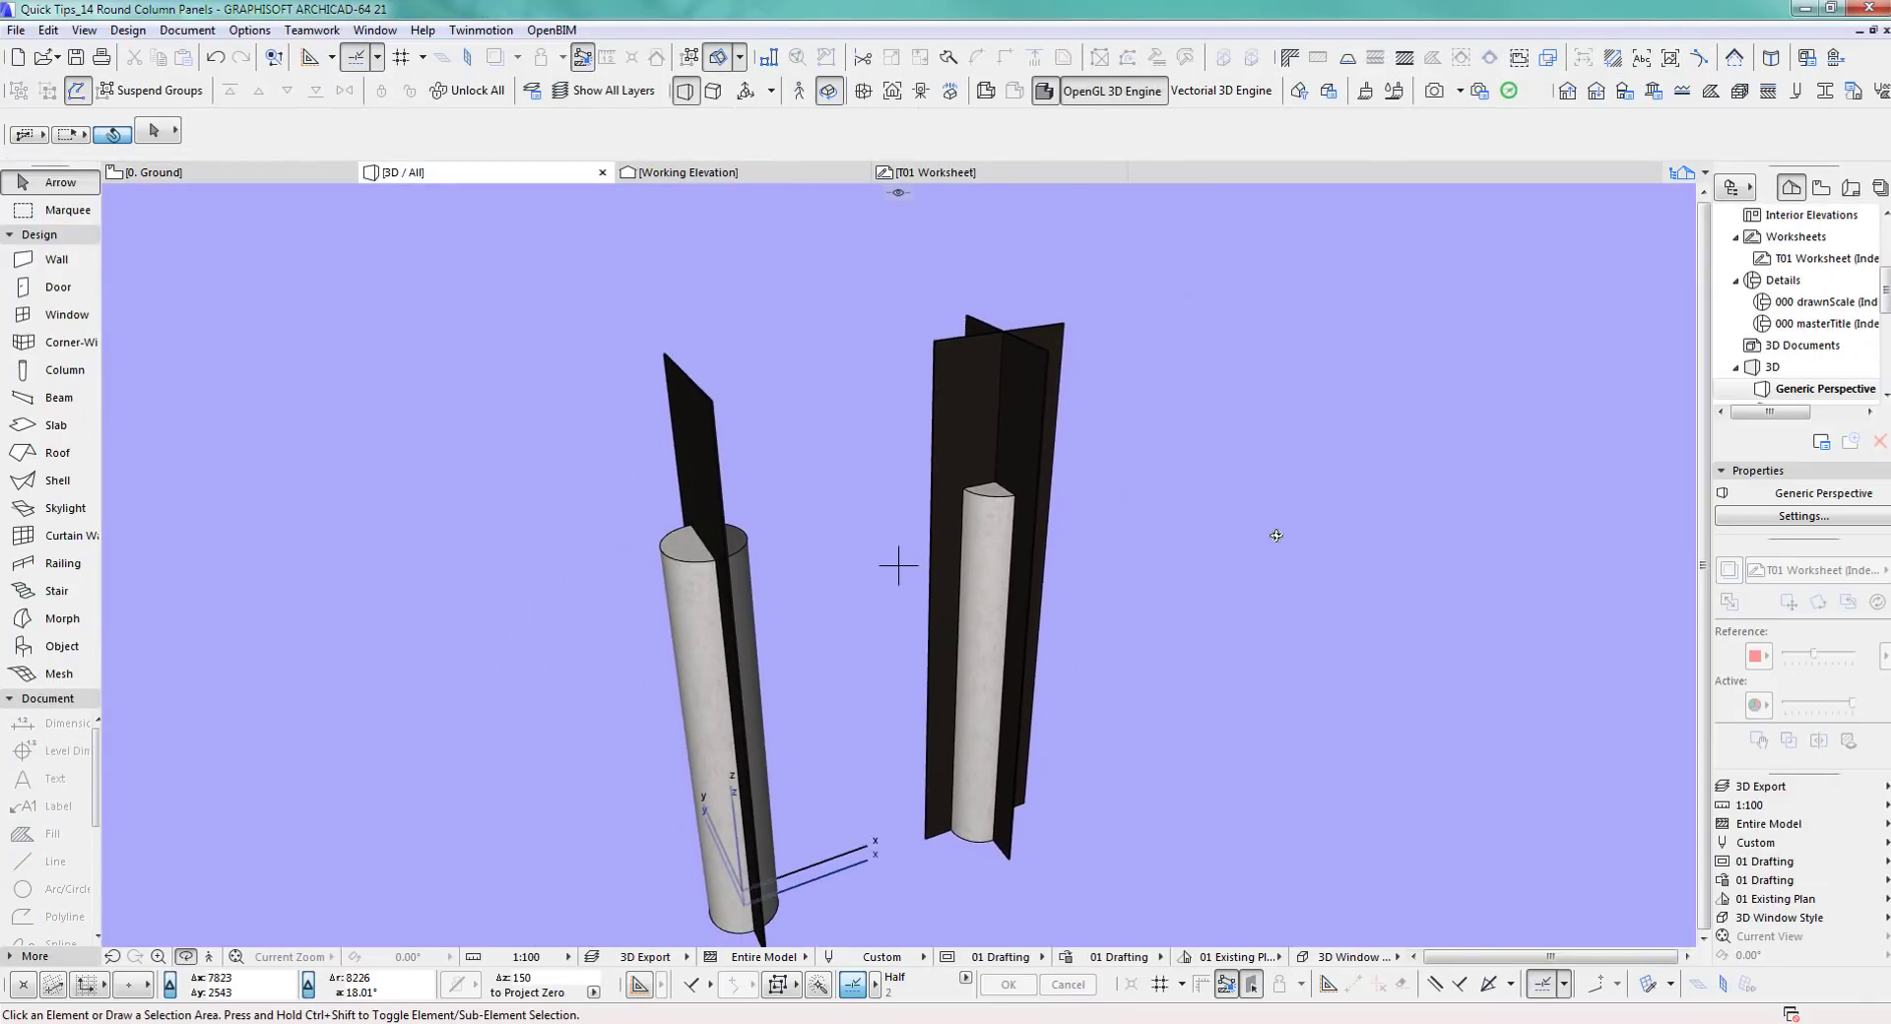
Copy the second column with its crossing walls beside it, using the spacing between the first two columns
key("F2")
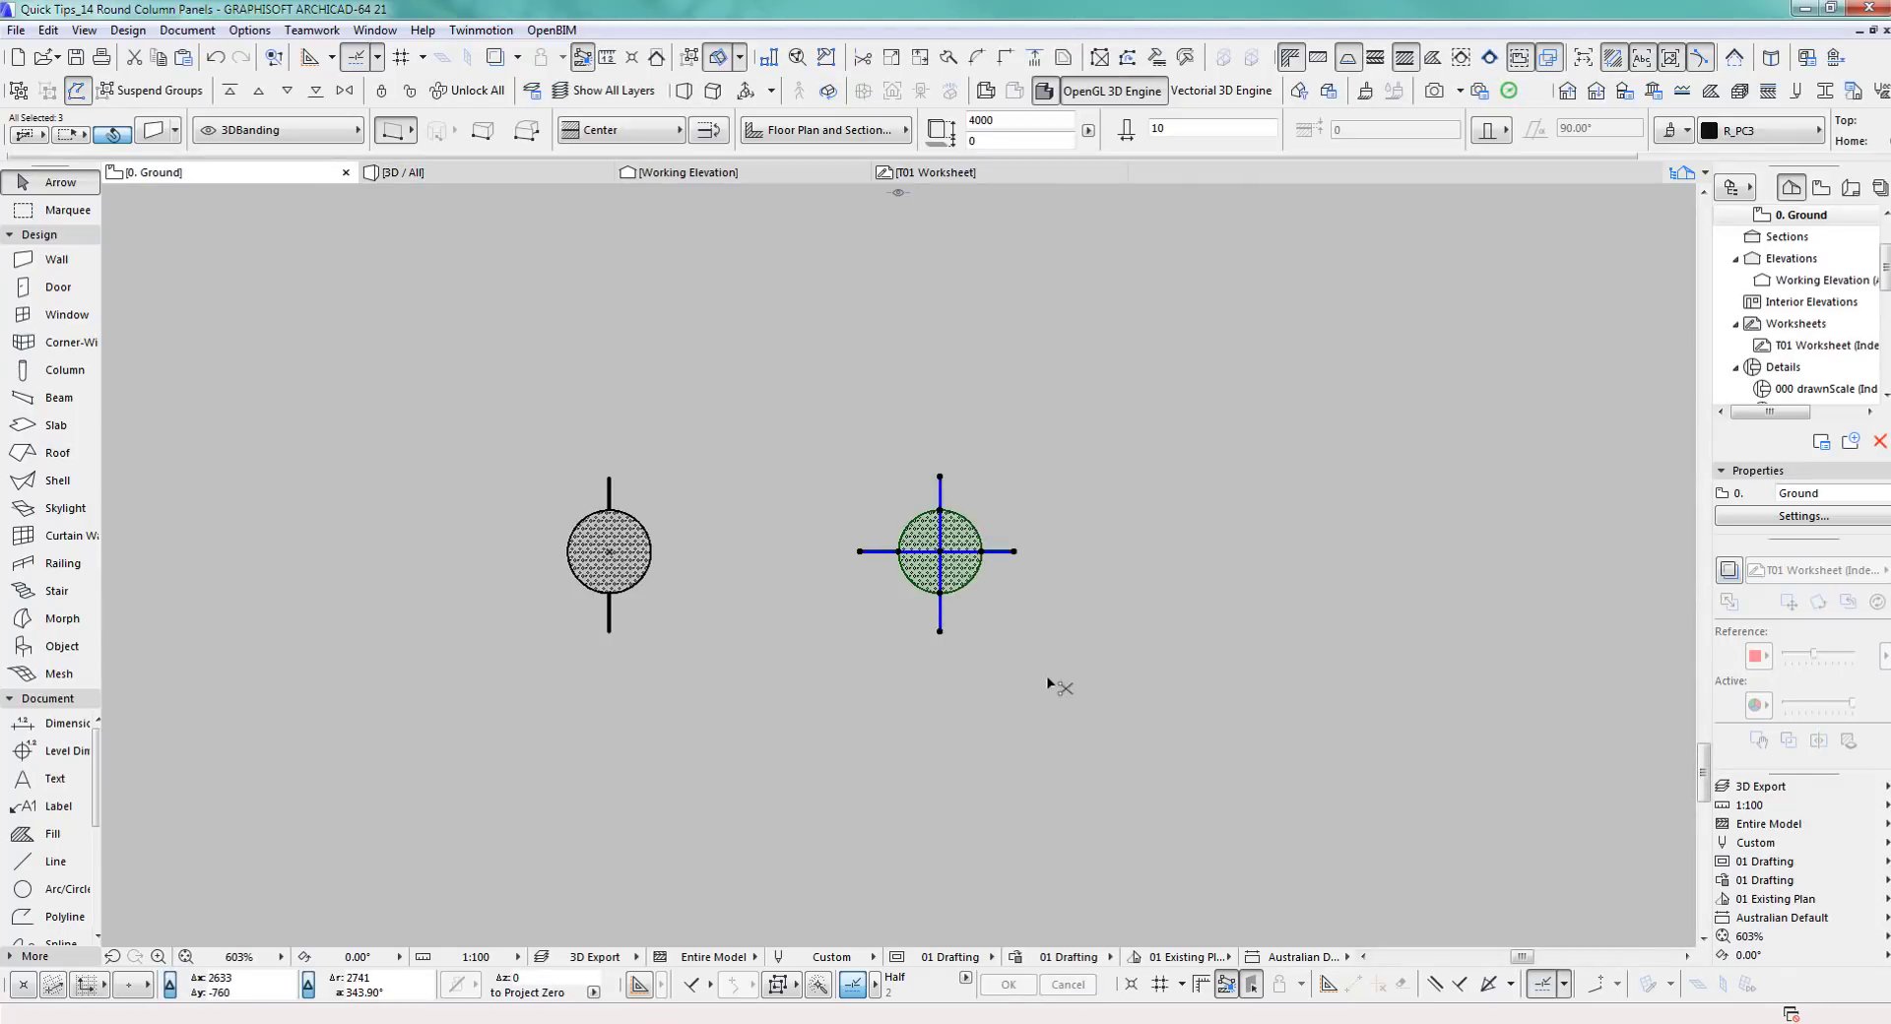
key("ctrl+shift+d")
left_click(609, 551)
left_click(939, 551)
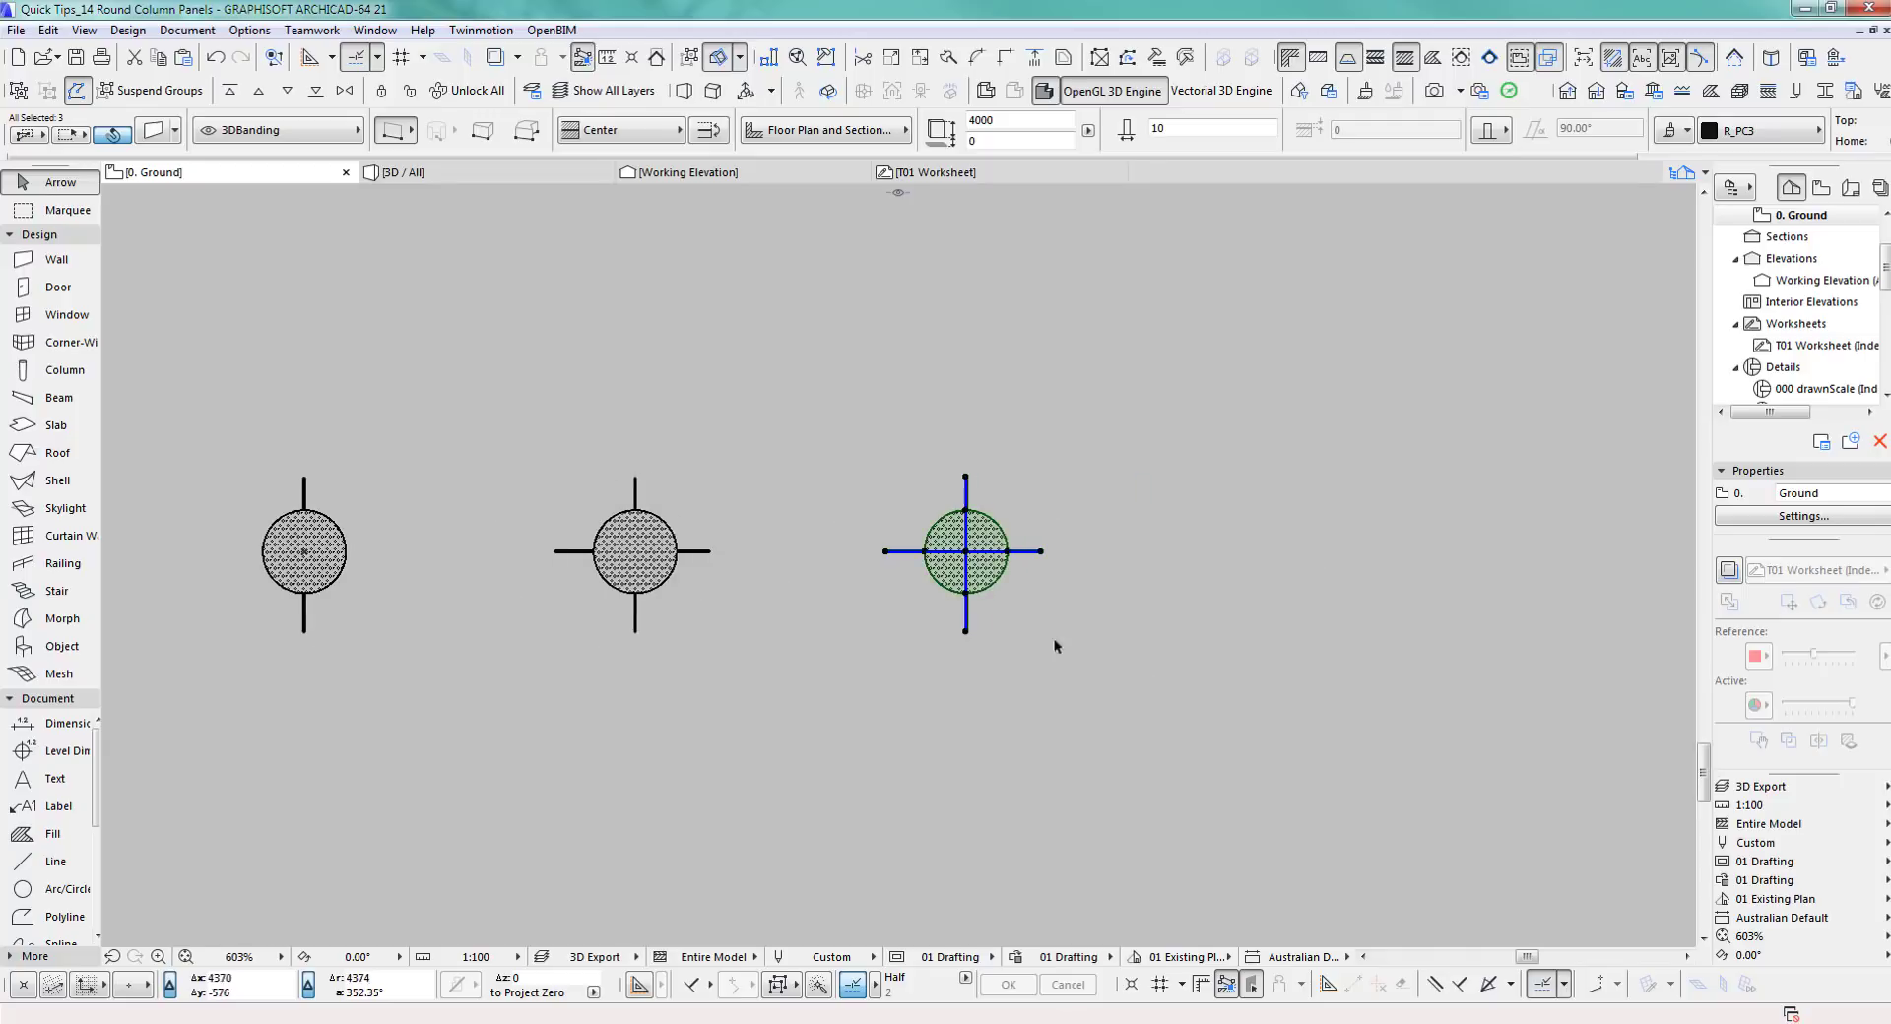
Set up a rotational Multiply for the third column's vertical wall with distributed spacing, 3 copies rotated to path, and no arc picking
scroll(1060, 519, "up", 2)
left_click(939, 477)
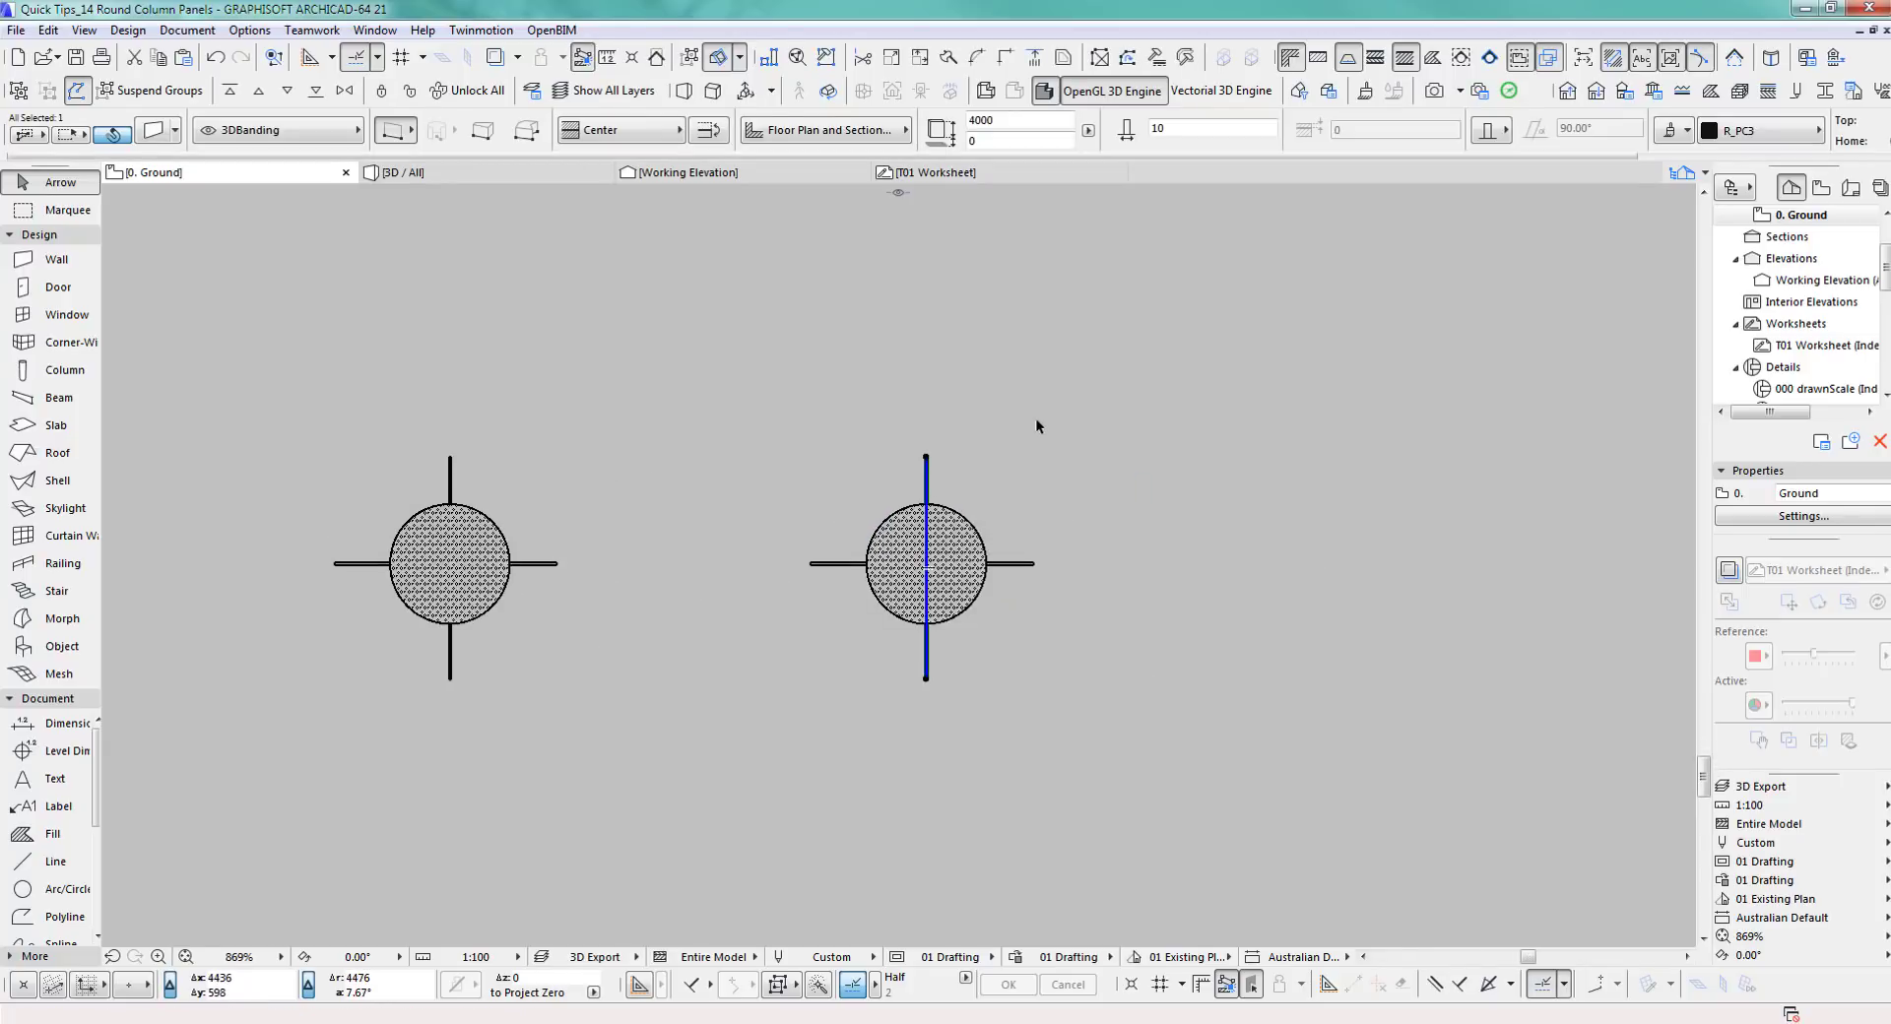
key("ctrl+u")
left_click(1424, 337)
left_click(1610, 440)
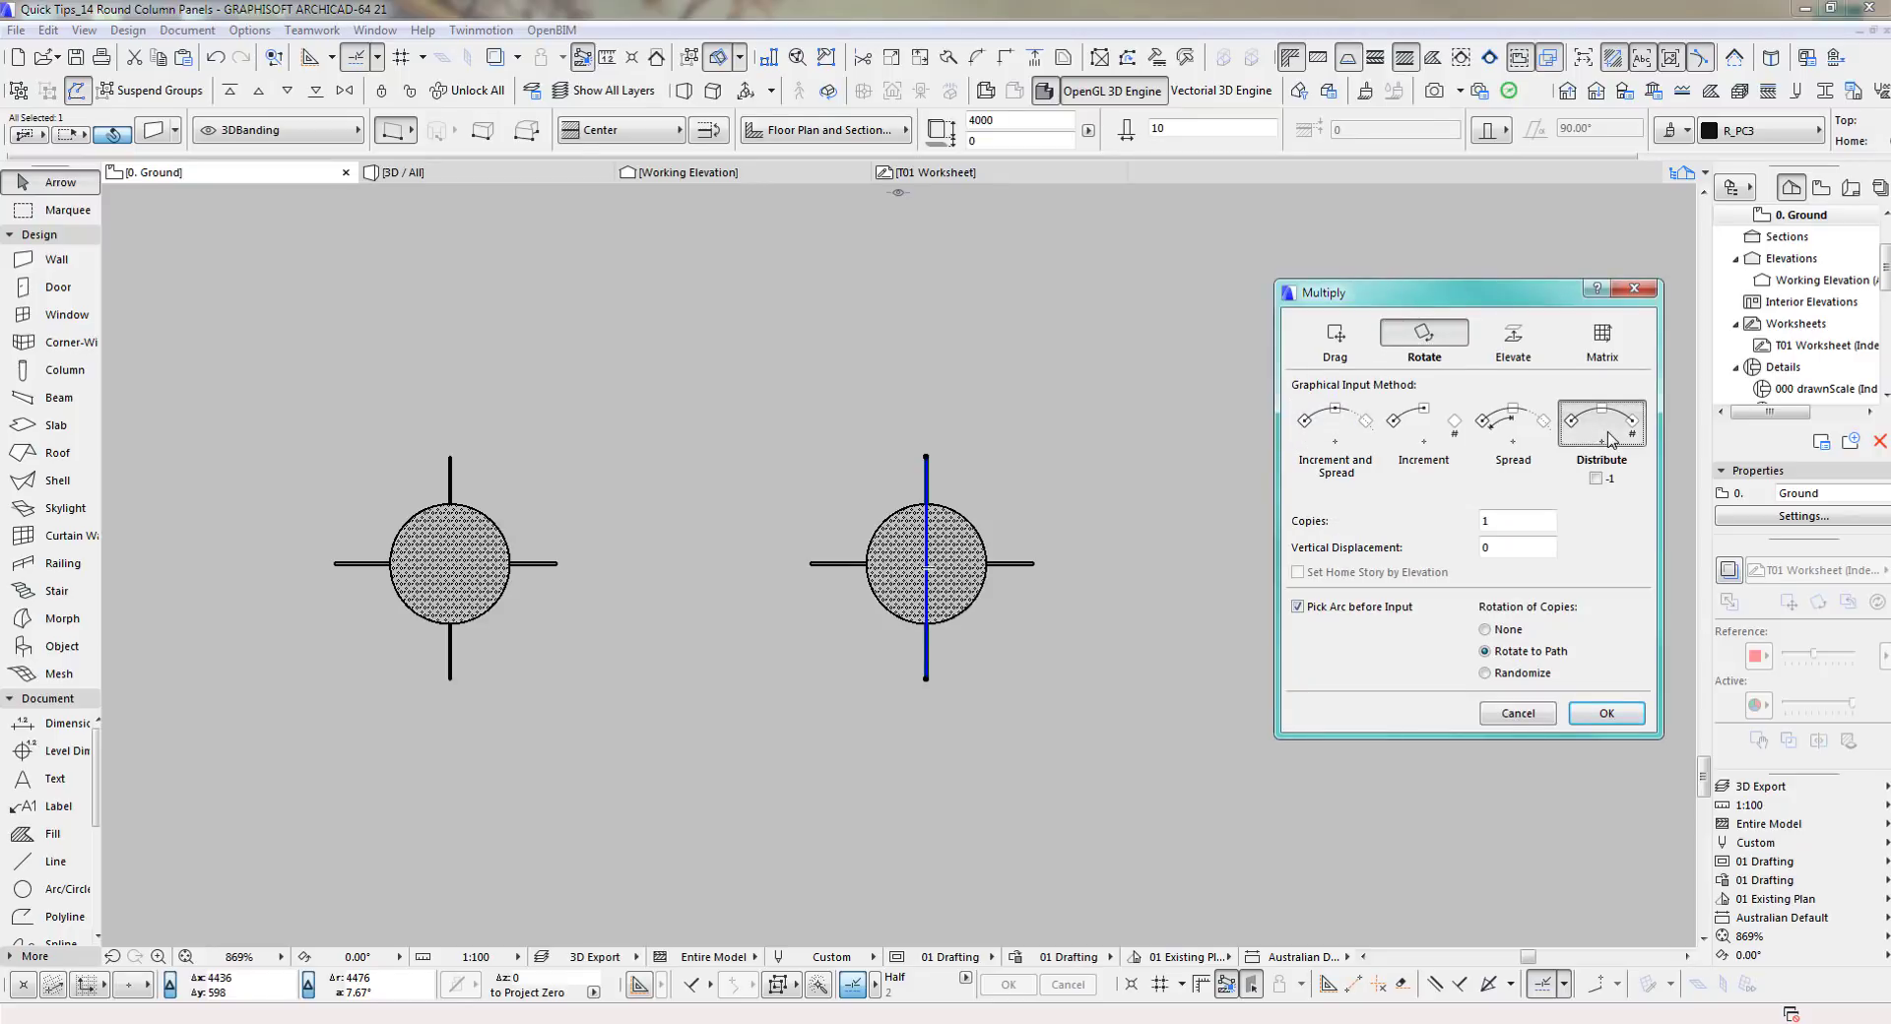
left_click(1310, 608)
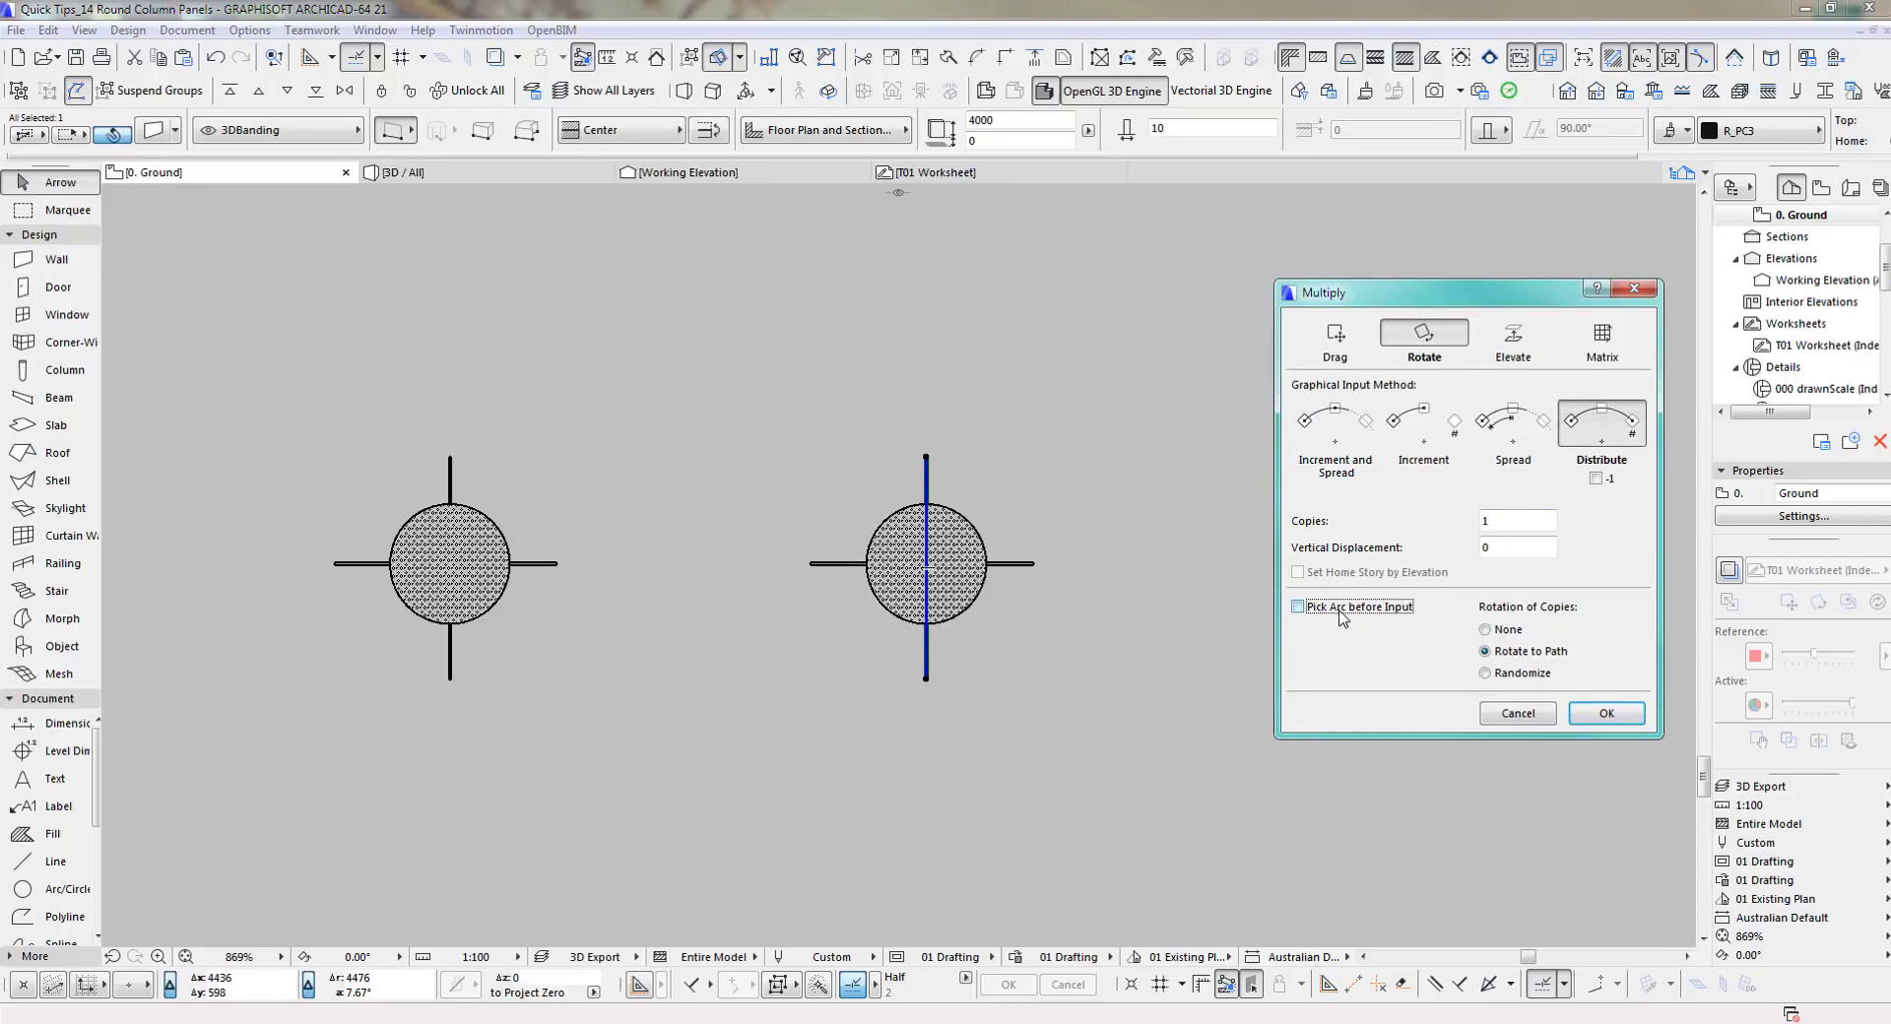
left_click(1496, 522)
left_click(1606, 713)
Distribute the wall copies about the third column's center, from the vertical wall's end through 90° to the horizontal wall's end
scroll(962, 551, "up", 2)
left_click(910, 569)
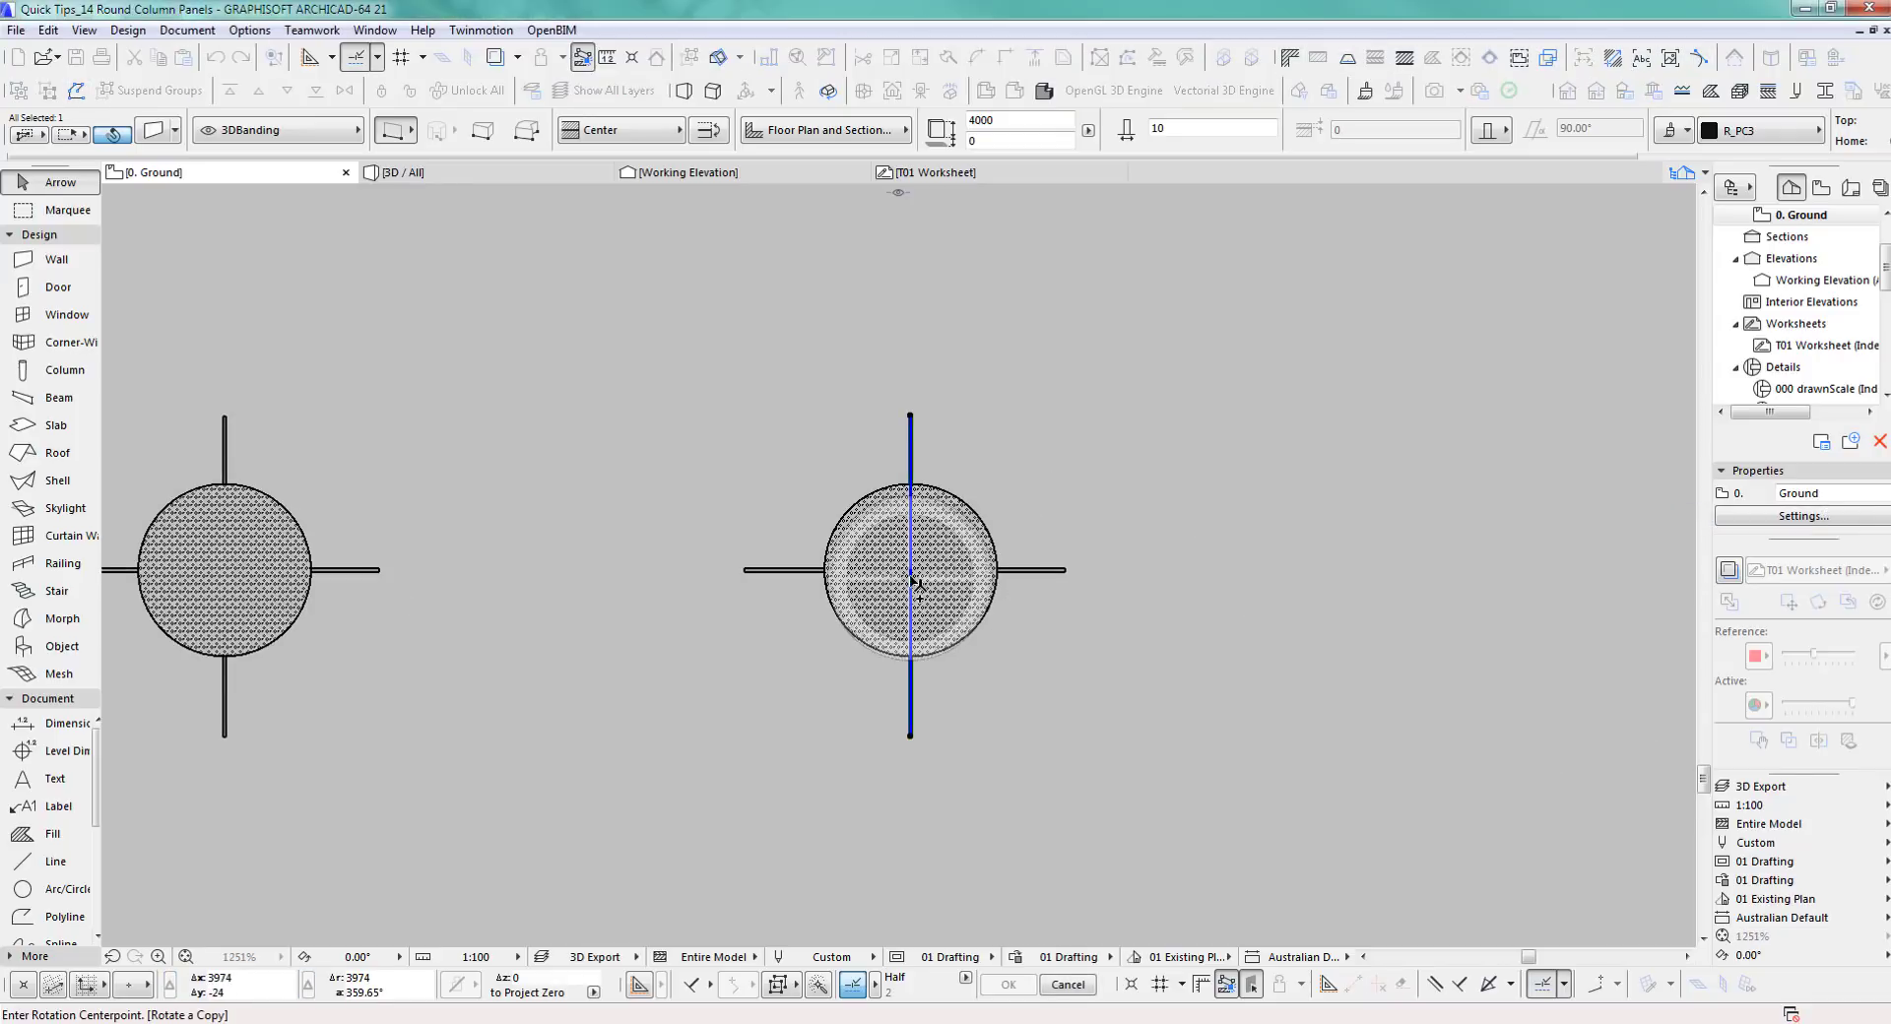
left_click(910, 416)
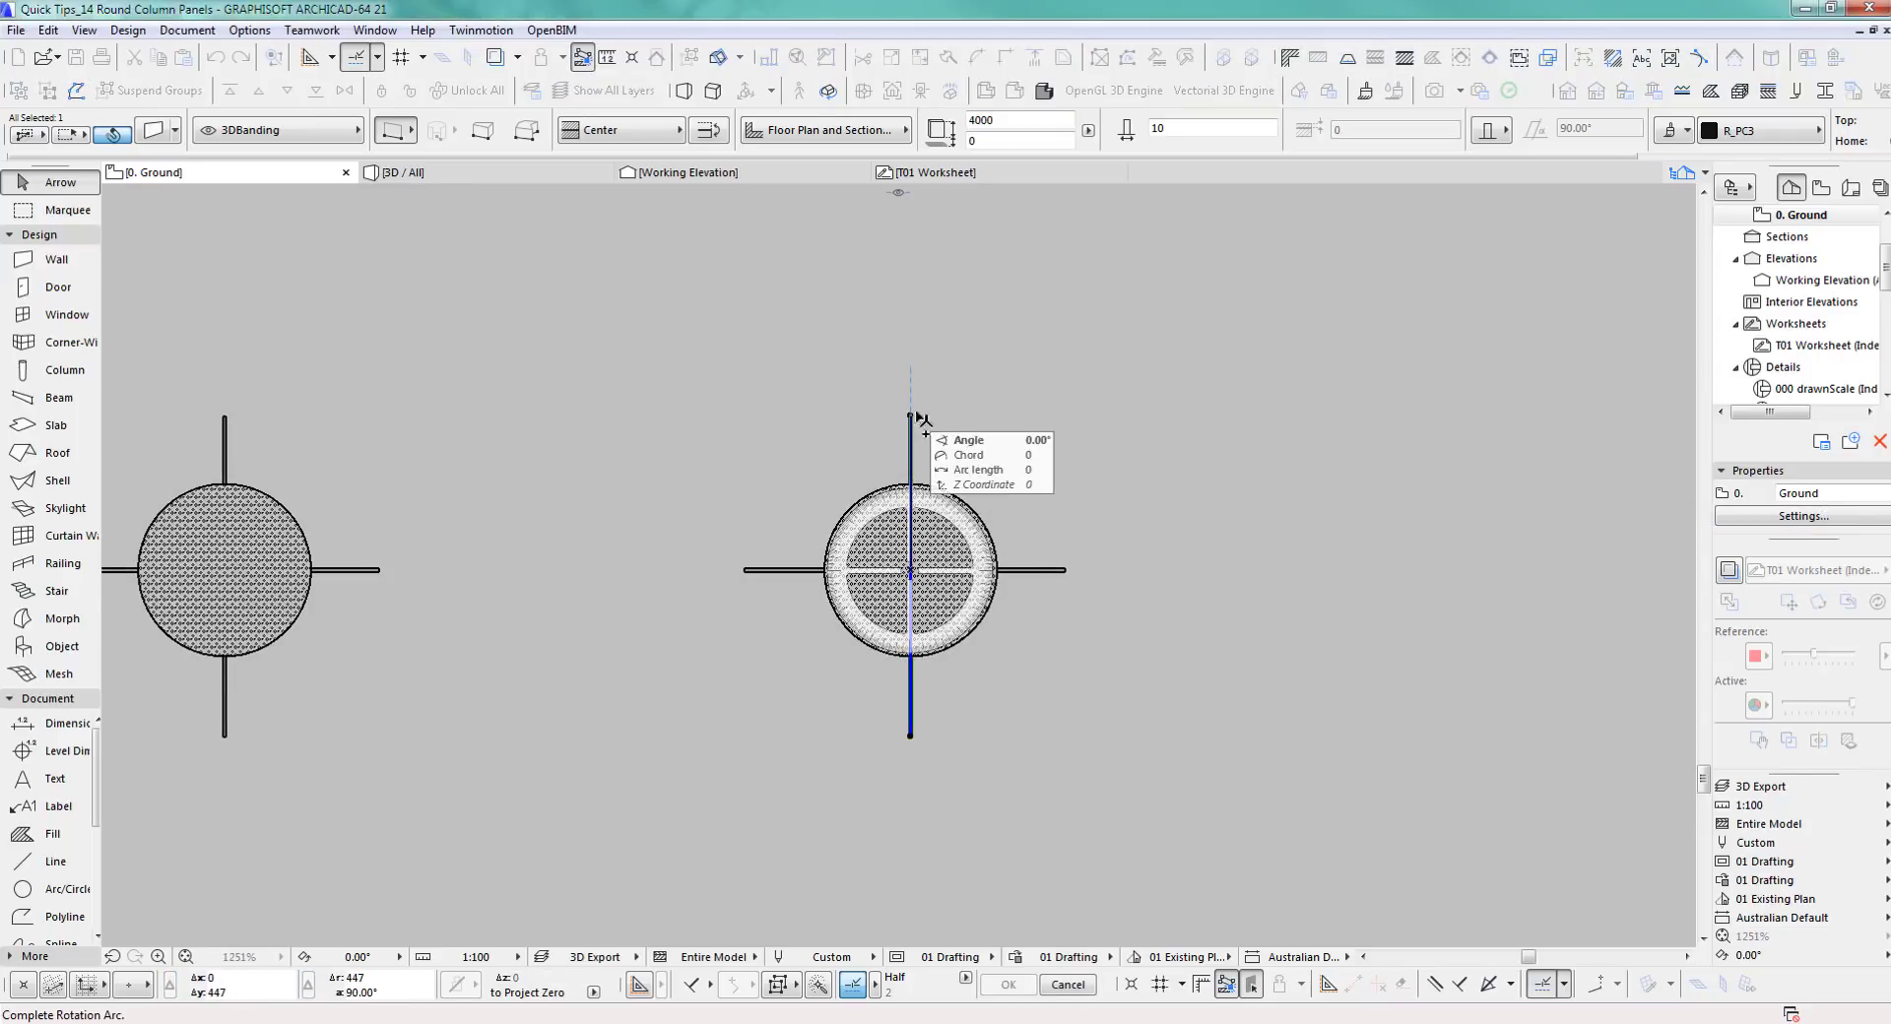
left_click(1066, 570)
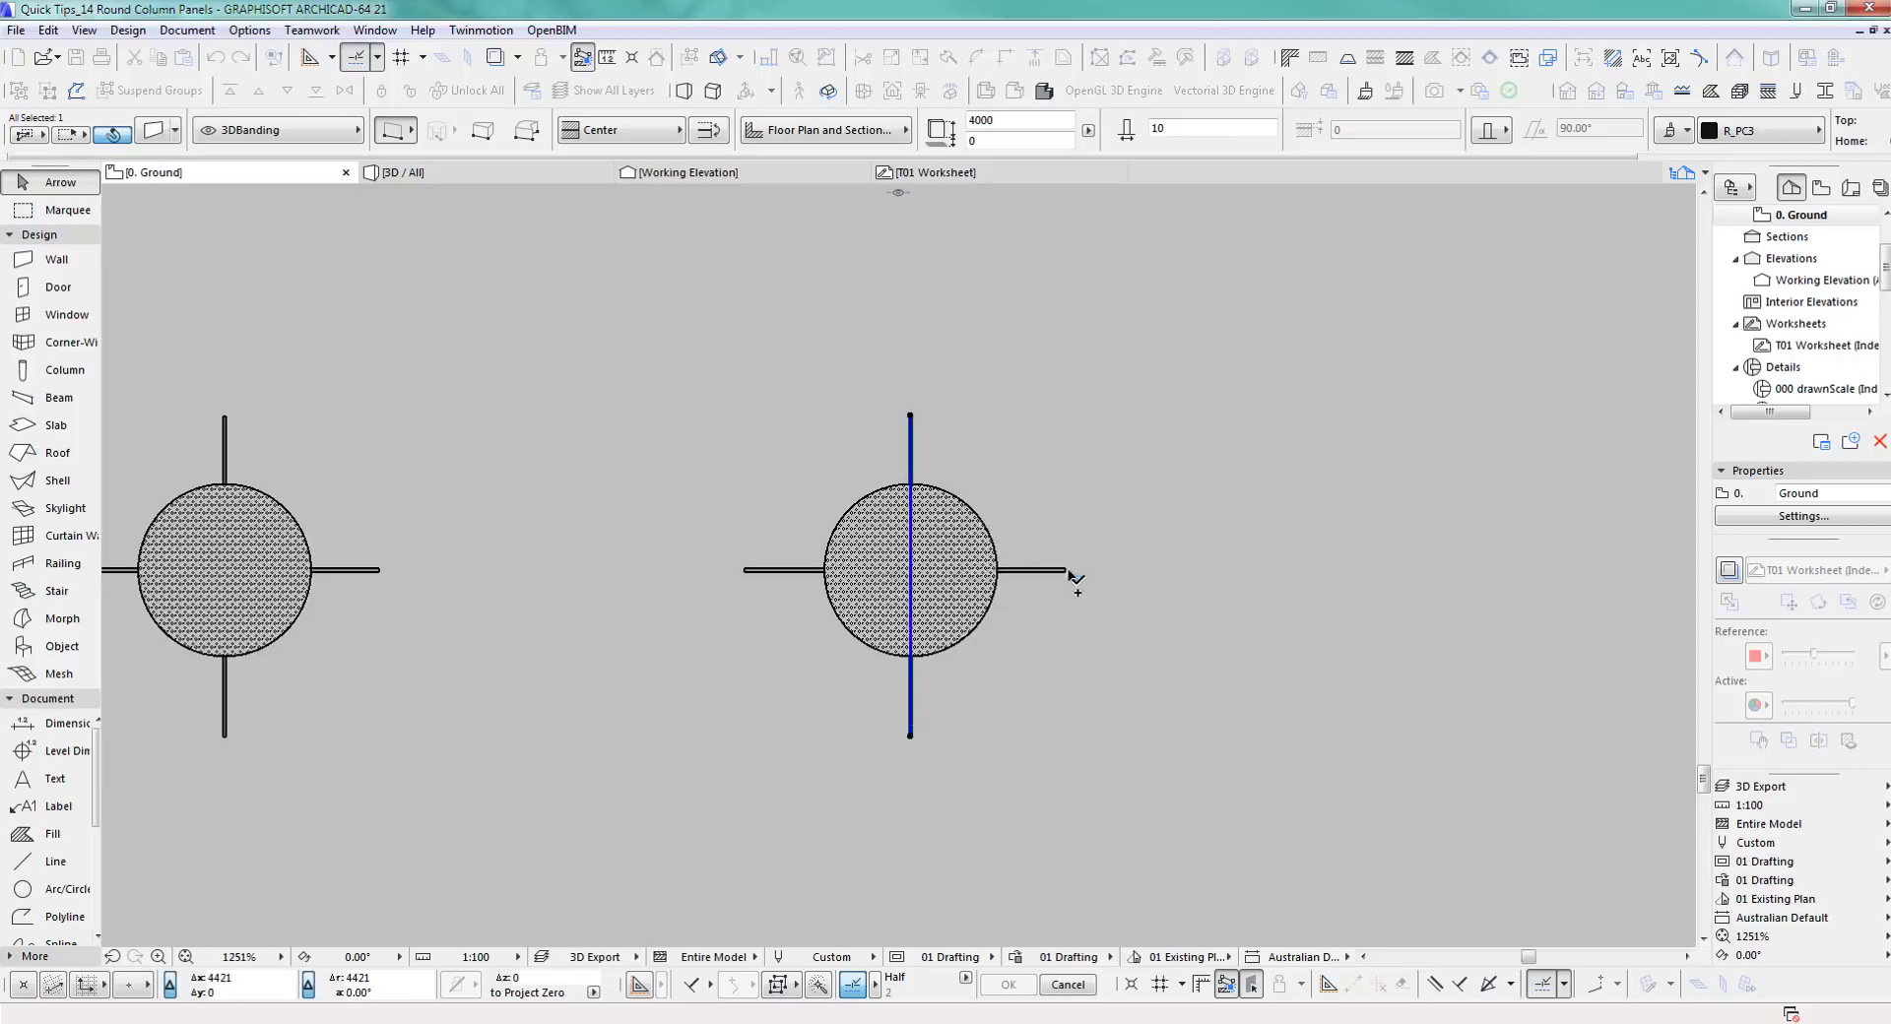
Delete the duplicate horizontal wall overlapping the existing one at the third column
left_click(1125, 601)
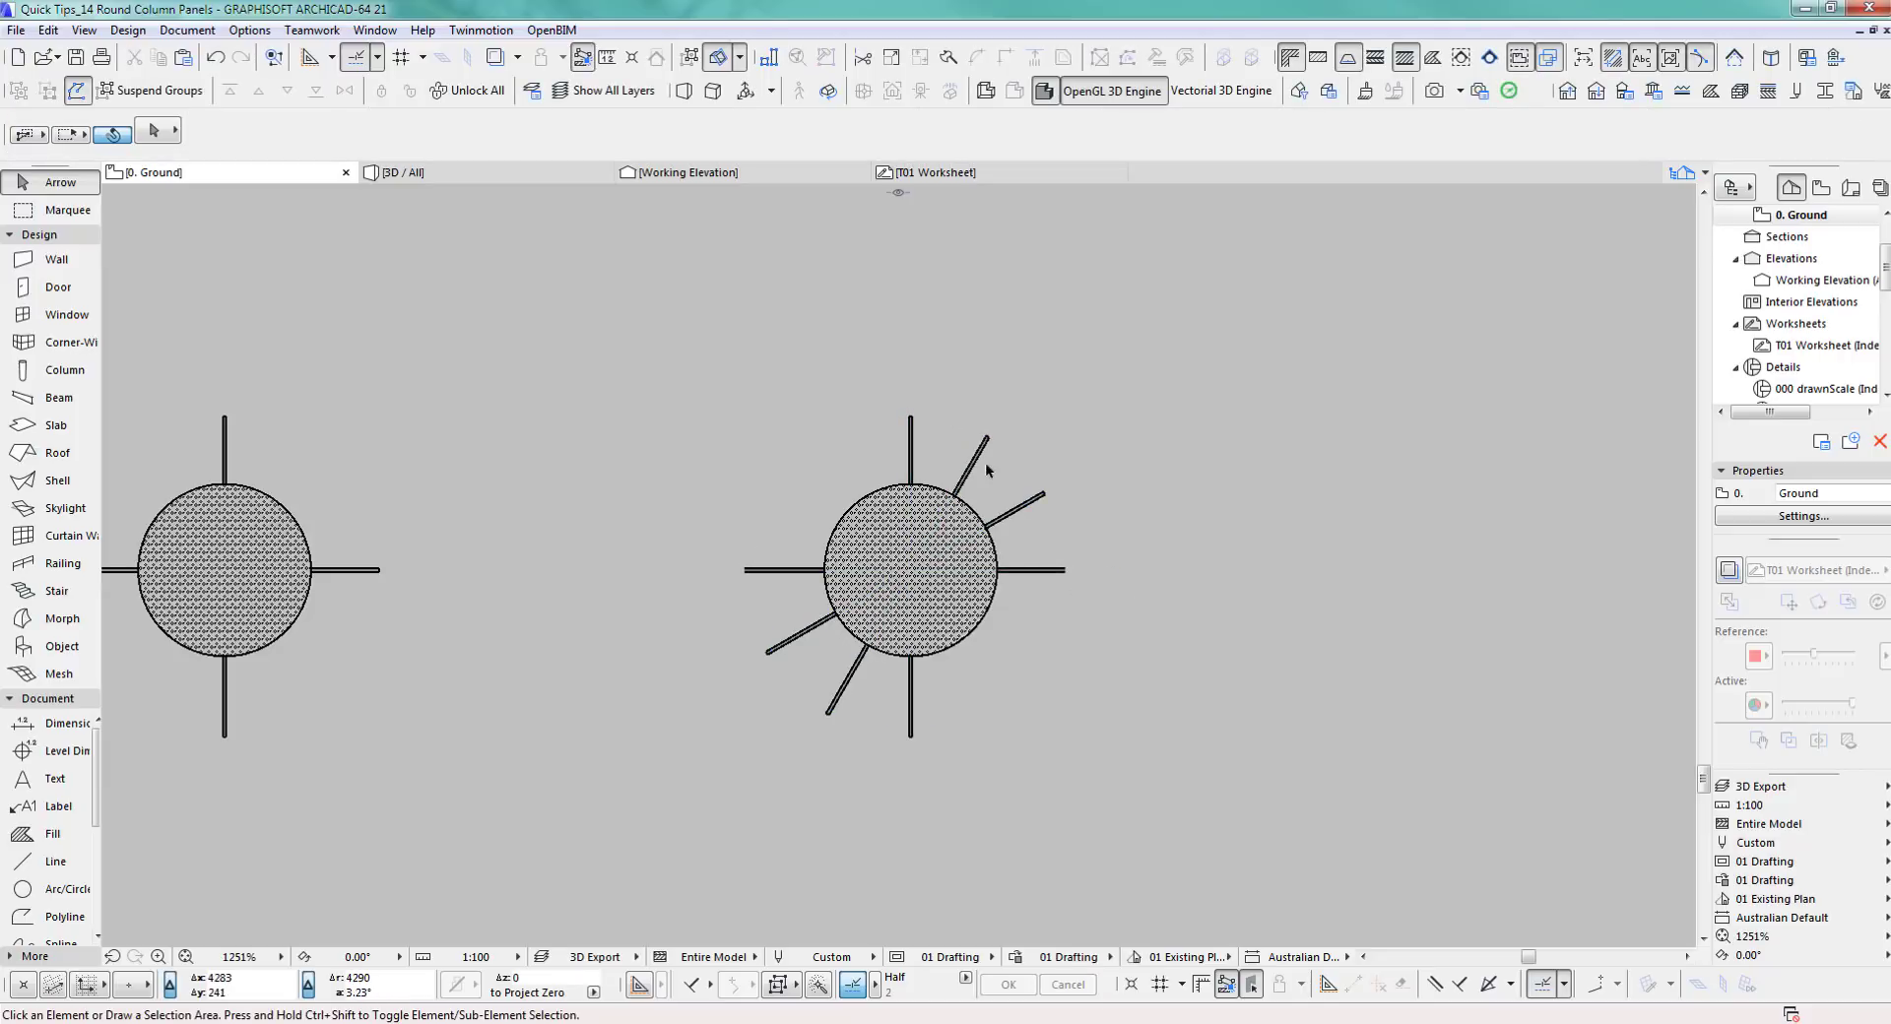
left_click(1065, 570)
left_click(1184, 588)
middle_click_drag(1083, 630, 1139, 613)
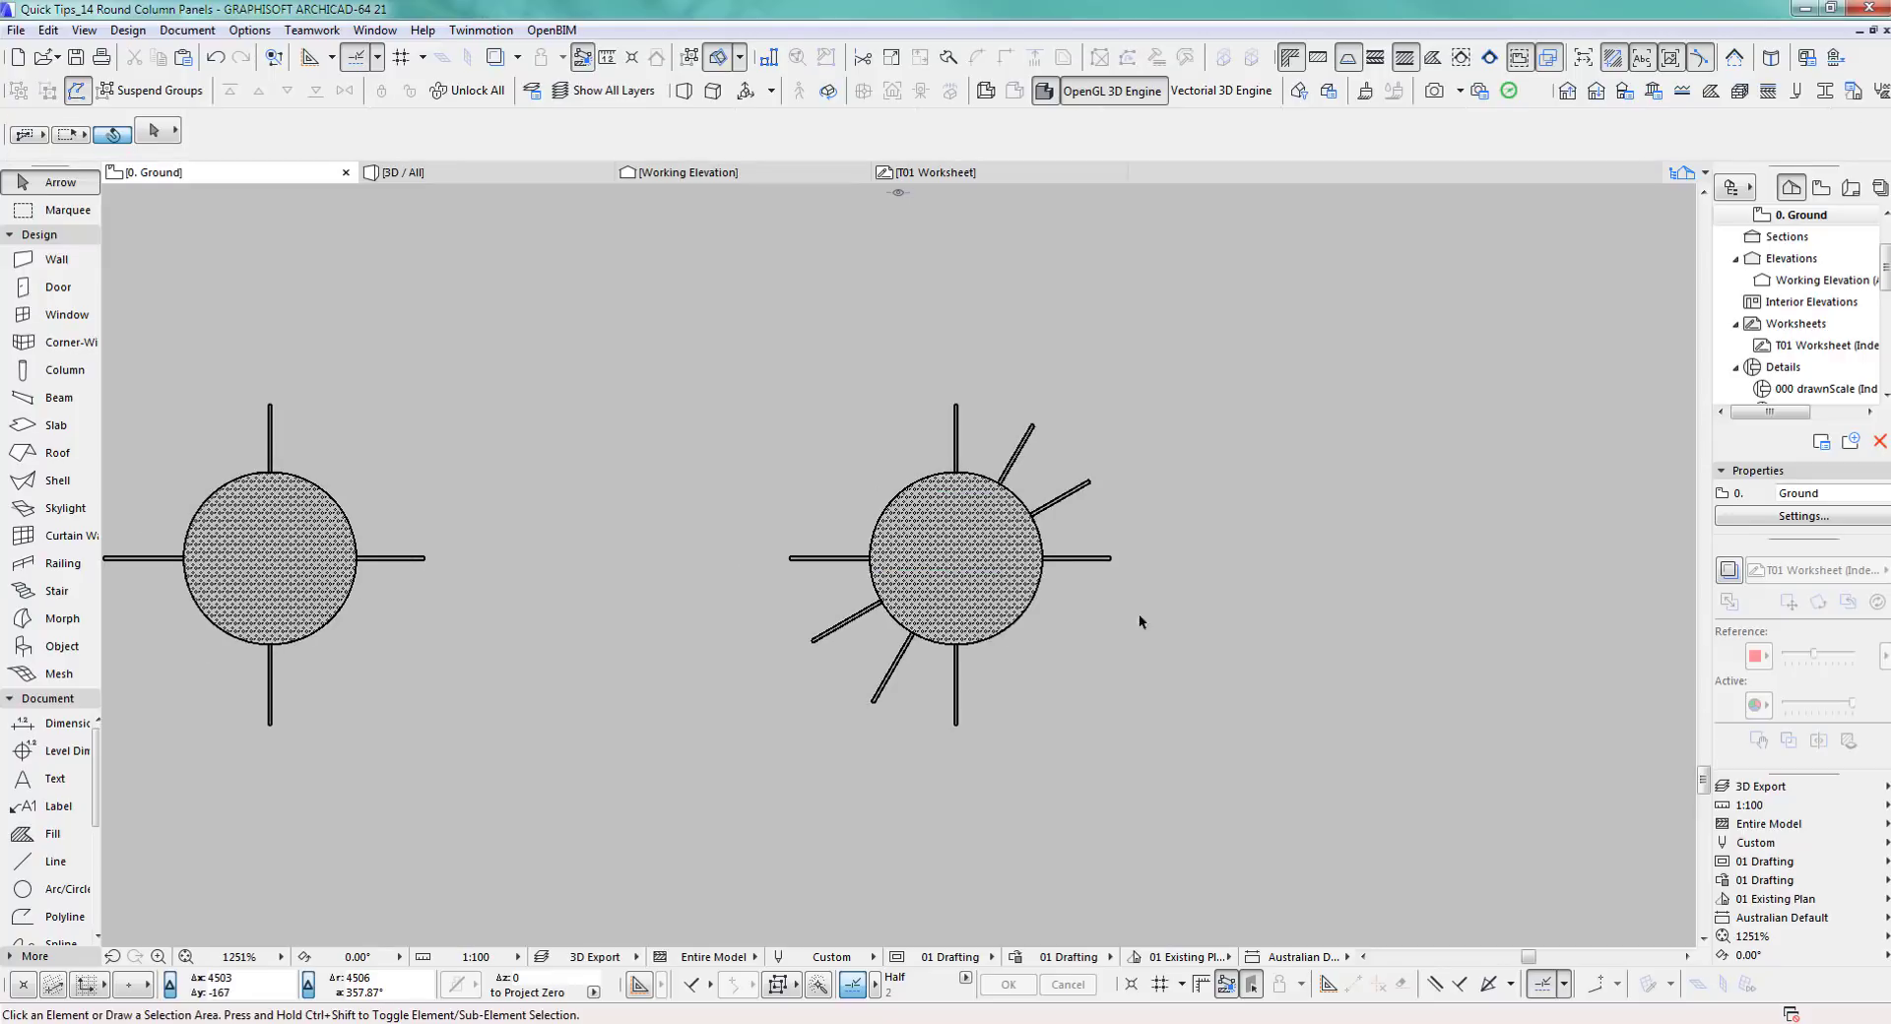
Mirror a copy of the two diagonal walls about the horizontal axis through the third column's center and check the columns in 3D
left_click(1087, 487)
left_click(1027, 433, "shift")
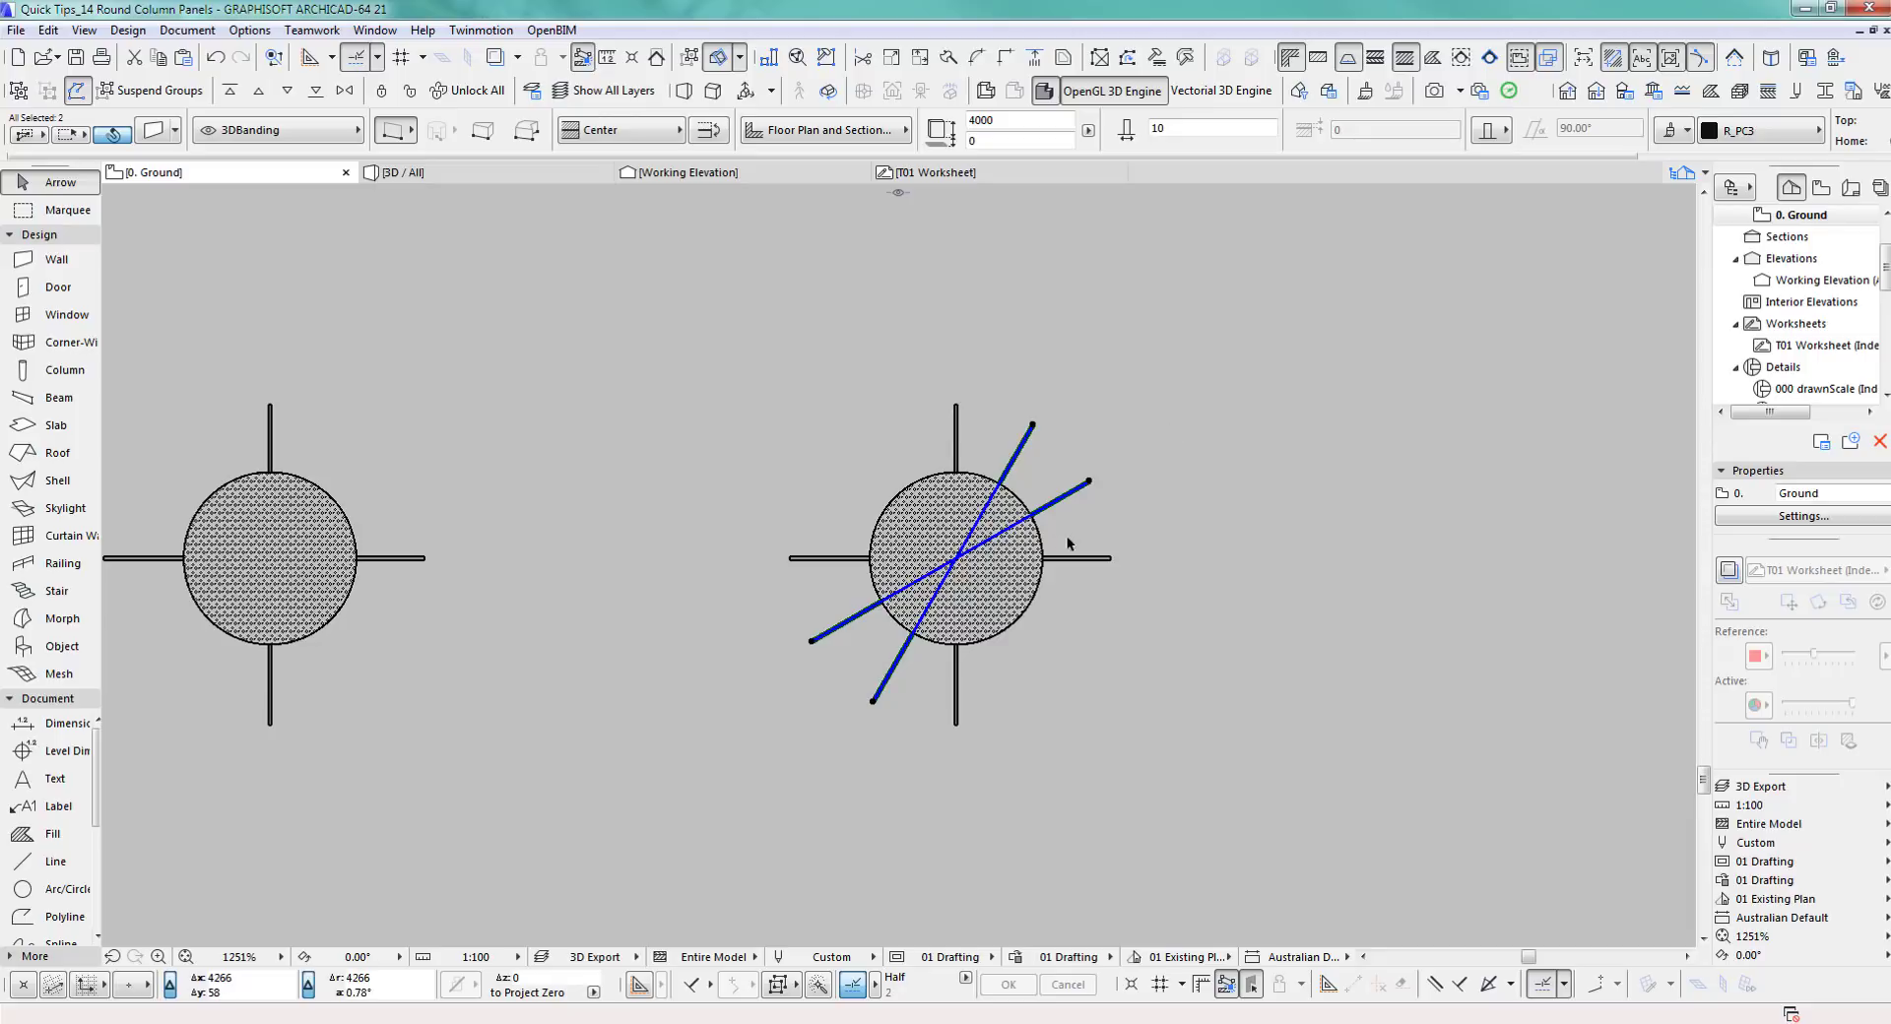
left_click(48, 29)
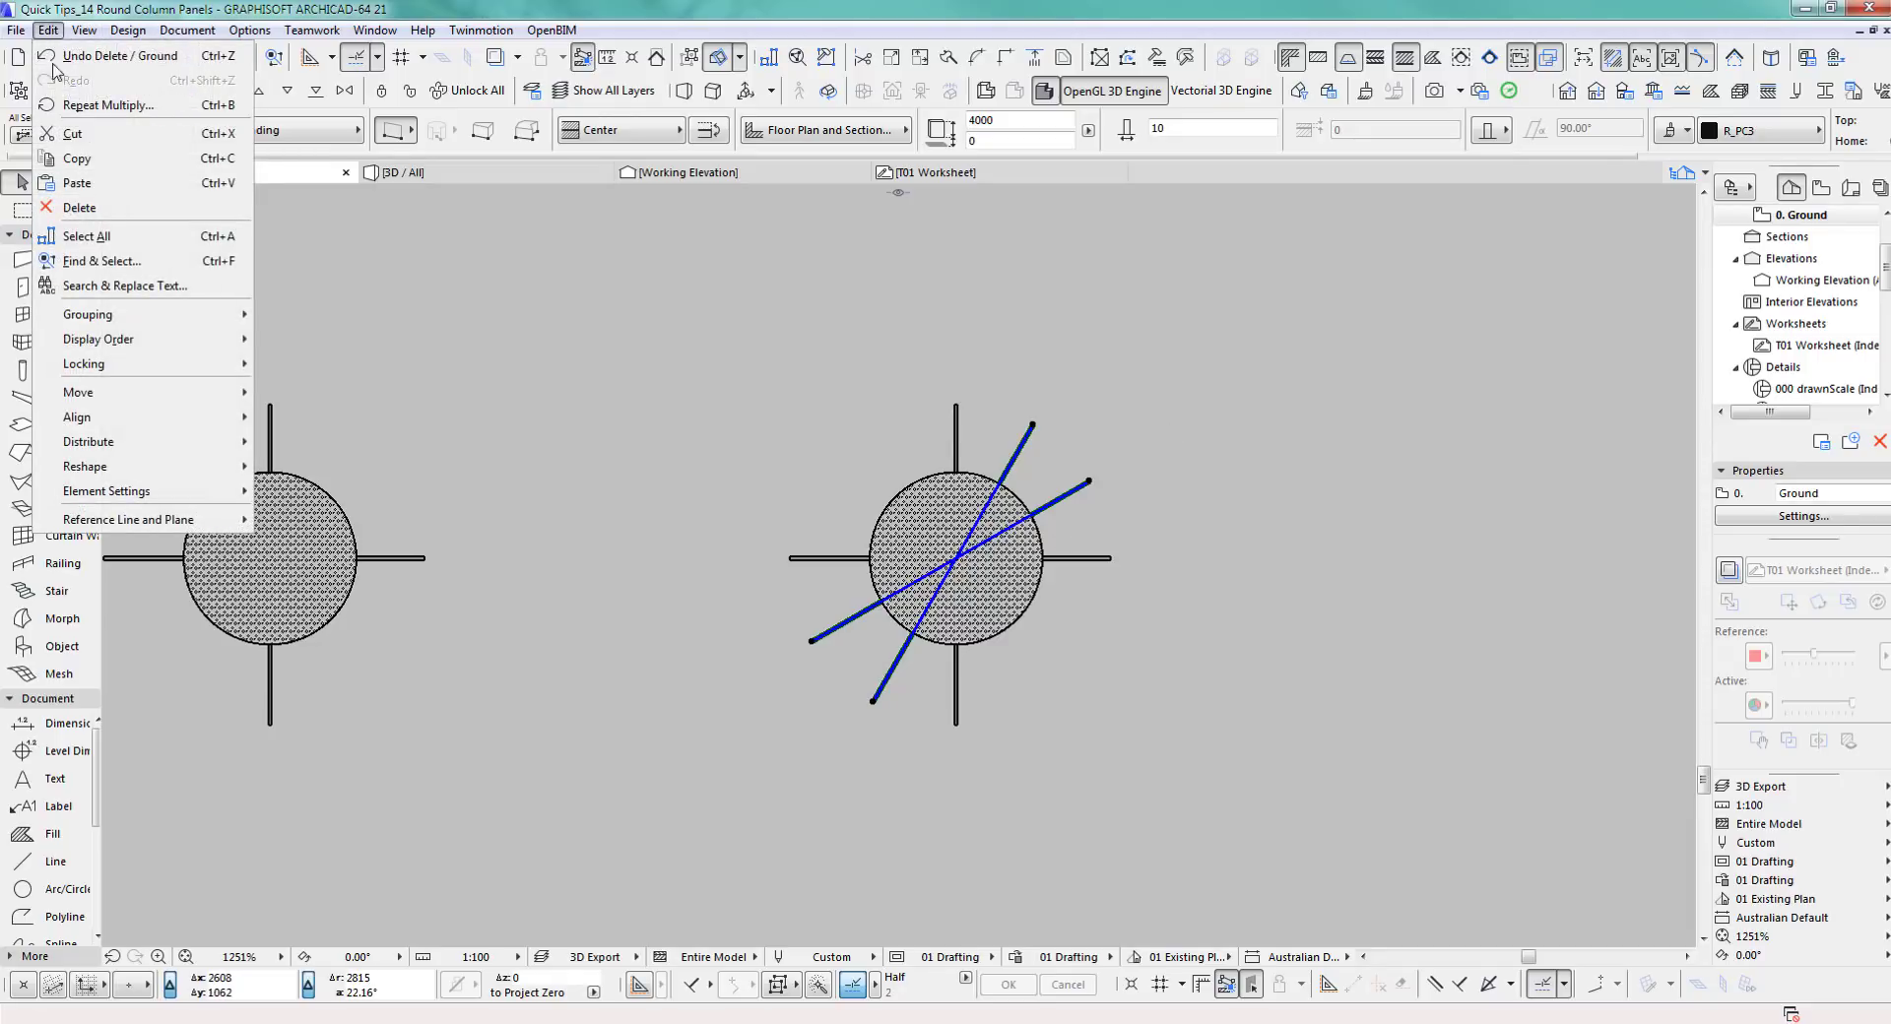
mouse_move(102, 420)
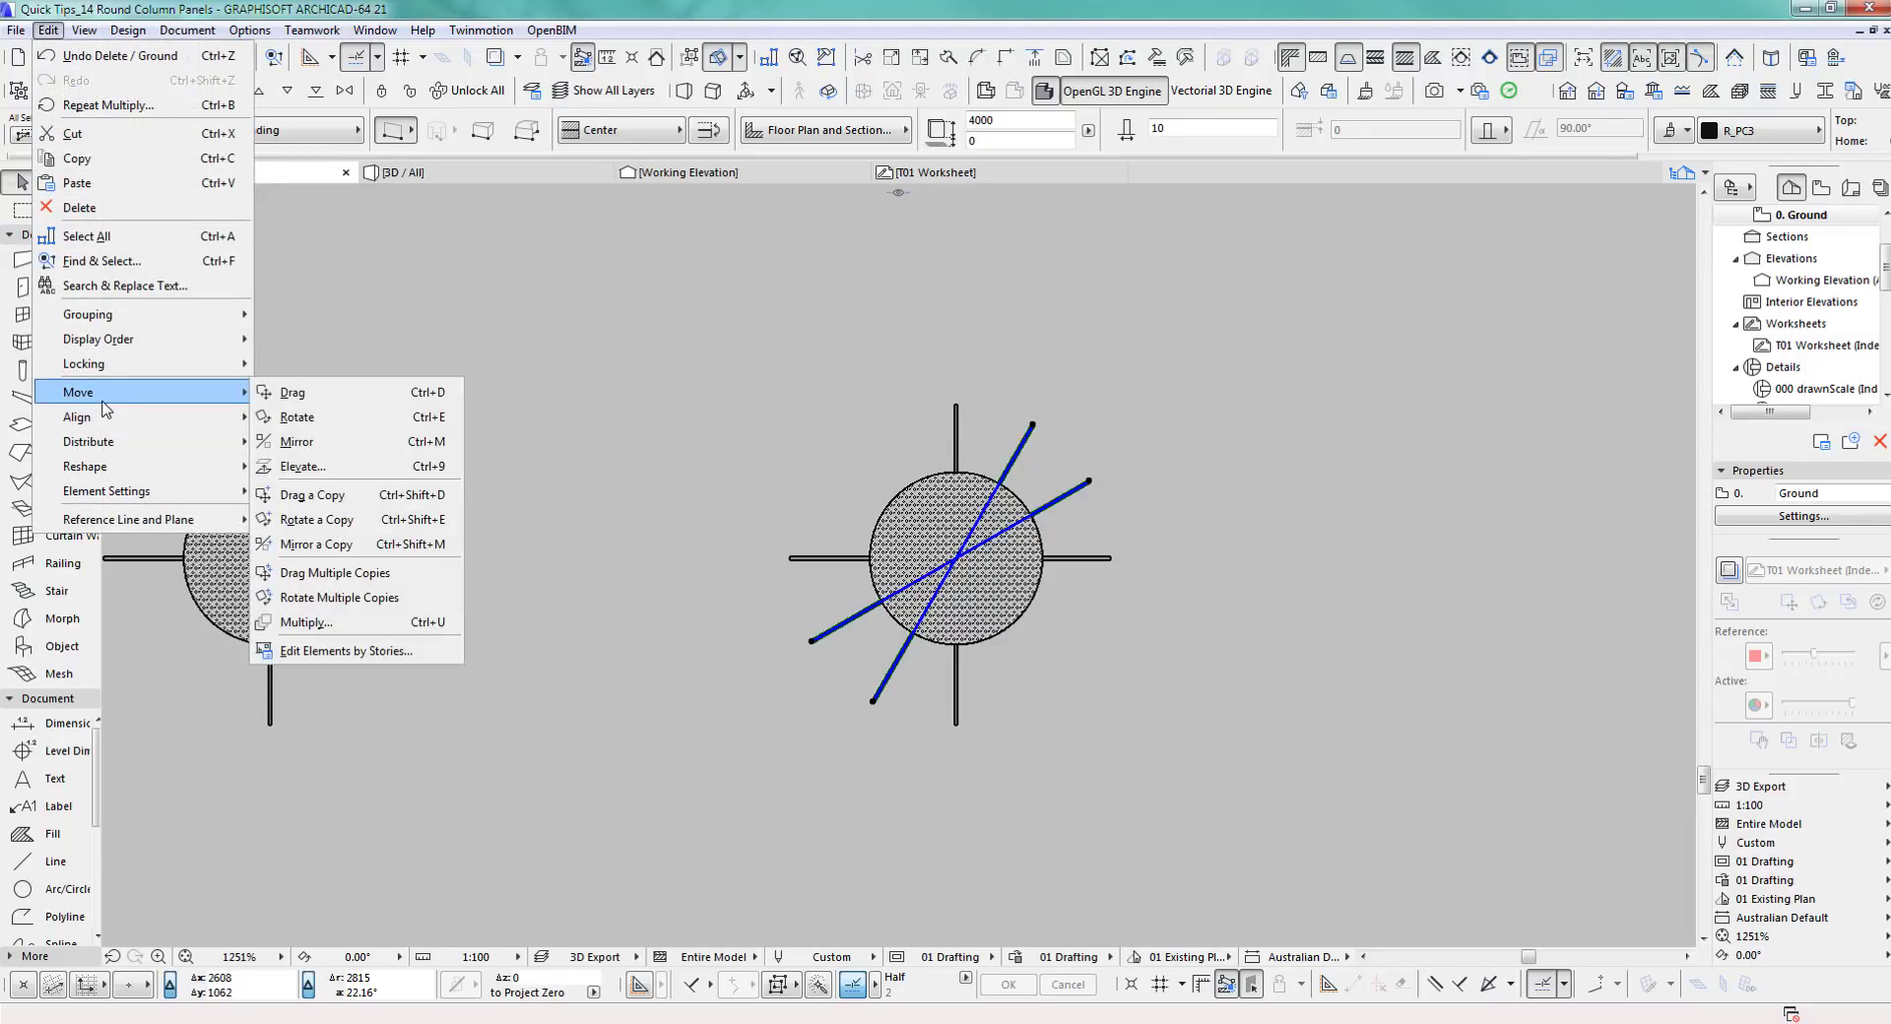
left_click(315, 544)
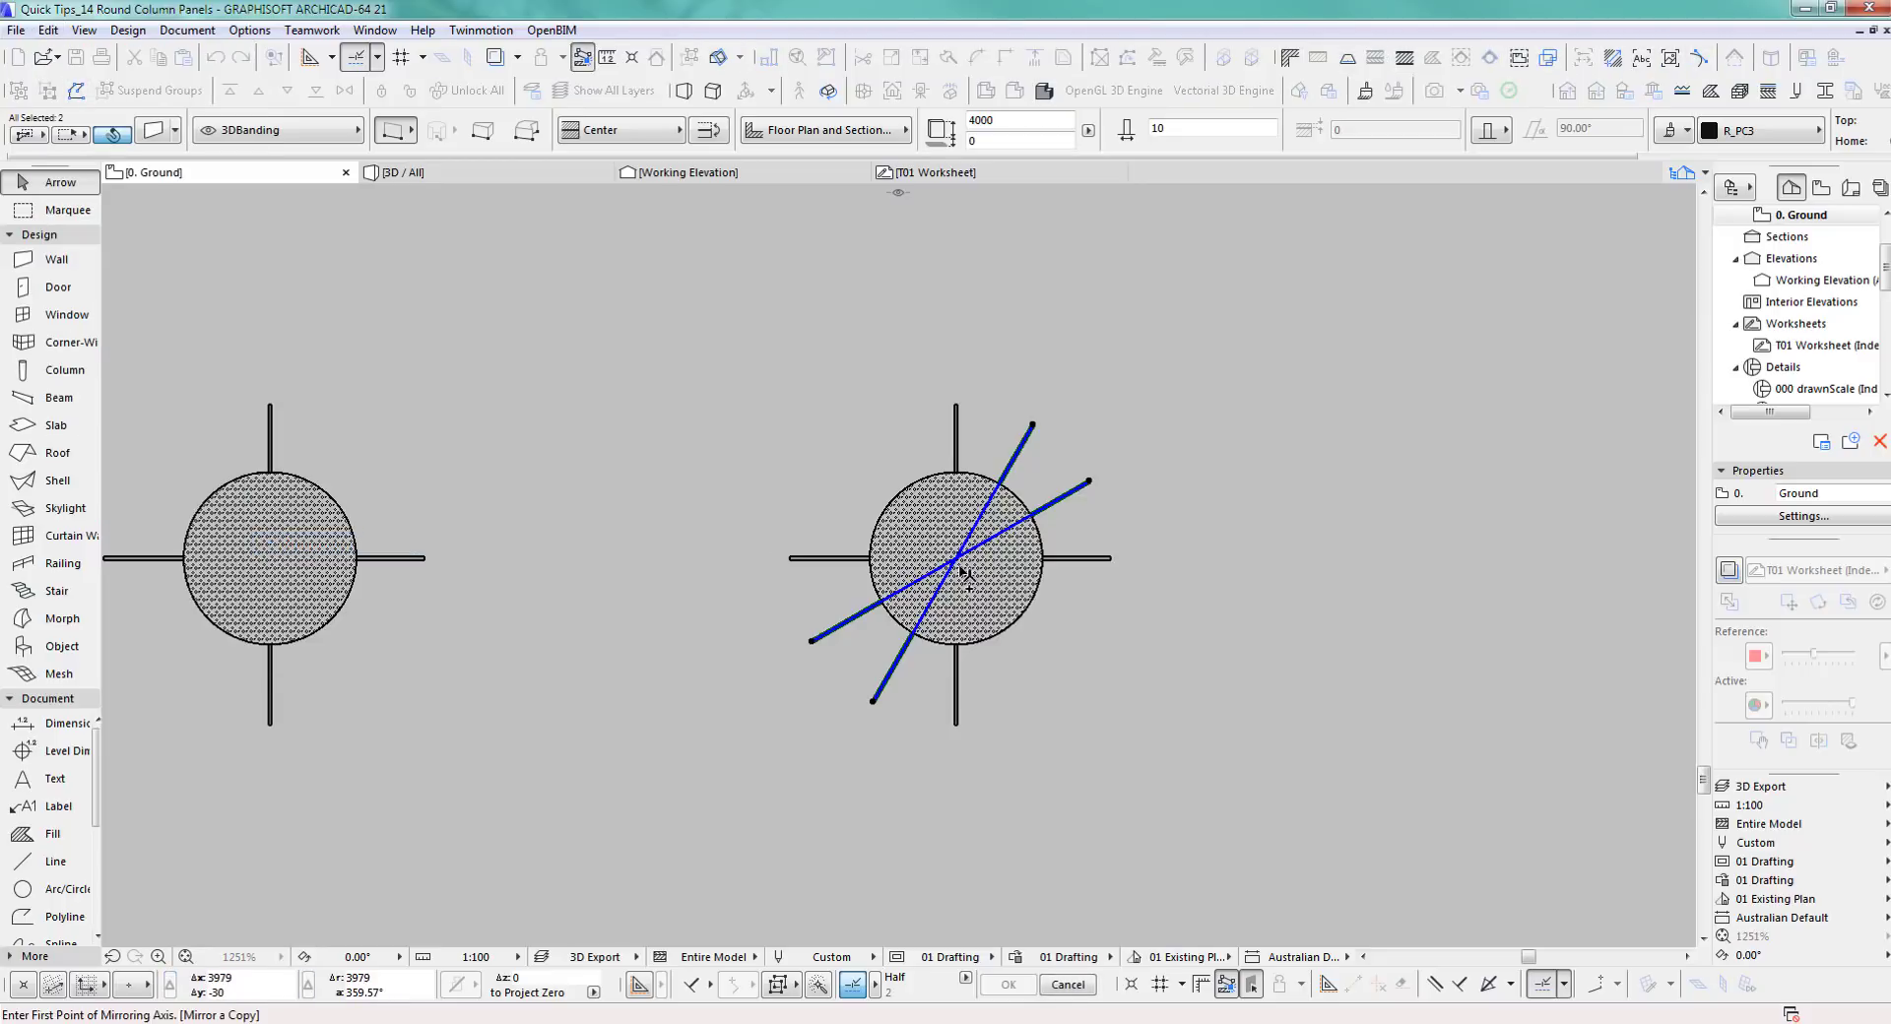
left_click(955, 558)
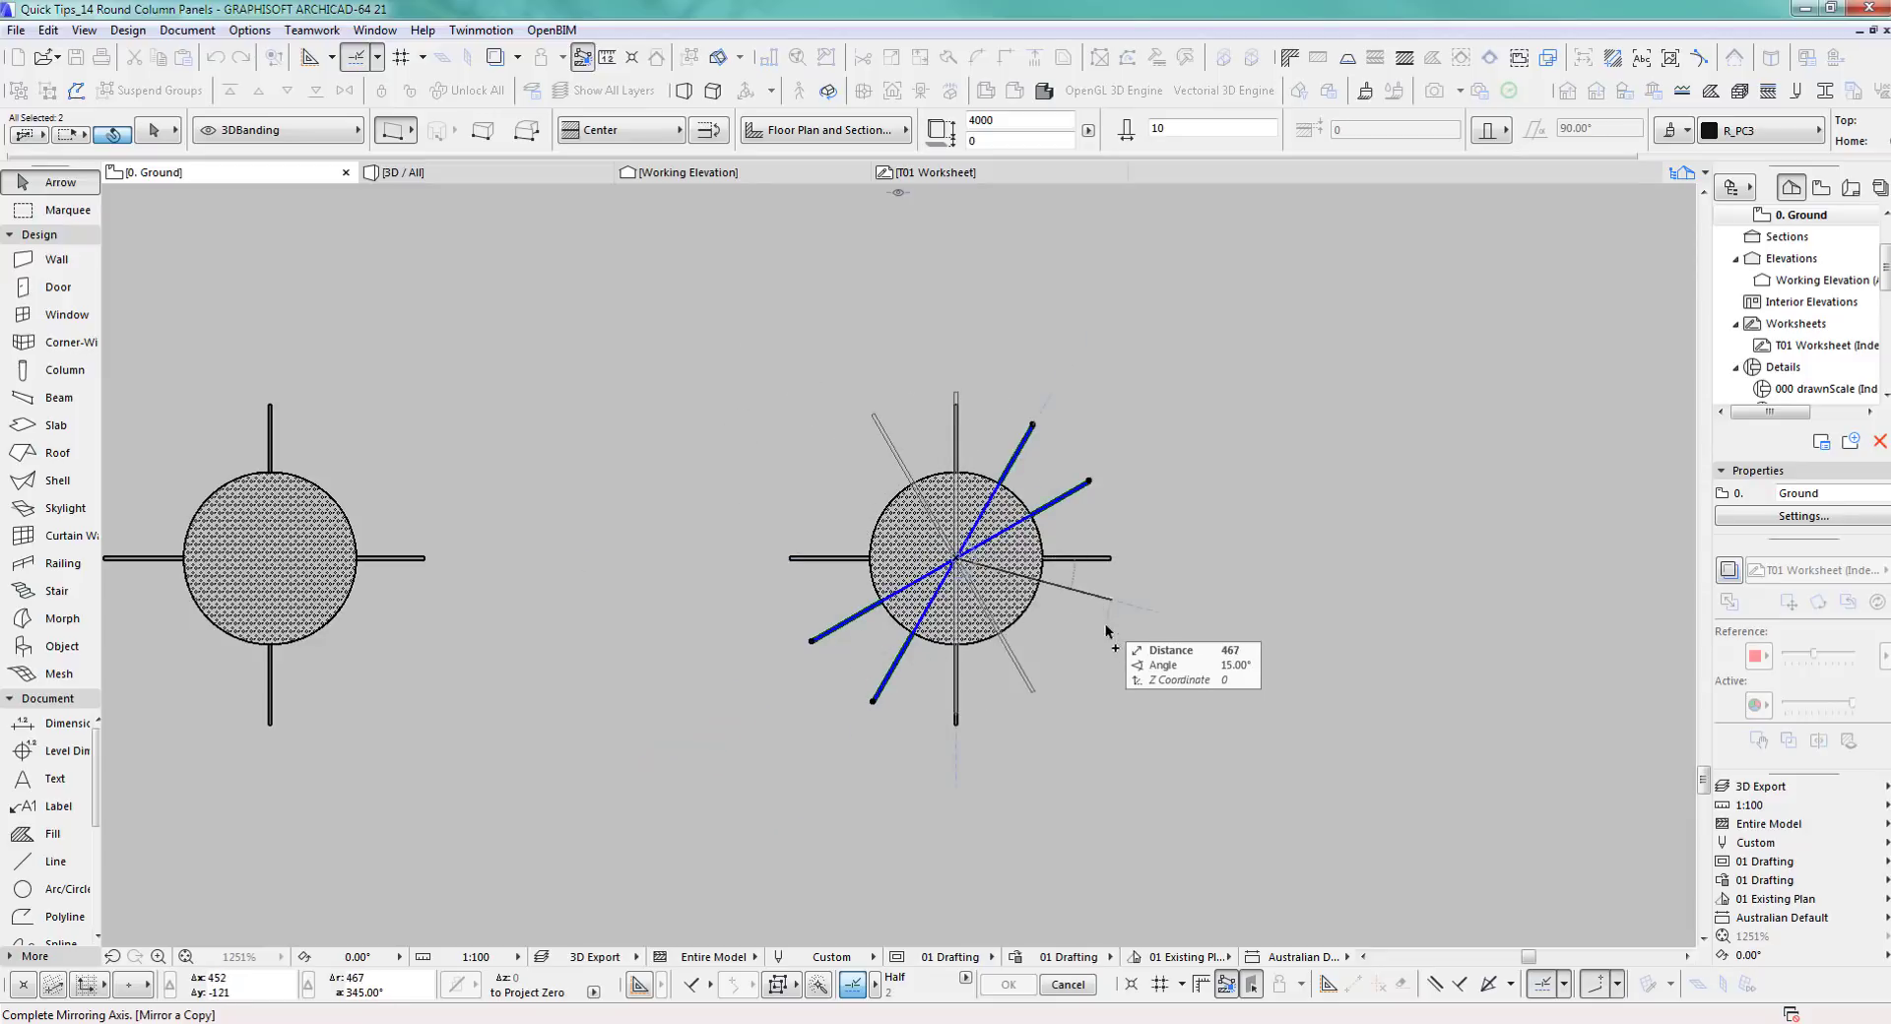
left_click(1172, 577)
middle_click_drag(1154, 538, 1139, 549)
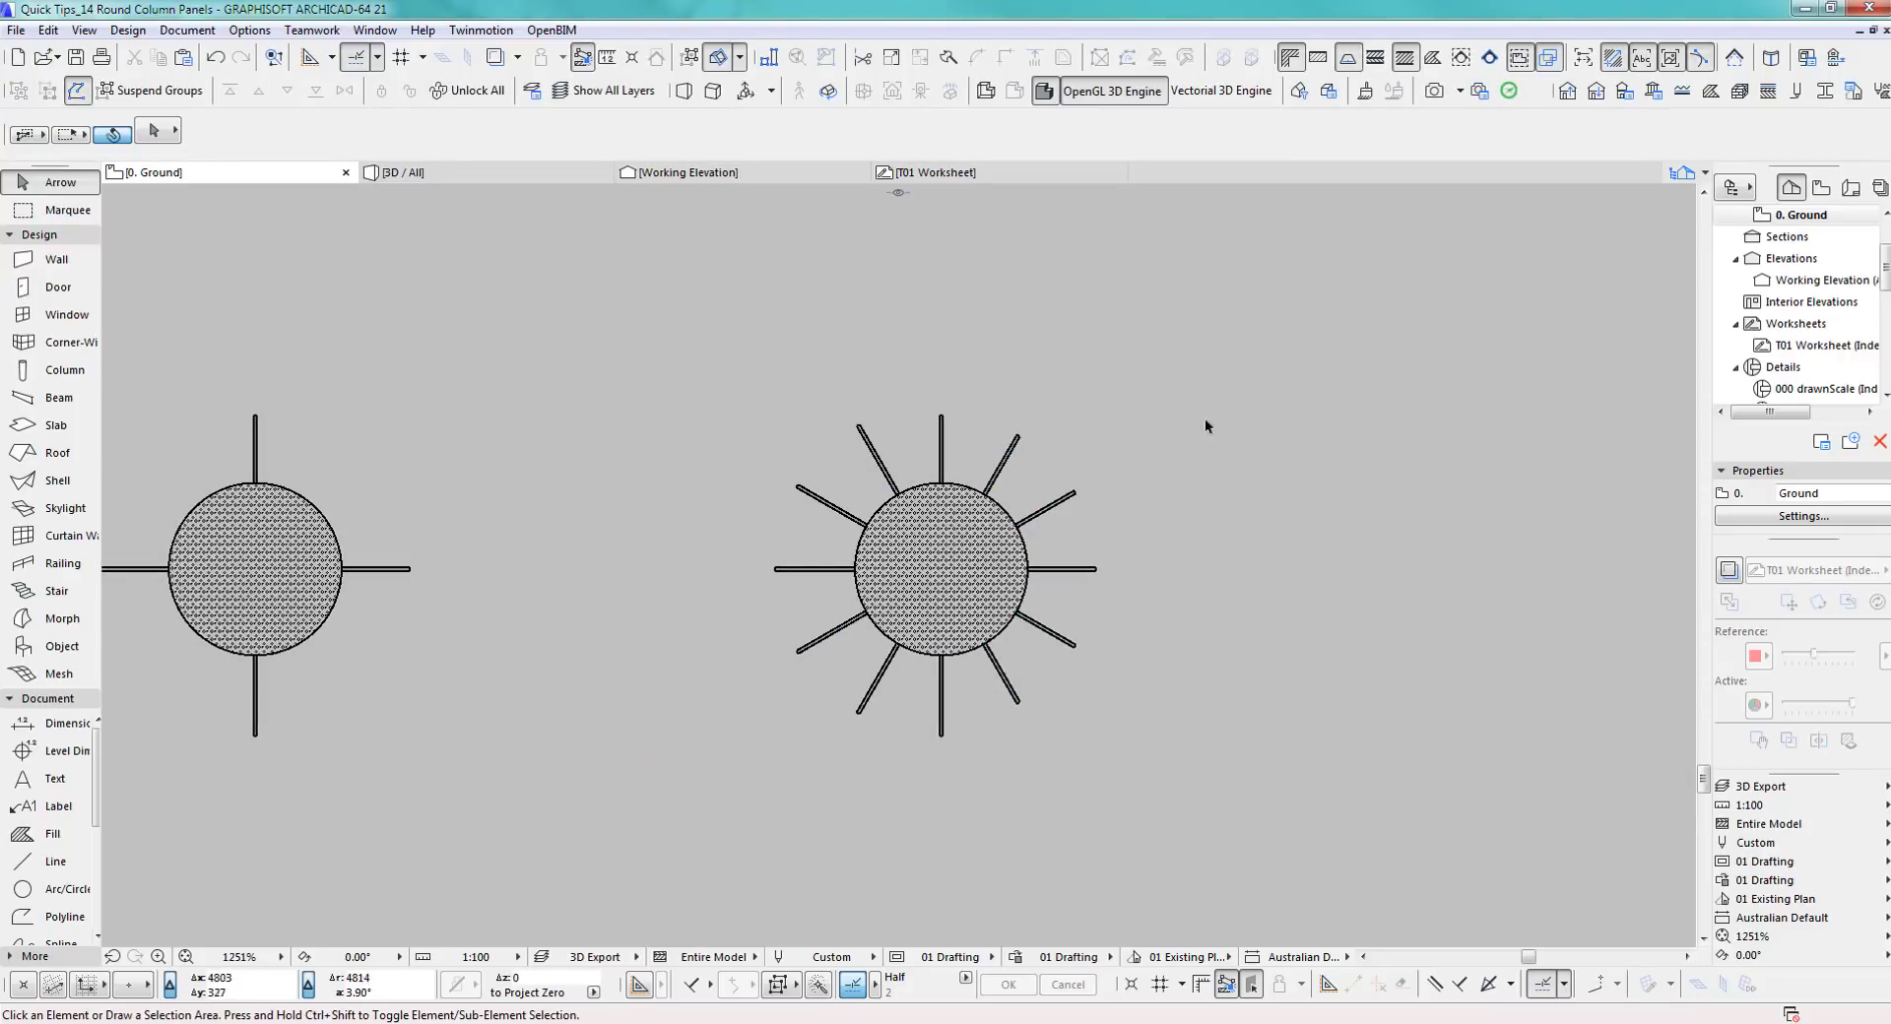
key("F3")
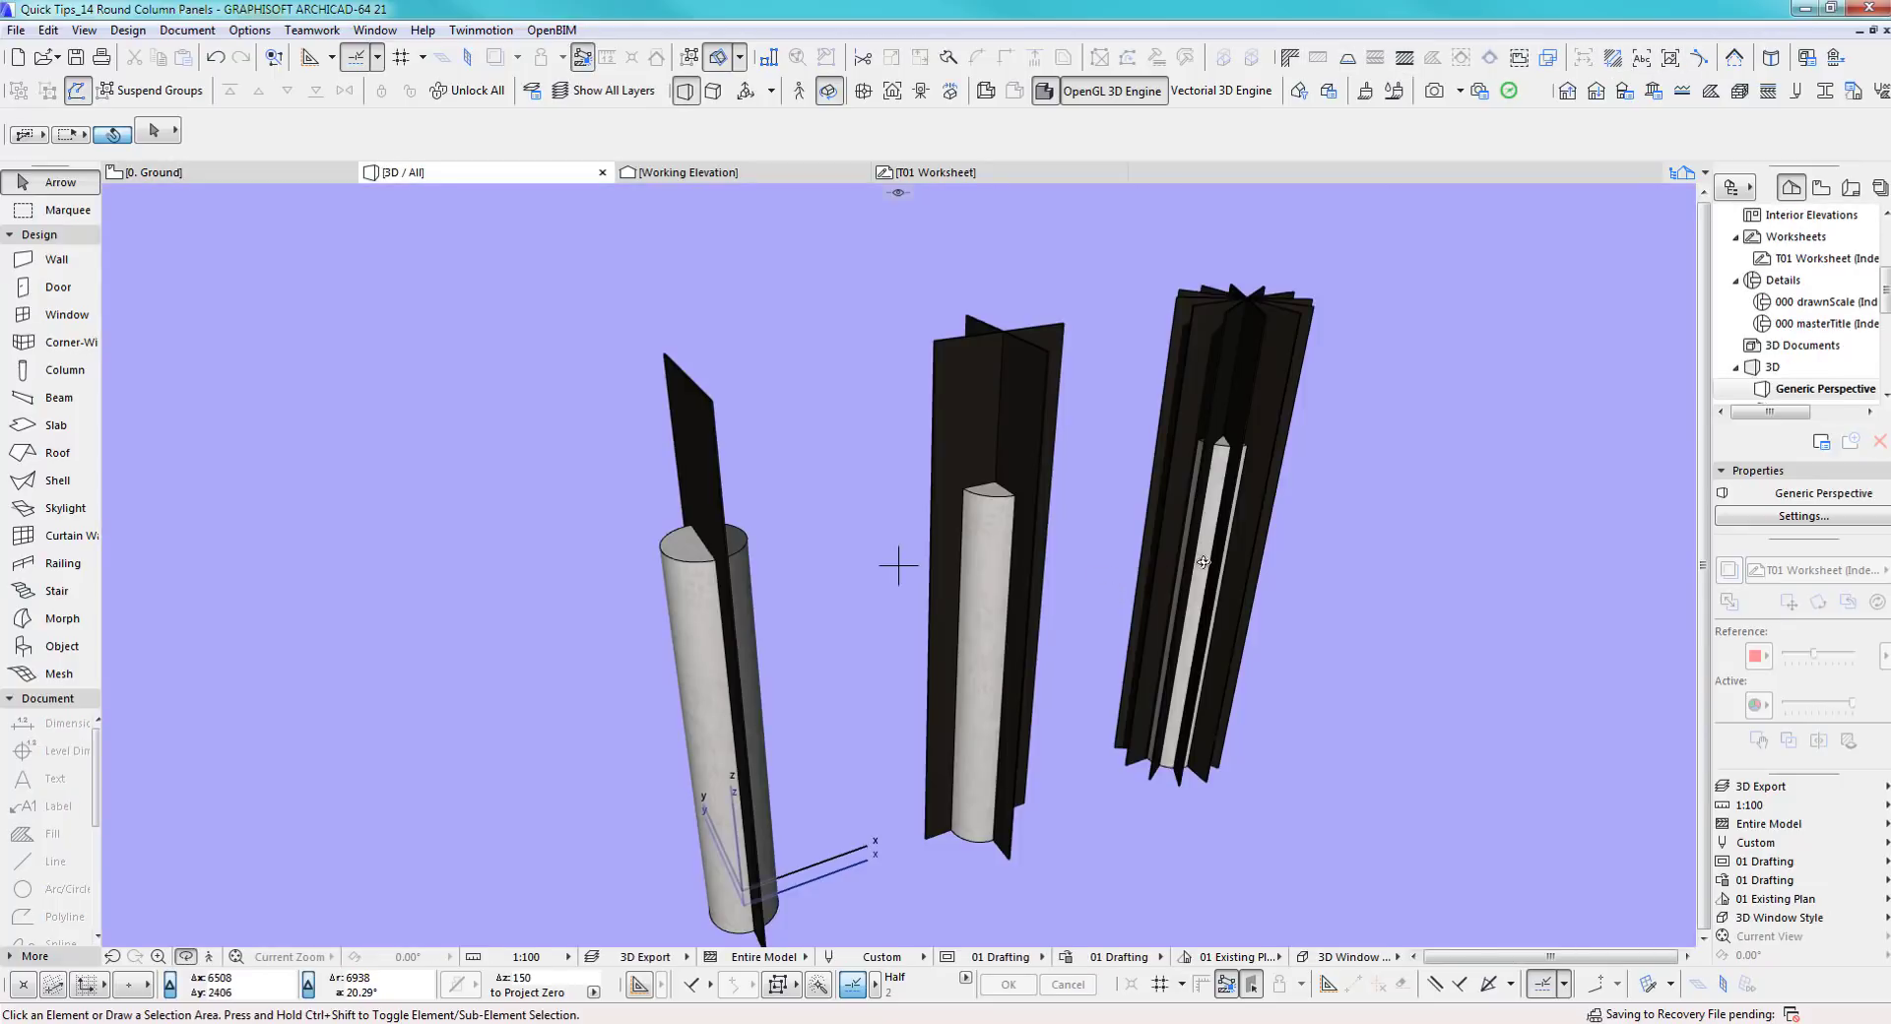
middle_click_drag(1202, 562, 1100, 565, "shift")
key("F2")
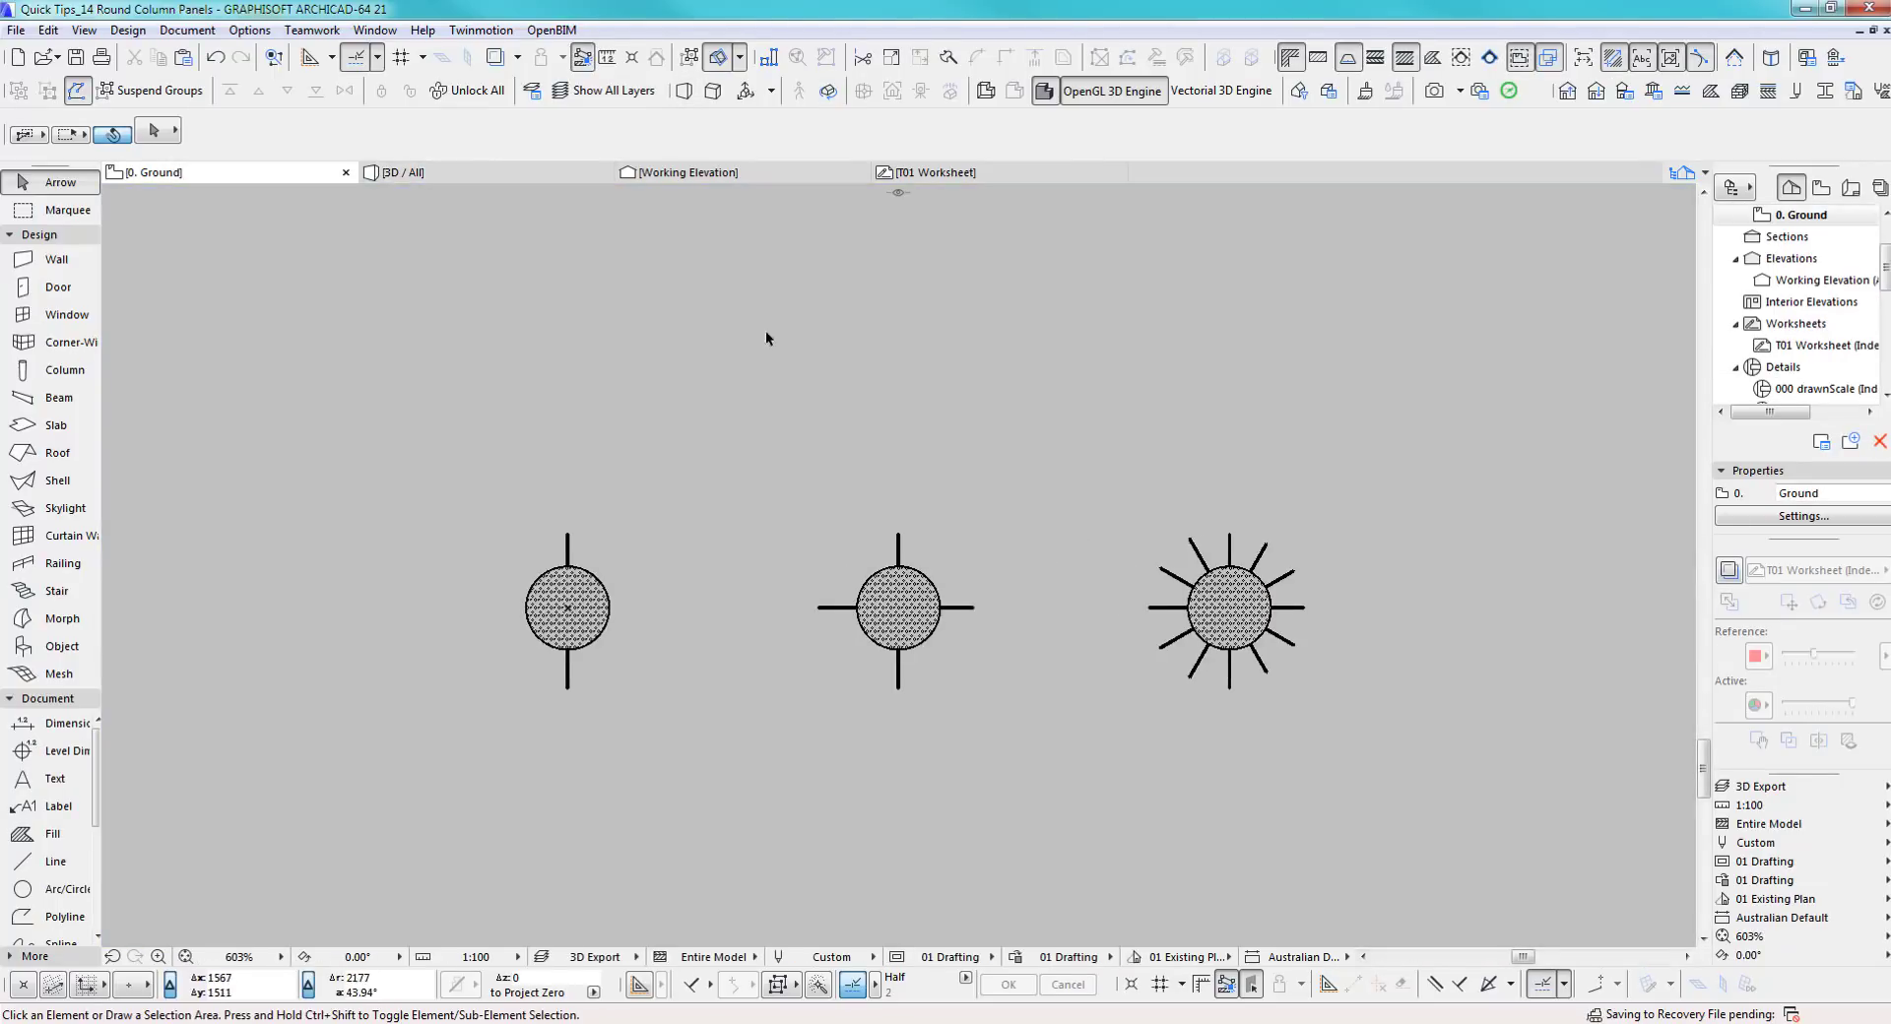
Copy all three columns with their crossing walls about 1350 mm directly above the originals in plan
left_click_drag(470, 499, 1390, 741)
key("ctrl+shift+d")
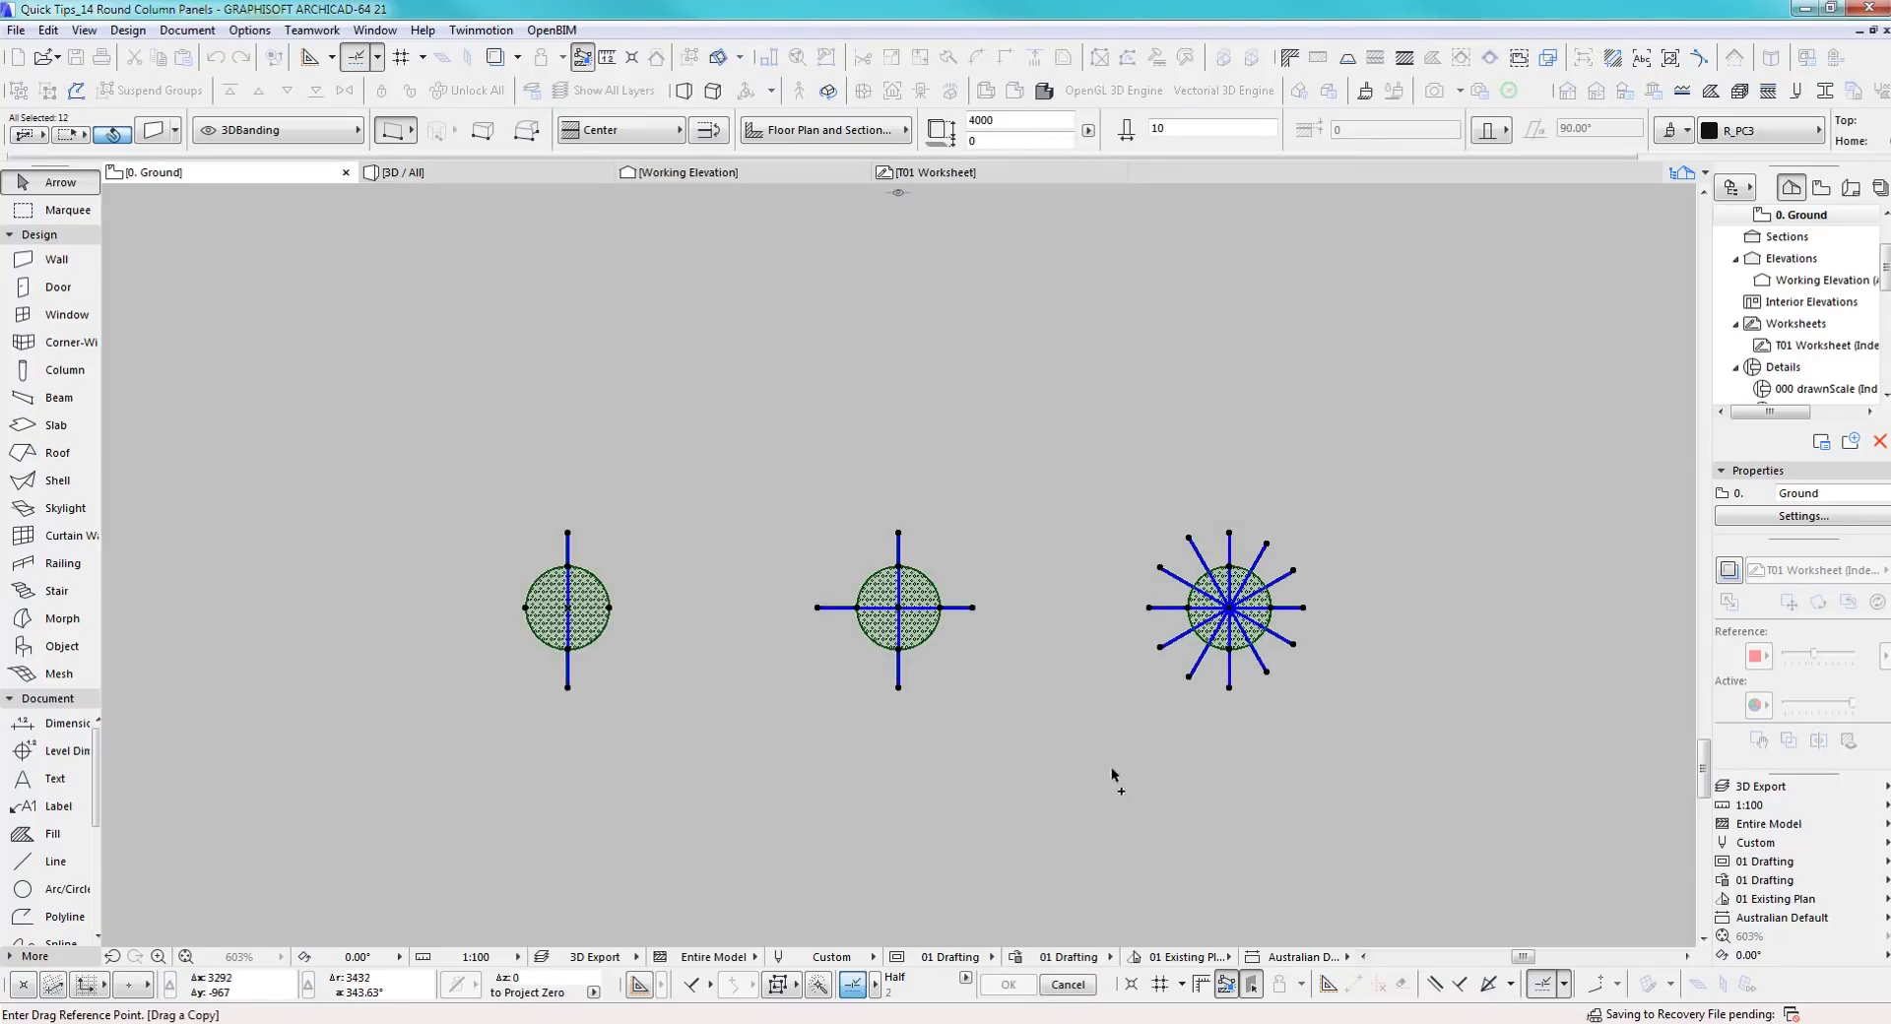
left_click(1107, 769)
left_click(1106, 546)
Set the diameter of the three copied columns in the upper row to 480
middle_click_drag(756, 506, 756, 506)
middle_click_drag(755, 506, 879, 571)
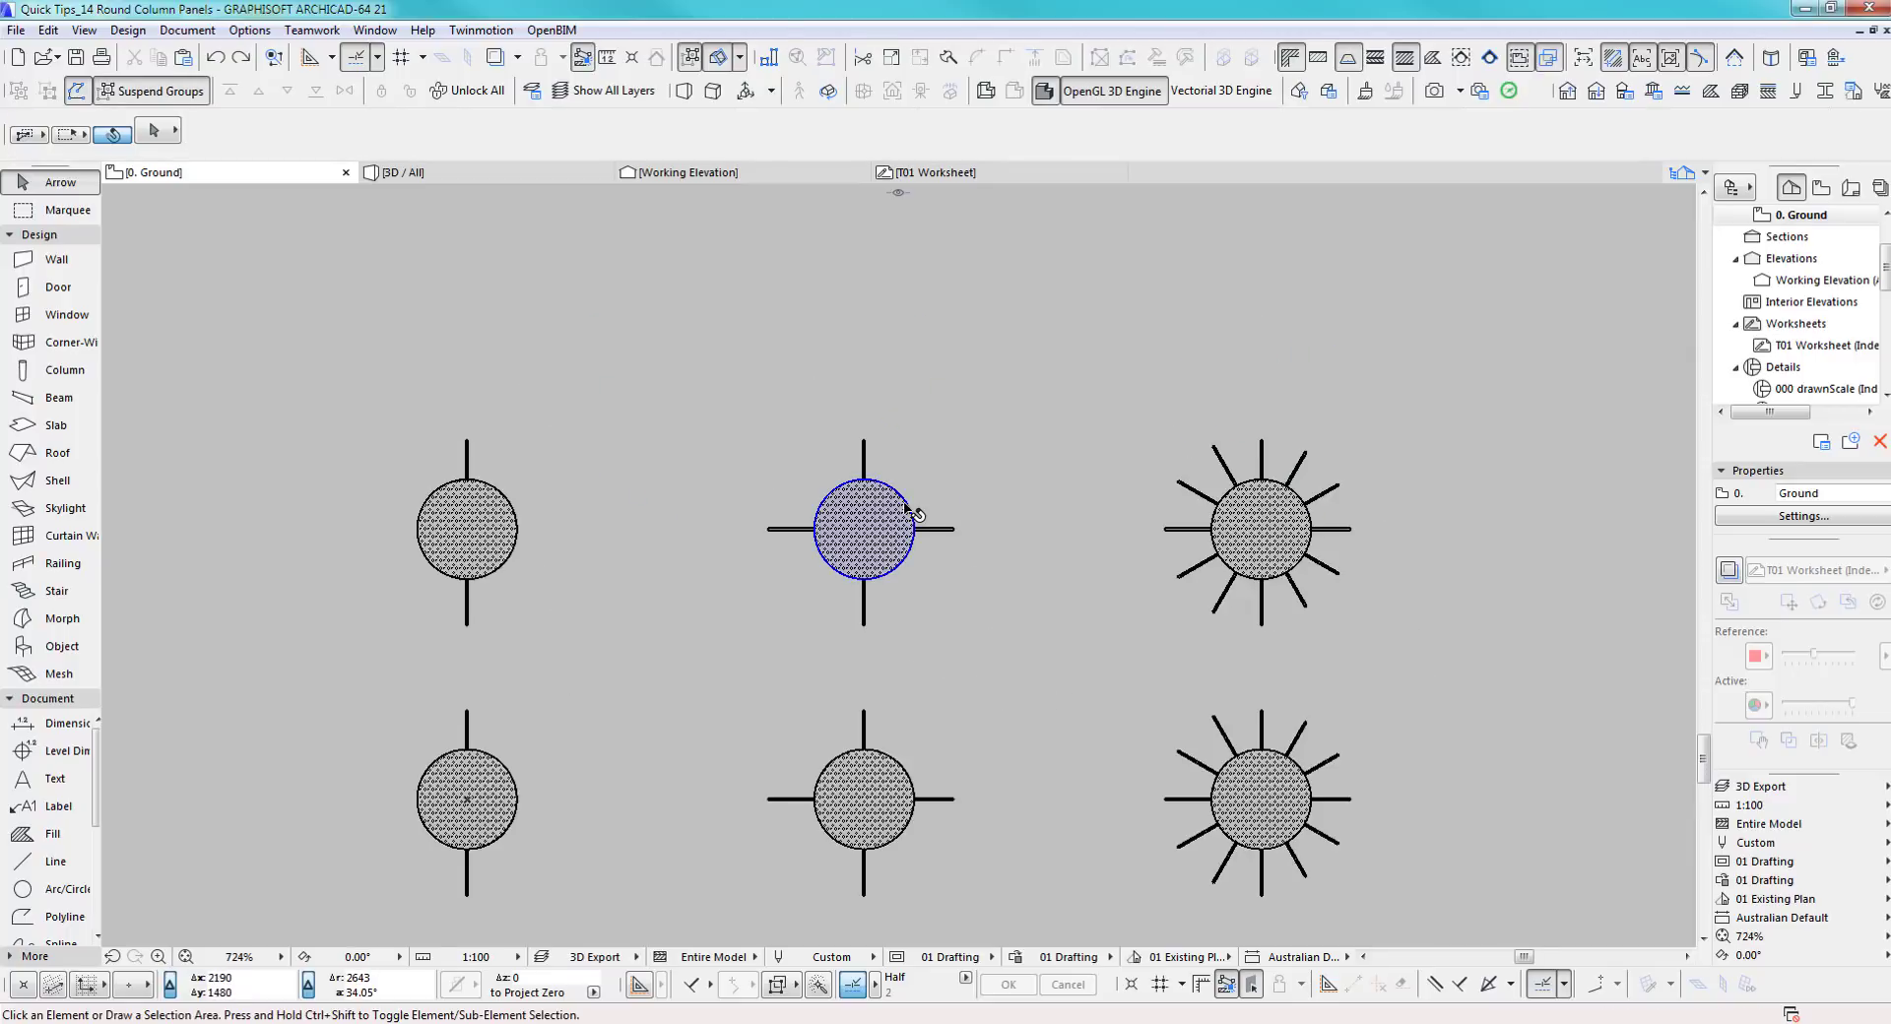
left_click(849, 510)
left_click(507, 506, "shift")
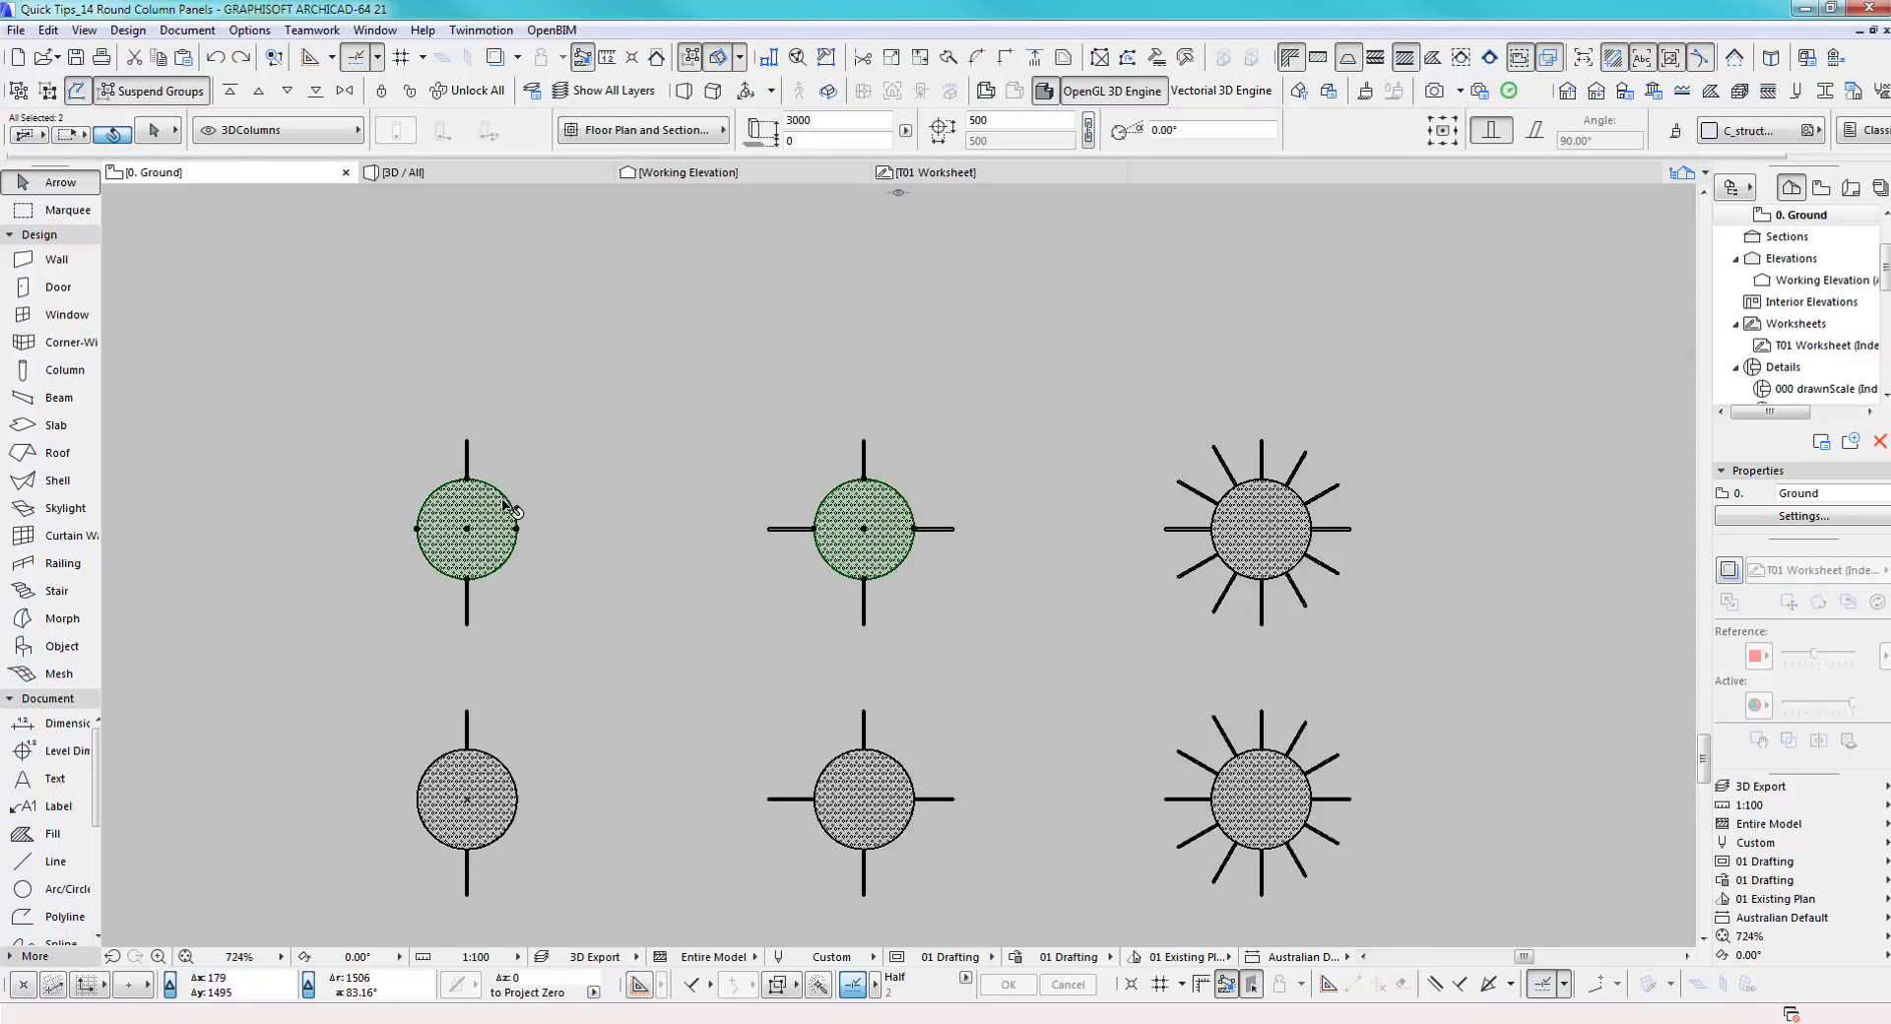
left_click(1218, 528, "shift")
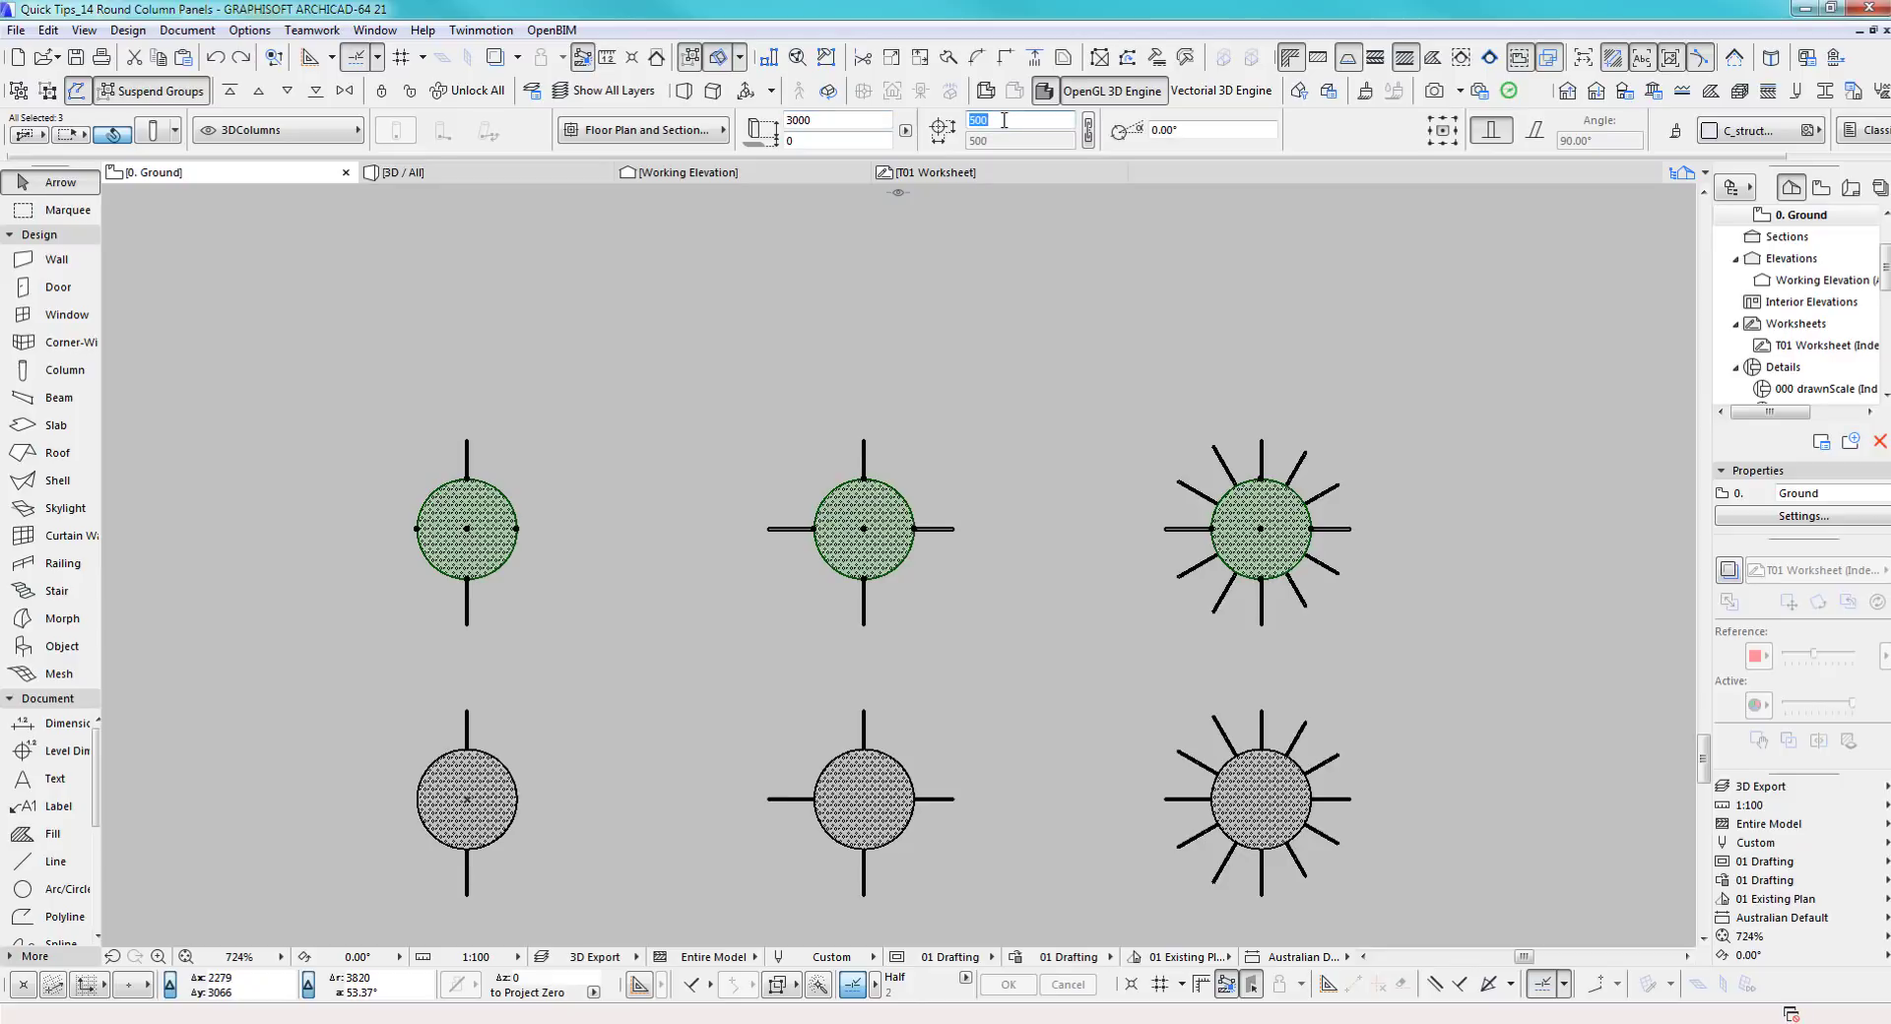
scroll(862, 492, "up", 4)
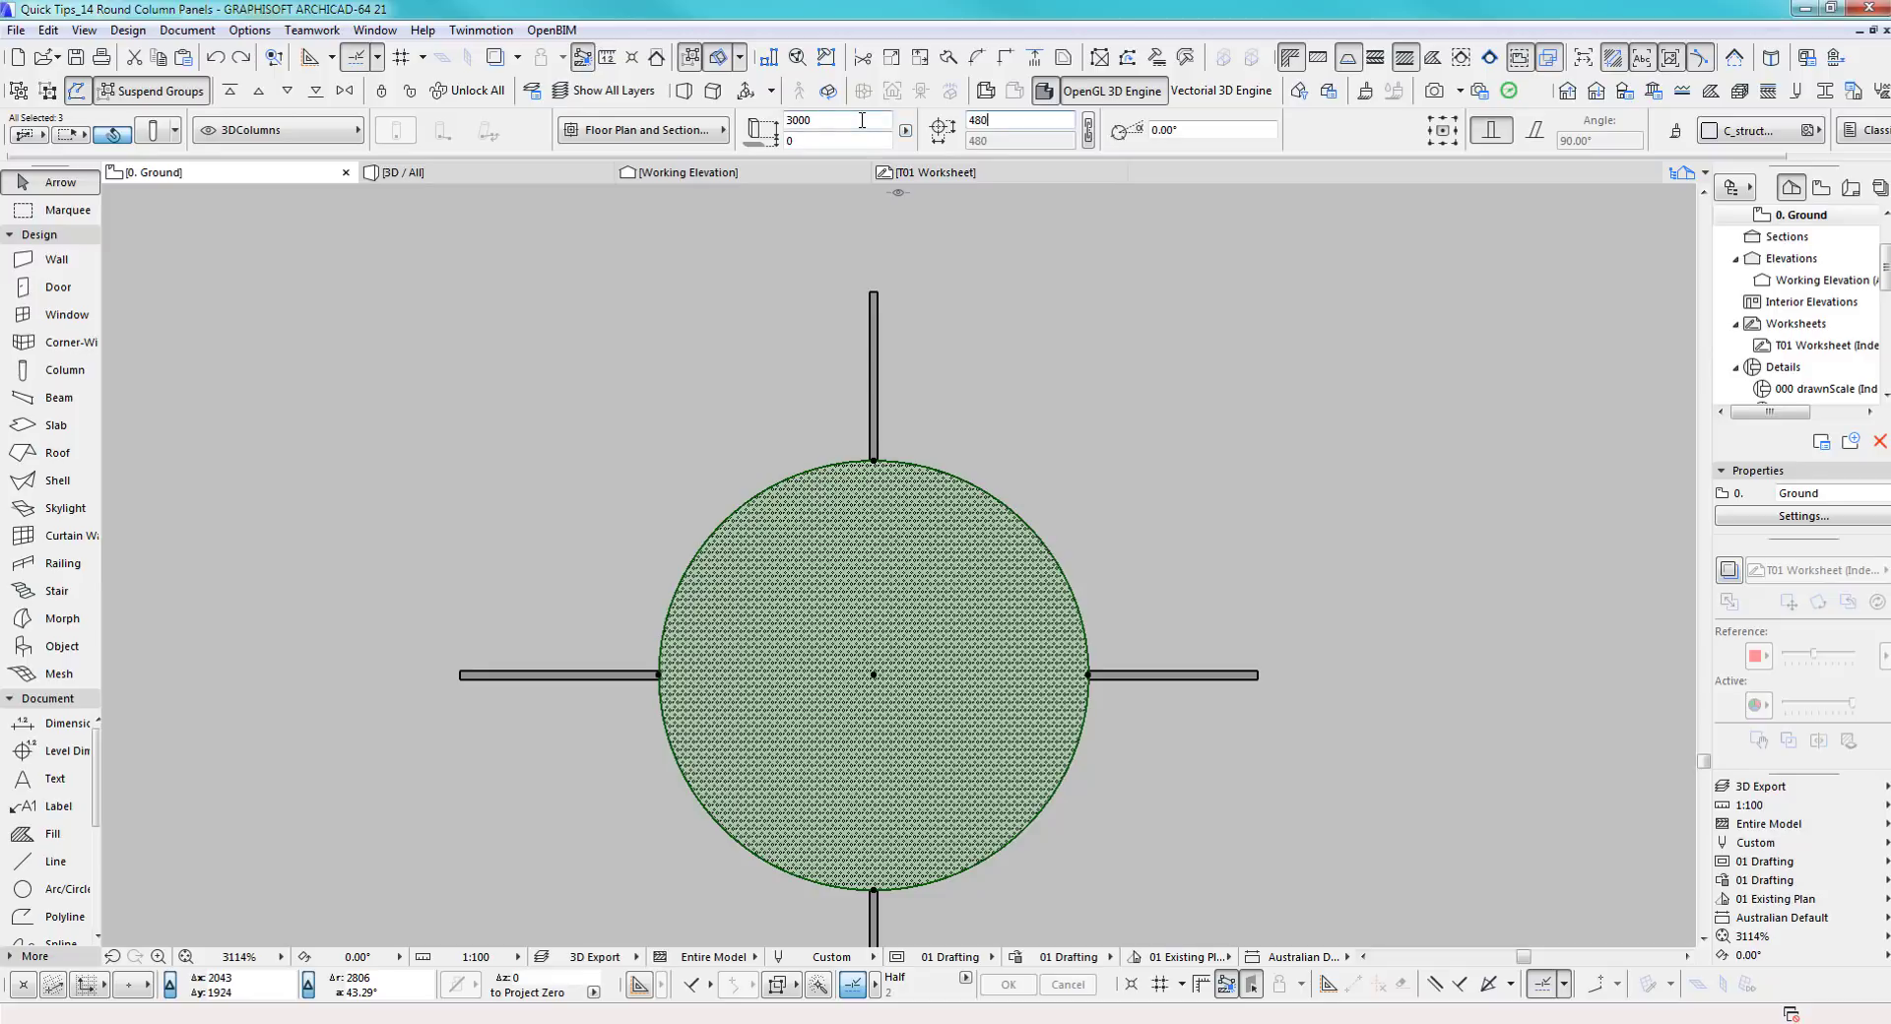
scroll(1156, 486, "down", 5)
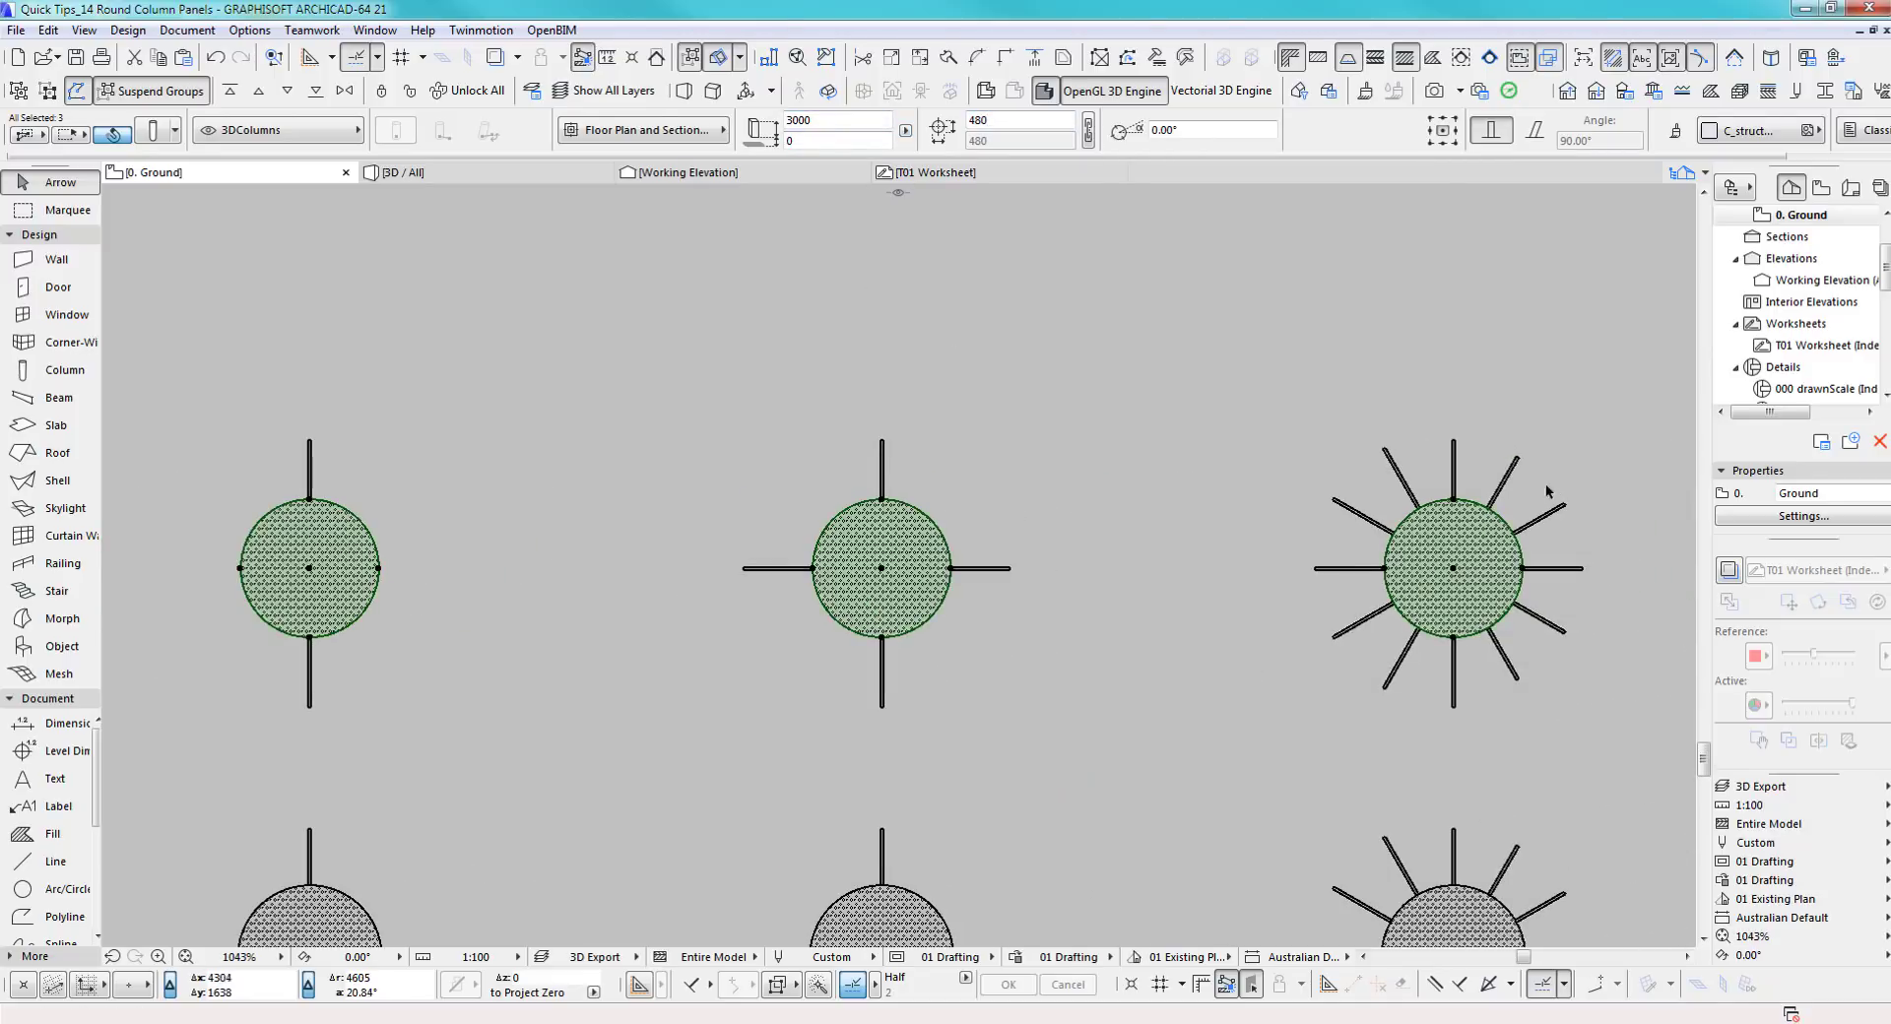
left_click(946, 408)
Explode the upper row's columns and walls into the current view without keeping the original elements
left_click_drag(189, 409, 1594, 666)
left_click(49, 30)
mouse_move(197, 466)
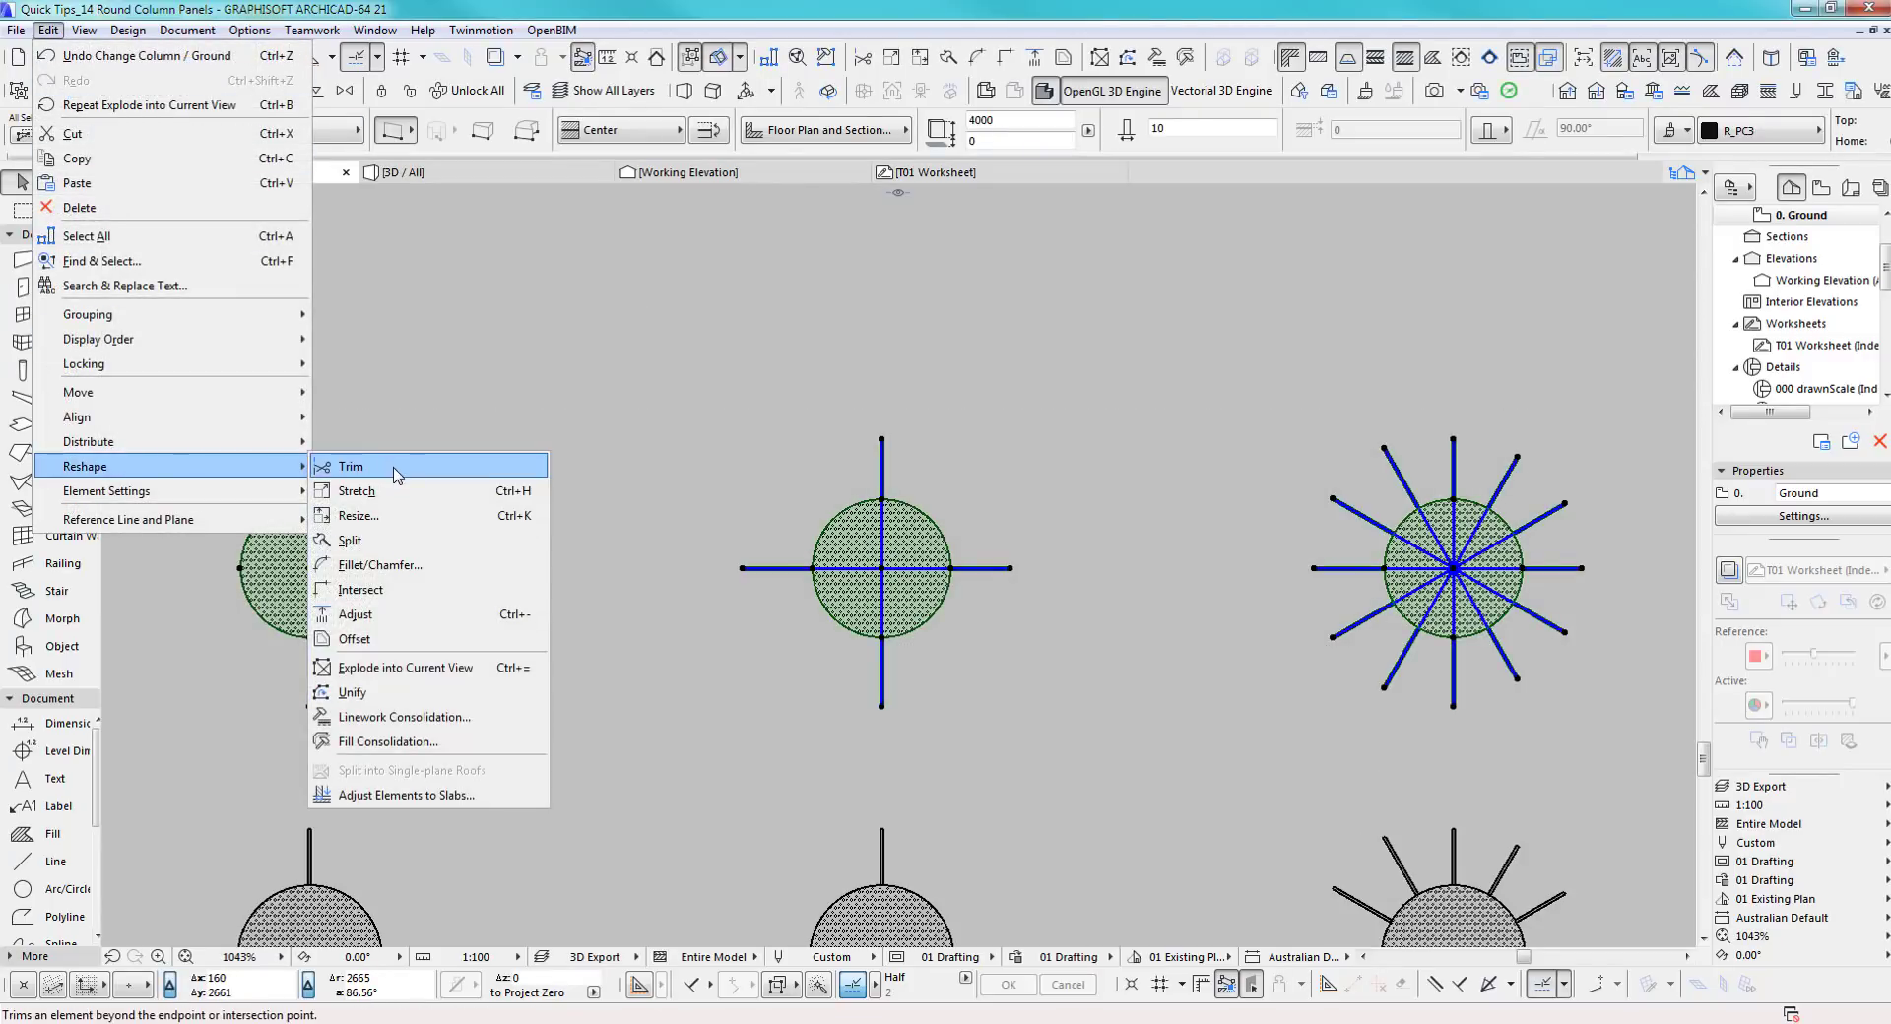
left_click(383, 670)
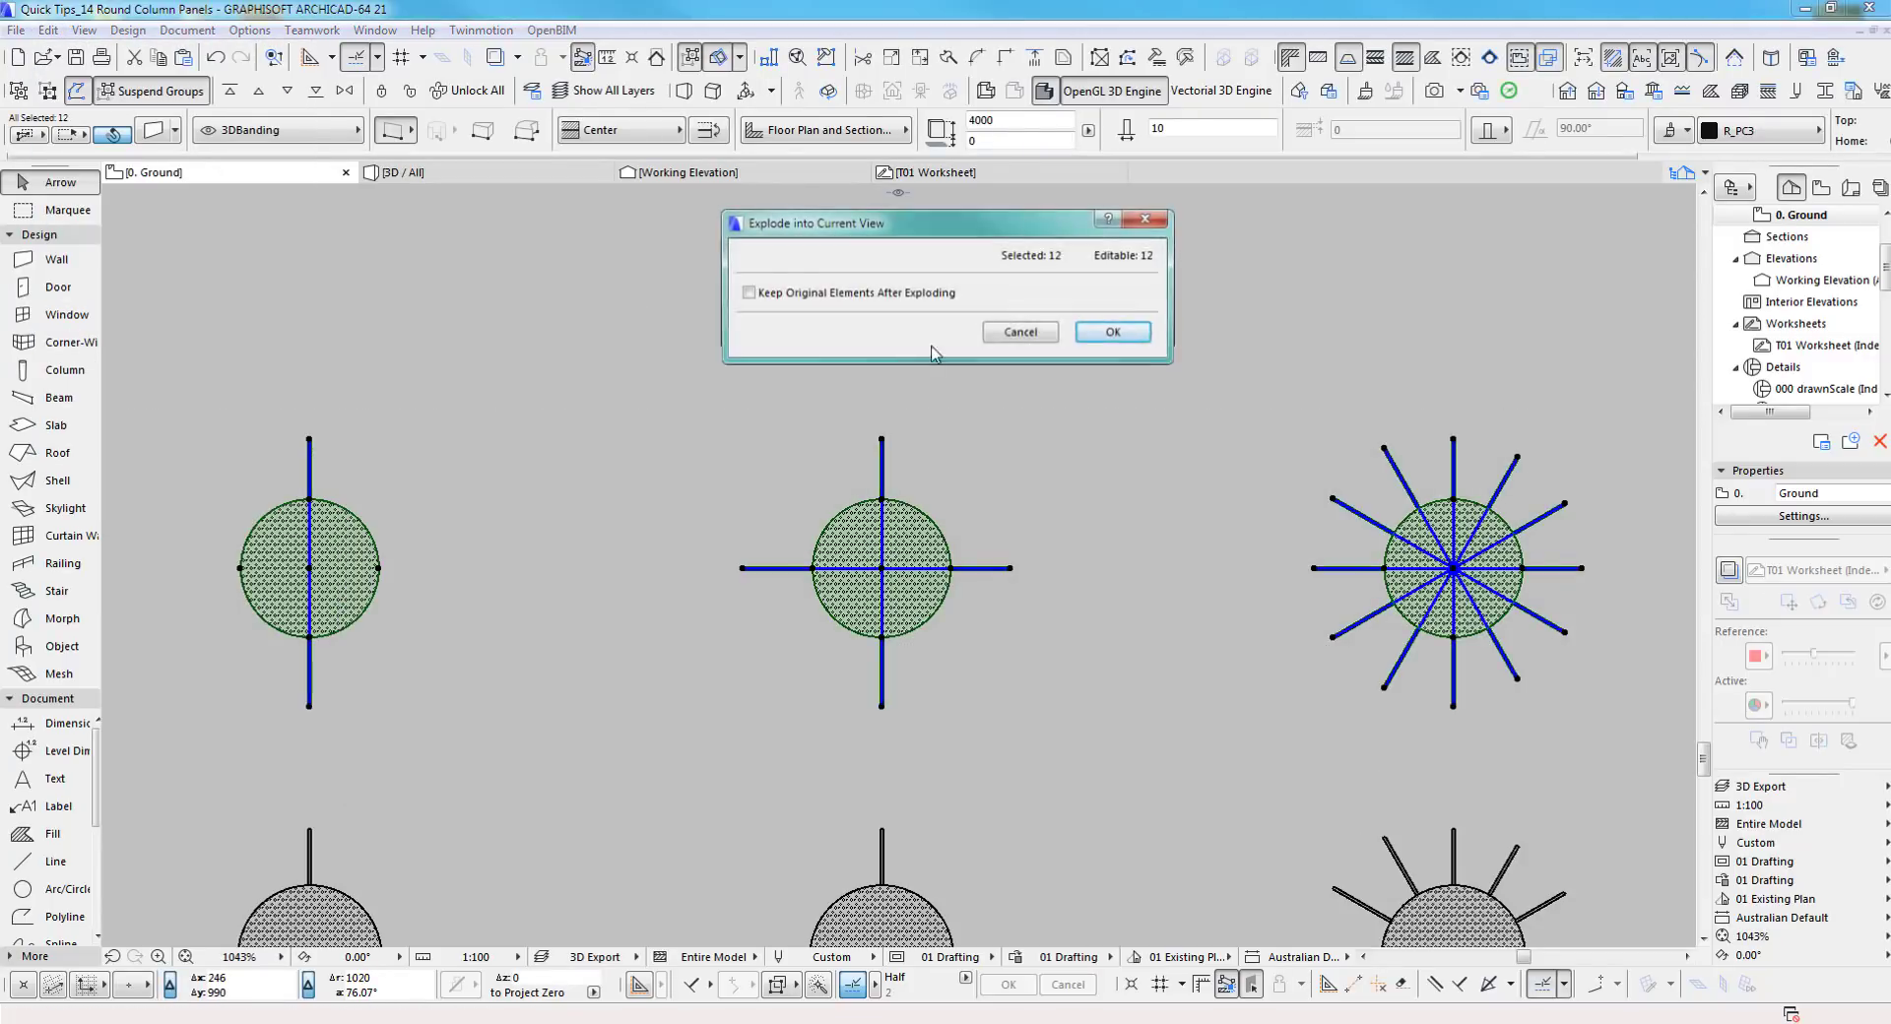
left_click(1119, 330)
left_click(1066, 476)
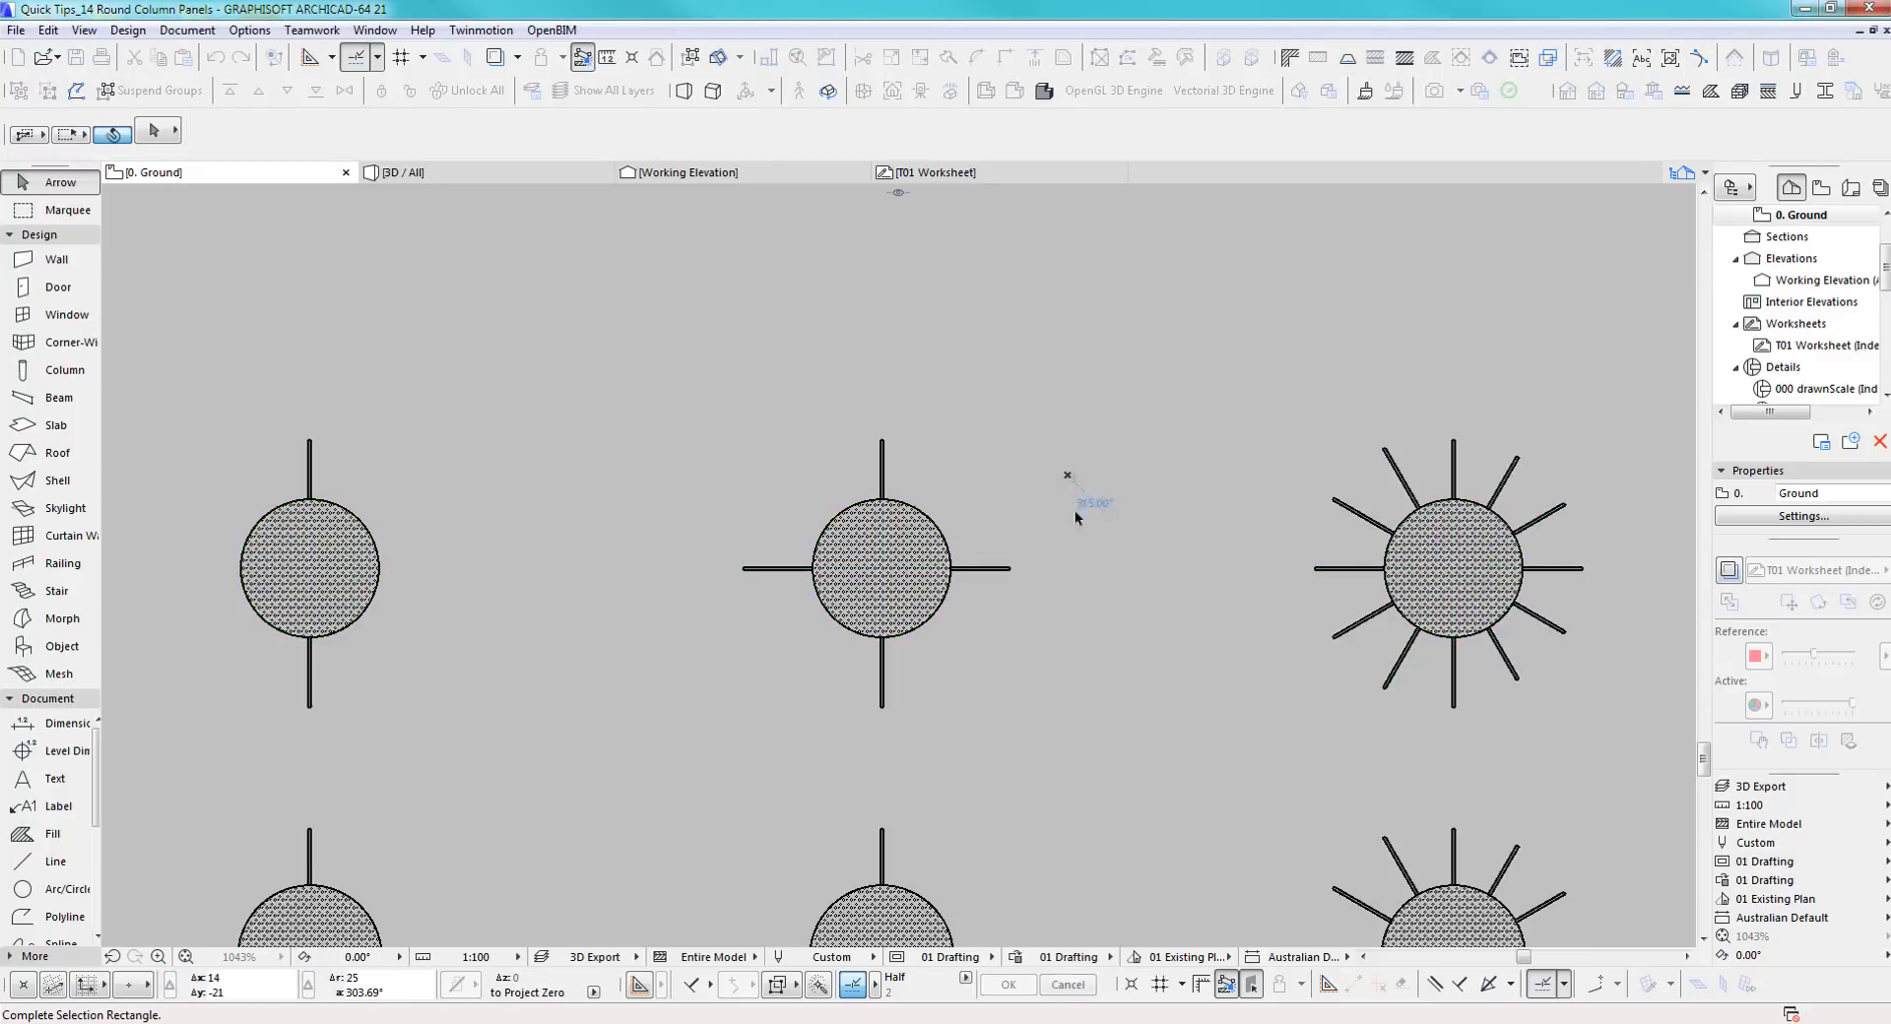
scroll(1113, 612, "down", 3)
left_click(1119, 609)
Delete all the crossing walls from the three lower columns, keeping only the columns
middle_click_drag(1137, 664, 1042, 437)
scroll(1048, 400, "up", 1)
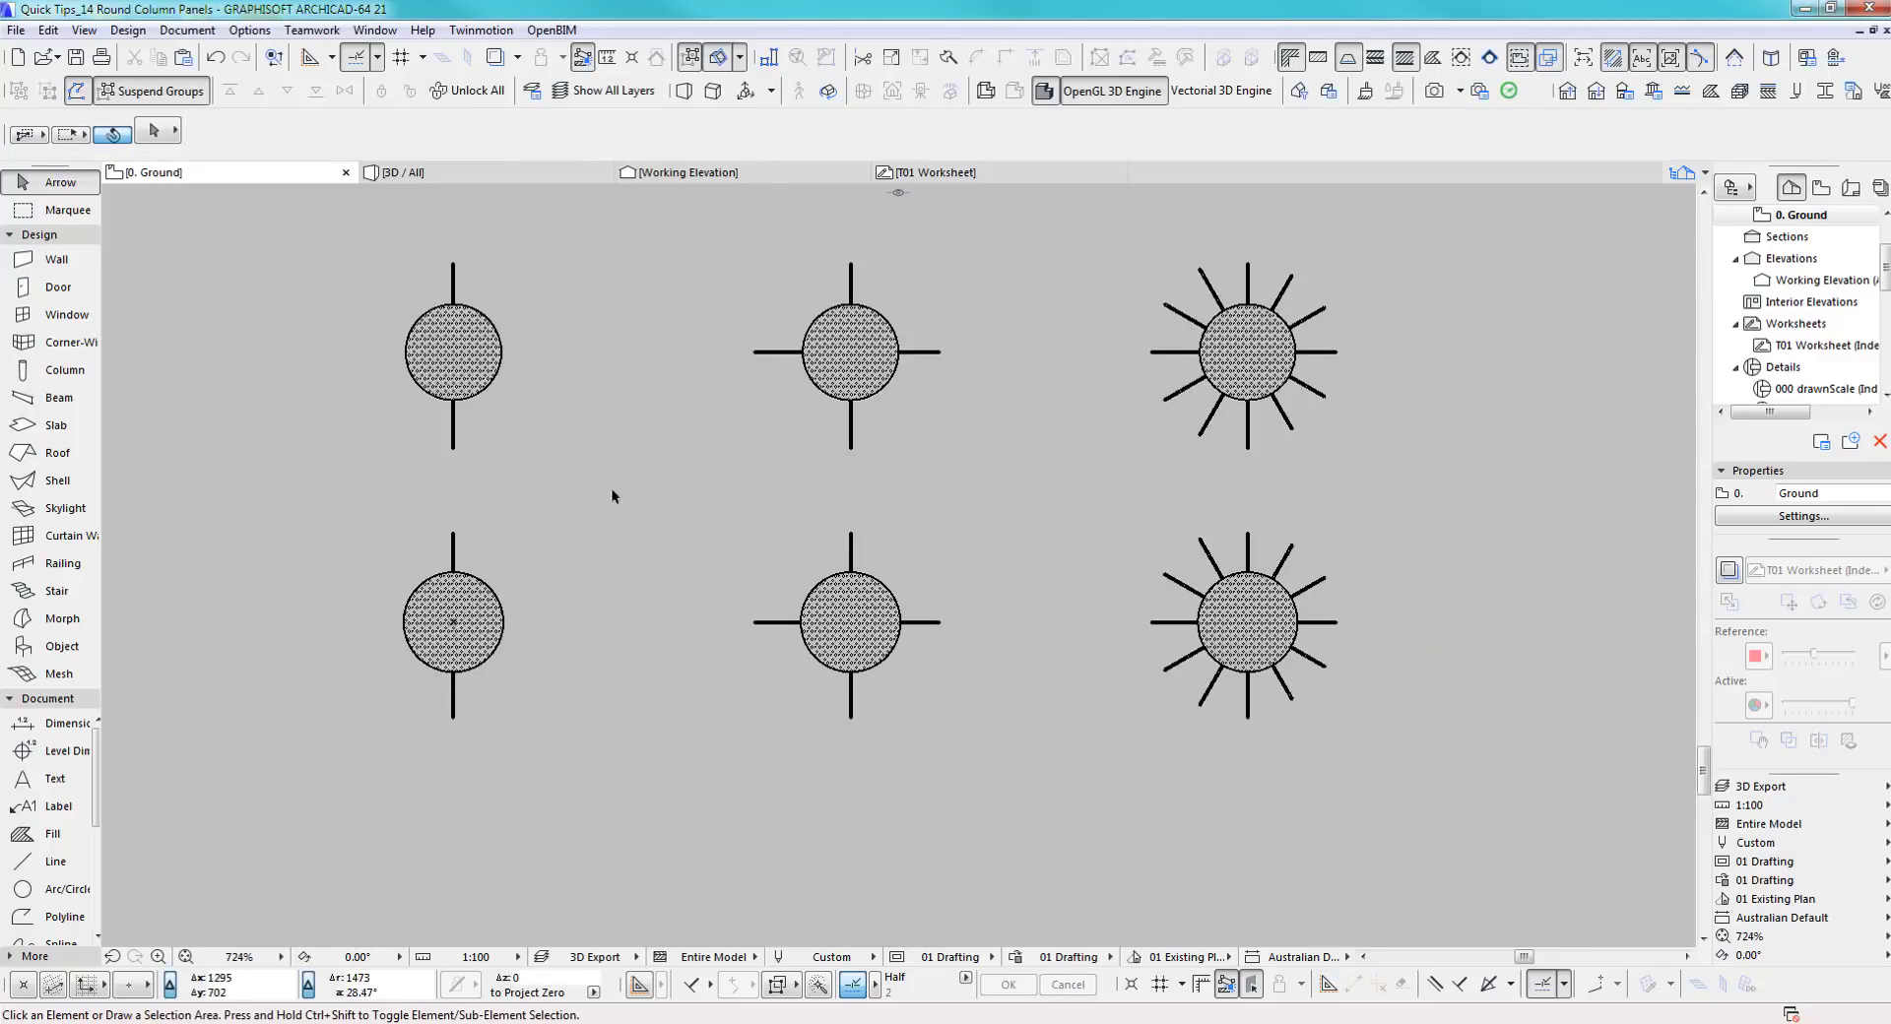
left_click(366, 473)
left_click(1410, 559)
key("Delete")
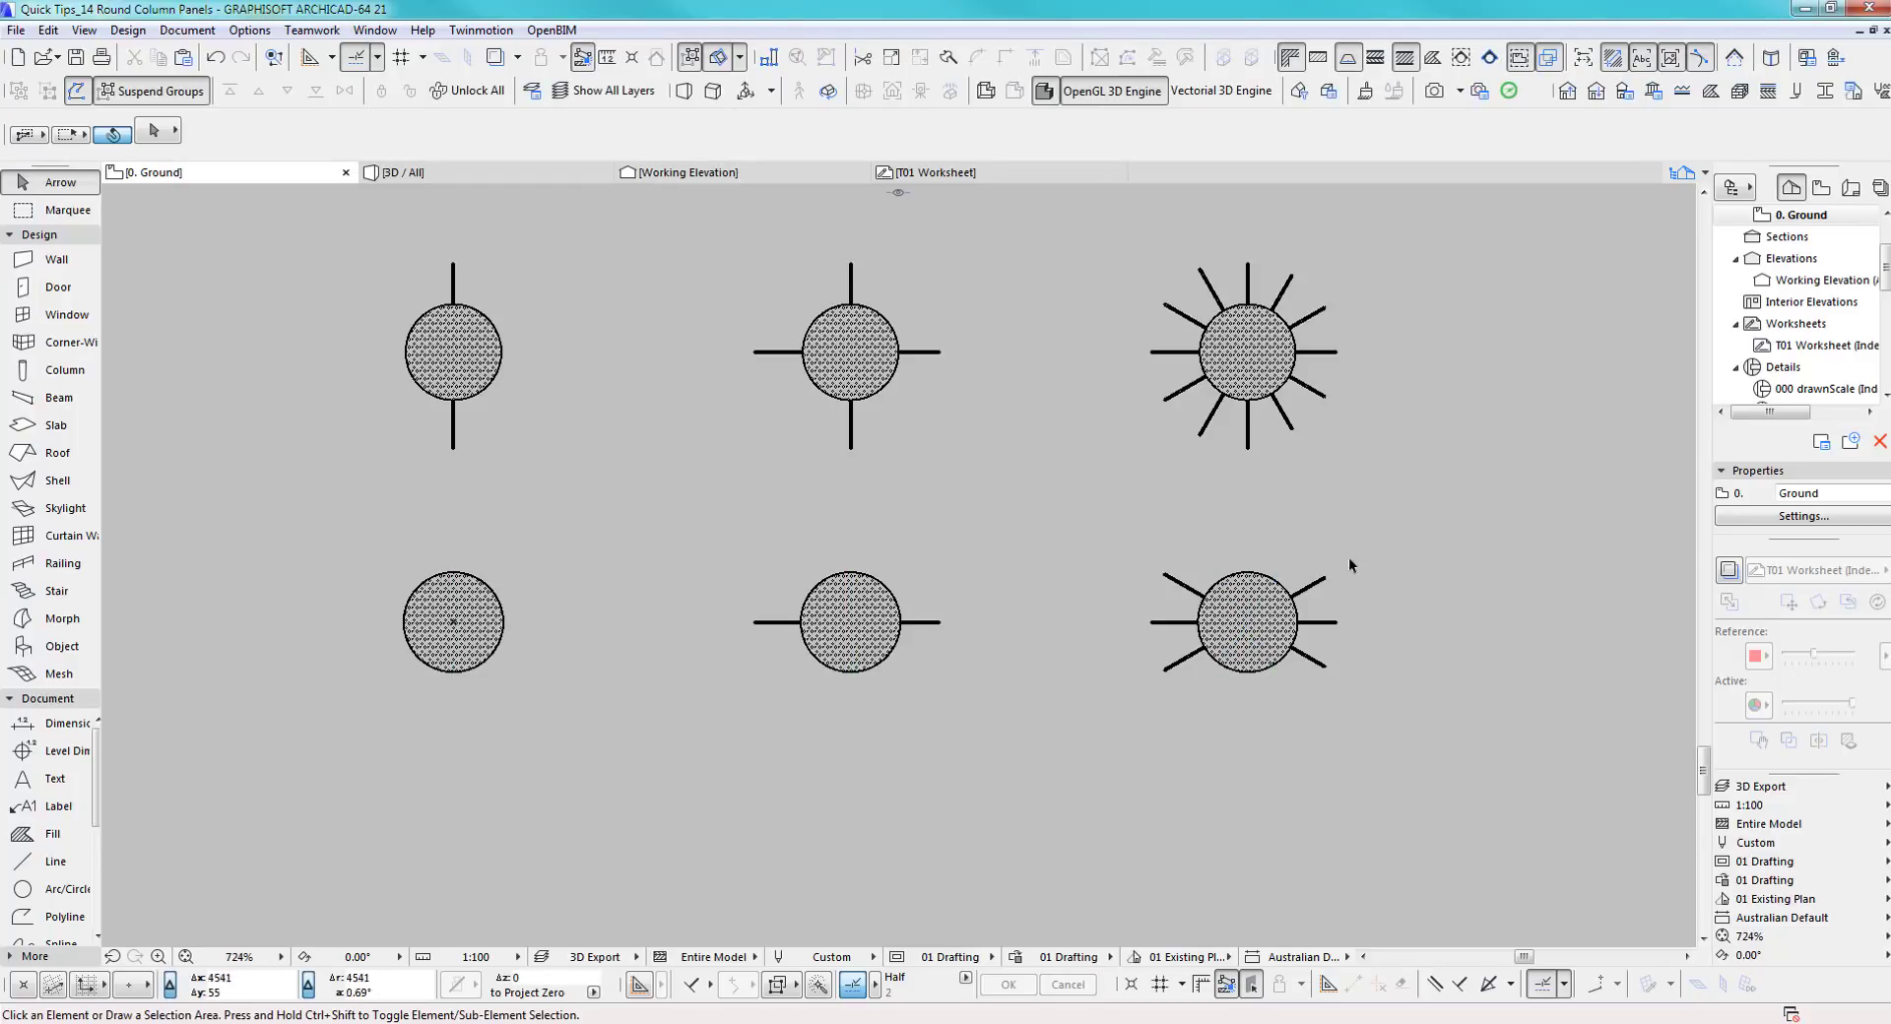
left_click(1345, 541)
left_click(1325, 725)
key("Delete")
left_click(1377, 561)
left_click(1314, 720)
key("Delete")
left_click(935, 622)
key("Delete")
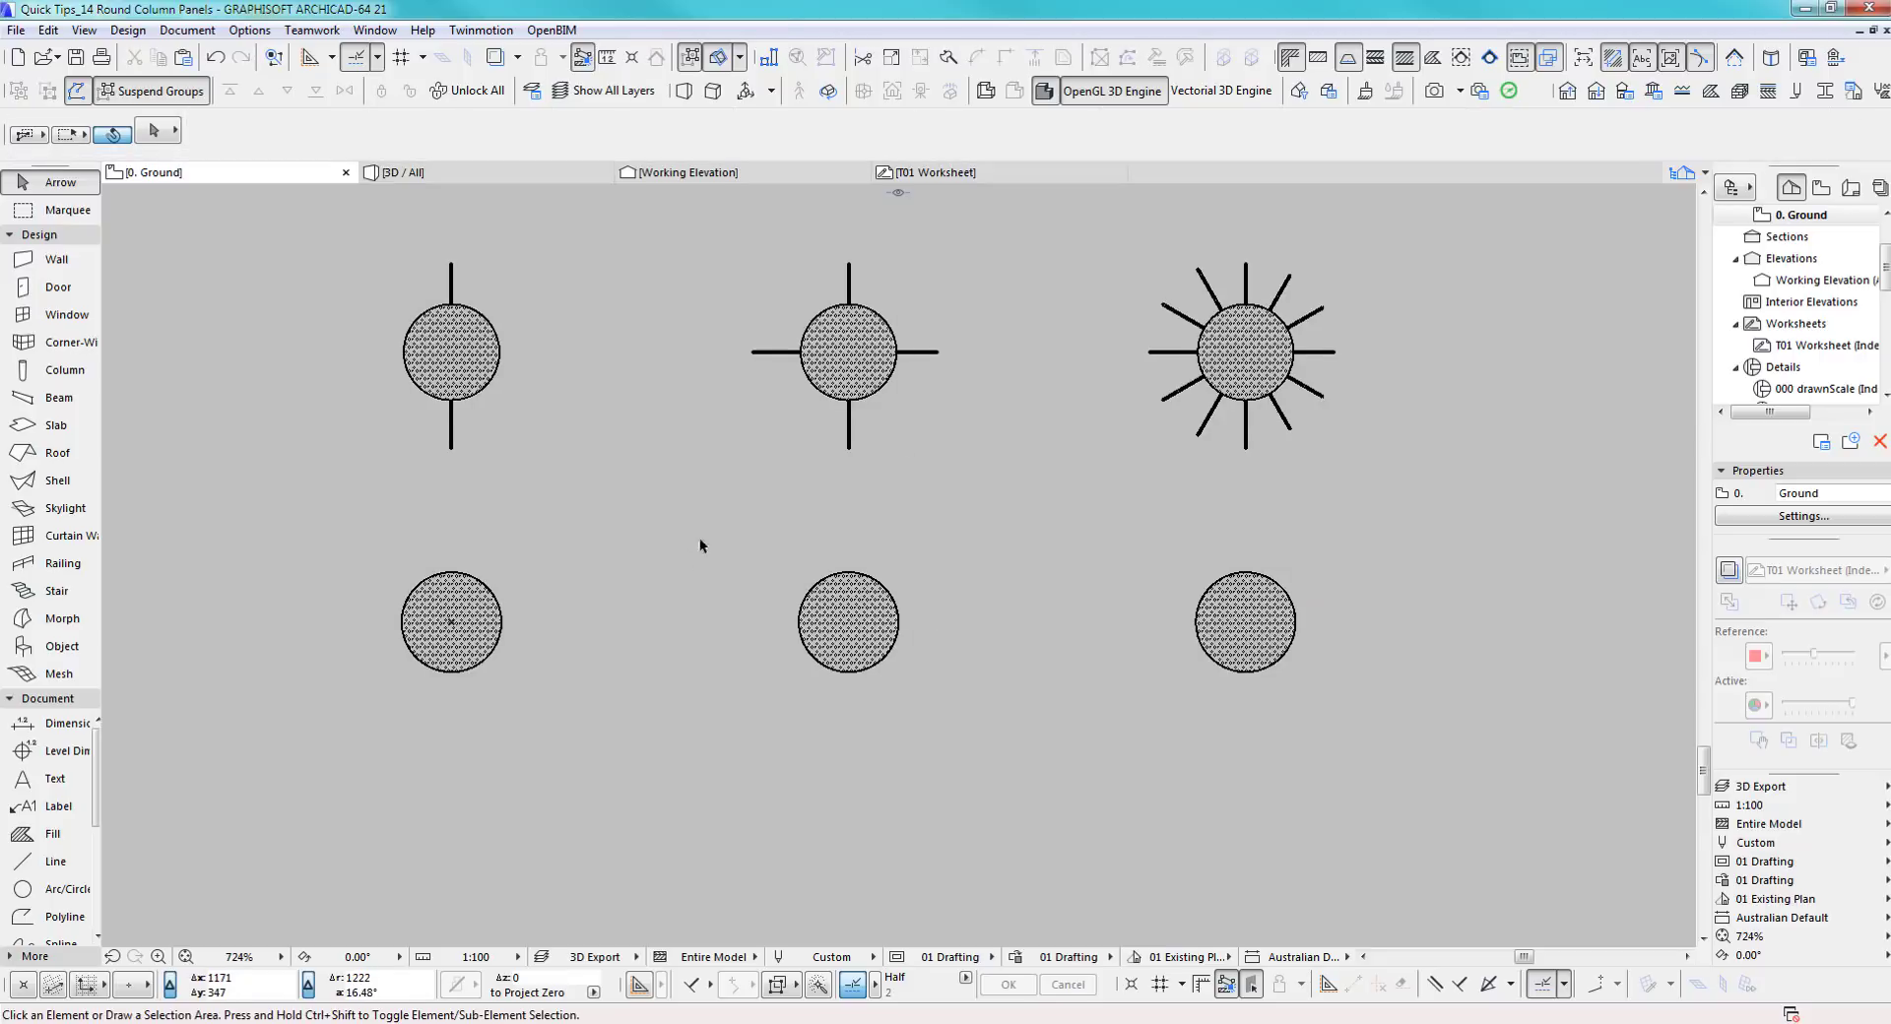
Move the third exploded column's 2D elements, except its circular hatch, 1352 mm straight down onto the lower column, aligning the centers
left_click(1073, 222)
left_click(1403, 516)
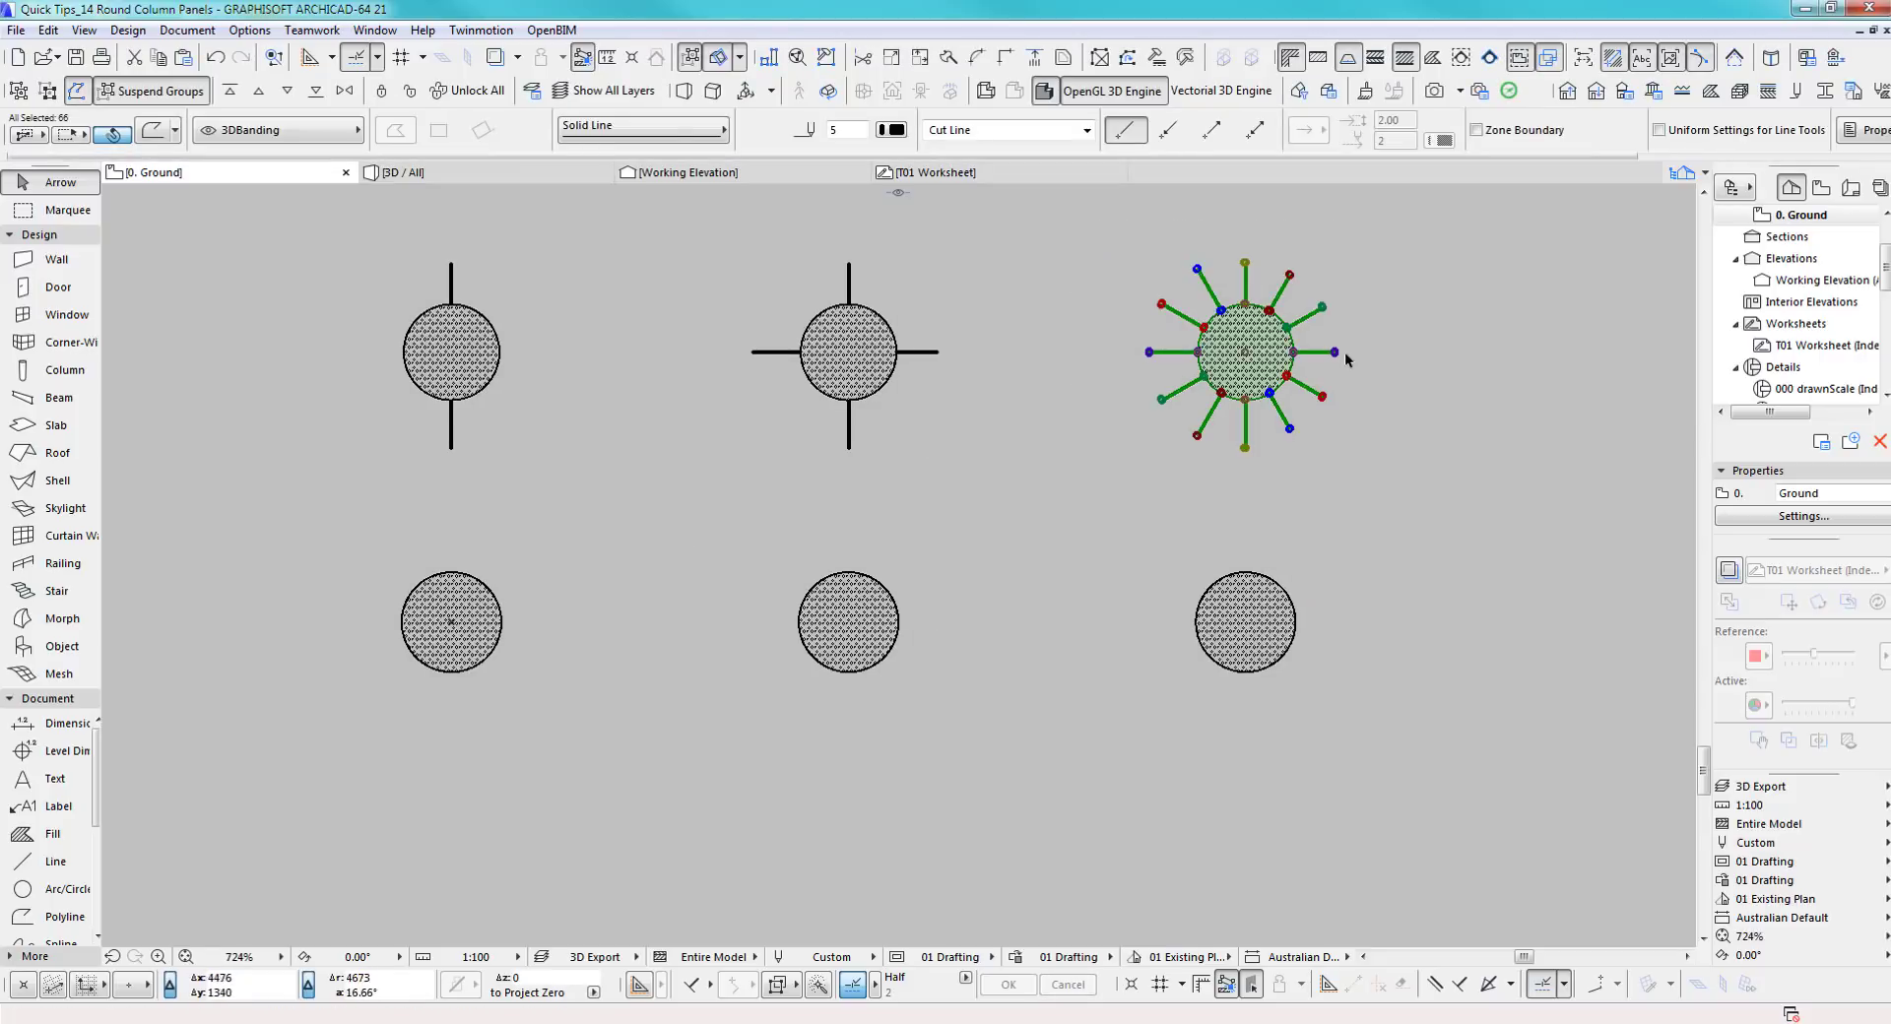
left_click(1263, 366, "shift")
scroll(1238, 306, "up", 5)
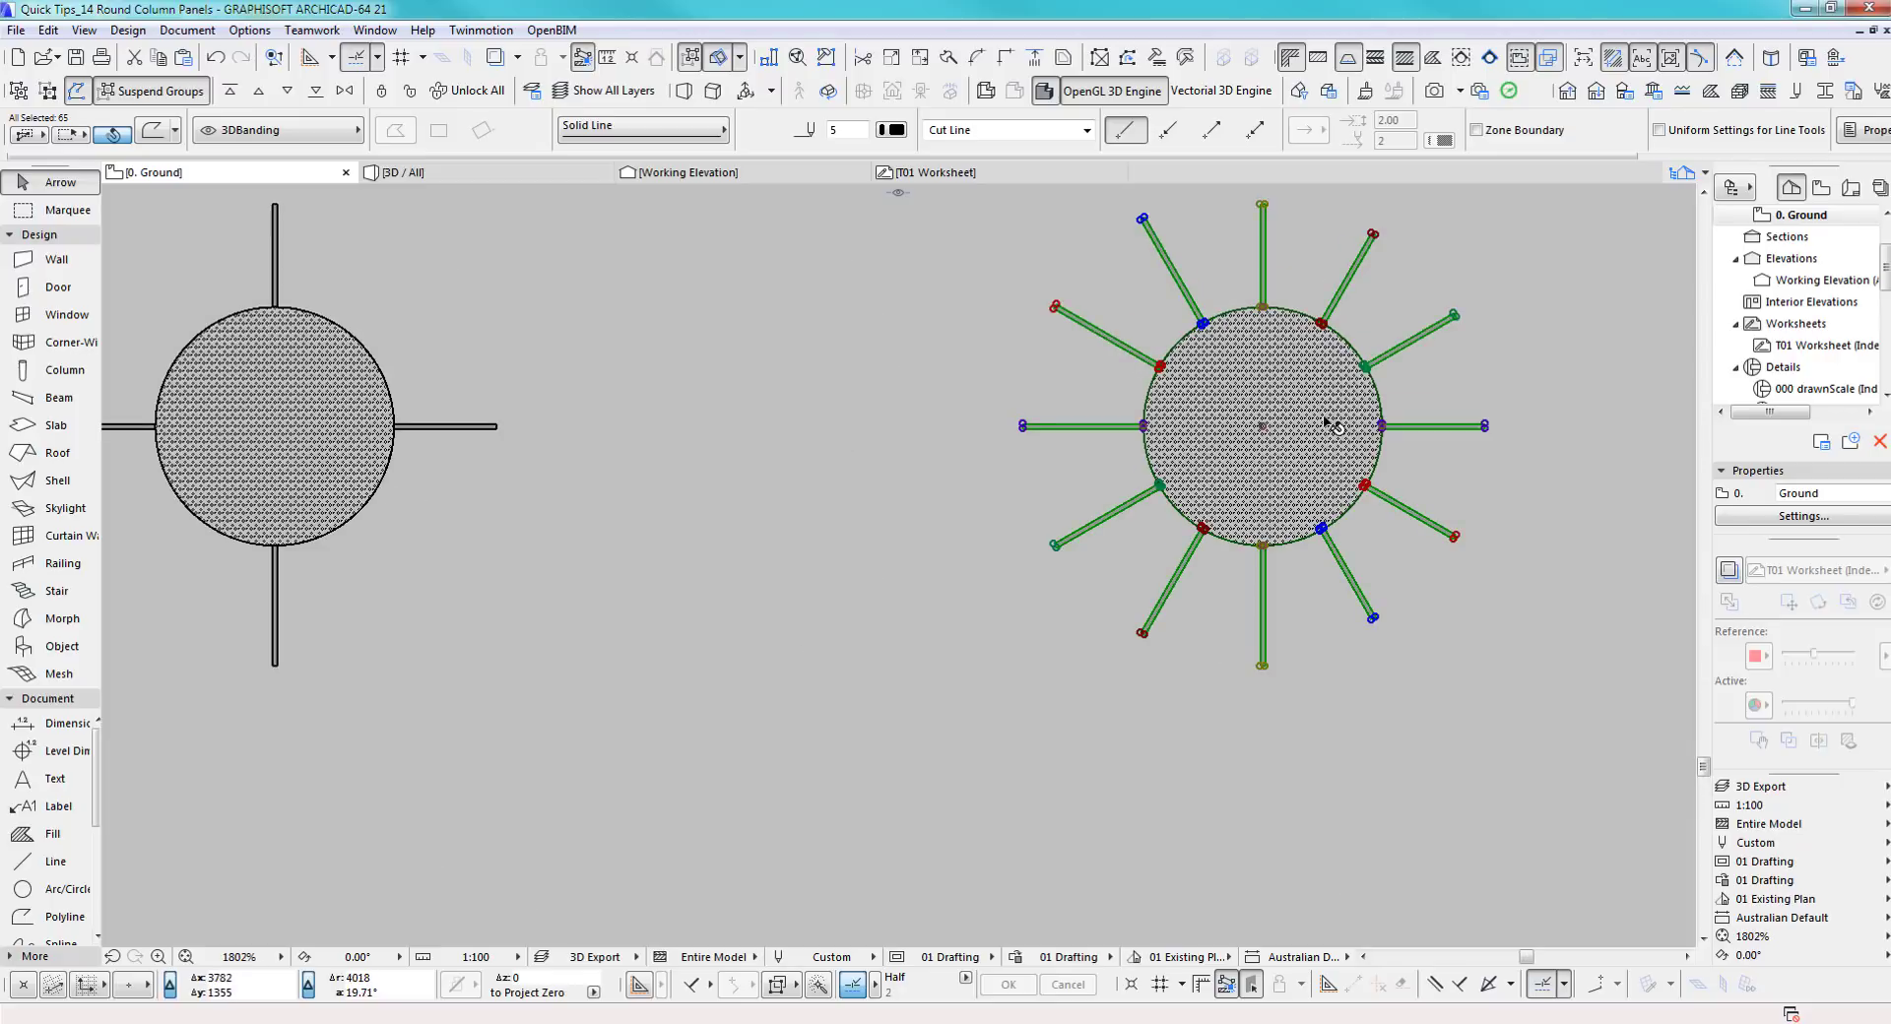
scroll(1357, 505, "down", 4)
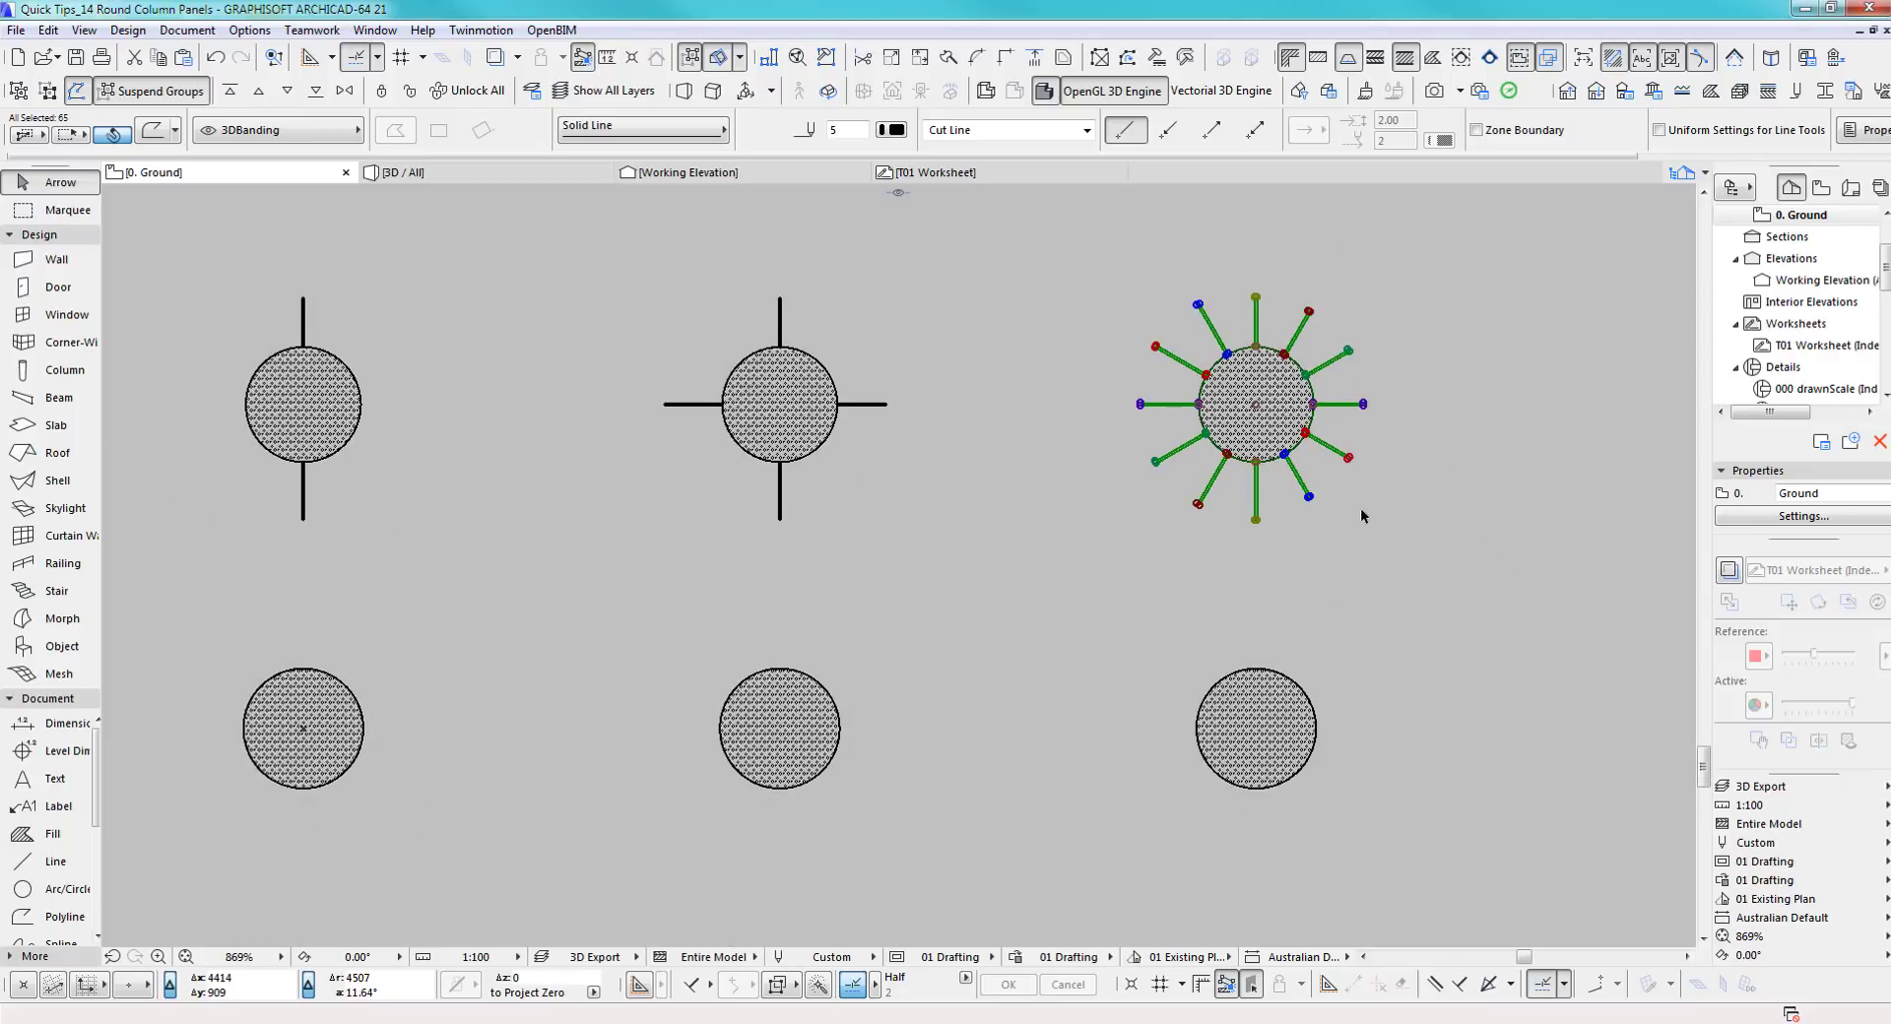
key("ctrl+d")
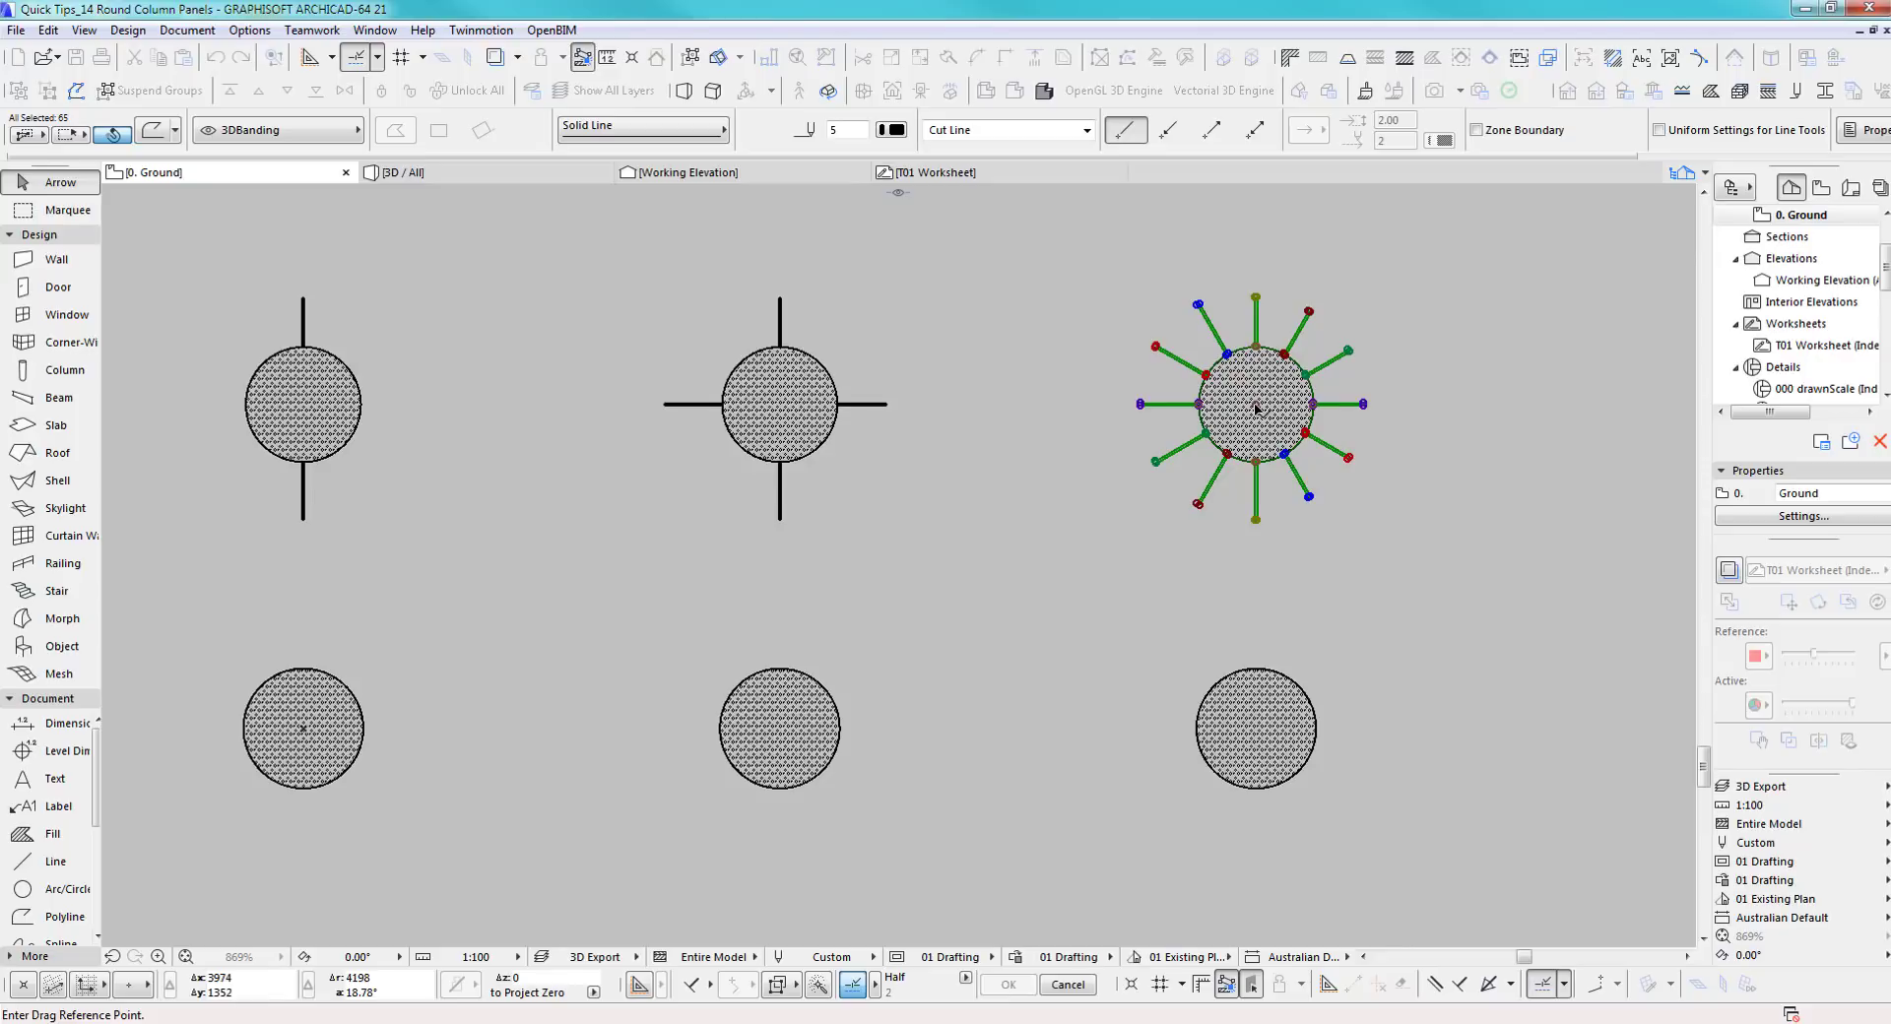
scroll(1256, 409, "up", 9)
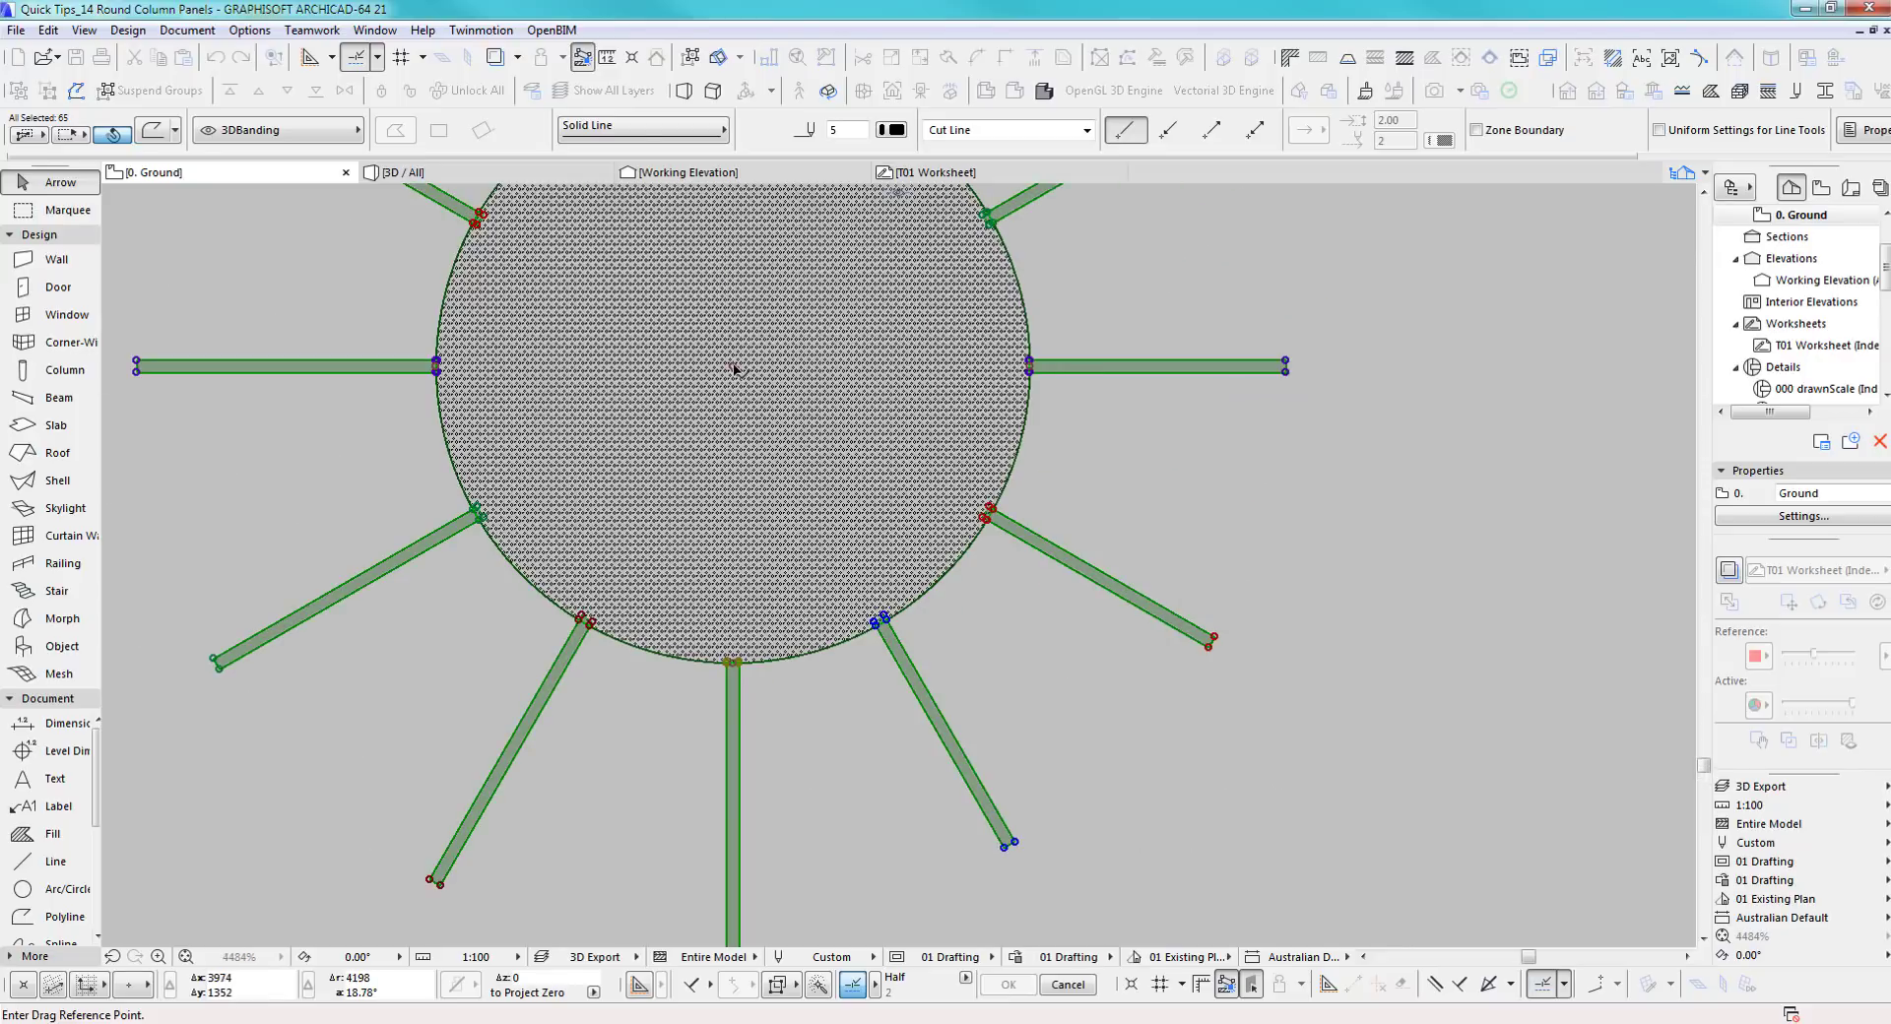
left_click(734, 370)
scroll(886, 413, "down", 5)
scroll(906, 709, "up", 3)
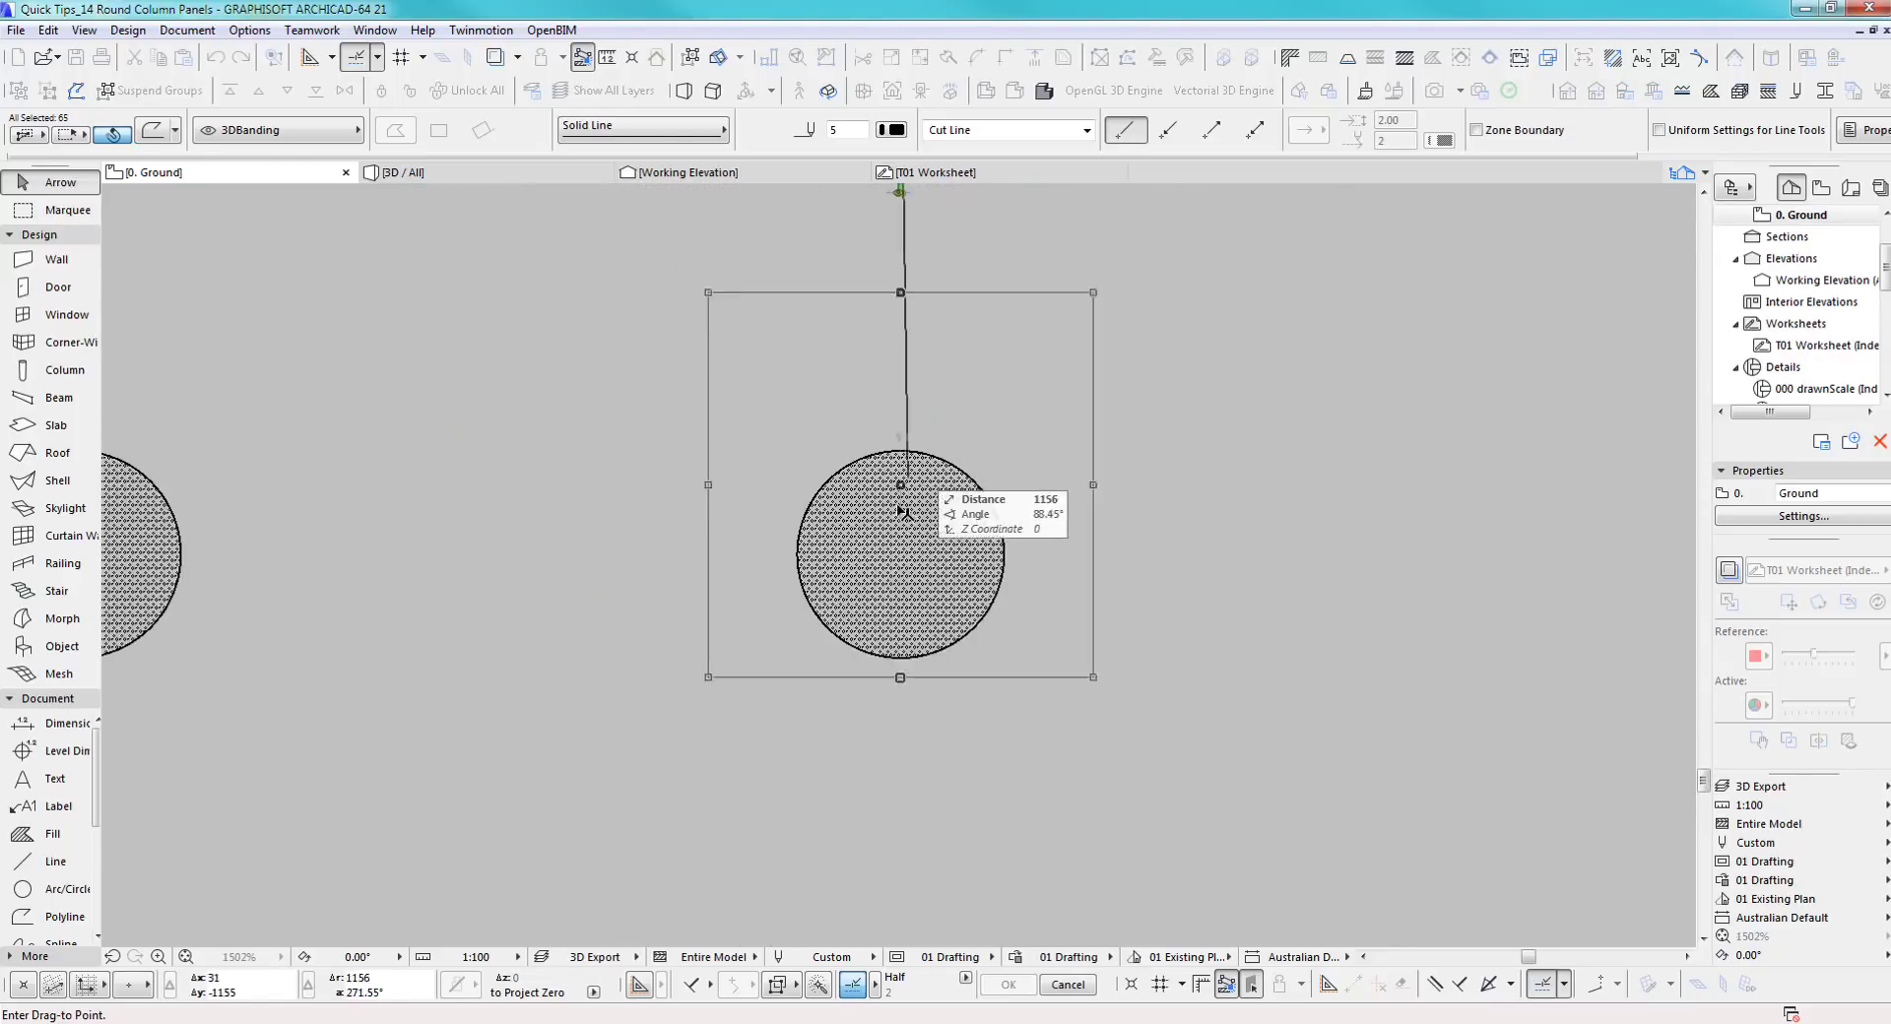
left_click(902, 561)
scroll(970, 578, "up", 4)
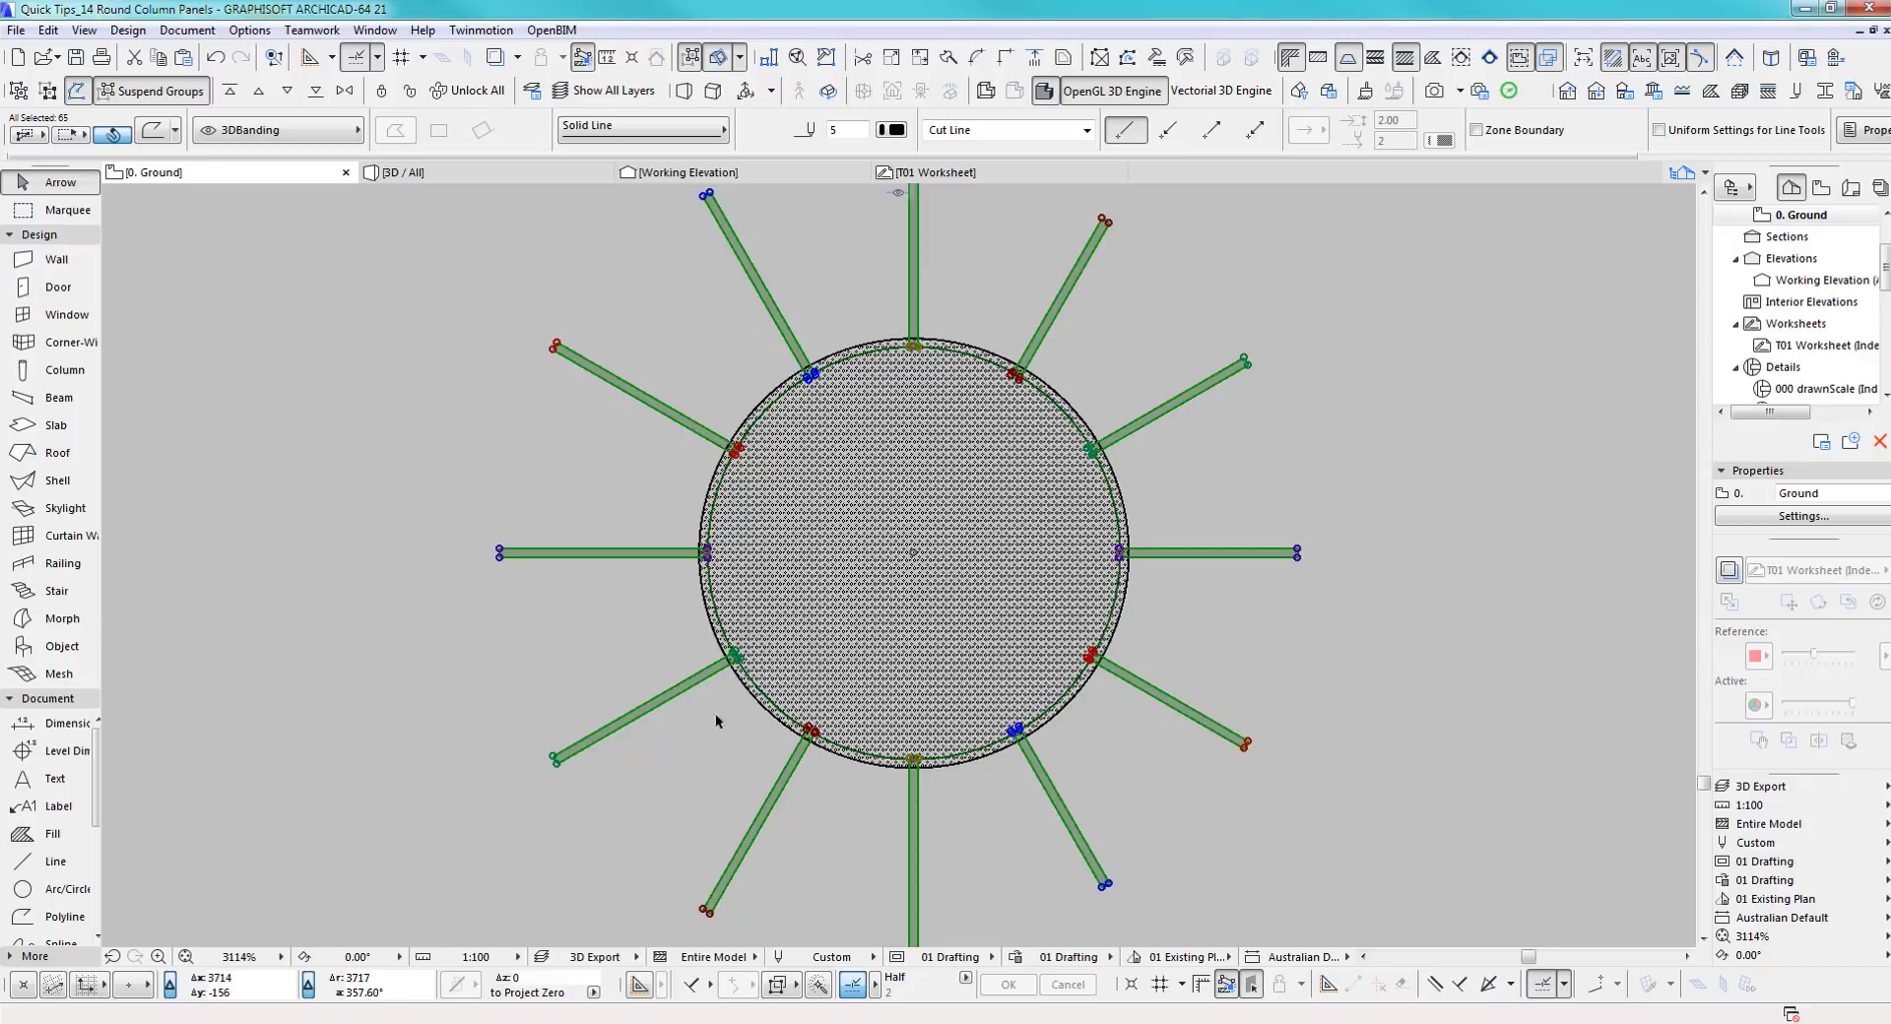
scroll(1128, 760, "down", 6)
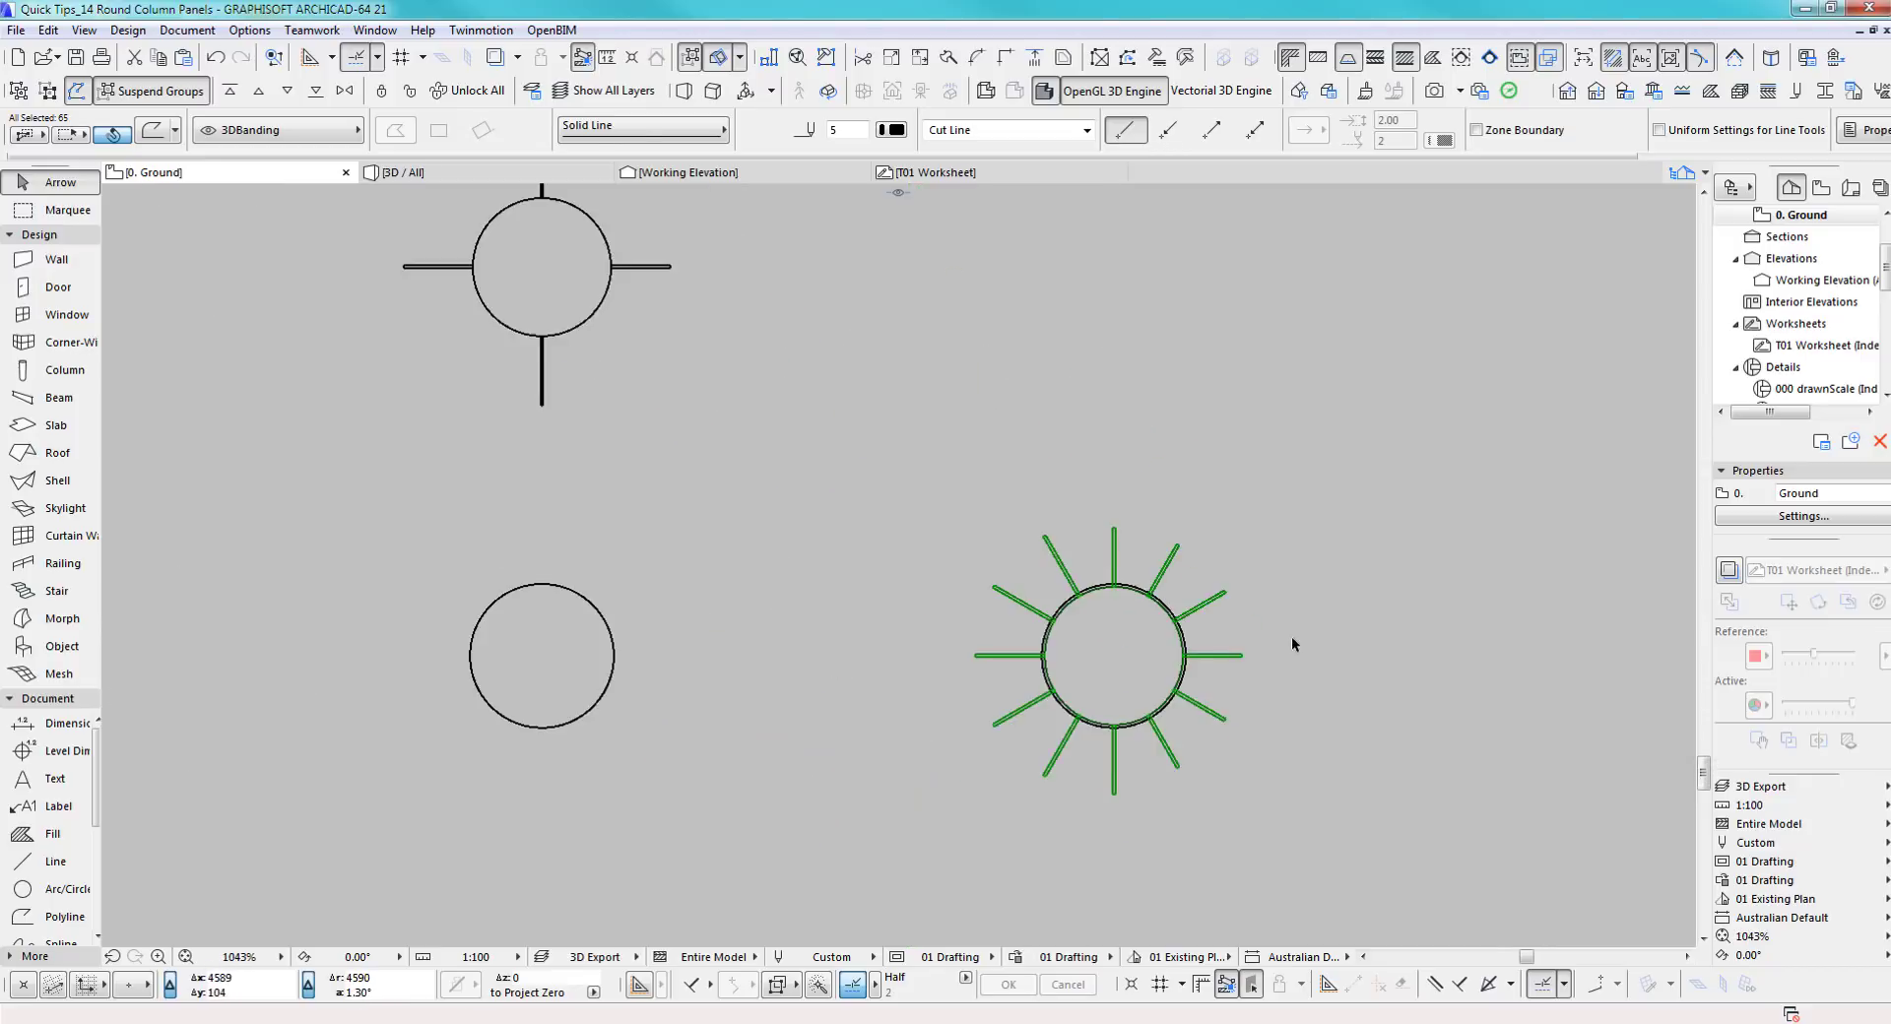
Undo the last move of the third exploded column's 2D elements and clear the selection
key("ctrl+z")
scroll(1178, 480, "down", 3)
middle_click_drag(1176, 484, 1144, 547)
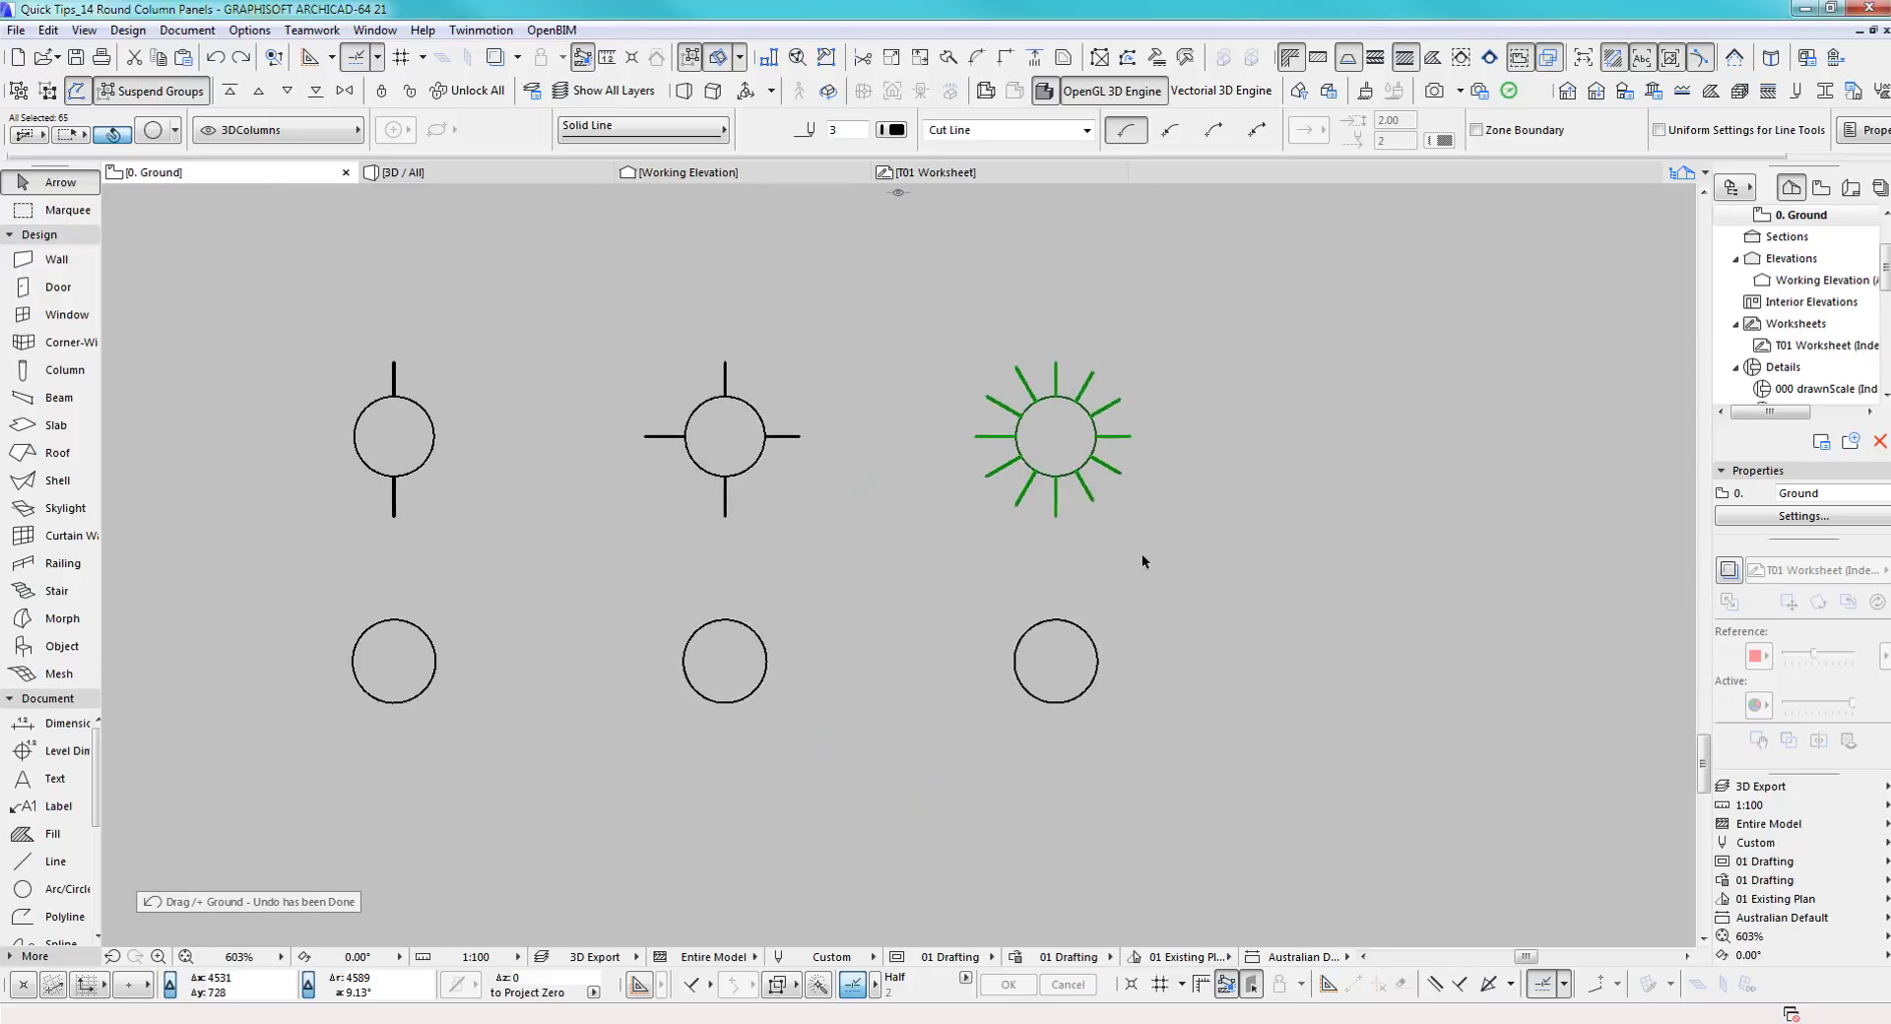
key("Escape")
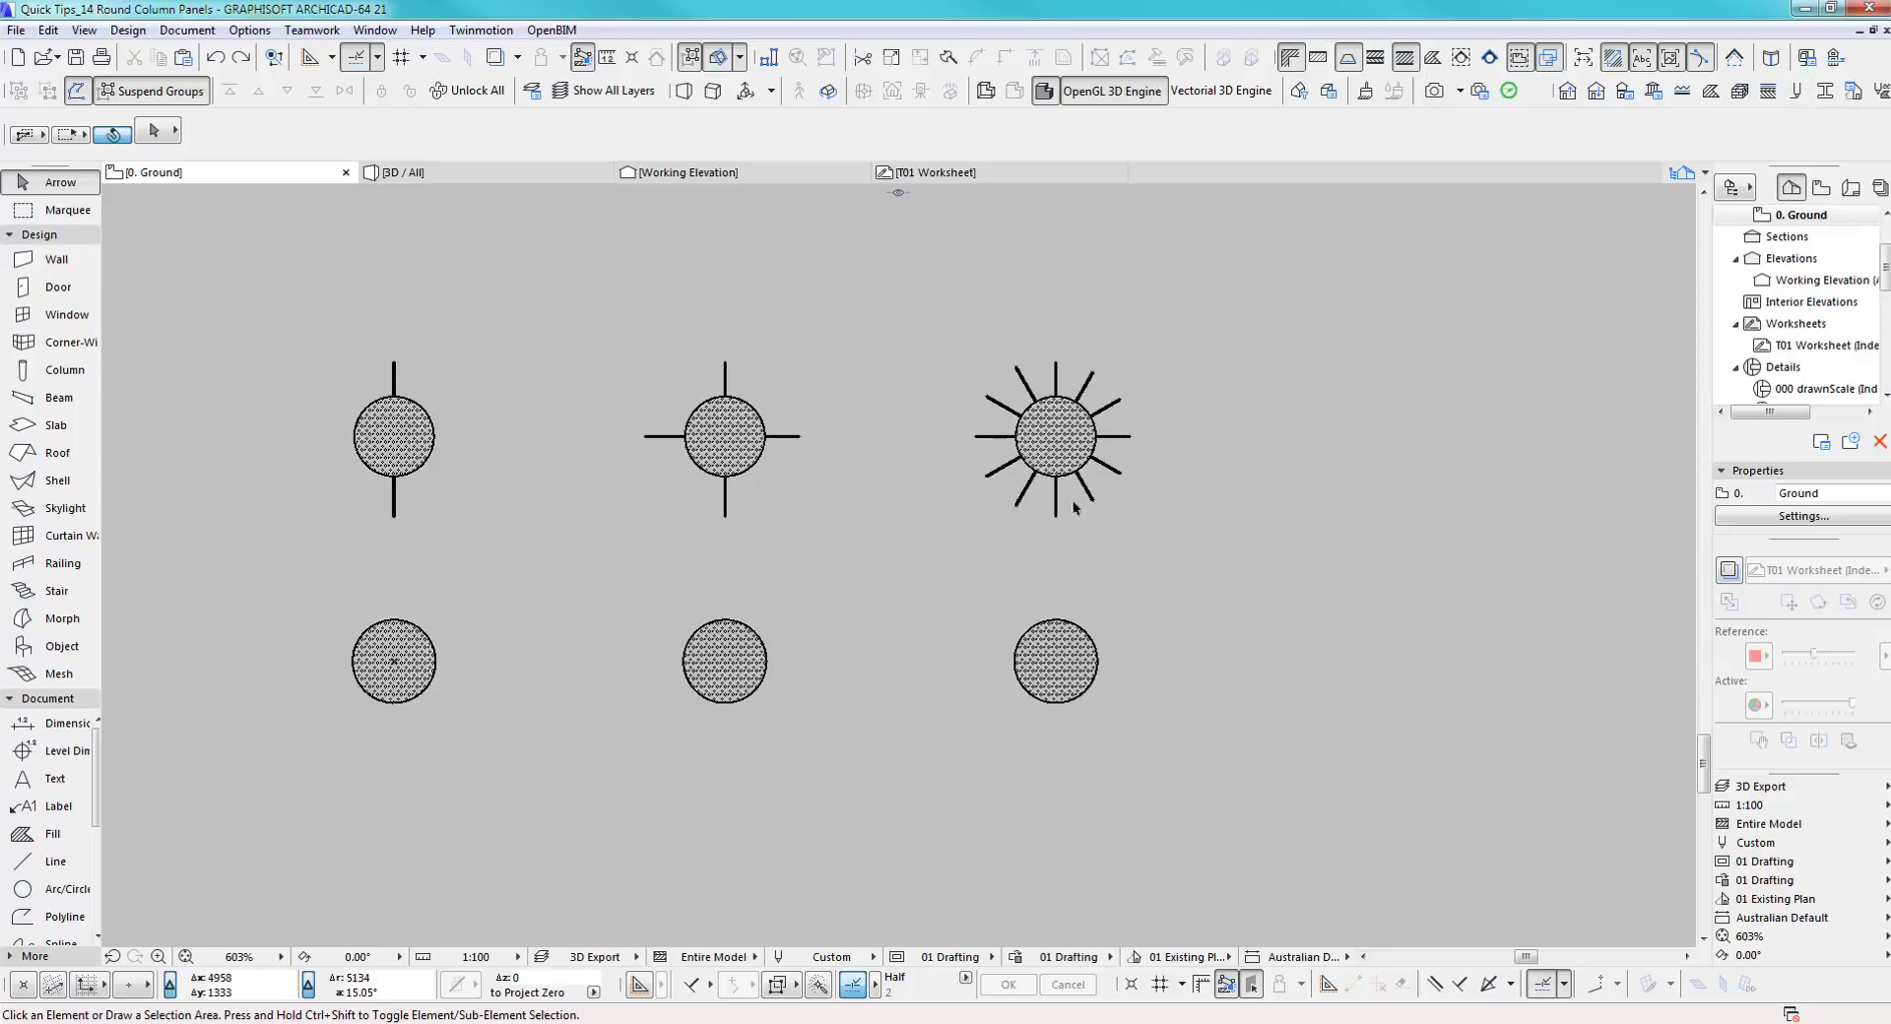
Copy all 2D elements of the first exploded column in the upper row
middle_click_drag(565, 575, 793, 542)
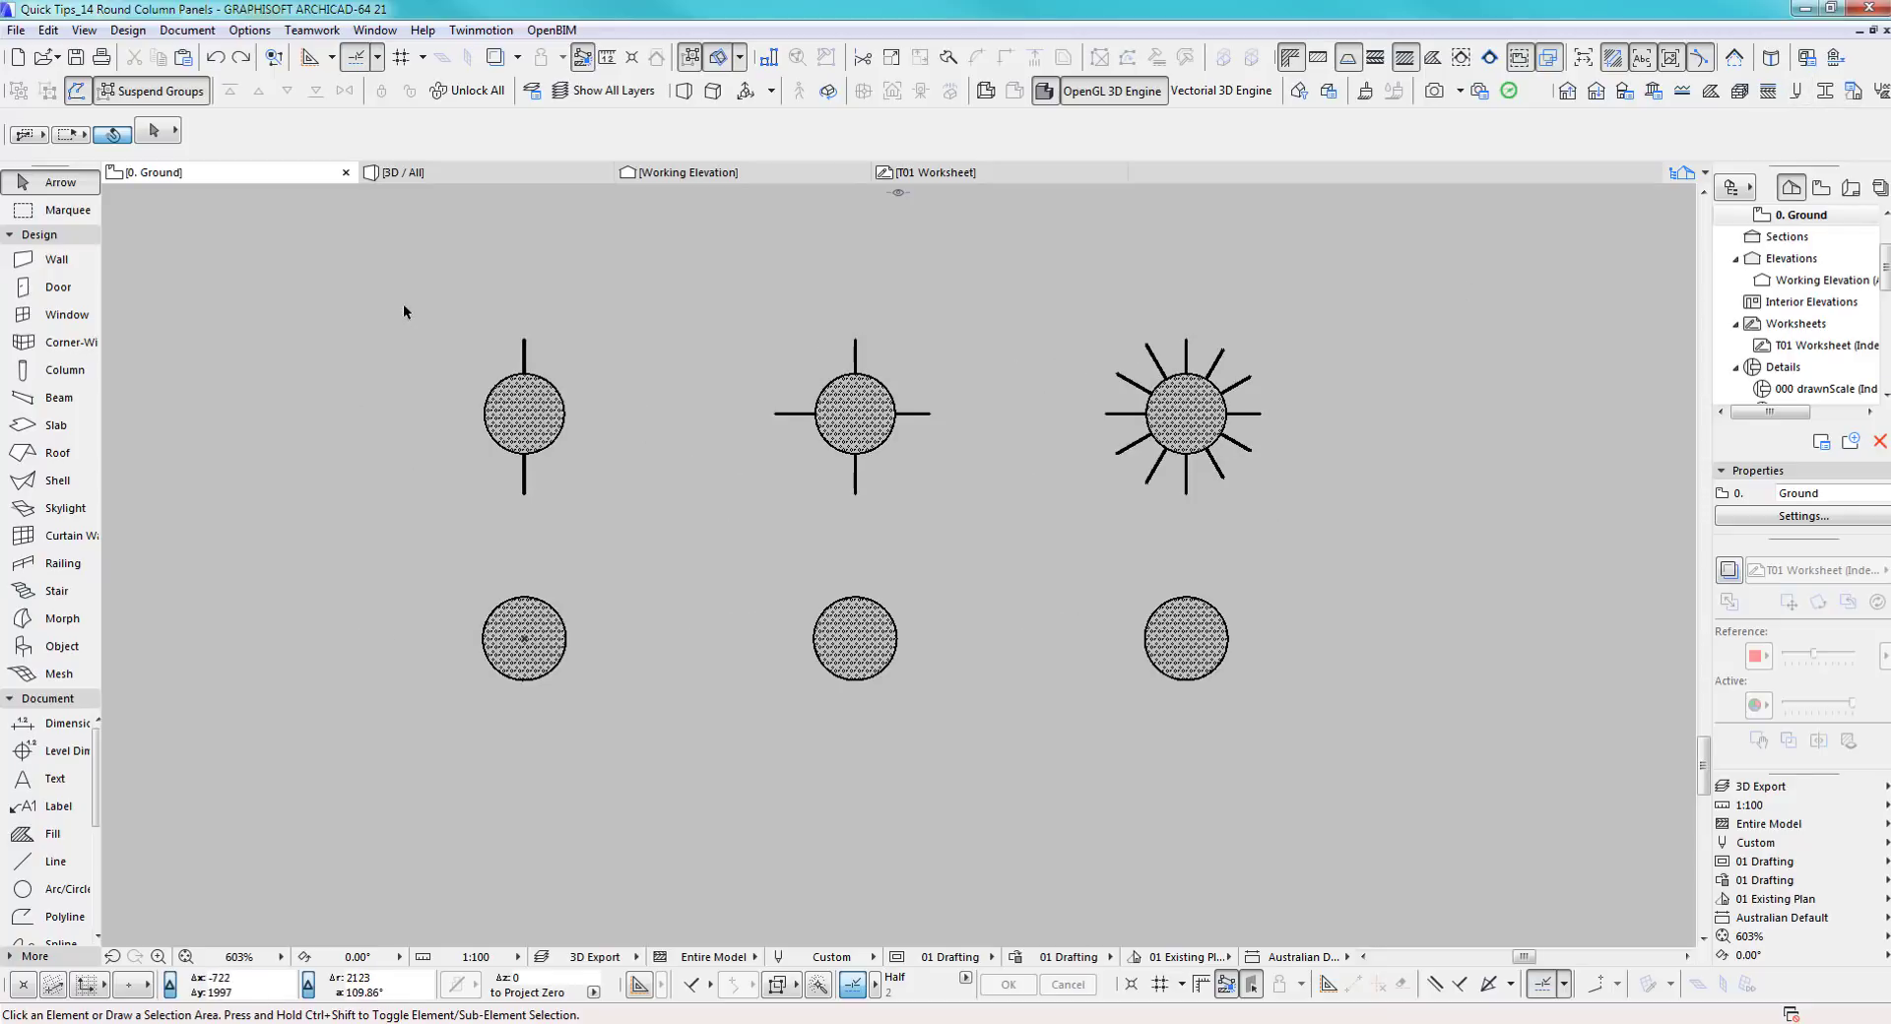
left_click_drag(404, 305, 583, 553)
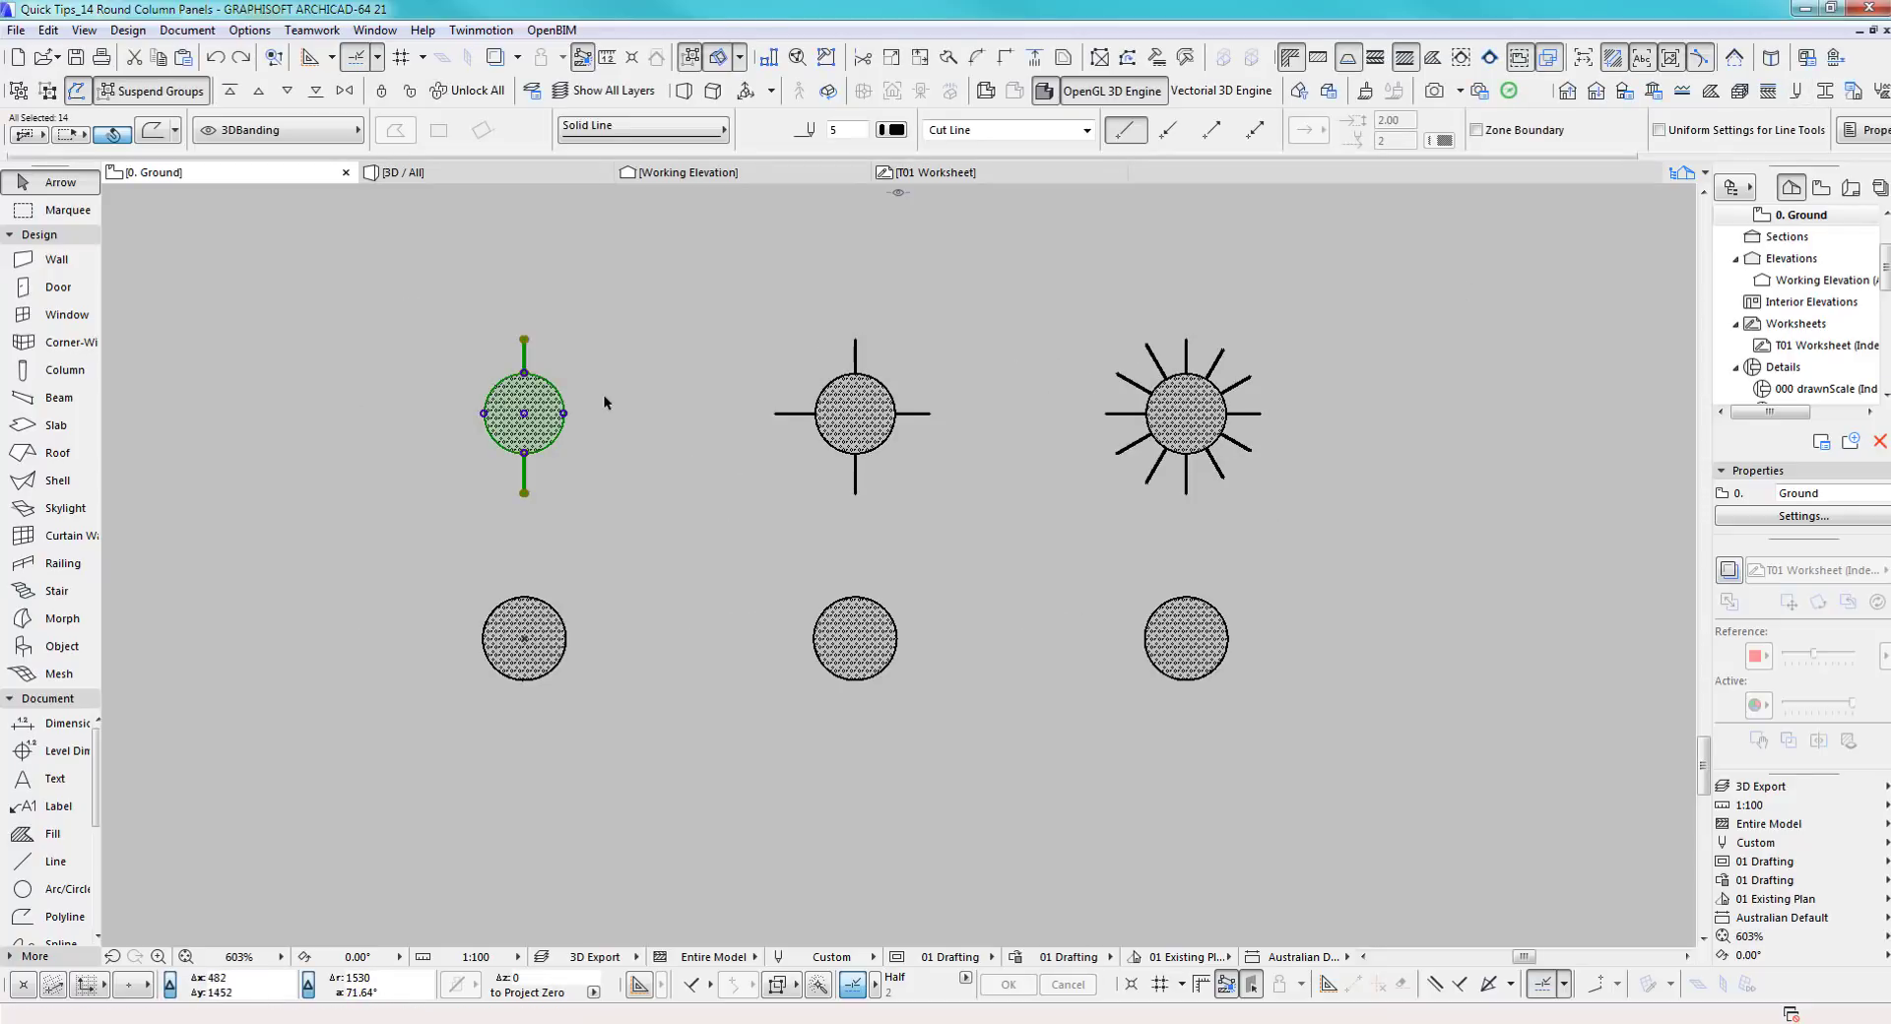
left_click(85, 30)
mouse_move(47, 29)
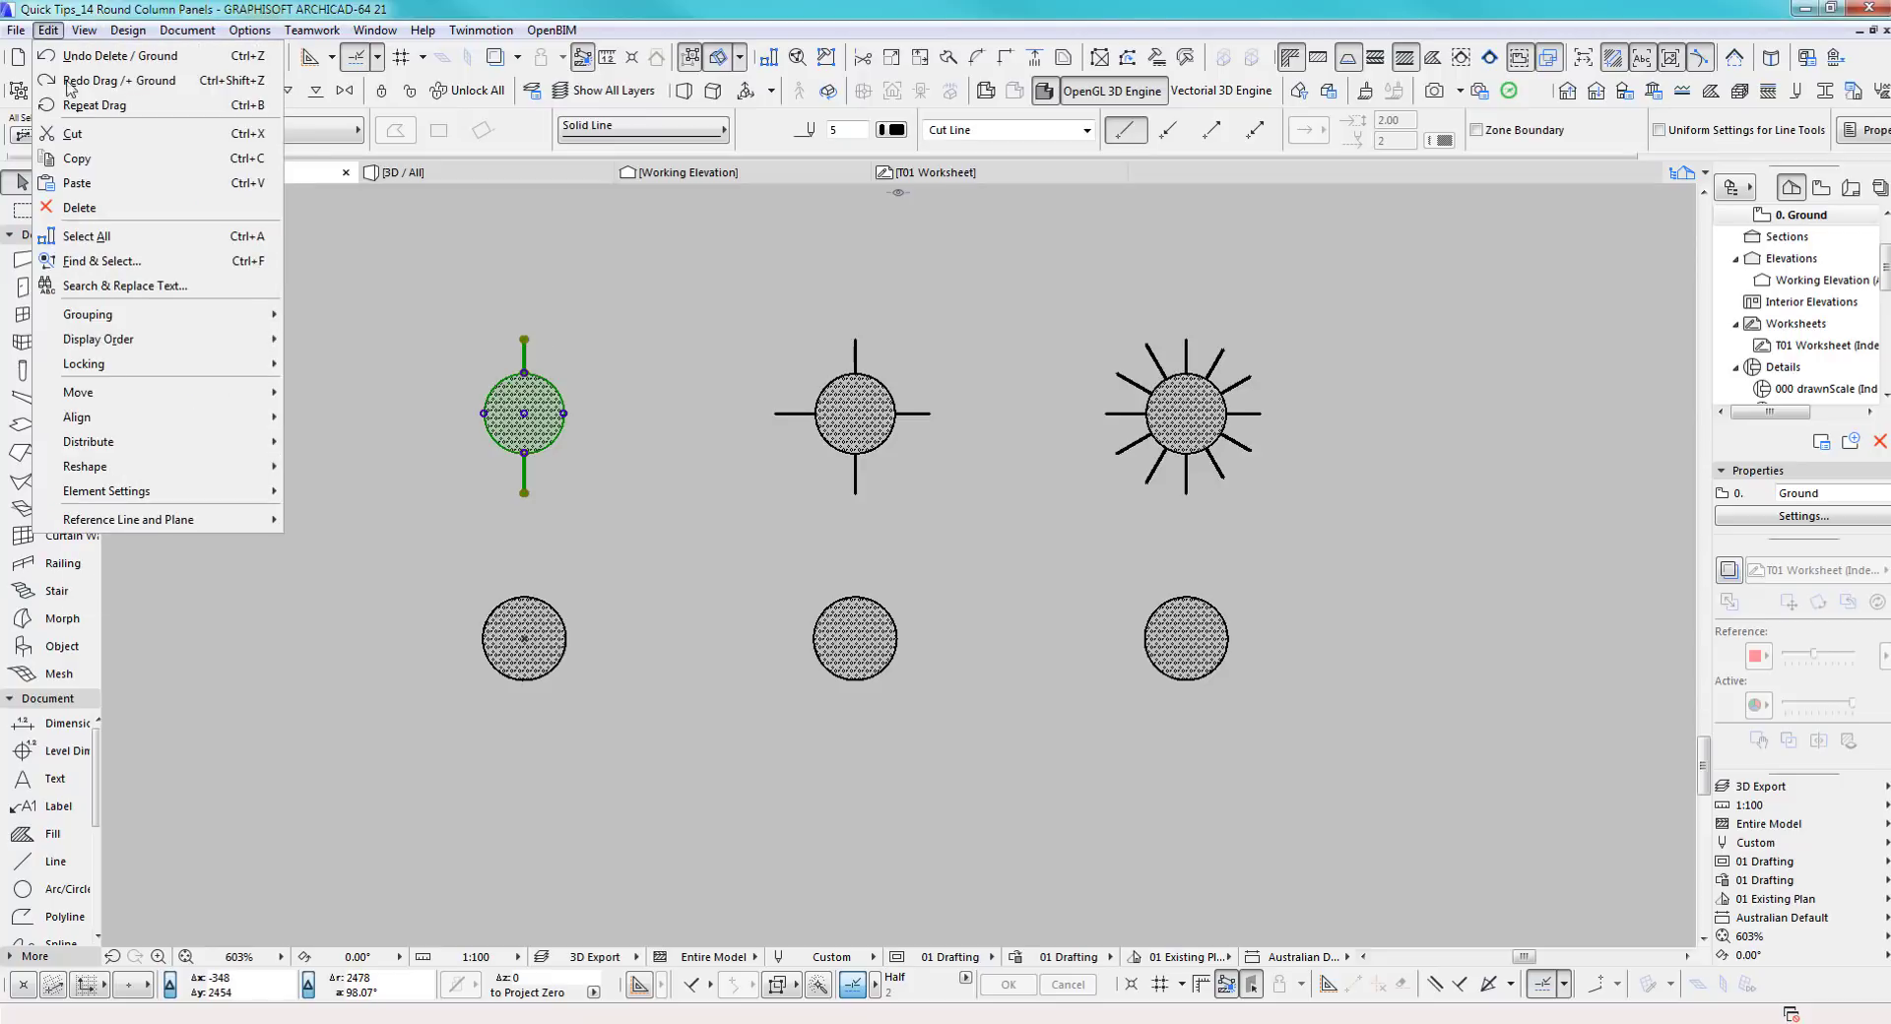
left_click(84, 157)
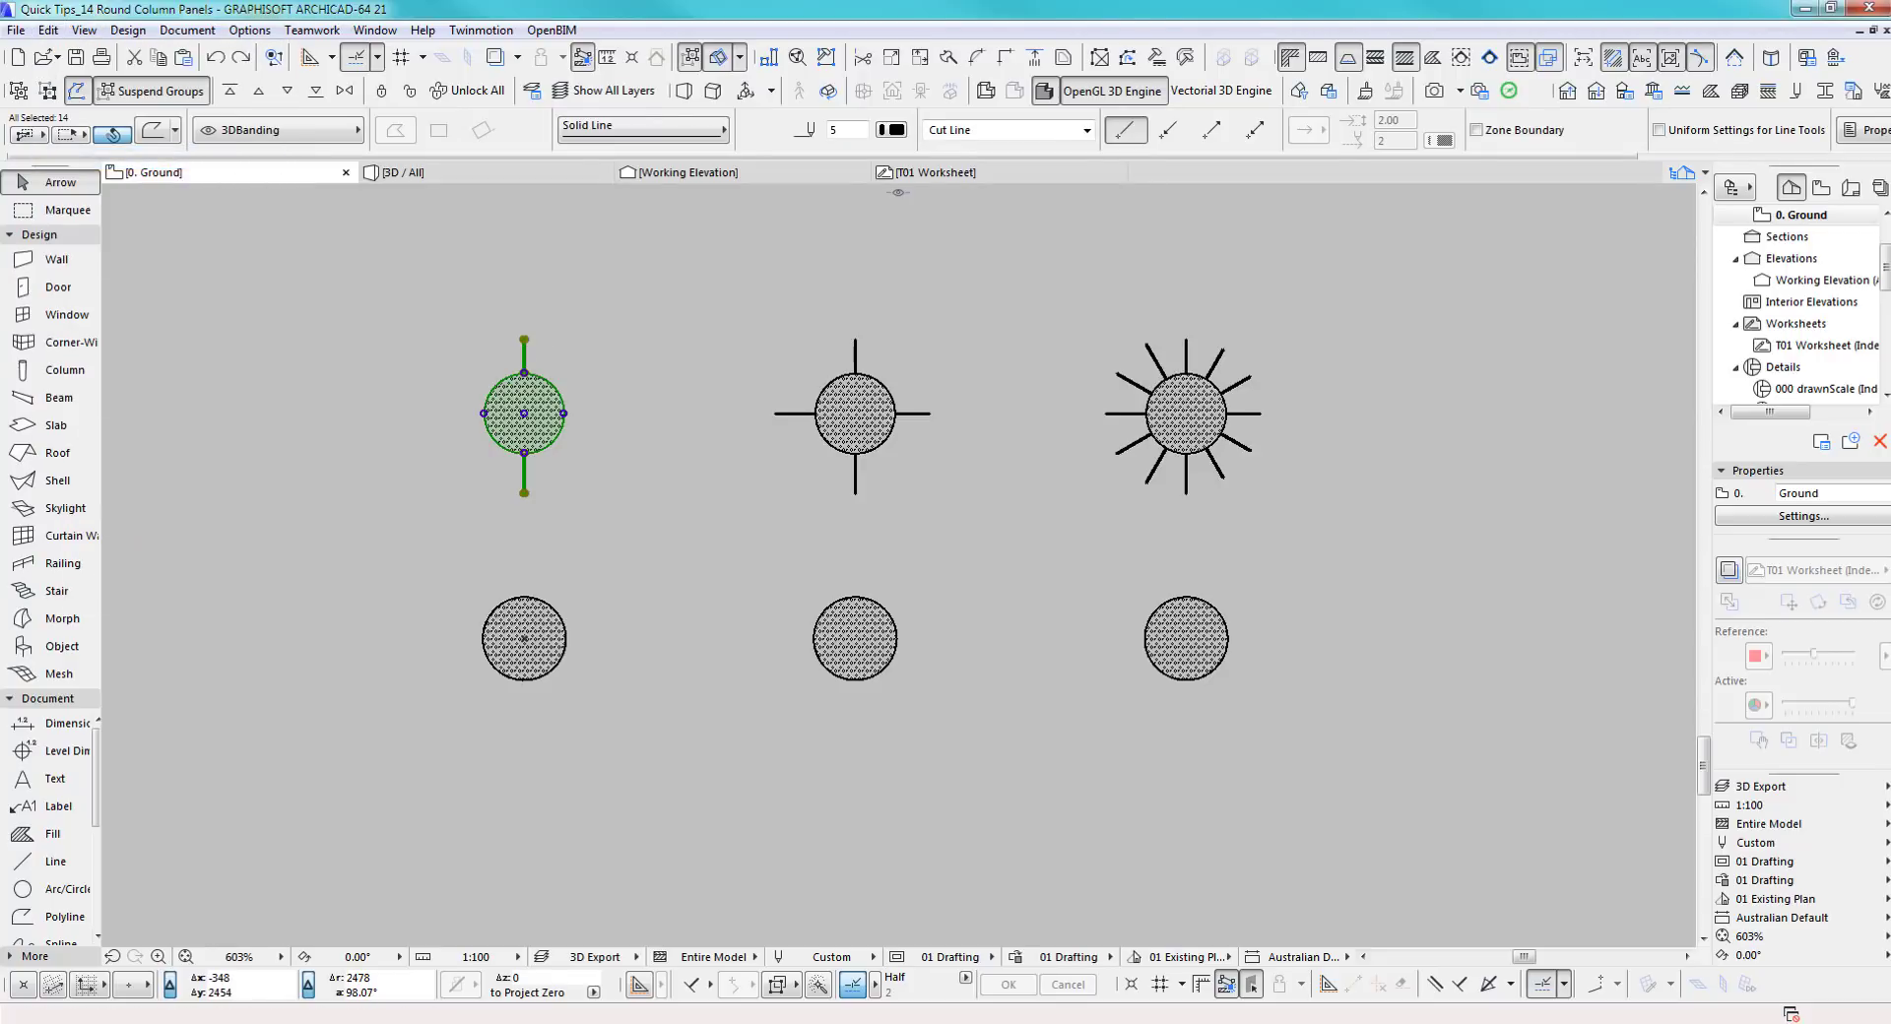
Create a new complex profile named AGap to columns
left_click(1824, 91)
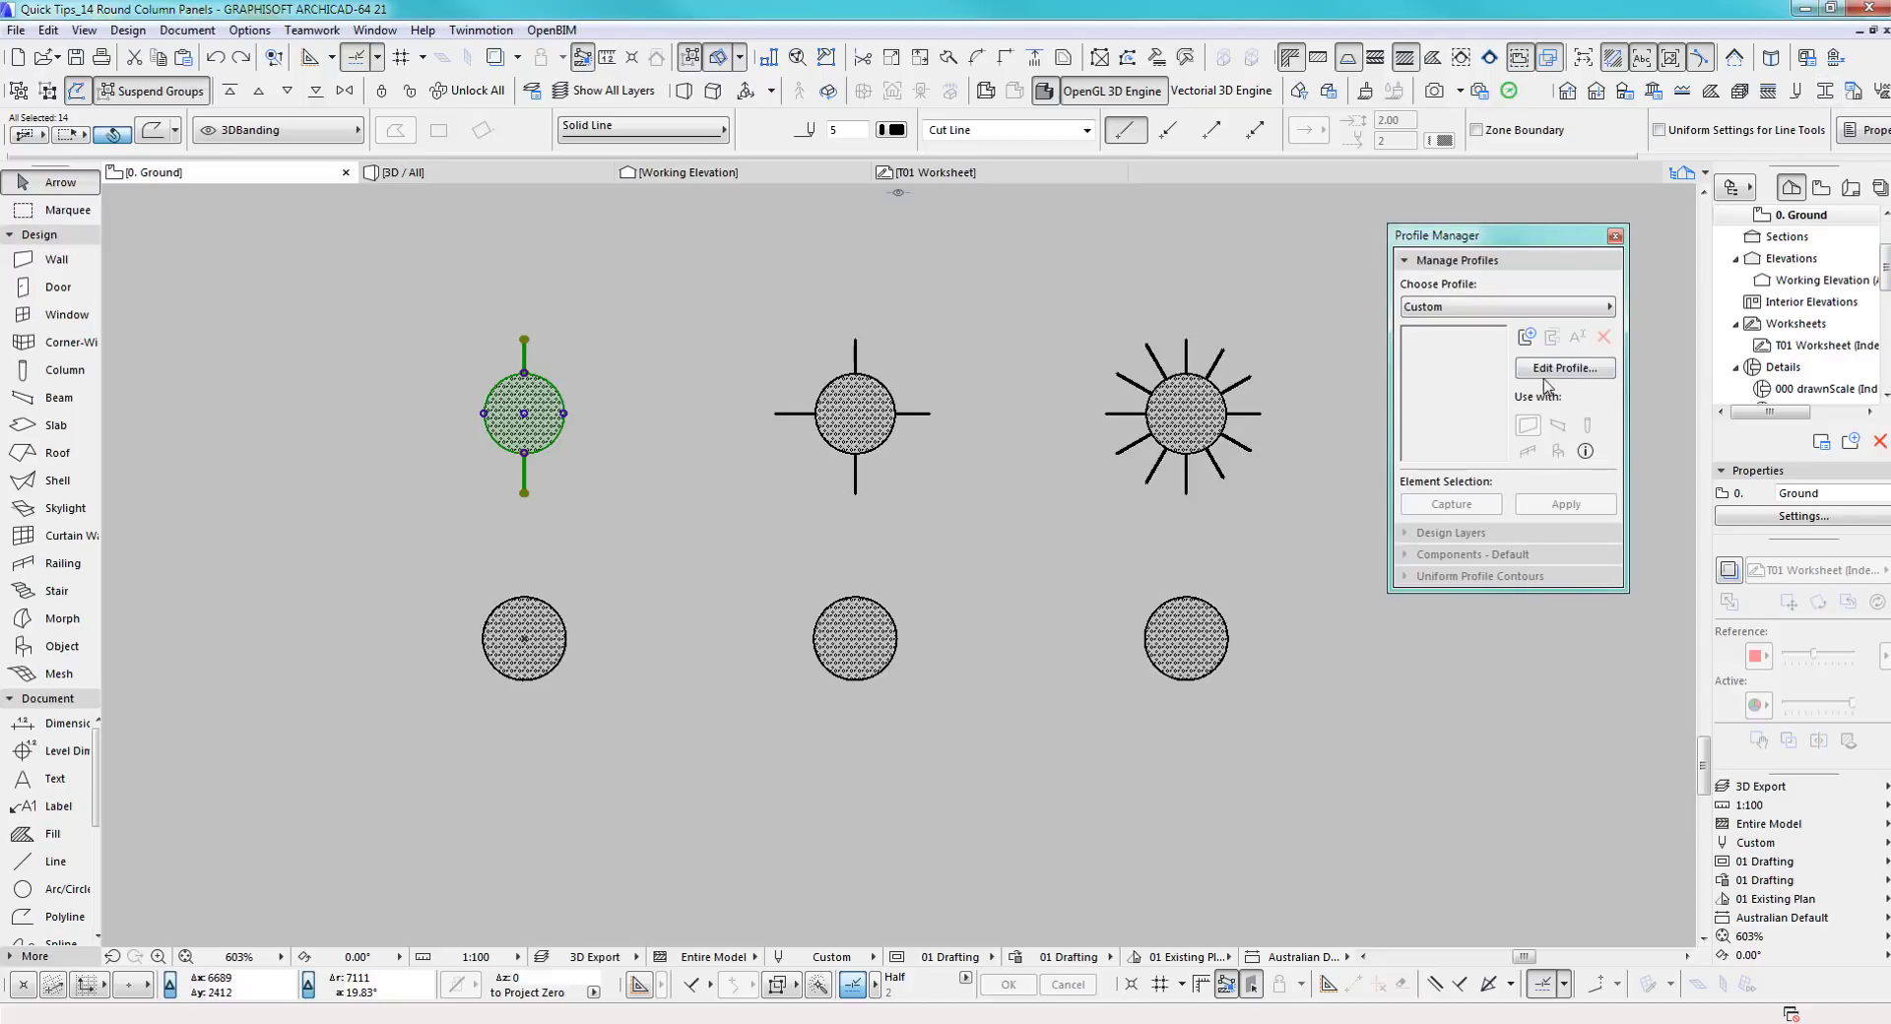
left_click(1525, 335)
left_click(940, 366)
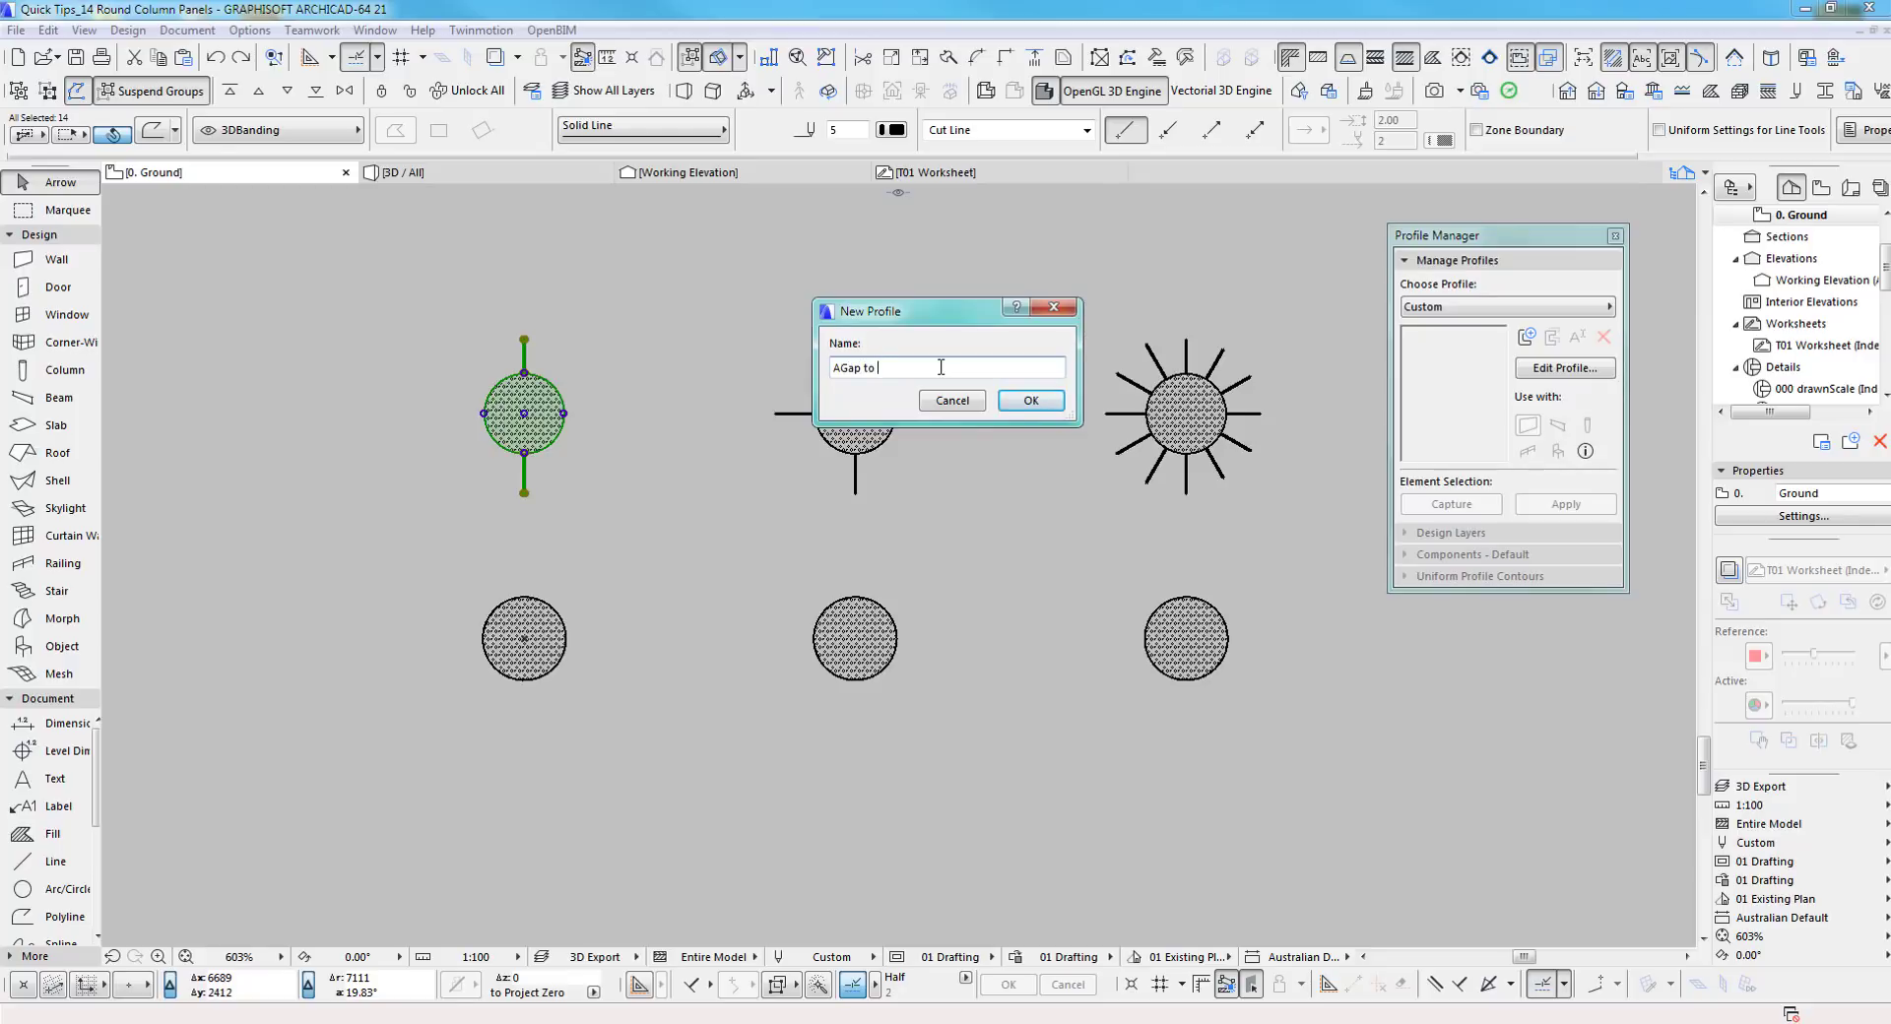
left_click(1031, 400)
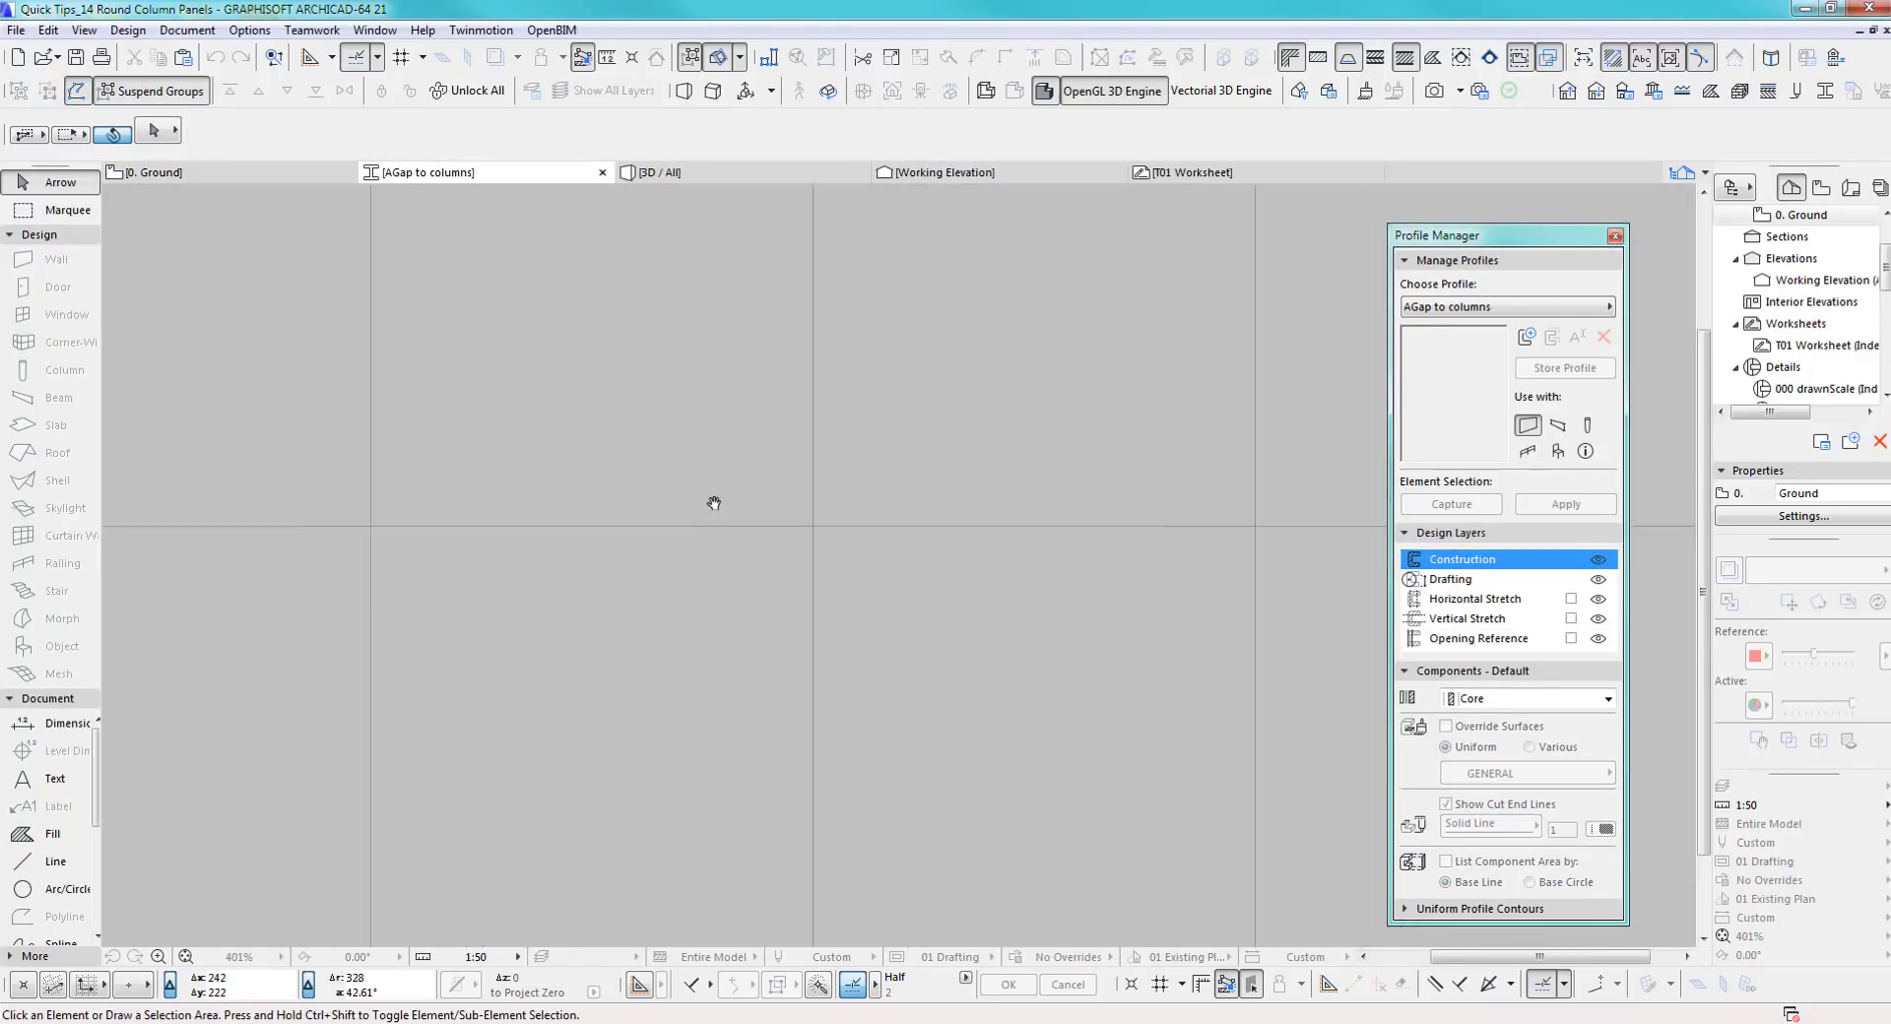
Paste the copied elements into the profile at the center of the current view and move them so the circle centers on the origin
middle_click_drag(788, 507, 693, 503)
key("ctrl+v")
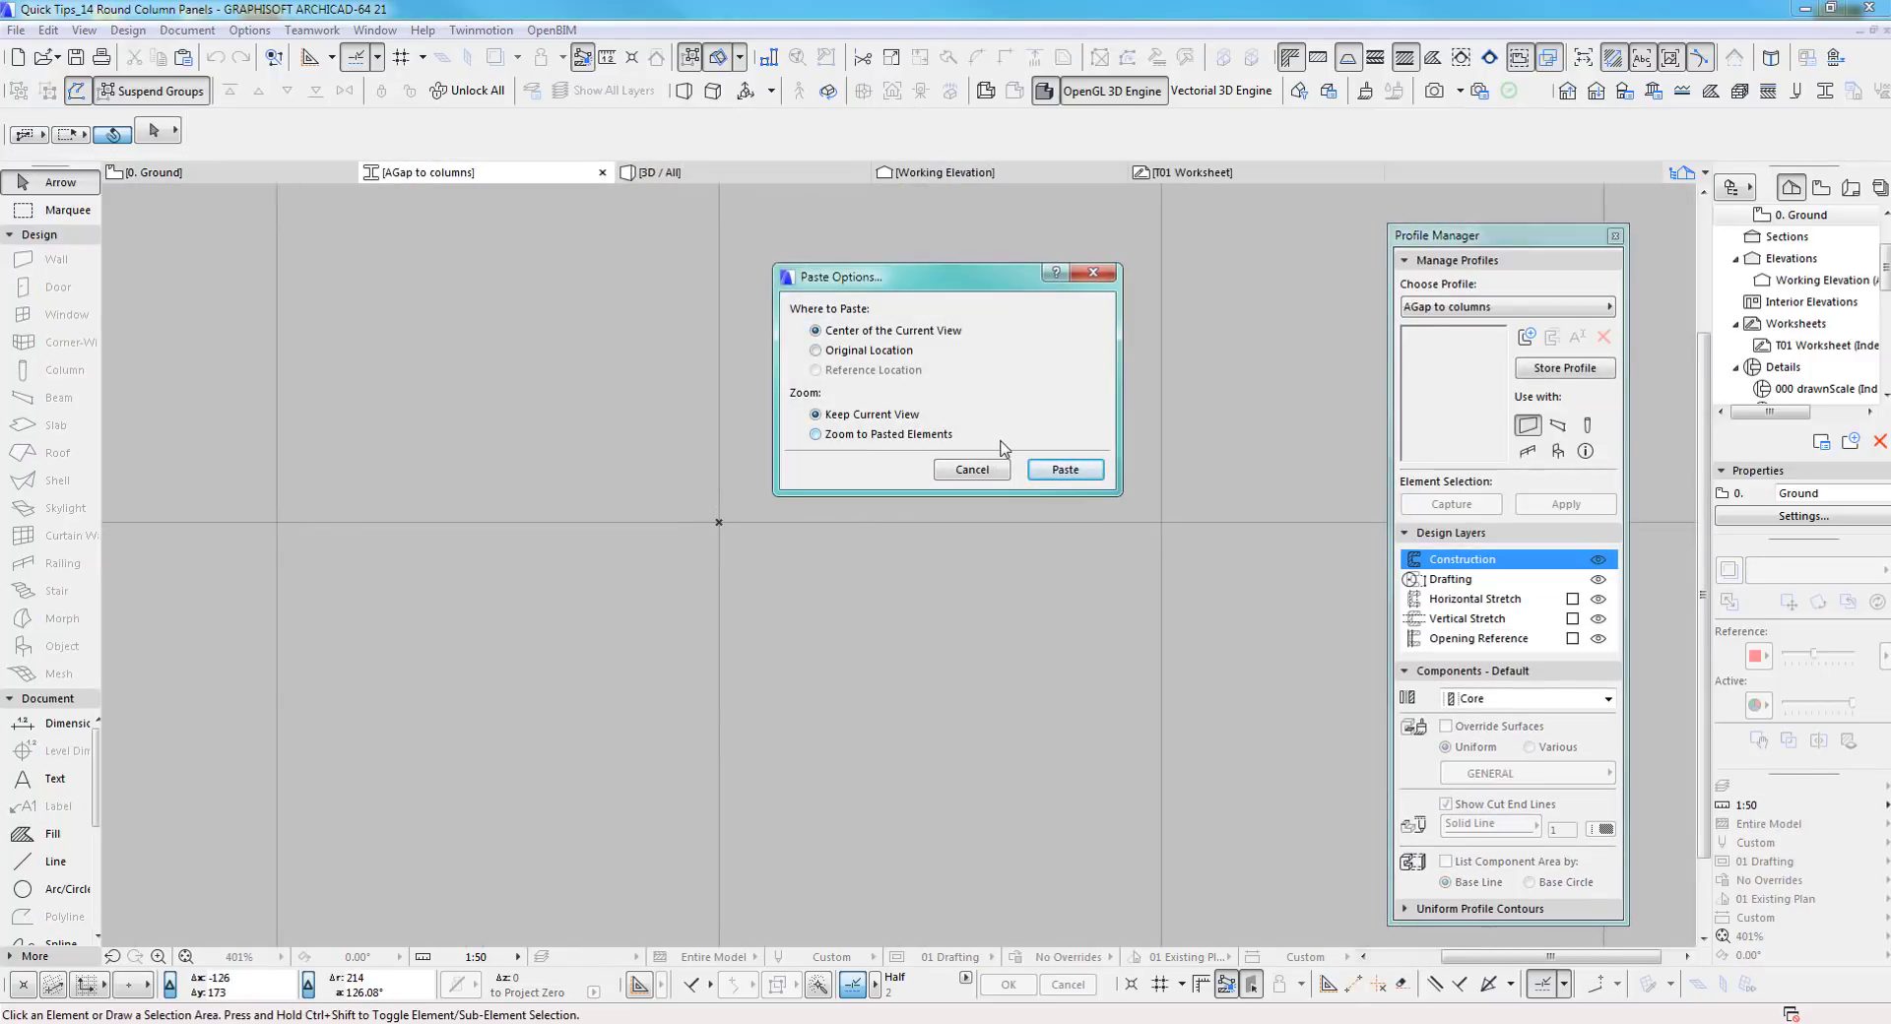
left_click(1049, 471)
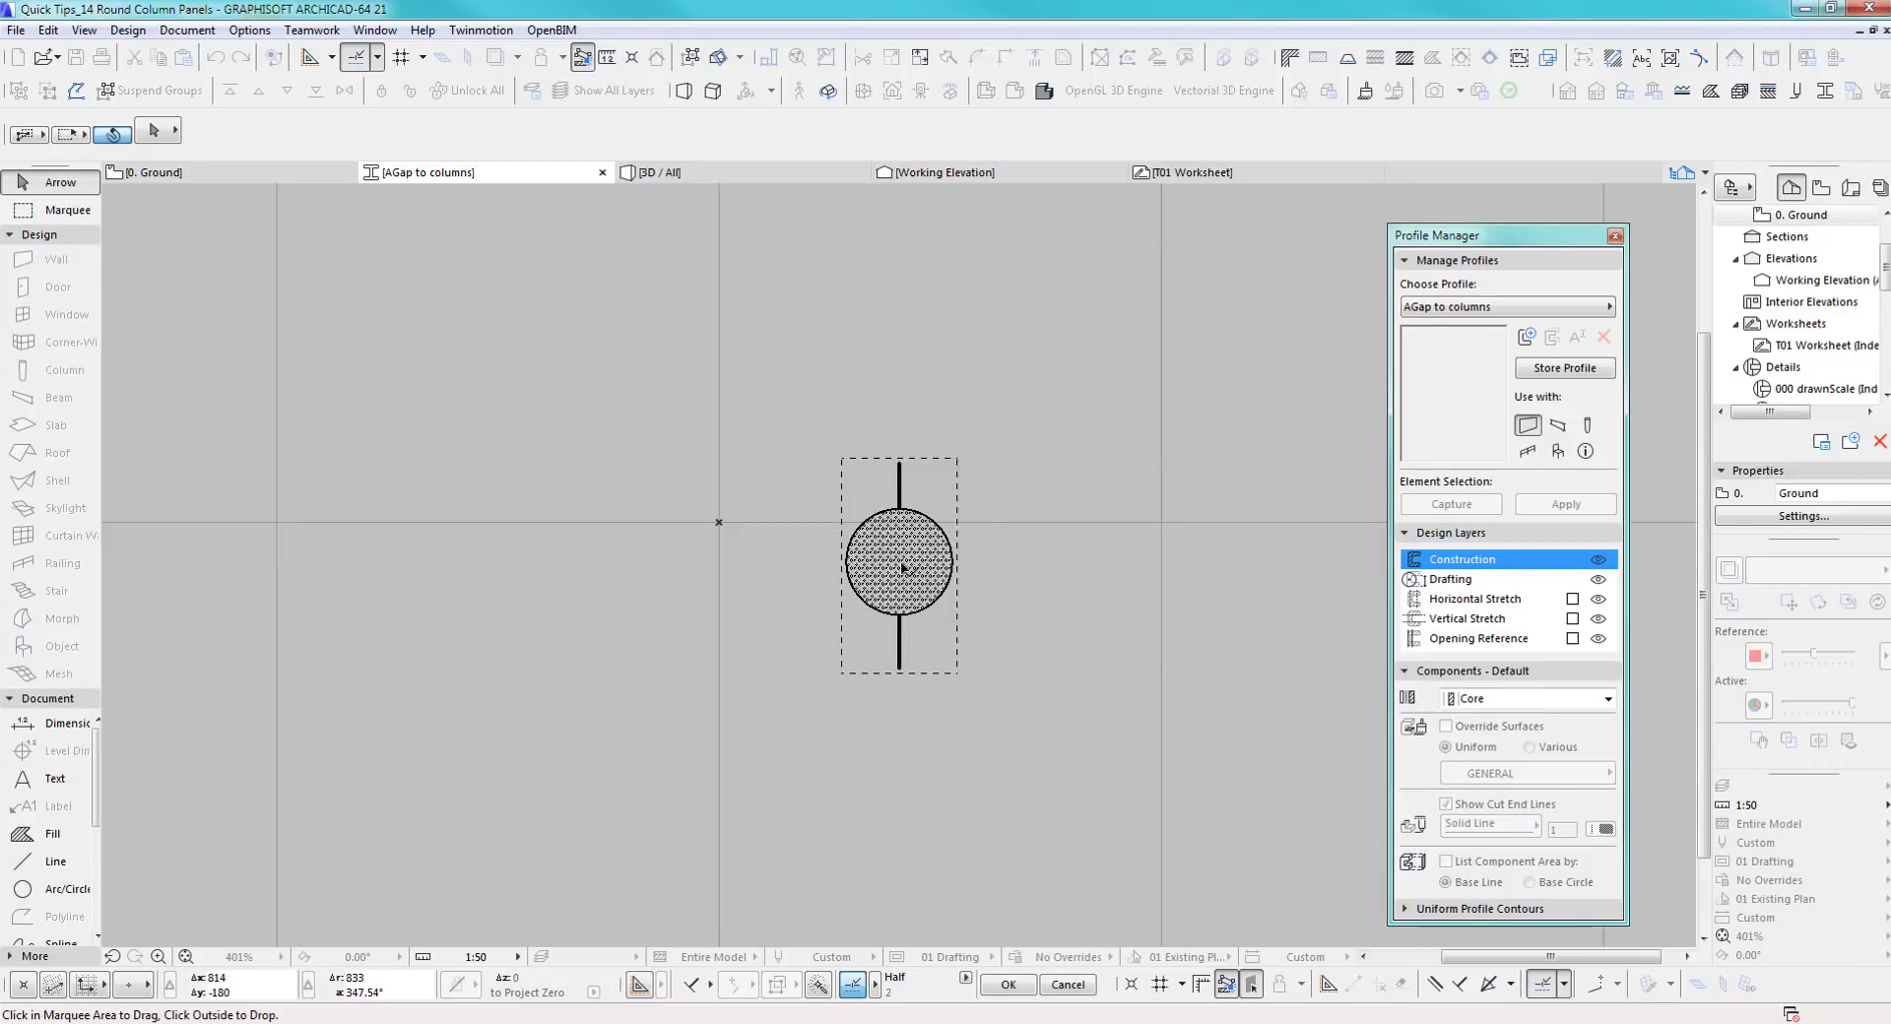
left_click_drag(902, 569, 720, 522)
left_click(841, 519)
scroll(809, 506, "up", 4)
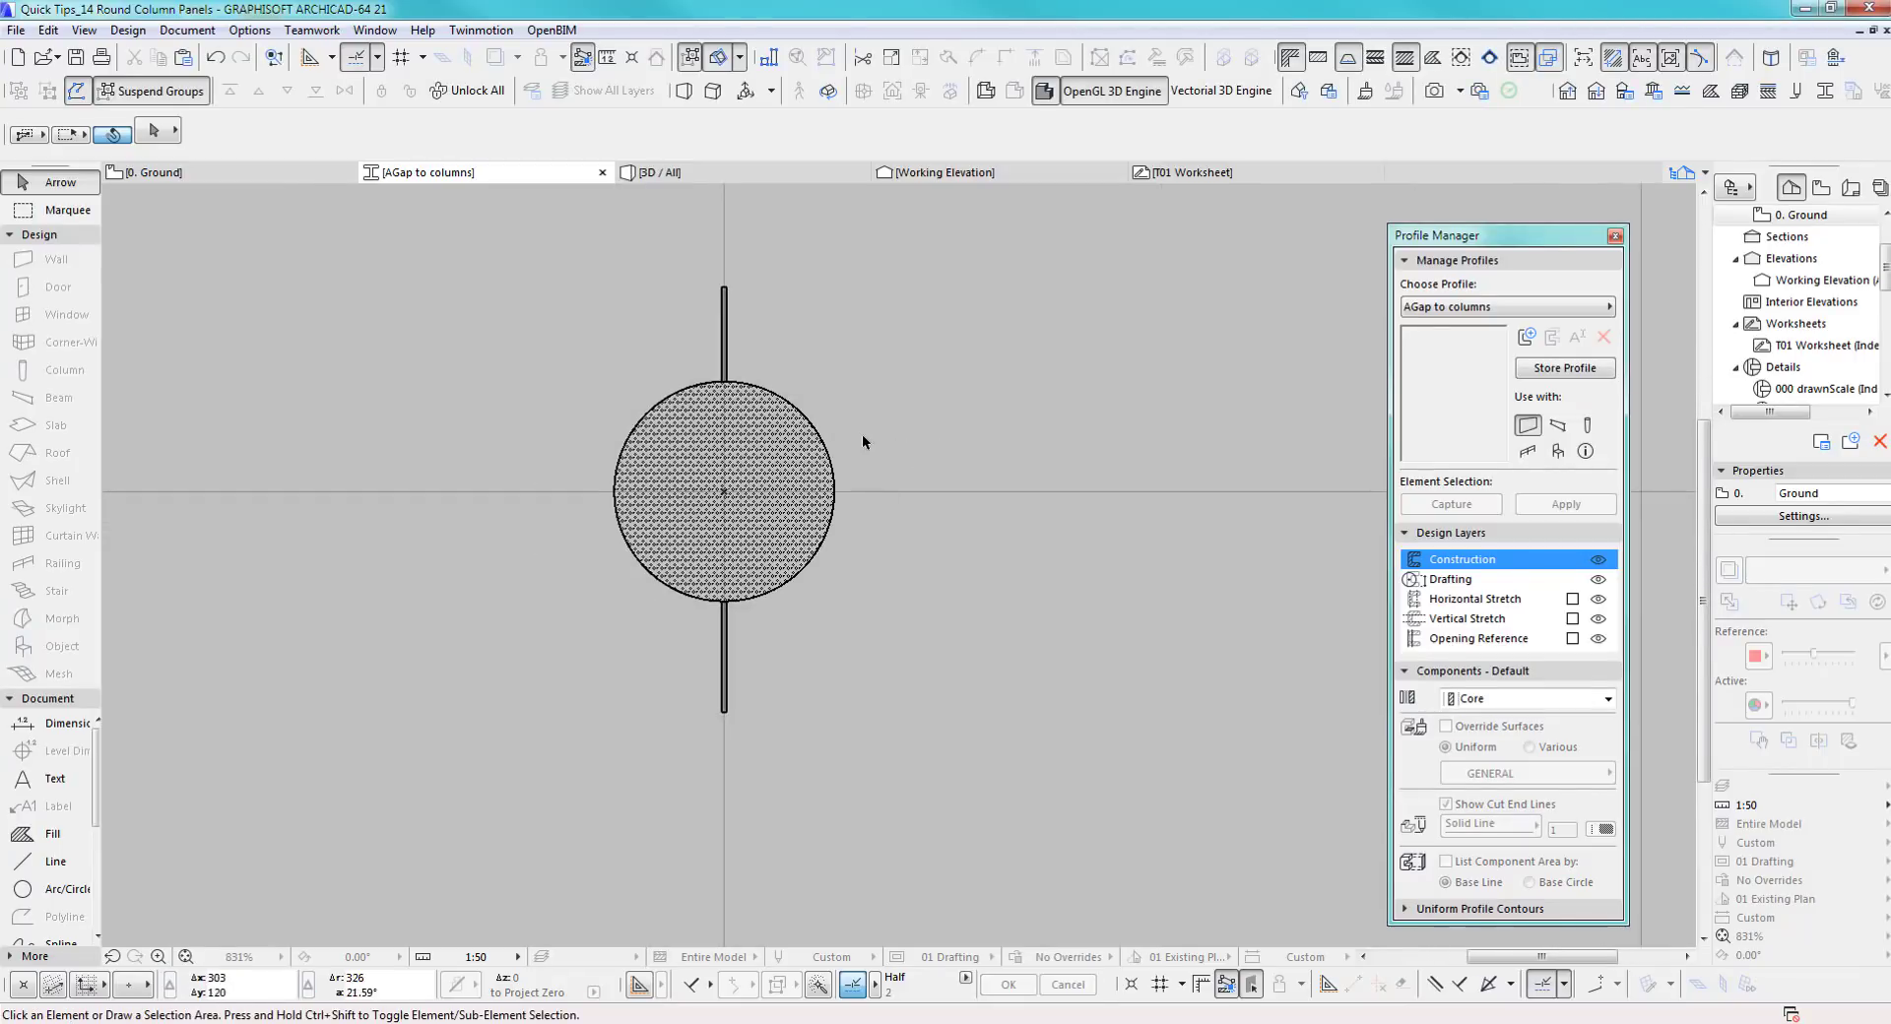
Delete the circular column shape from the profile, keeping only the two narrow joint strips
left_click_drag(861, 433, 815, 482)
key("Delete")
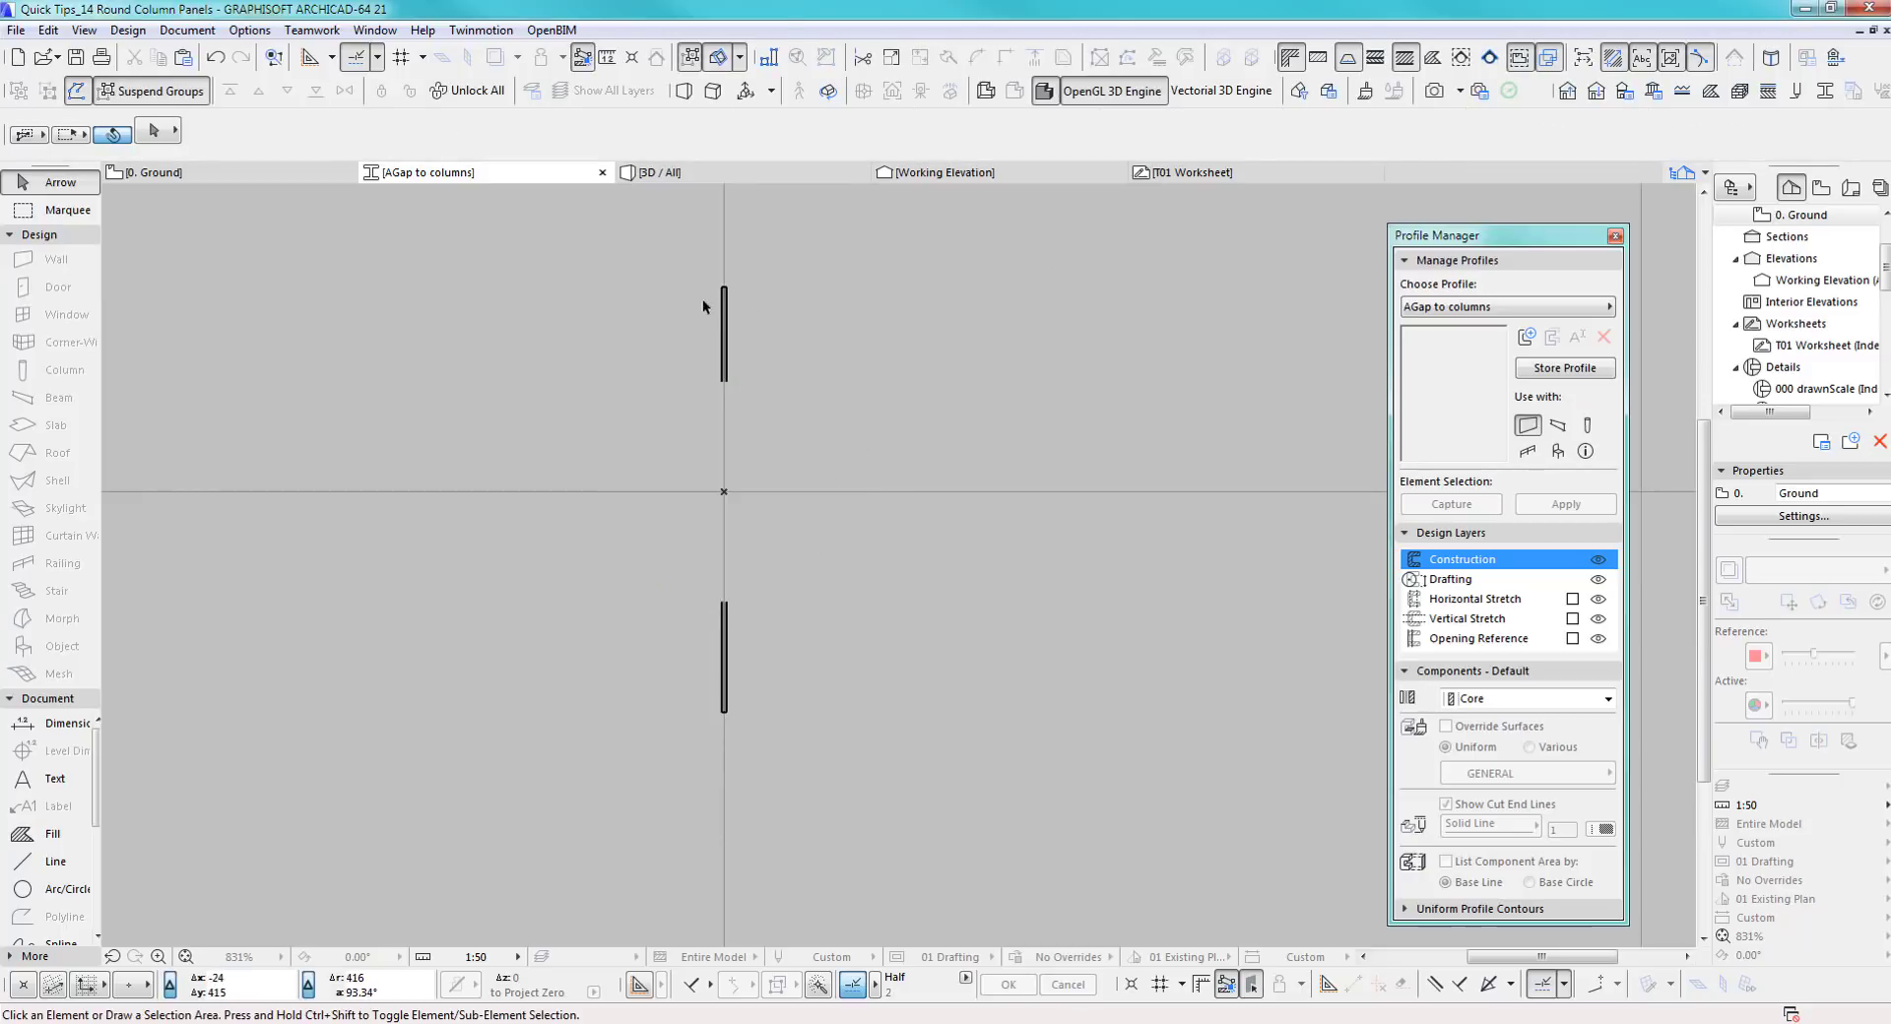
left_click_drag(664, 250, 743, 757)
key("Escape")
Override the surface of all the profile's fills uniformly with R_PC3
left_click(44, 834)
key("ctrl+a")
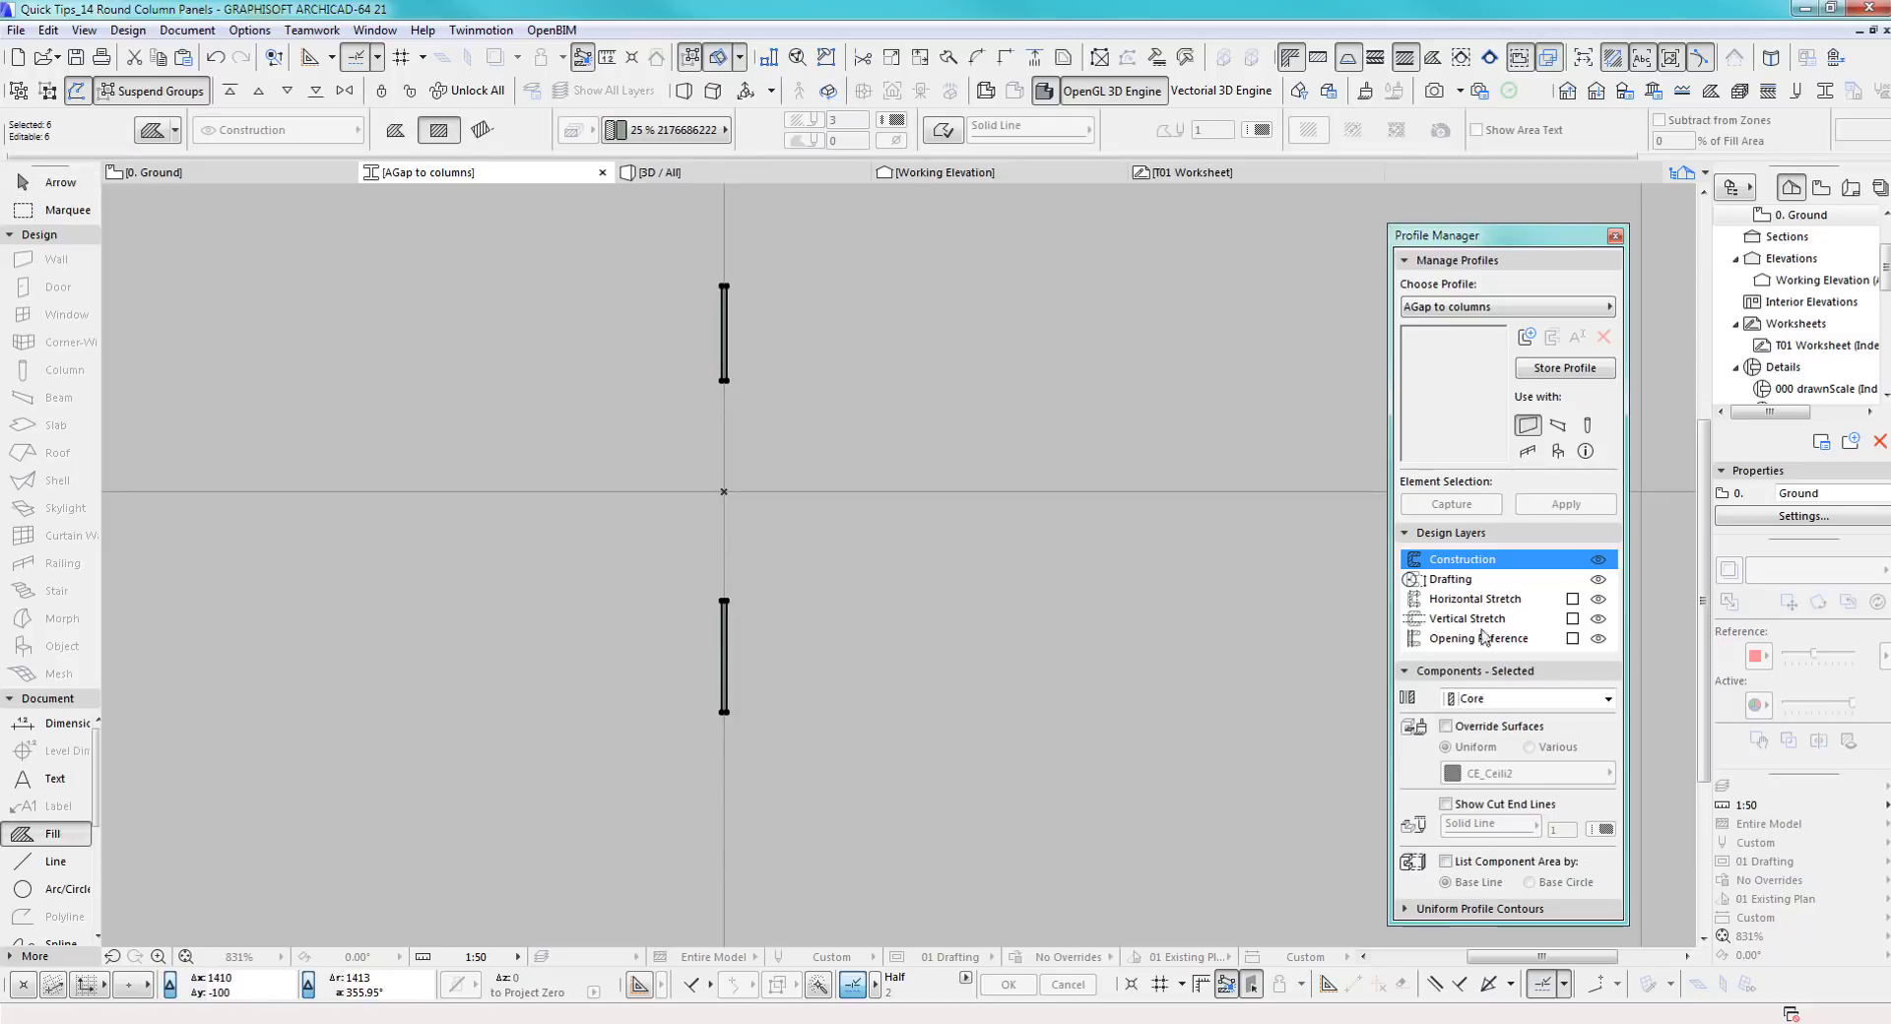
left_click(1446, 727)
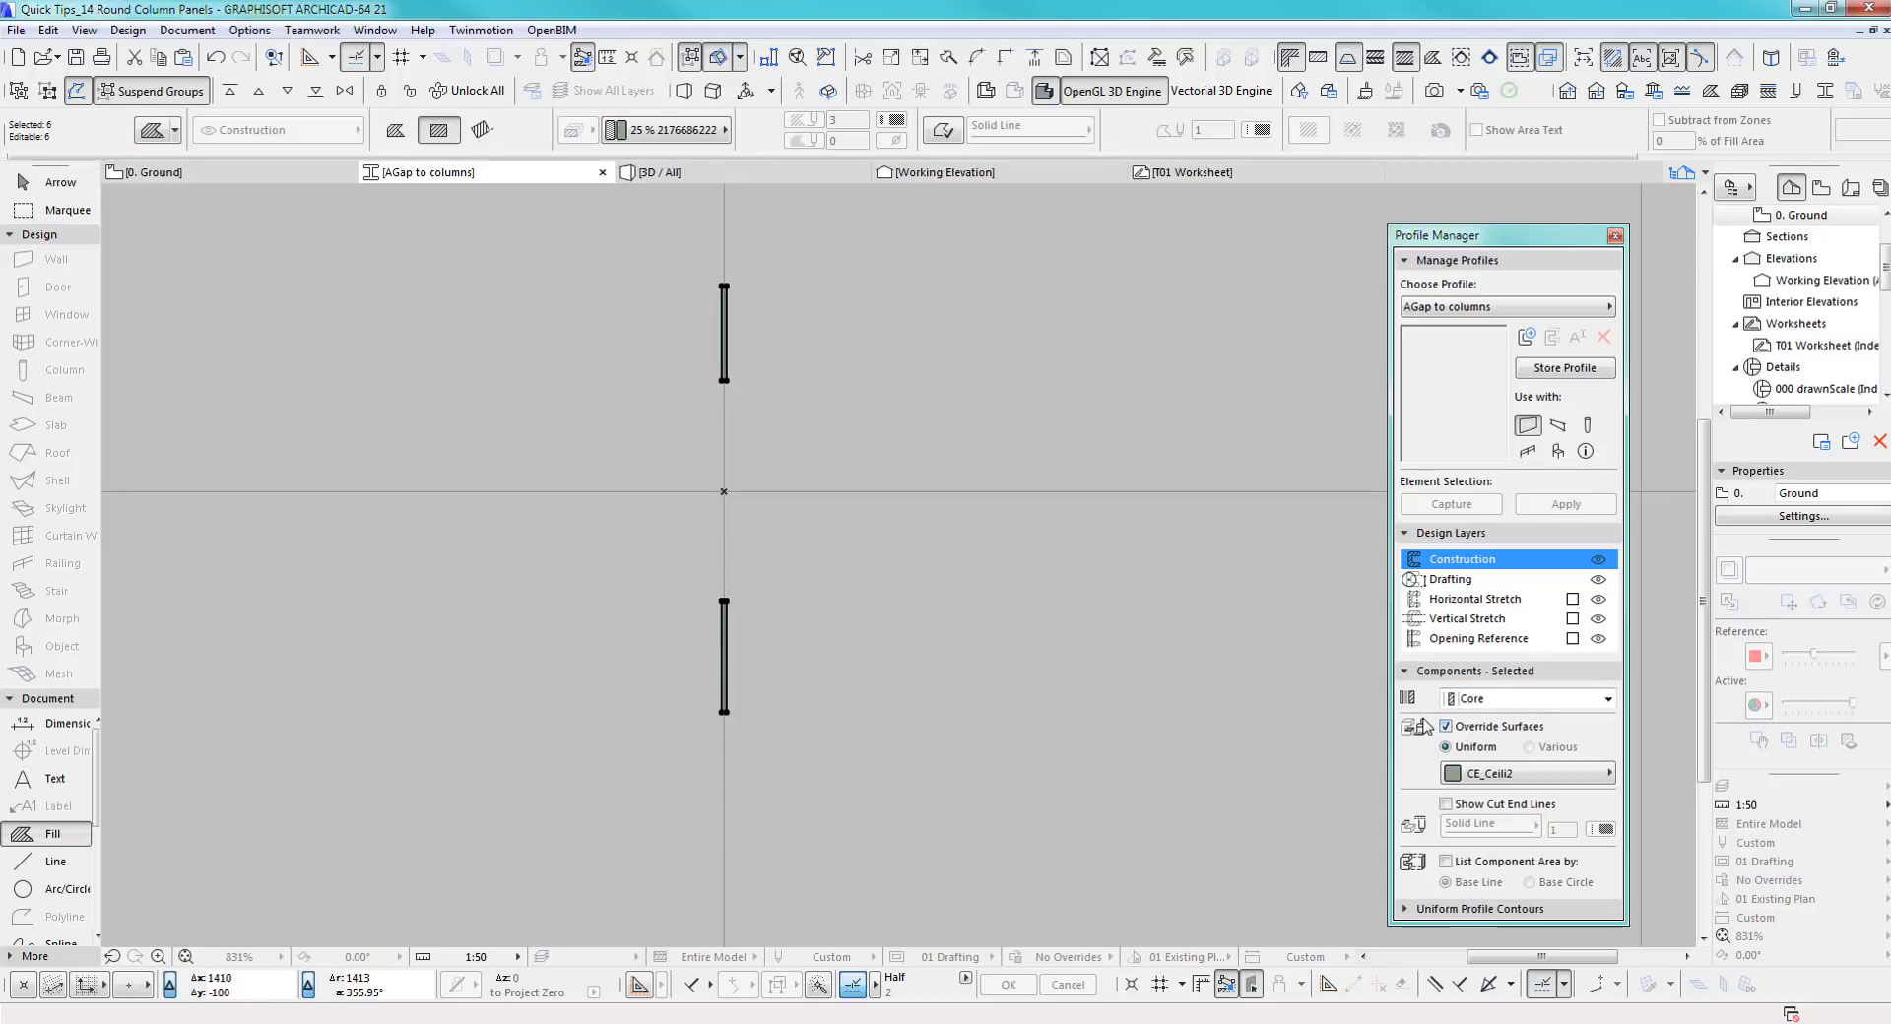
left_click(1529, 774)
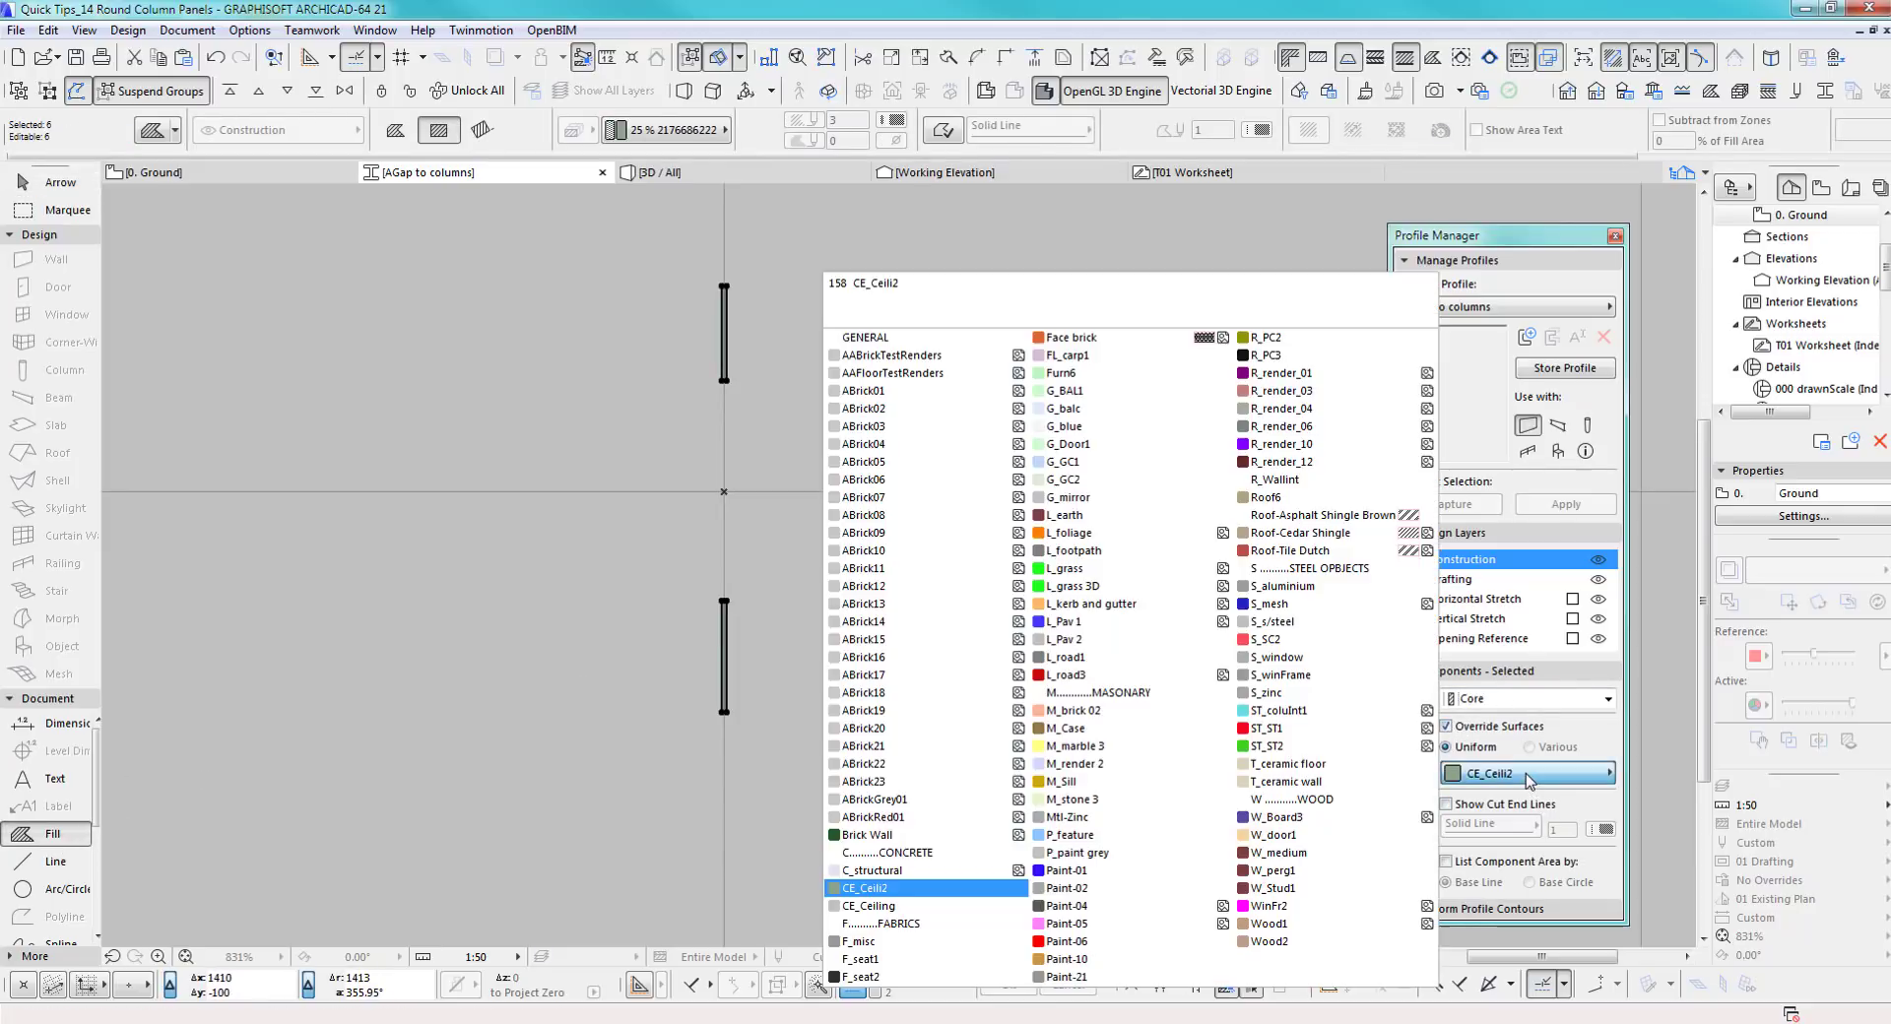
left_click(1270, 359)
key("Escape")
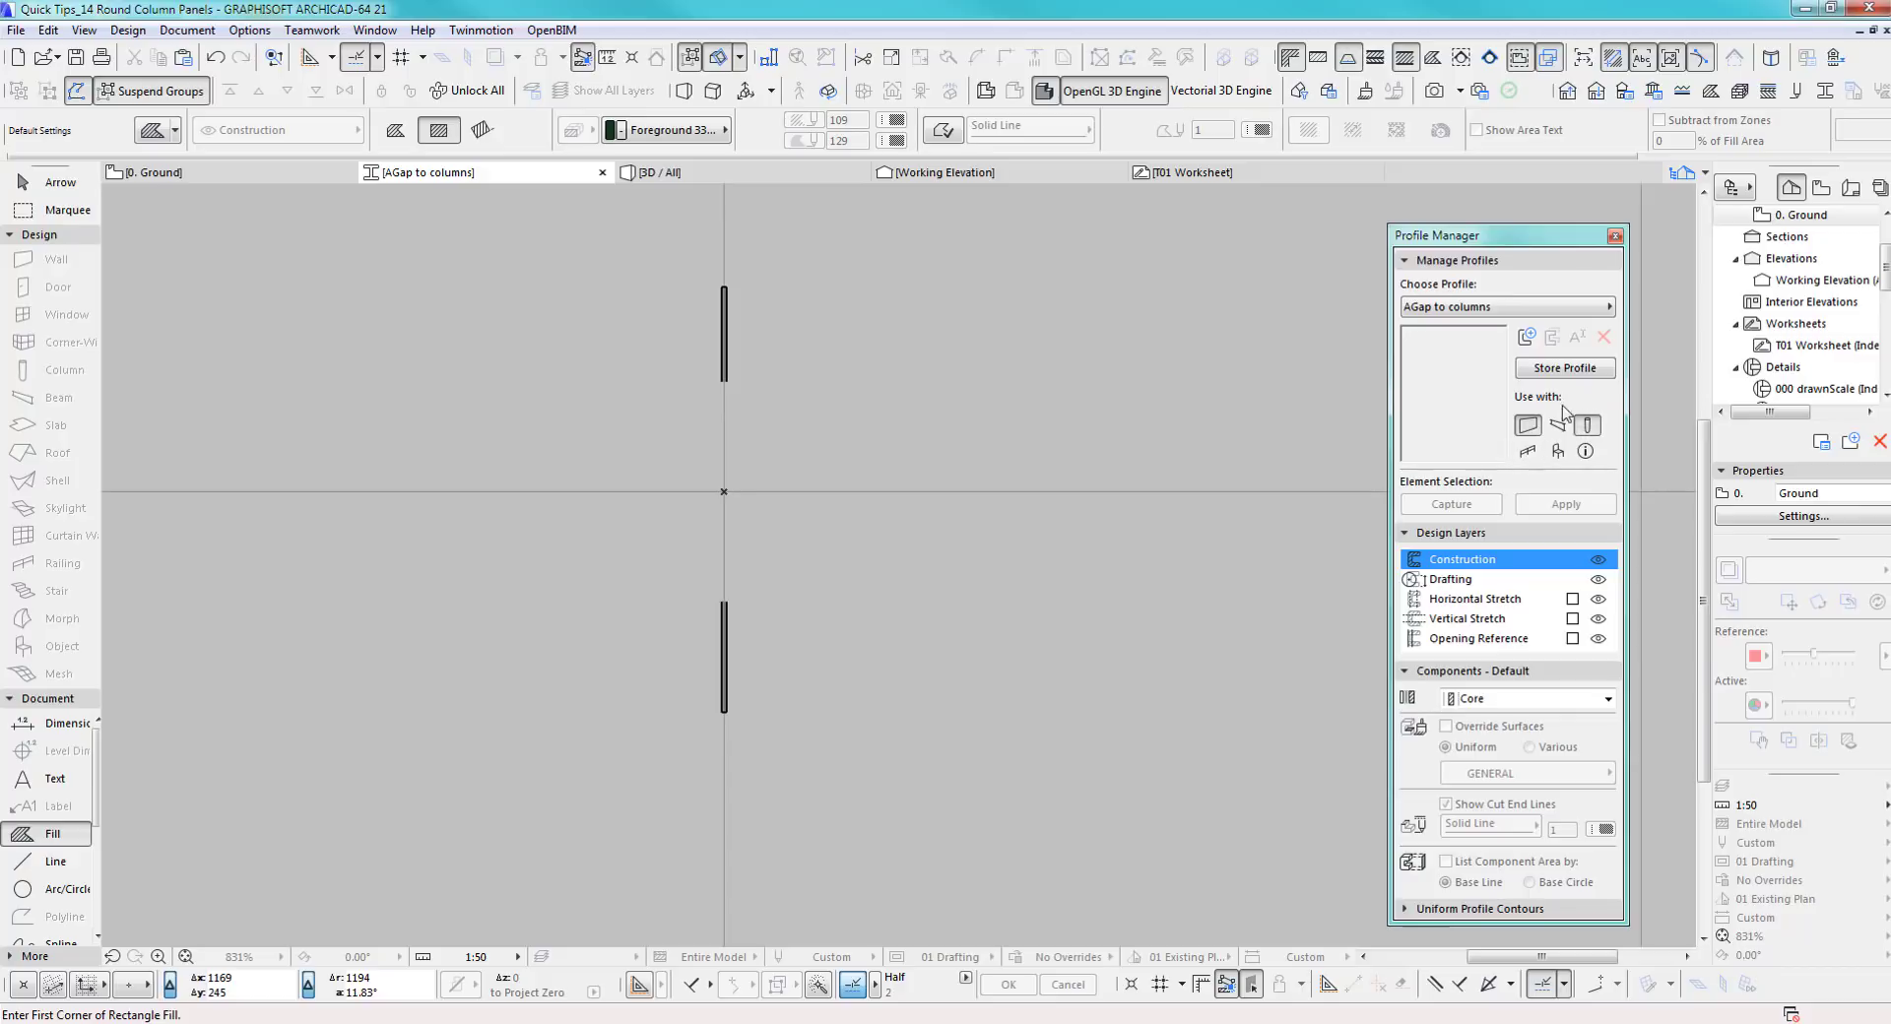
Make the profile available for columns and store it
left_click(1587, 427)
left_click(1551, 369)
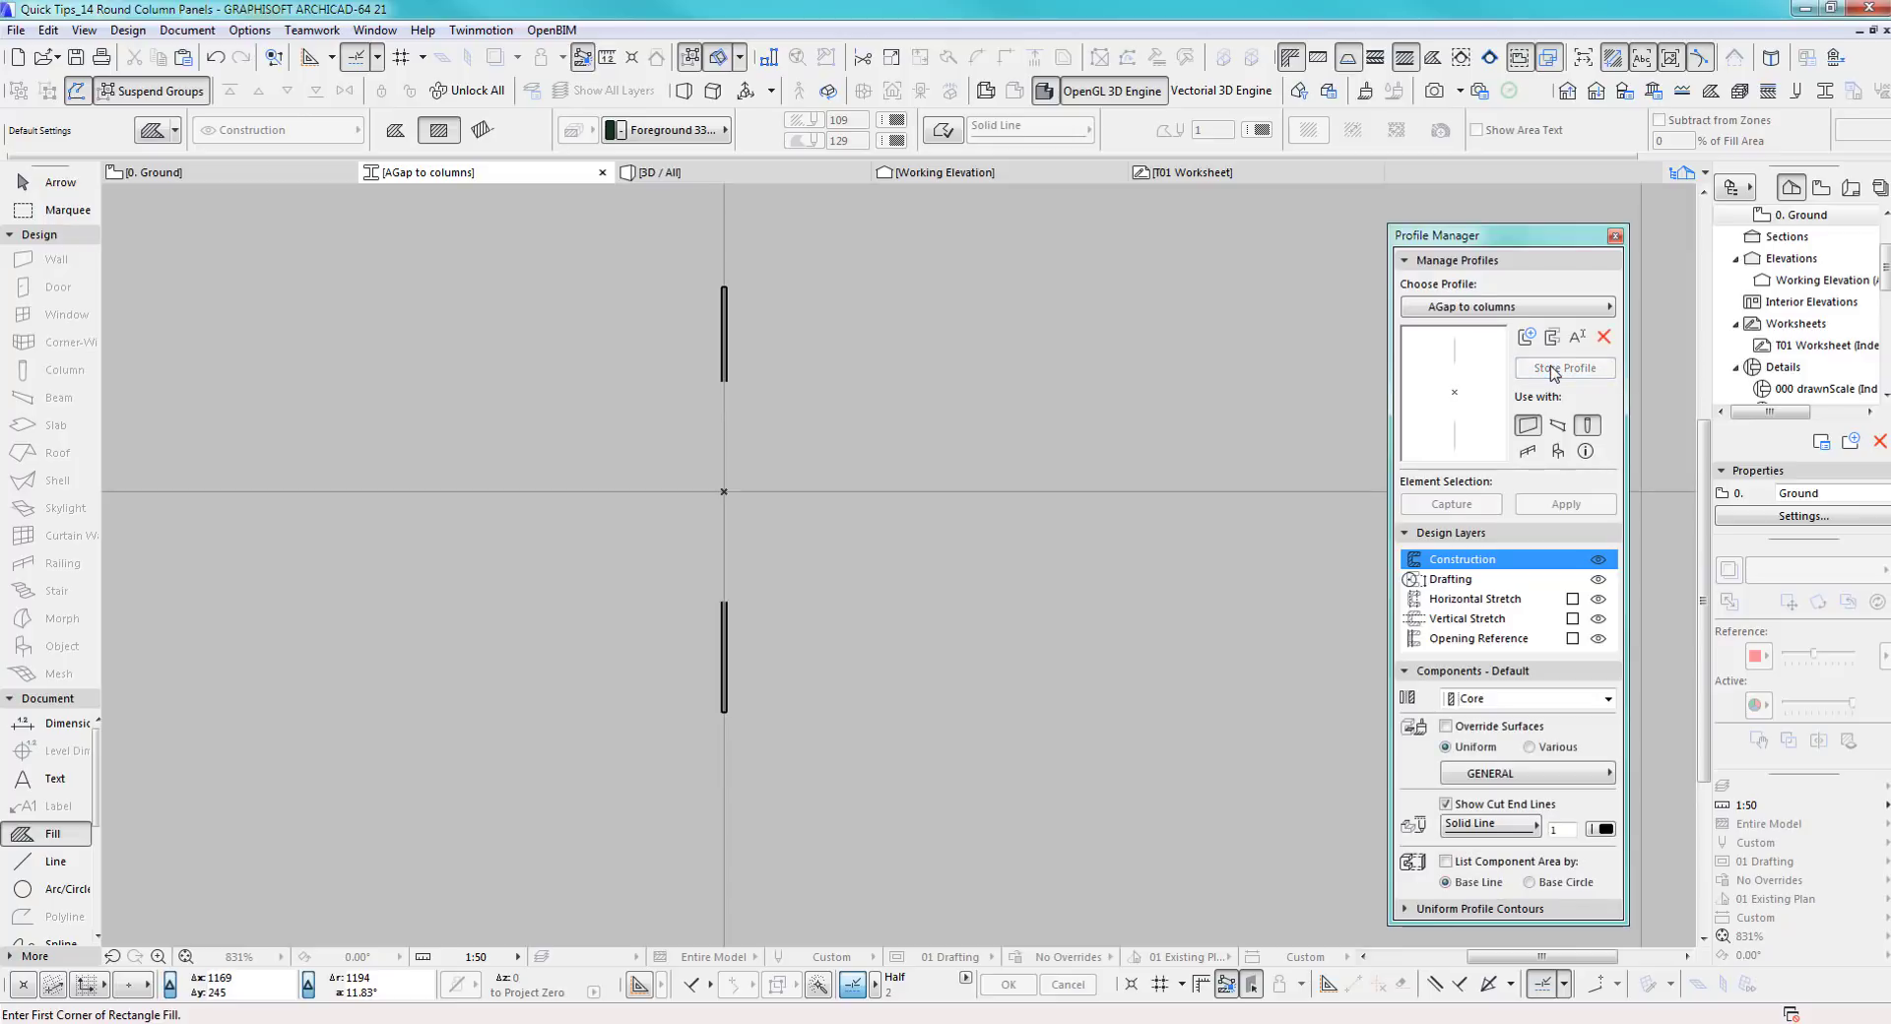
scroll(936, 484, "down", 2)
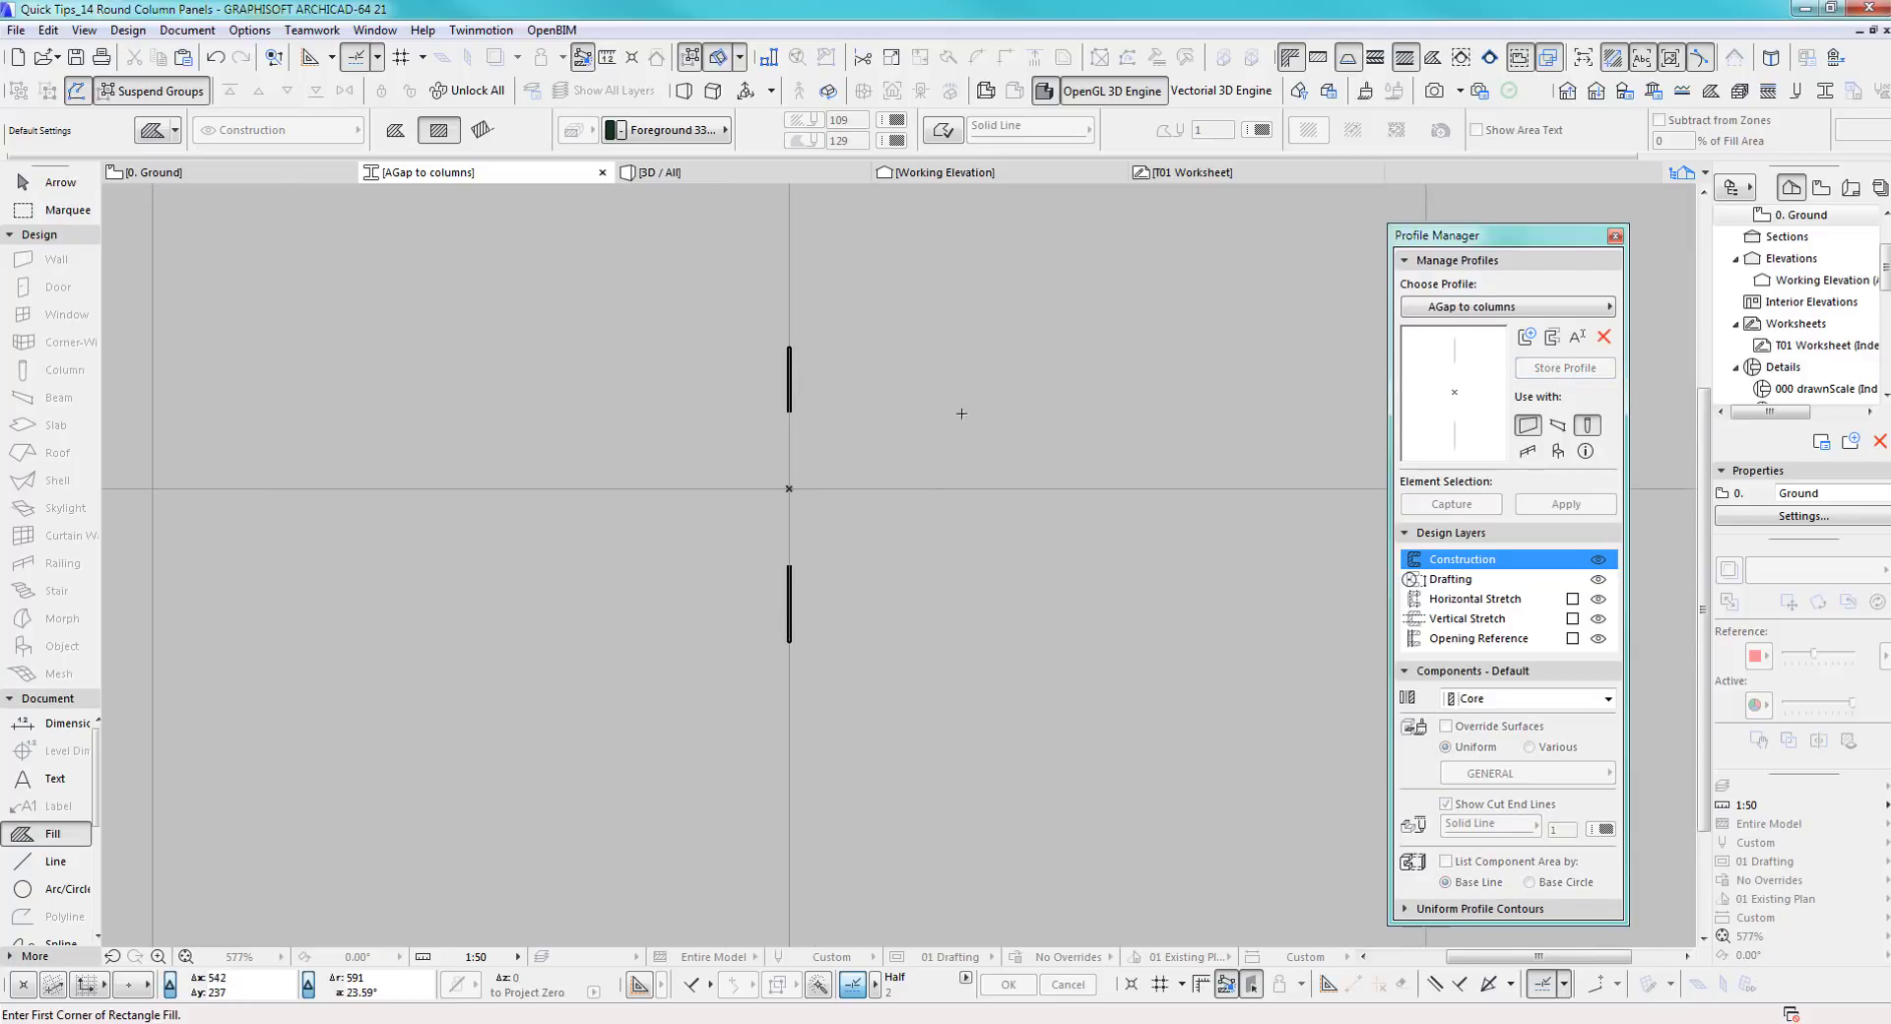
Return to the ground floor plan and set the default column structure to the AGap to columns complex profile
key("F2")
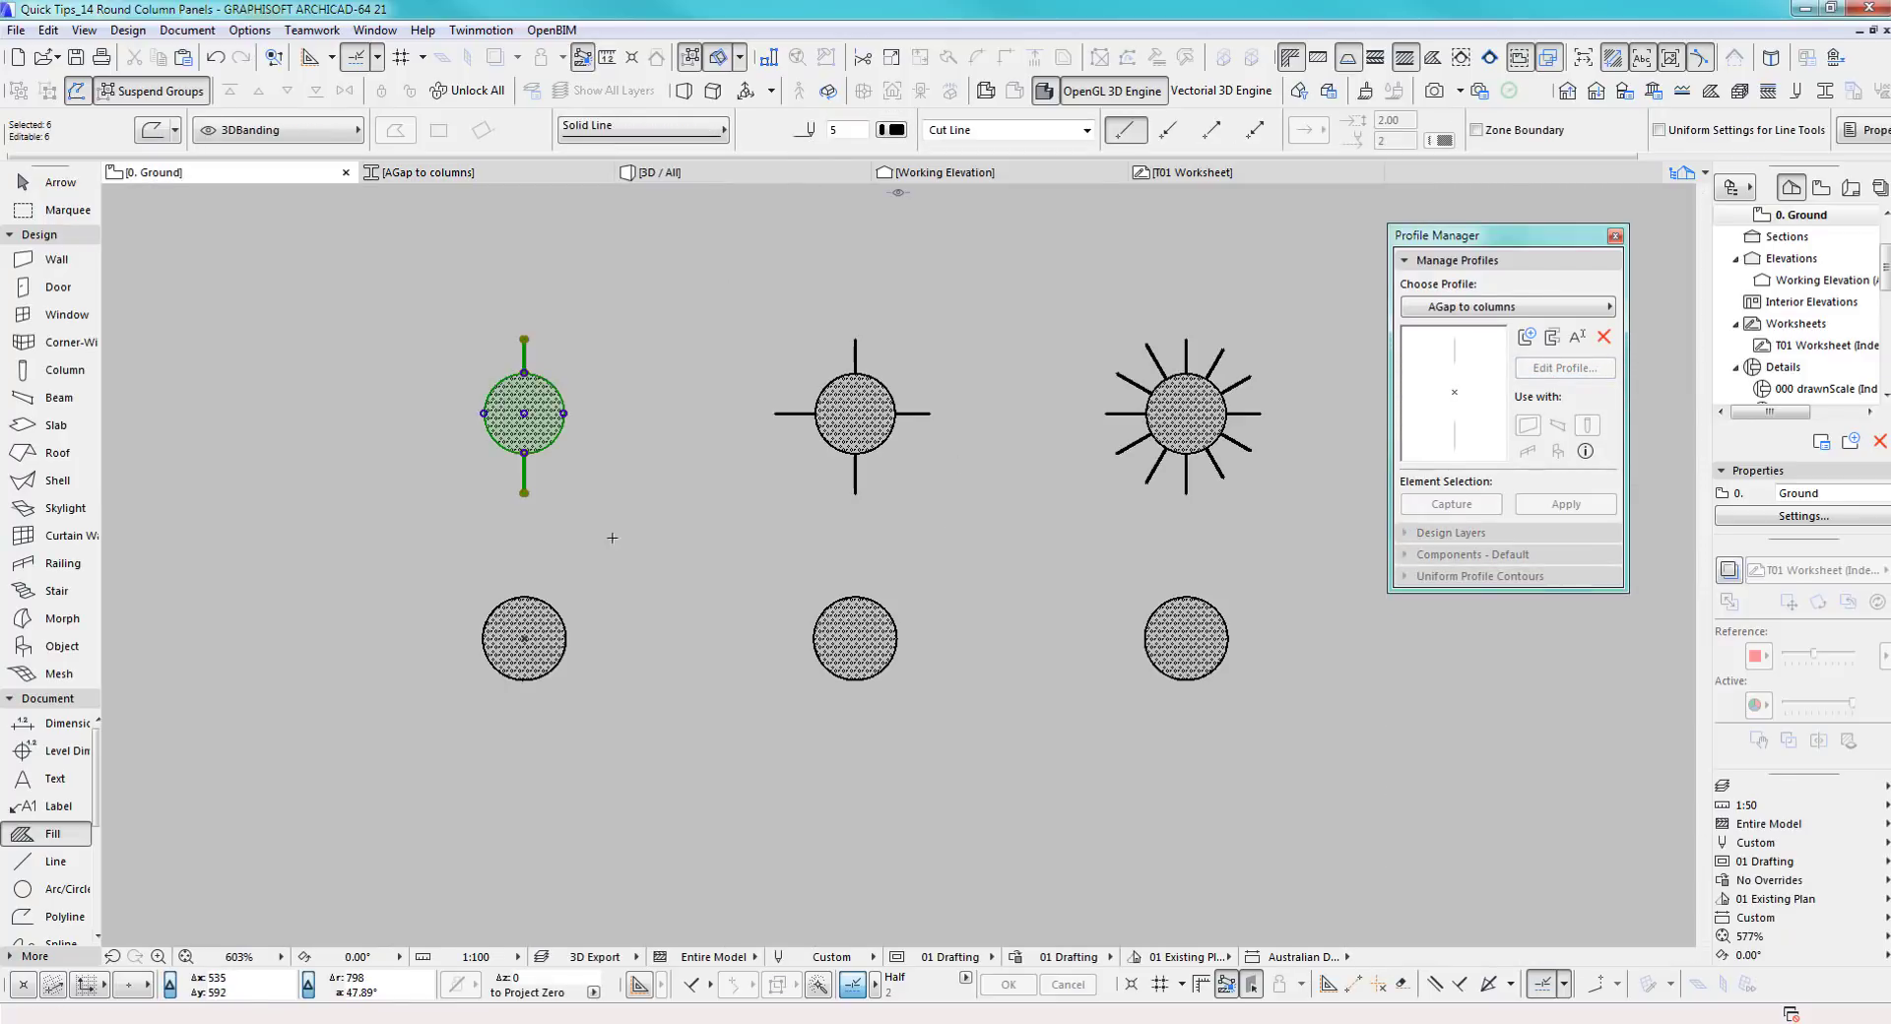
key("Escape")
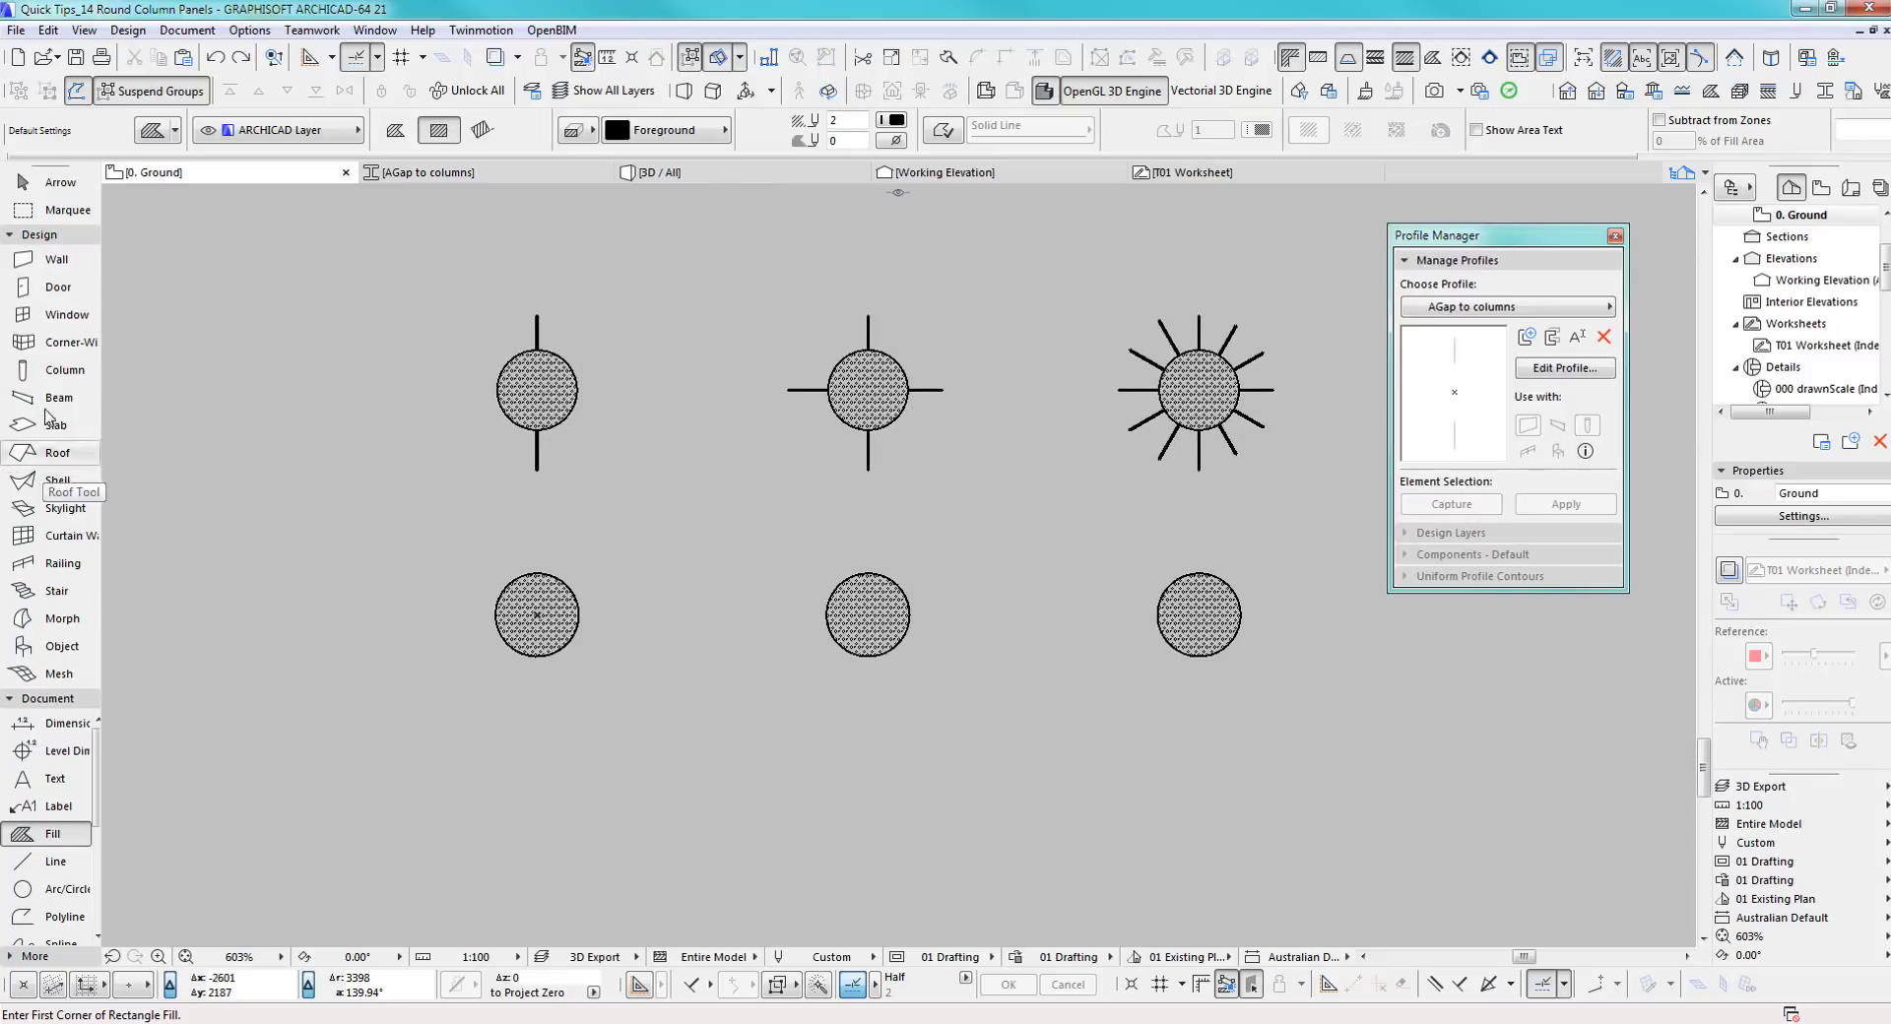
left_click(56, 379)
double_click(56, 379)
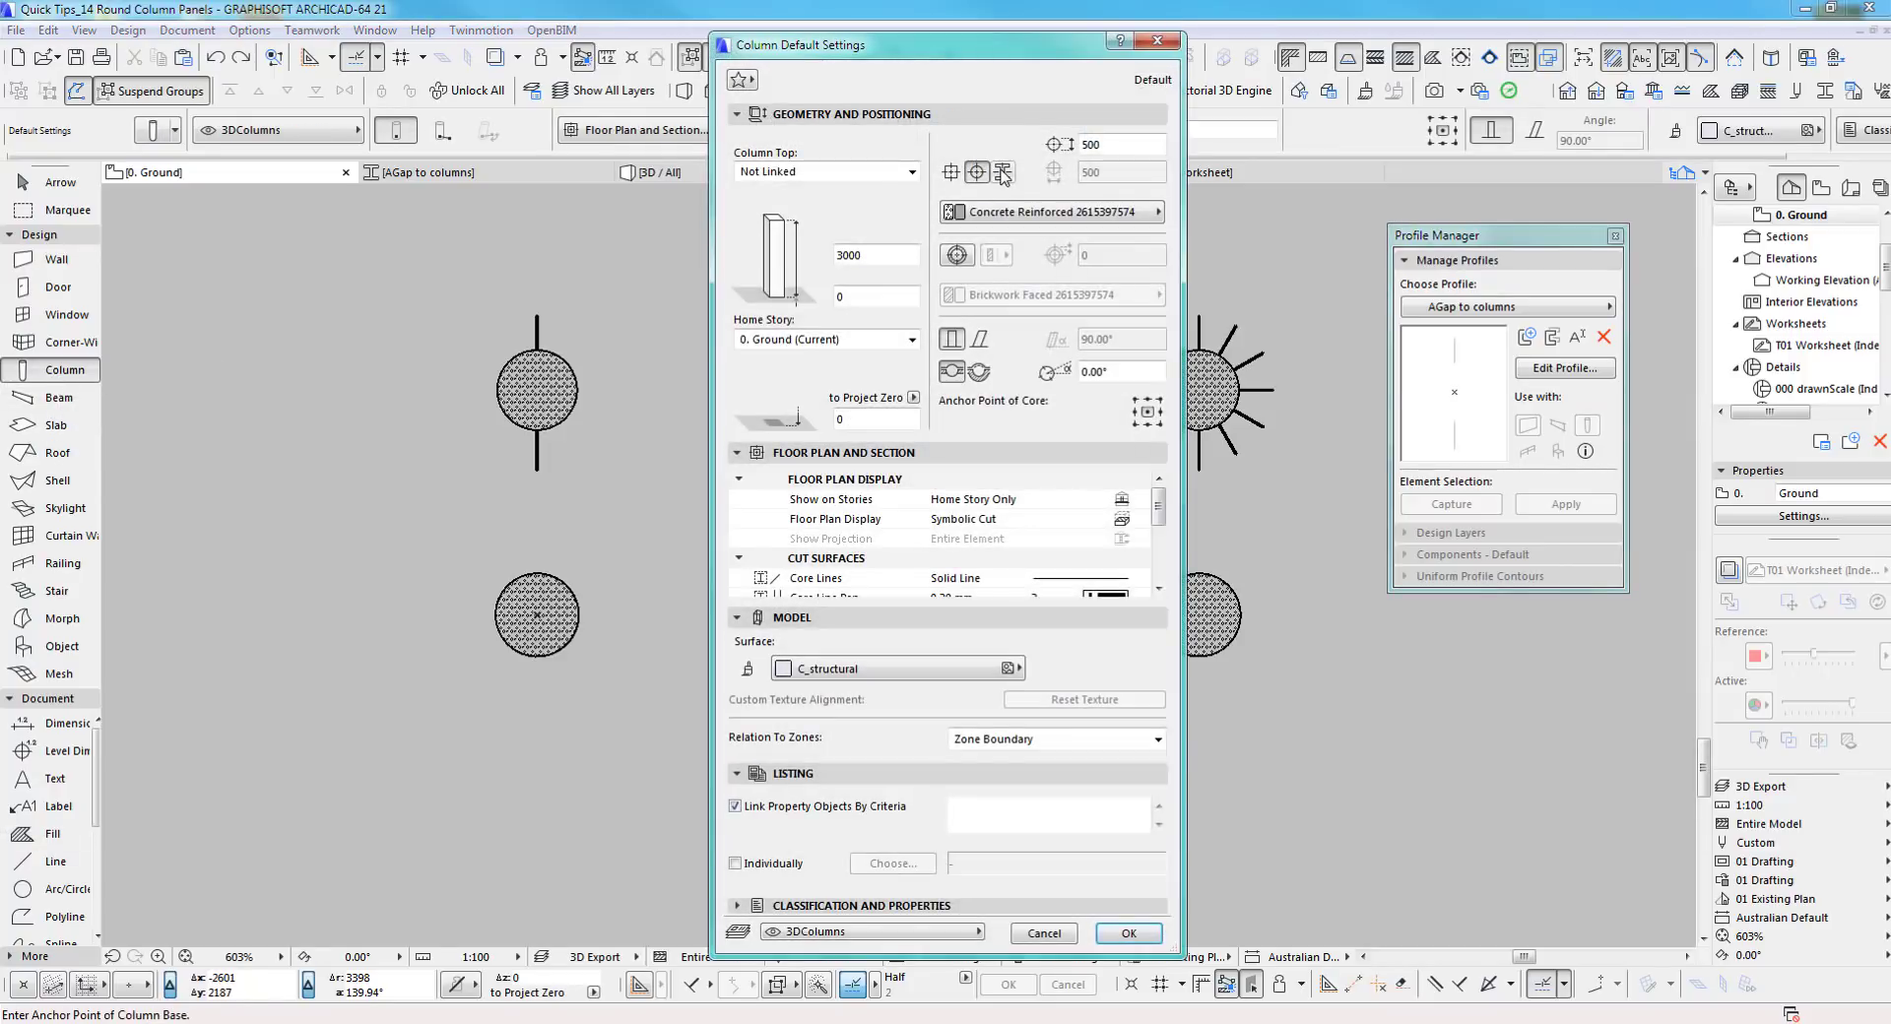
left_click(1002, 173)
left_click(984, 214)
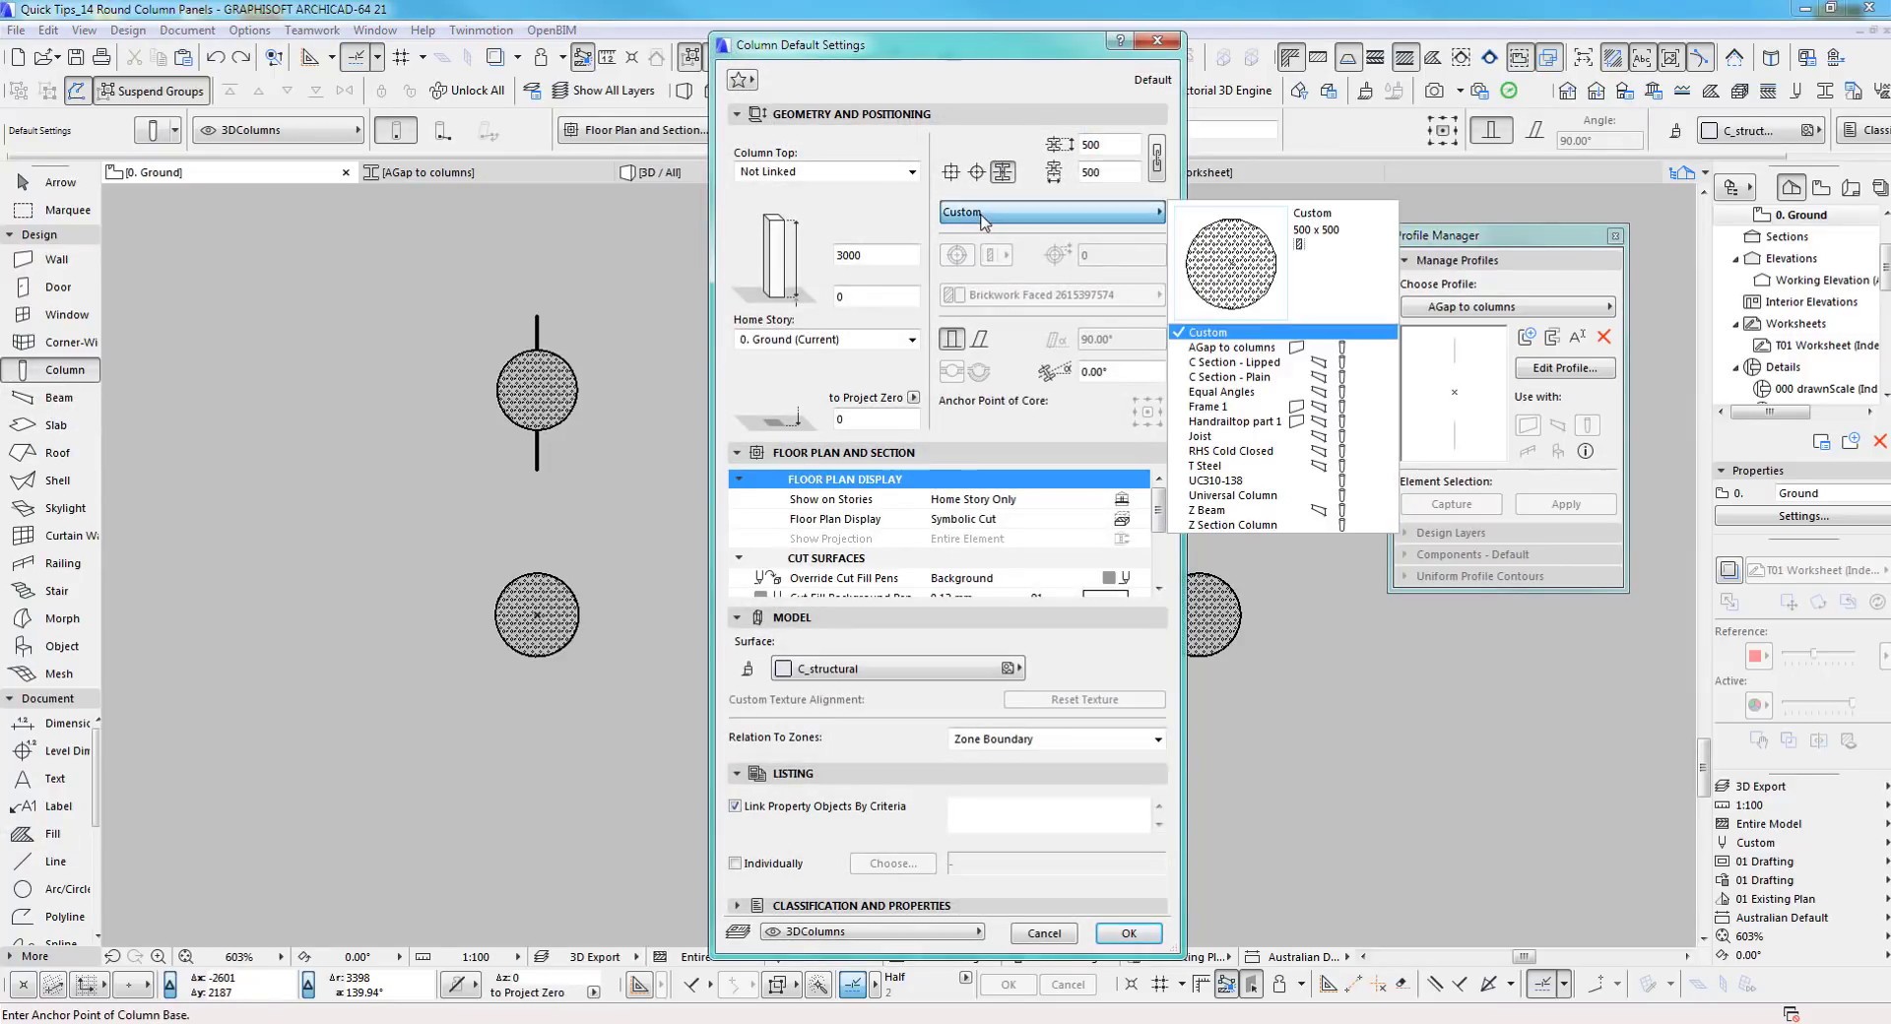
left_click(1259, 347)
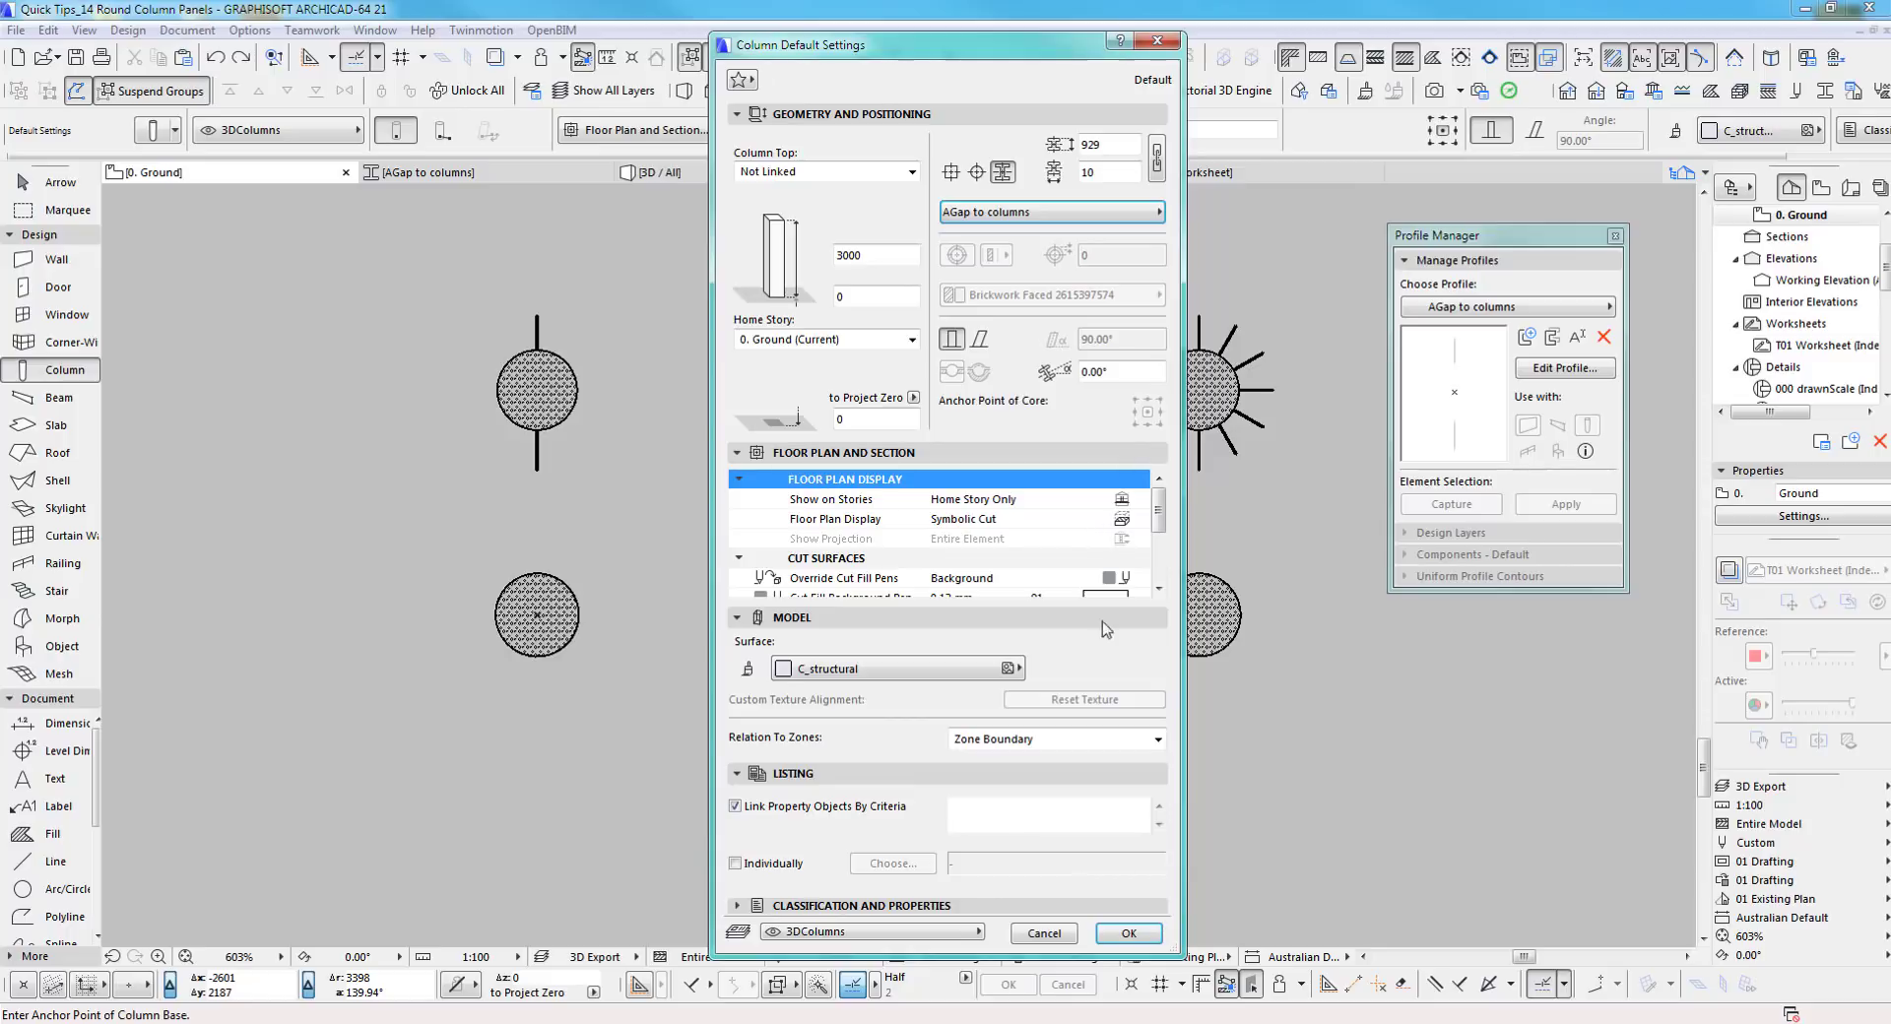
Set the default column's surface to R_PC3 and its layer to 3DBanding
left_click(1007, 670)
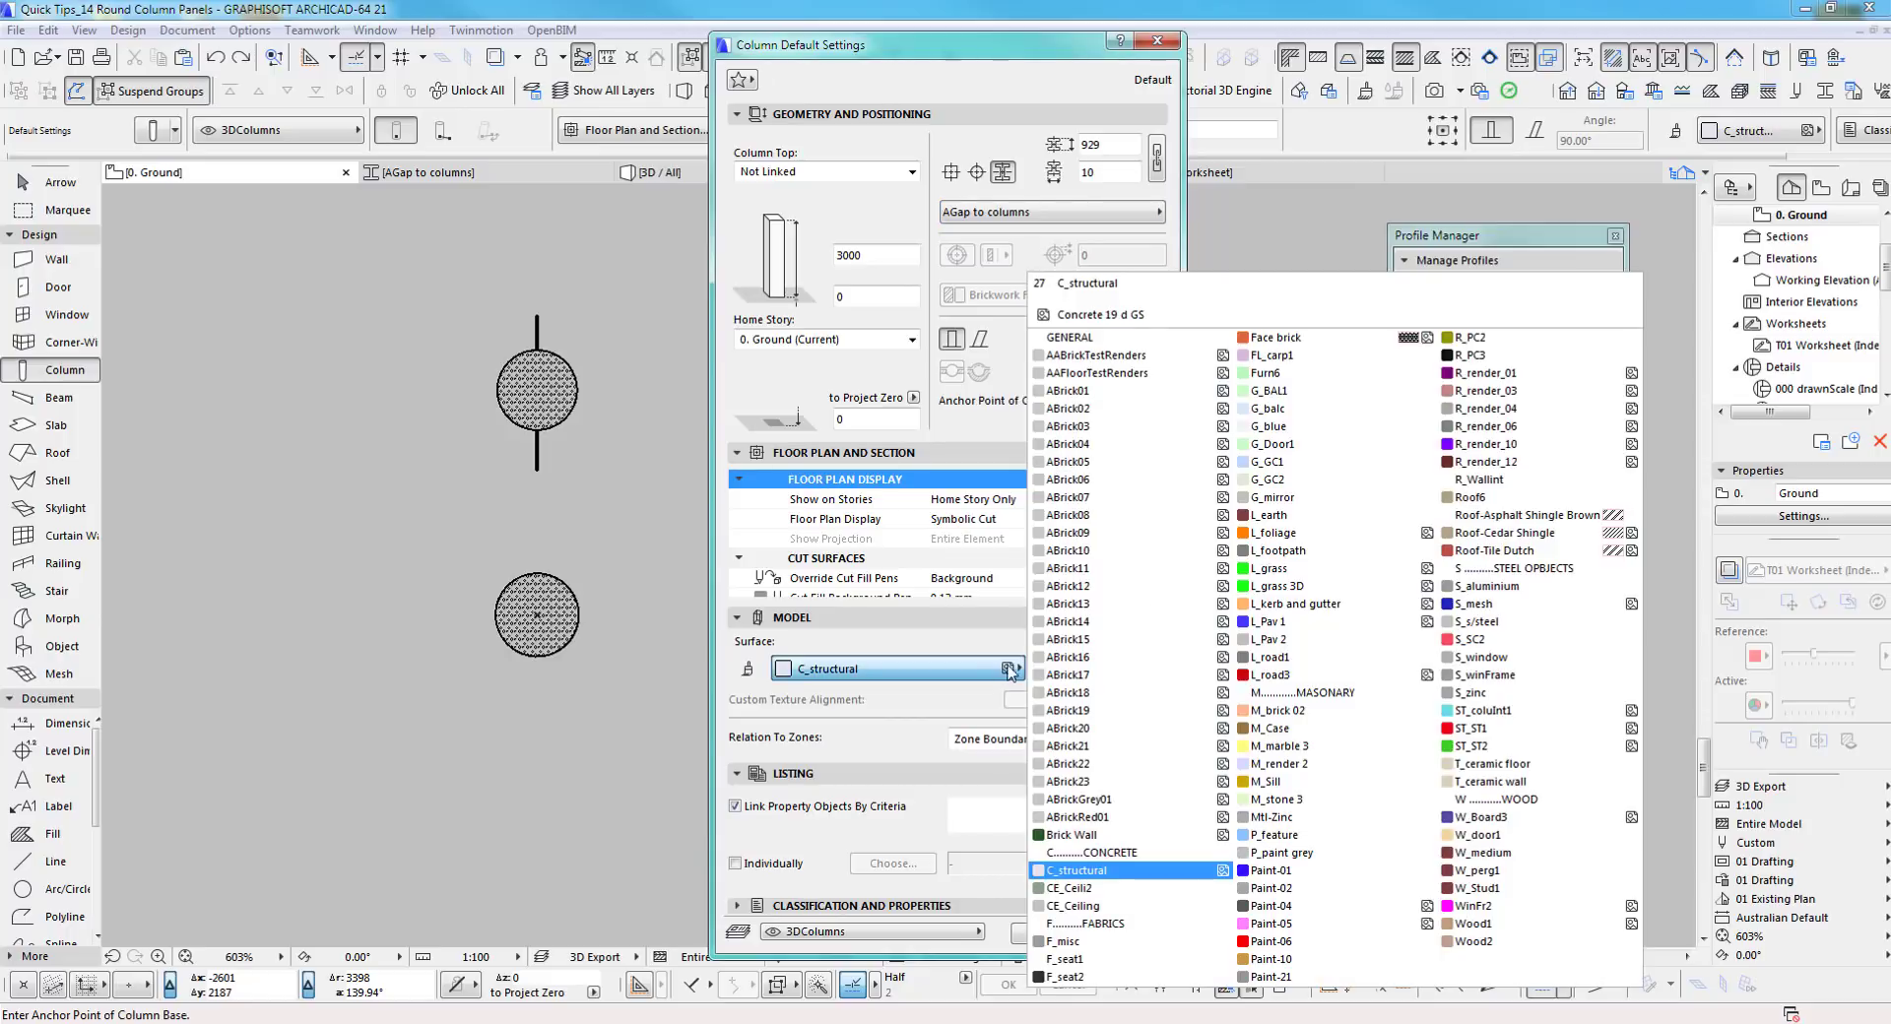
left_click(1478, 356)
left_click(962, 933)
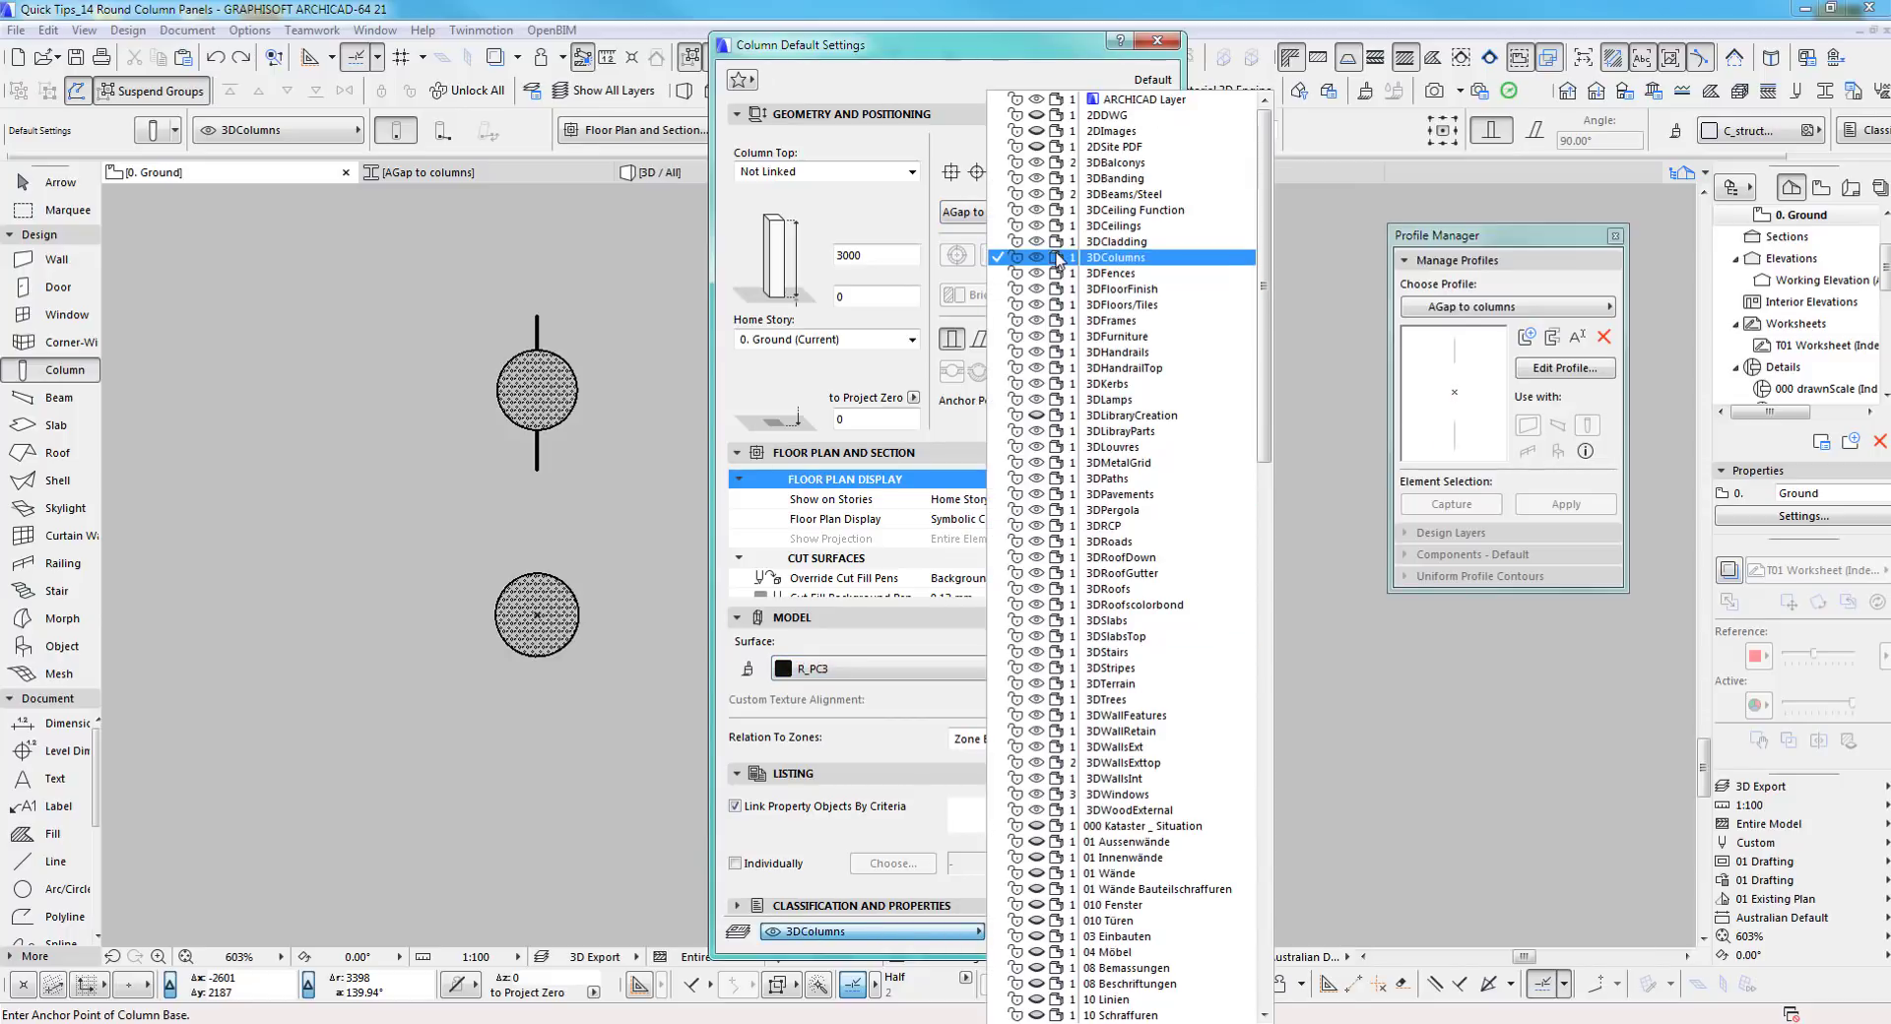
left_click(1108, 178)
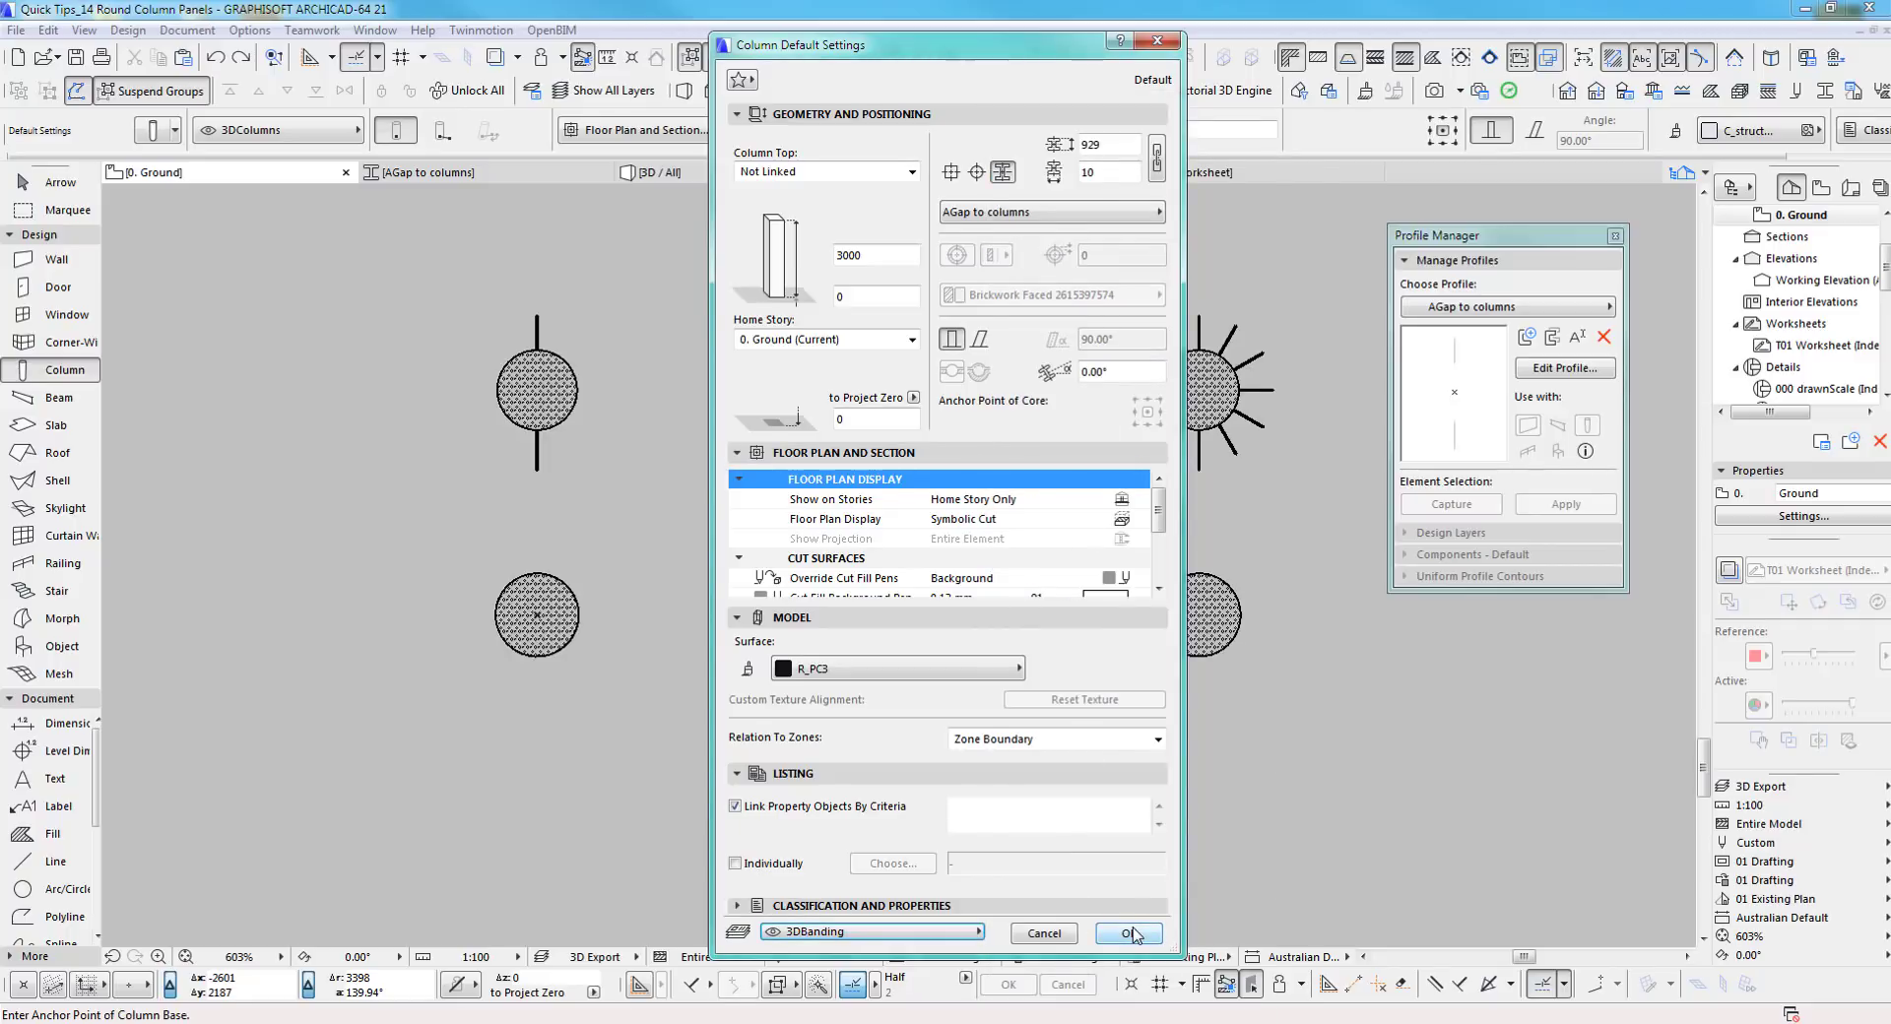
left_click(1130, 932)
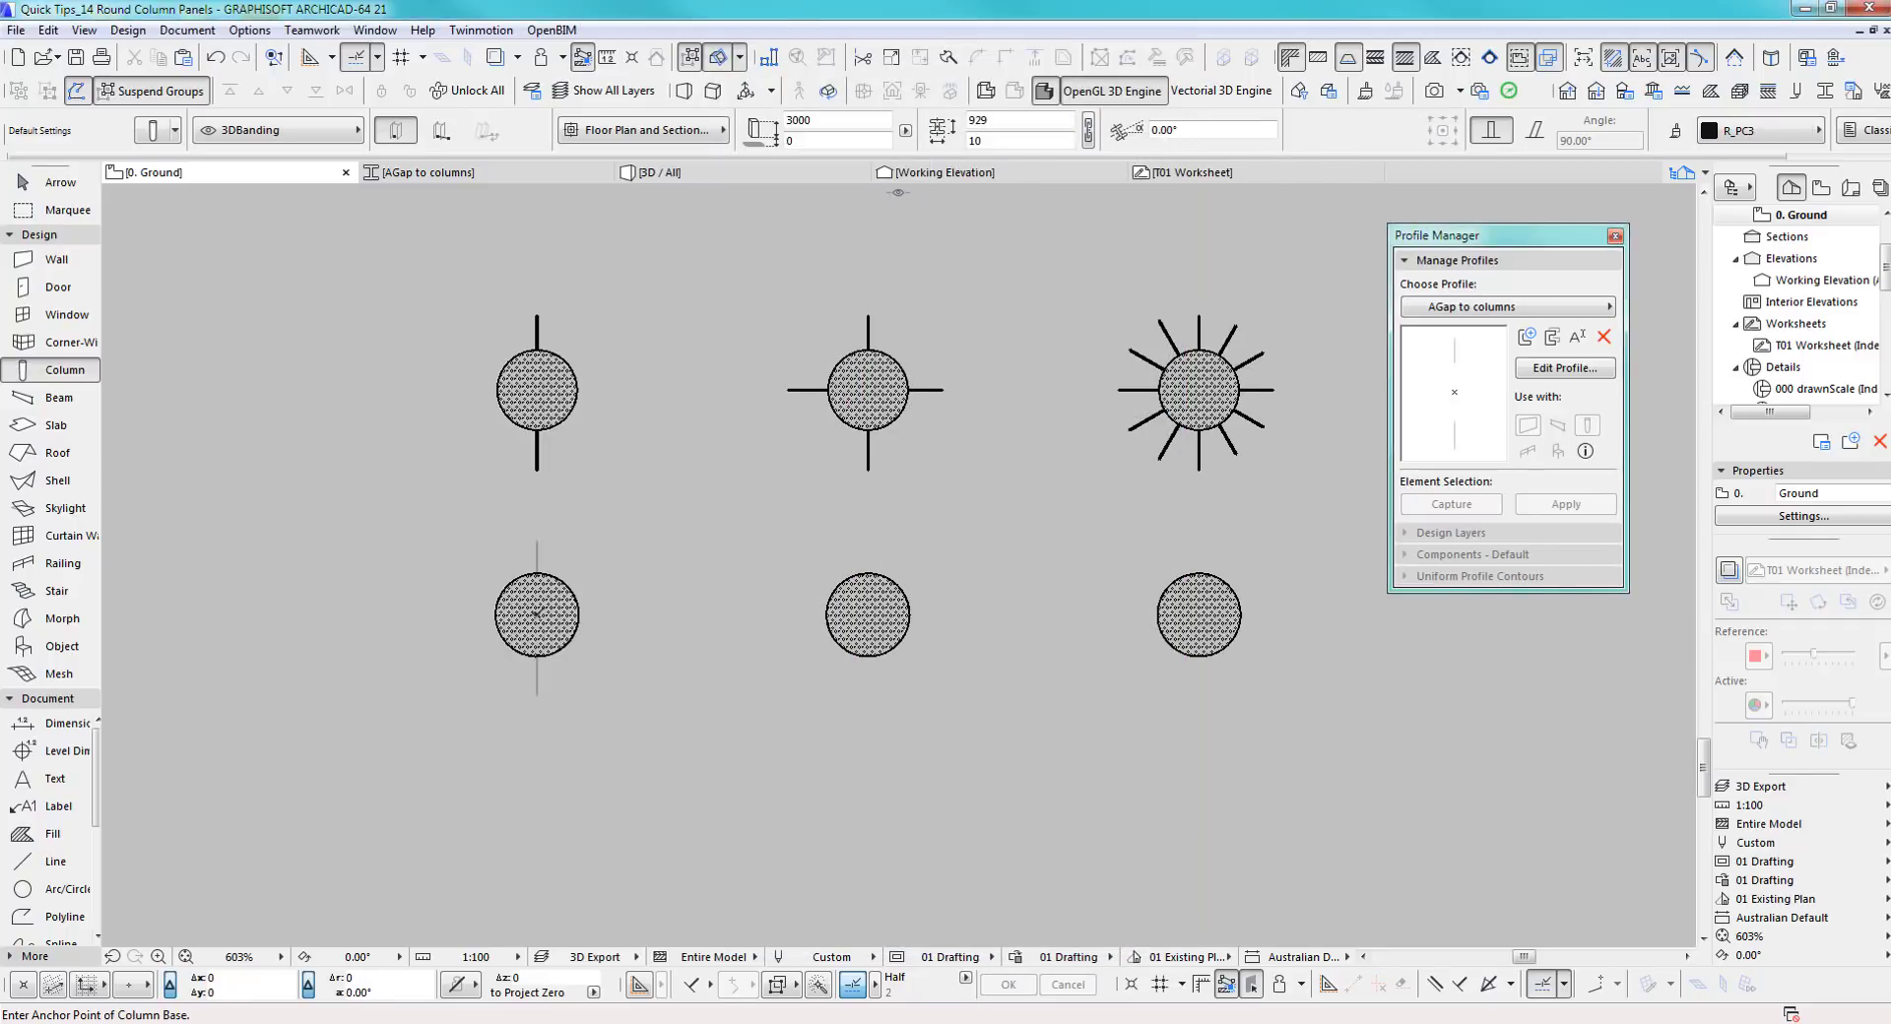
Place the profiled gap column at the center of the first round column in the lower row
scroll(574, 671, "up", 3)
middle_click_drag(481, 578, 646, 611)
left_click(46, 180)
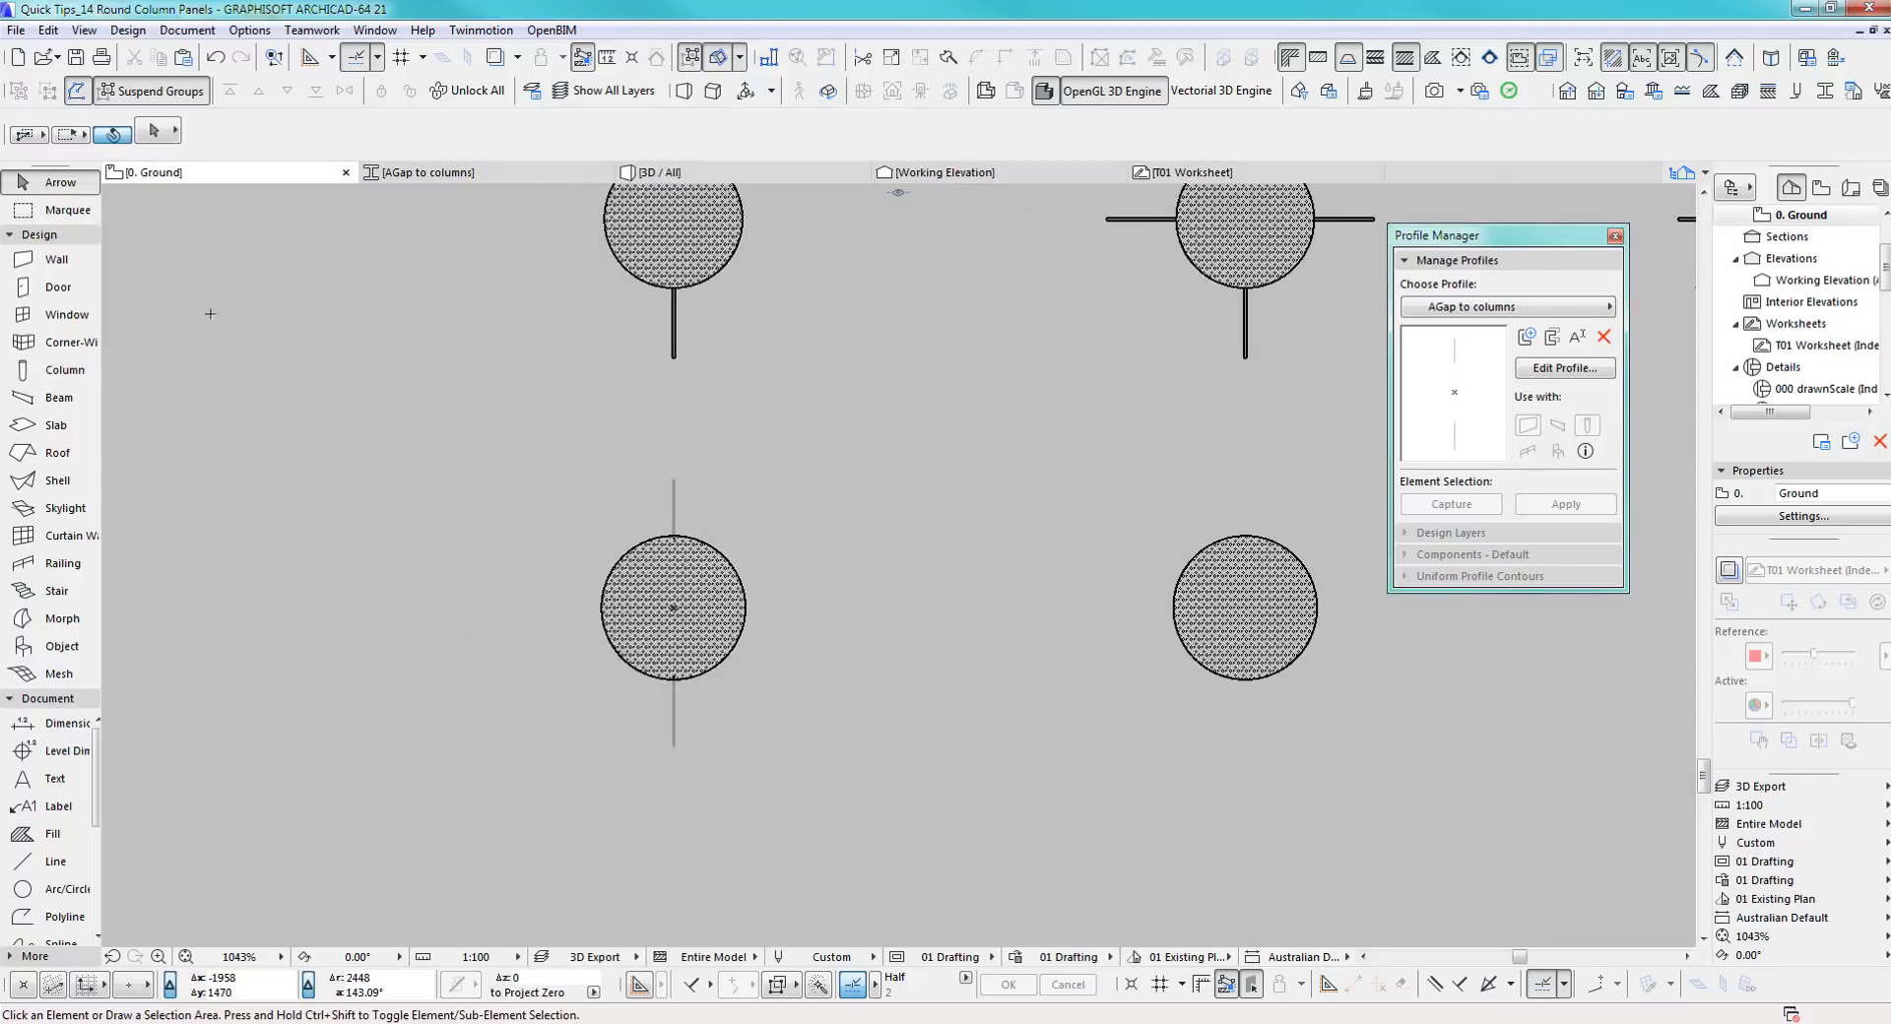
Show only the first lower column and its gap column in 3D and inspect how the strips meet the shaft
left_click_drag(500, 523, 796, 718)
left_click(525, 418)
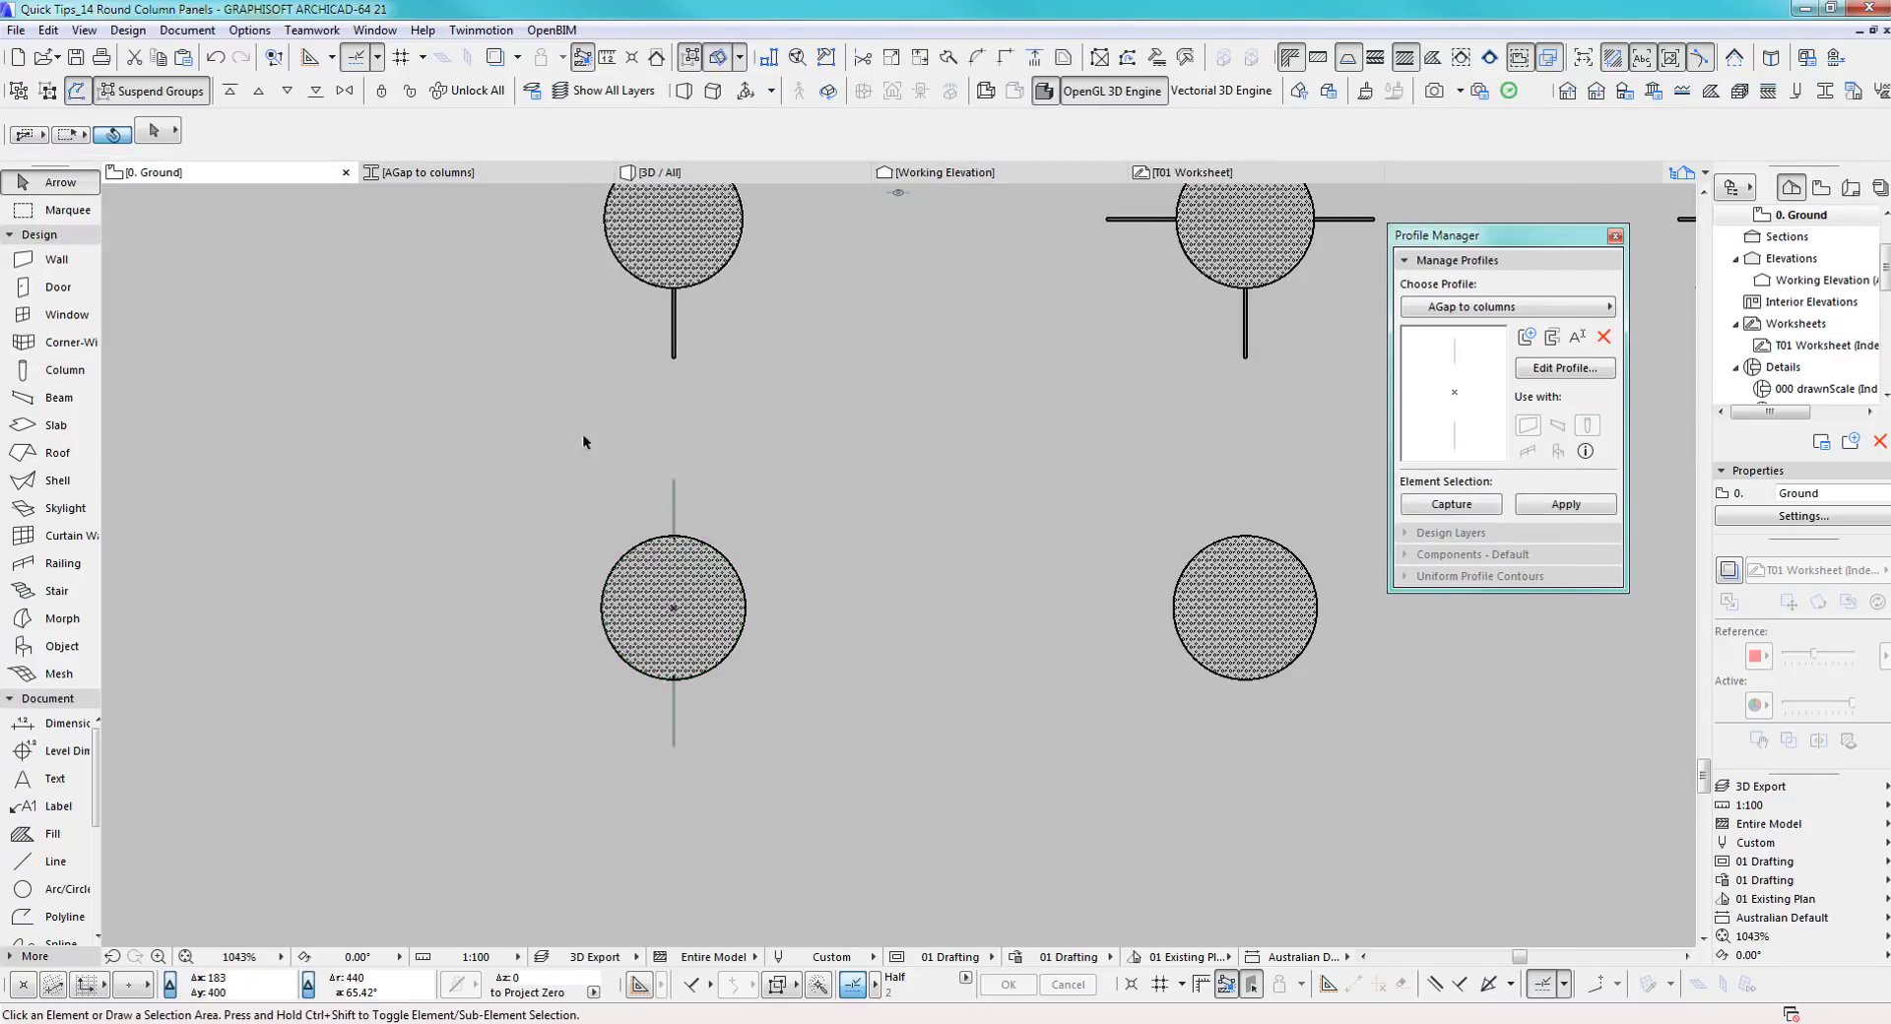
left_click_drag(495, 409, 836, 843)
key("F5")
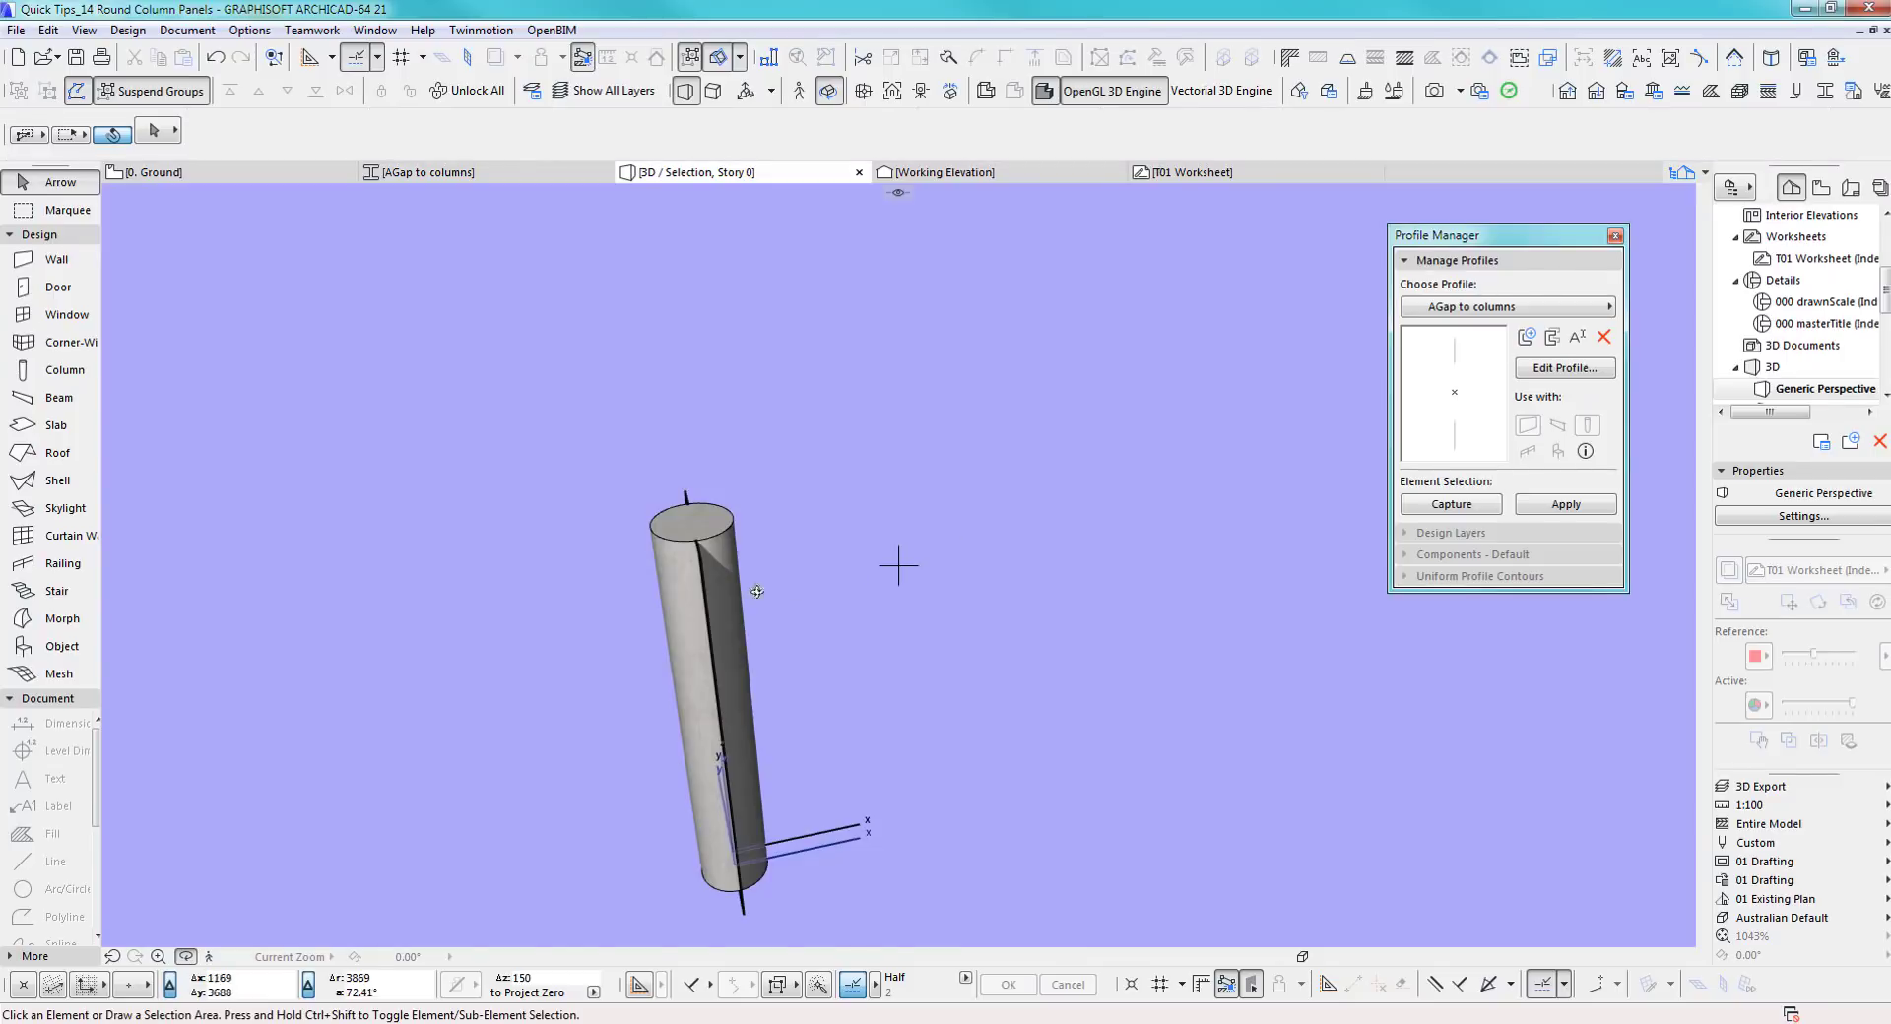
scroll(749, 593, "up", 4)
left_click_drag(608, 599, 871, 663)
middle_click_drag(872, 663, 809, 441, "shift")
scroll(835, 370, "up", 1)
middle_click_drag(835, 370, 835, 355)
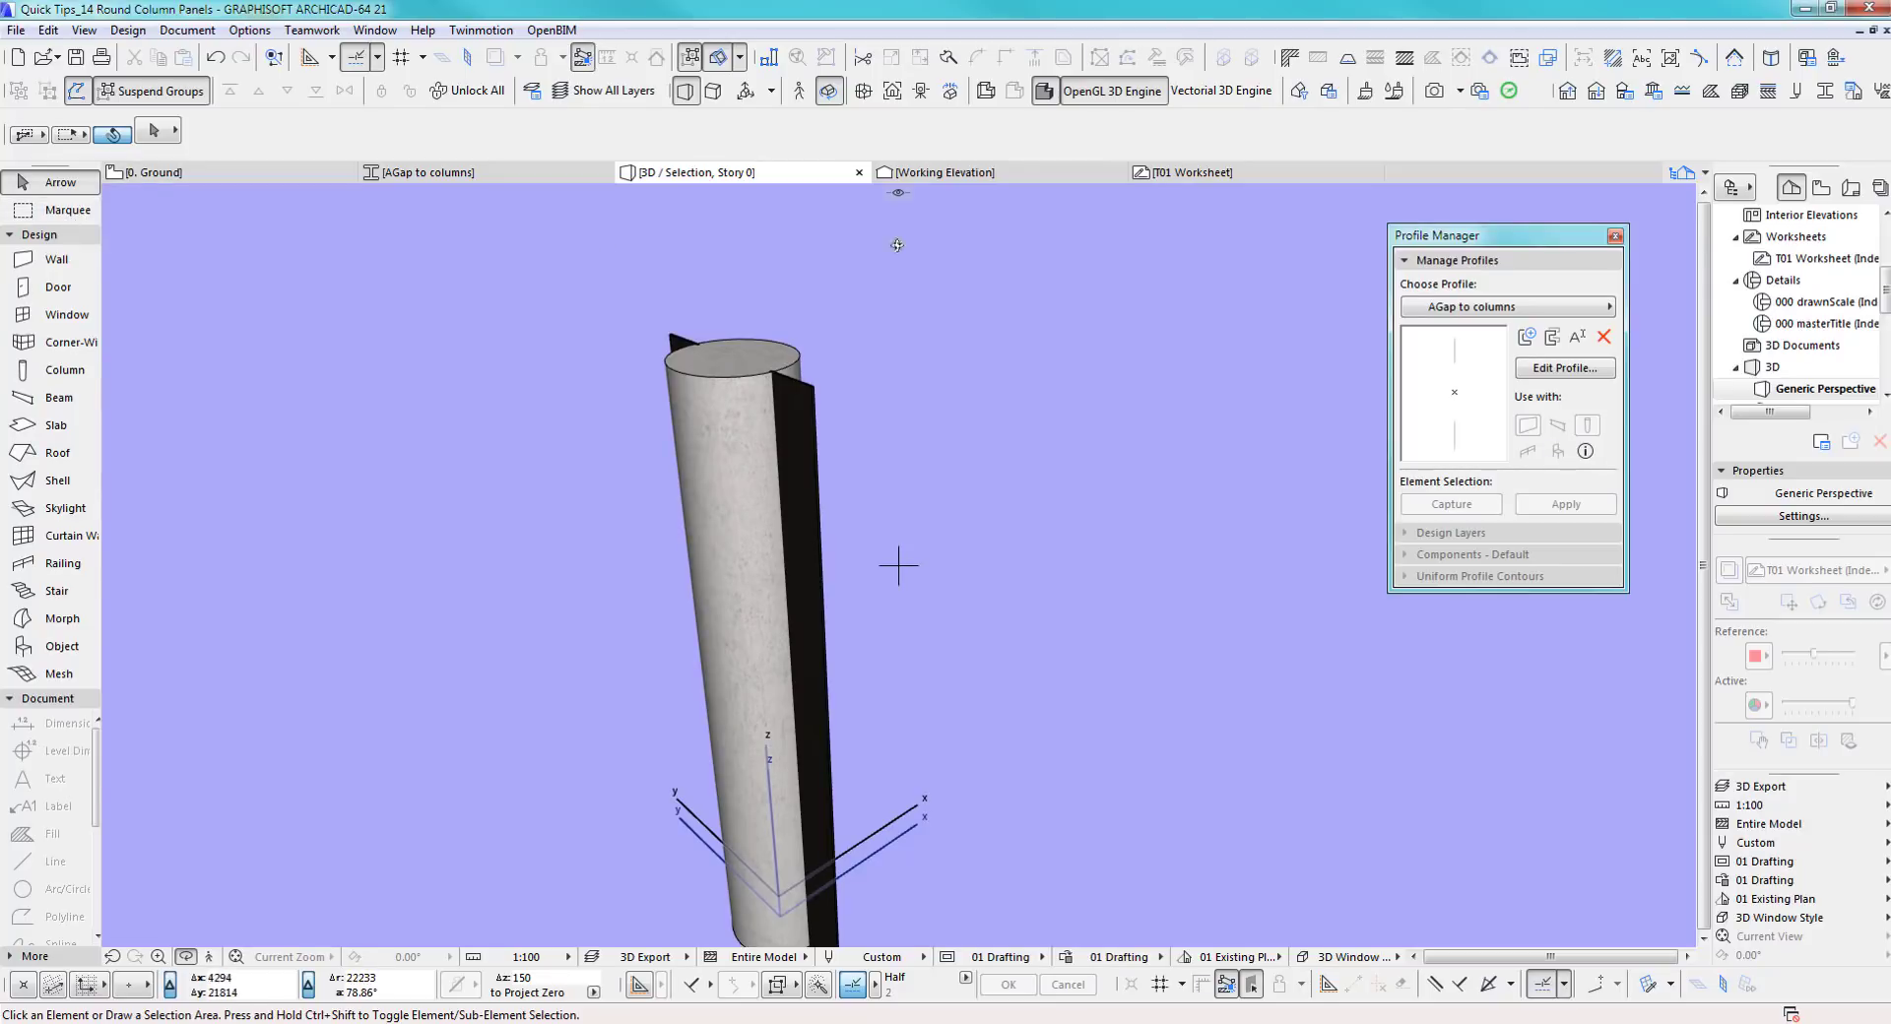
Start Solid Element Operations with the round column as the target and the profiled gap column as the operator
left_click(85, 31)
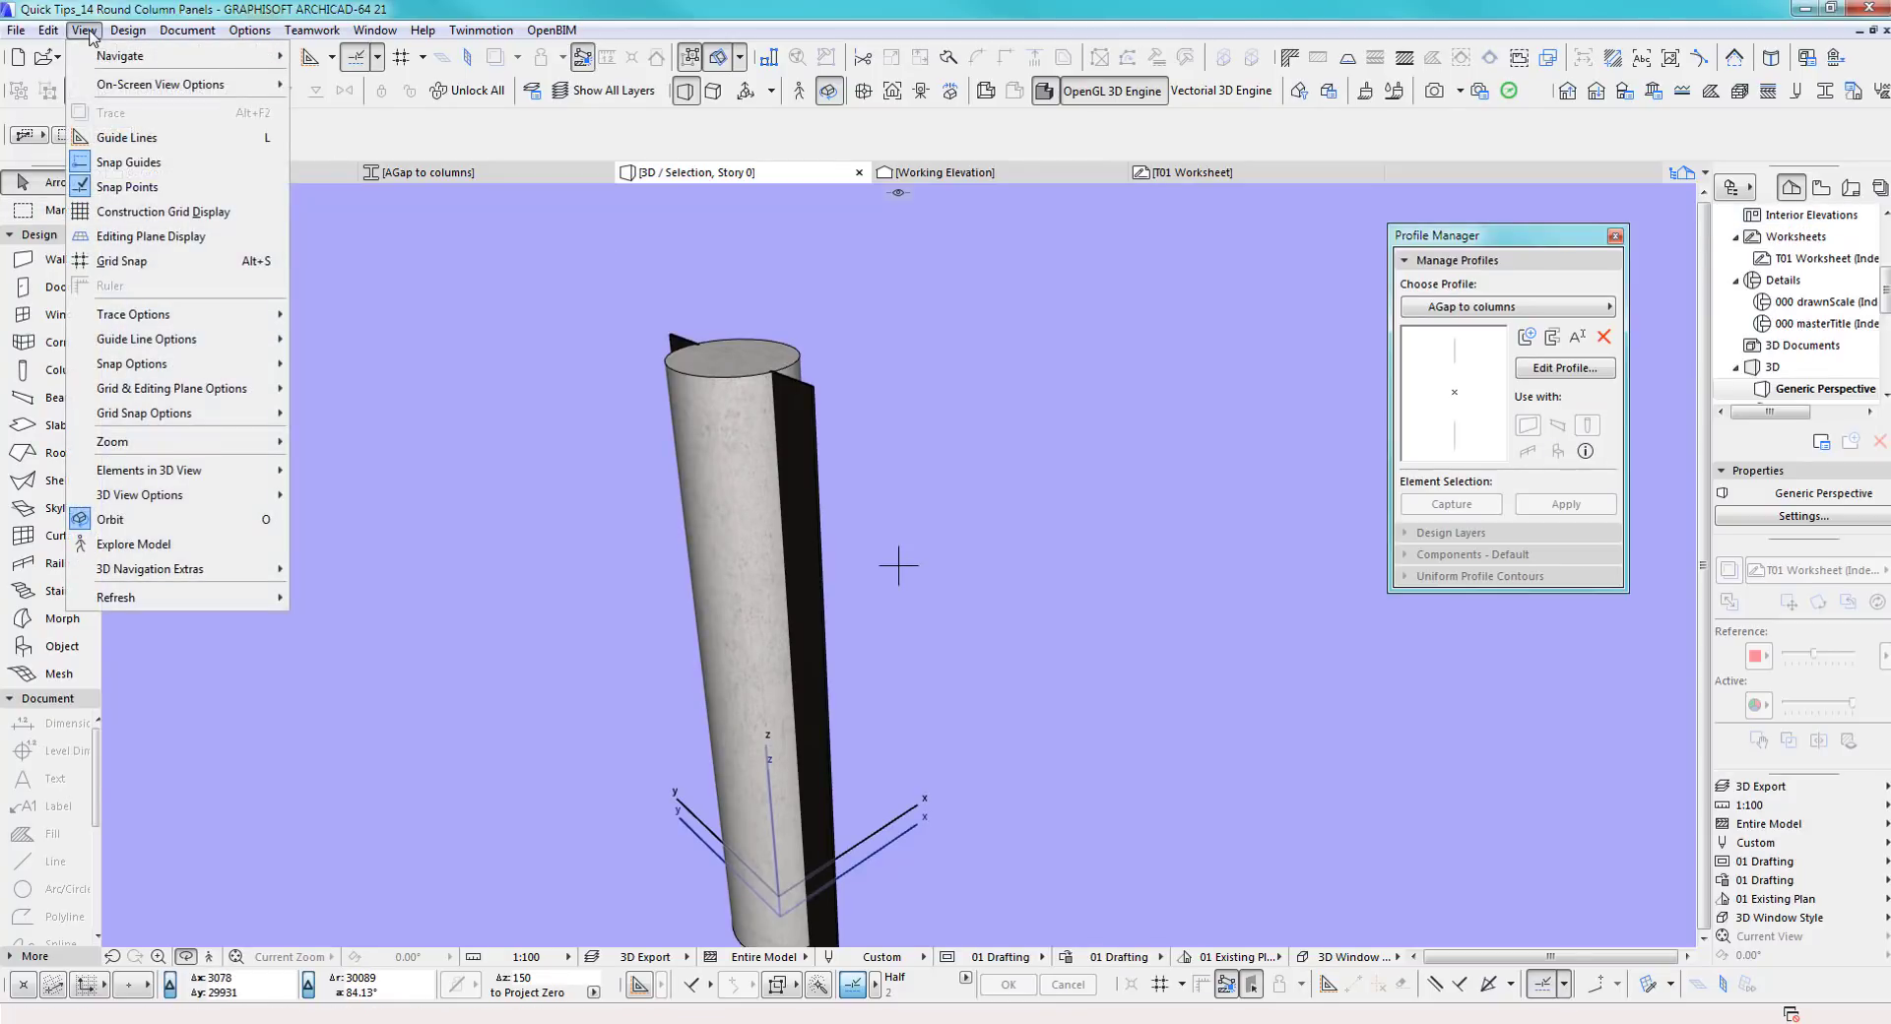
left_click(172, 260)
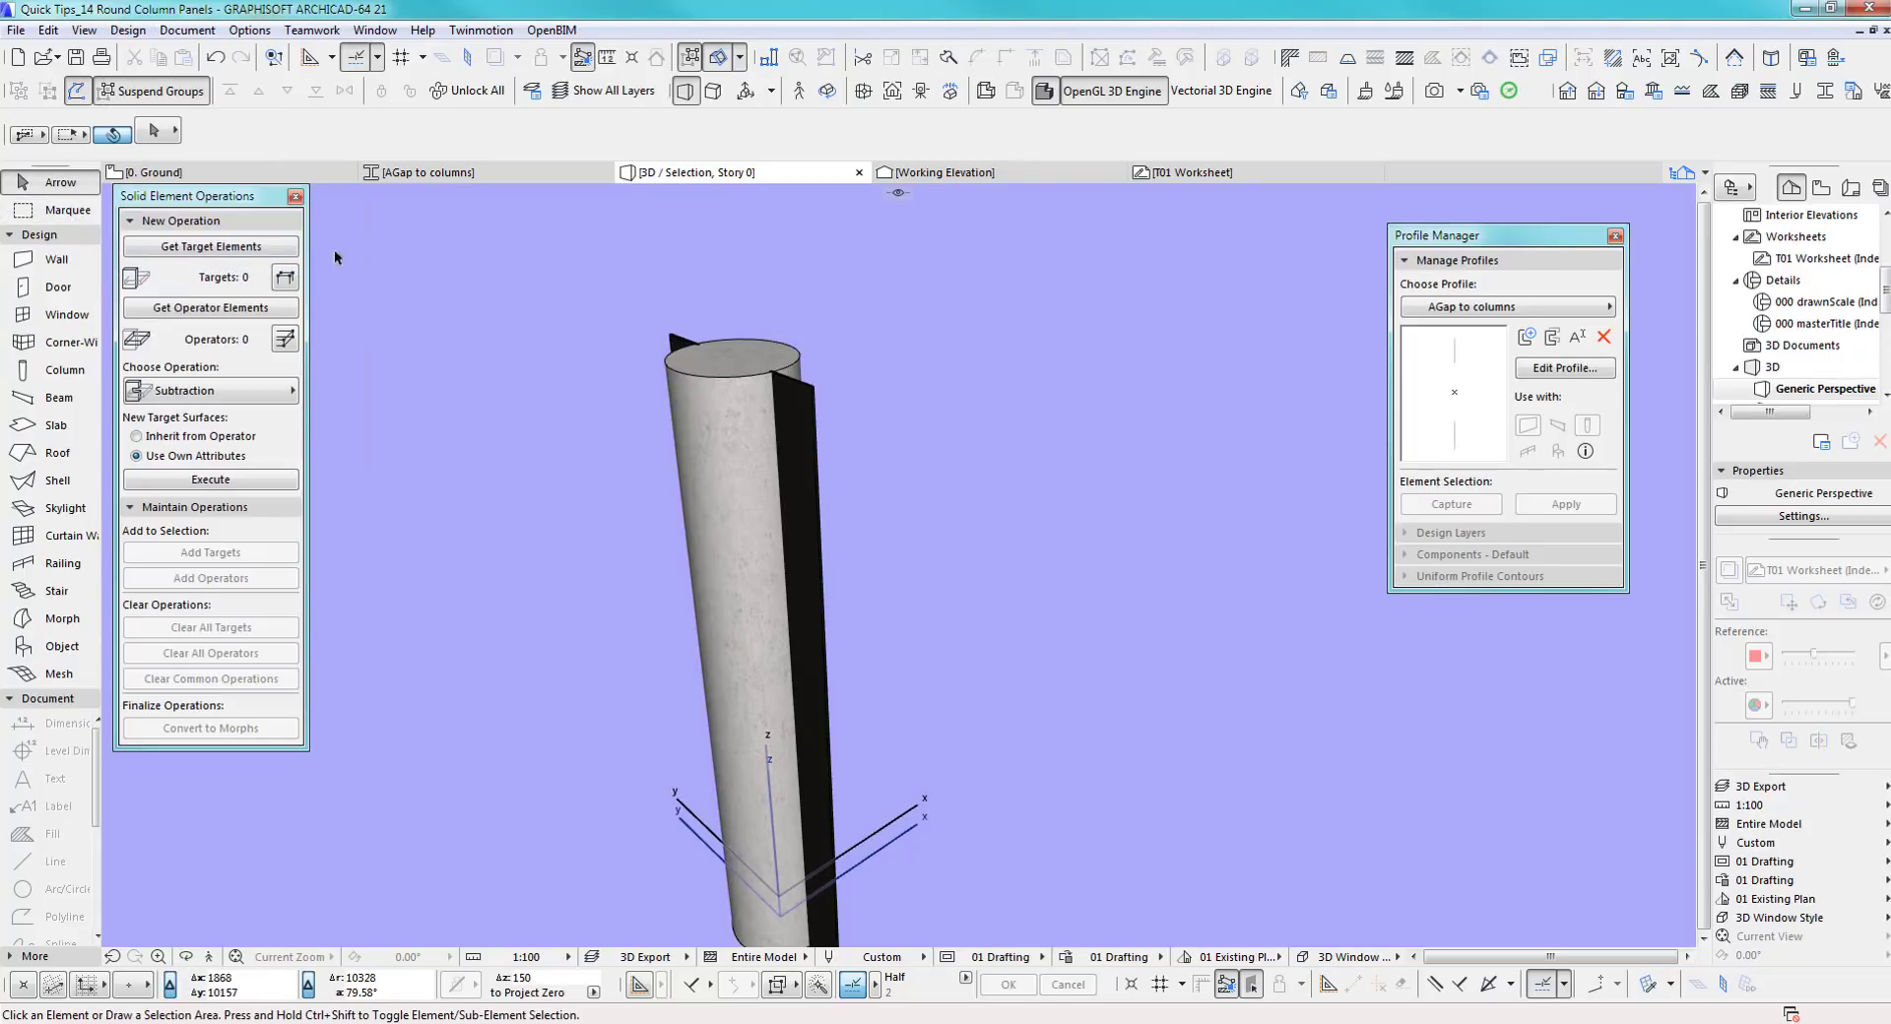
left_click(703, 419)
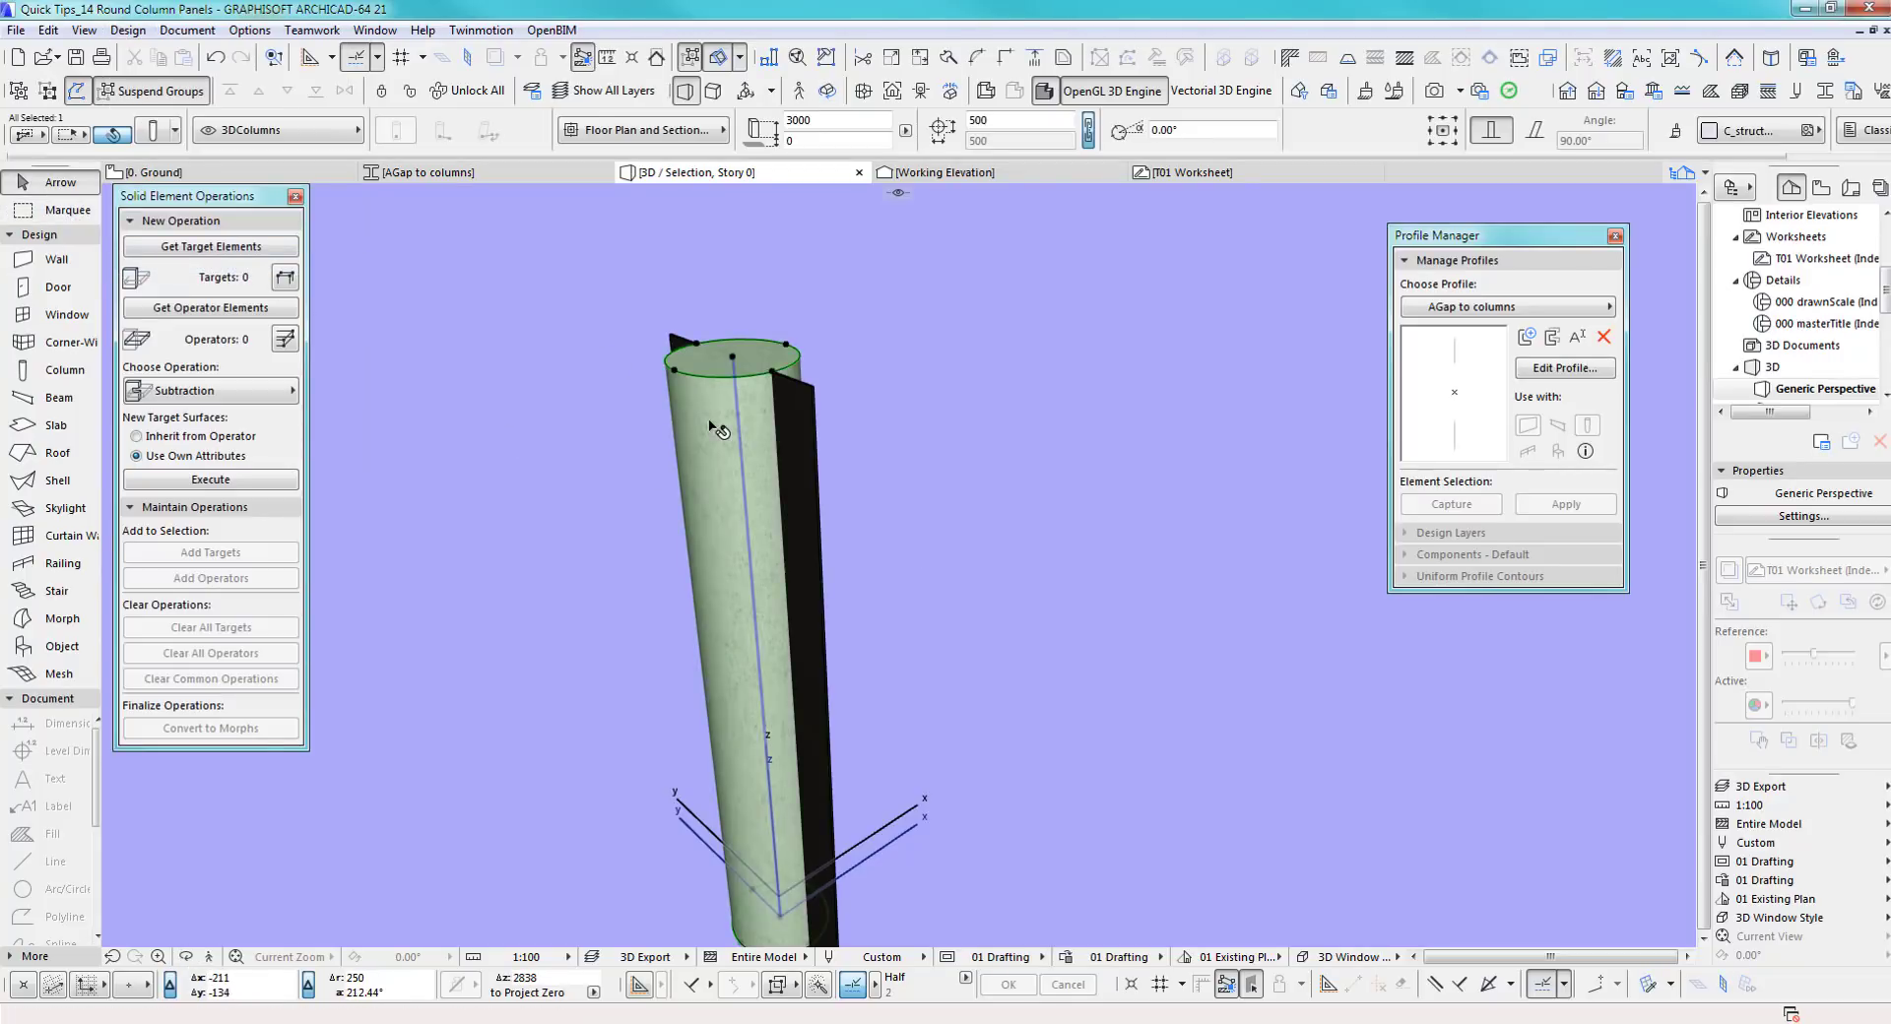
left_click(267, 254)
left_click(822, 413)
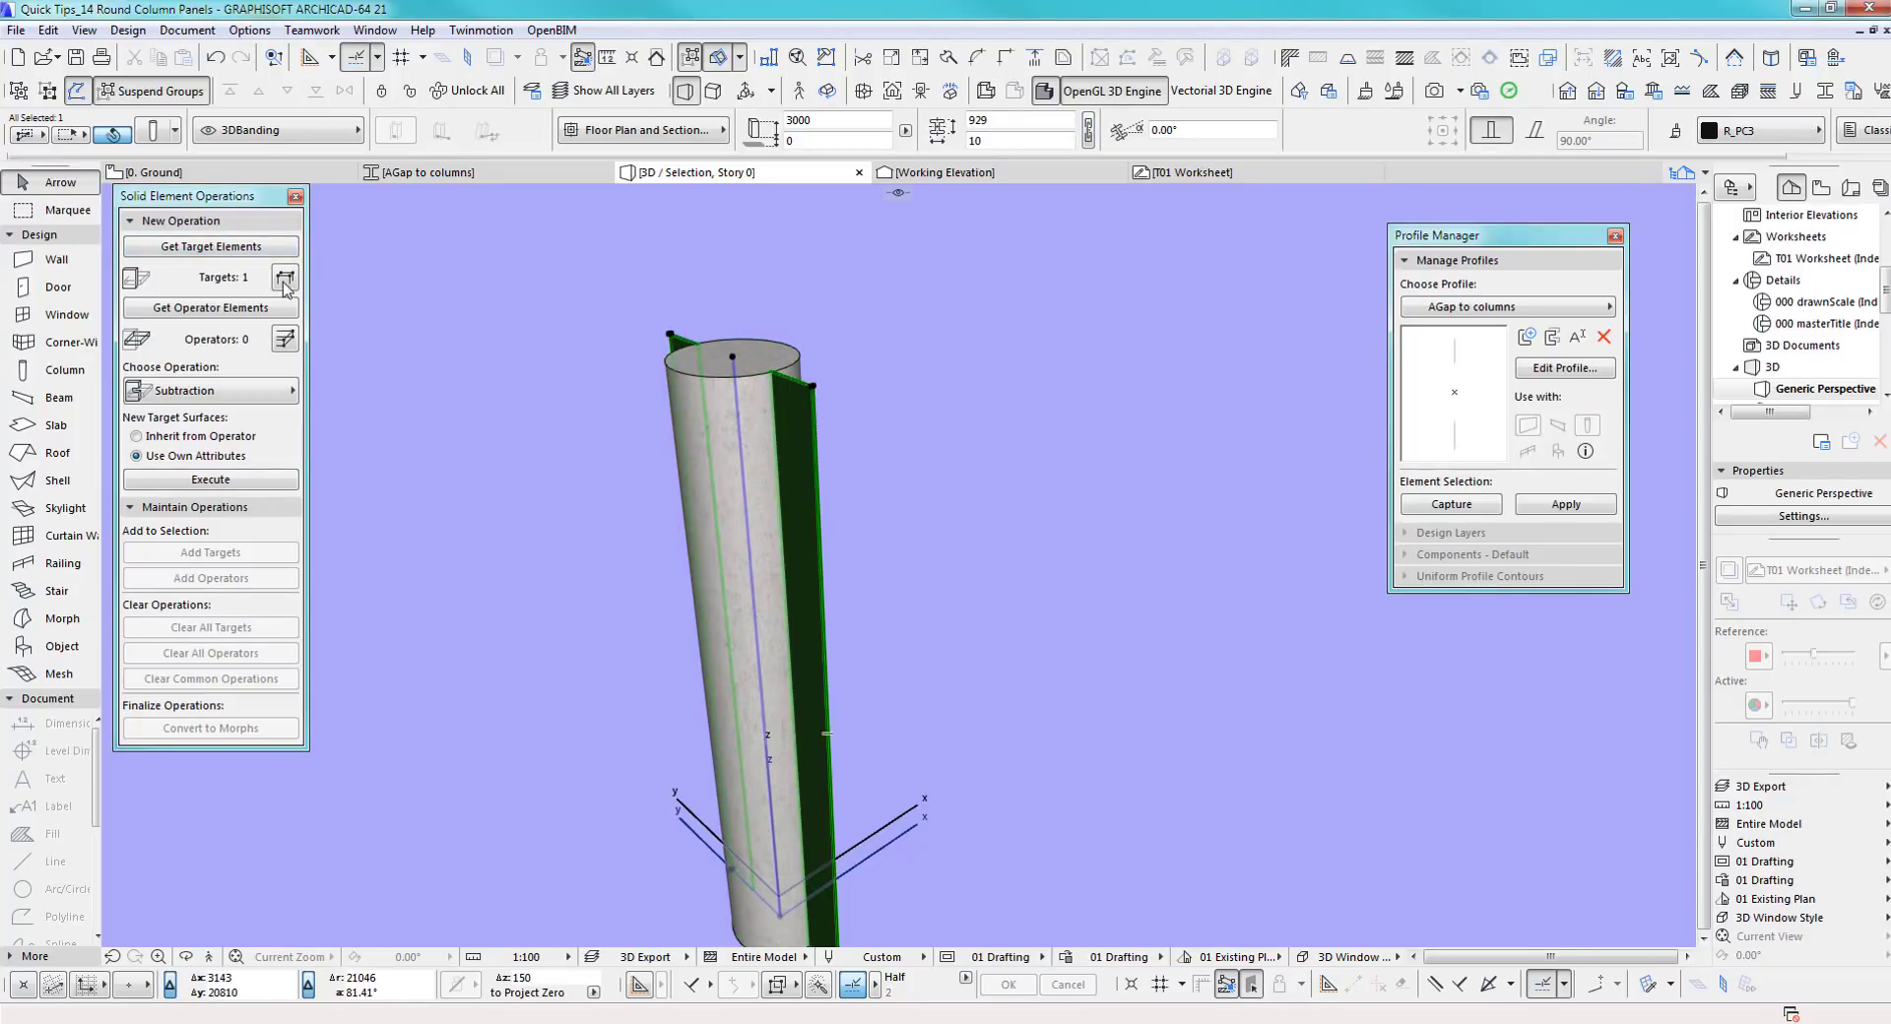
left_click(246, 309)
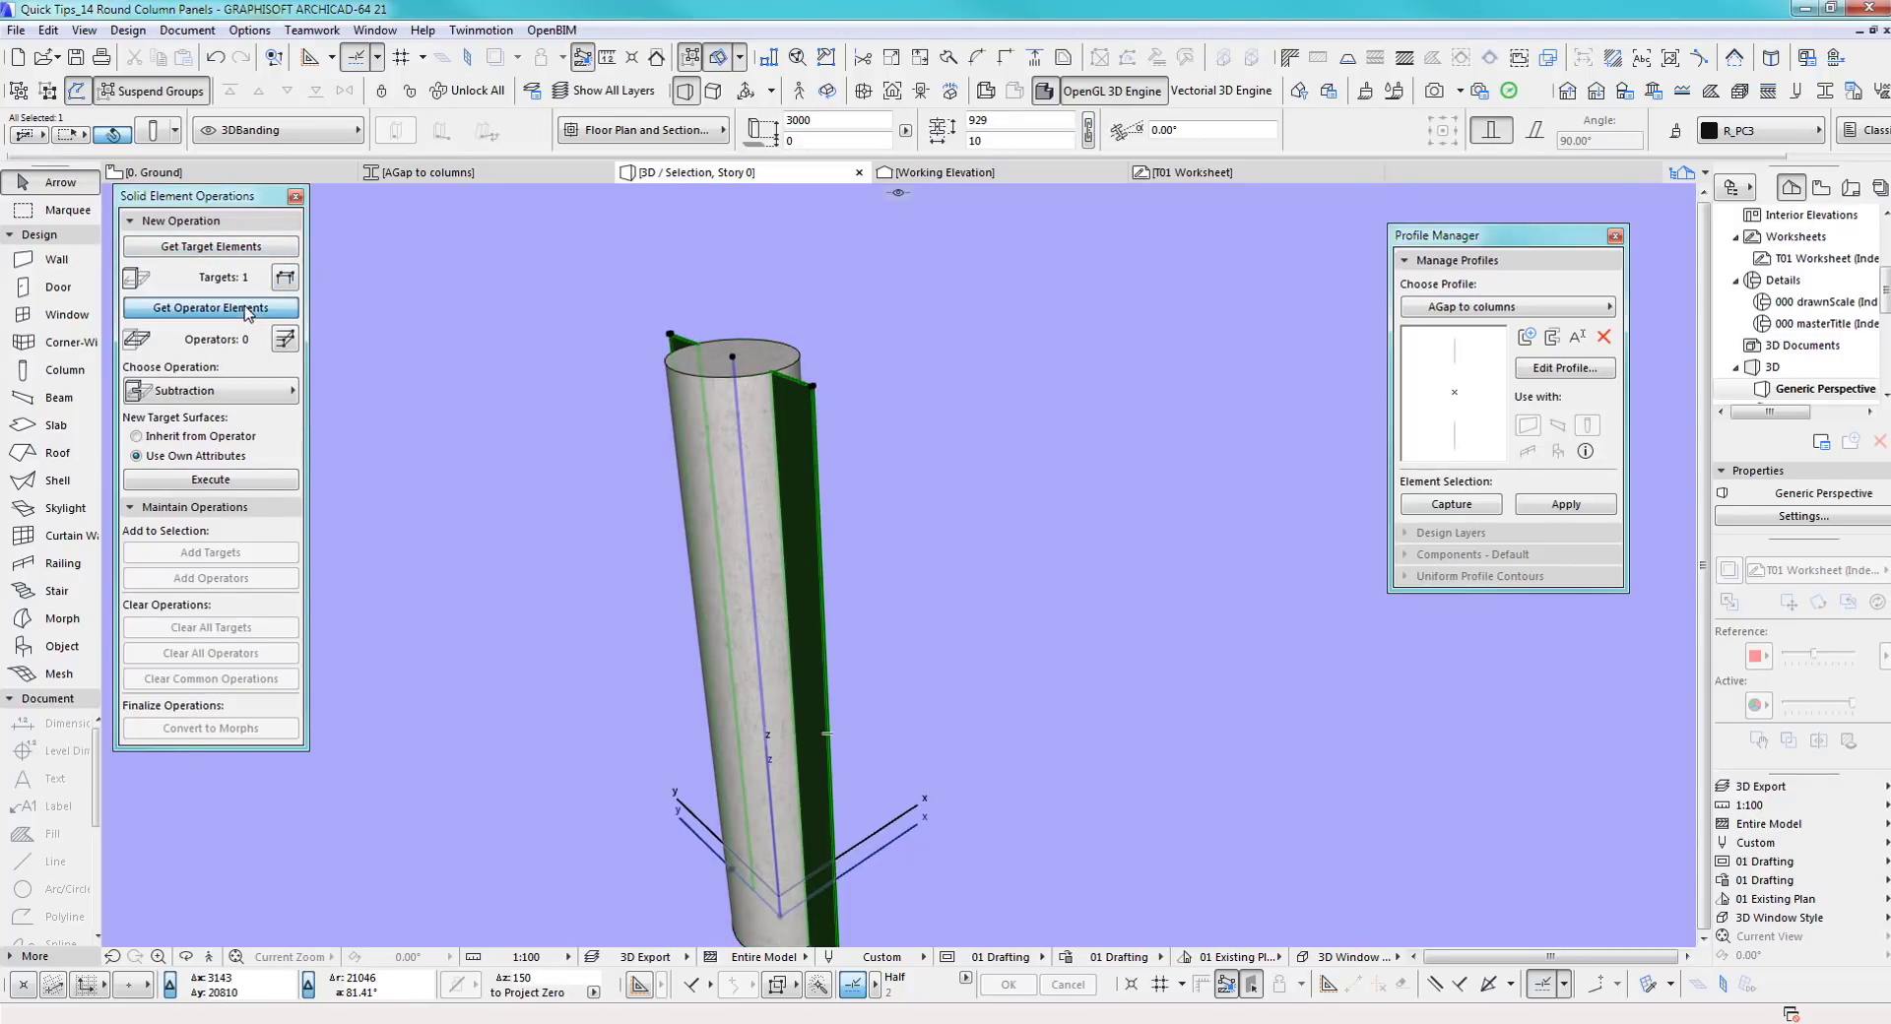
Subtract the gap column from the round column, with new target surfaces inherited from the operator
left_click(196, 390)
left_click(387, 398)
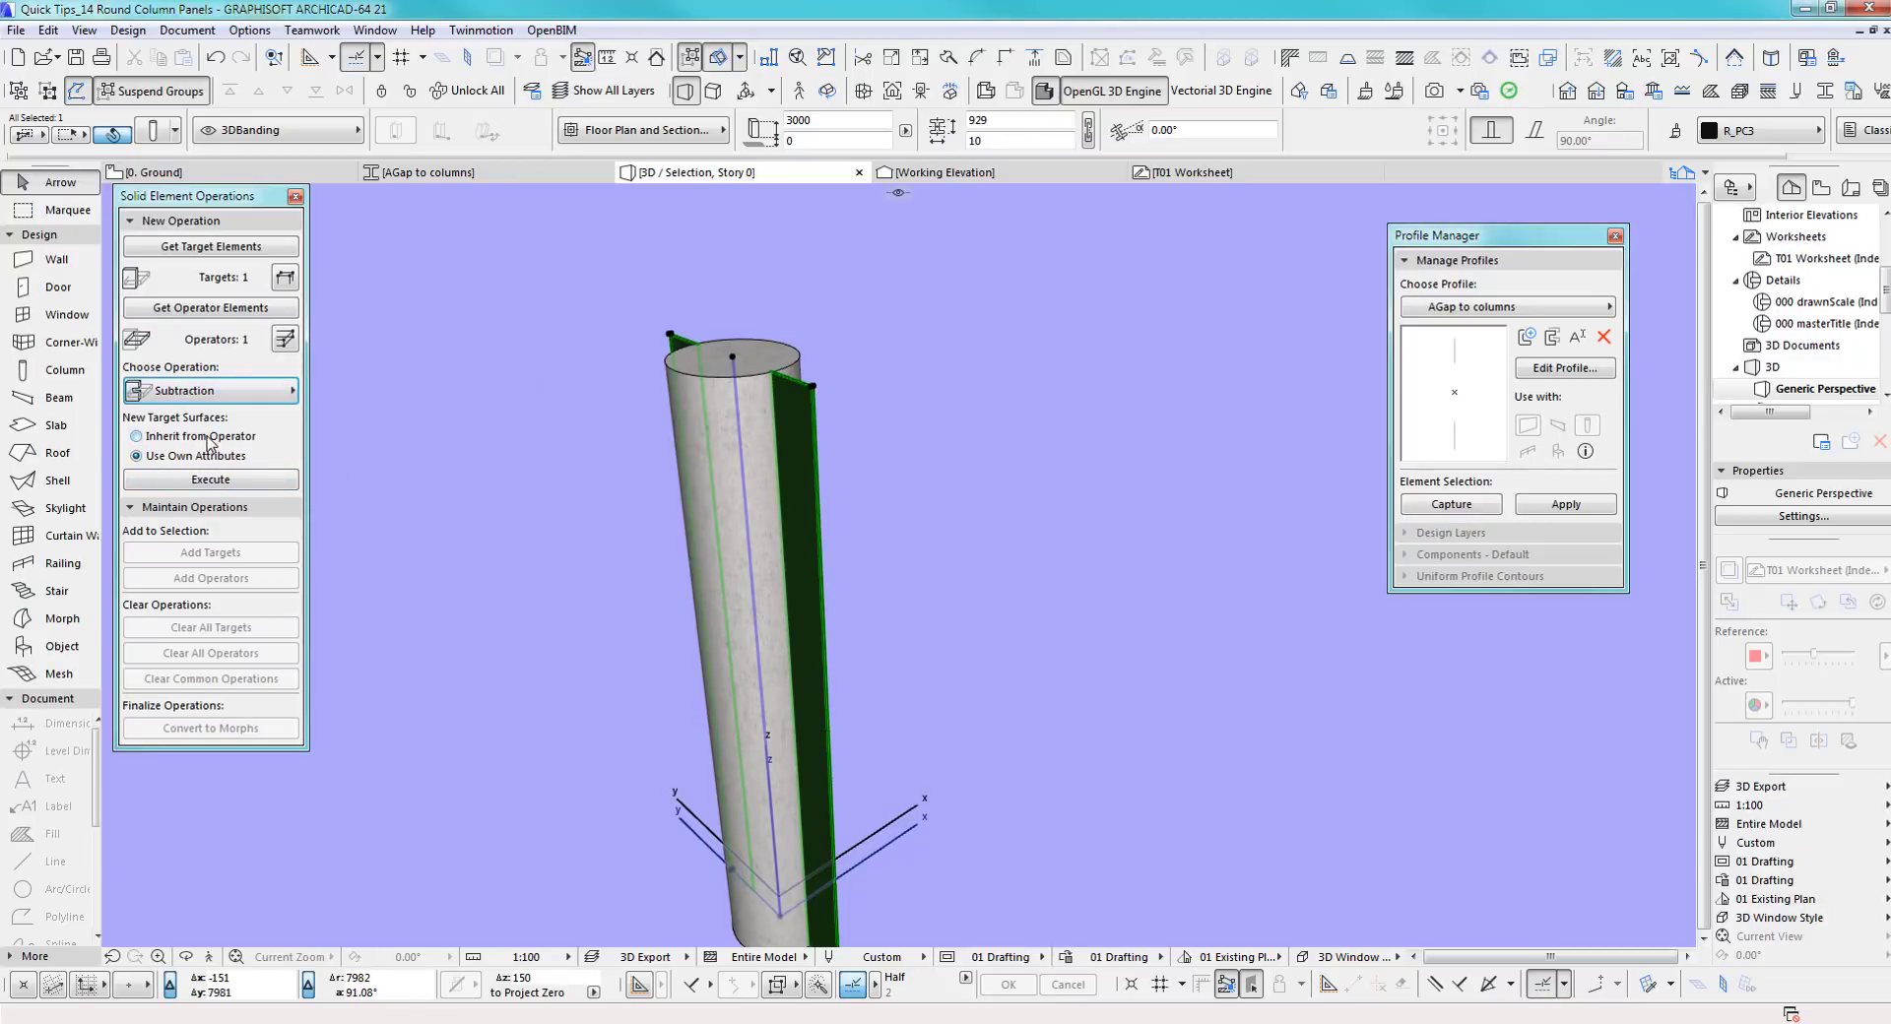
left_click(173, 441)
left_click(198, 480)
left_click(865, 439)
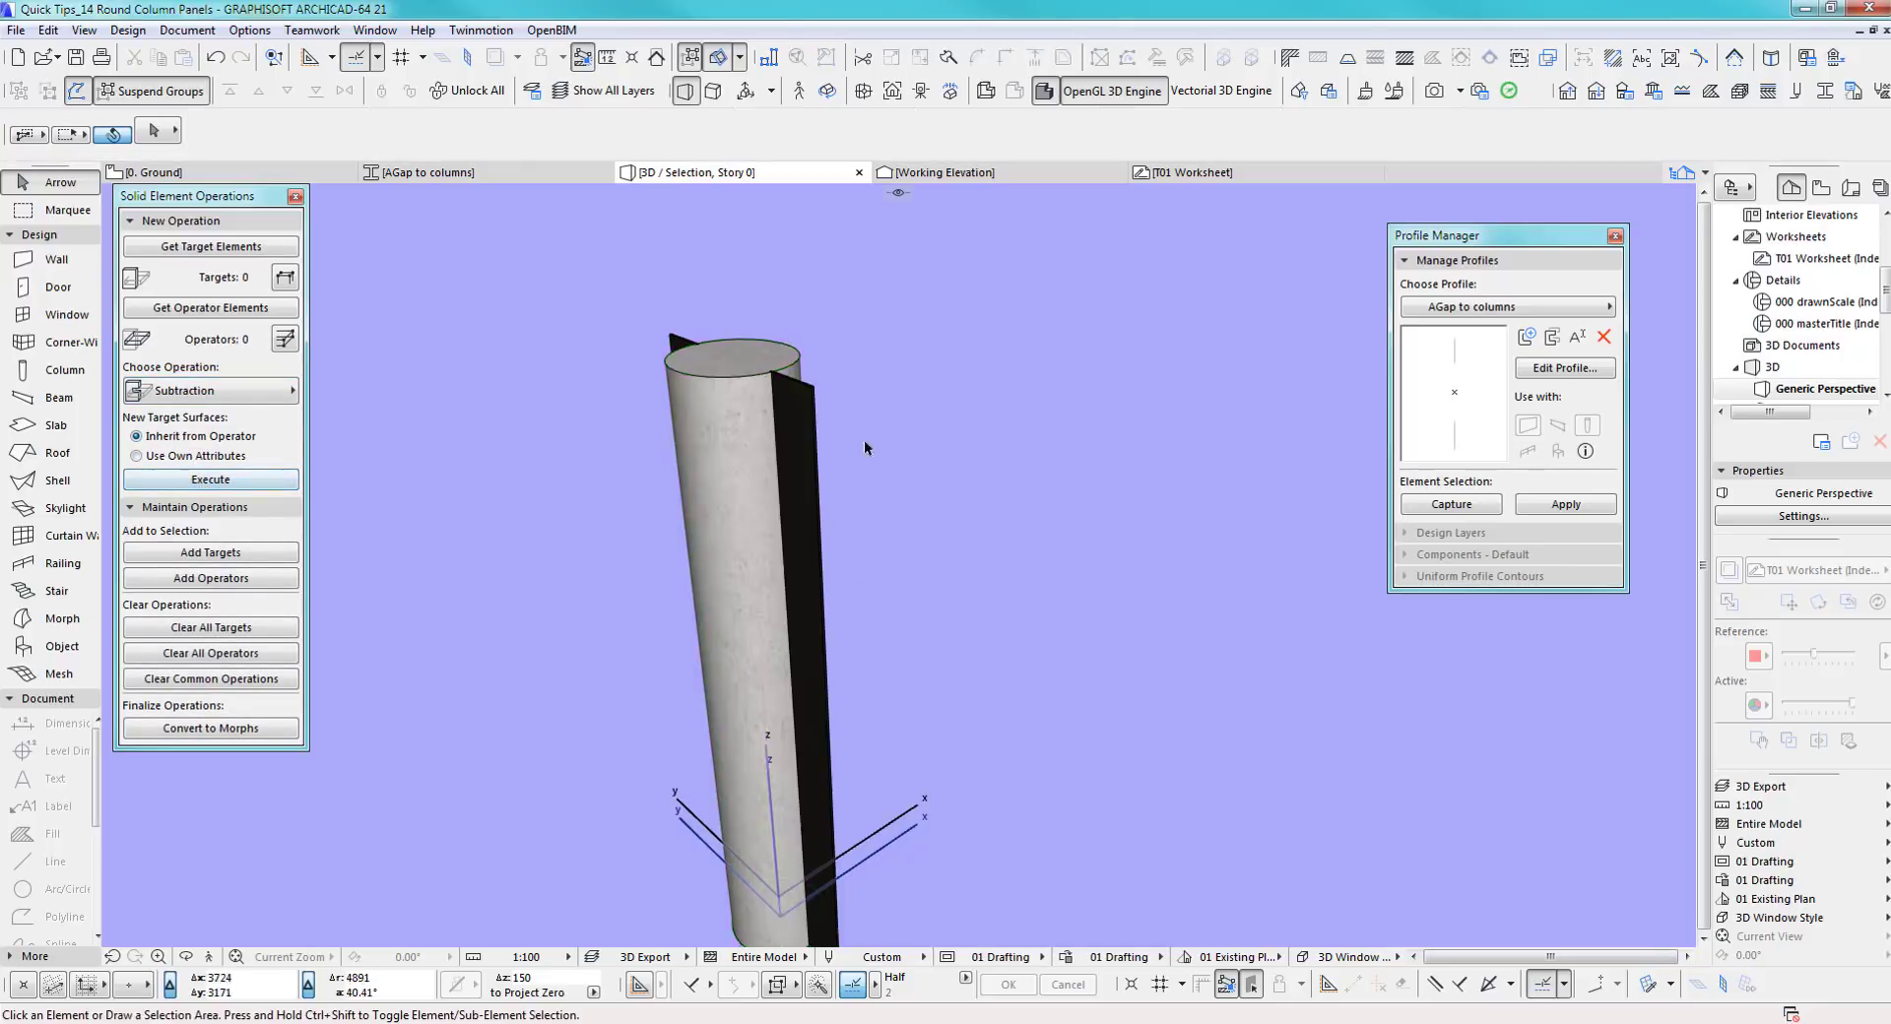
Hide the gap column's 3DBanding layer and inspect the joint cut into the round column
left_click(814, 390)
right_click(814, 387)
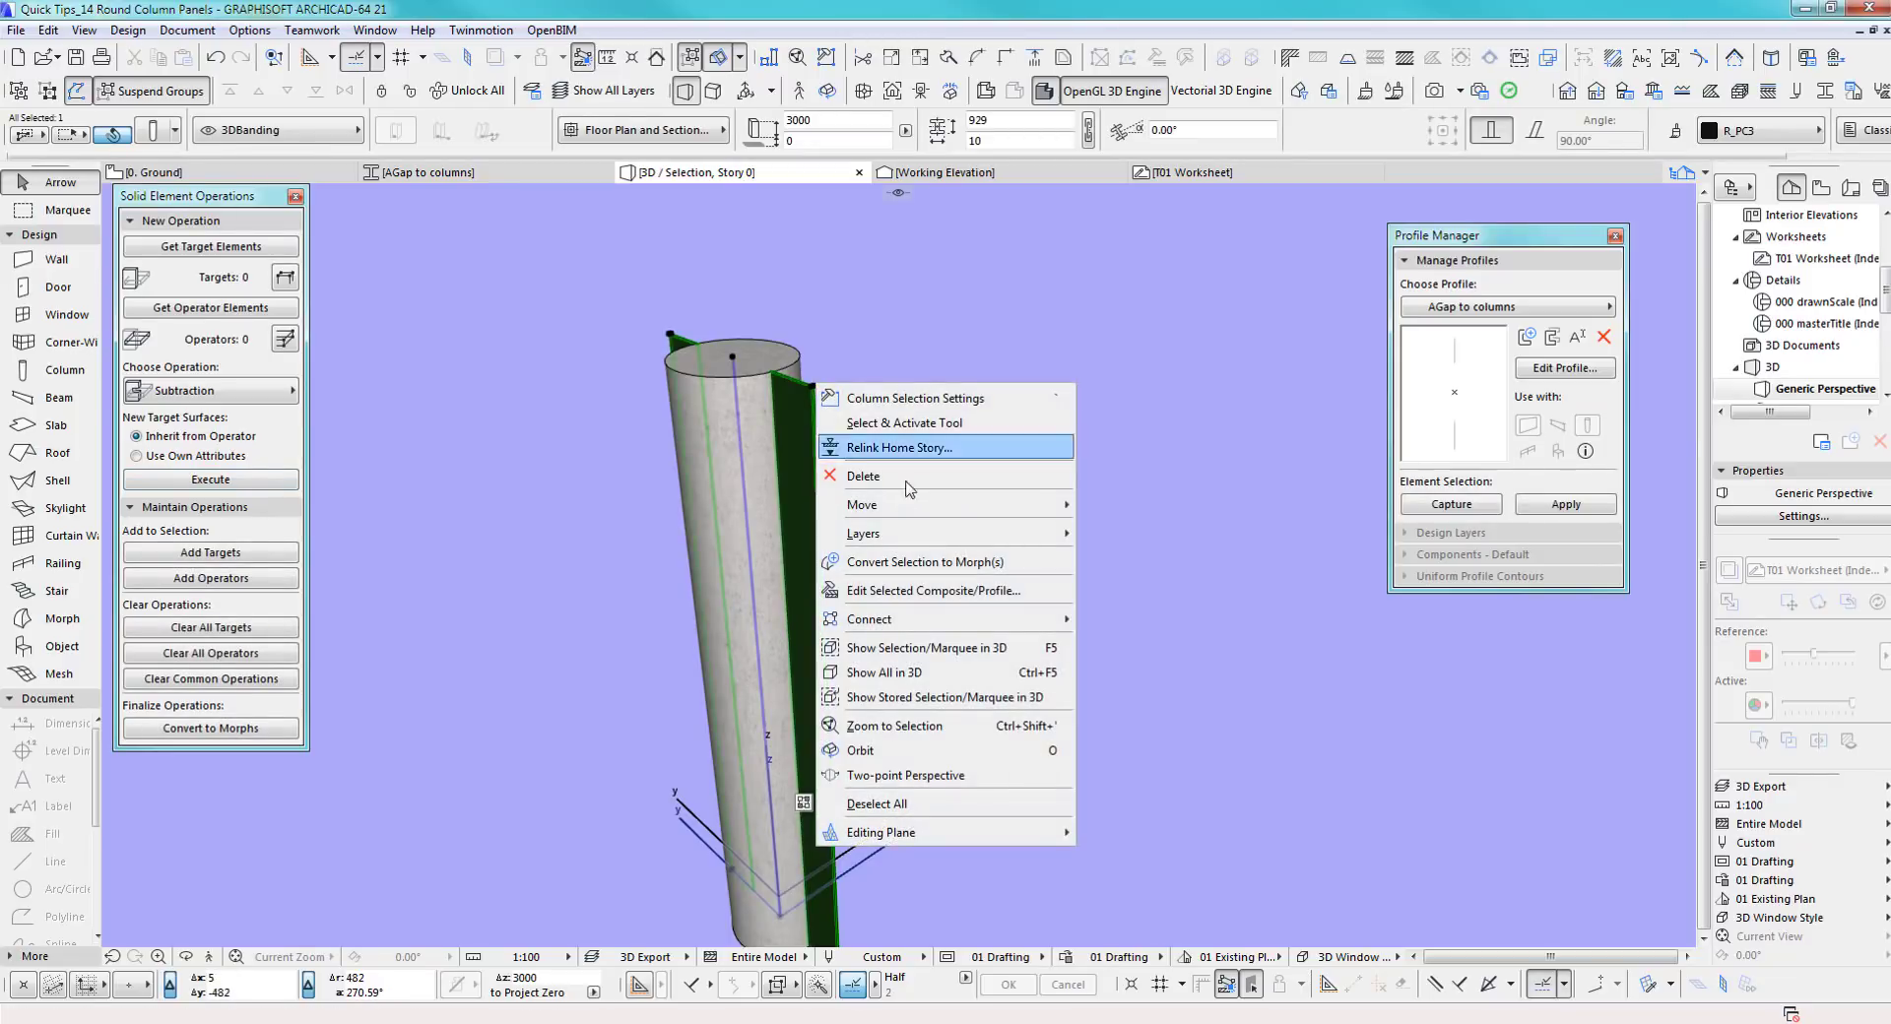
mouse_move(897, 541)
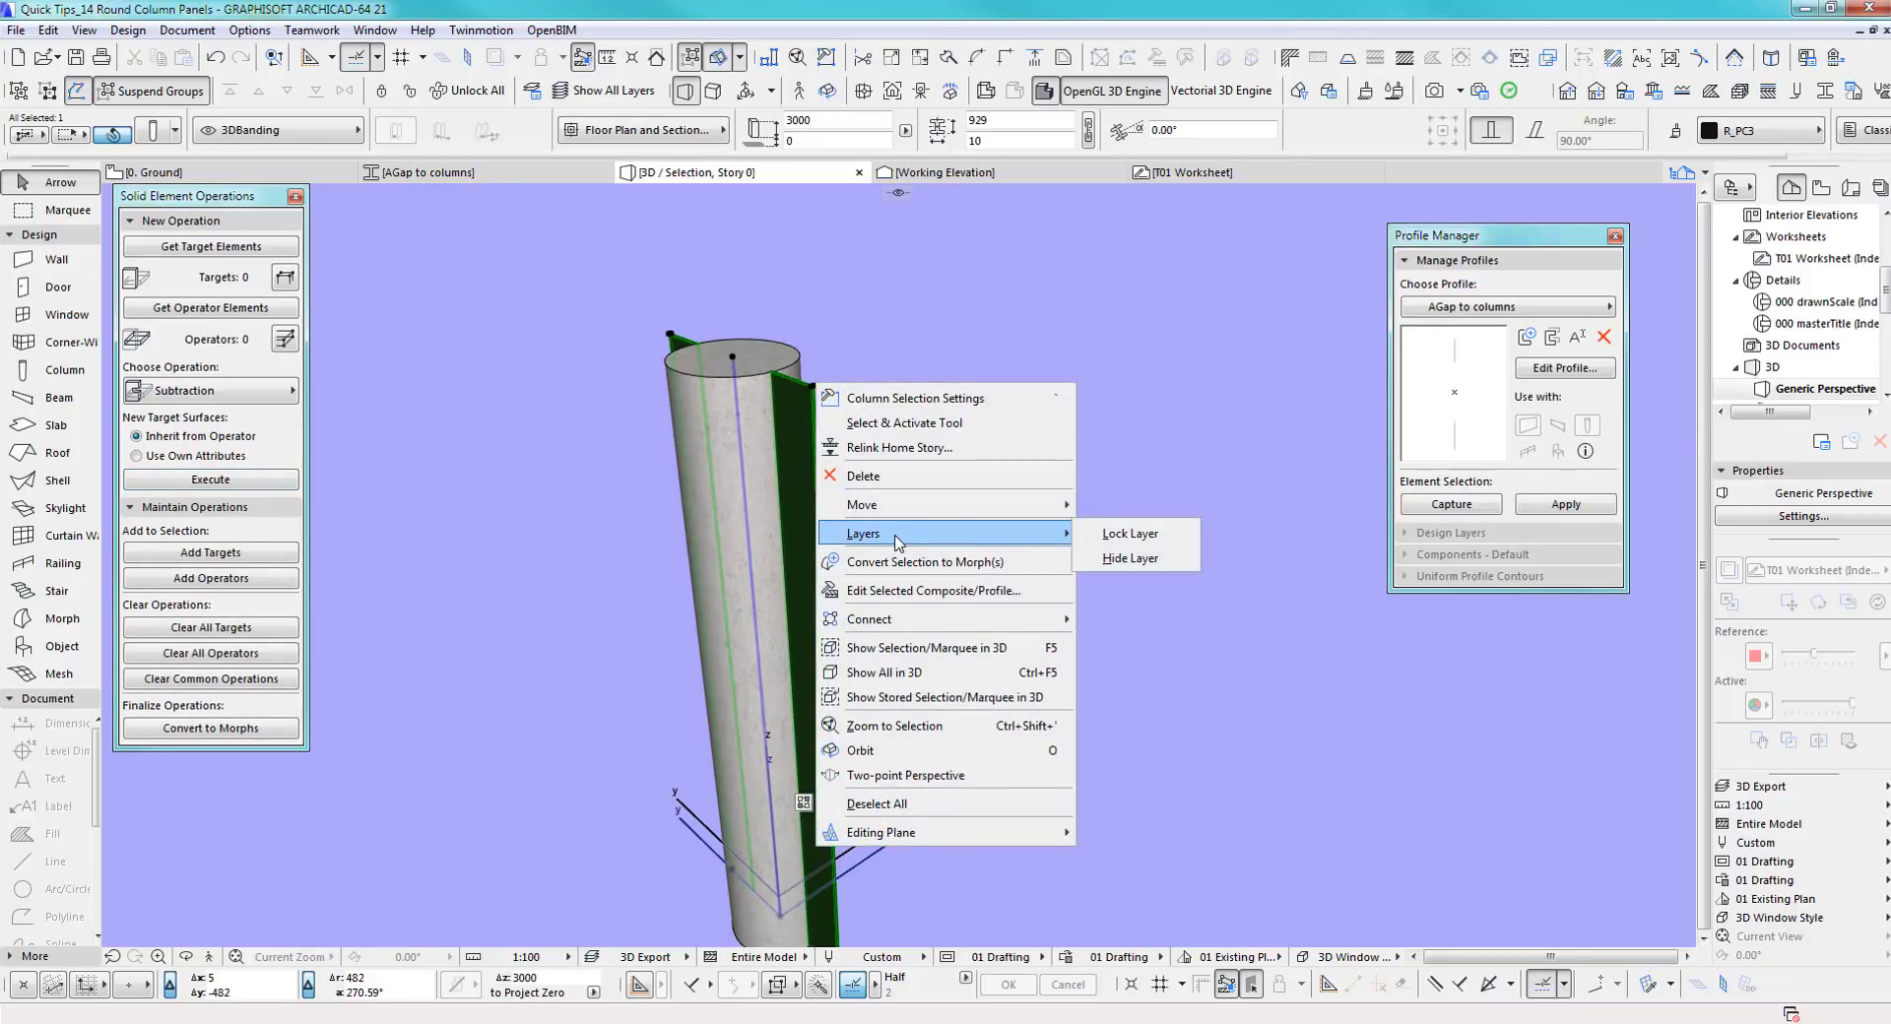
left_click(1118, 561)
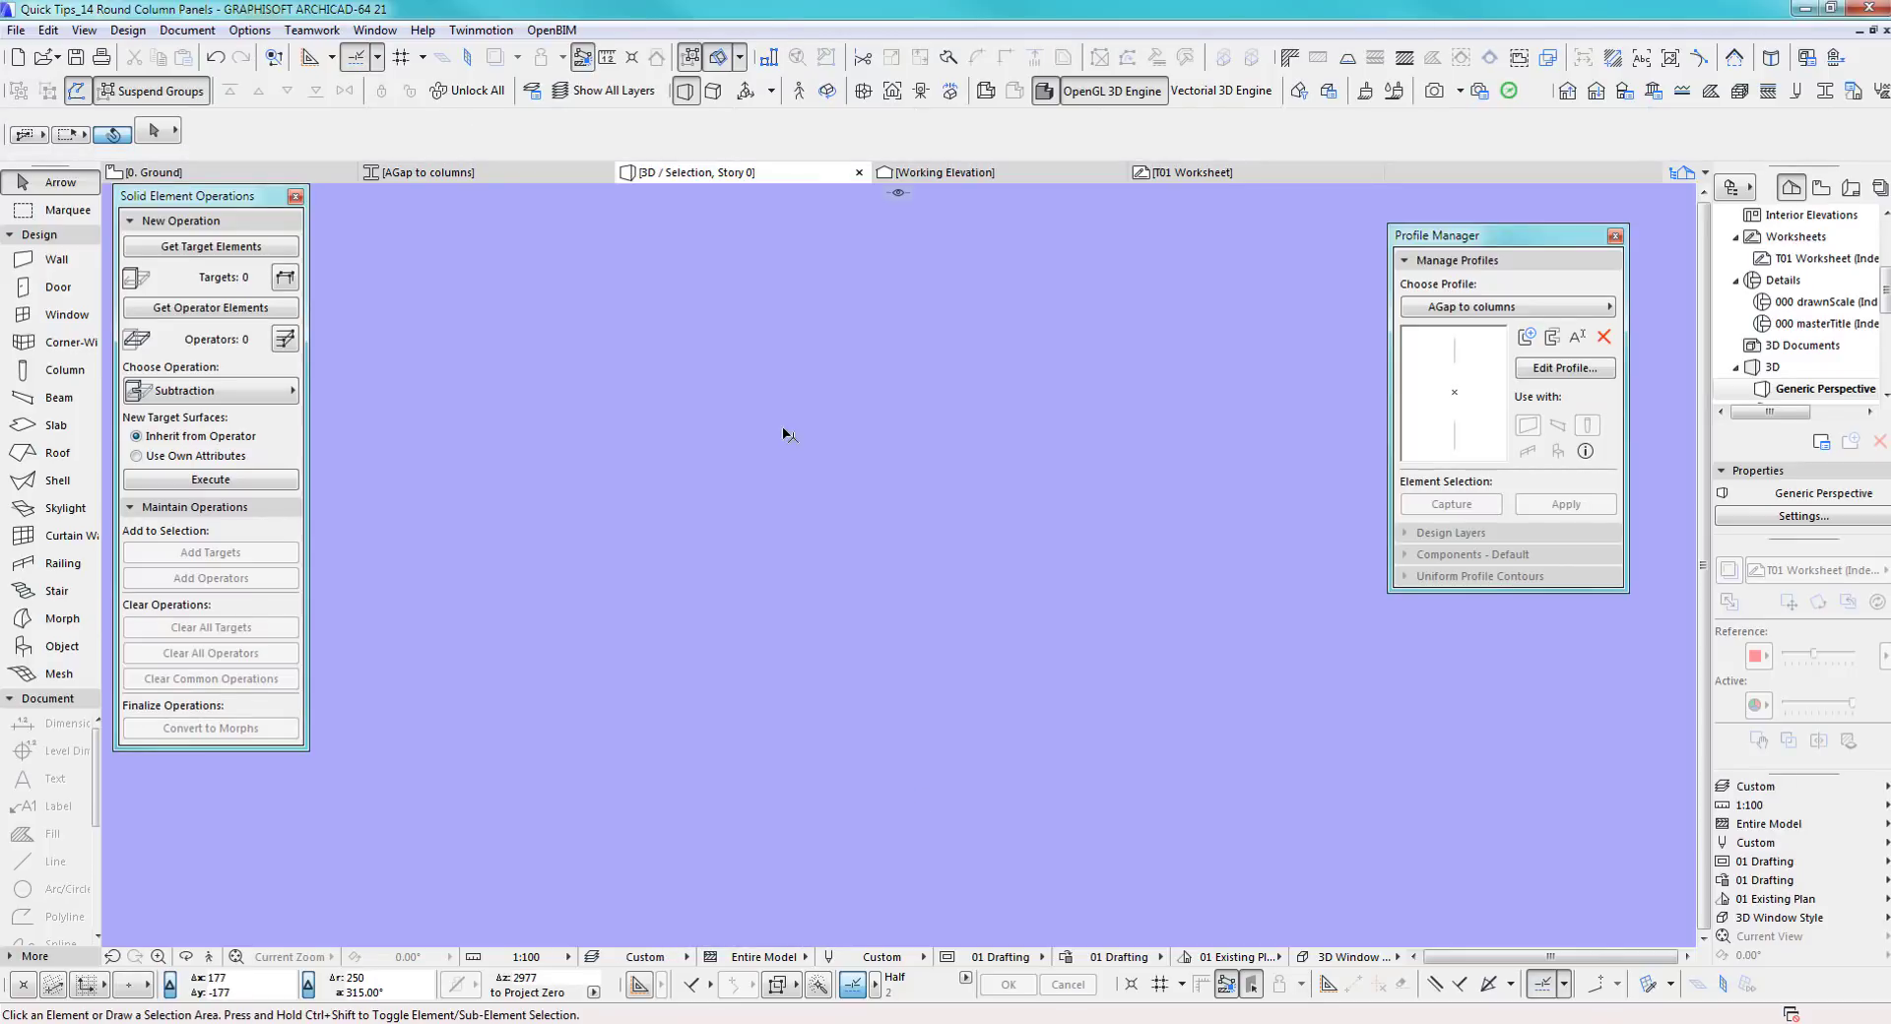
scroll(783, 436, "up", 5)
middle_click_drag(739, 431, 686, 470)
scroll(733, 586, "up", 2)
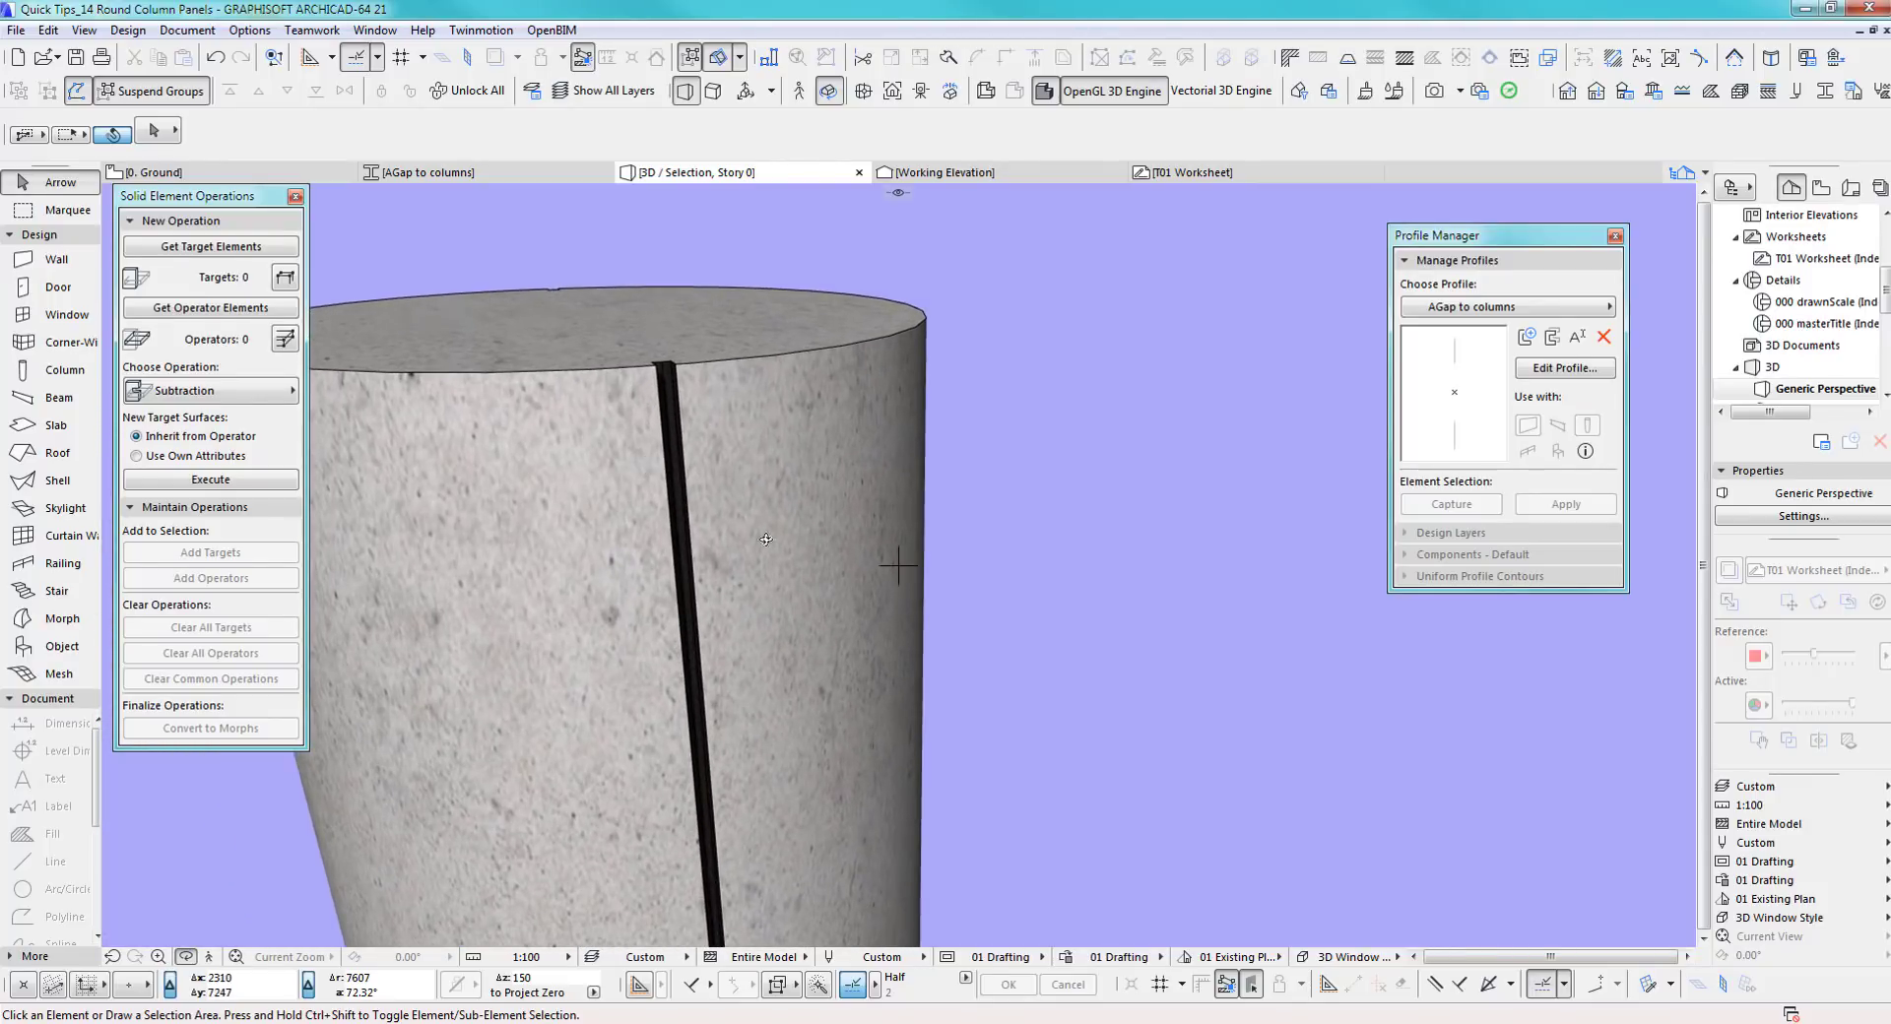
scroll(765, 540, "down", 5)
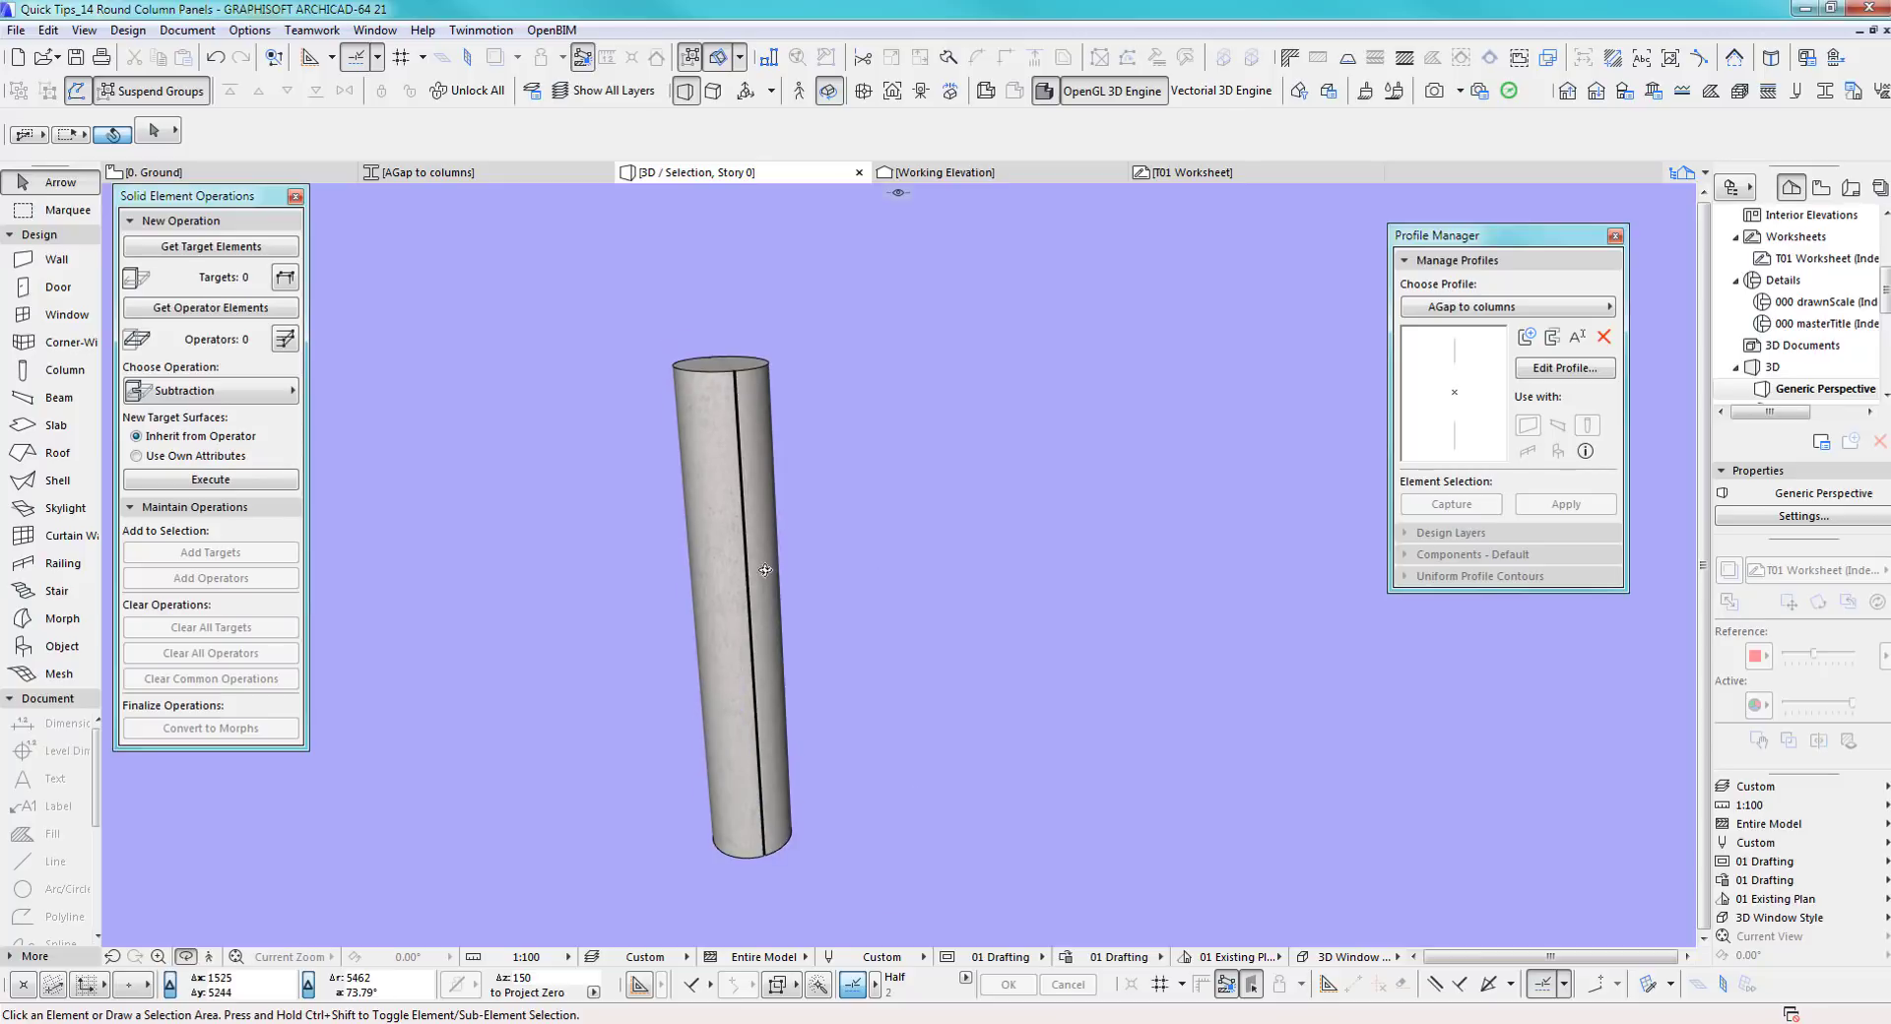
middle_click_drag(766, 570, 665, 476, "shift")
Return to the ground floor plan and copy the middle upper column together with its four exploded joint strips
key("F2")
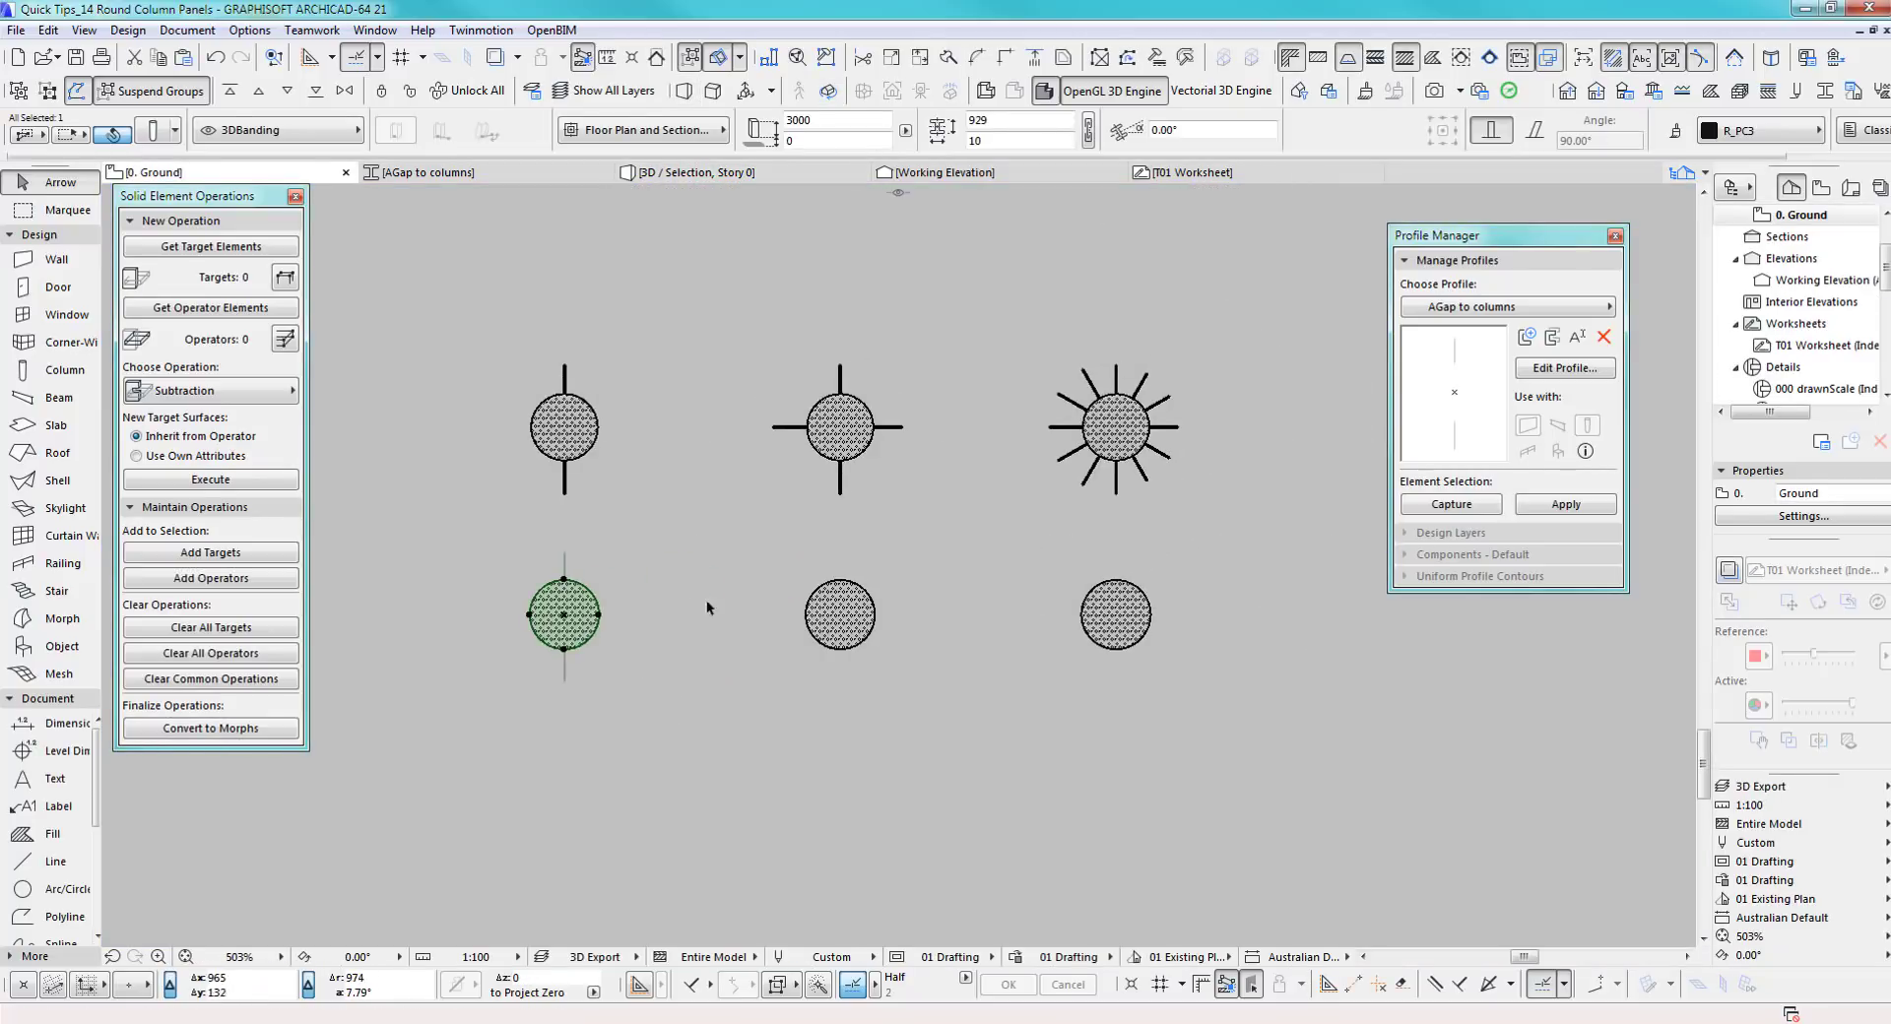
left_click(900, 514)
left_click_drag(729, 340, 953, 496)
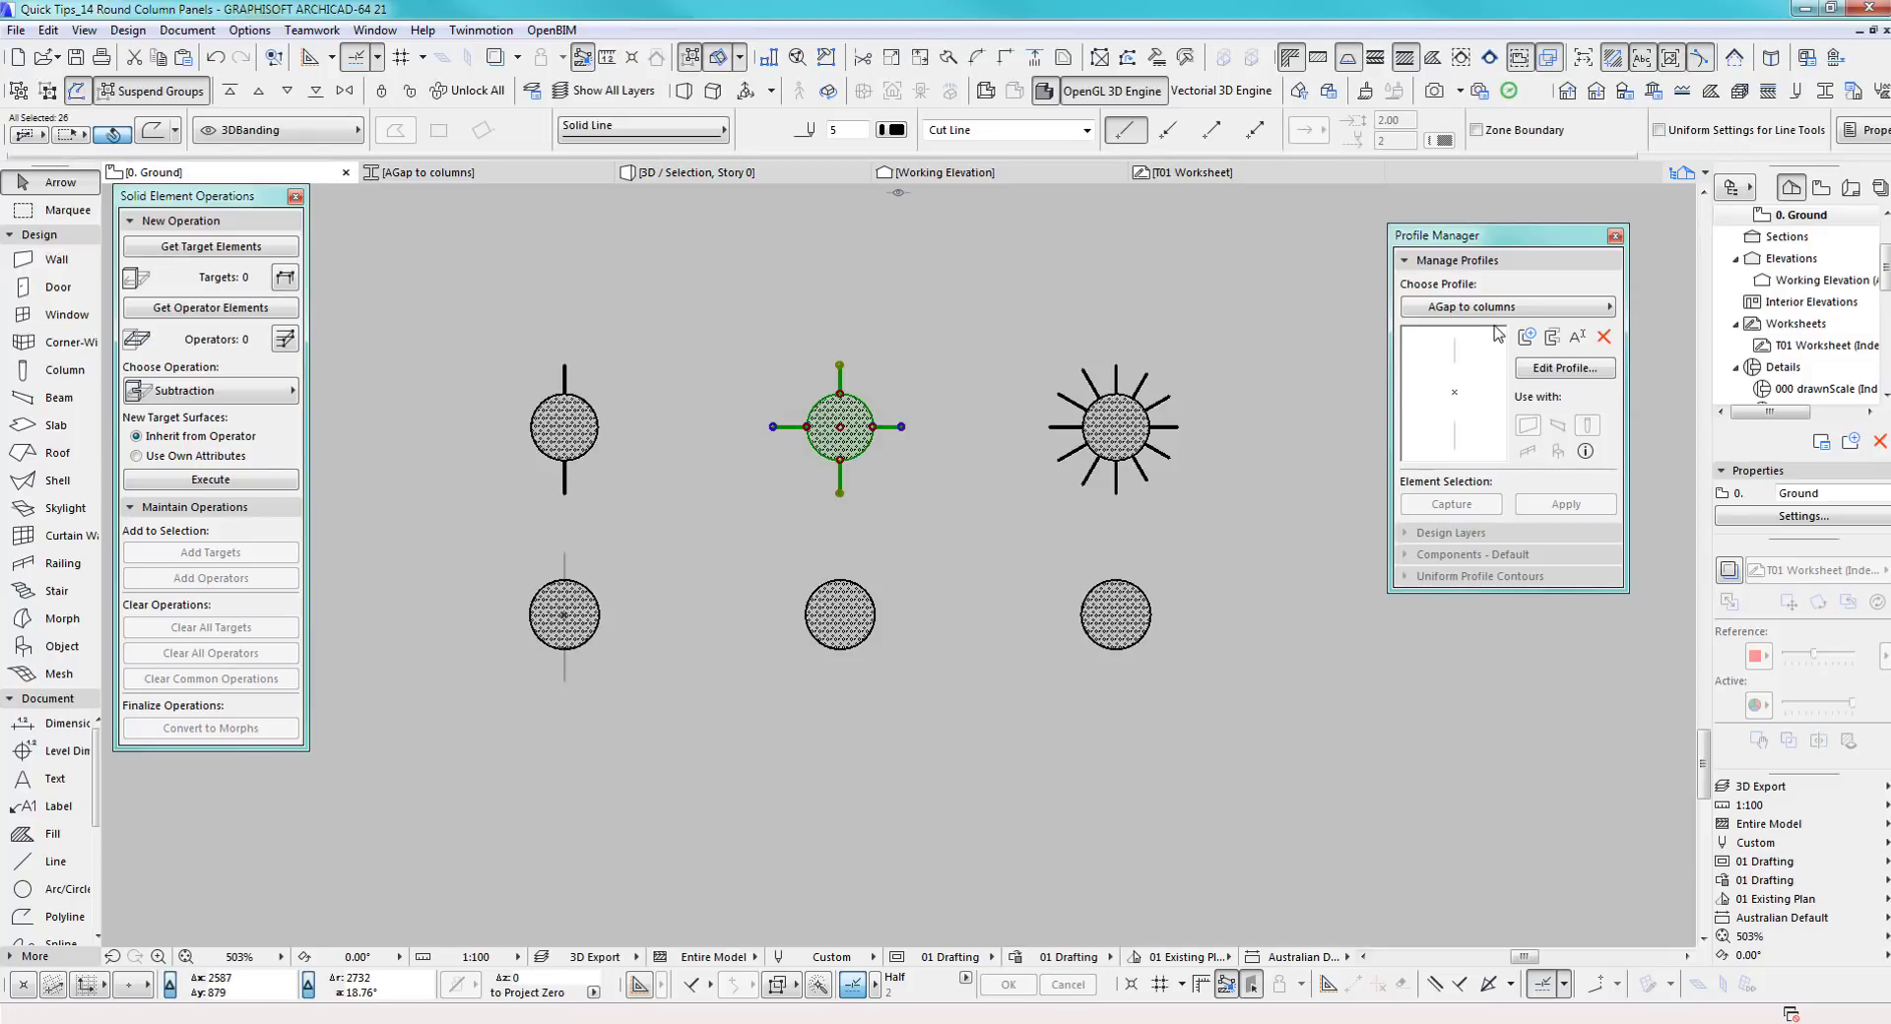
Duplicate the AGap to columns profile as AGap to columns (1) and open the duplicate for editing
left_click(1493, 309)
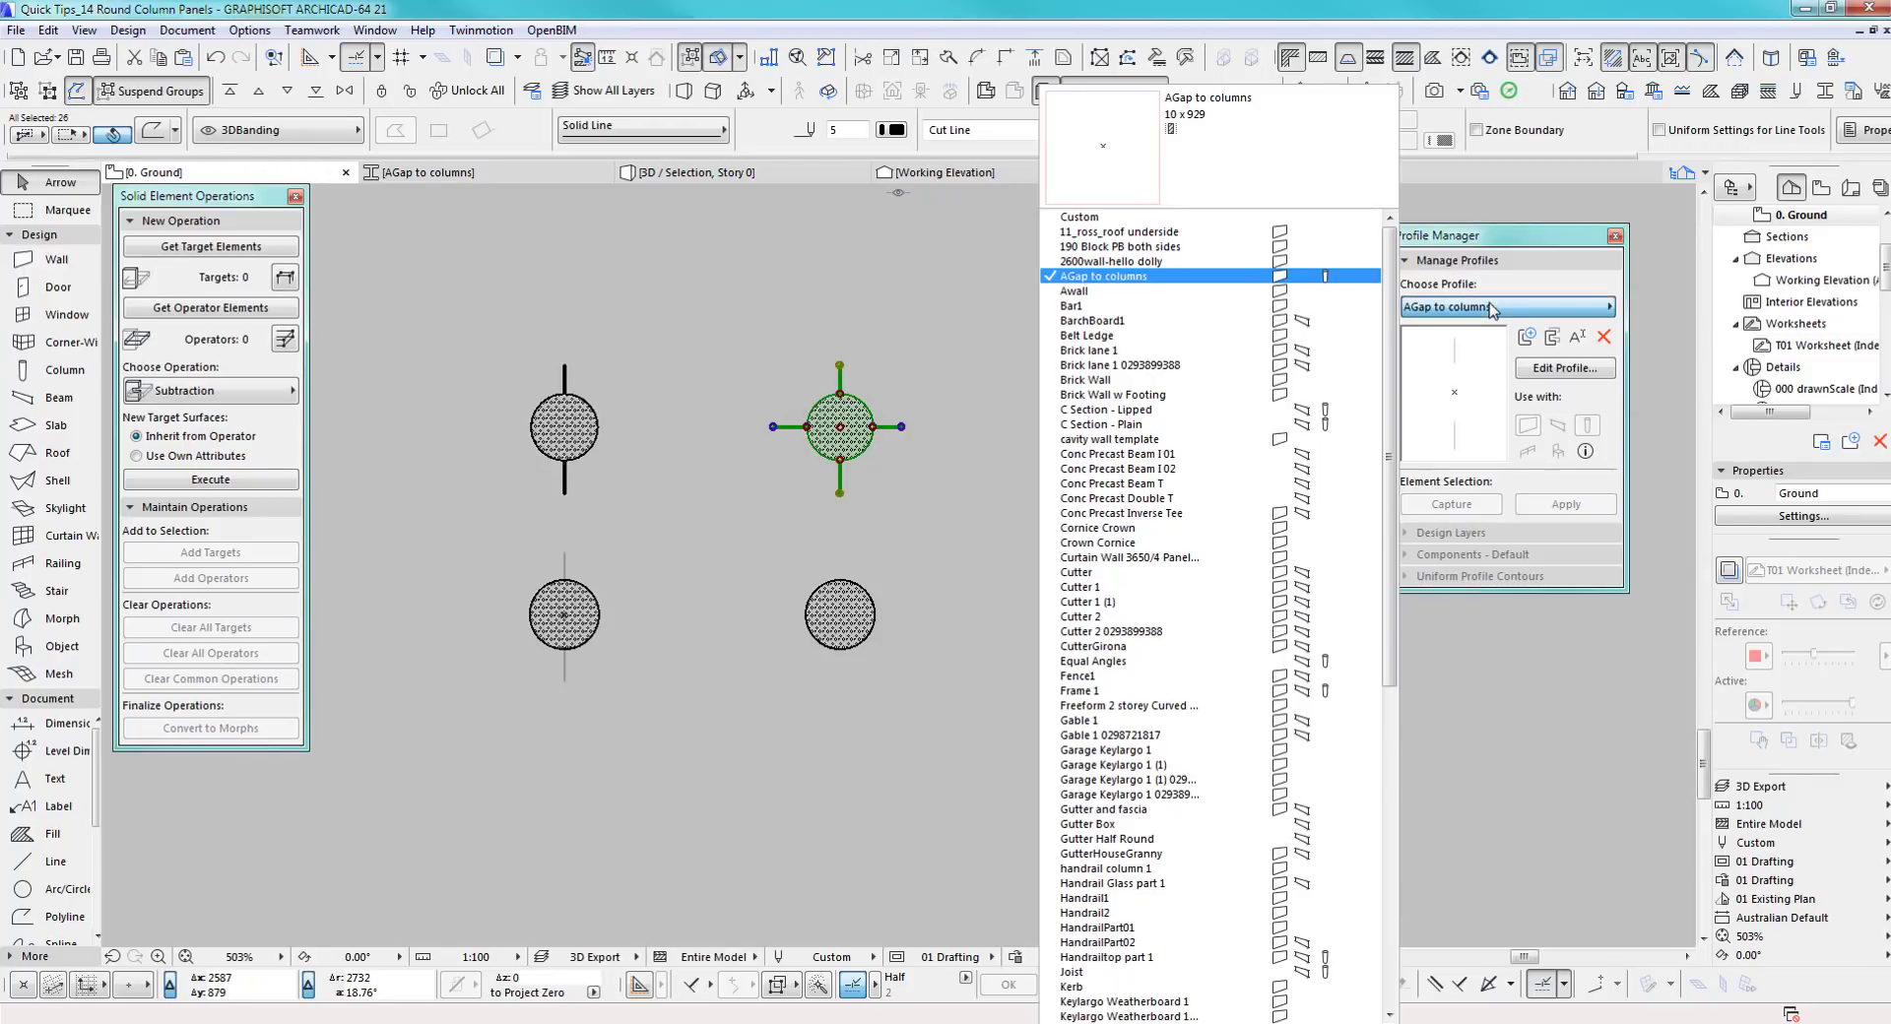
left_click(1127, 277)
left_click(1551, 339)
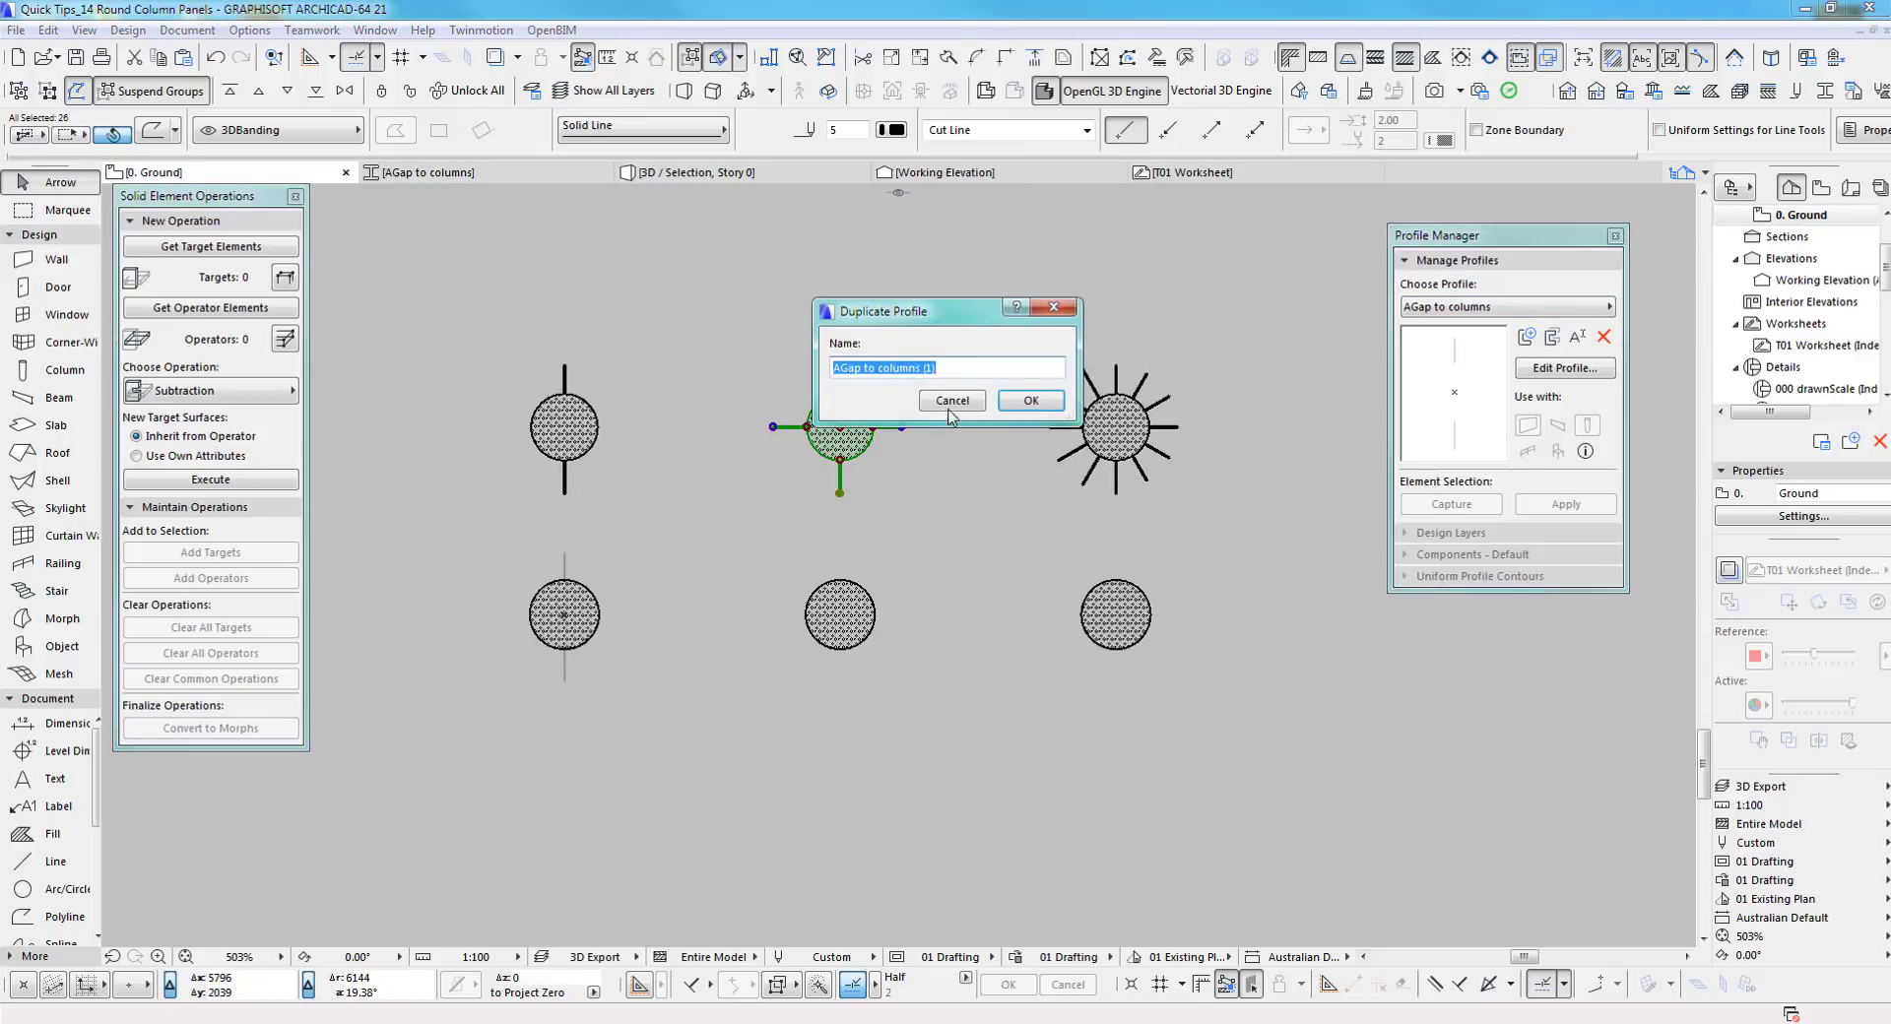
left_click(1029, 402)
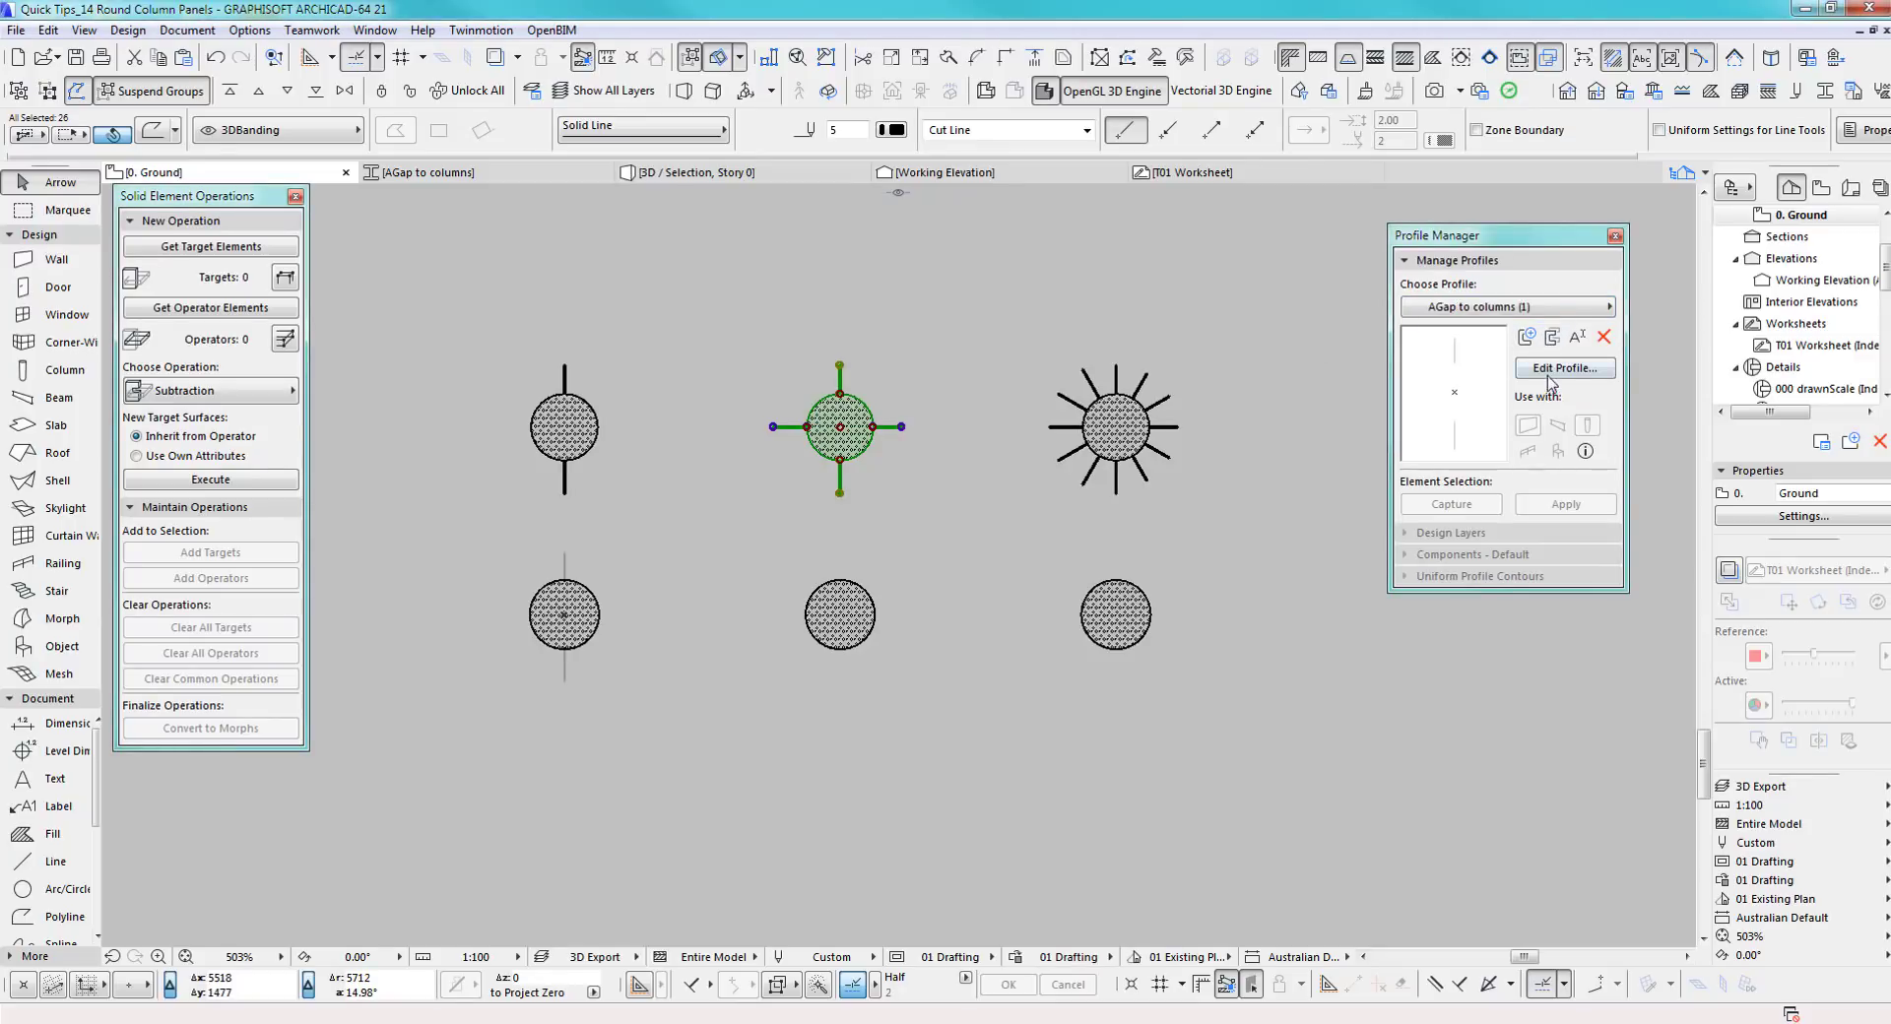
left_click(1550, 376)
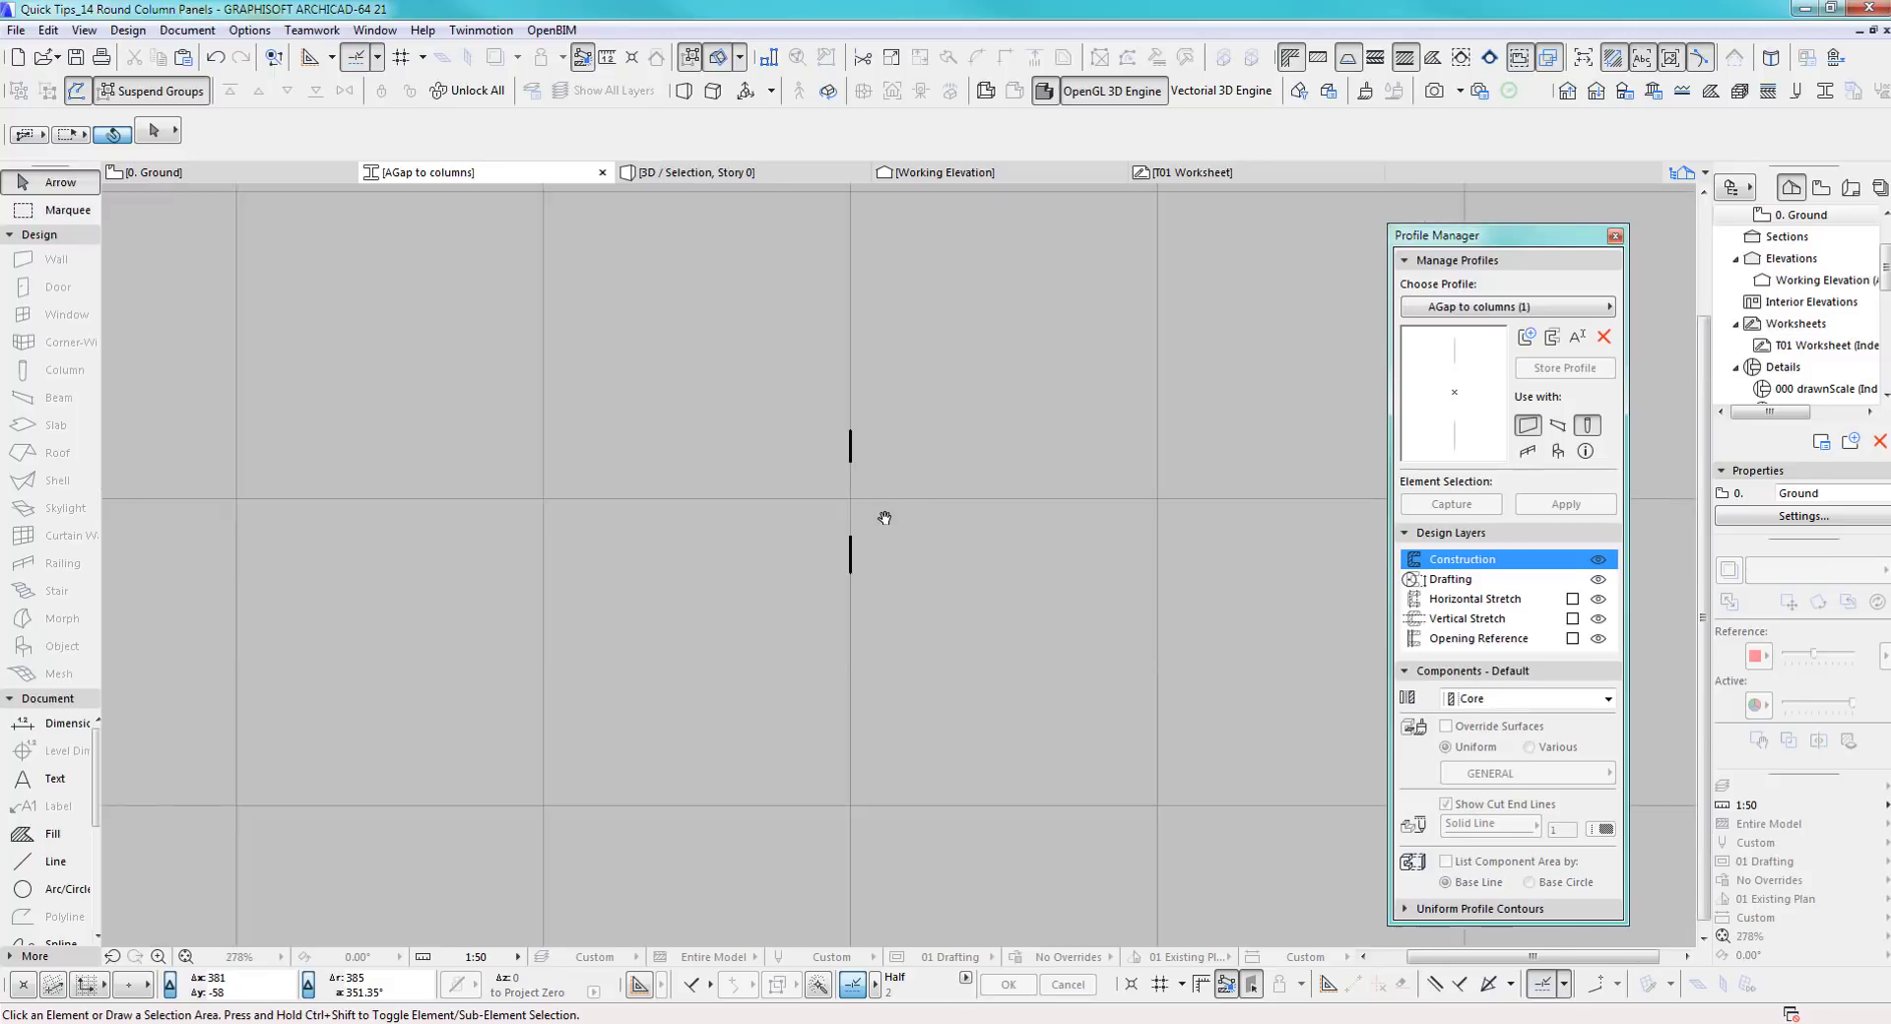
Paste the copied four-joint layout into the profile and align its column center with the profile origin
middle_click_drag(865, 520, 827, 516)
key("ctrl+v")
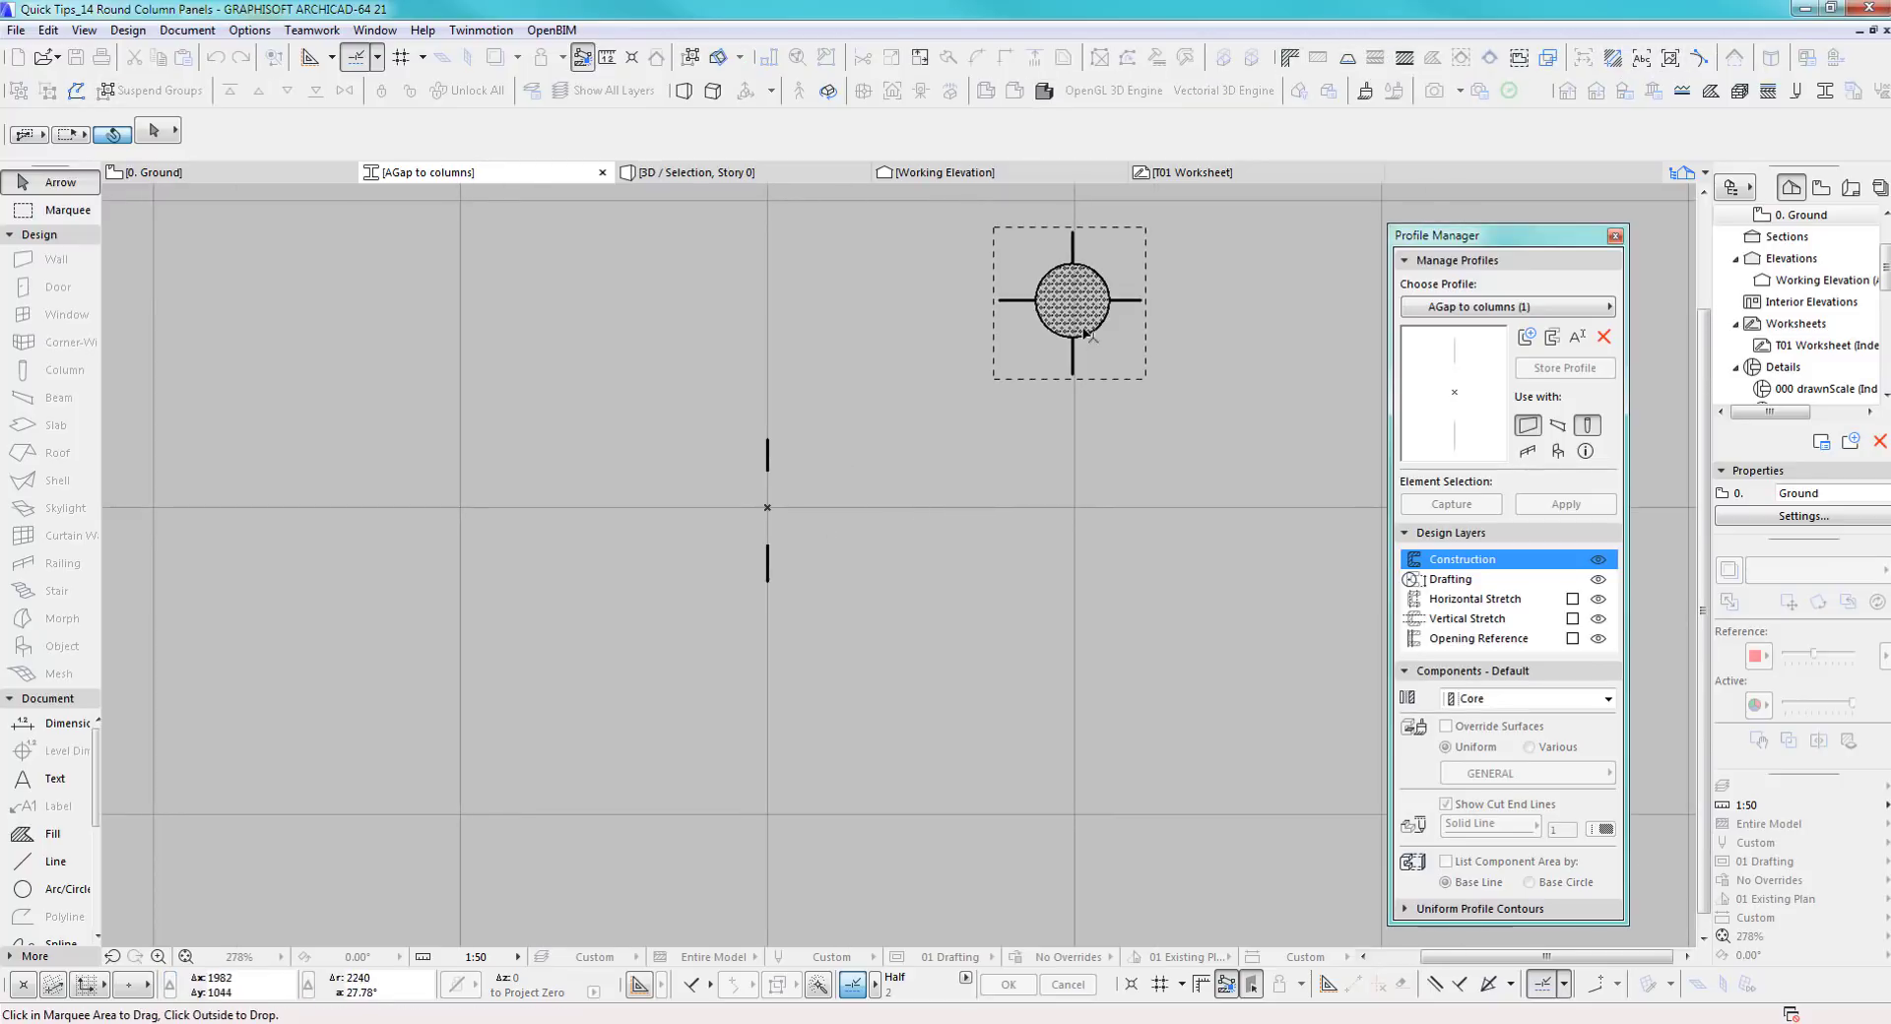
left_click(1078, 308)
left_click(960, 524)
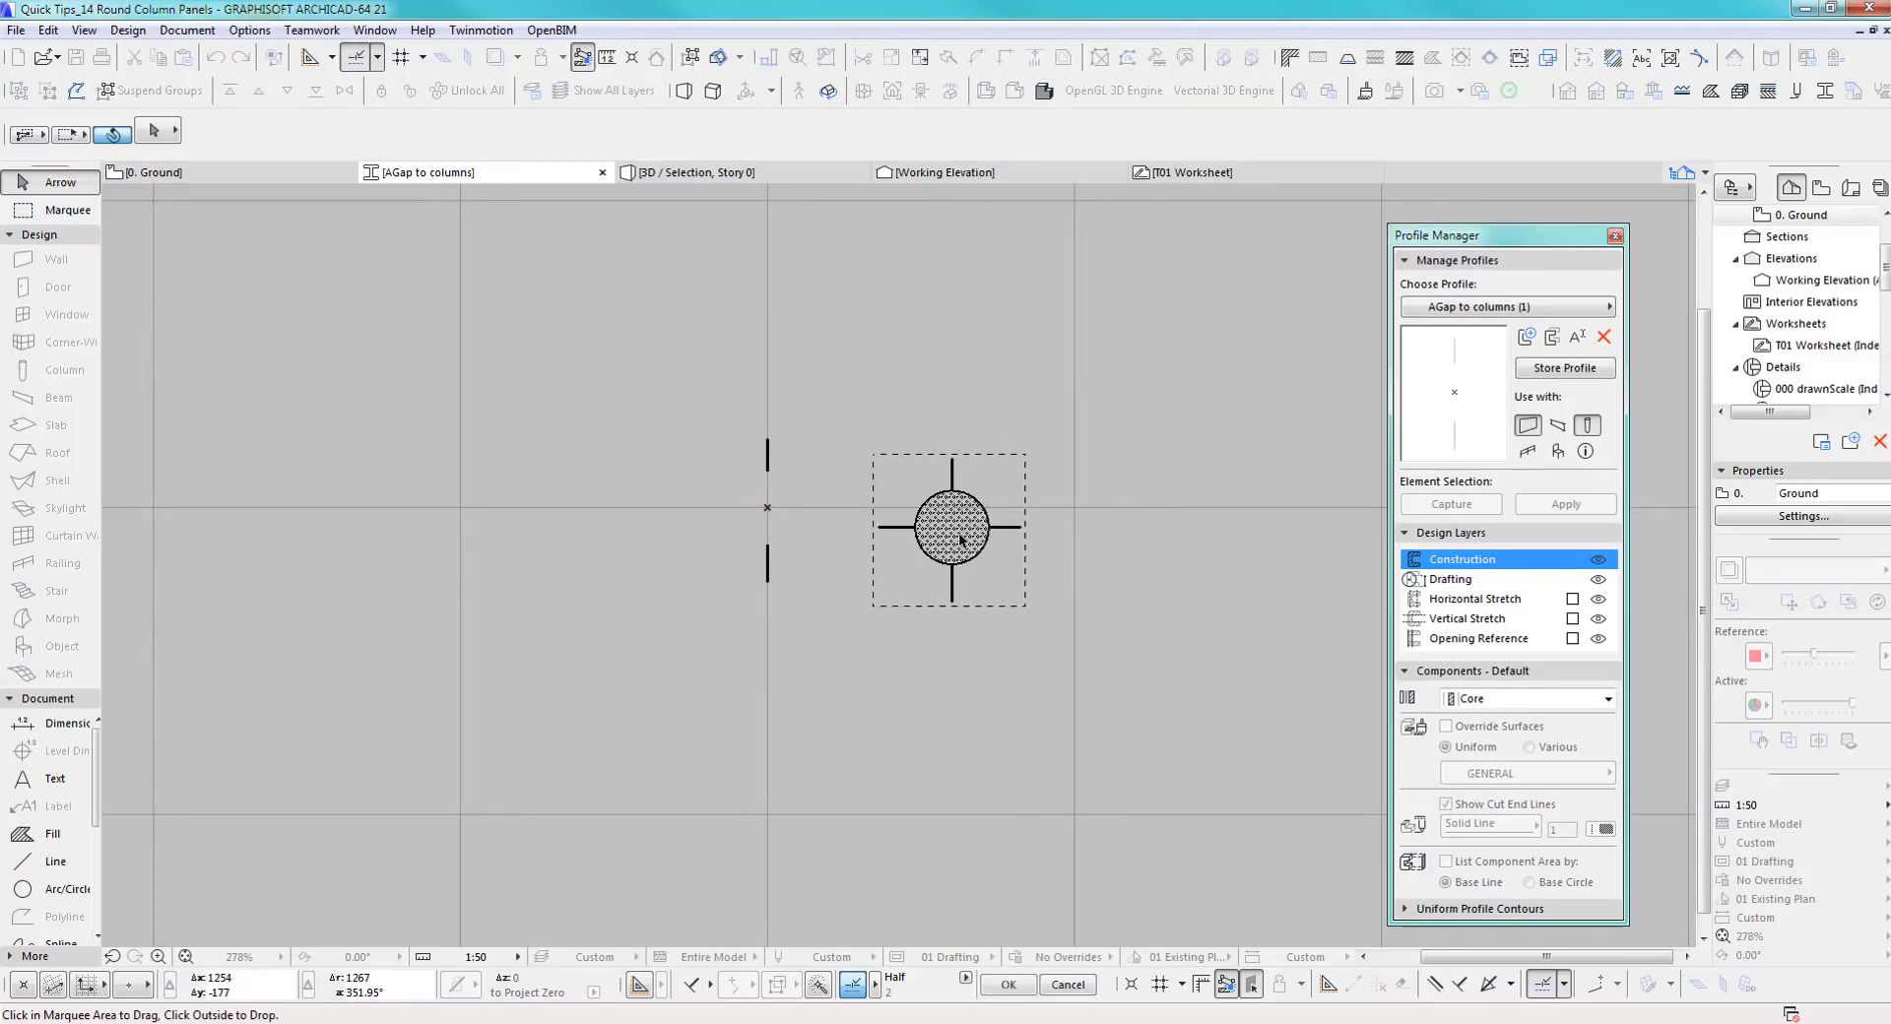
left_click(916, 523)
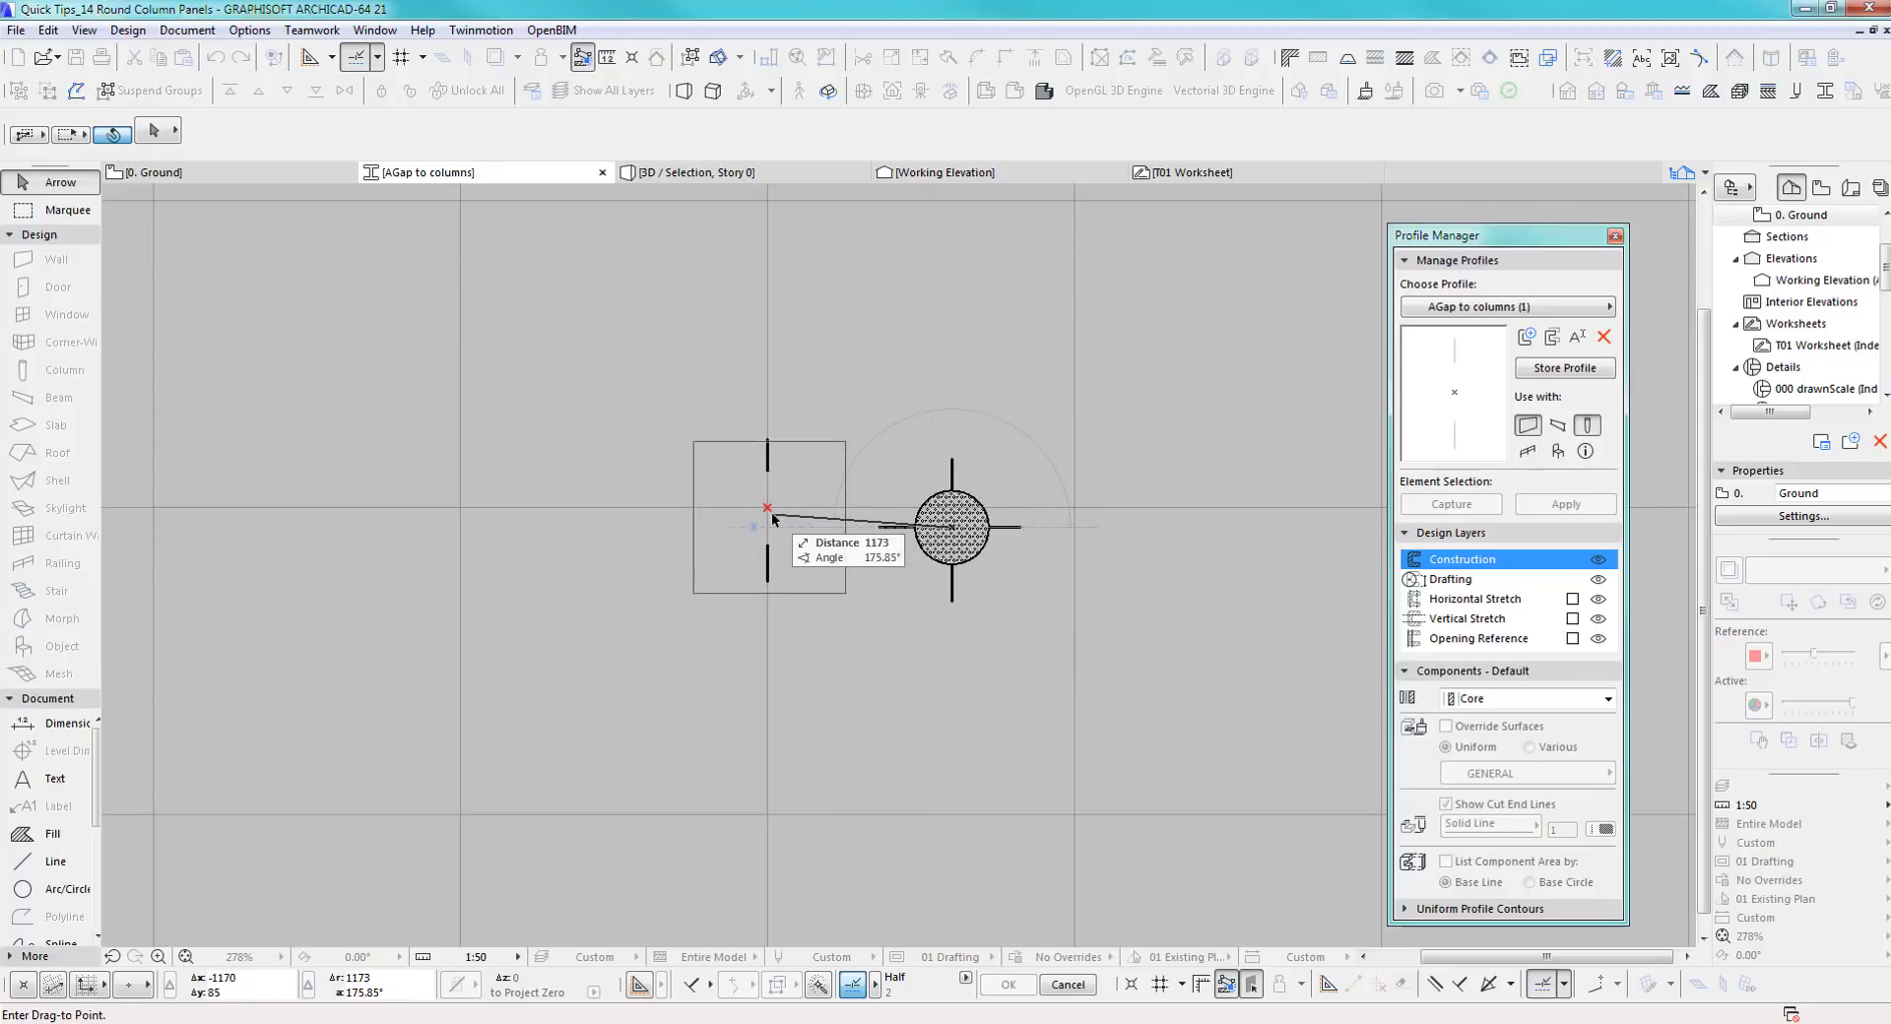
left_click(767, 507)
left_click(800, 533)
Delete the pasted round column so only the four joint strips remain, and activate the Fill tool
key("Delete")
scroll(864, 543, "up", 1)
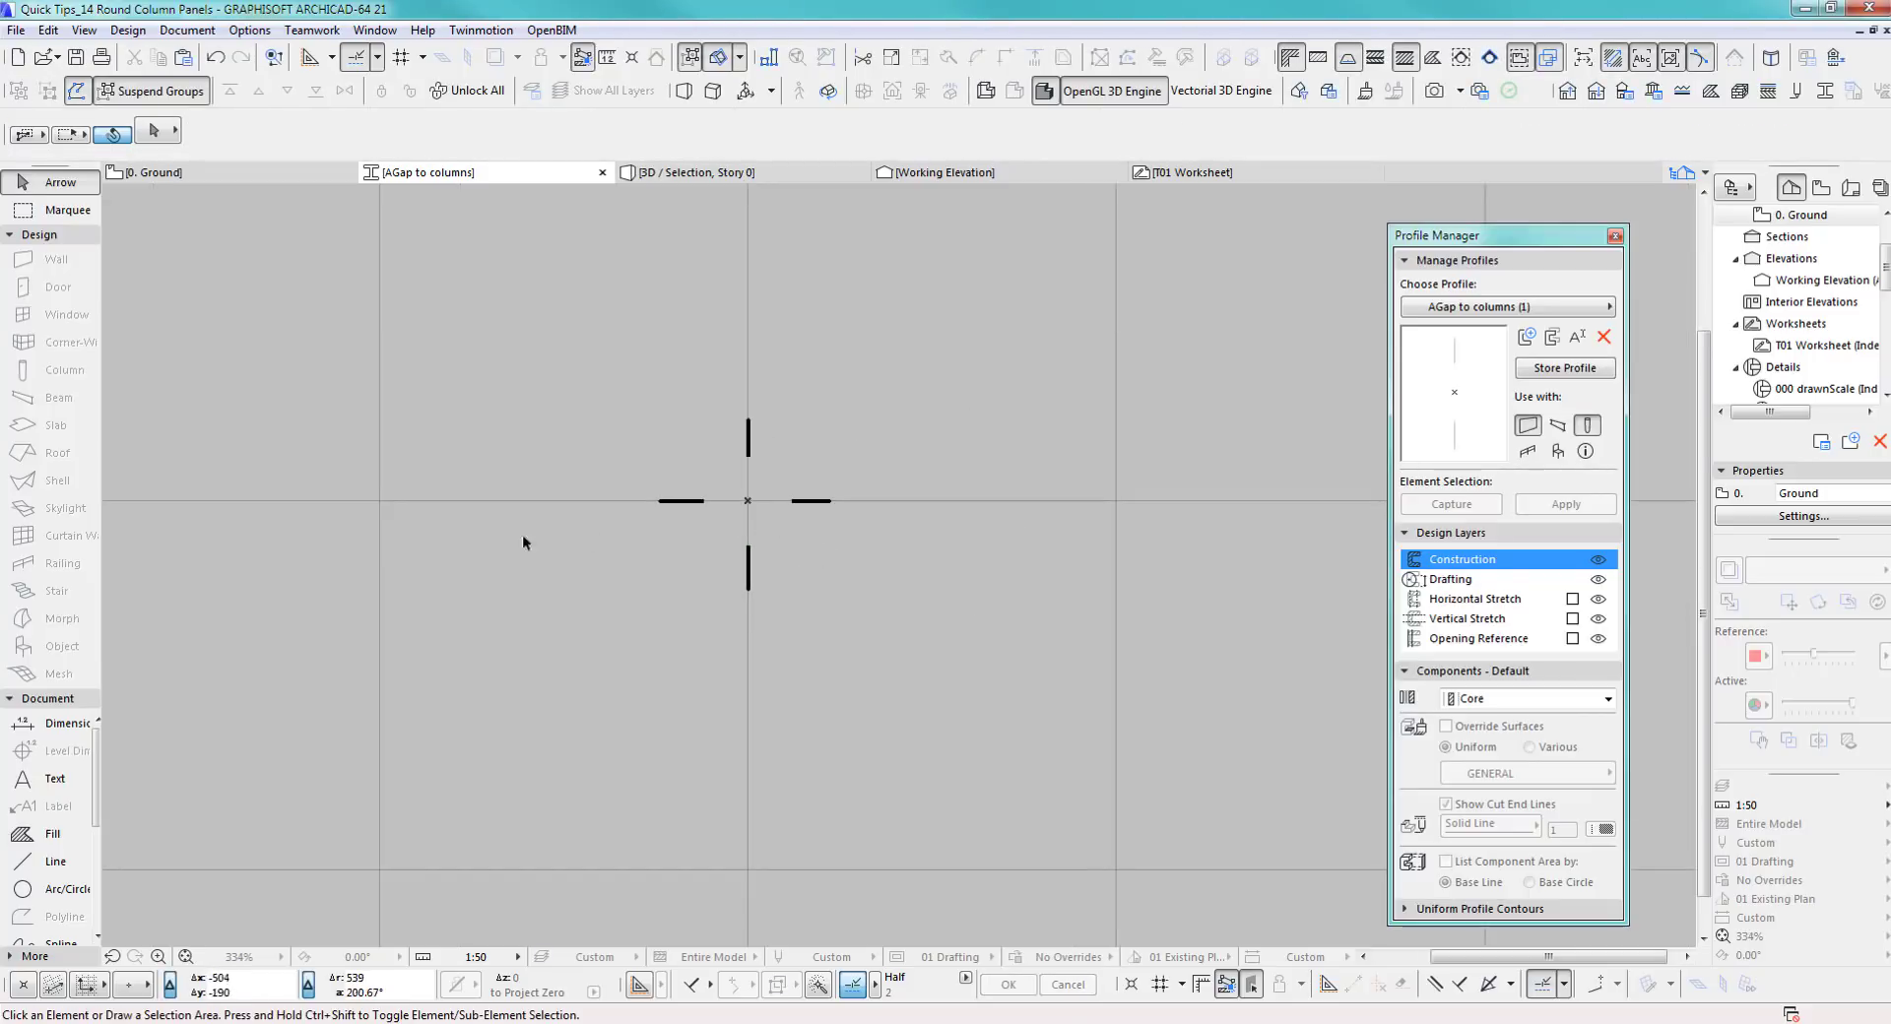
left_click(51, 833)
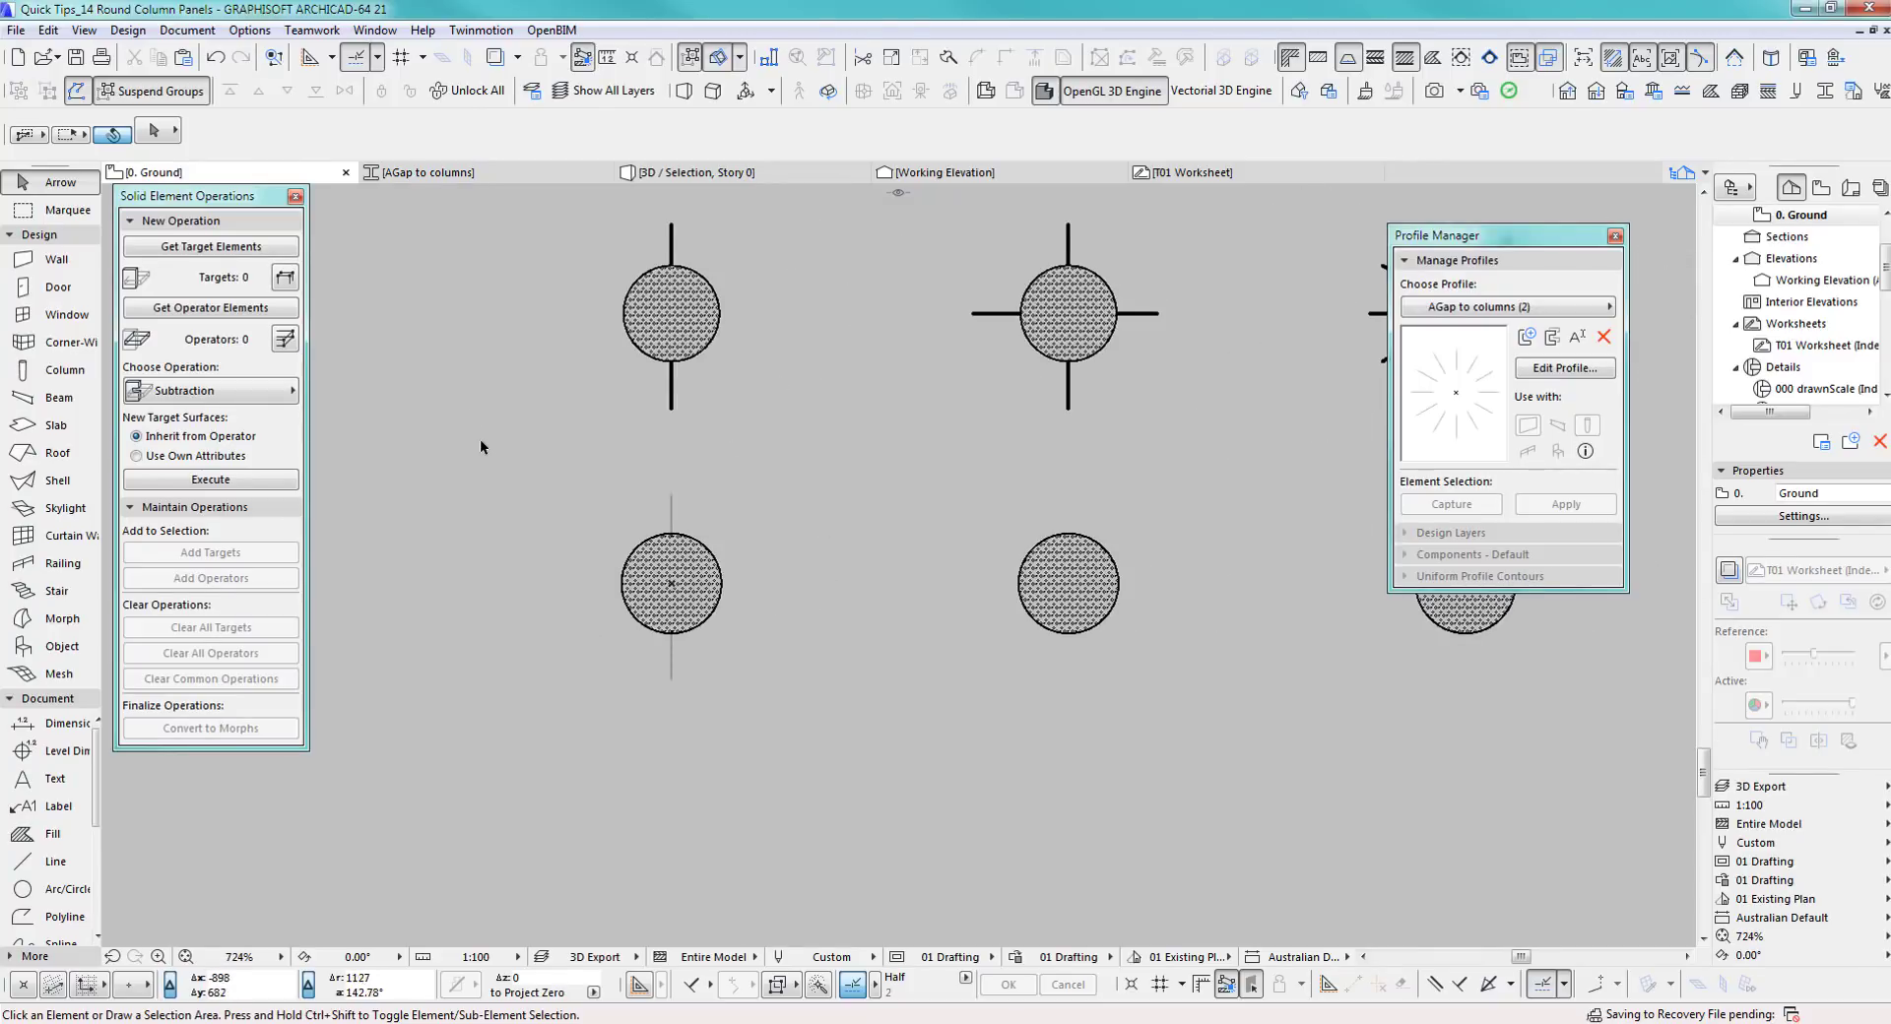
Show the first lower round column with its two-strip gap column alone in 3D, seen from above
left_click_drag(481, 440, 821, 734)
key("F5")
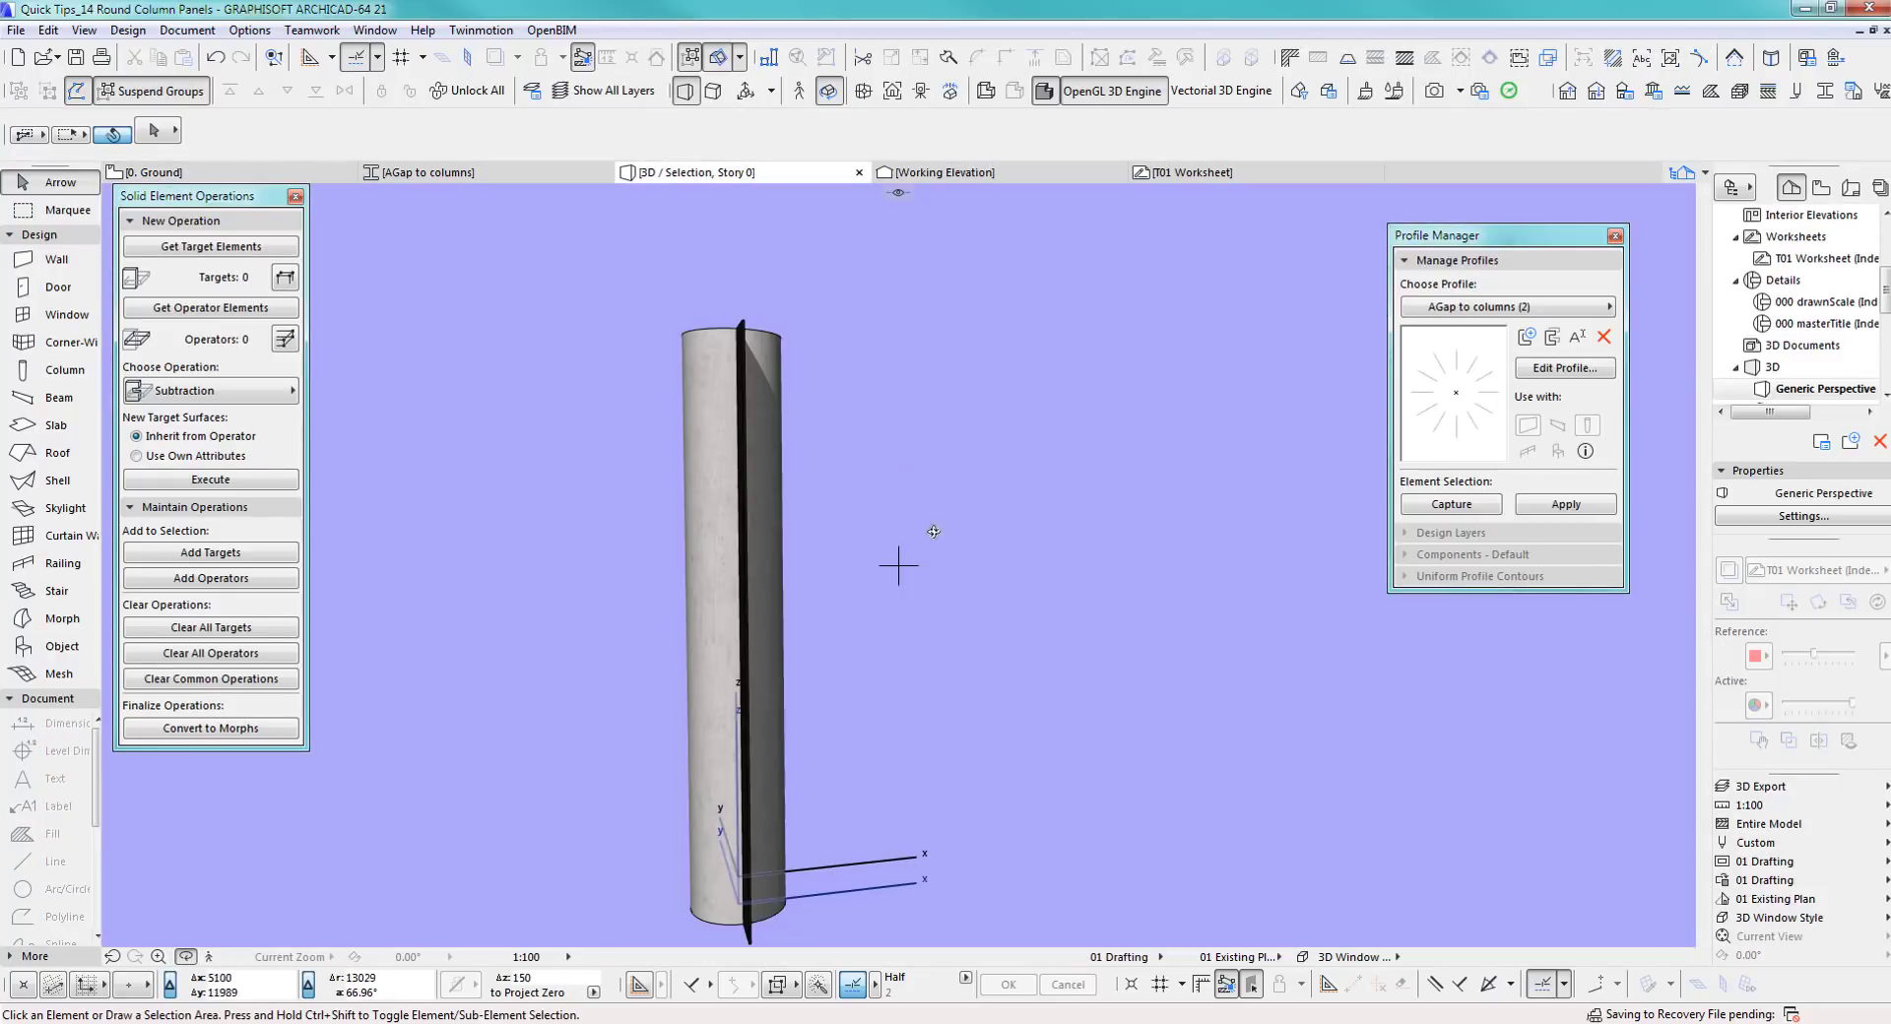
left_click_drag(899, 464, 1034, 552)
scroll(811, 353, "up", 2)
middle_click_drag(810, 353, 836, 462, "shift")
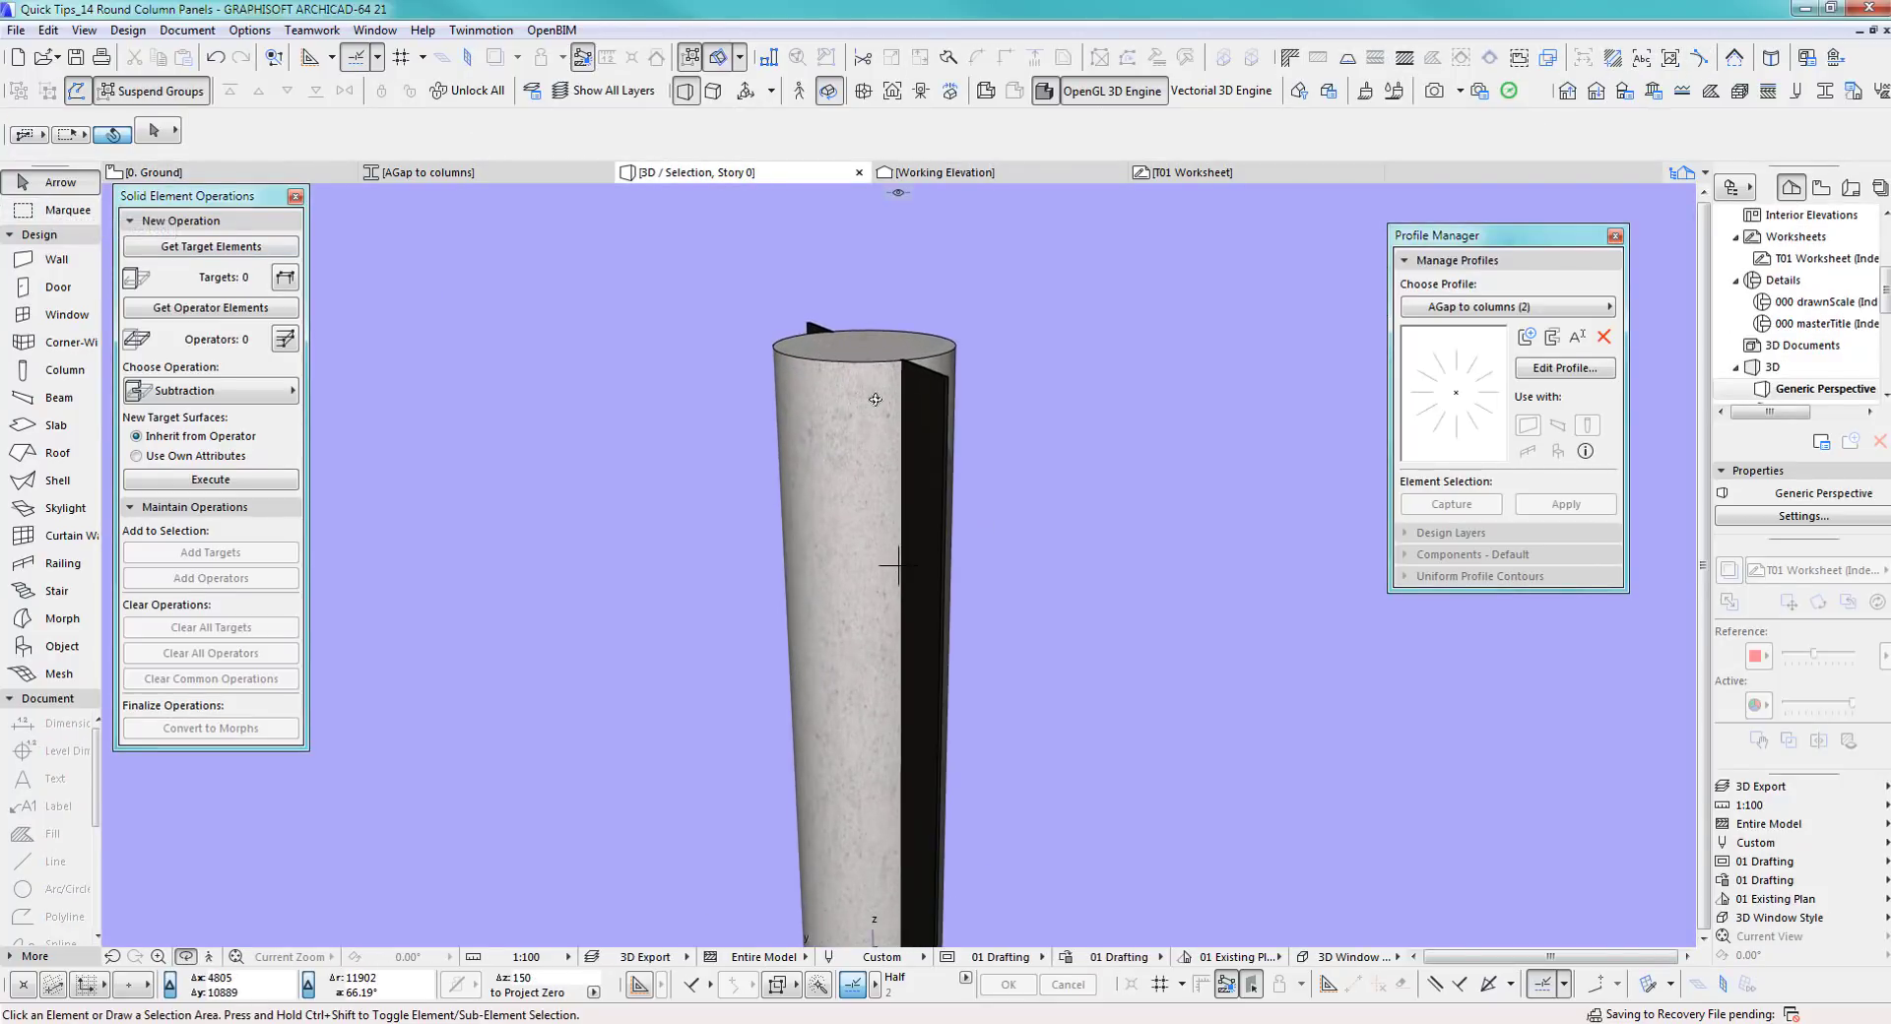
Change the selected gap column's complex profile to AGap to columns (1)
left_click(952, 386)
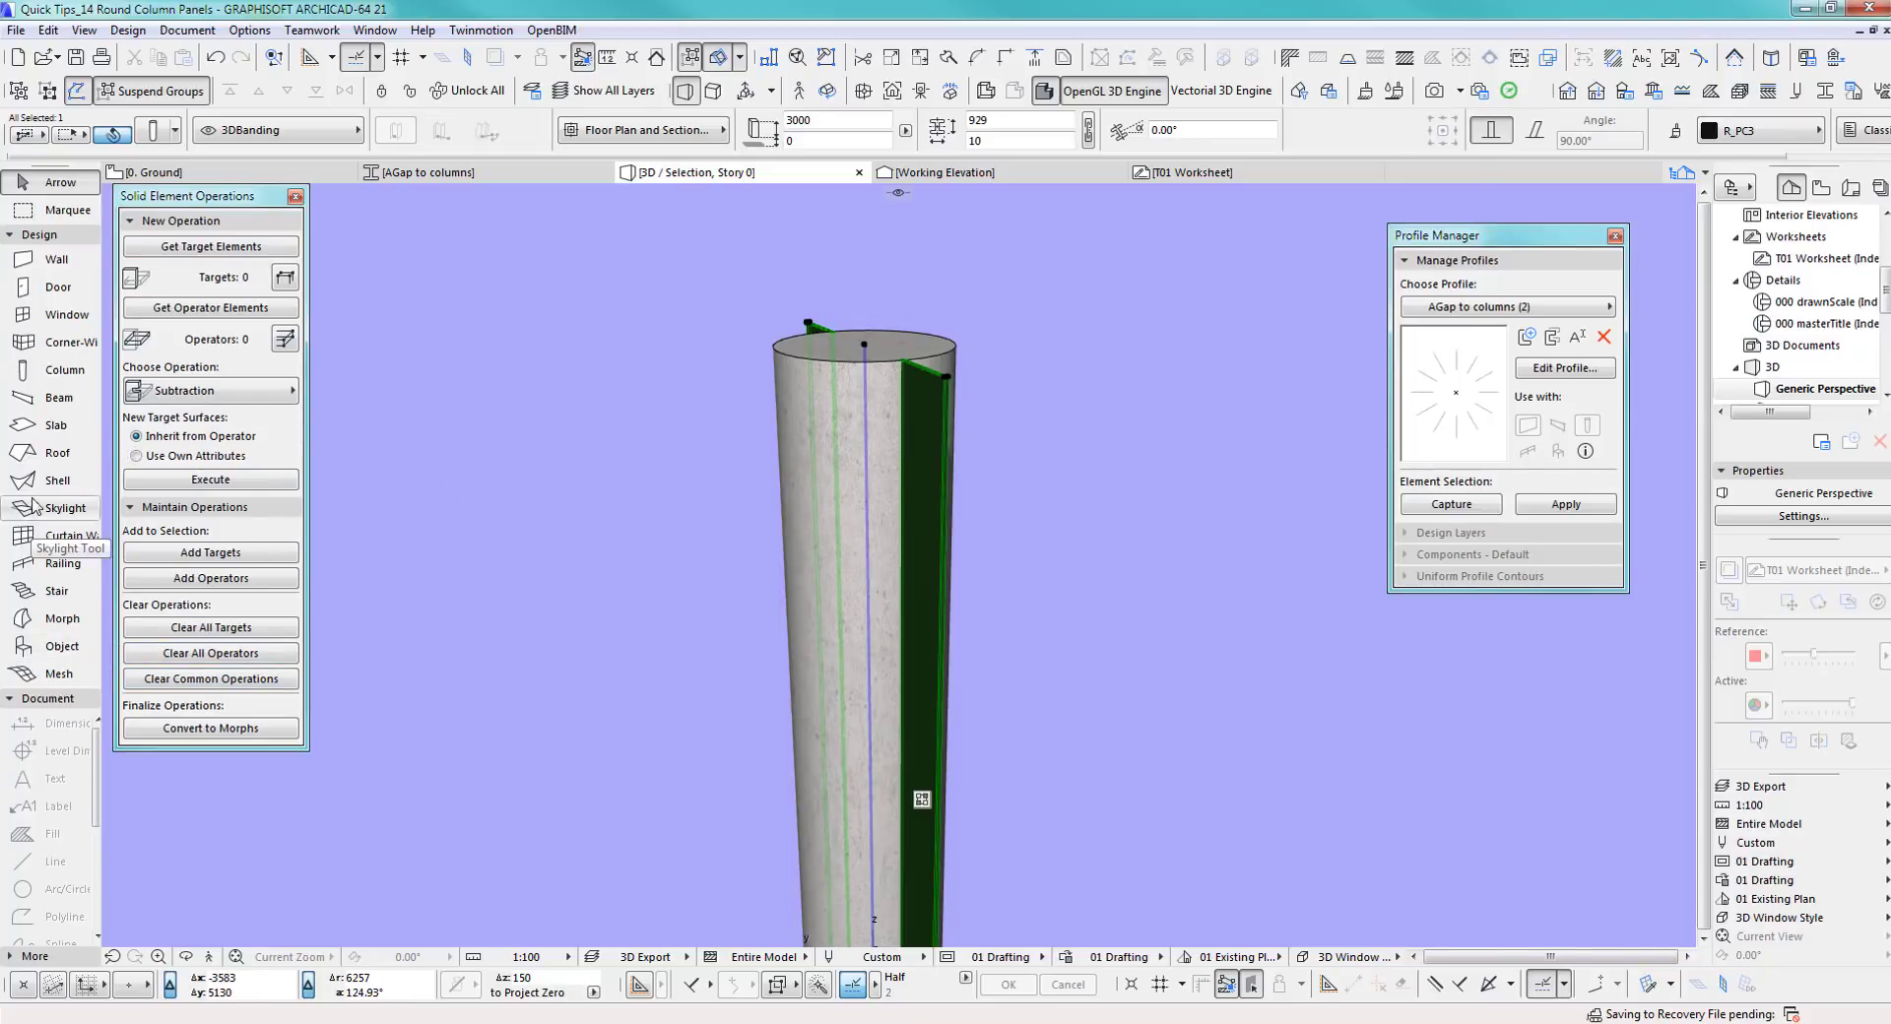
double_click(49, 383)
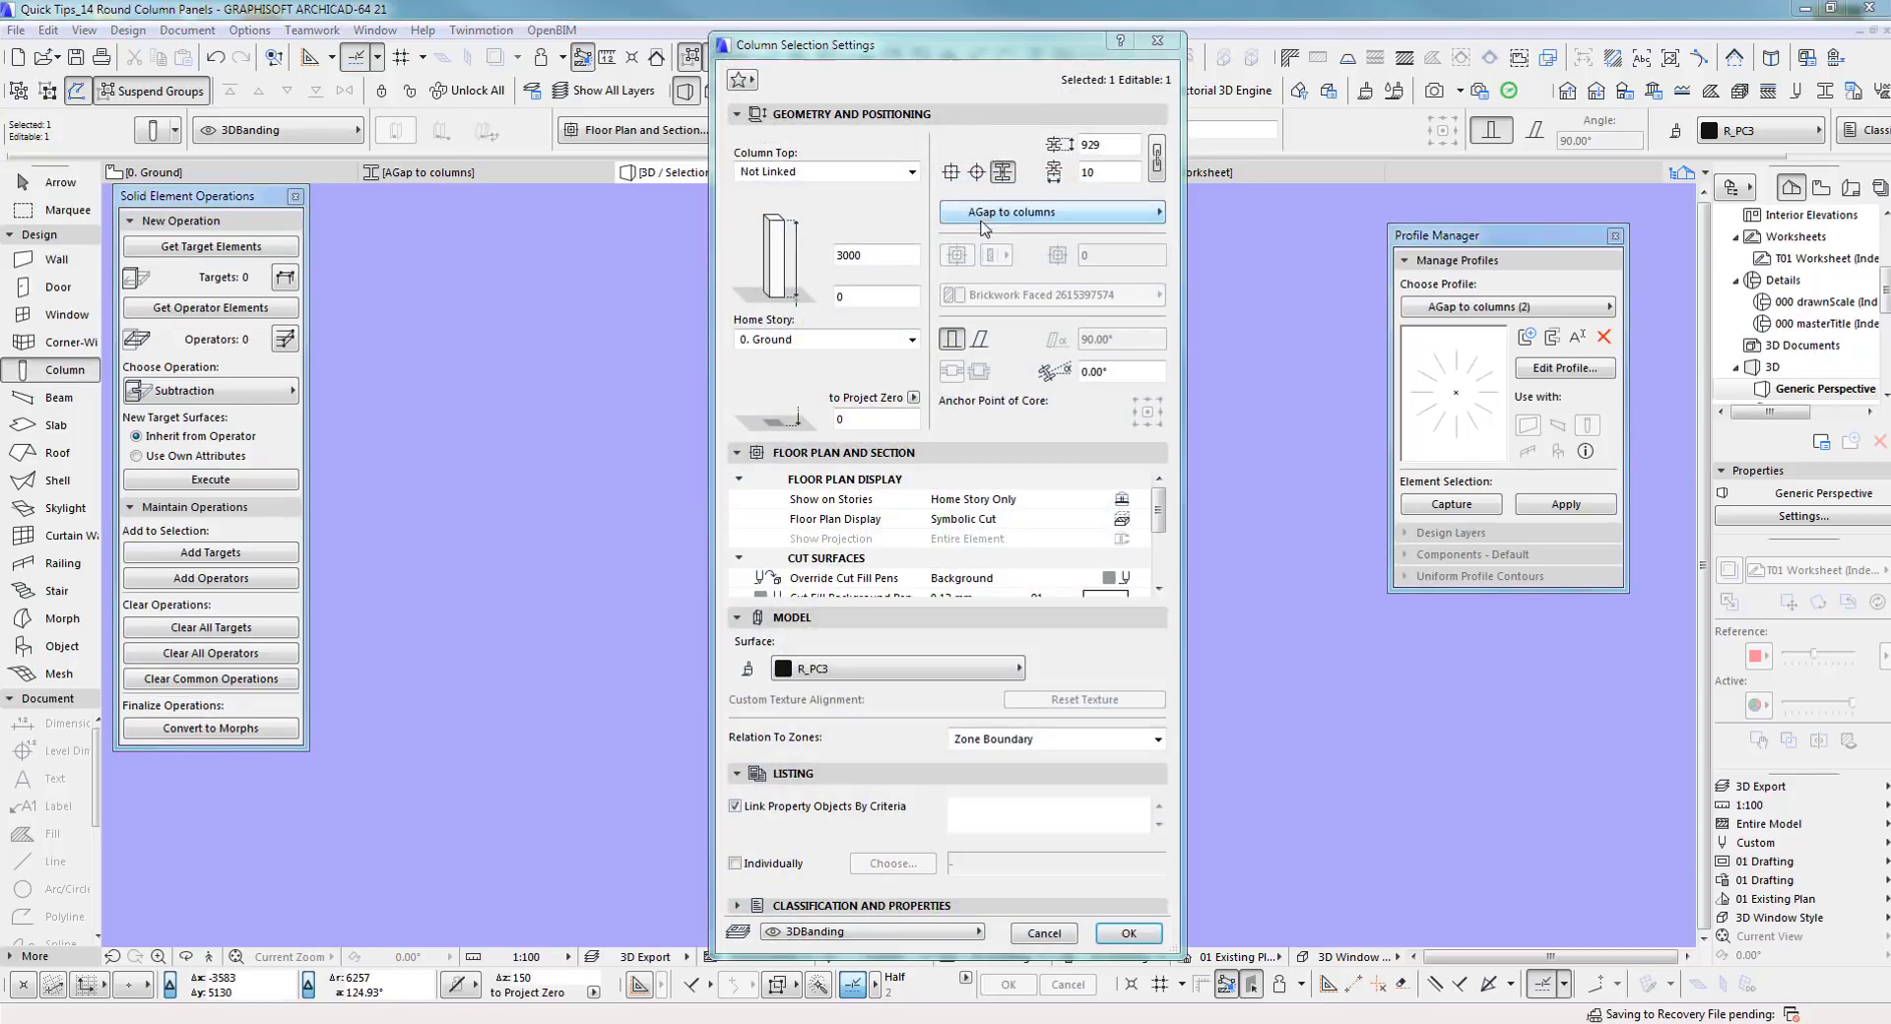
left_click(991, 215)
left_click(1231, 353)
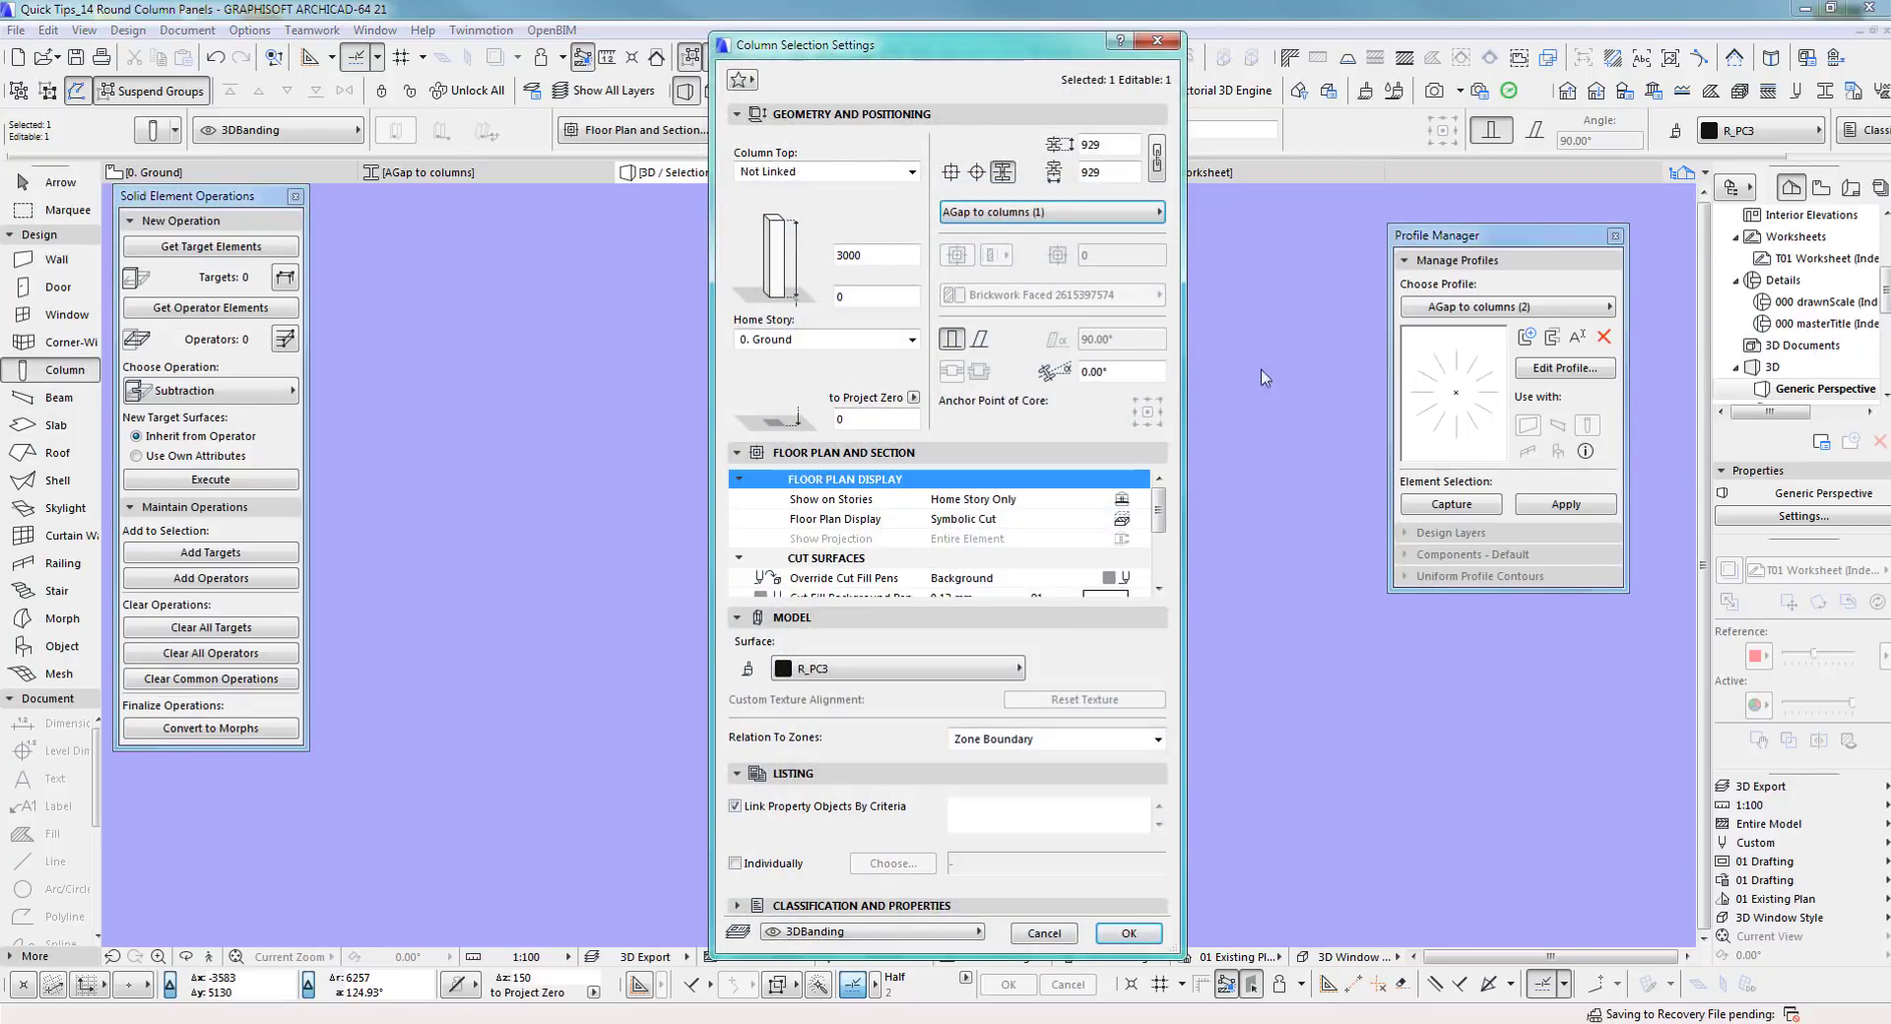
left_click(1129, 934)
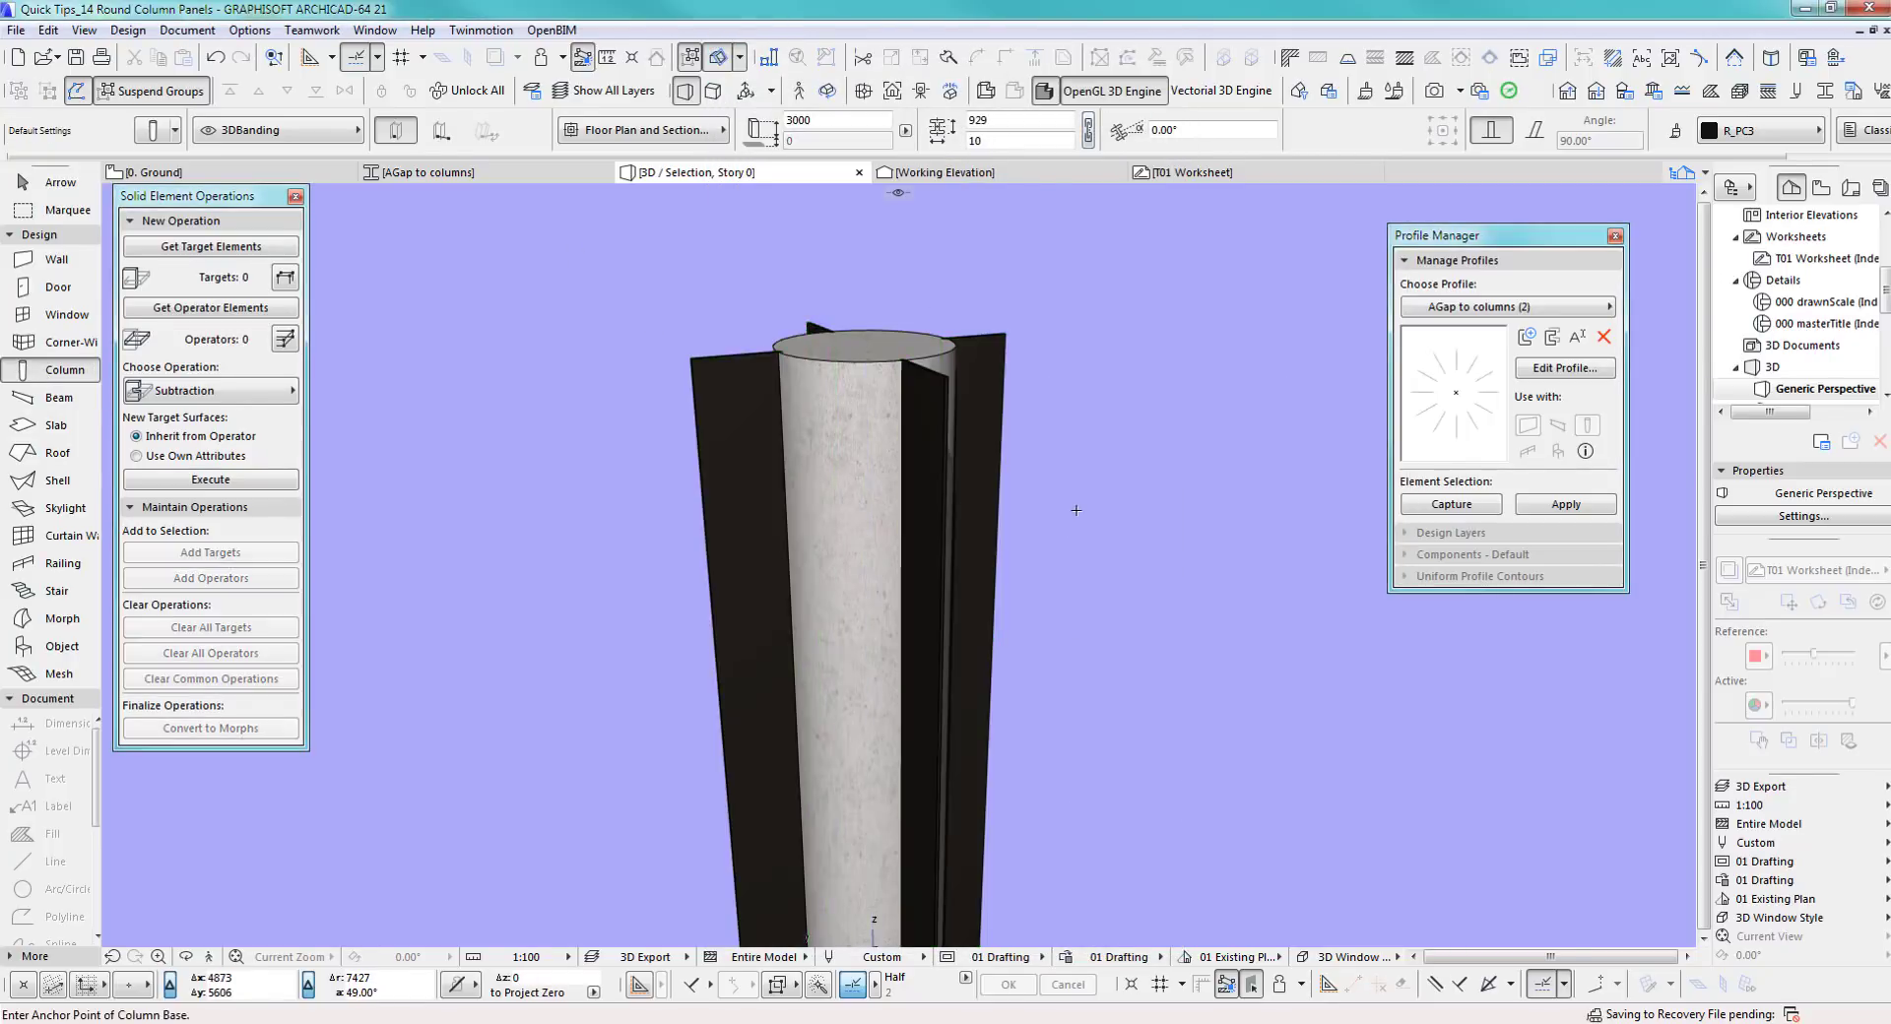
Hide the layer of the four-strip gap column and inspect the four joints in the shaft
left_click(86, 185)
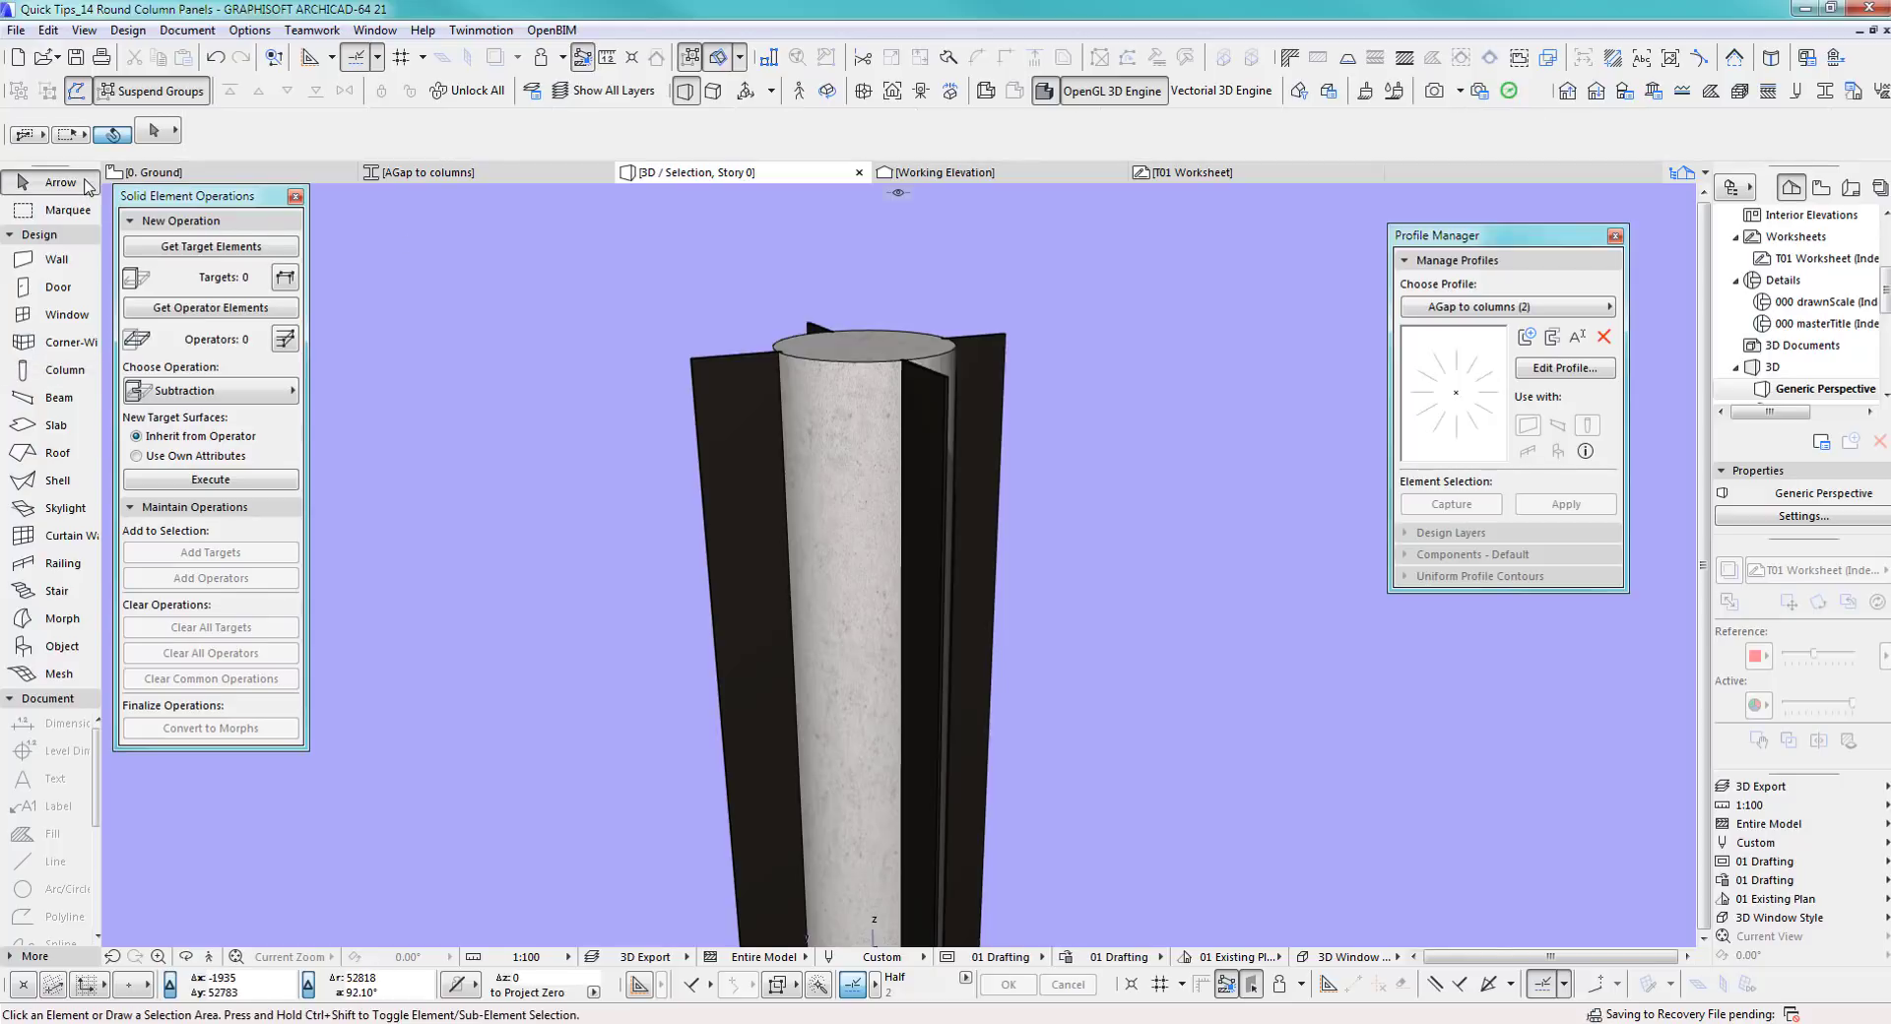
right_click(1005, 335)
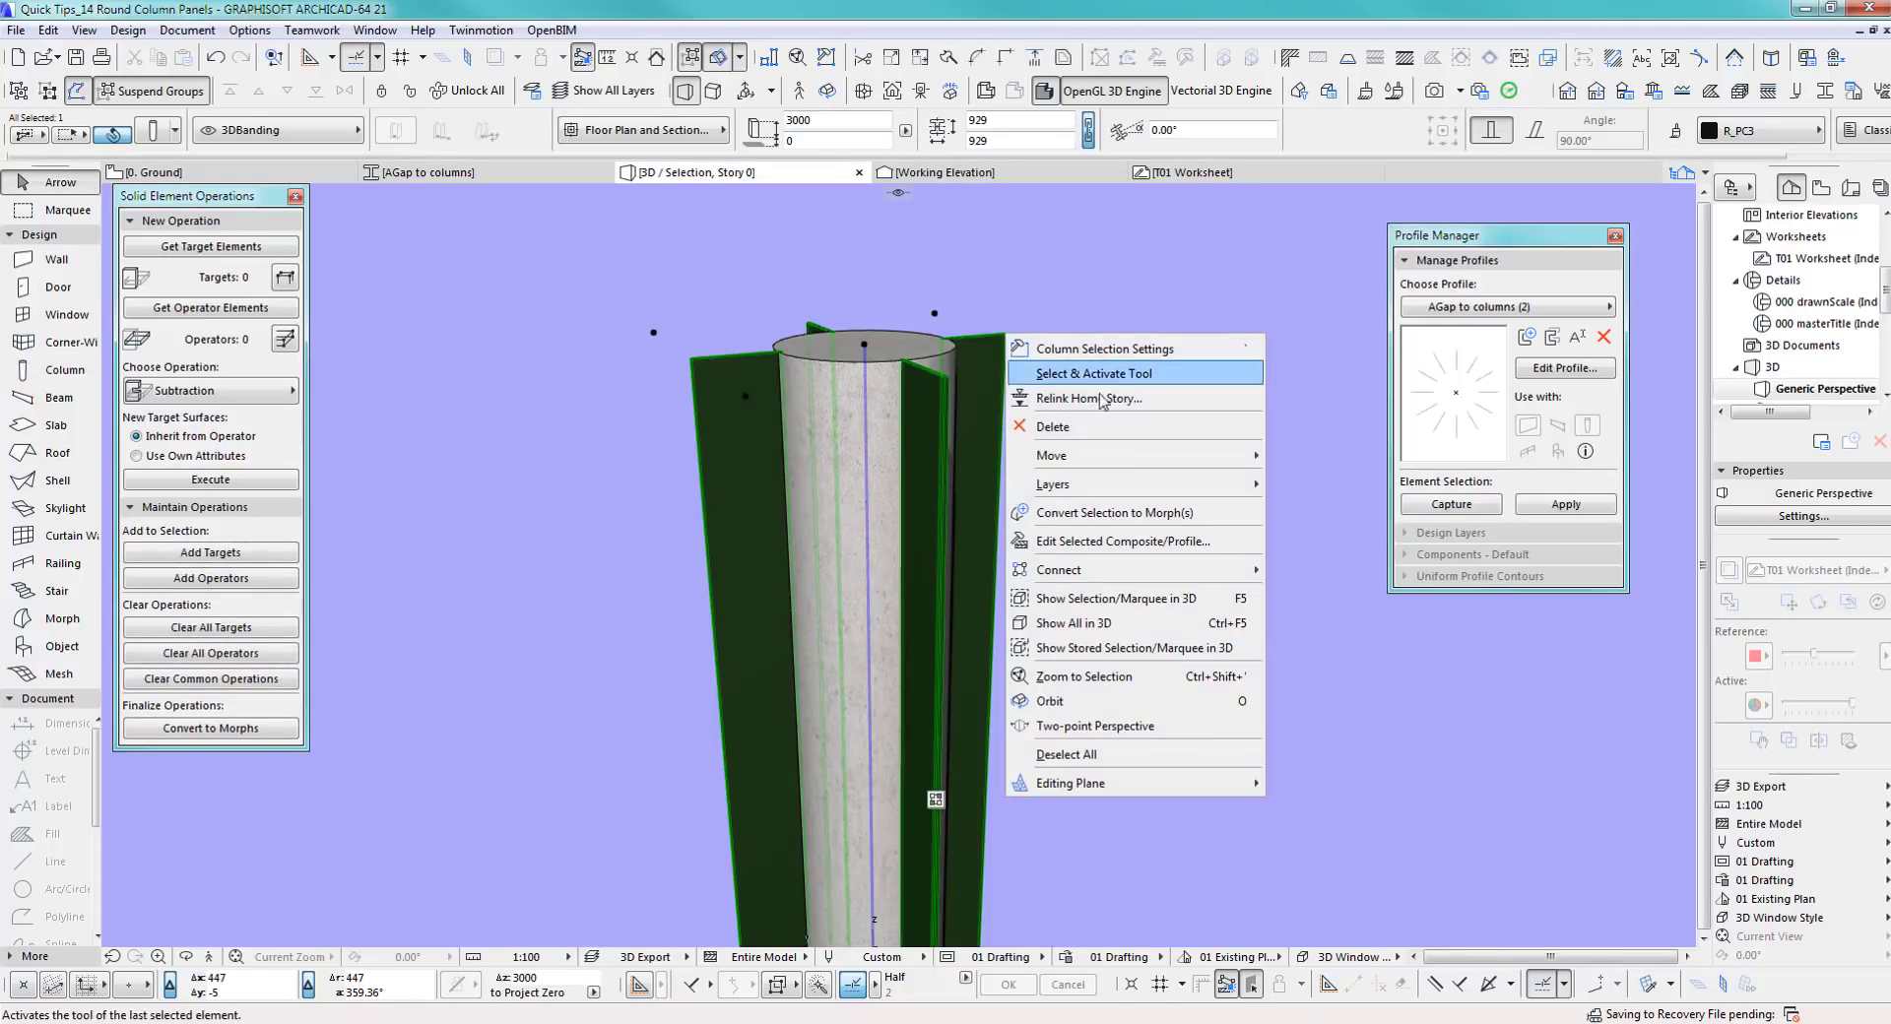
mouse_move(1088, 487)
left_click(1275, 510)
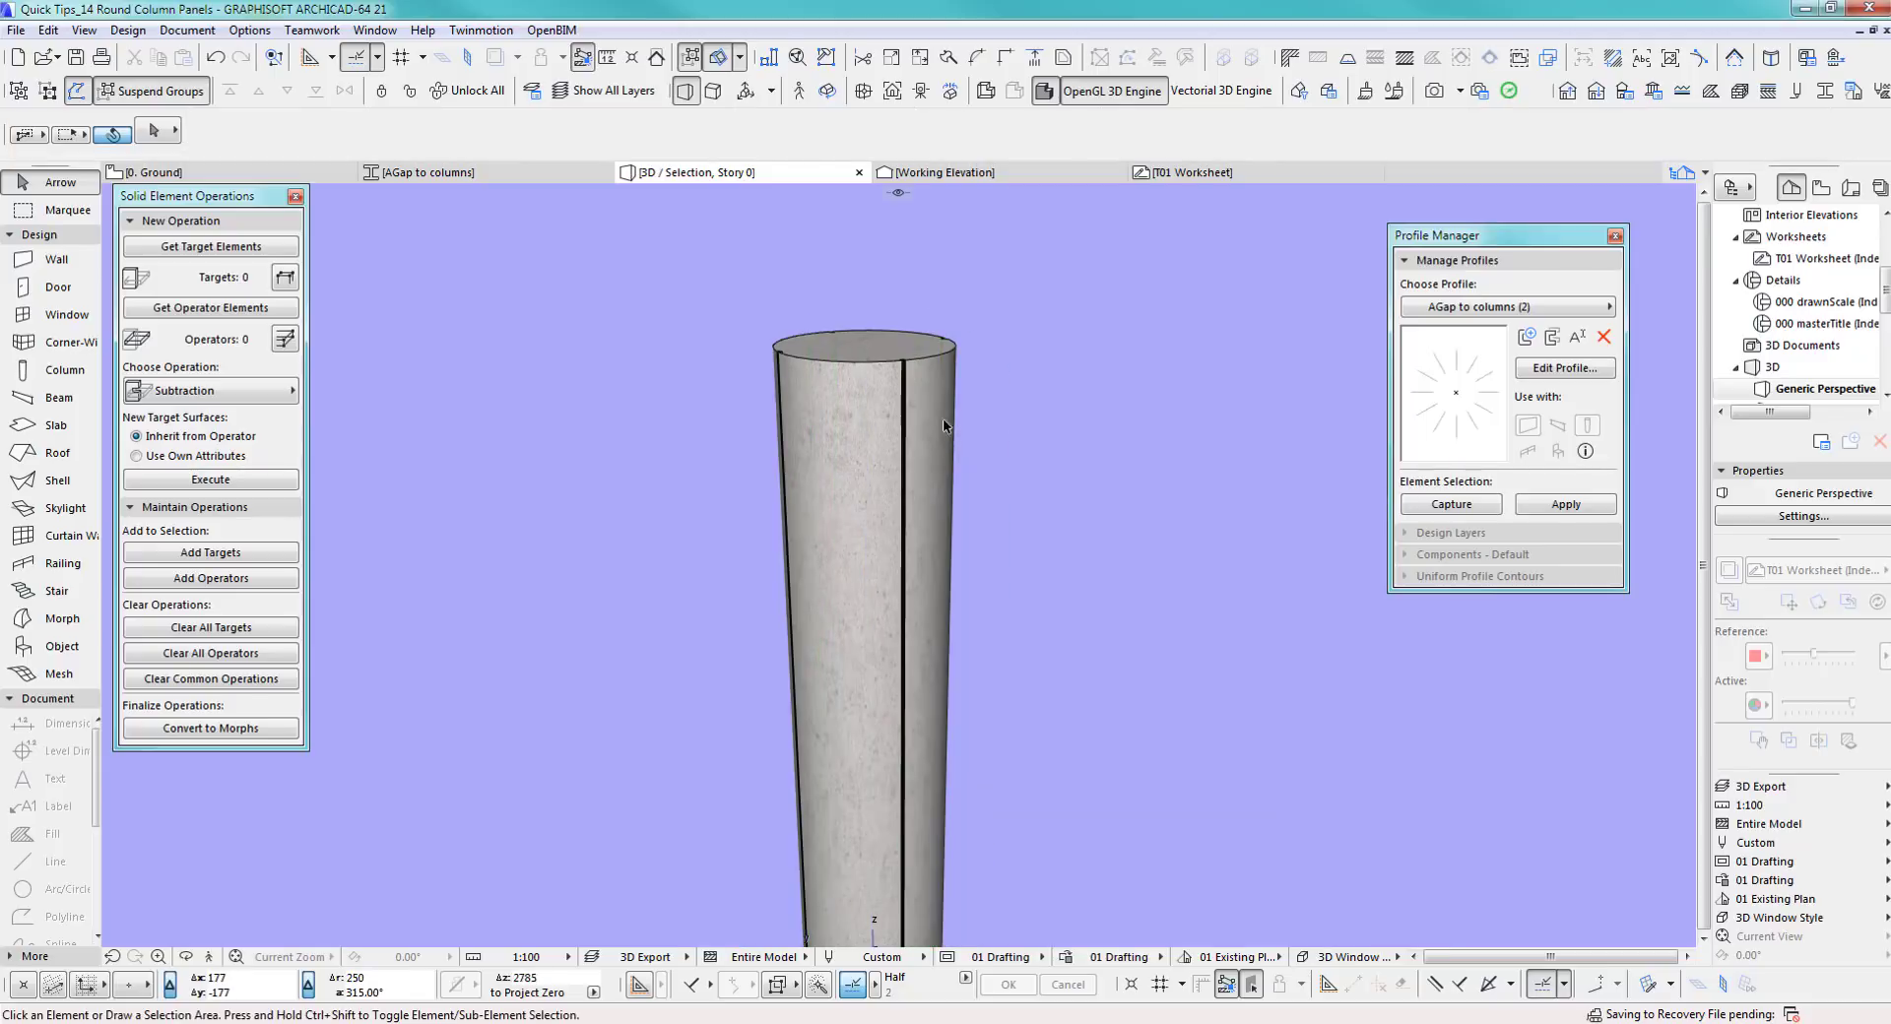
middle_click_drag(943, 502, 1156, 730, "shift")
Change the complex profile of the four-strip gap column around the round shaft to AGap to columns (2)
key("F2")
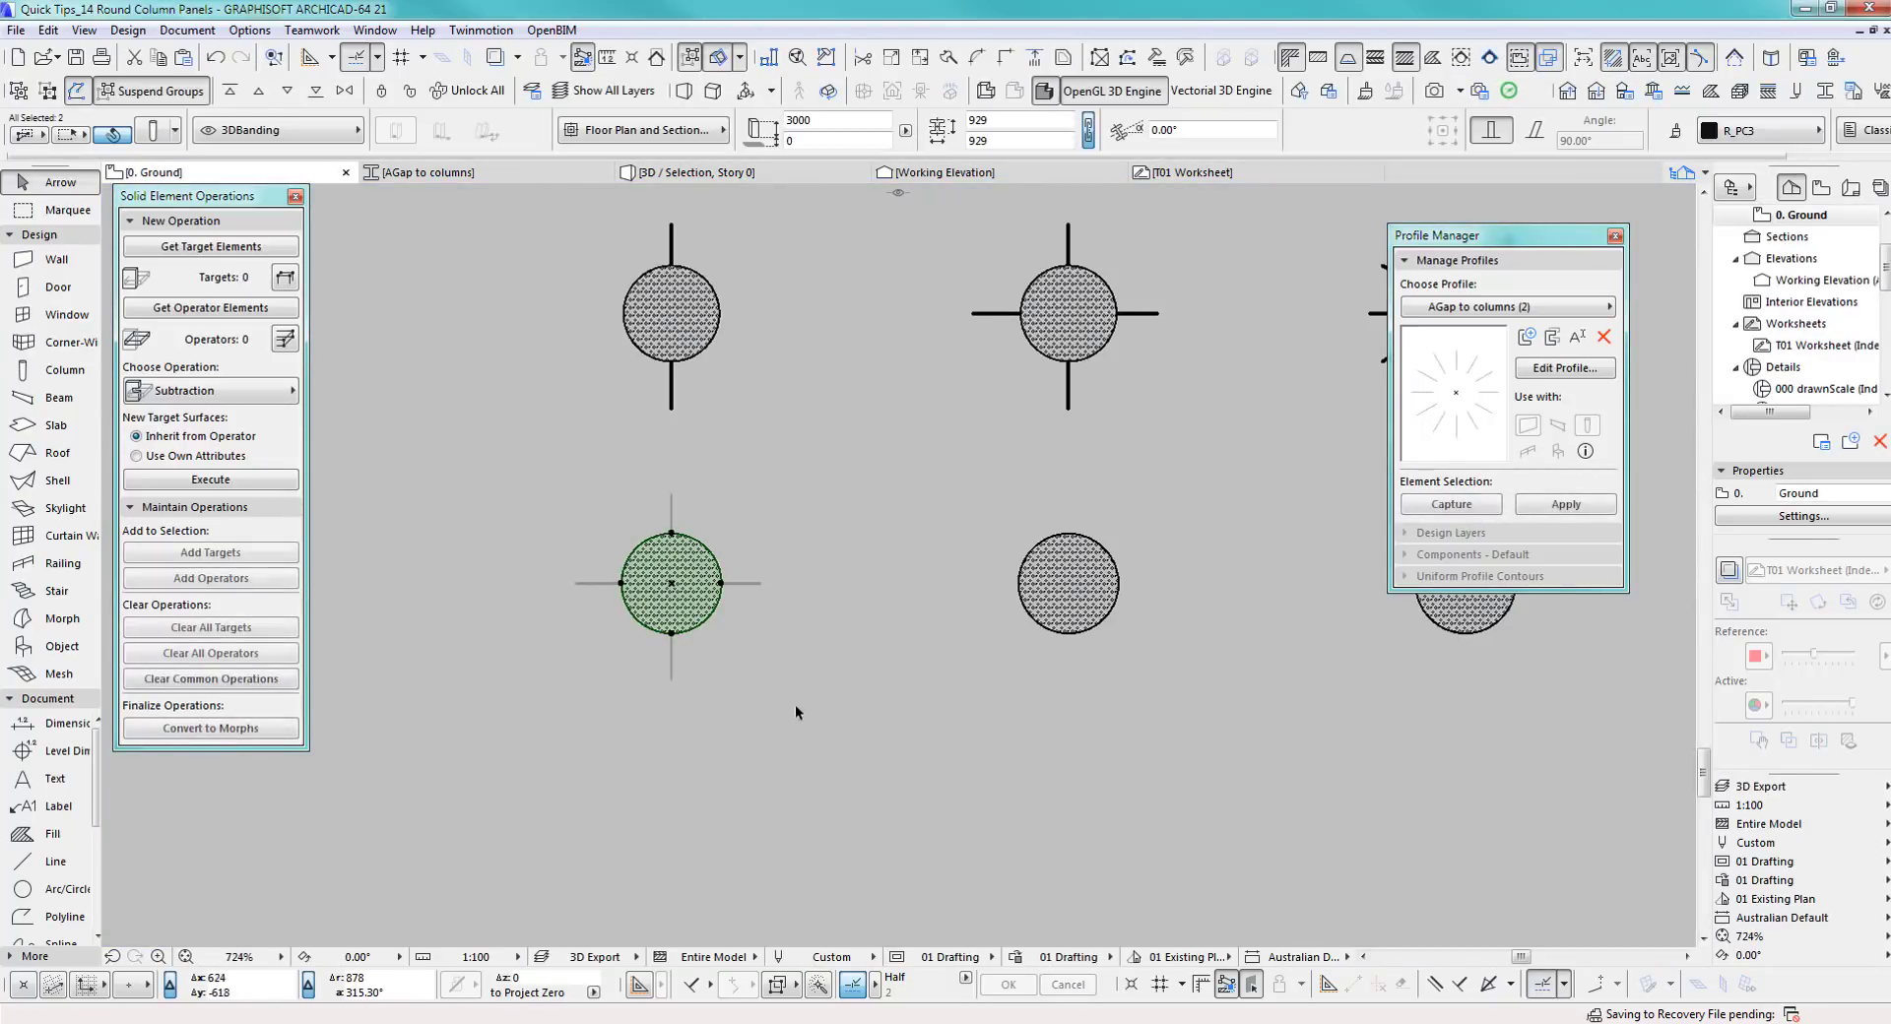
key("F3")
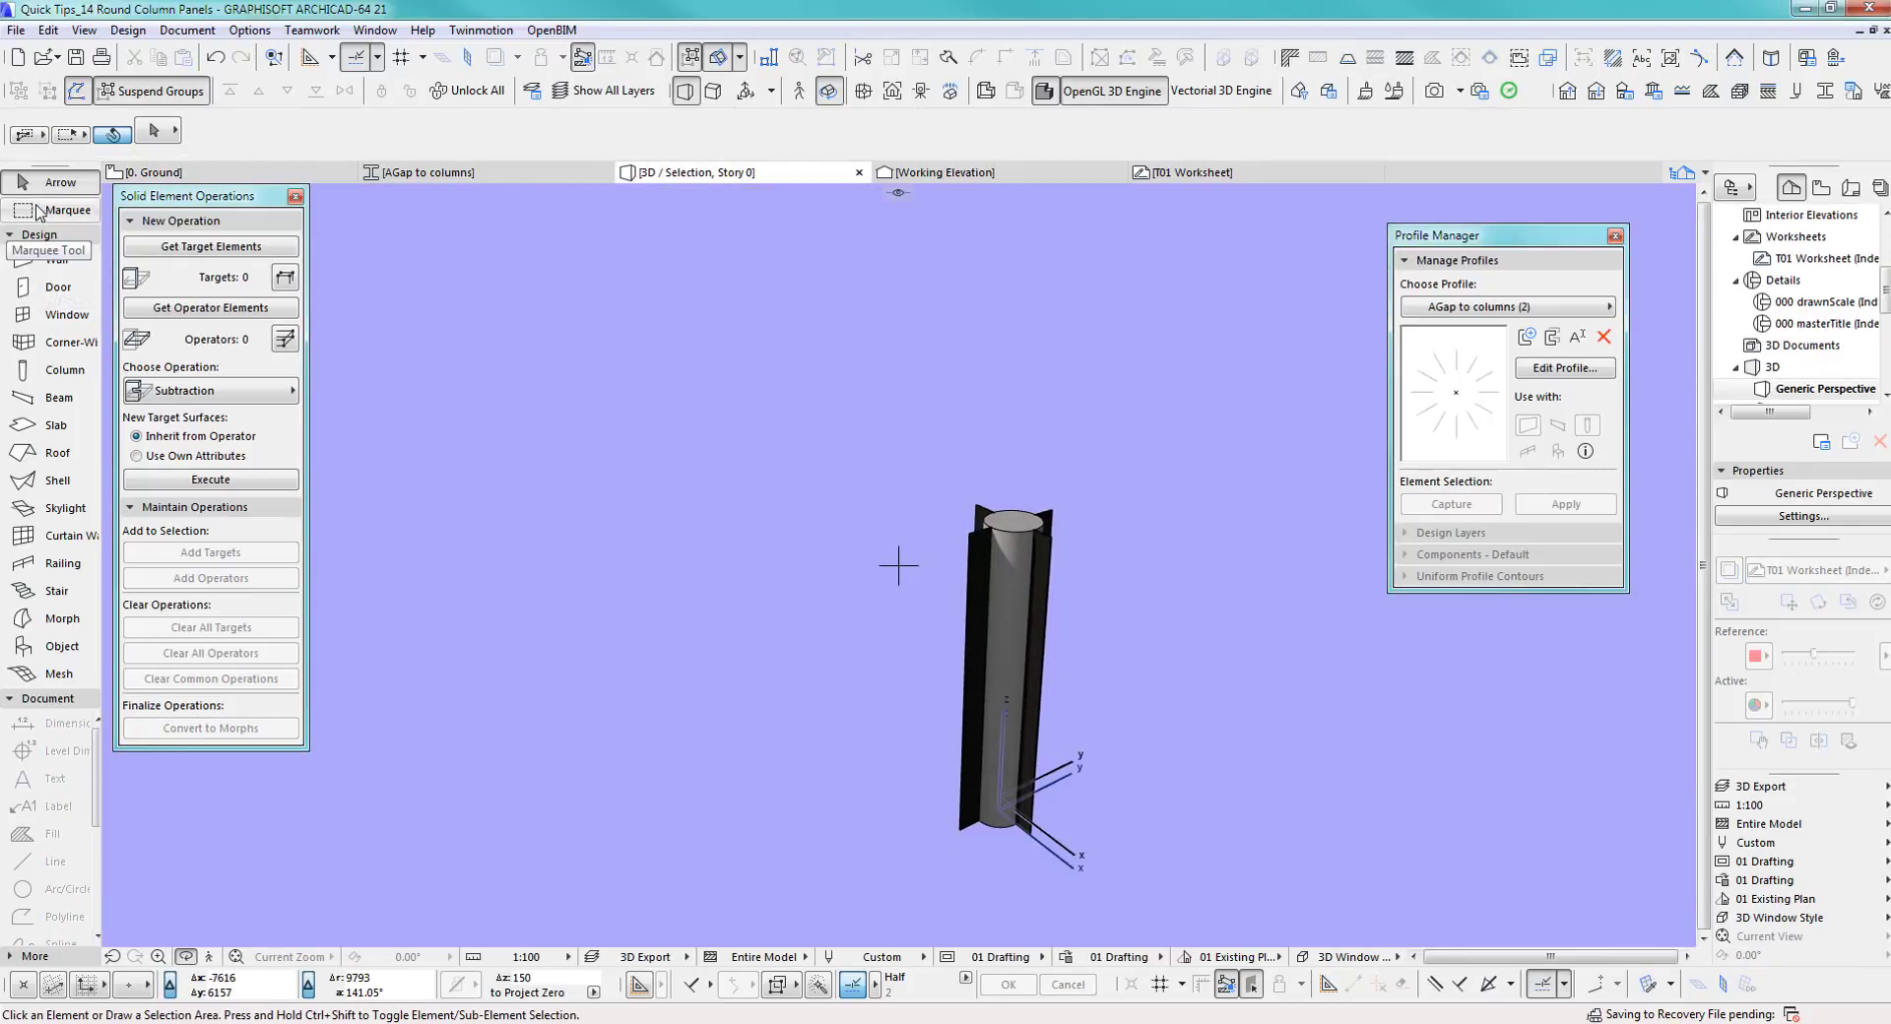
left_click(72, 187)
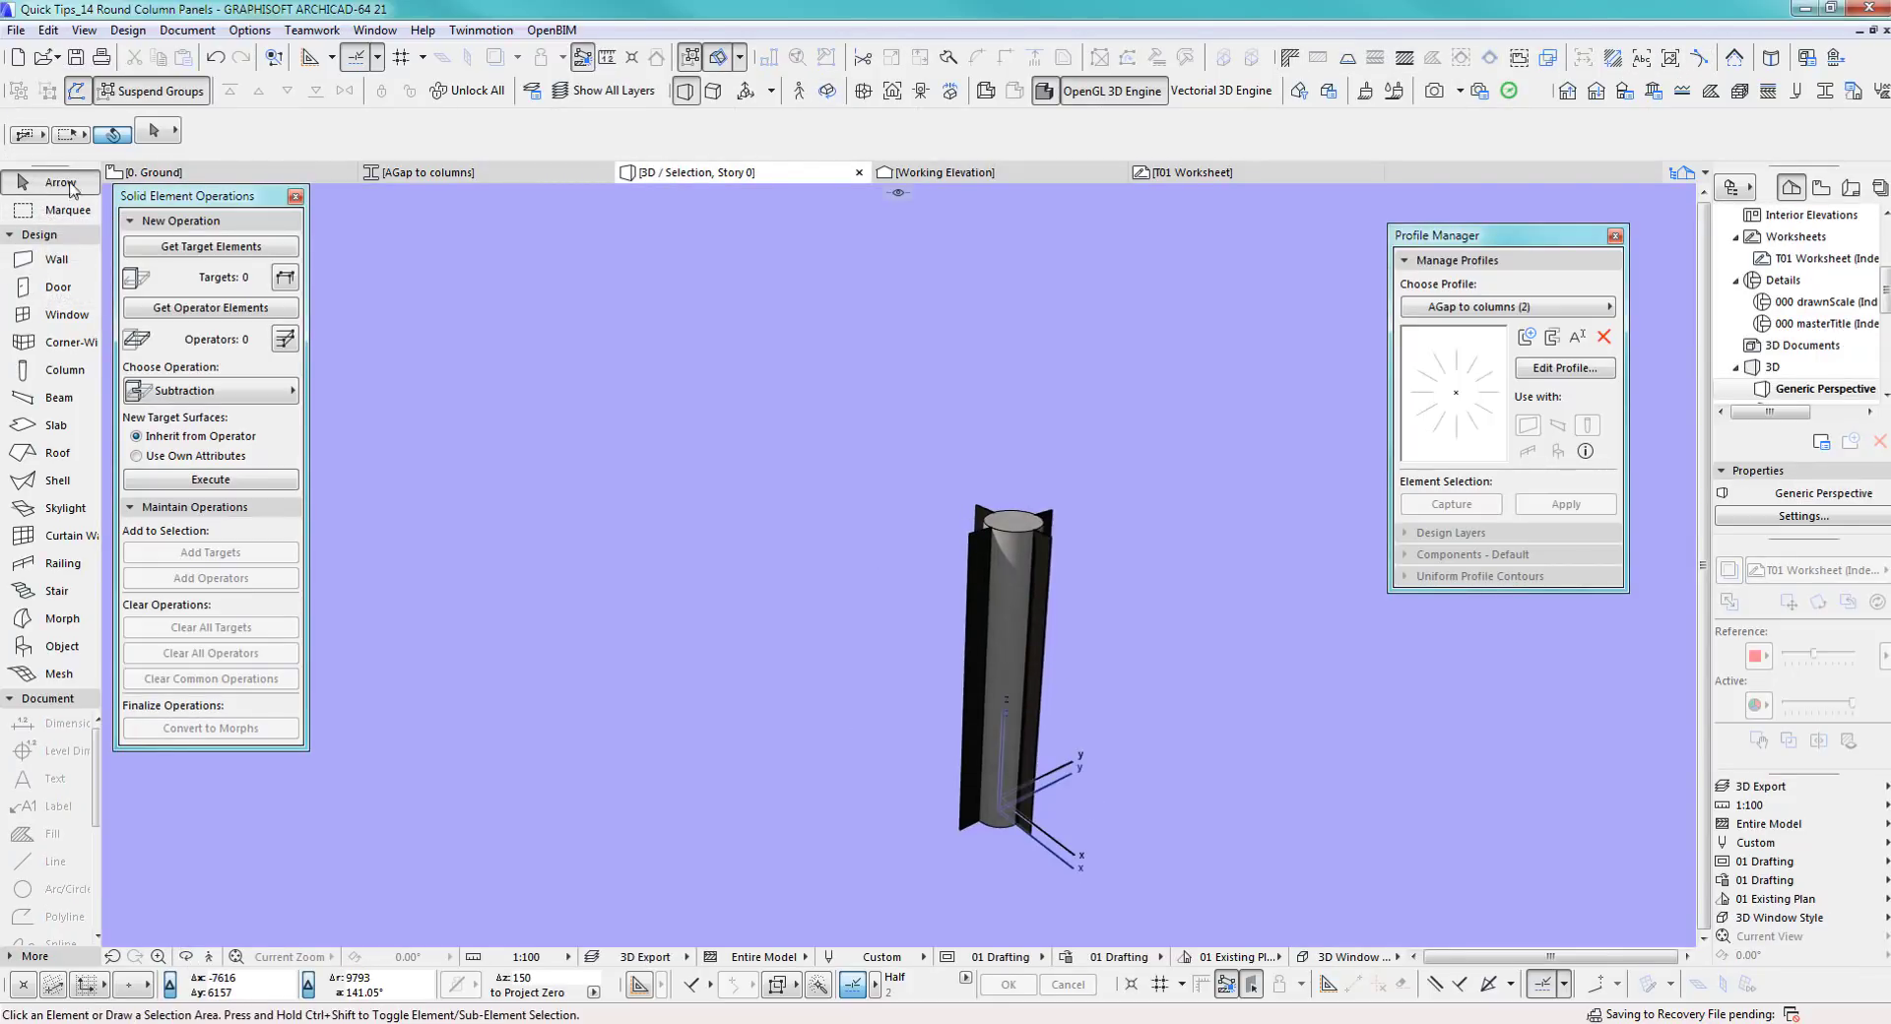
left_click(1049, 540)
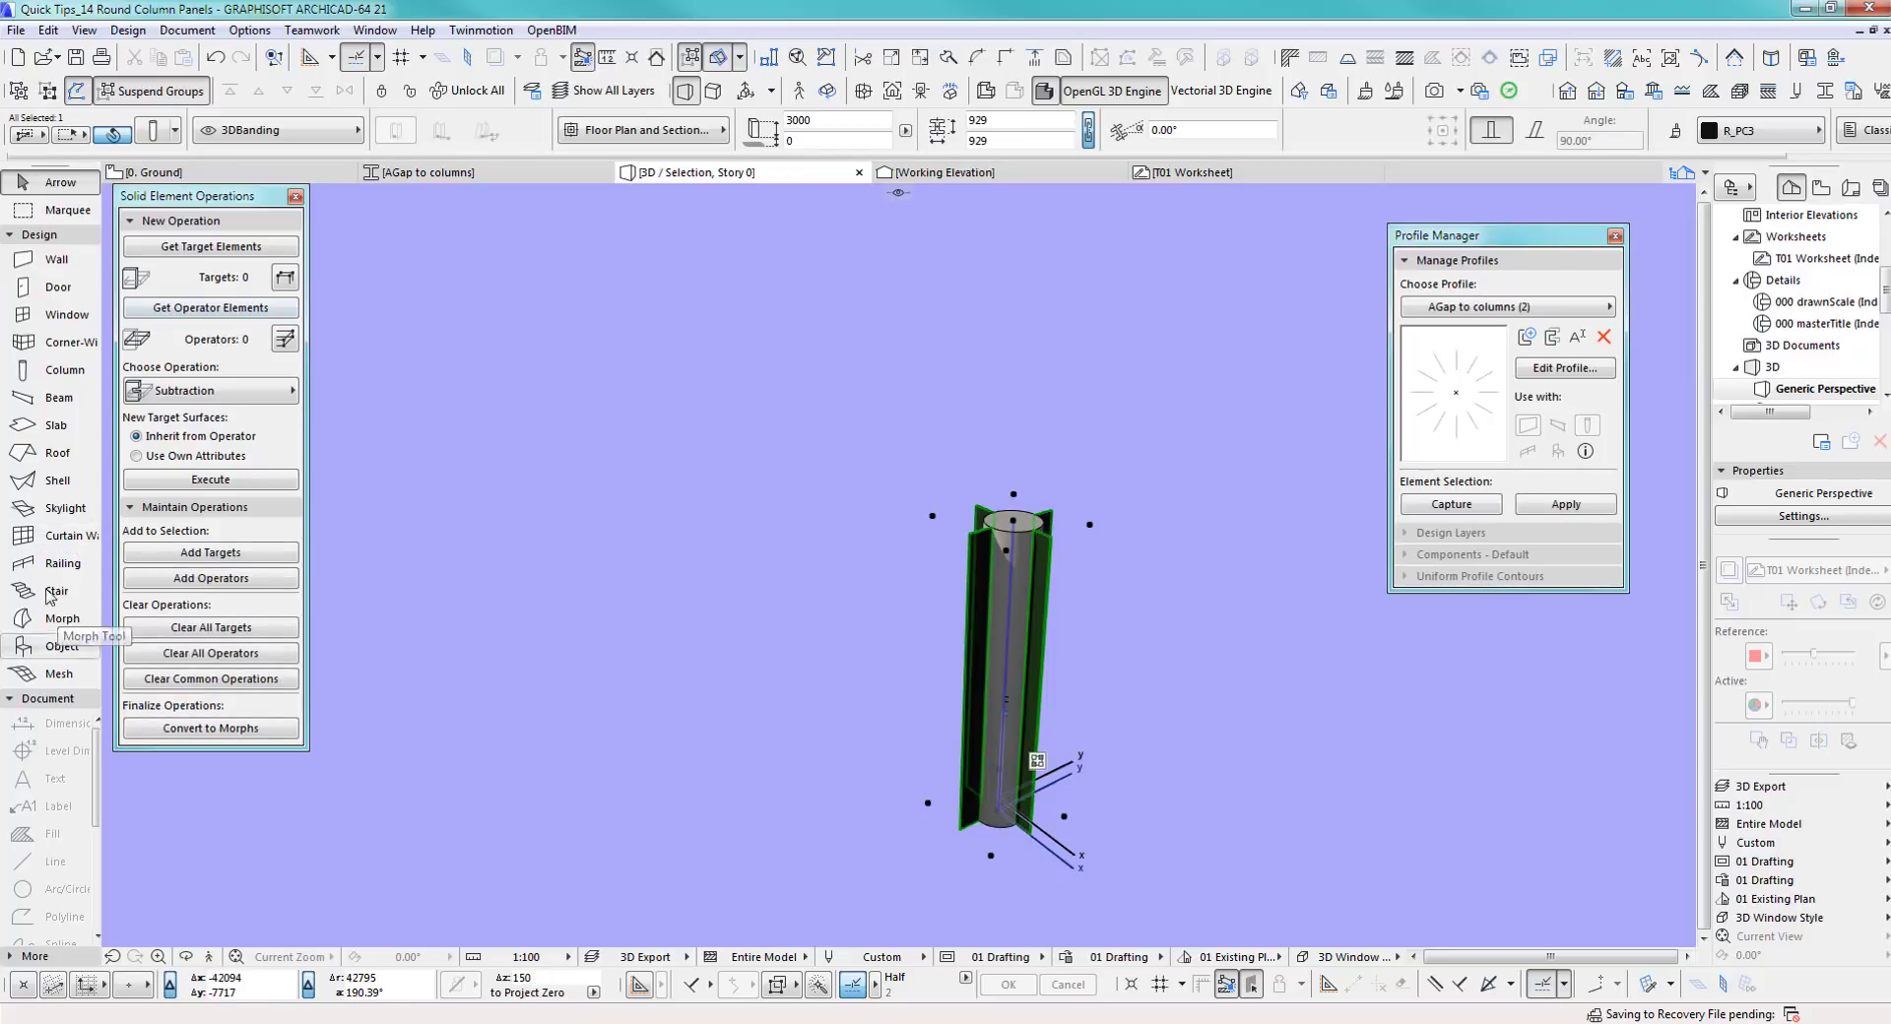
double_click(61, 369)
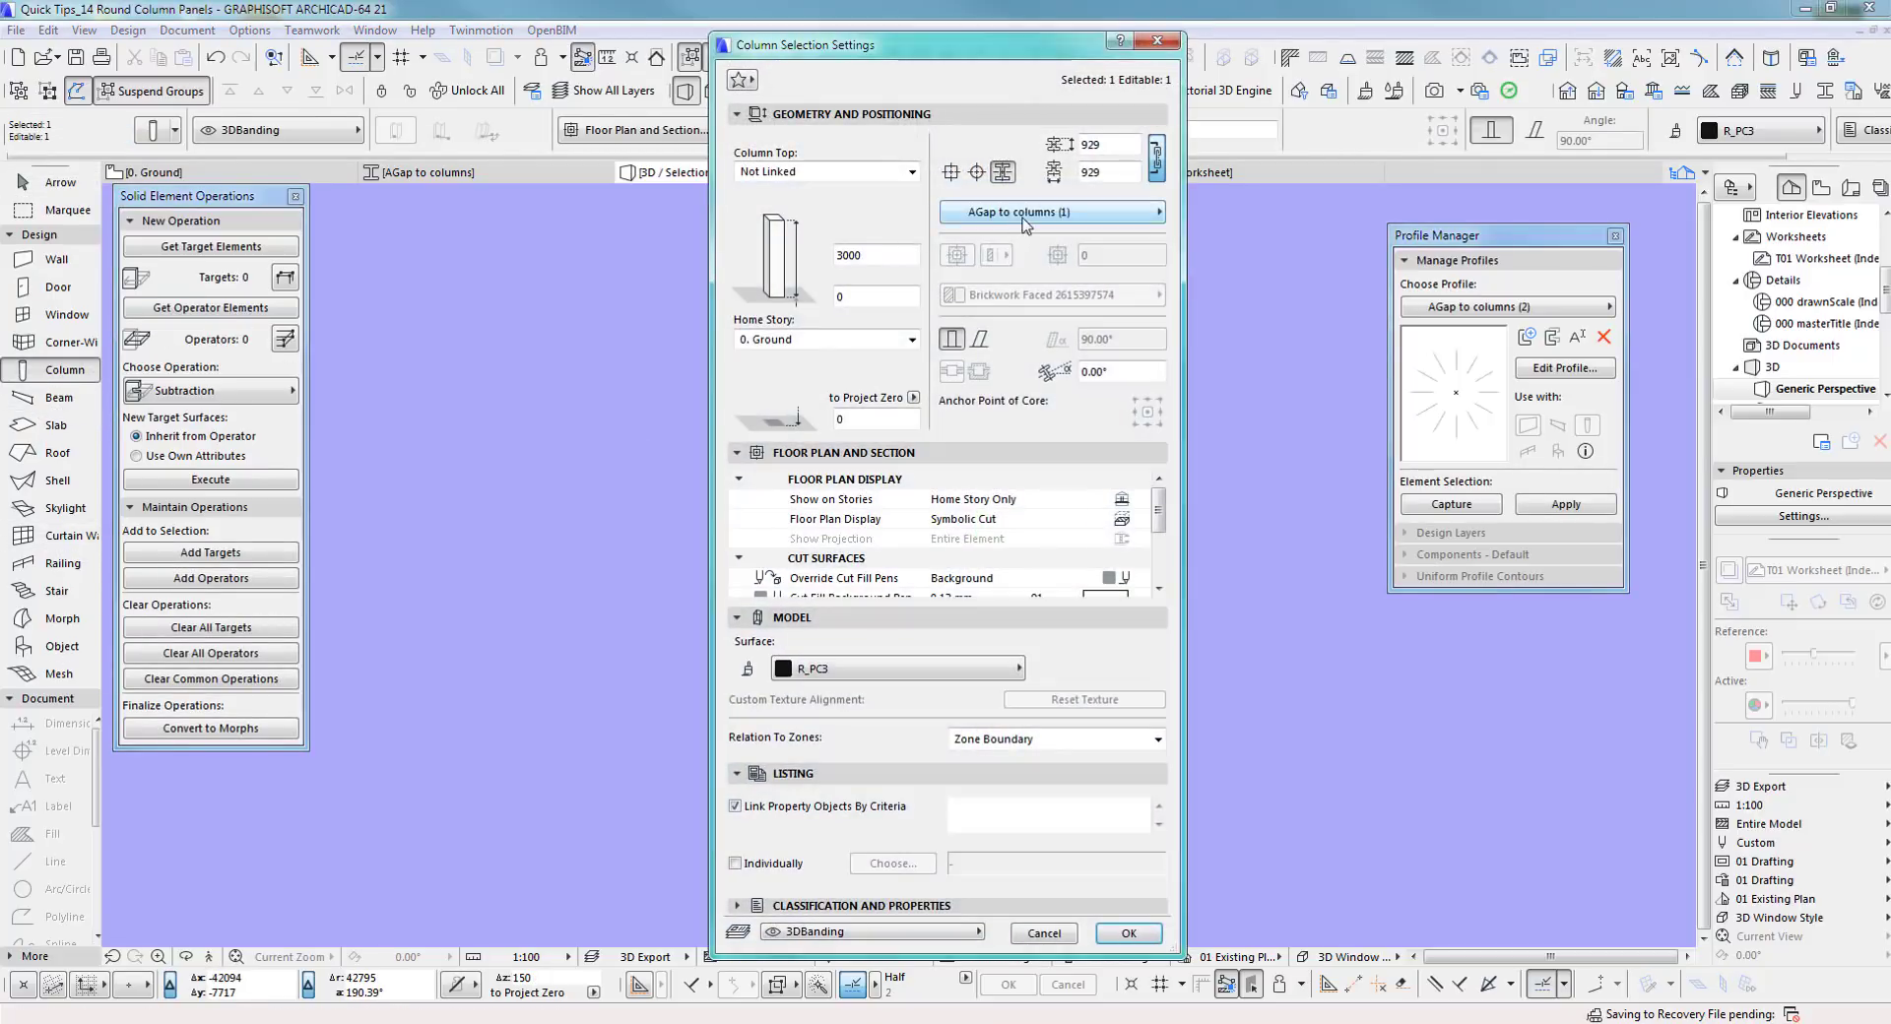
left_click(1024, 213)
left_click(1271, 378)
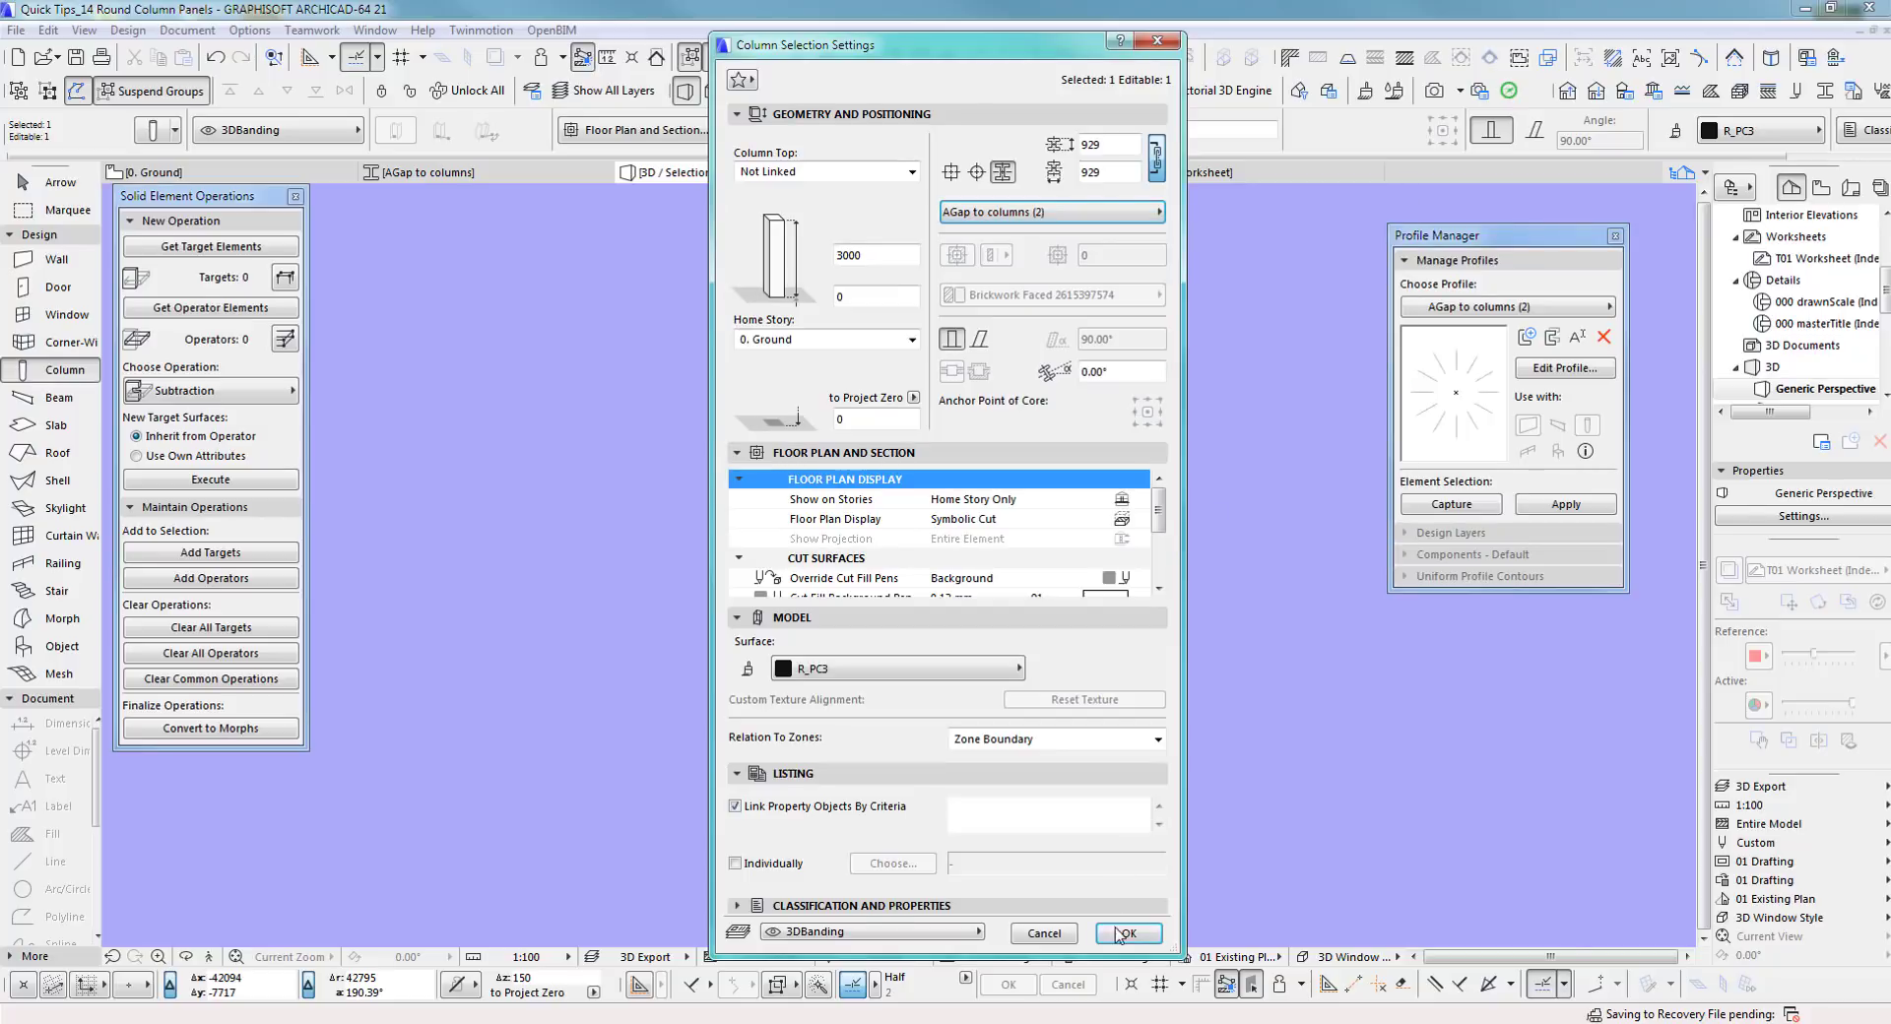
left_click(1123, 934)
key("Escape")
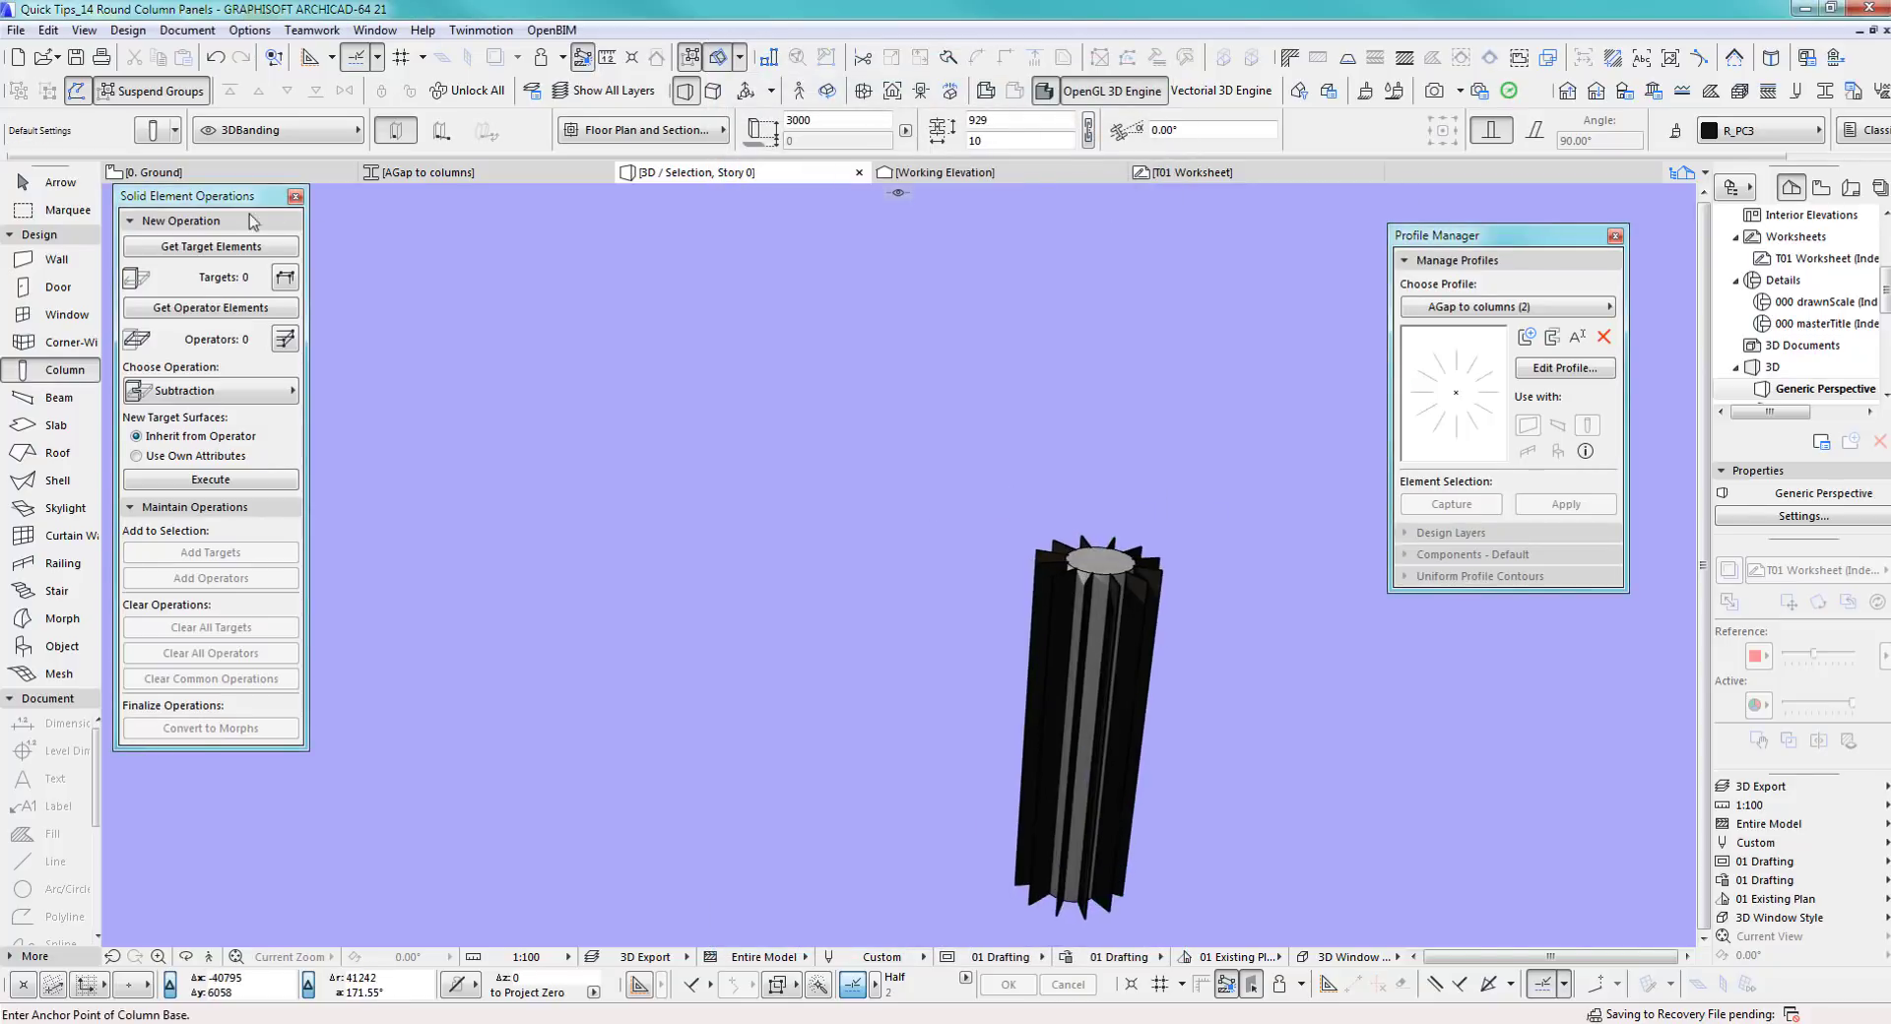
Hide the layer of the twelve-strip gap column and inspect the joints around the shaft
left_click(59, 183)
left_click(1162, 574)
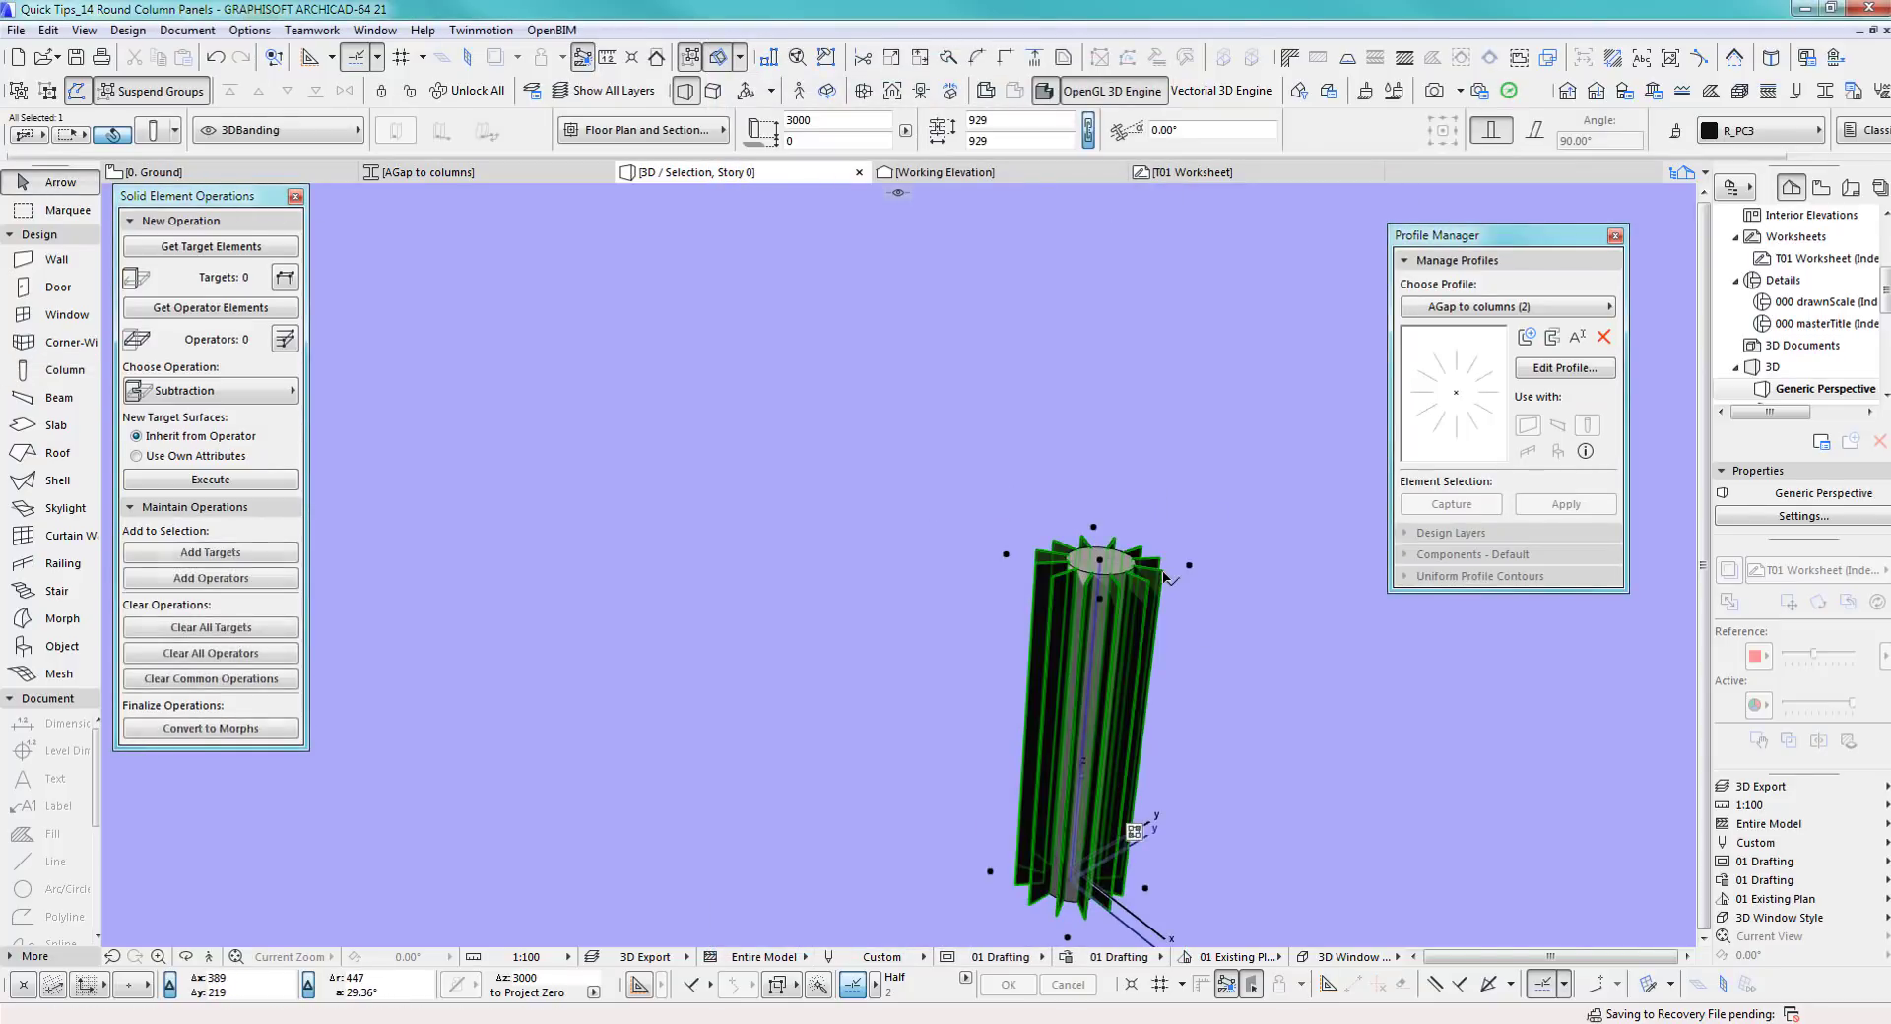
right_click(1162, 574)
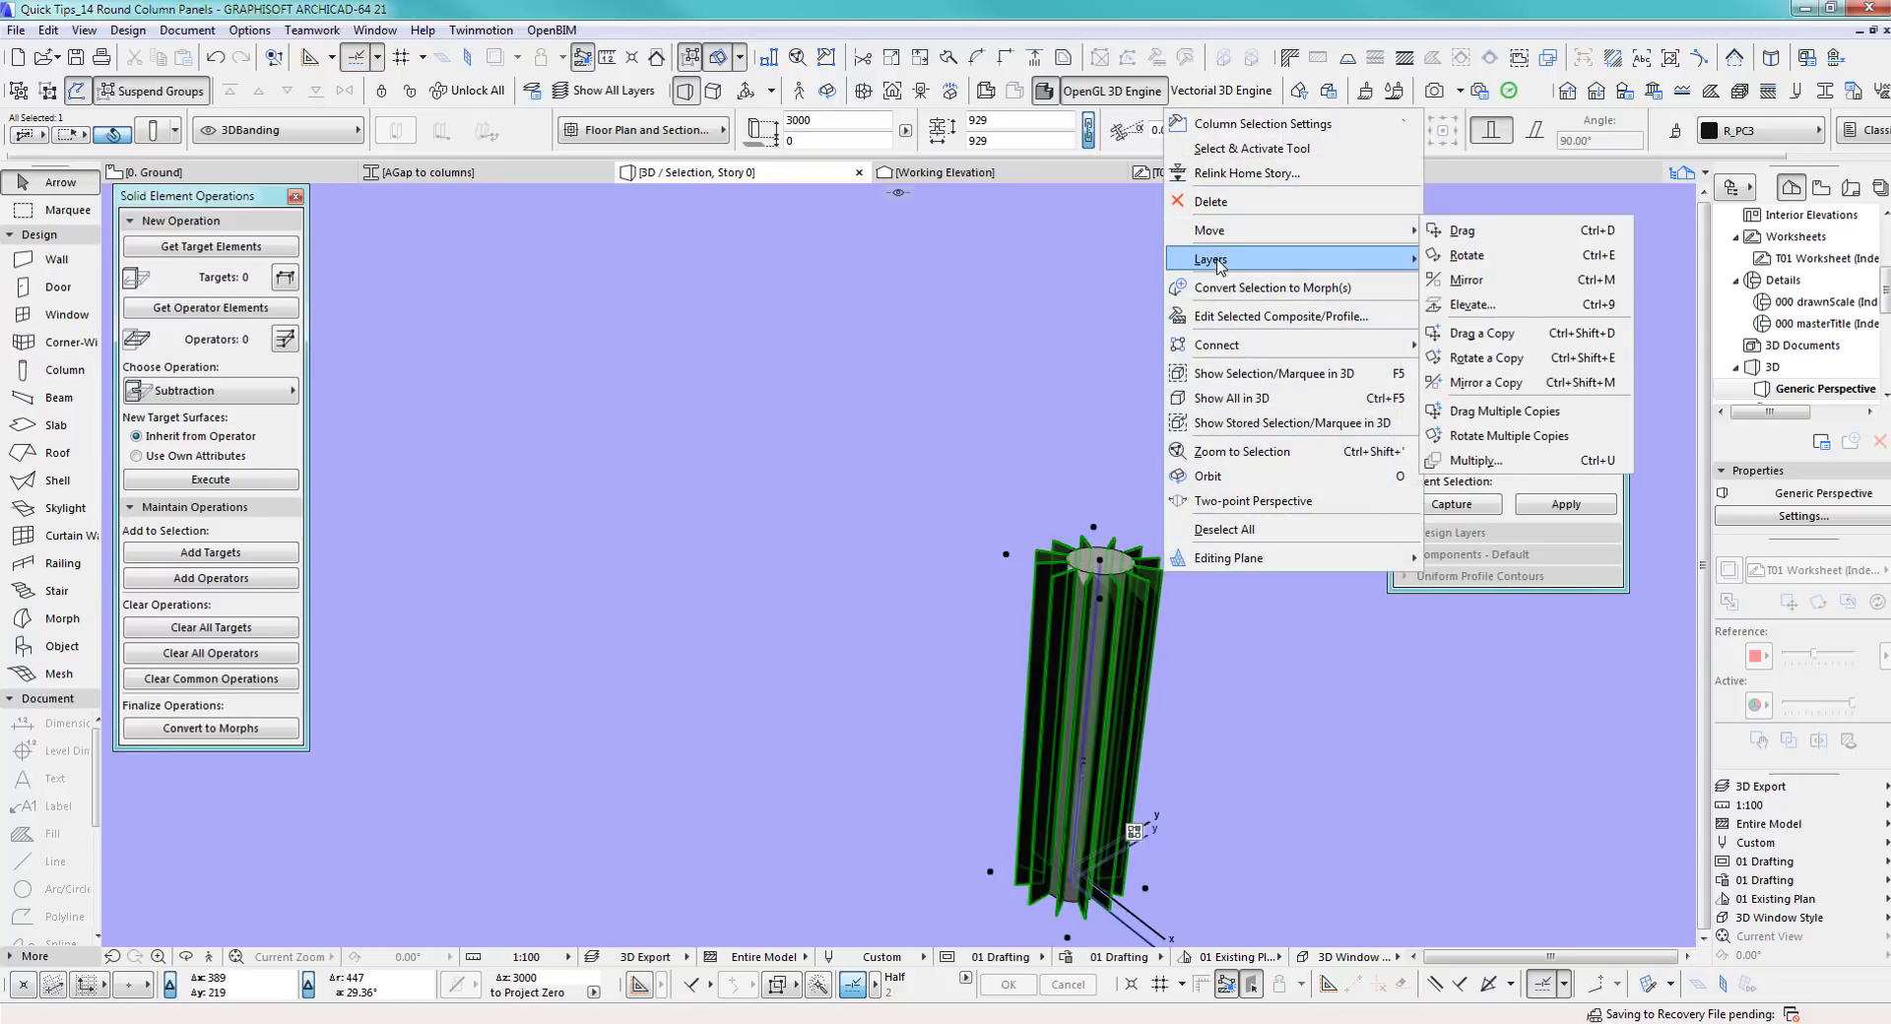
mouse_move(1322, 264)
left_click(1465, 283)
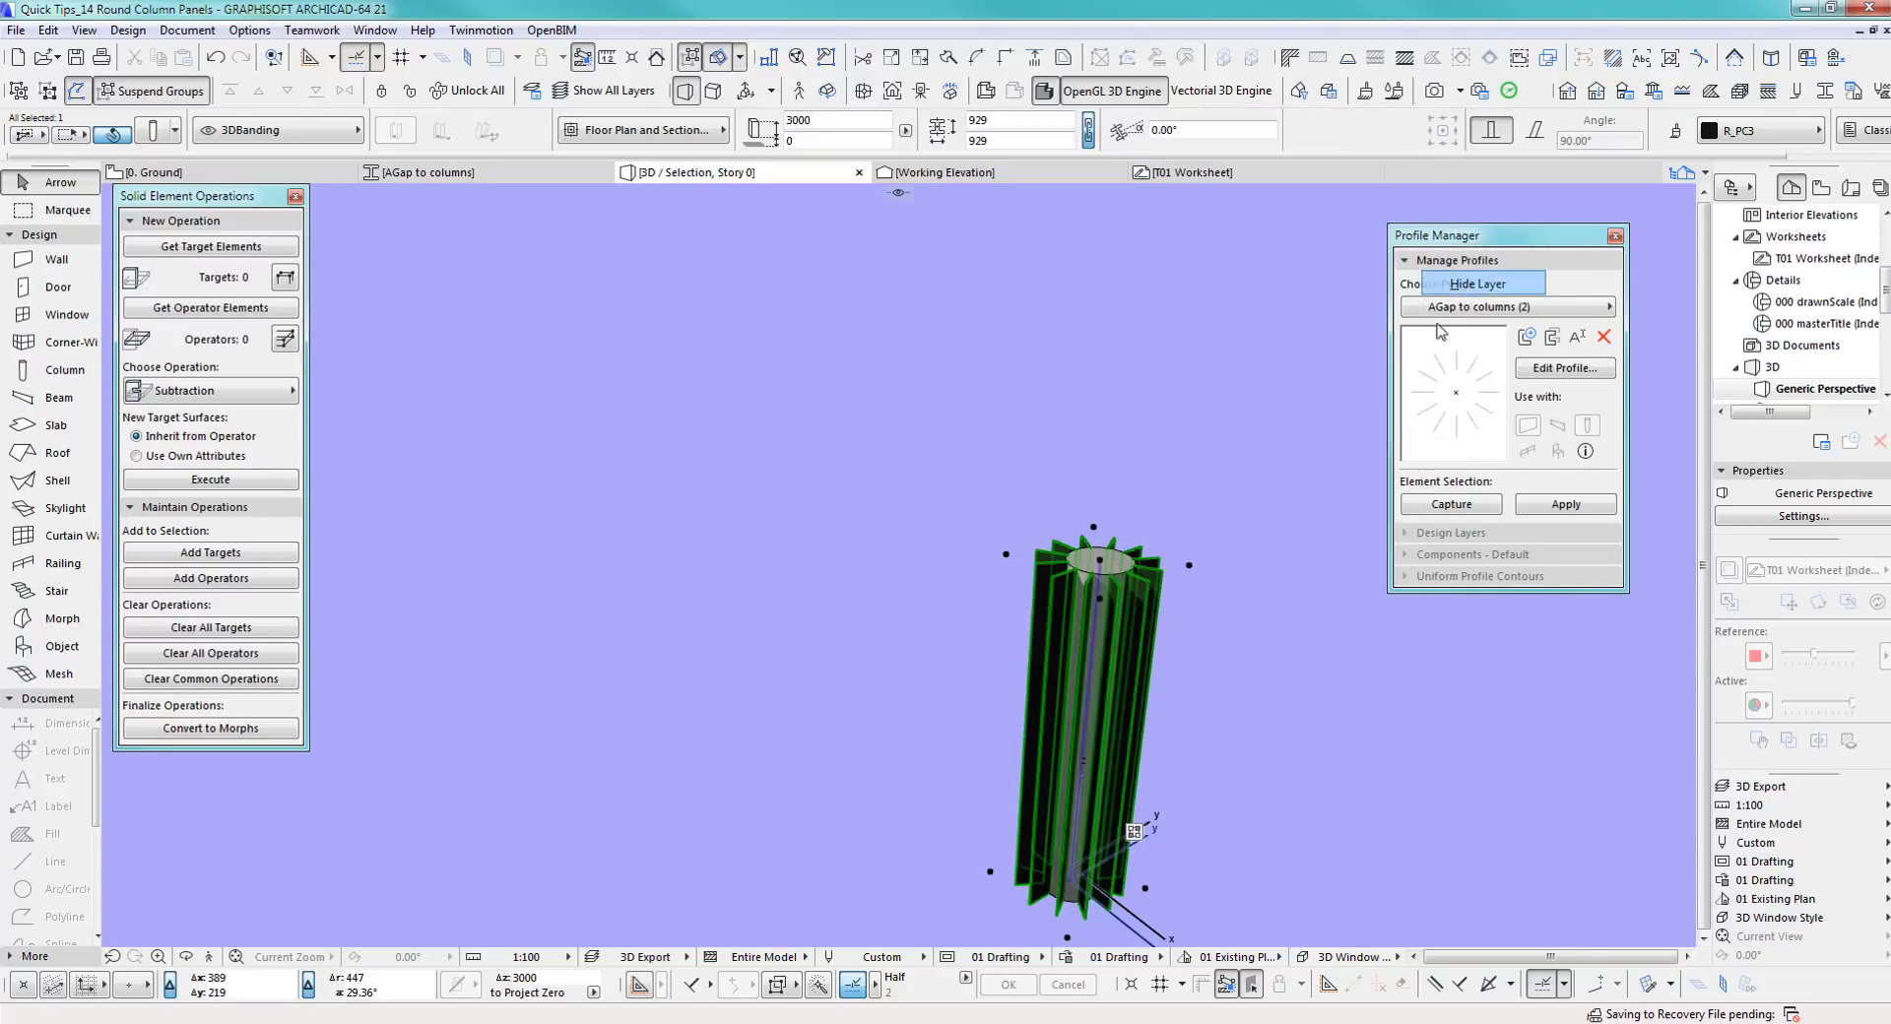
scroll(1167, 644, "up", 5)
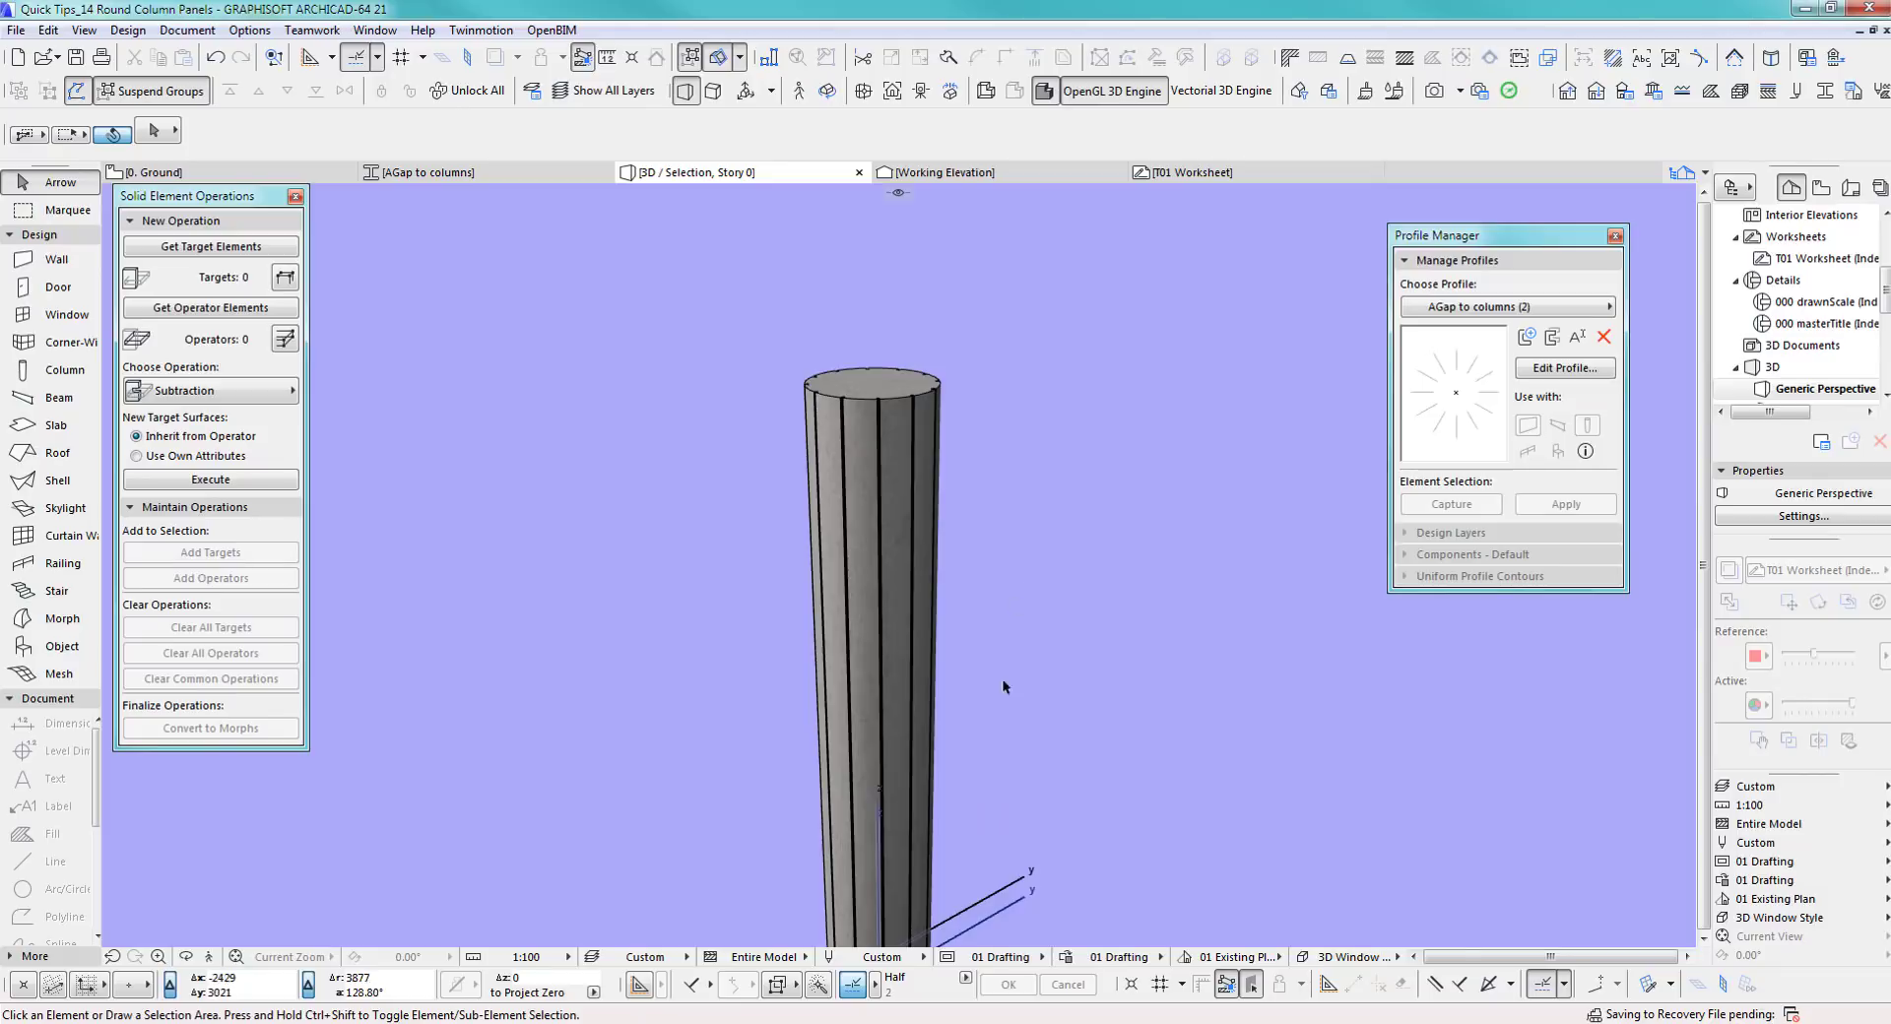
middle_click_drag(902, 635, 856, 640, "shift")
left_click_drag(856, 640, 811, 596)
Close the Solid Element Operations and Profile Manager palettes, and view the jointed column from another angle
left_click(295, 197)
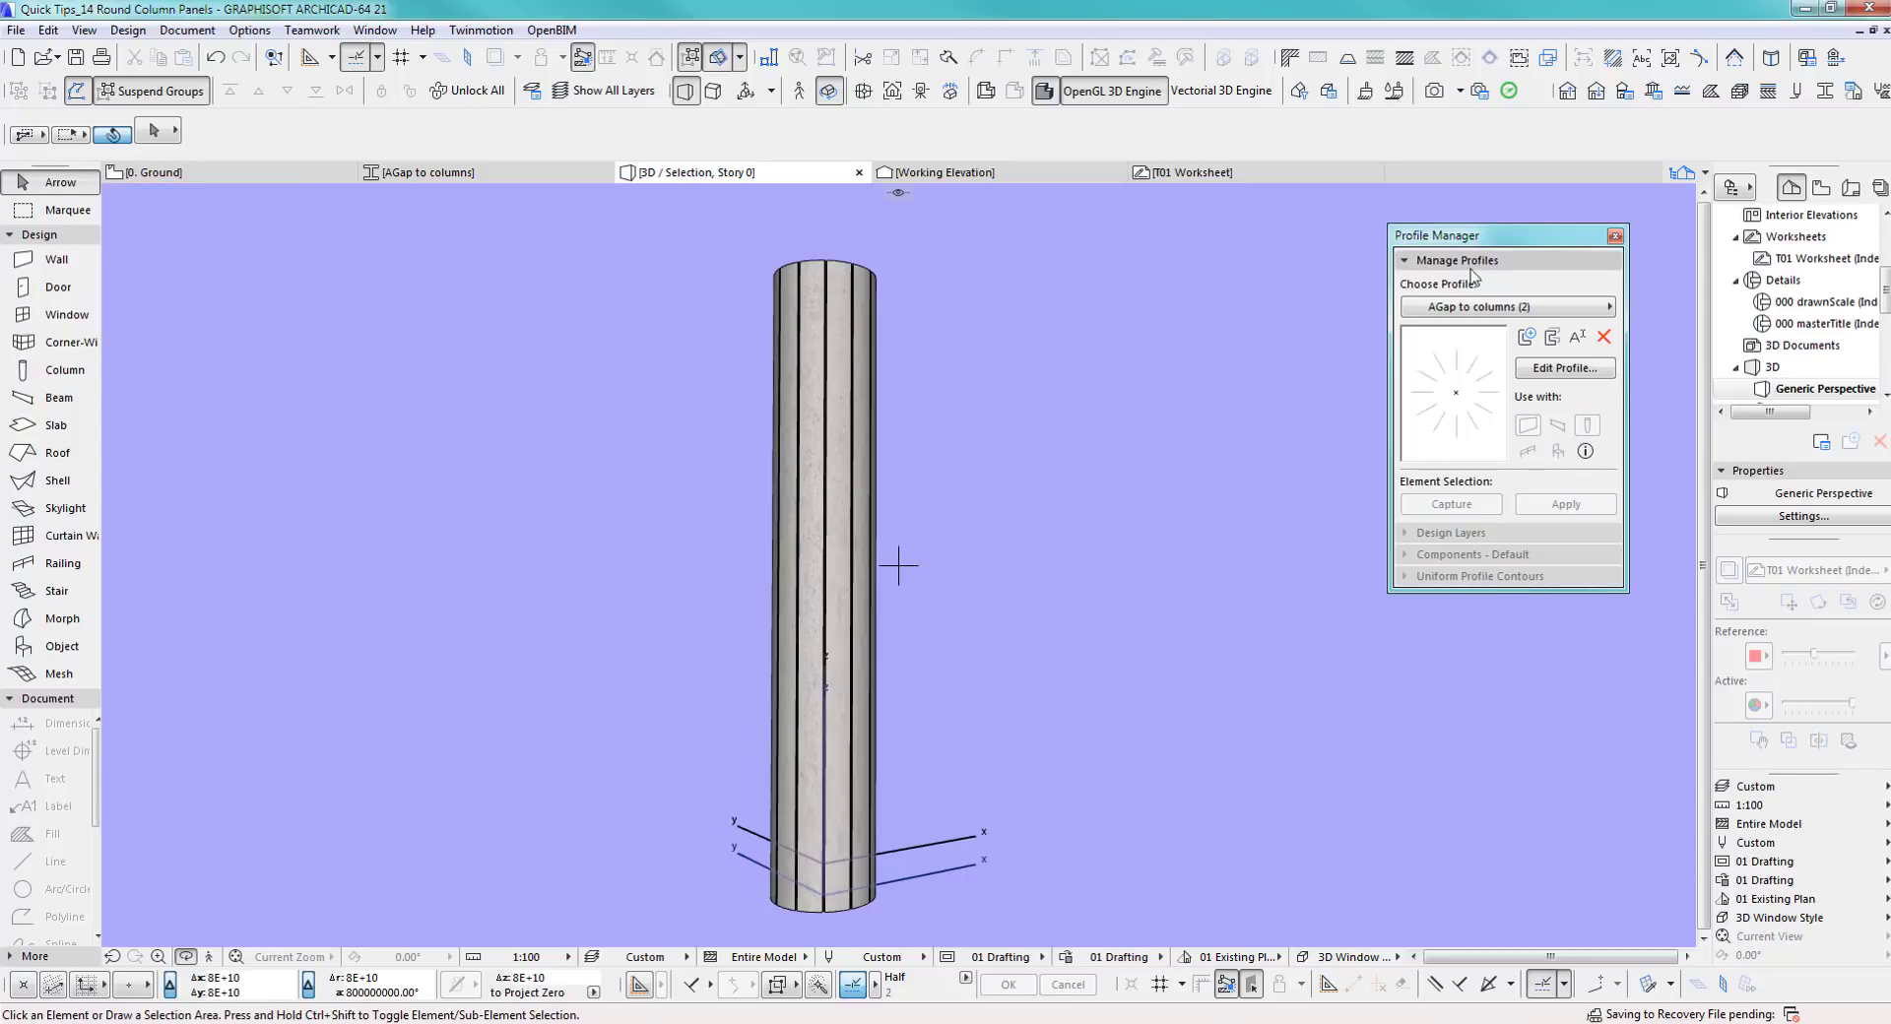
left_click(1615, 237)
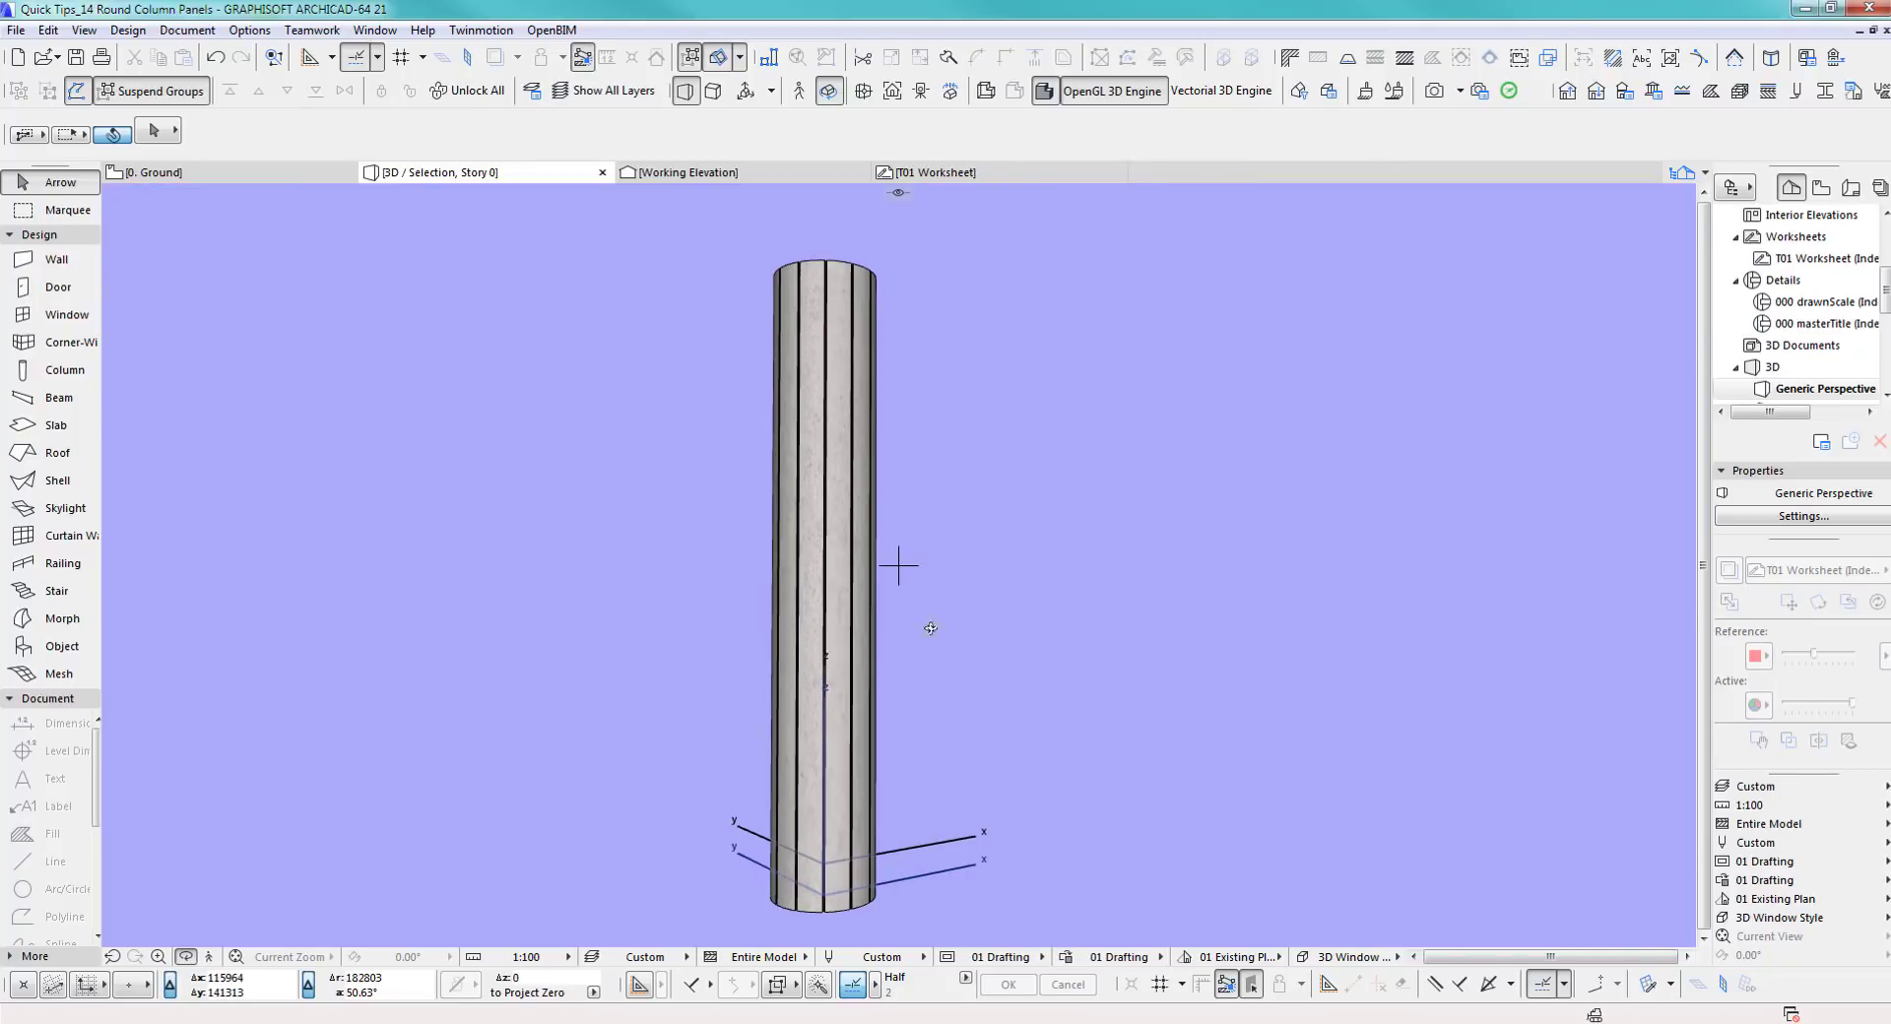
left_click_drag(920, 628, 825, 663)
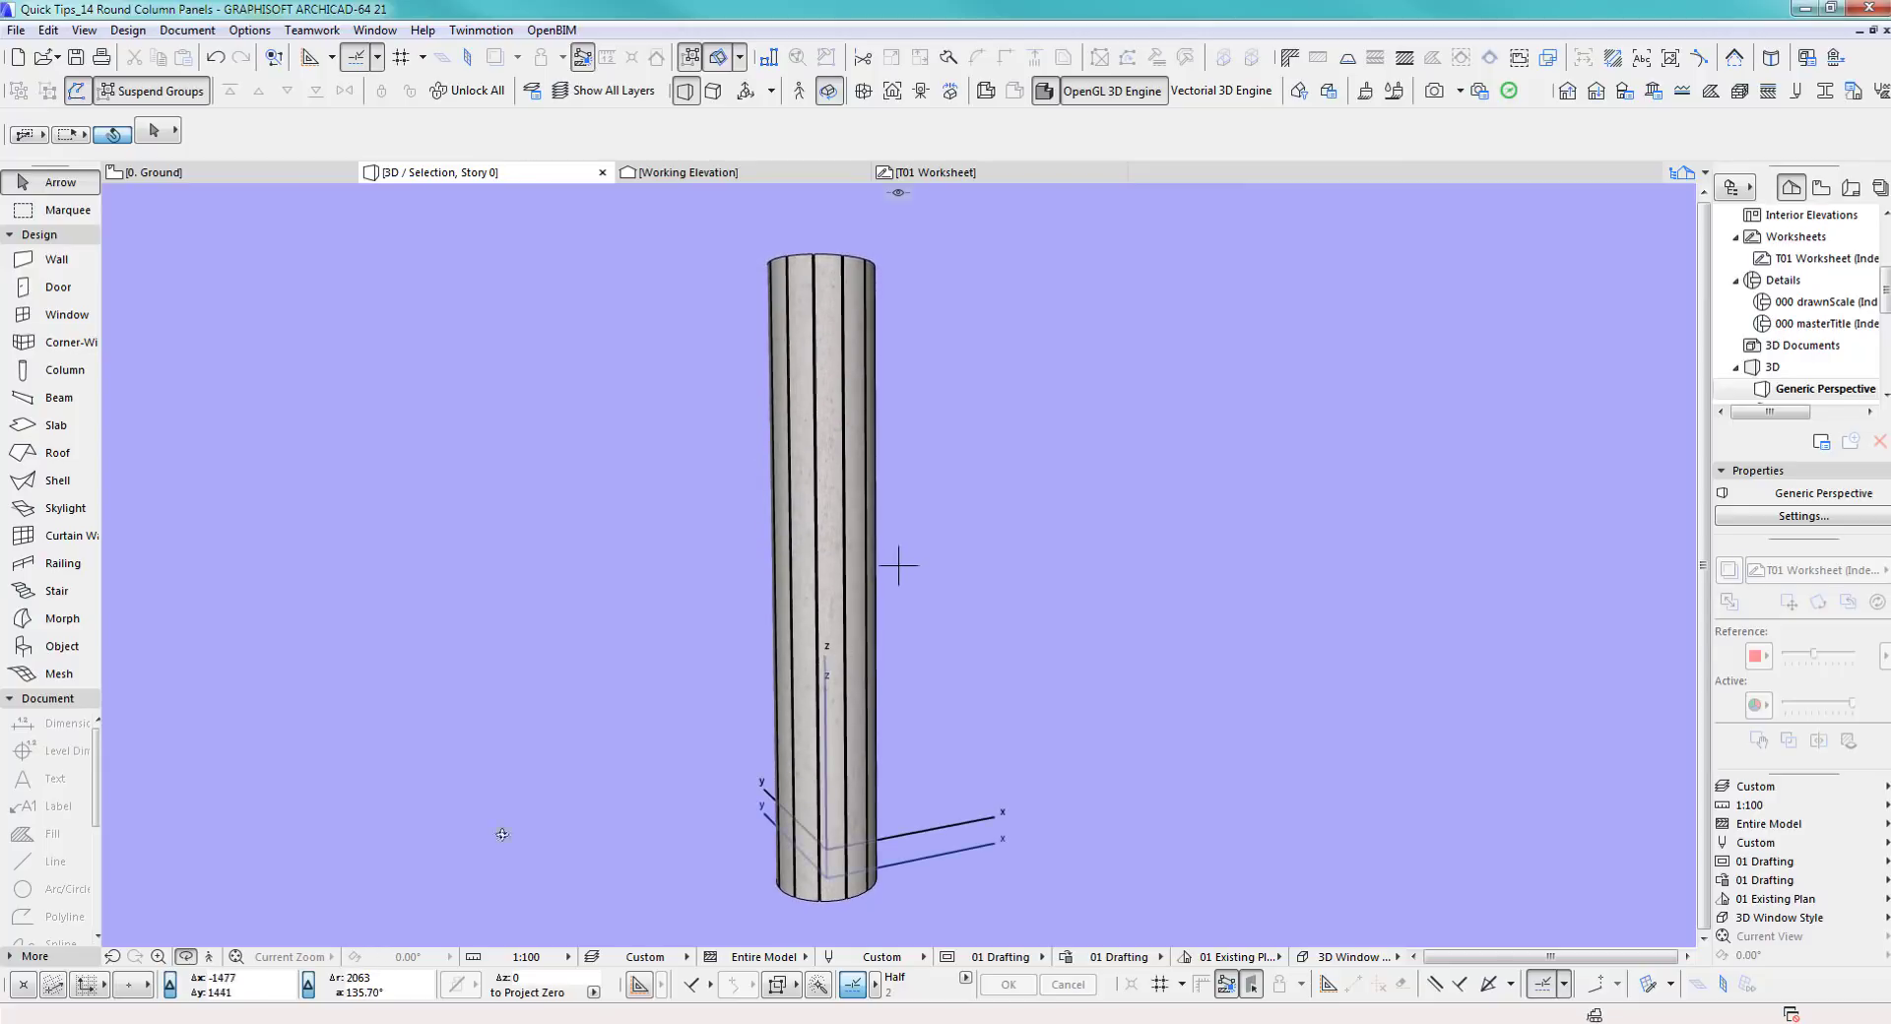
Return to the ground floor plan, deselect the column and activate the Object tool near the first lower column
key("F2")
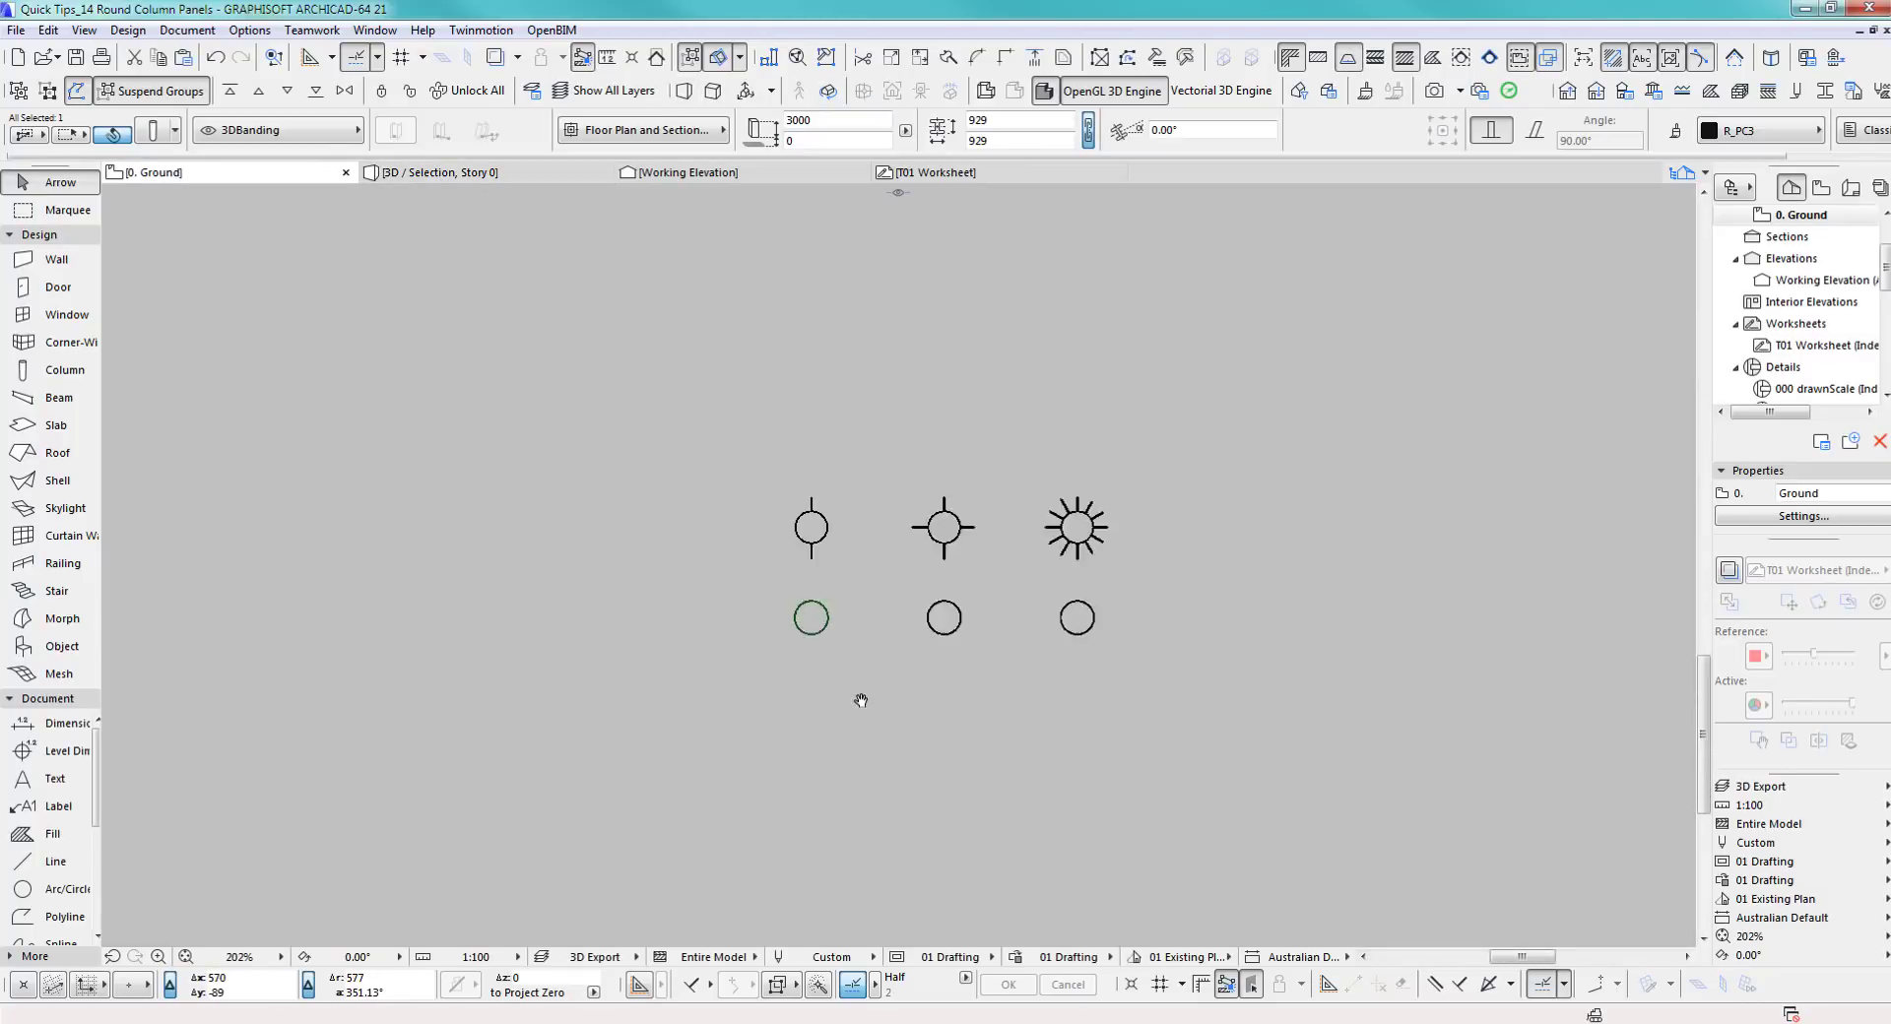
middle_click_drag(861, 701, 750, 611)
scroll(750, 610, "down", 1)
left_click(771, 798)
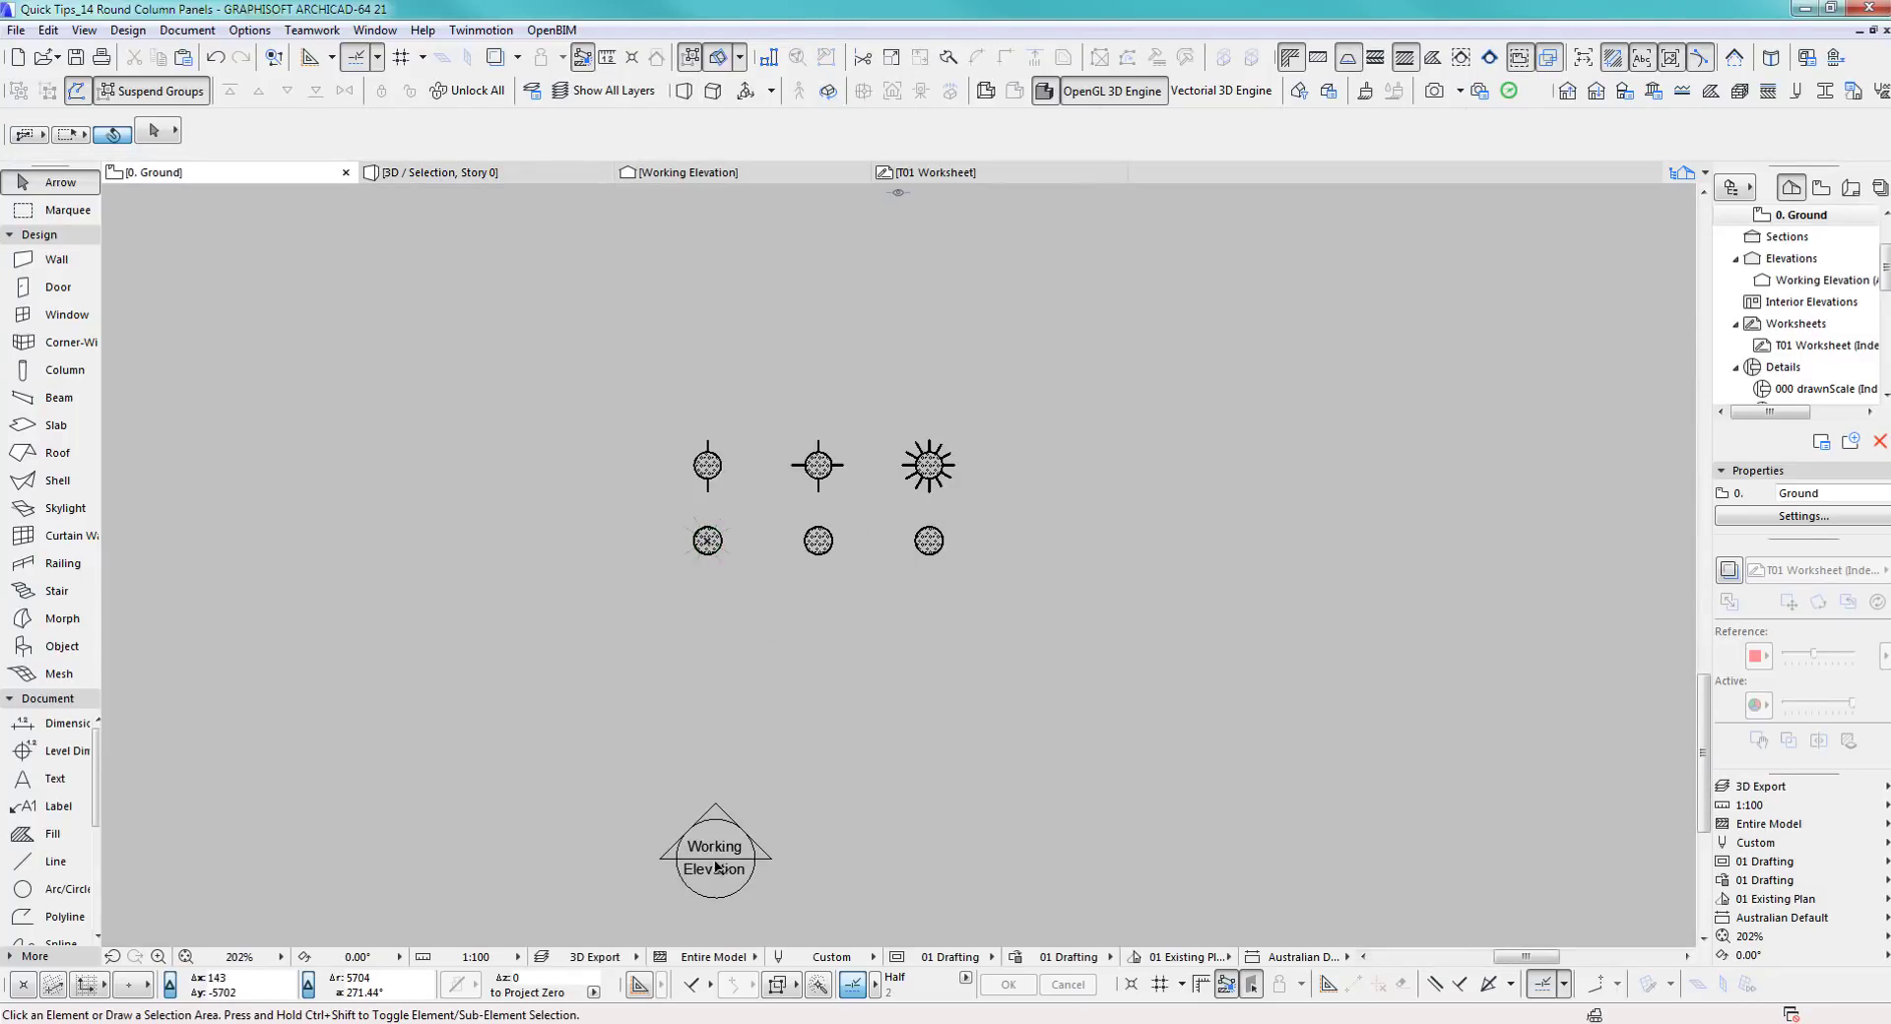
left_click(715, 860)
left_click_drag(715, 860, 705, 585)
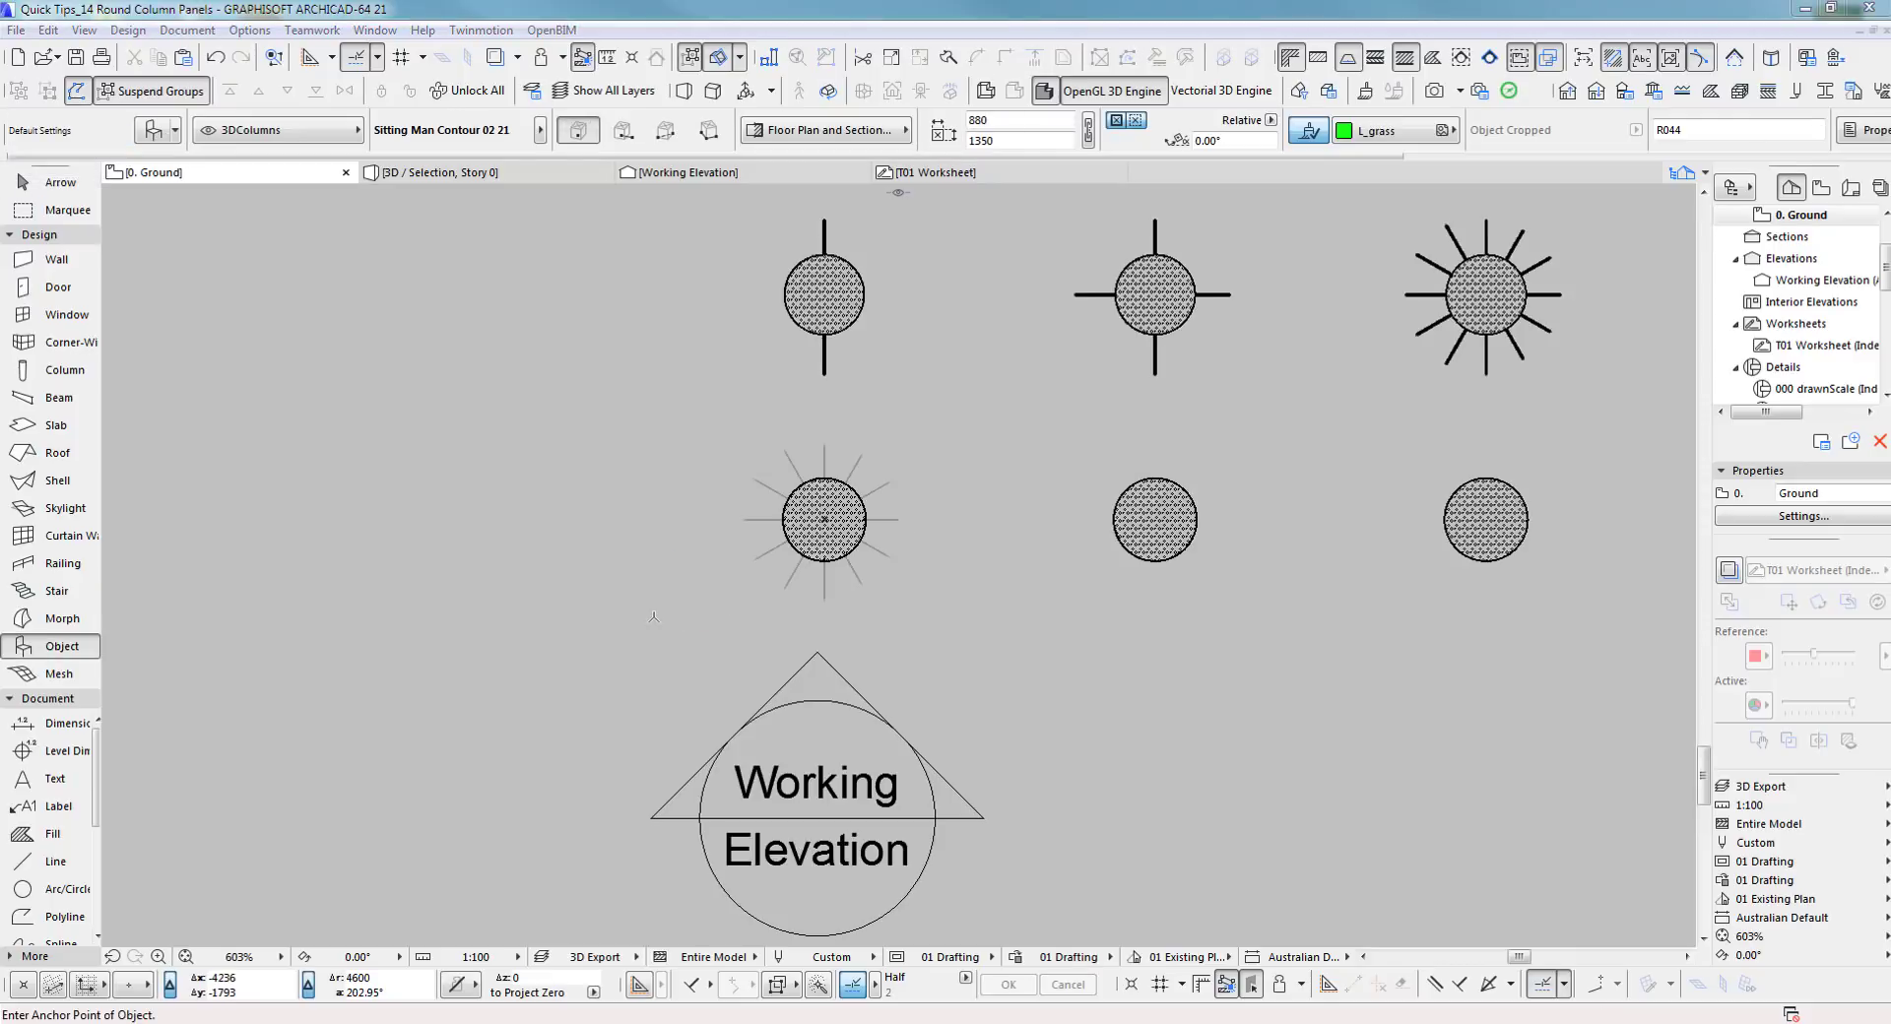
scroll(645, 602, "down", 1)
middle_click_drag(663, 598, 700, 608)
scroll(700, 609, "up", 1)
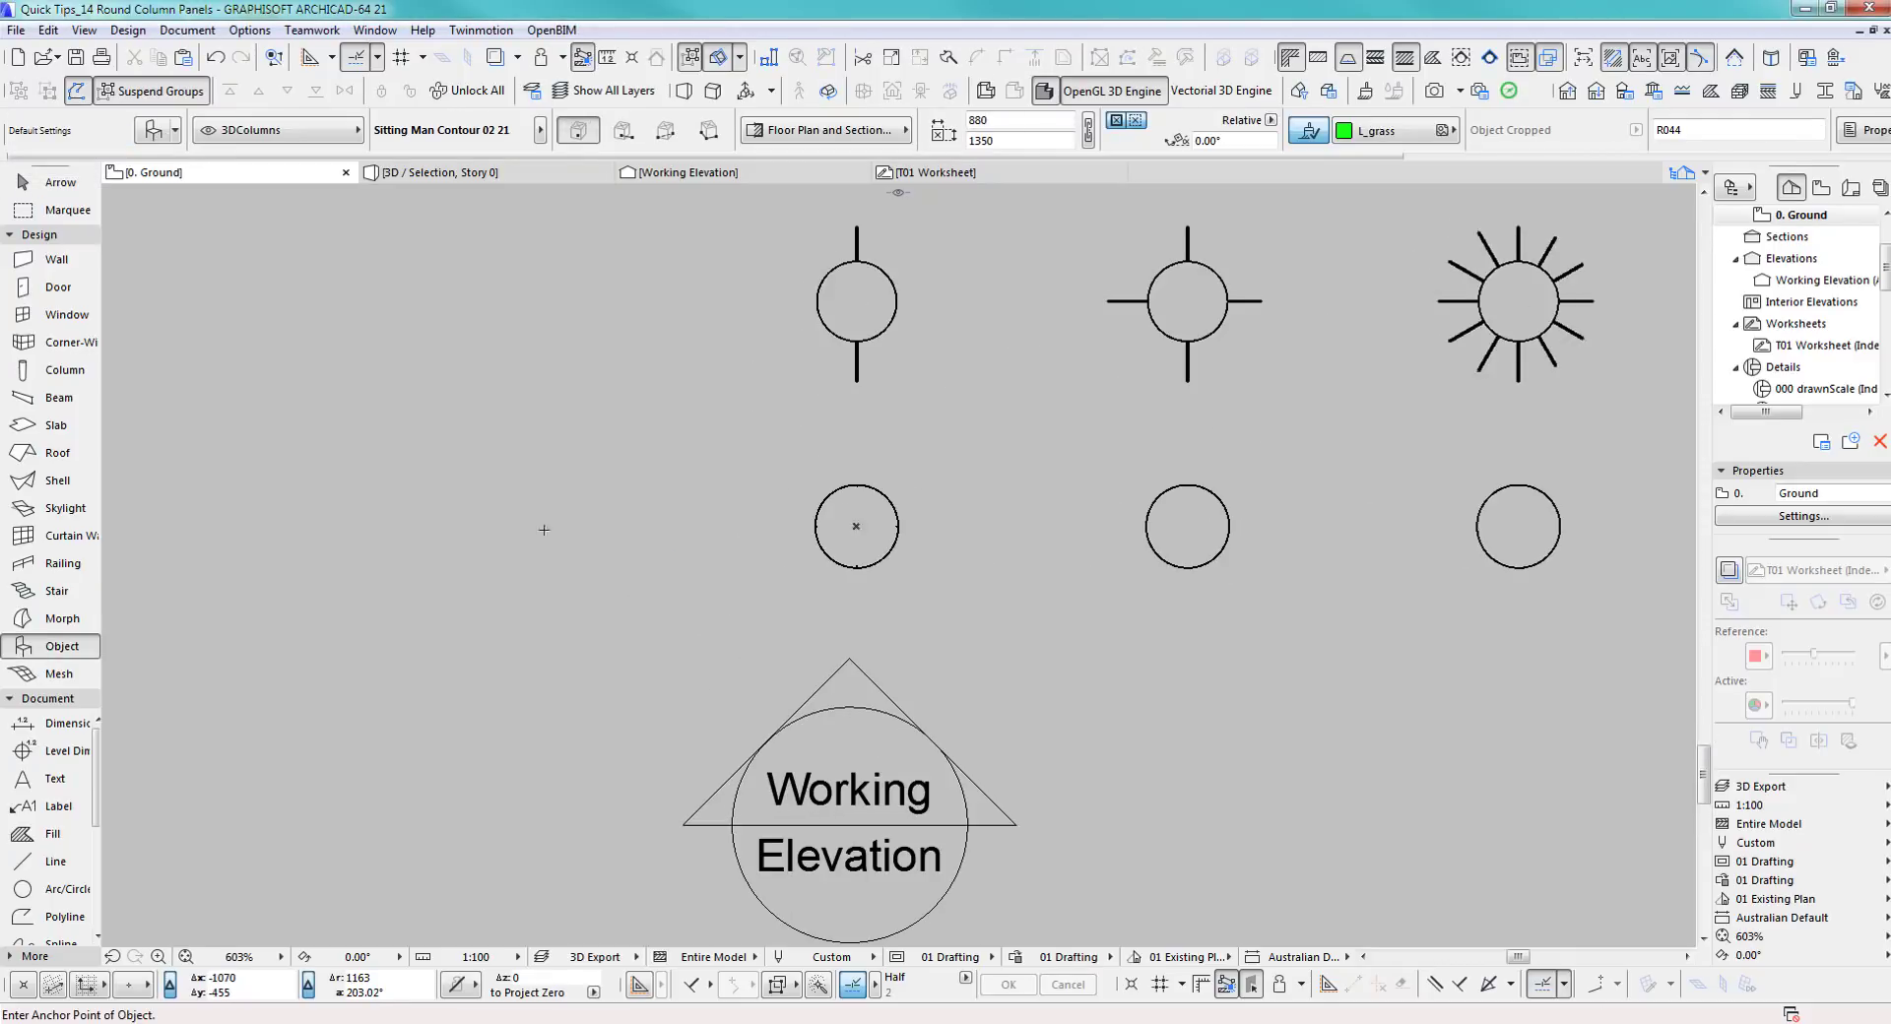
Choose Tube 21 from the Basic Shapes 21 library folder as the default object
double_click(30, 646)
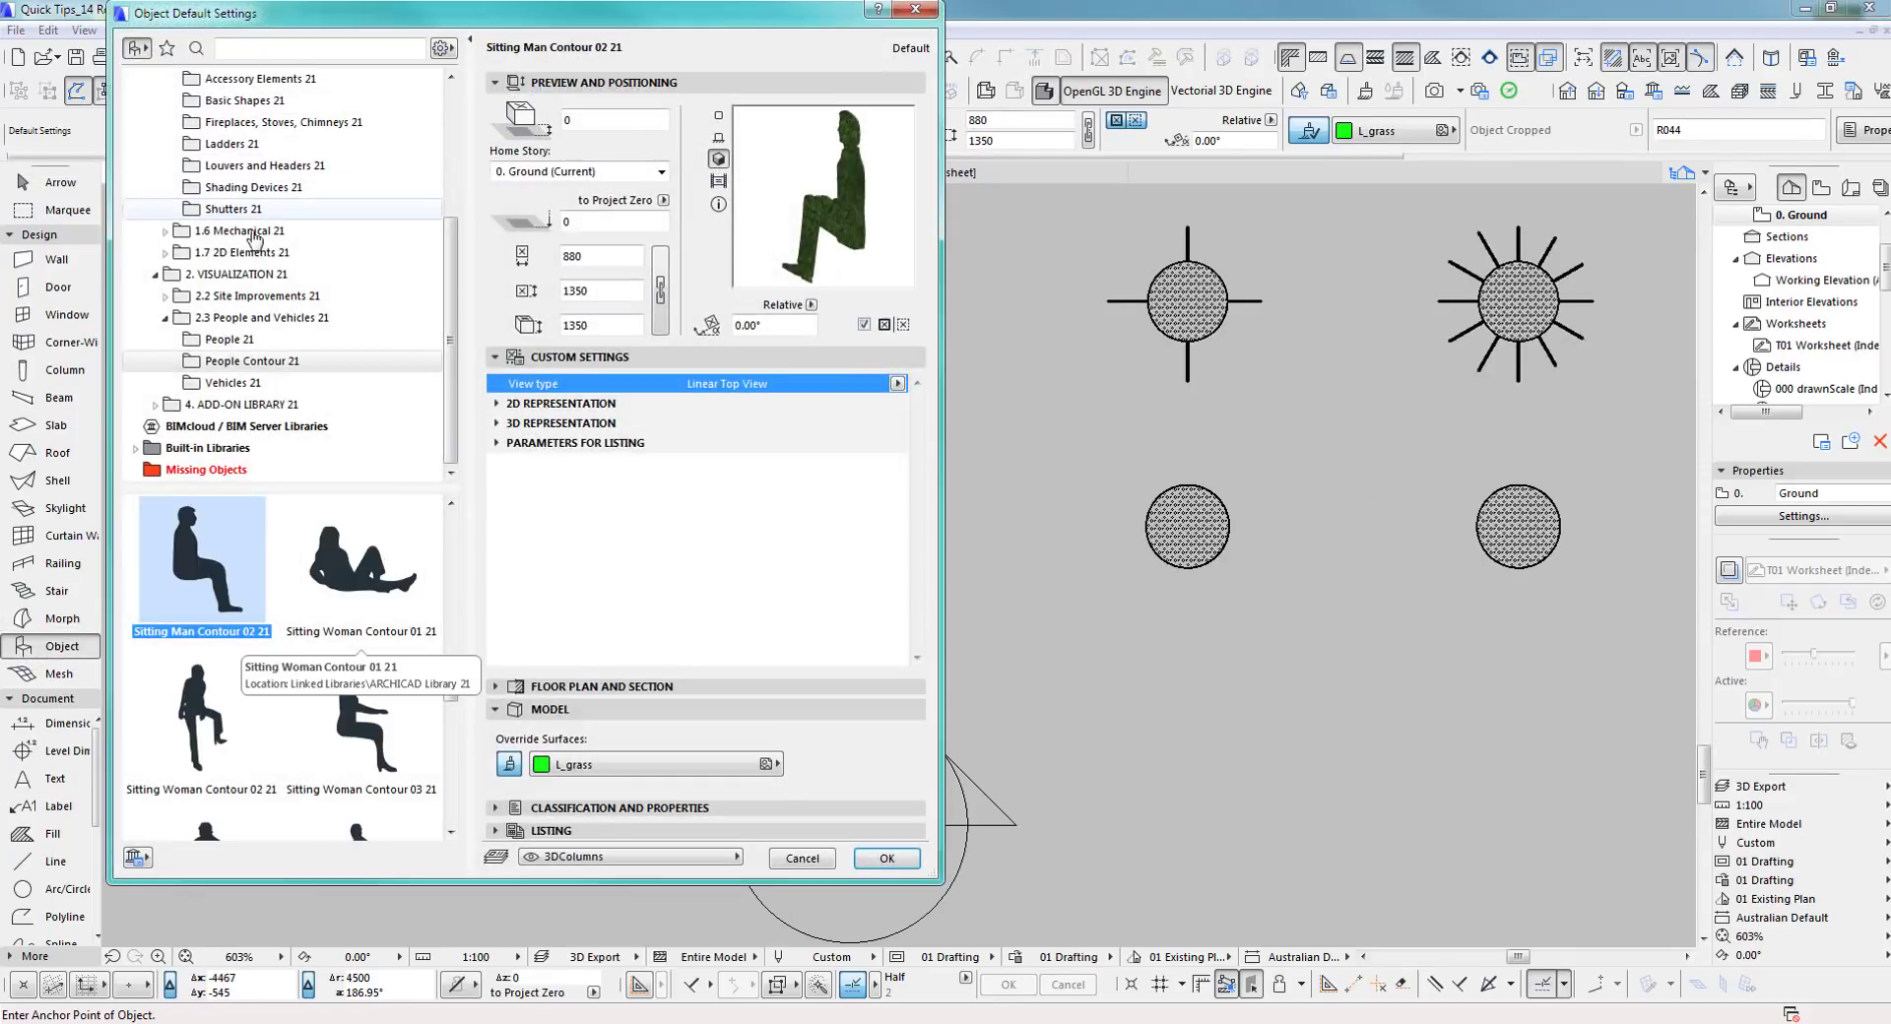
left_click(230, 208)
scroll(217, 163, "up", 2)
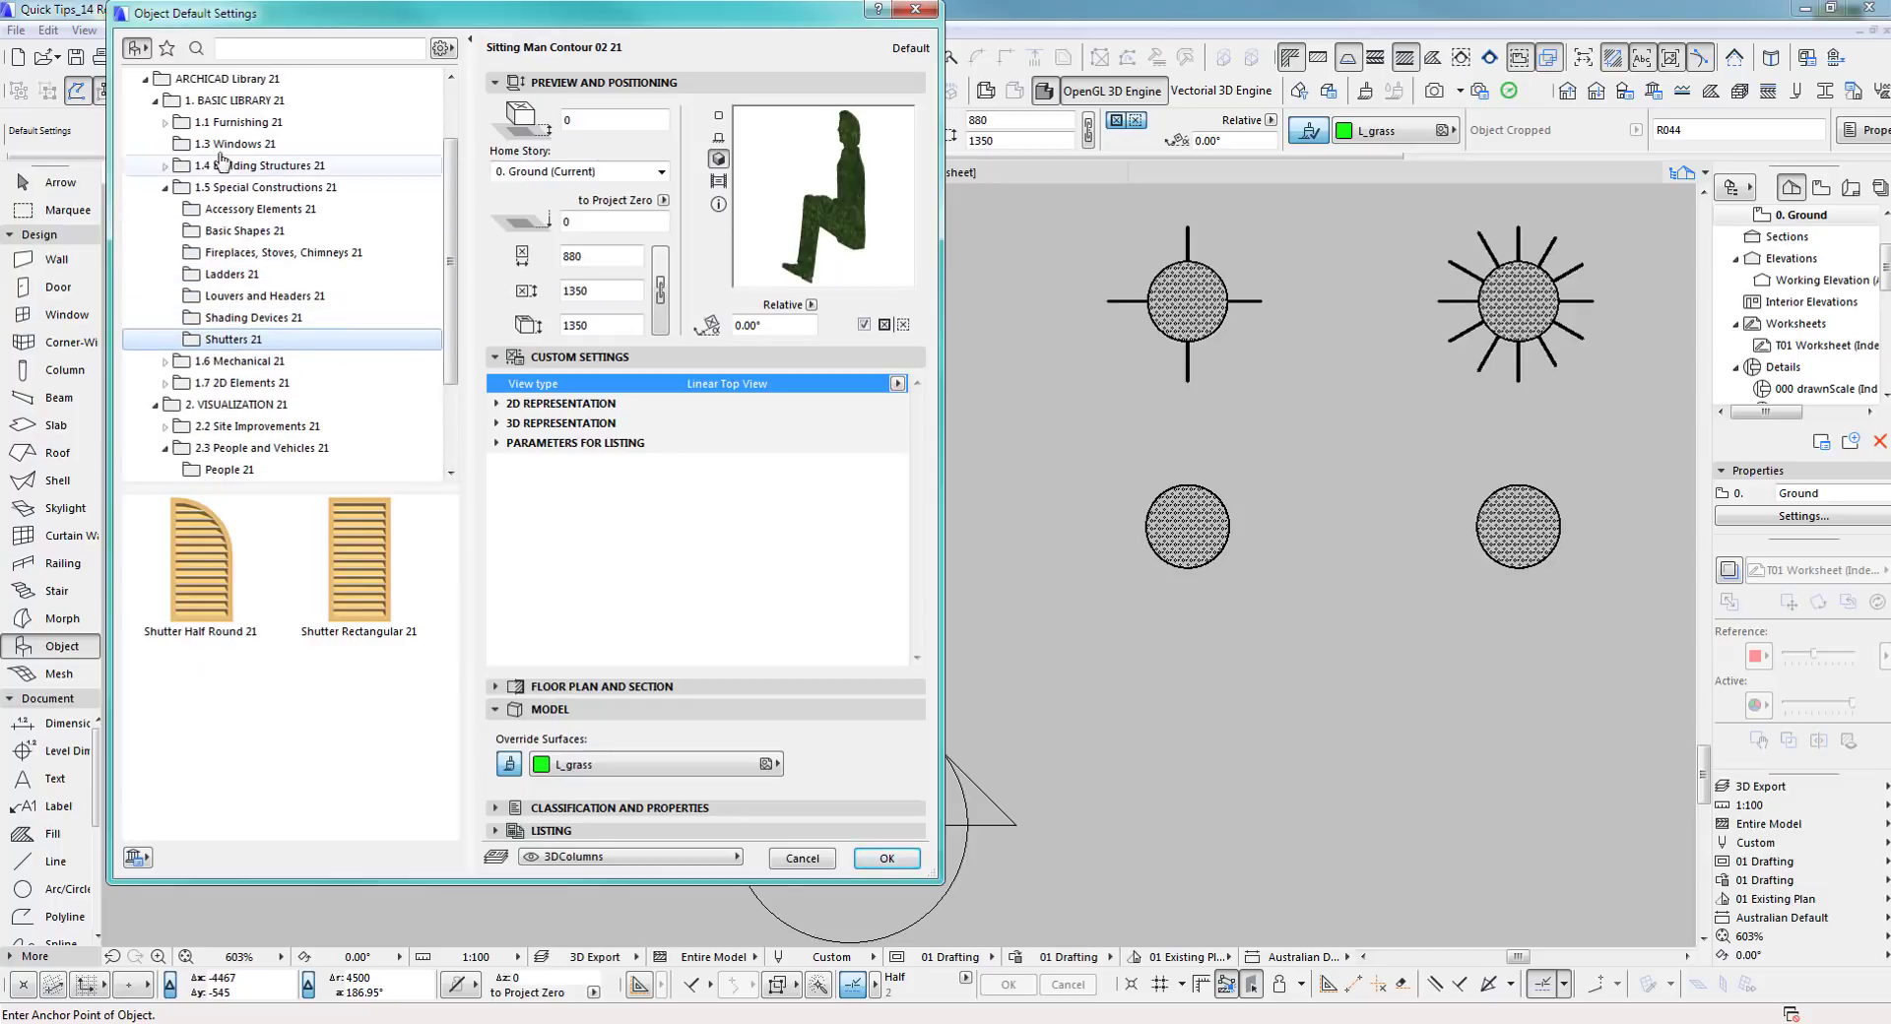
left_click(239, 233)
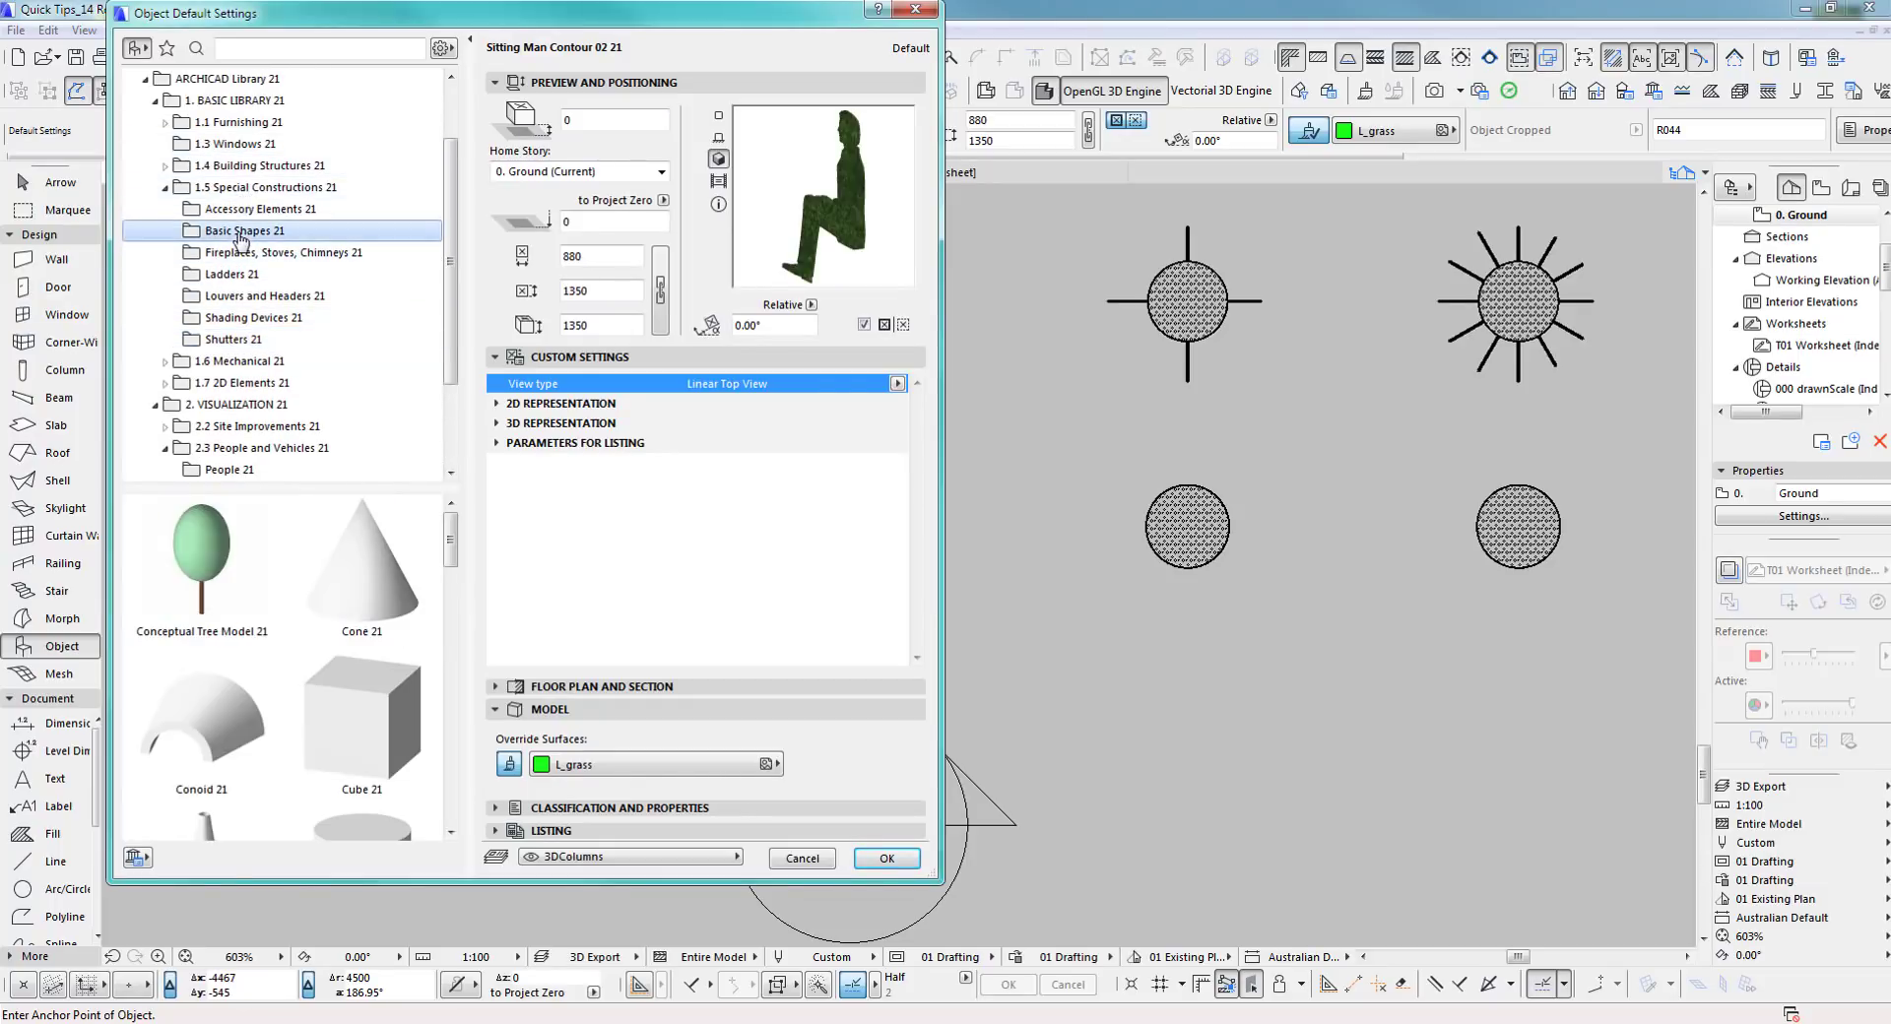
scroll(203, 731, "down", 5)
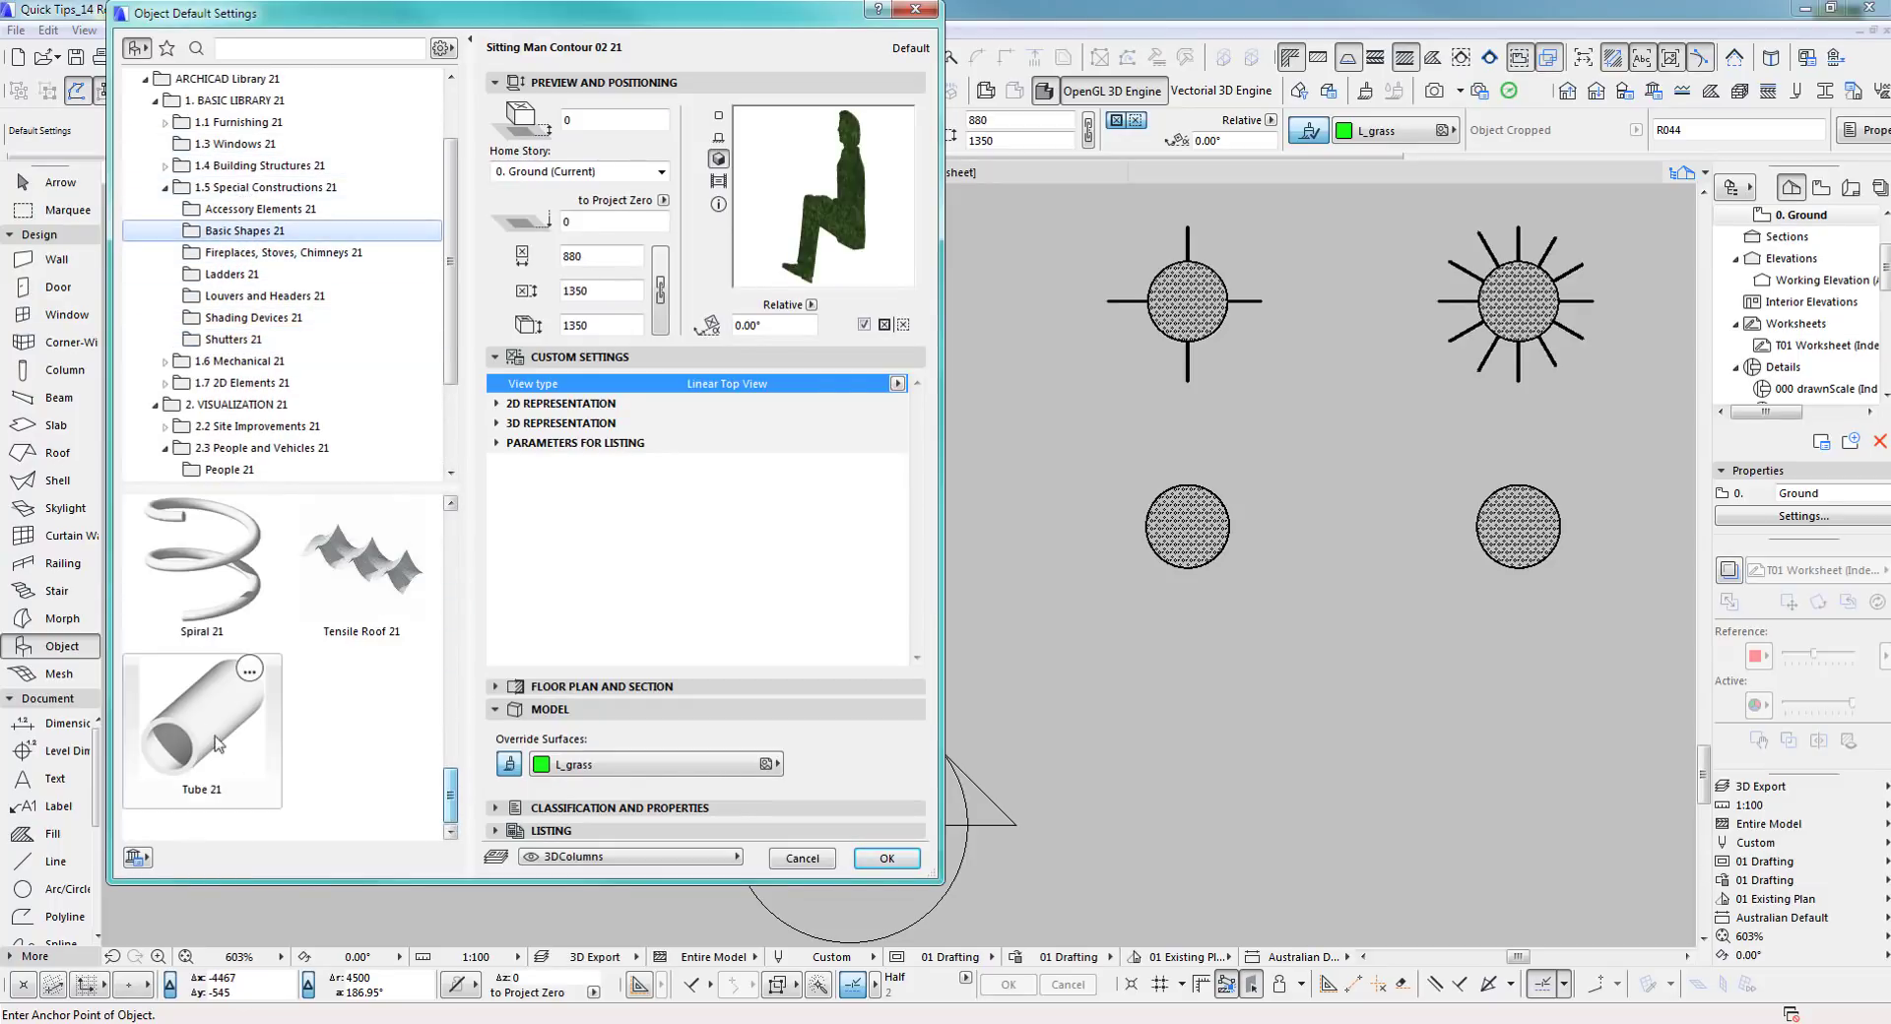
left_click(203, 724)
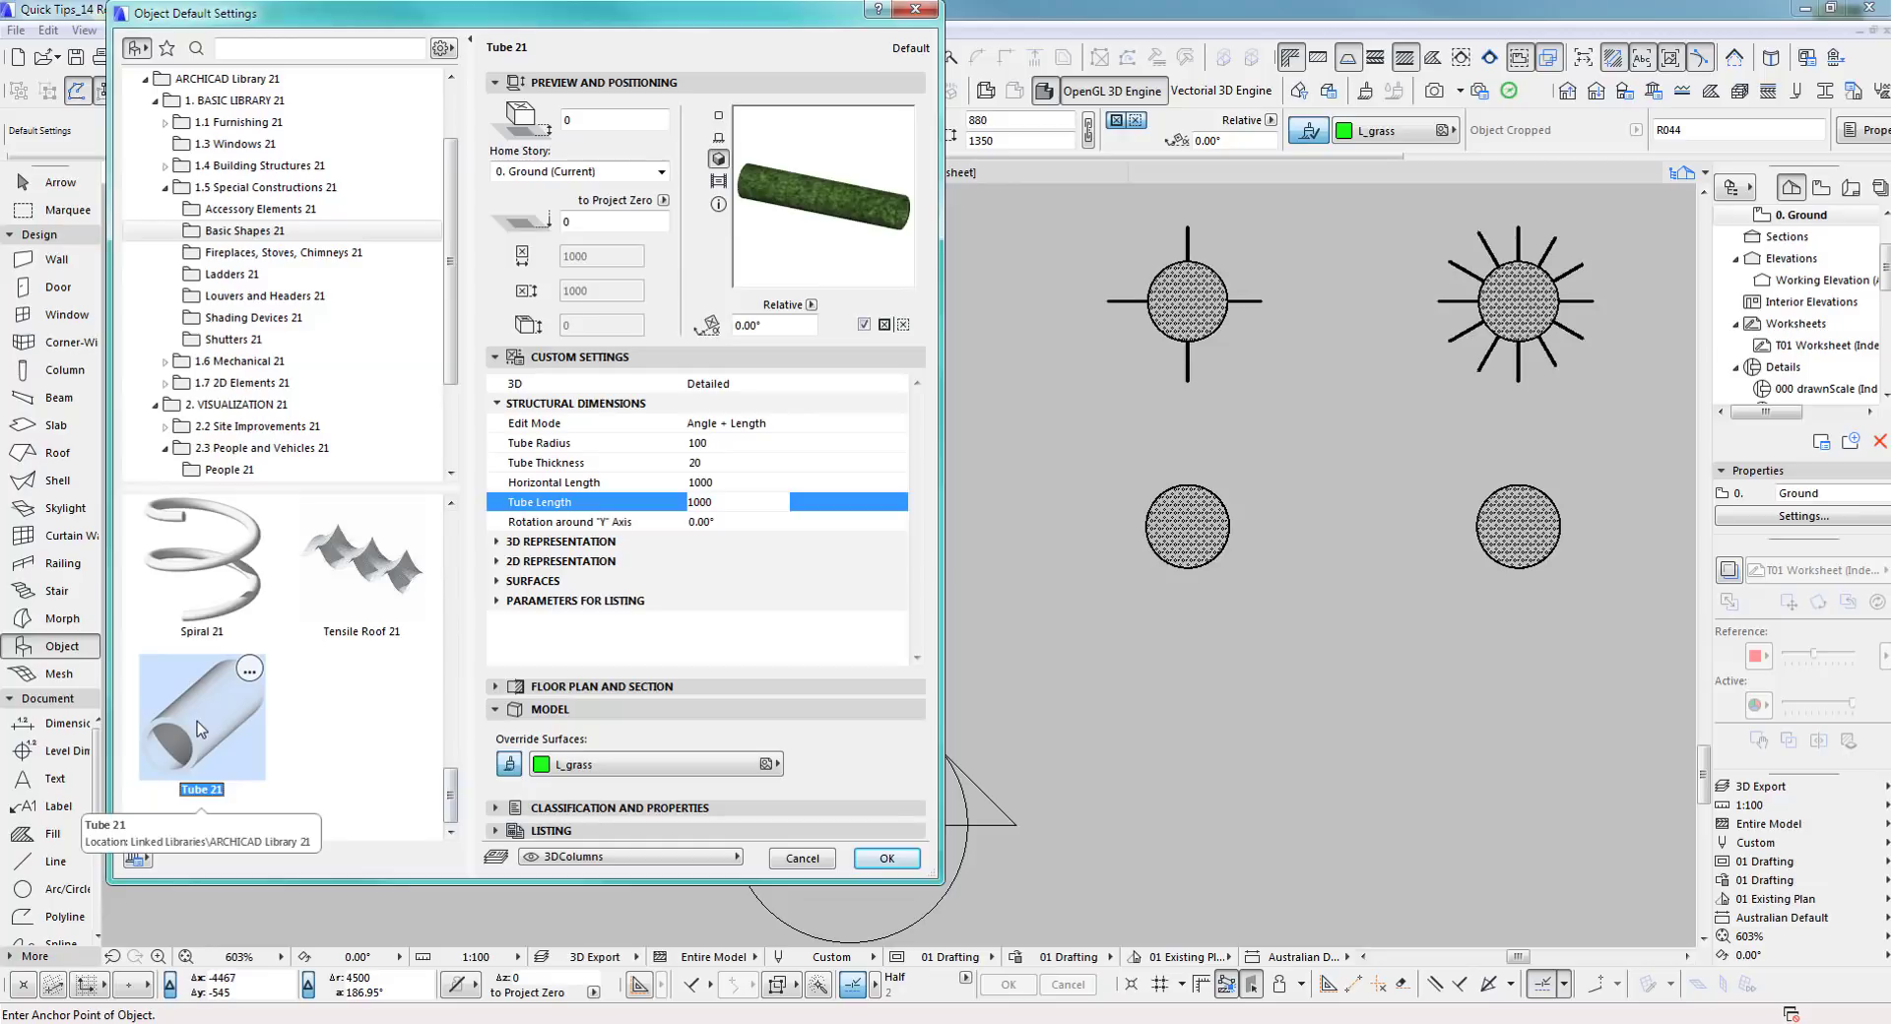
Set the tube's rotation around the Y axis to 90°, its tube length to 10 and its horizontal length to 0
left_click(724, 522)
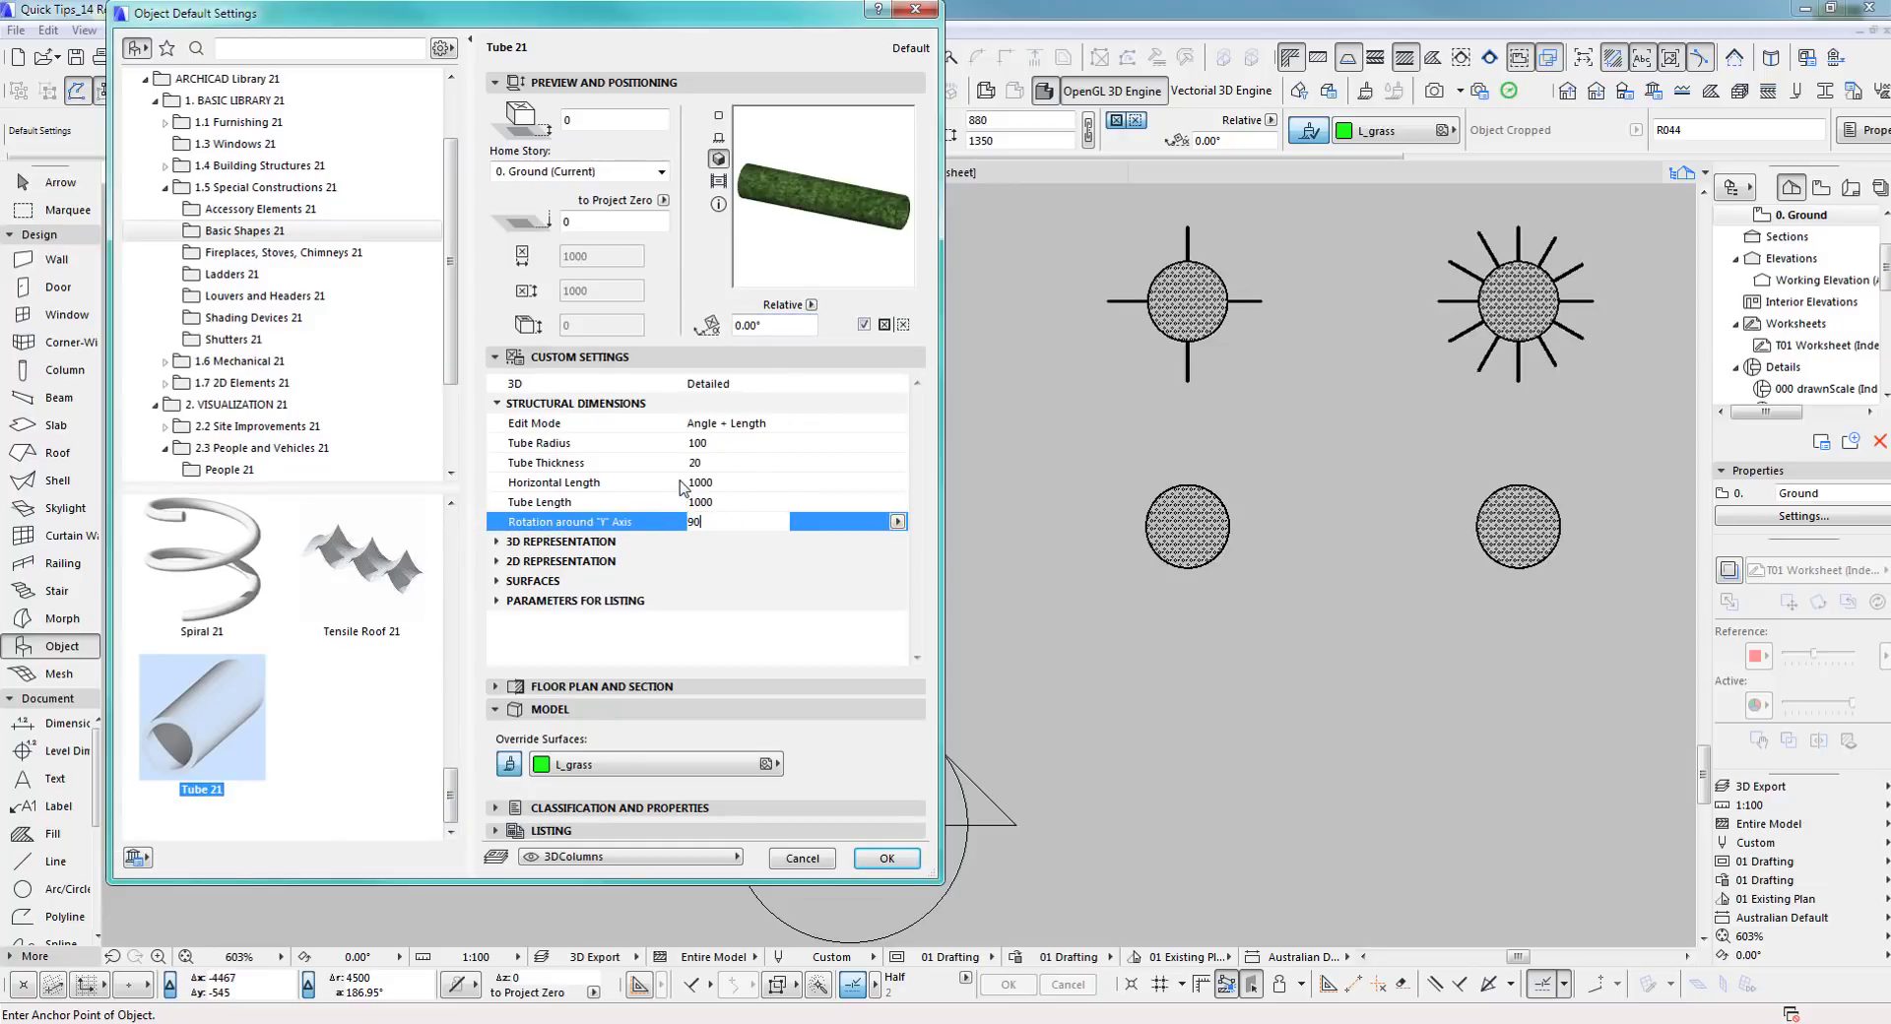
type("90")
left_click(731, 503)
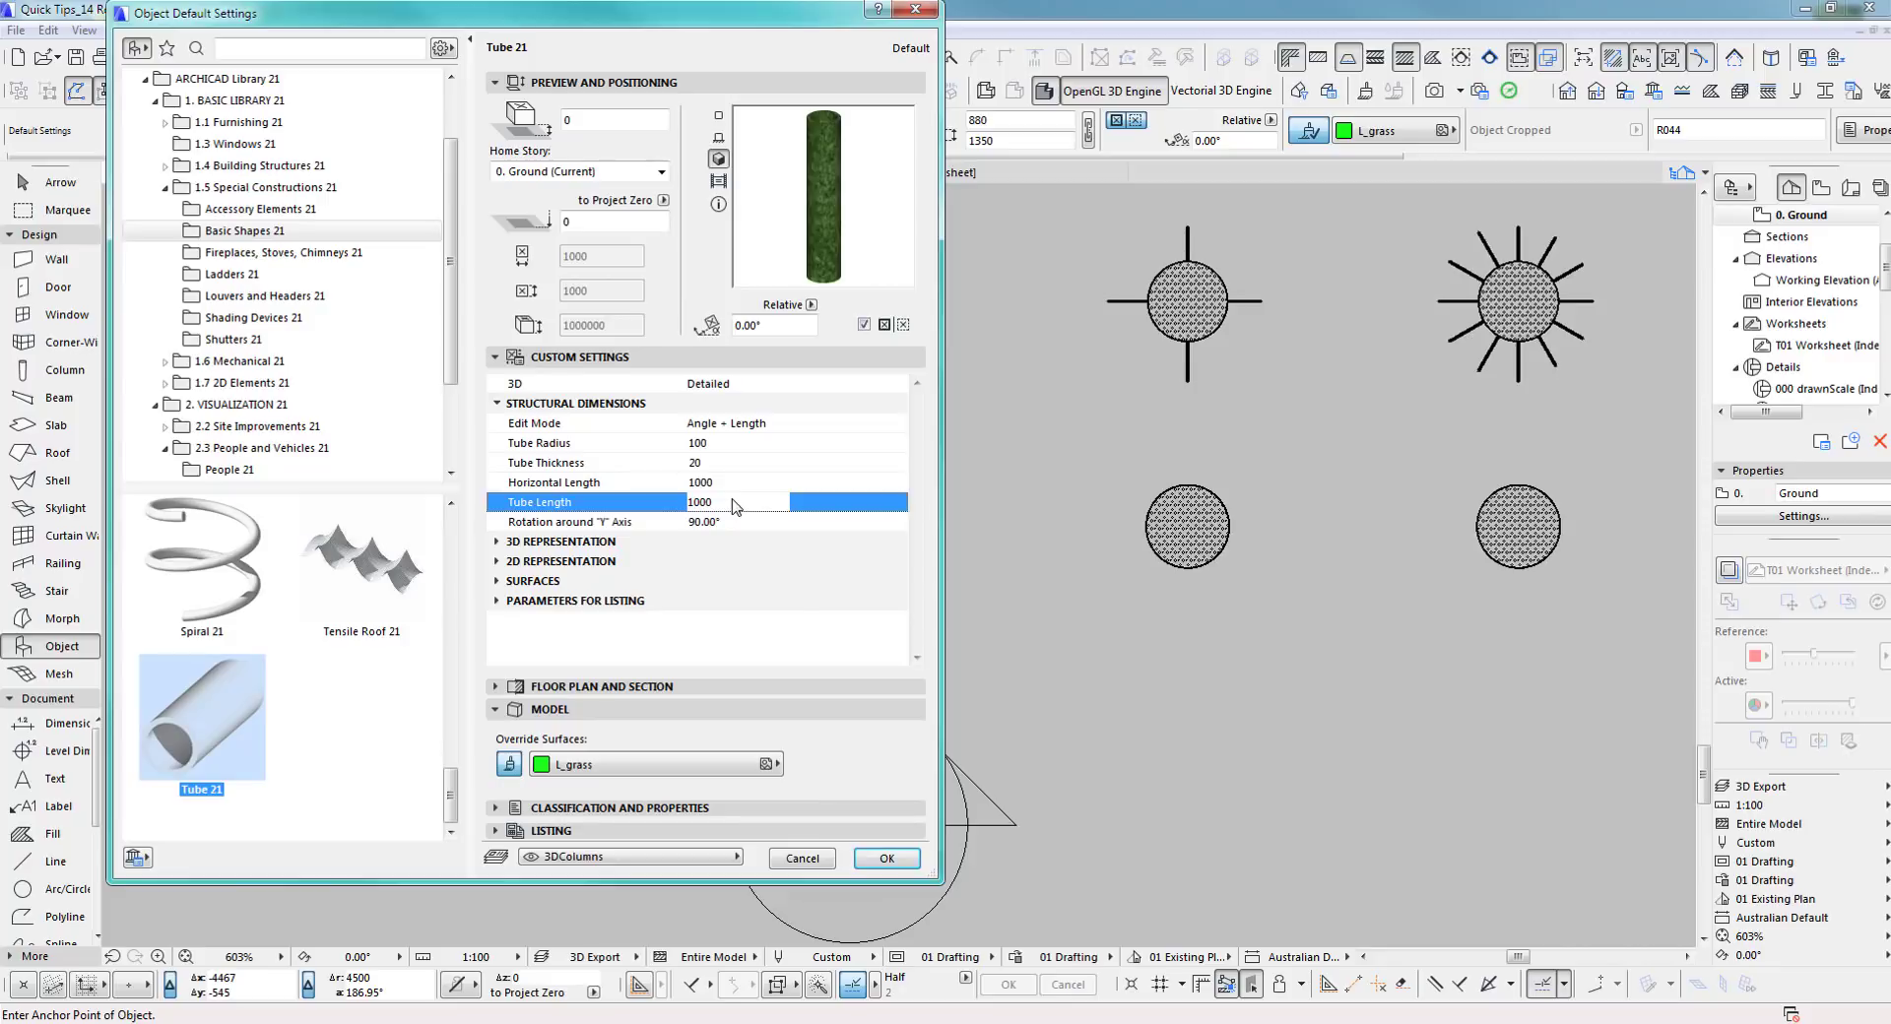
double_click(732, 501)
left_click(726, 484)
type("0")
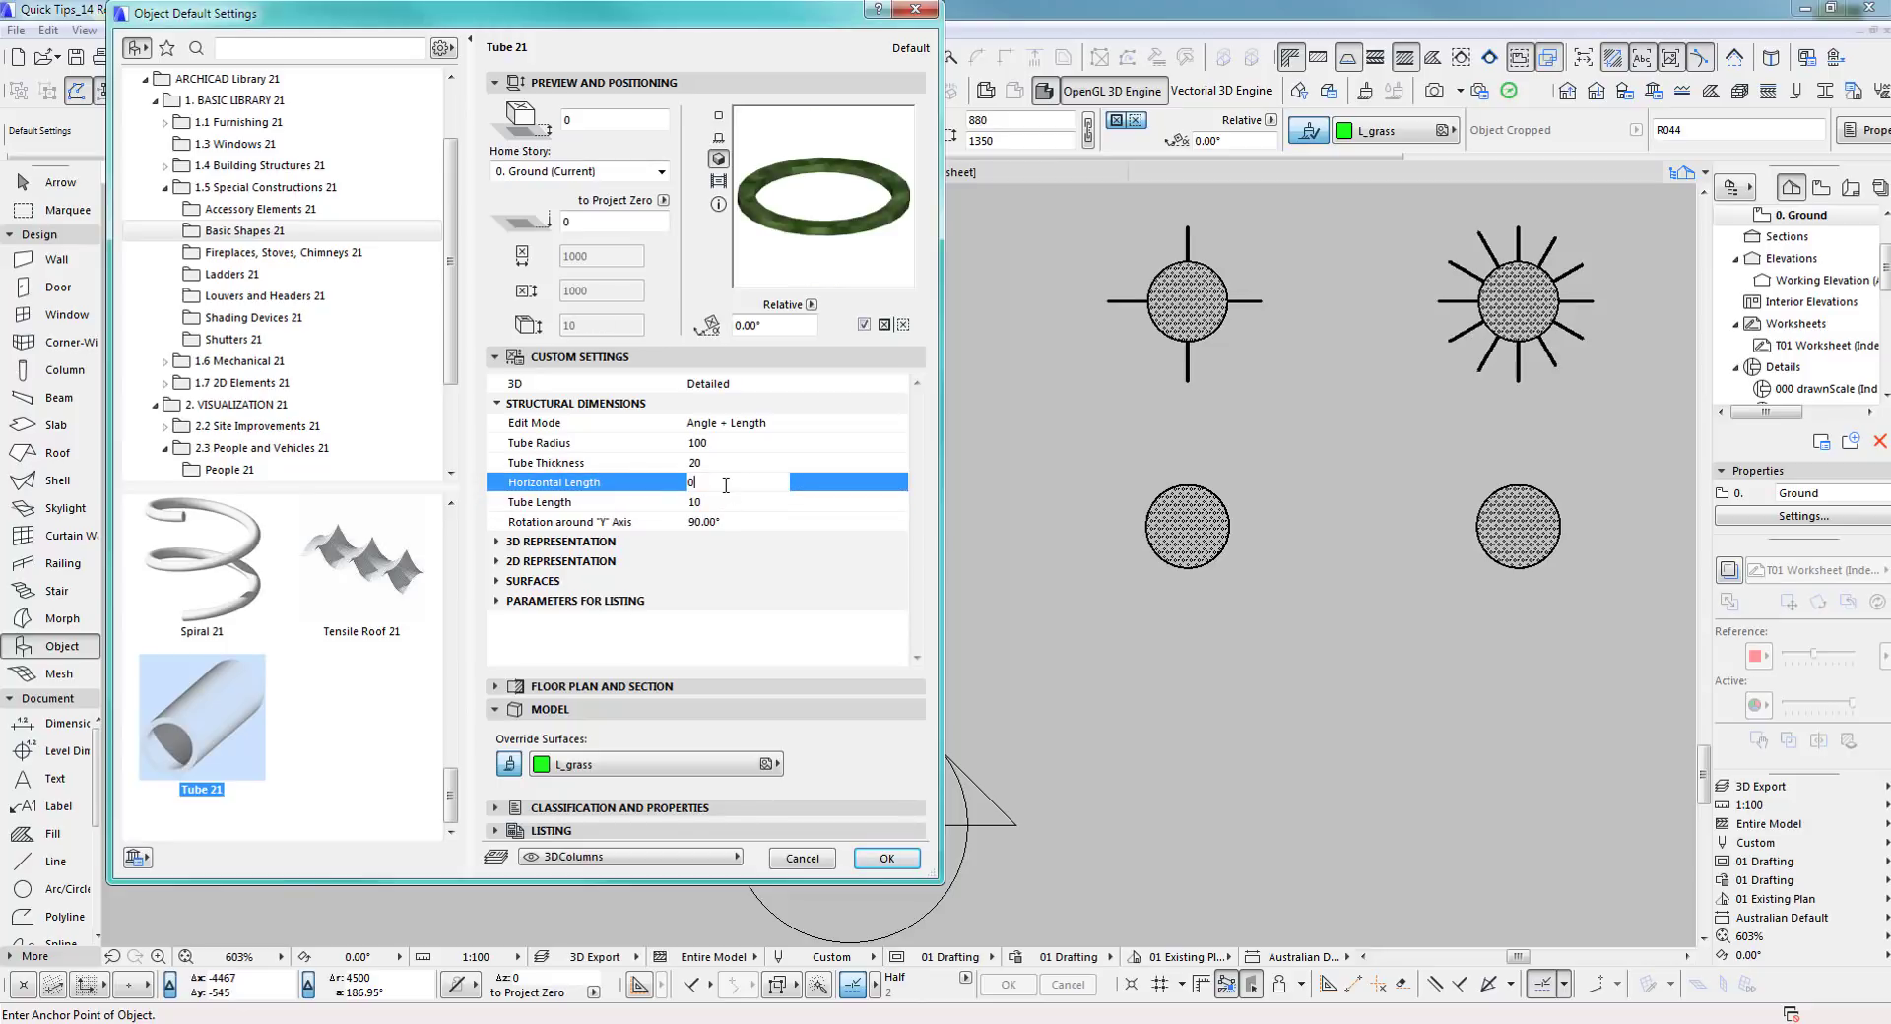
Give the tube the R_PC3 override surface, a radius of 240 and the 3DBanding layer, and accept the settings
left_click(553, 764)
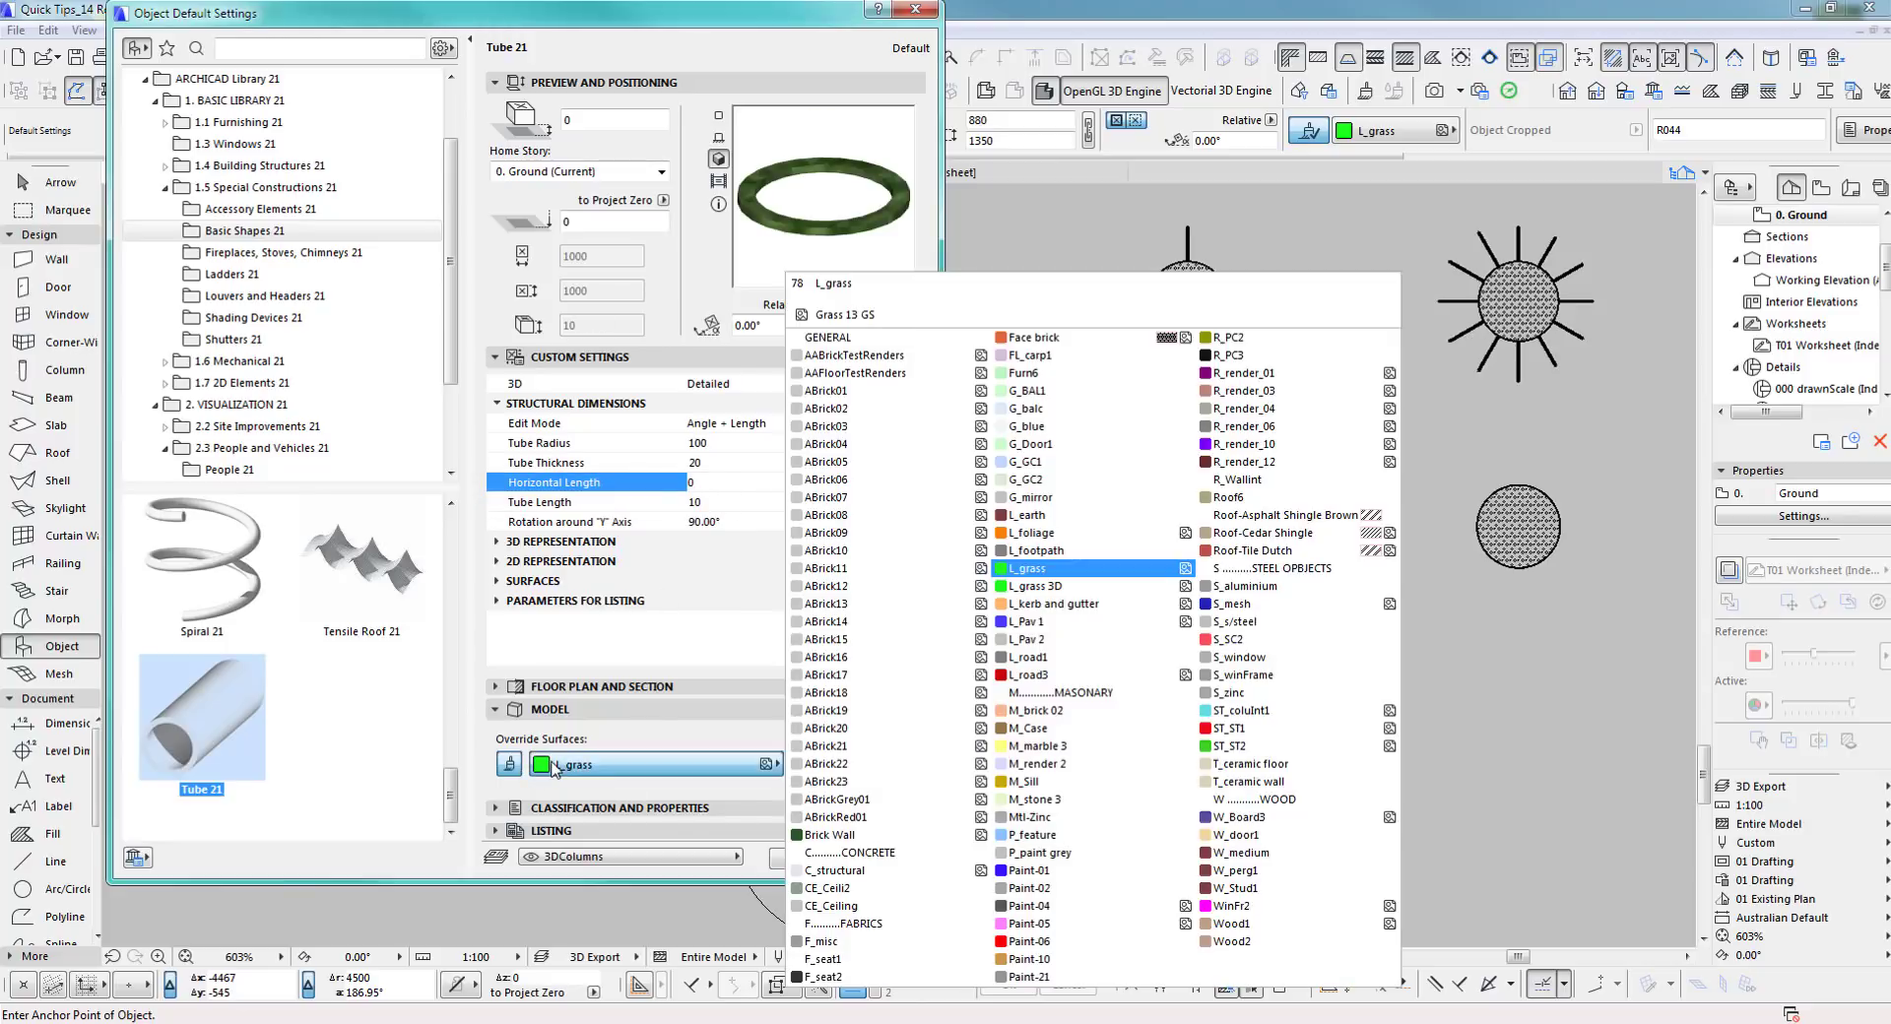
left_click(1280, 375)
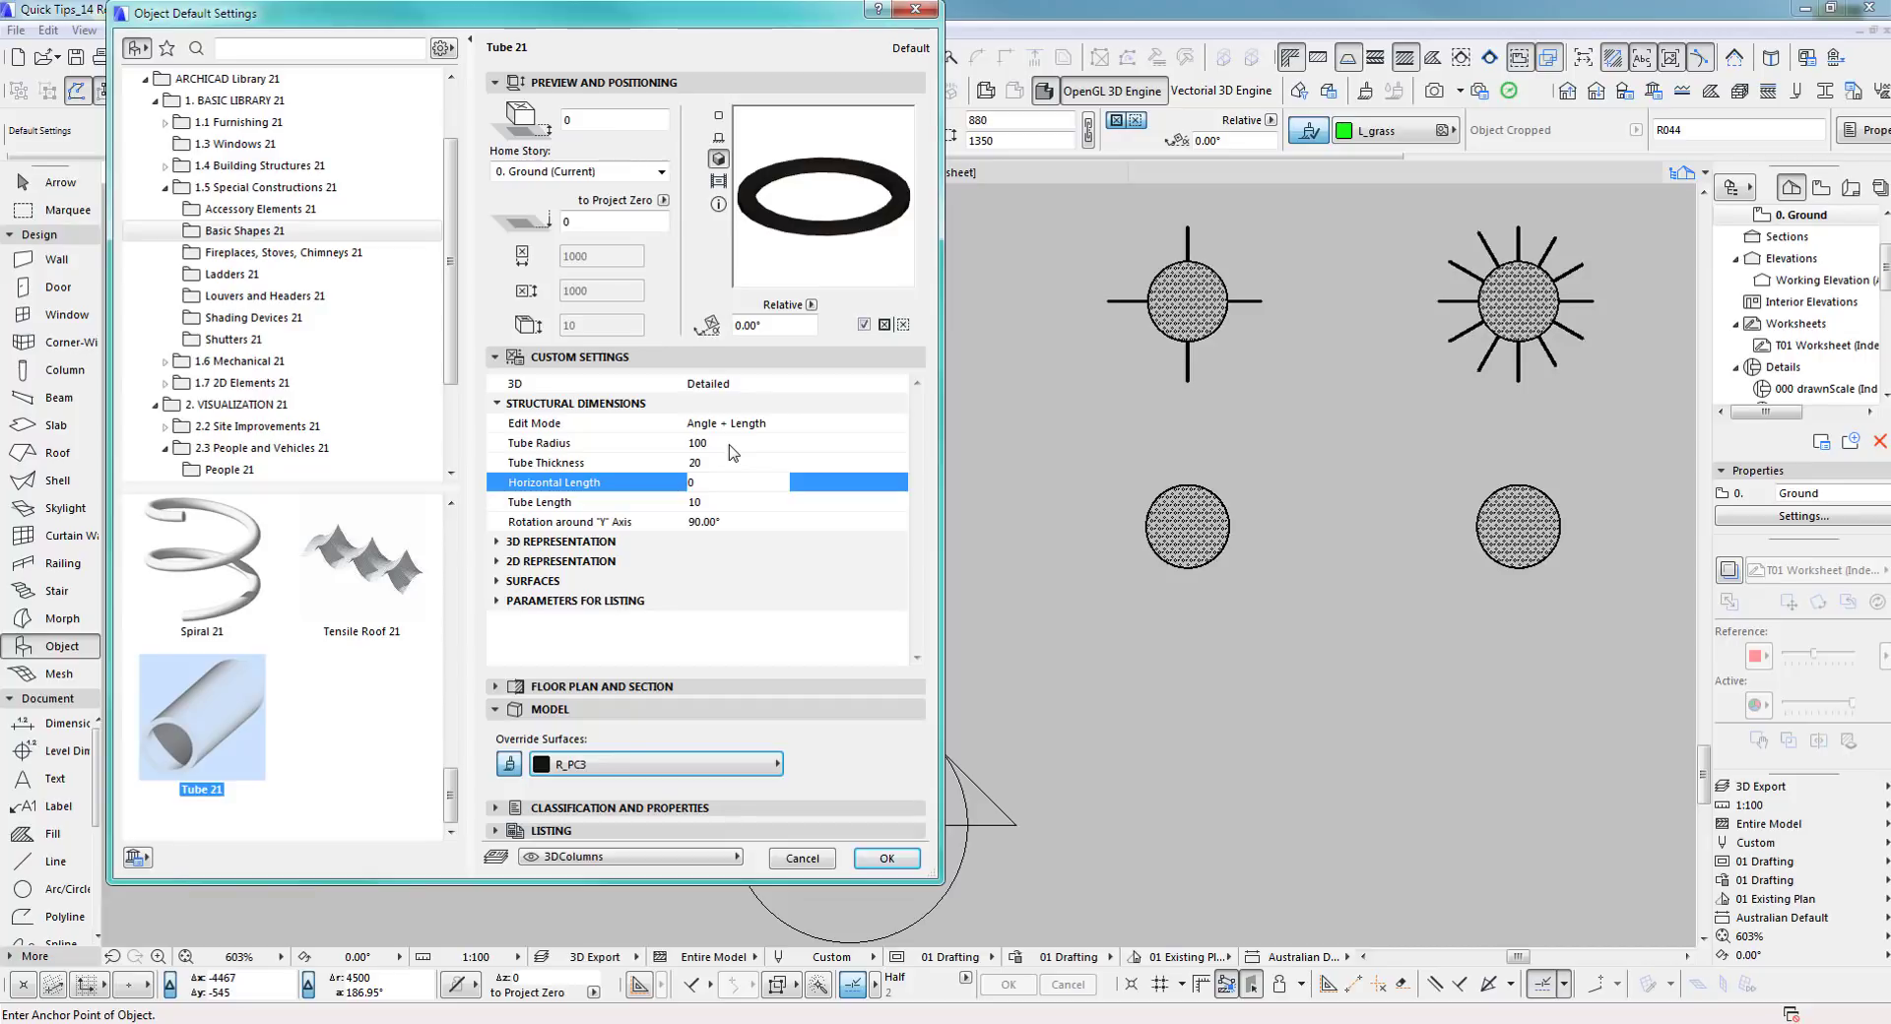
left_click(696, 443)
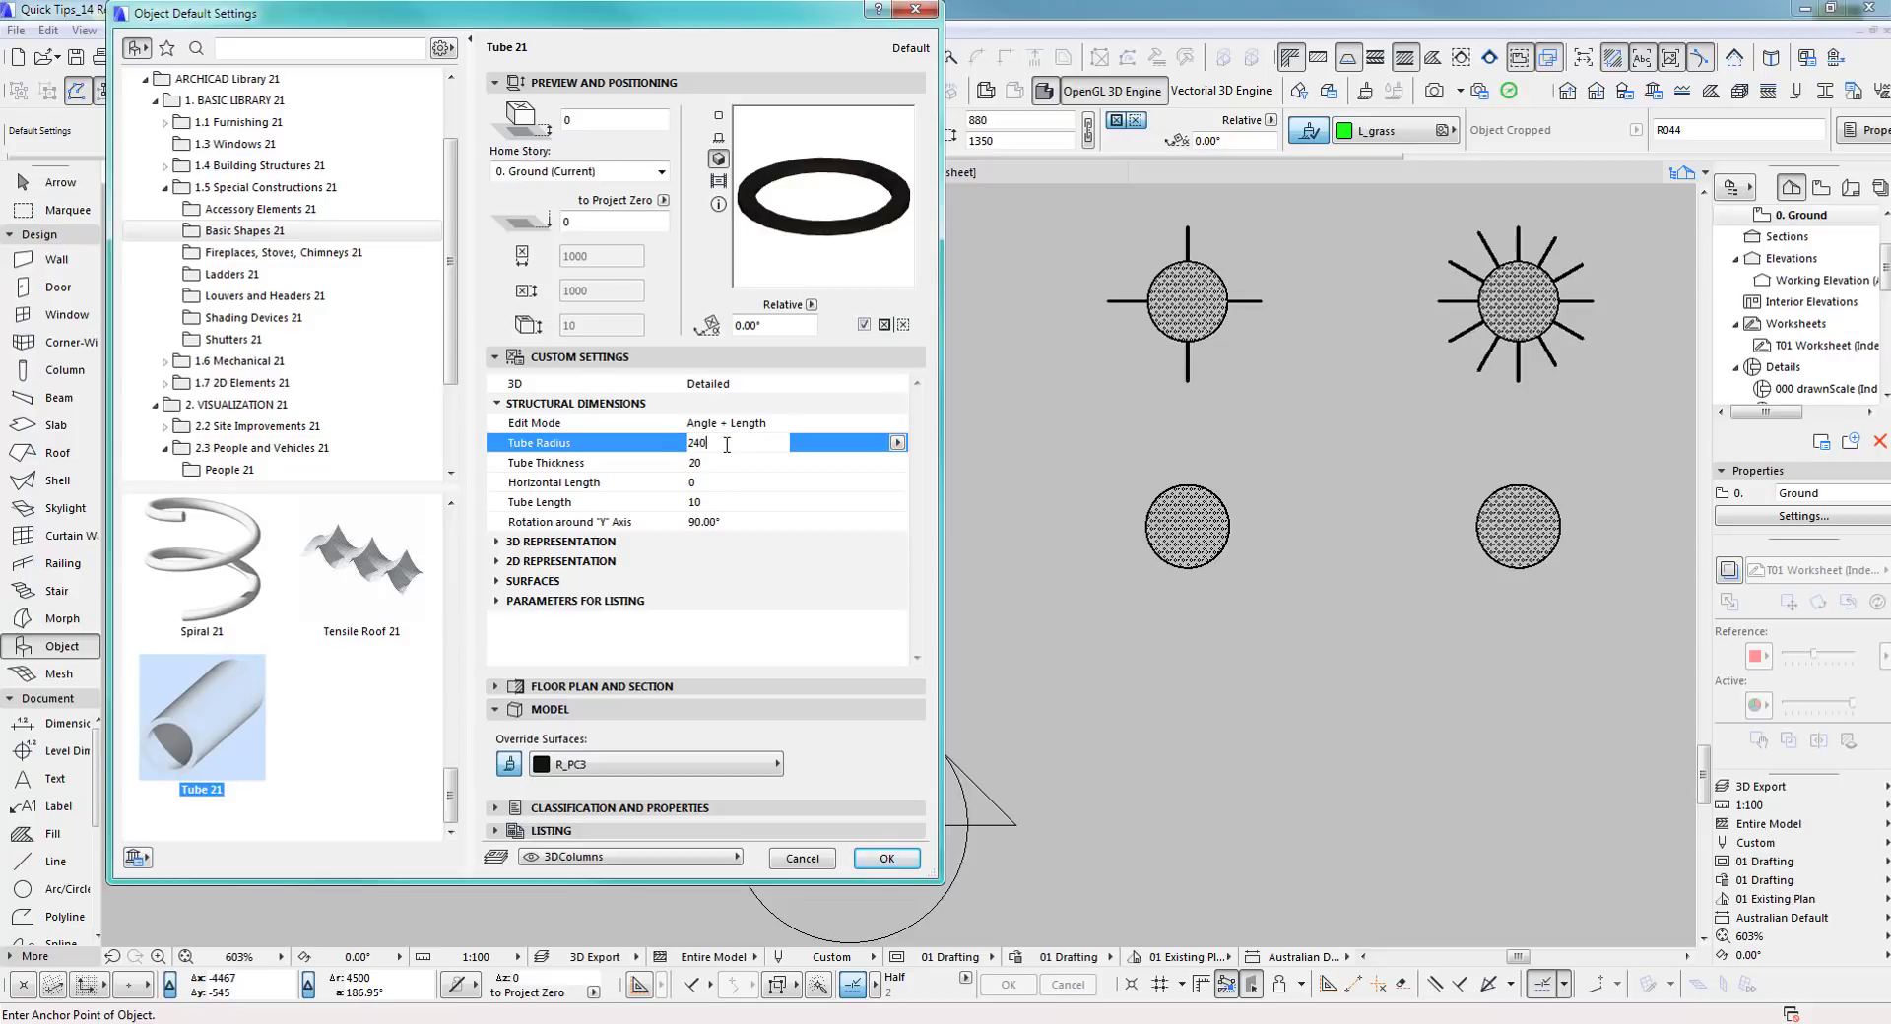
key("Return")
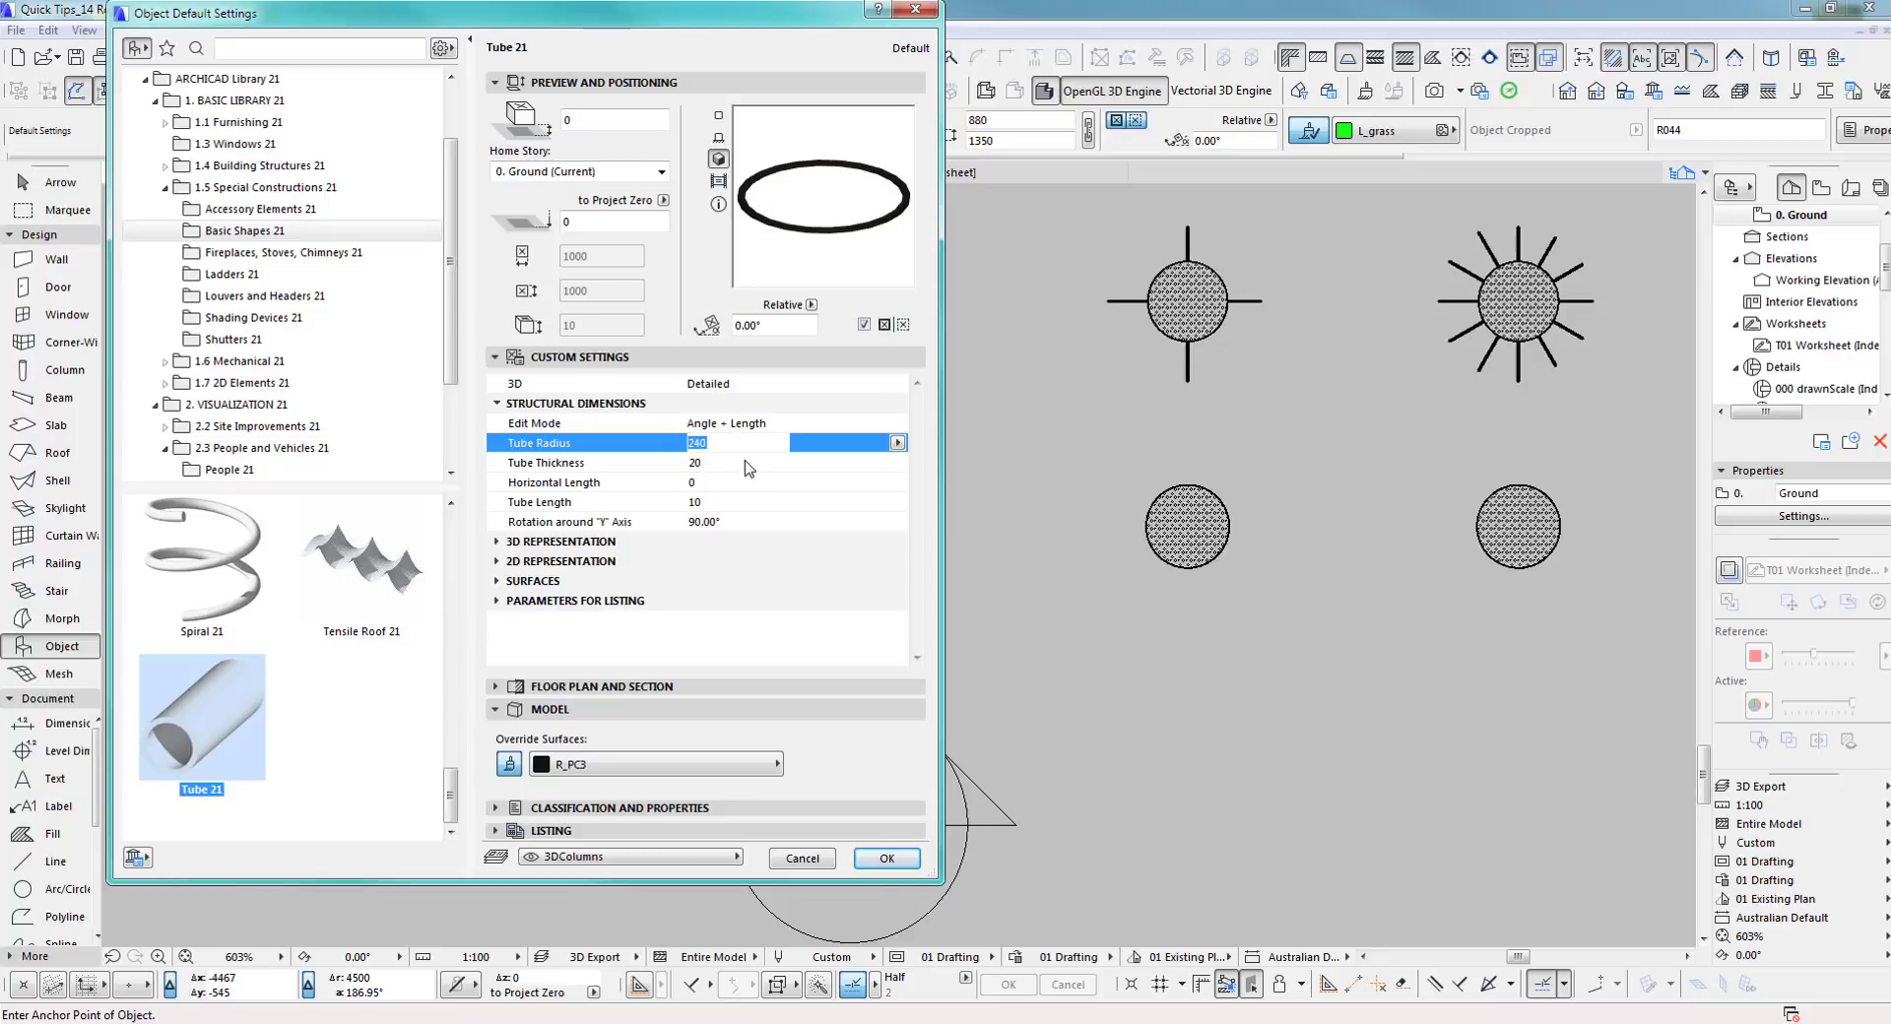
left_click(728, 857)
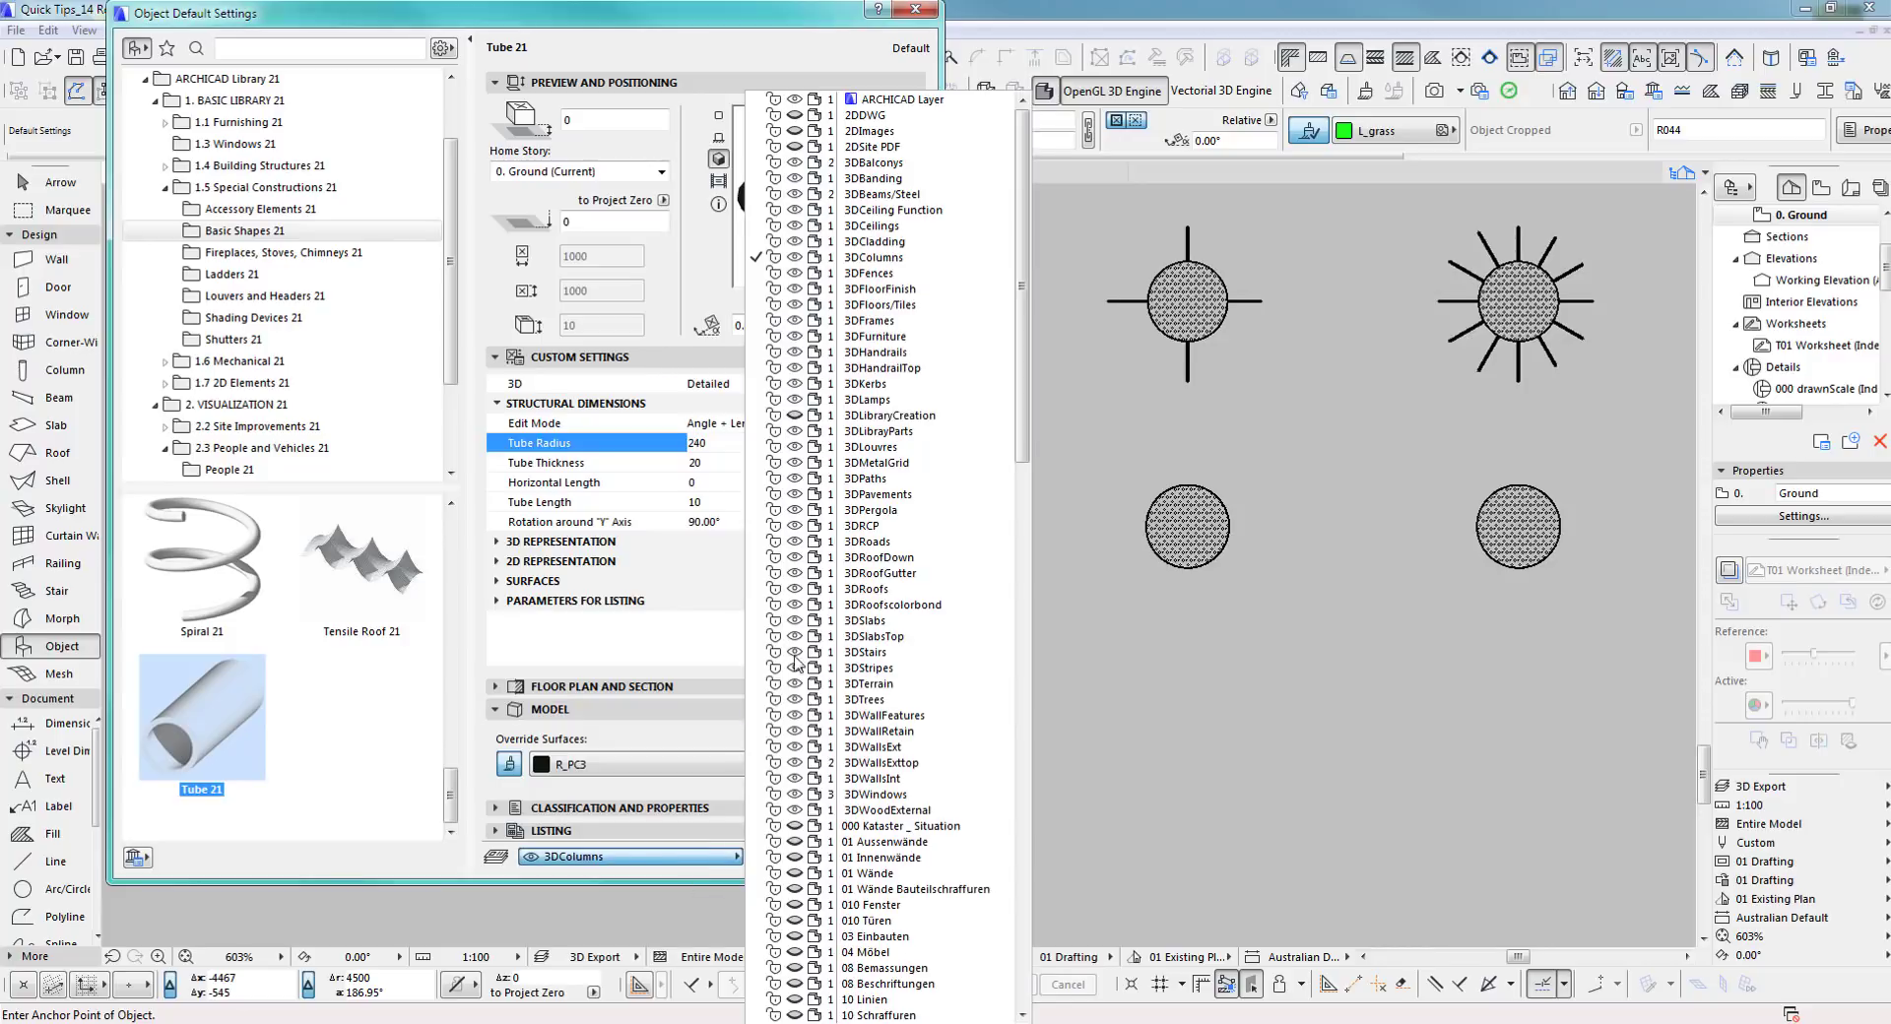
left_click(874, 178)
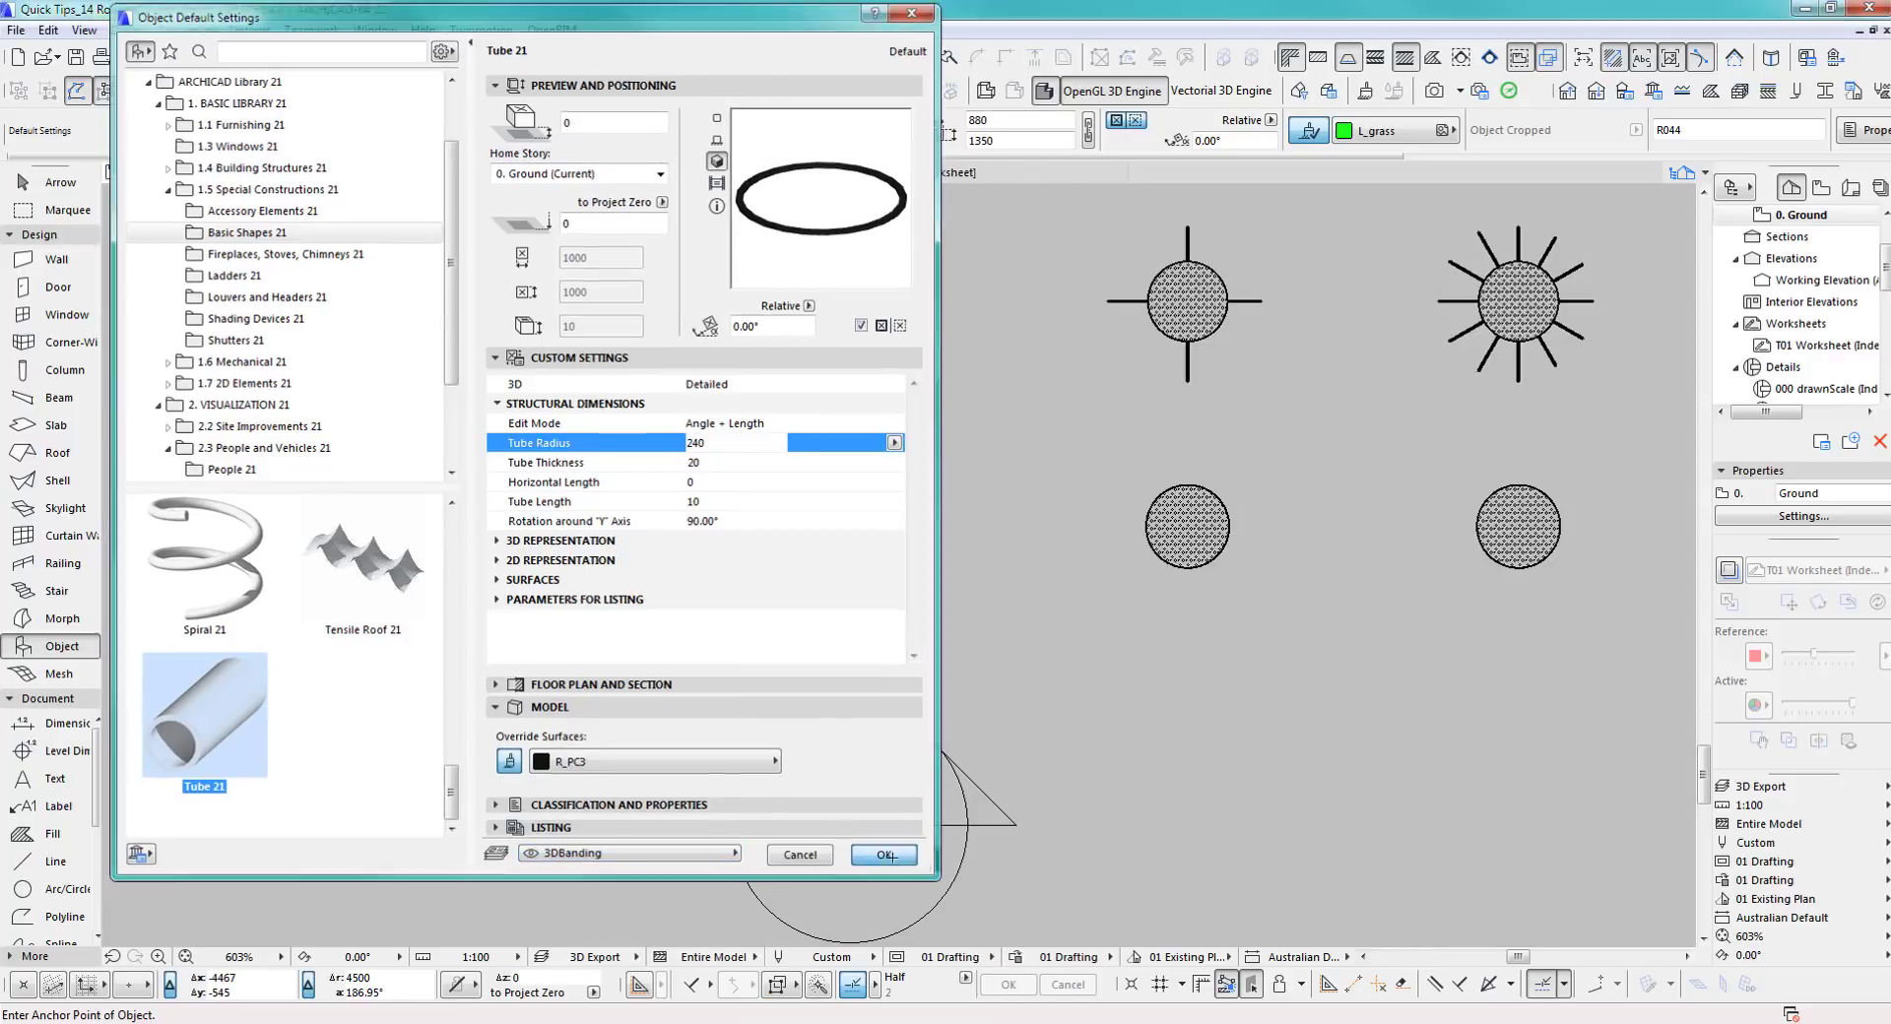
left_click(891, 859)
Place the tube between the two lower columns and move it by its centre onto the centre of the first lower column
left_click(1025, 620)
scroll(1025, 619, "up", 4)
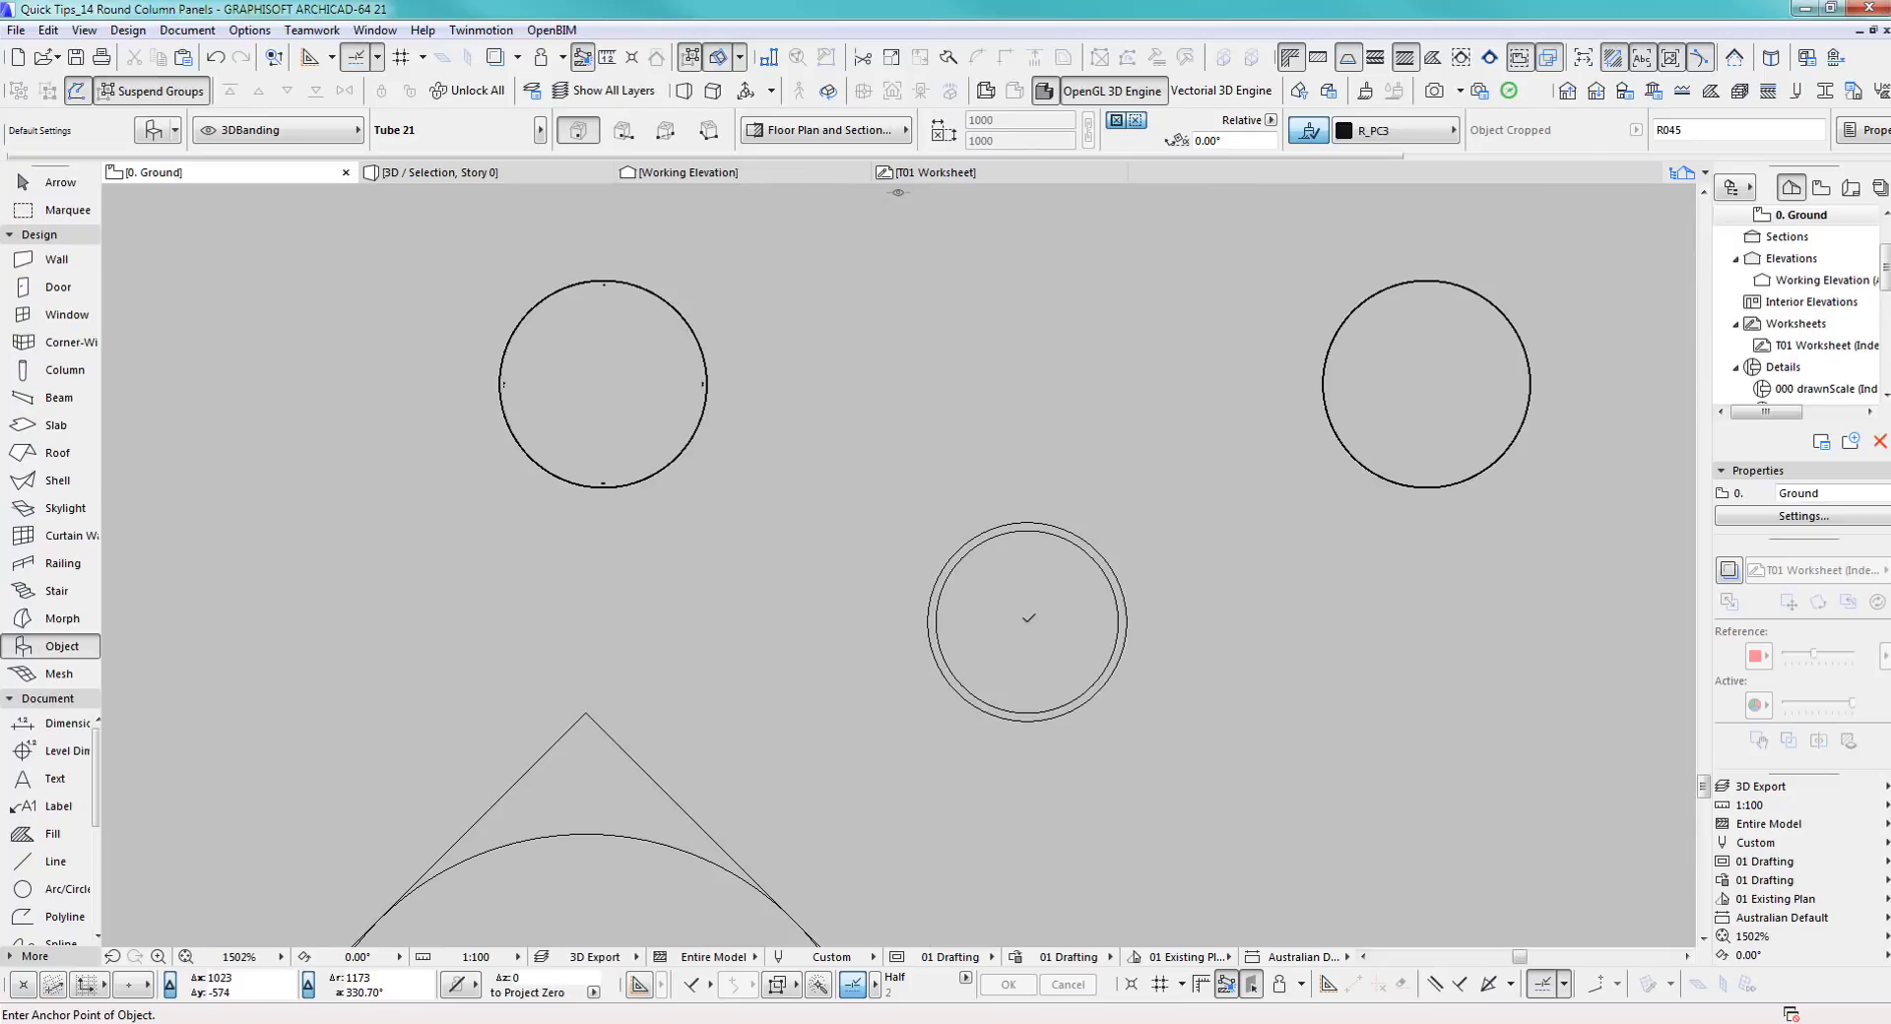
key("ctrl+d")
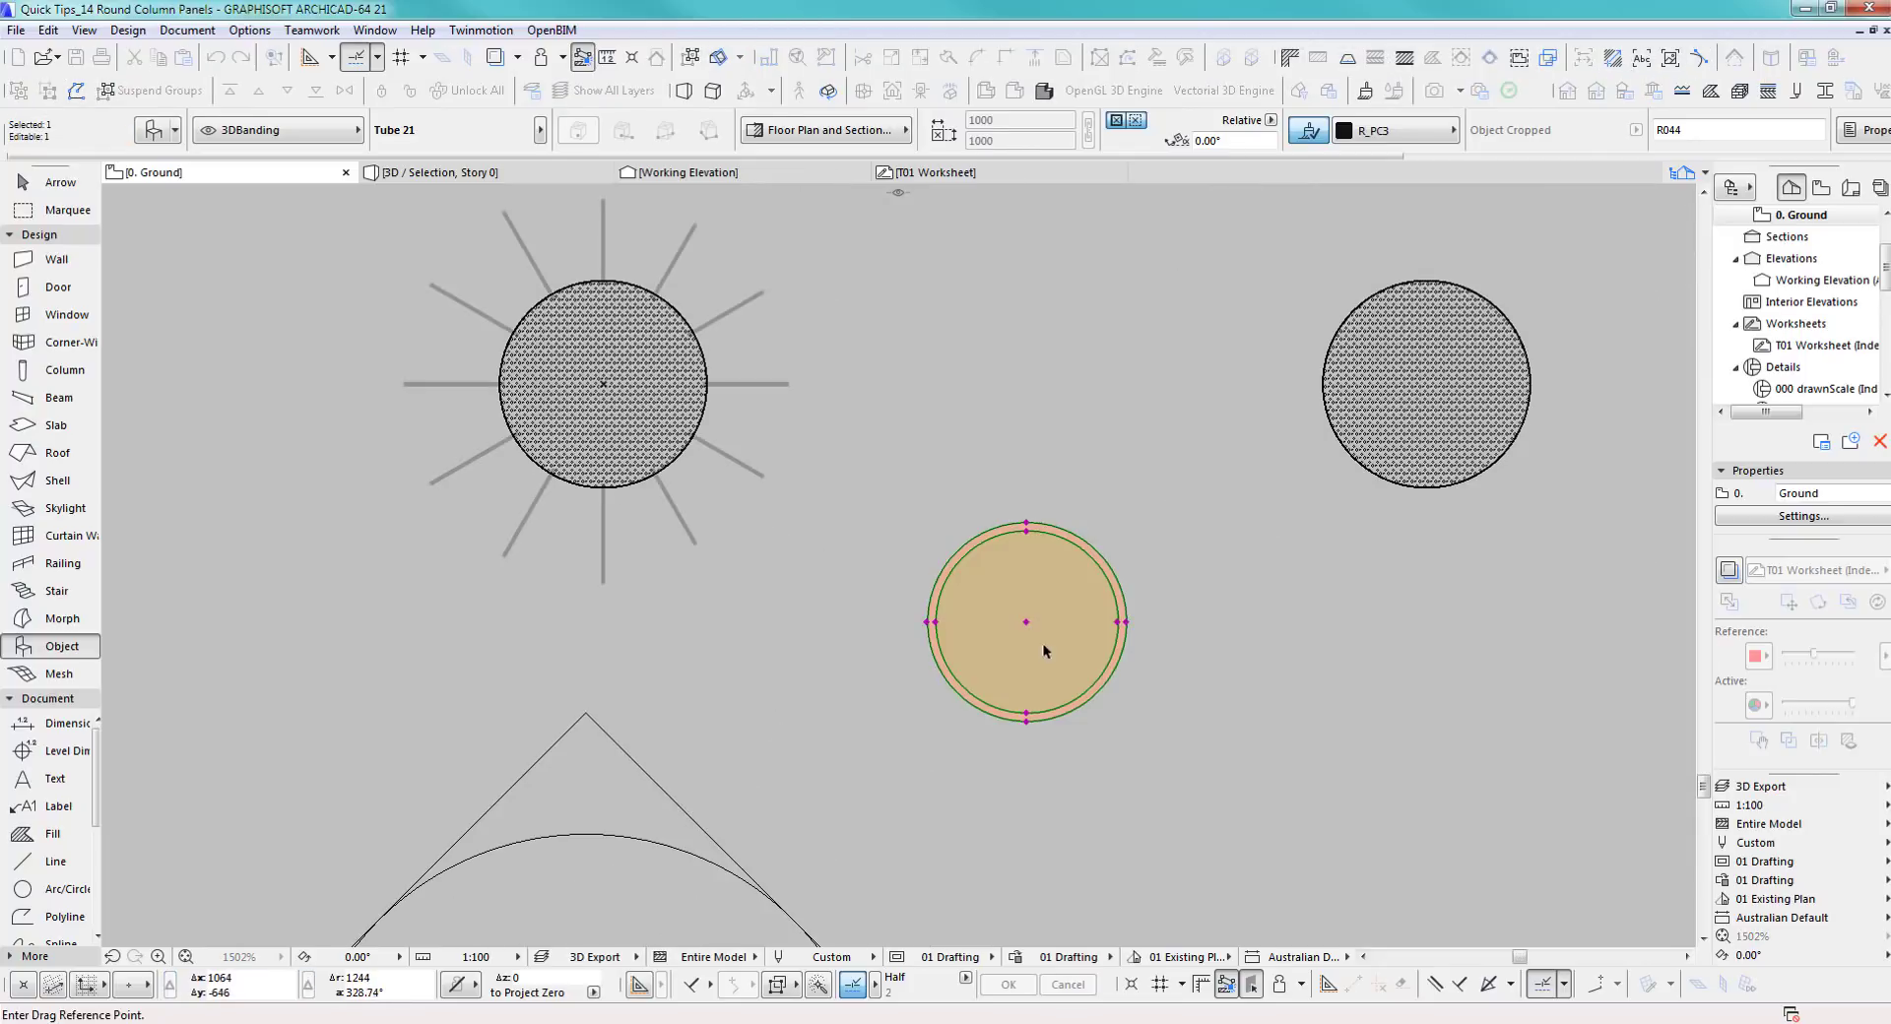
left_click(1025, 621)
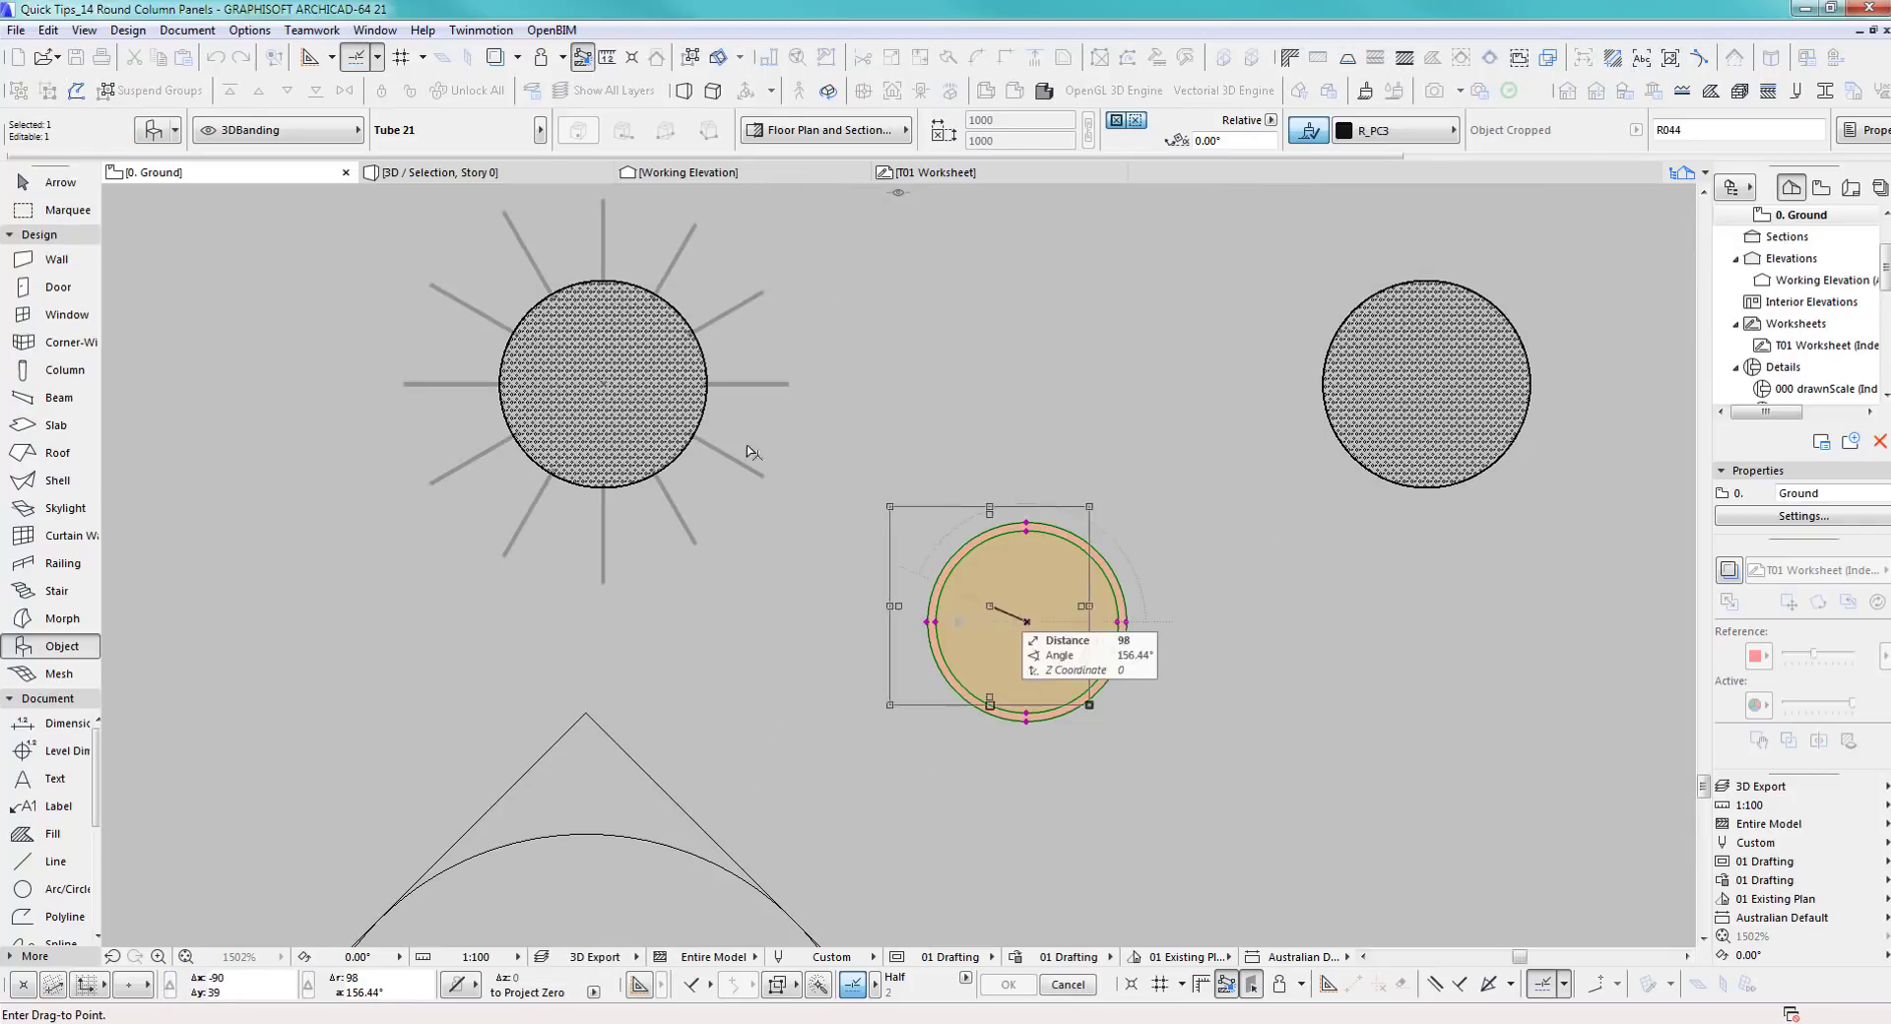
left_click(602, 383)
key("Escape")
Set the radius of the tube on the first lower column to 260 and accept the settings
middle_click_drag(214, 304, 380, 417)
scroll(694, 465, "up", 3)
left_click(830, 376, "shift")
middle_click_drag(877, 361, 848, 344)
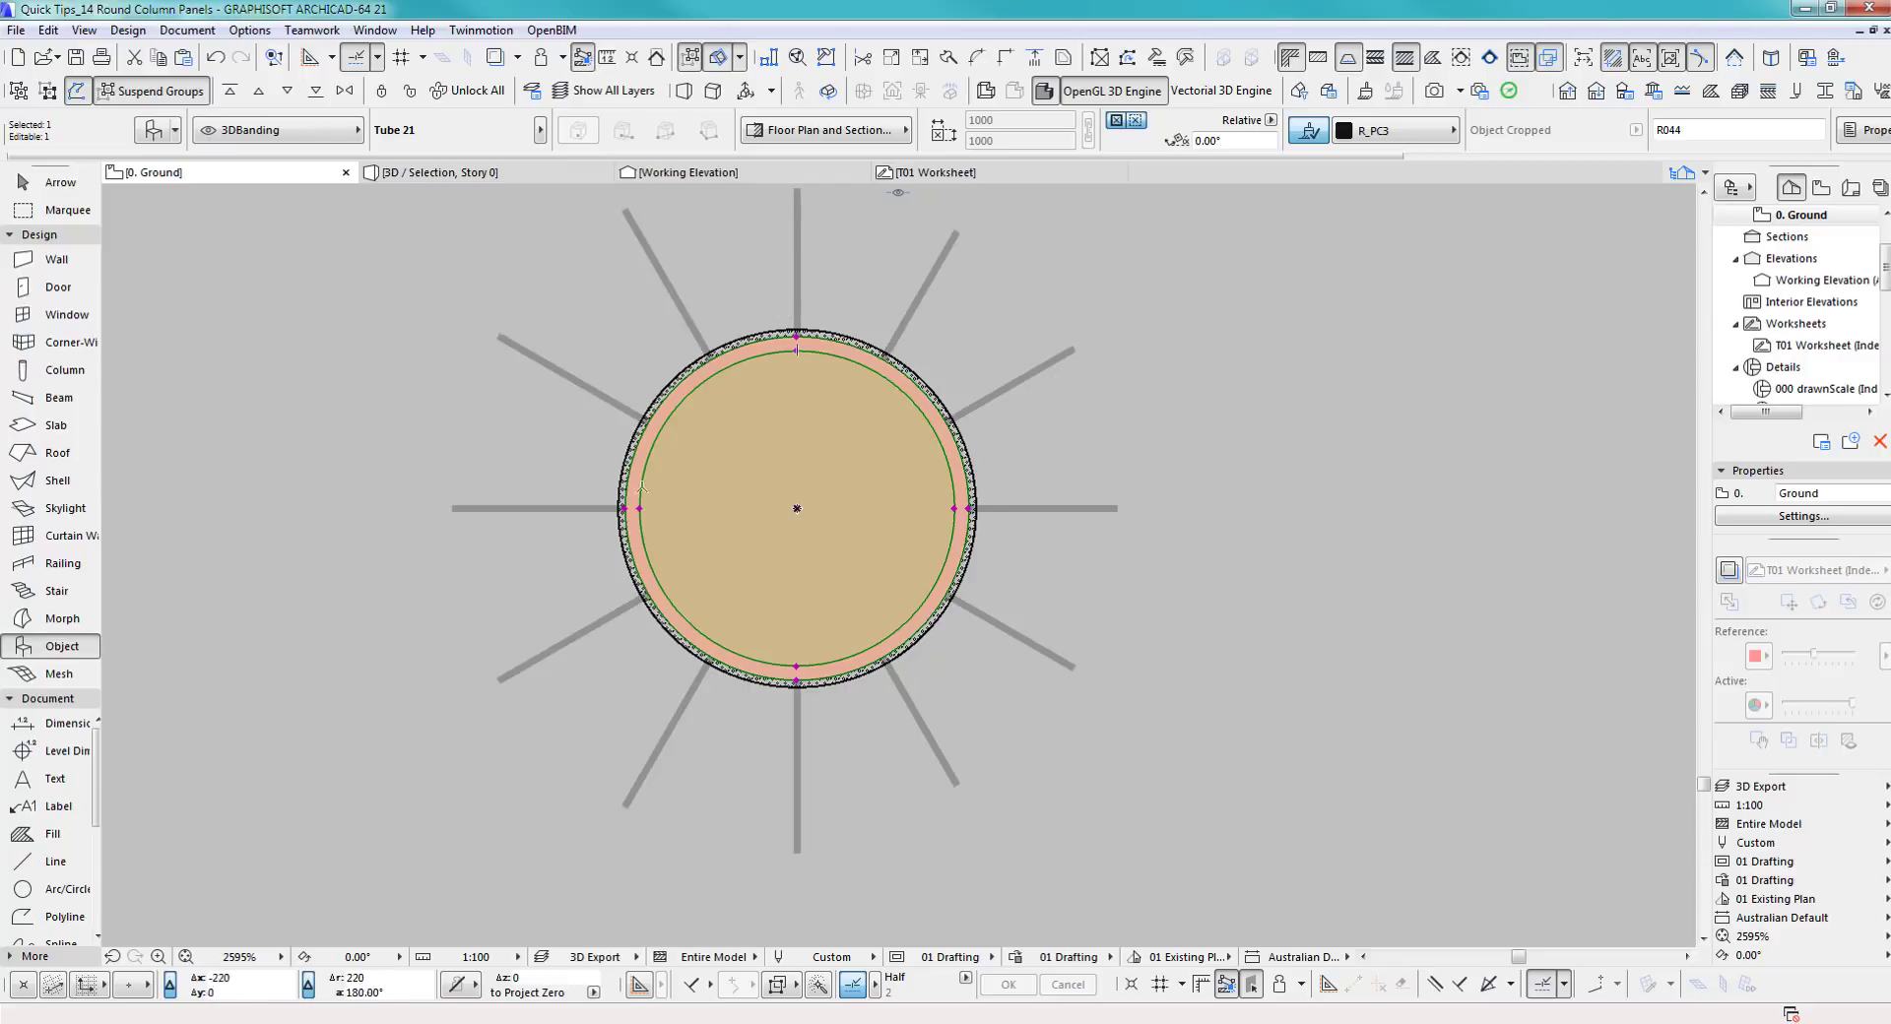
left_click(160, 133)
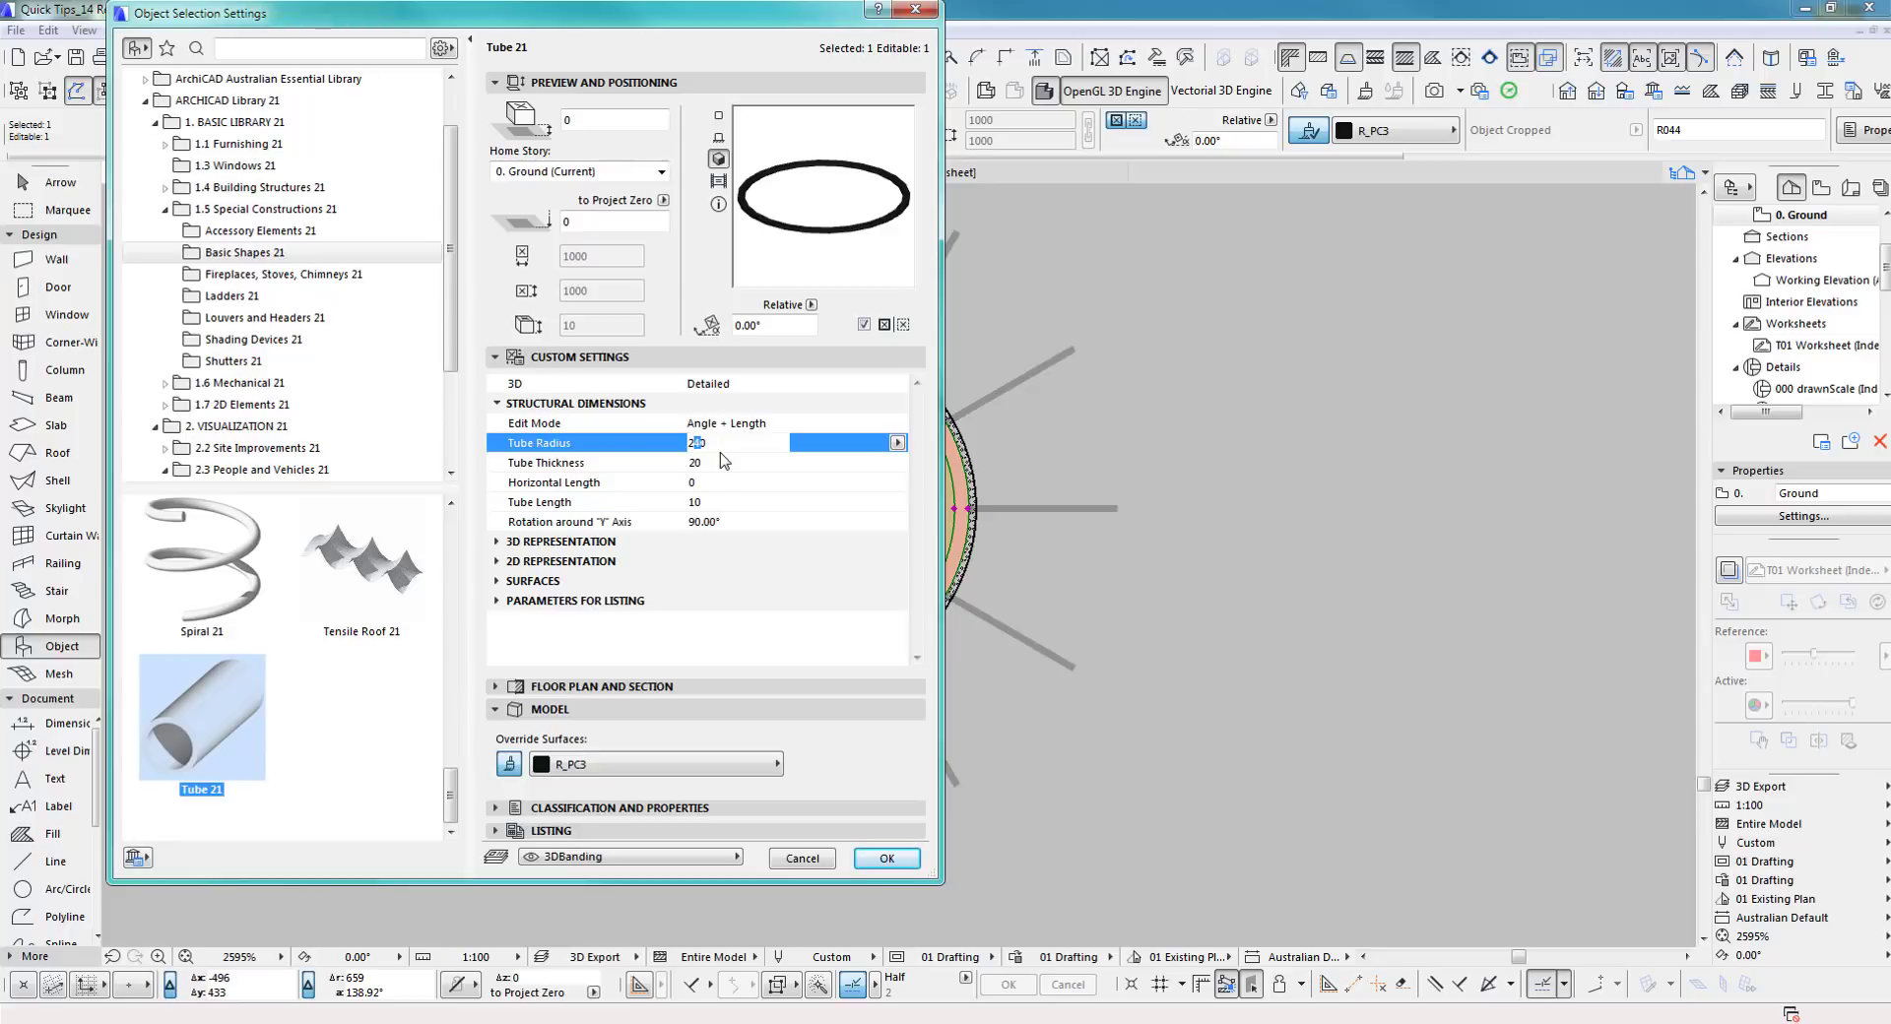
left_click(879, 858)
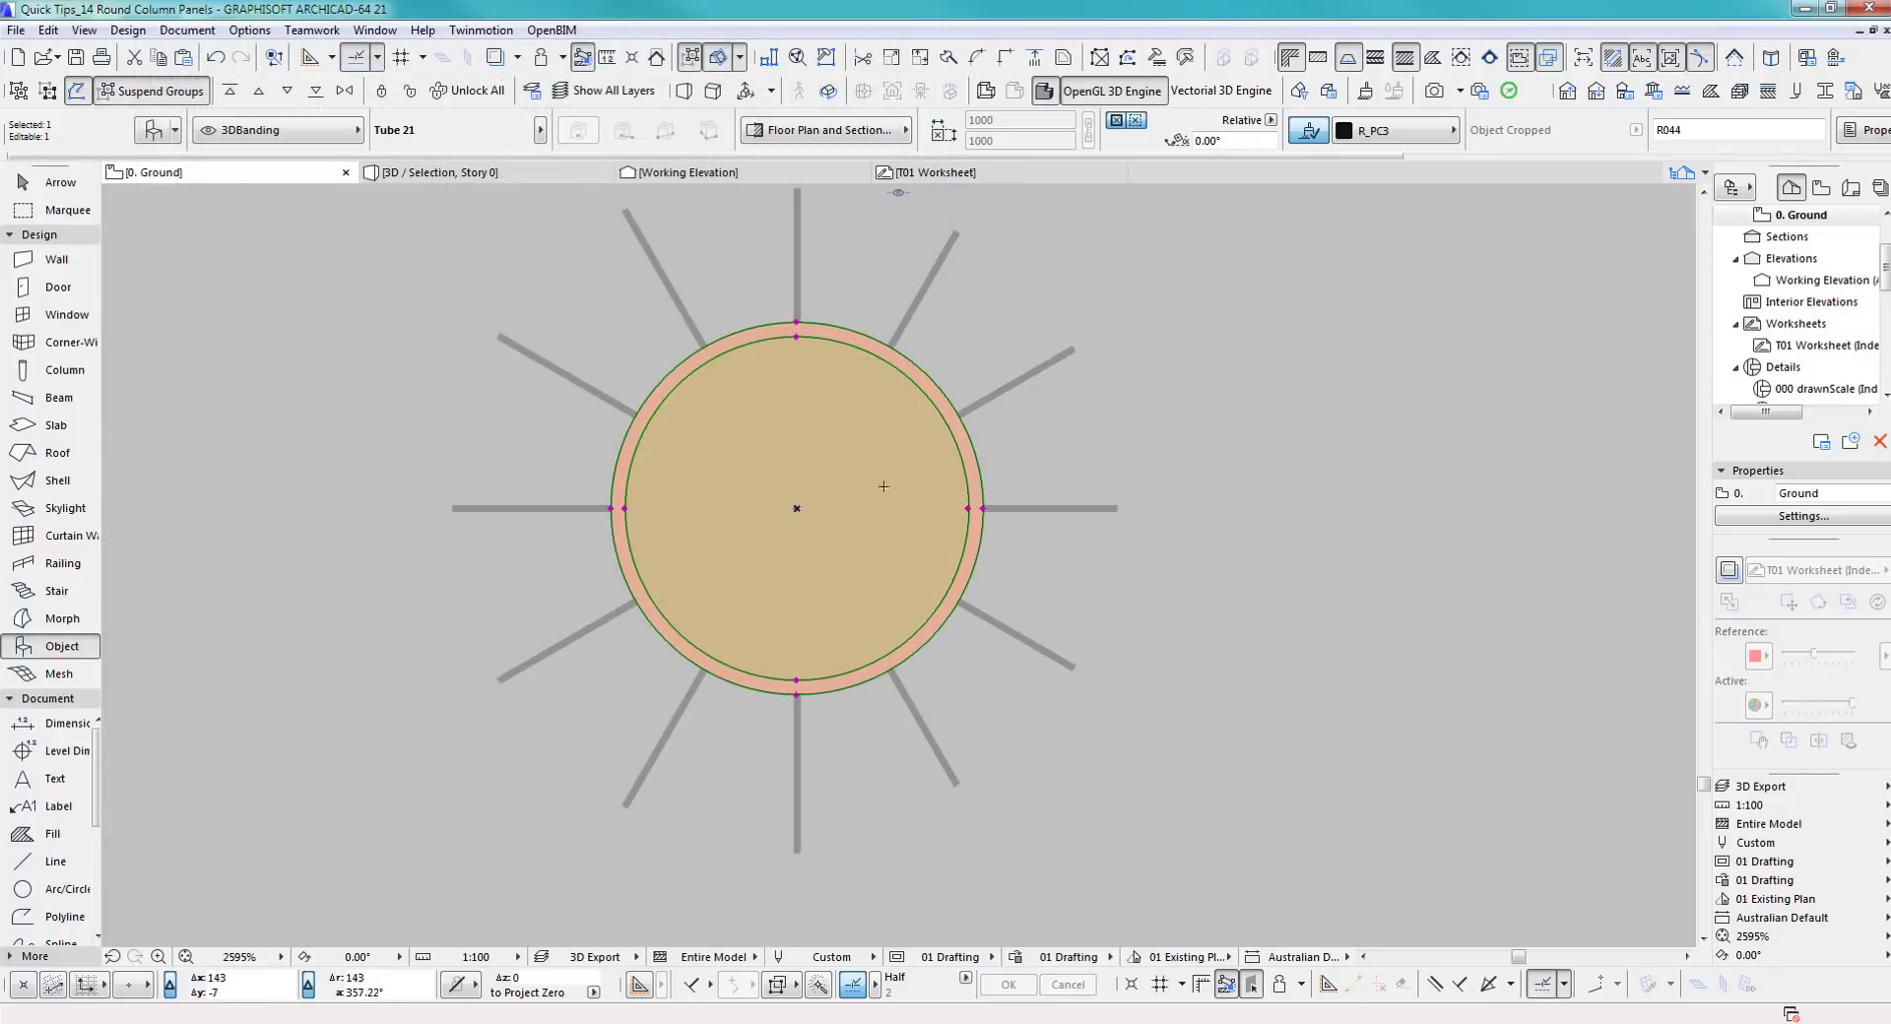
Make the background pen in the tube's 2D representation transparent and accept the settings
middle_click_drag(865, 451, 914, 557)
scroll(898, 501, "up", 1)
scroll(914, 556, "up", 2)
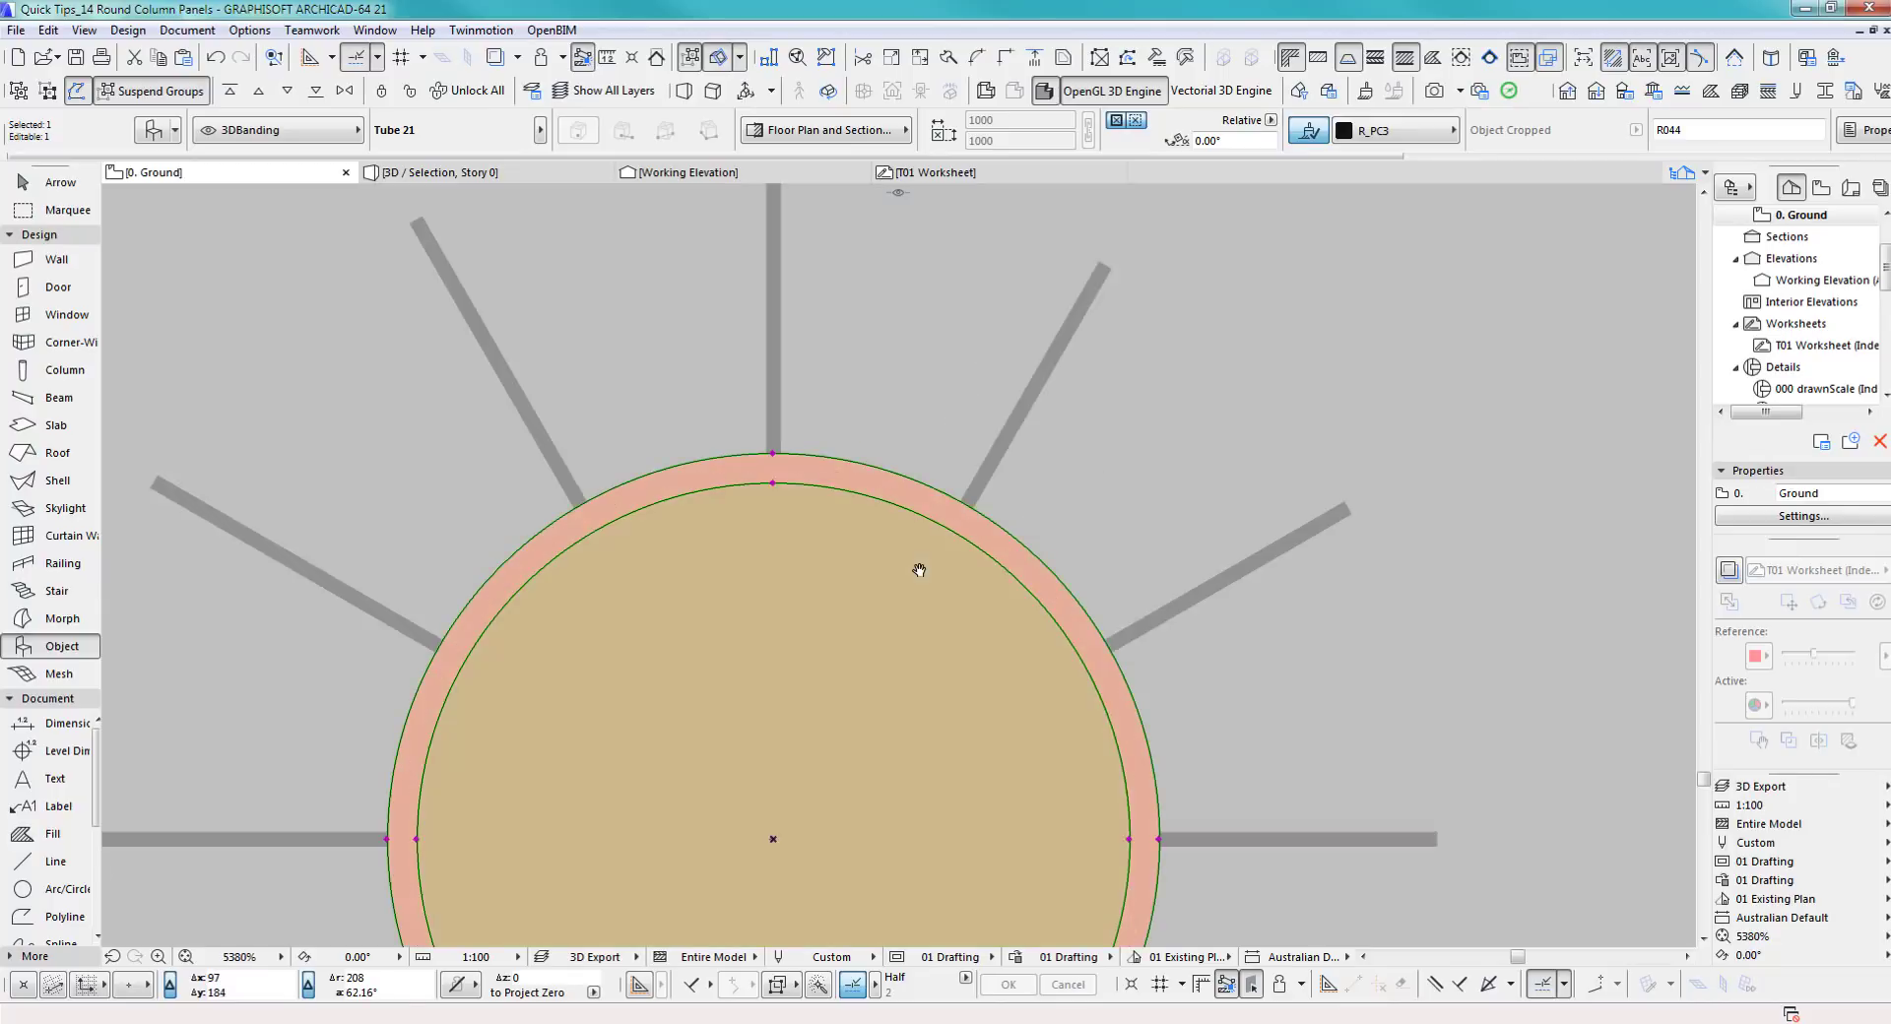
scroll(918, 570, "down", 3)
middle_click_drag(918, 570, 894, 367)
left_click(148, 134)
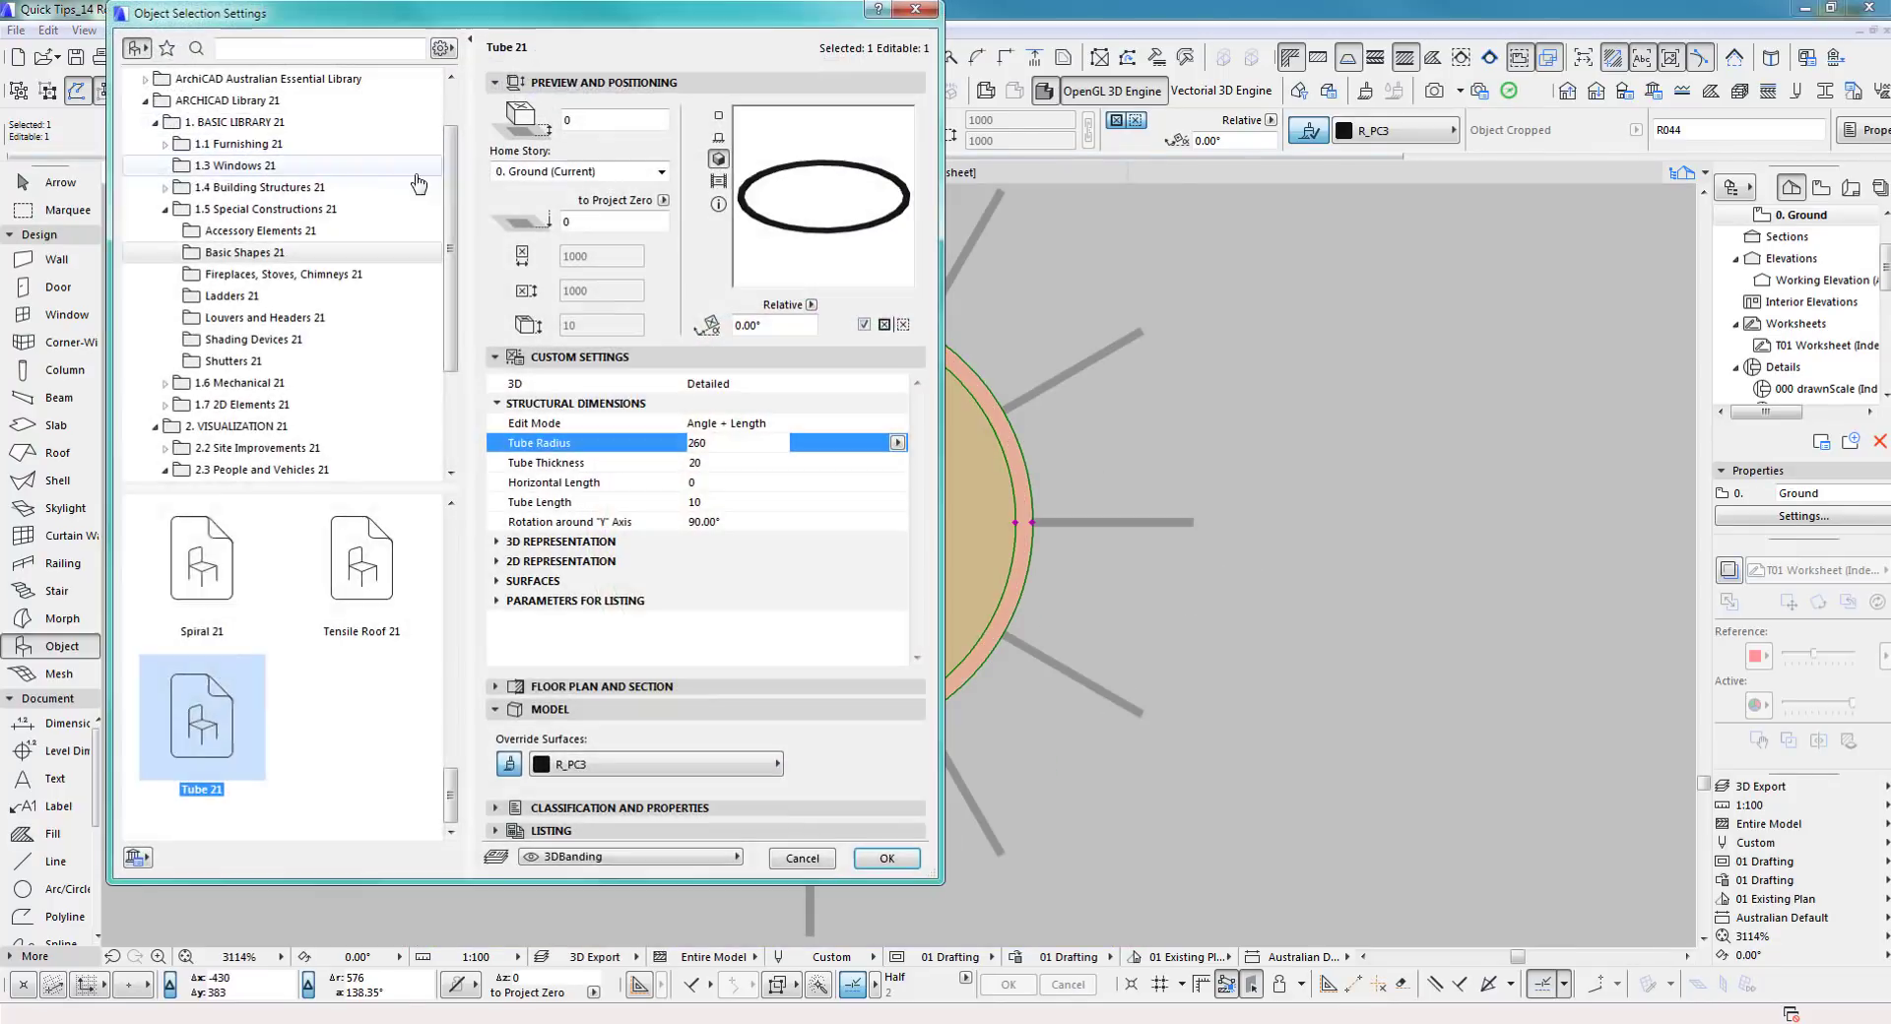
left_click(497, 561)
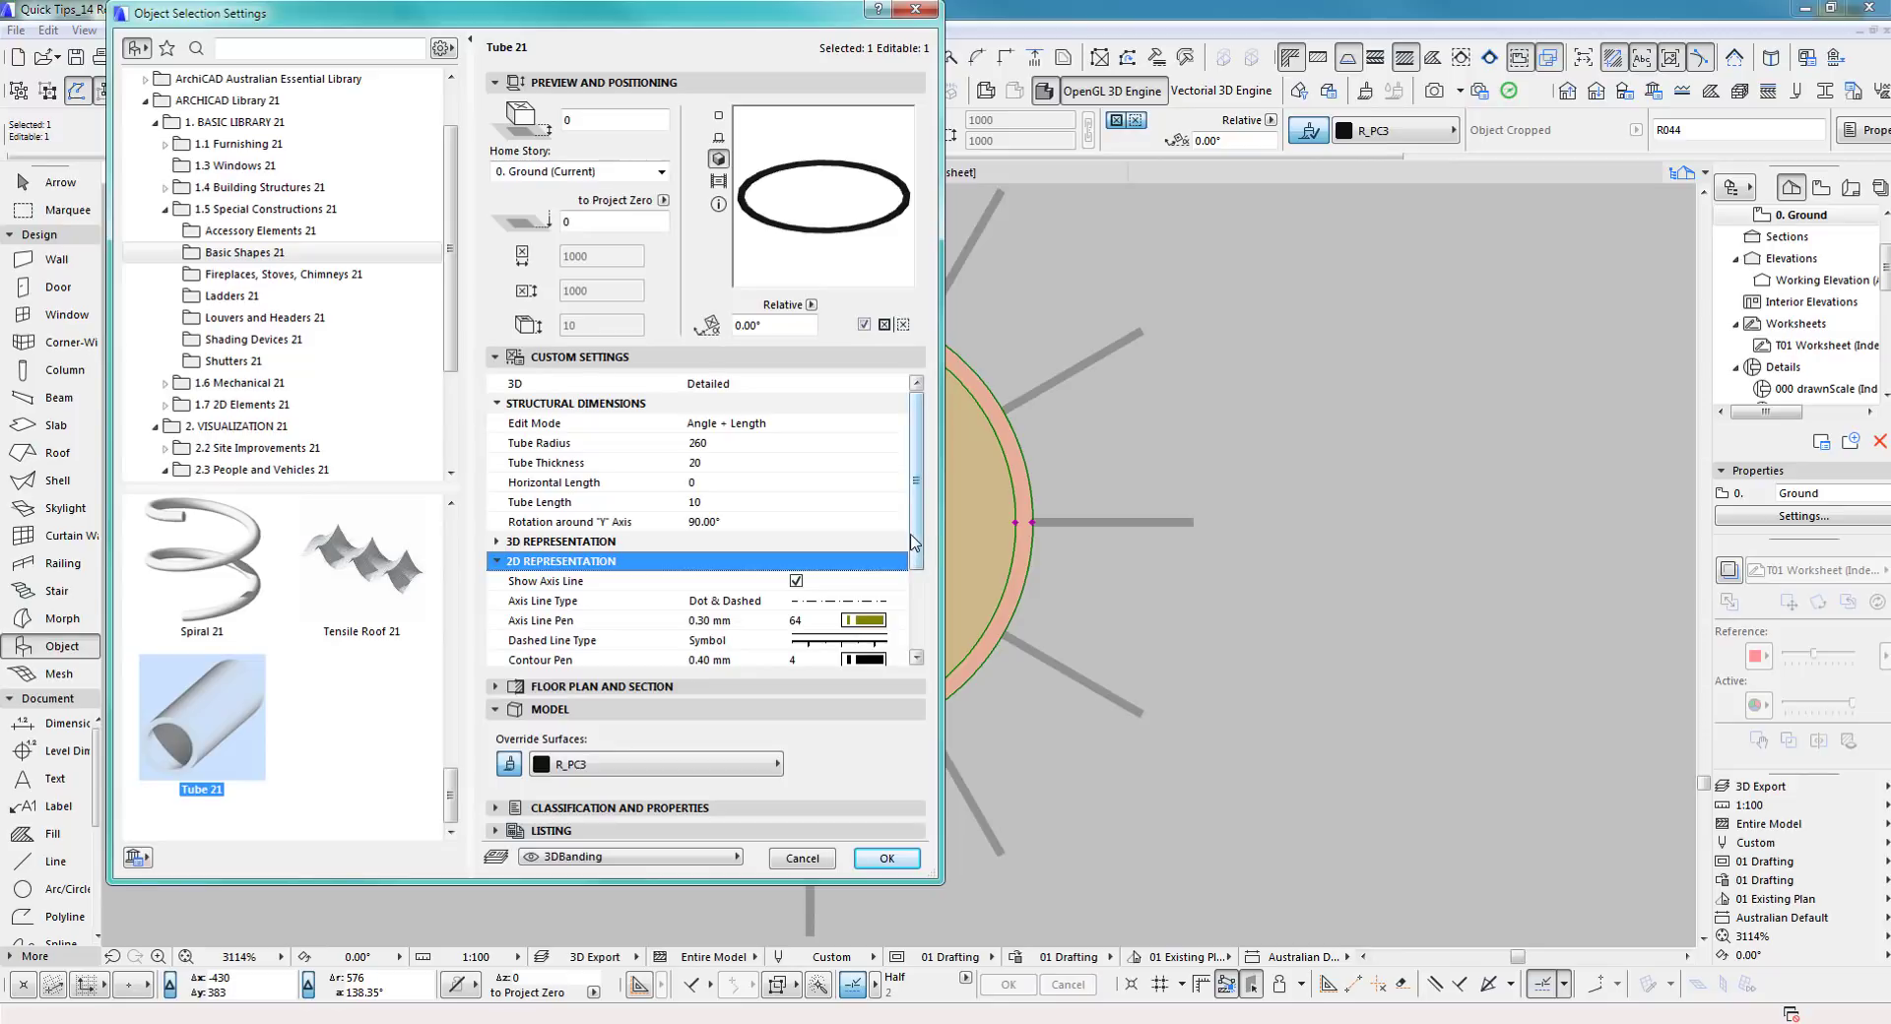
left_click_drag(921, 536, 924, 623)
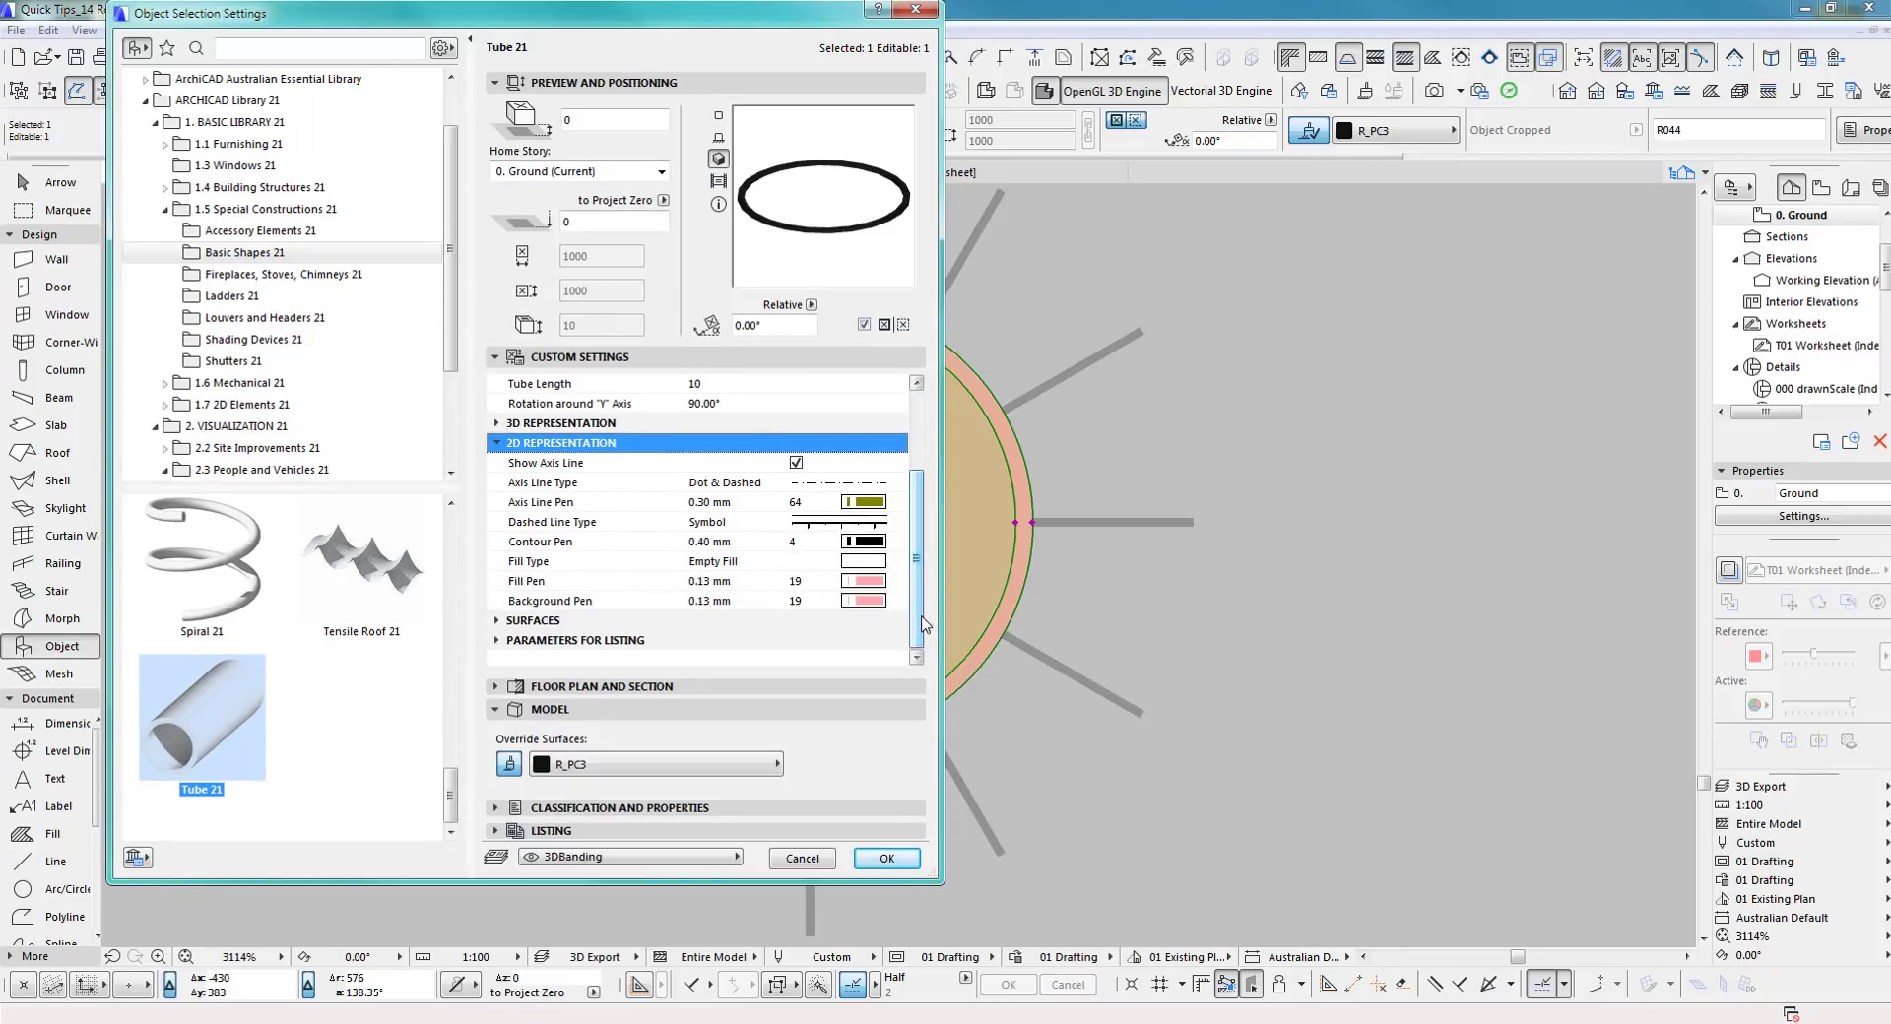
left_click(864, 601)
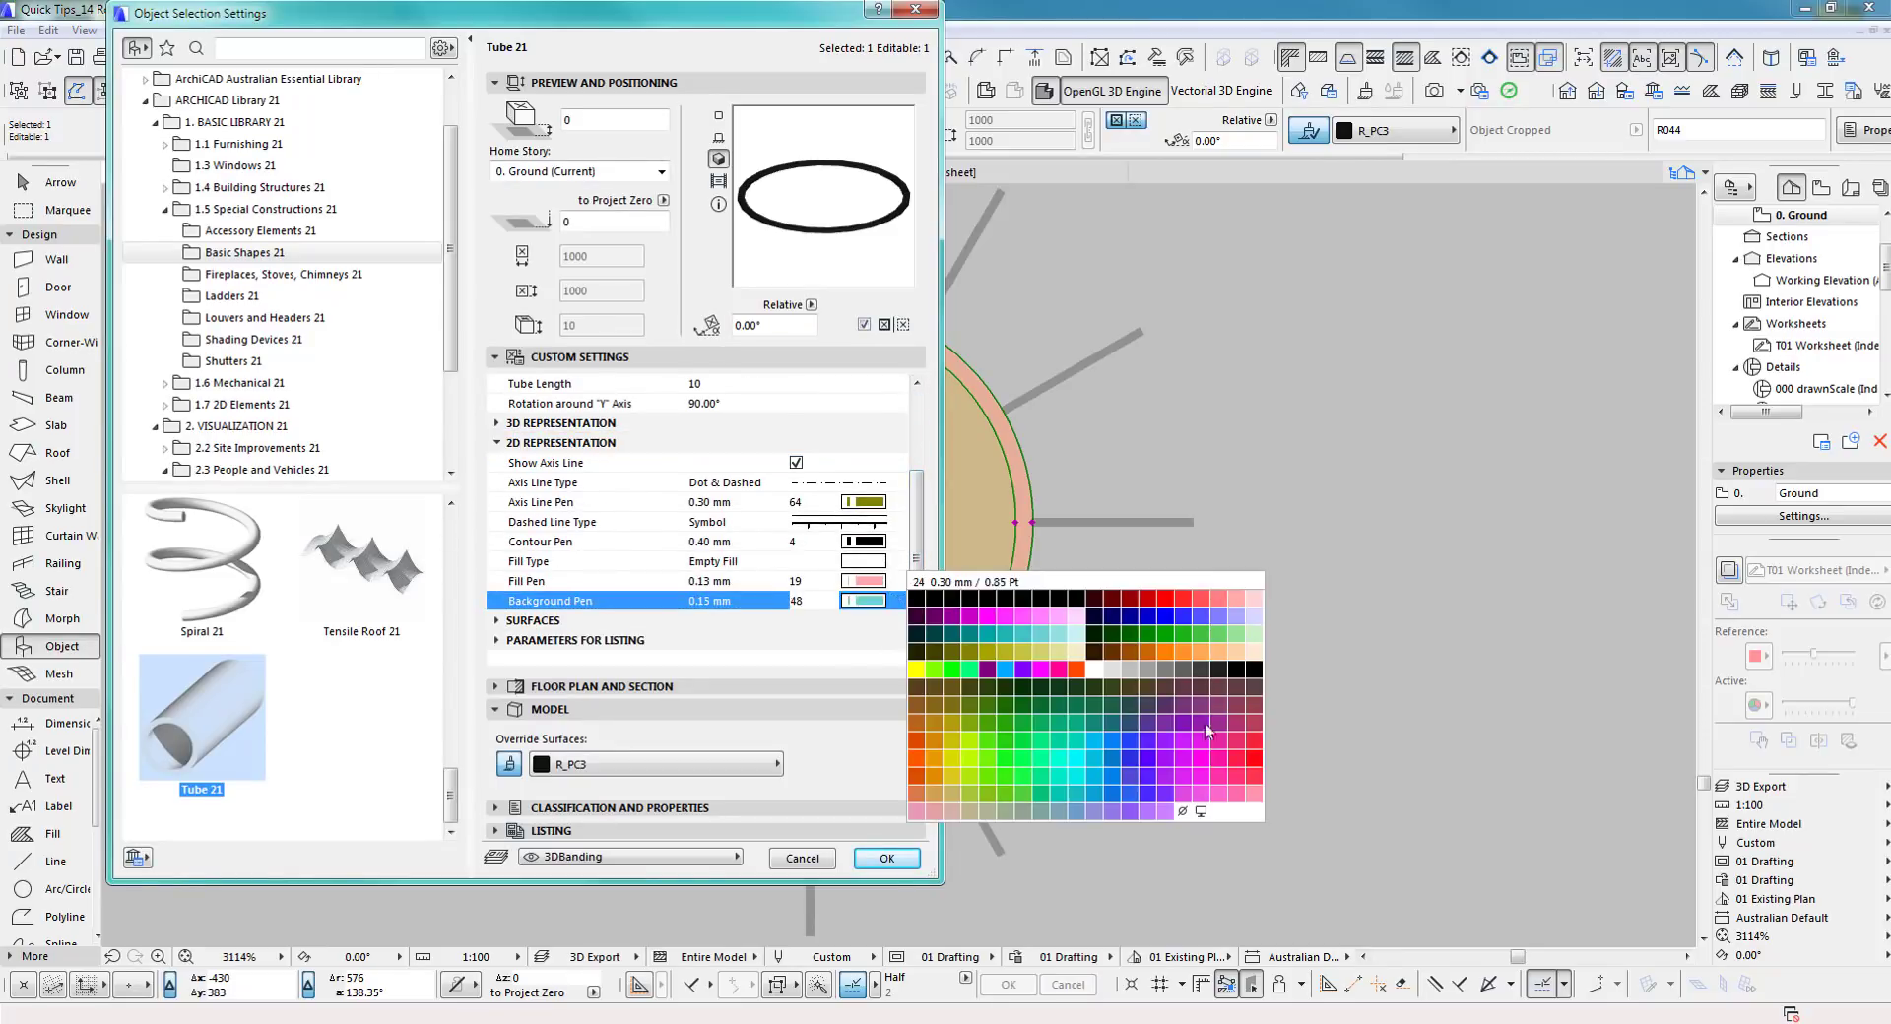
left_click(1199, 813)
left_click(886, 857)
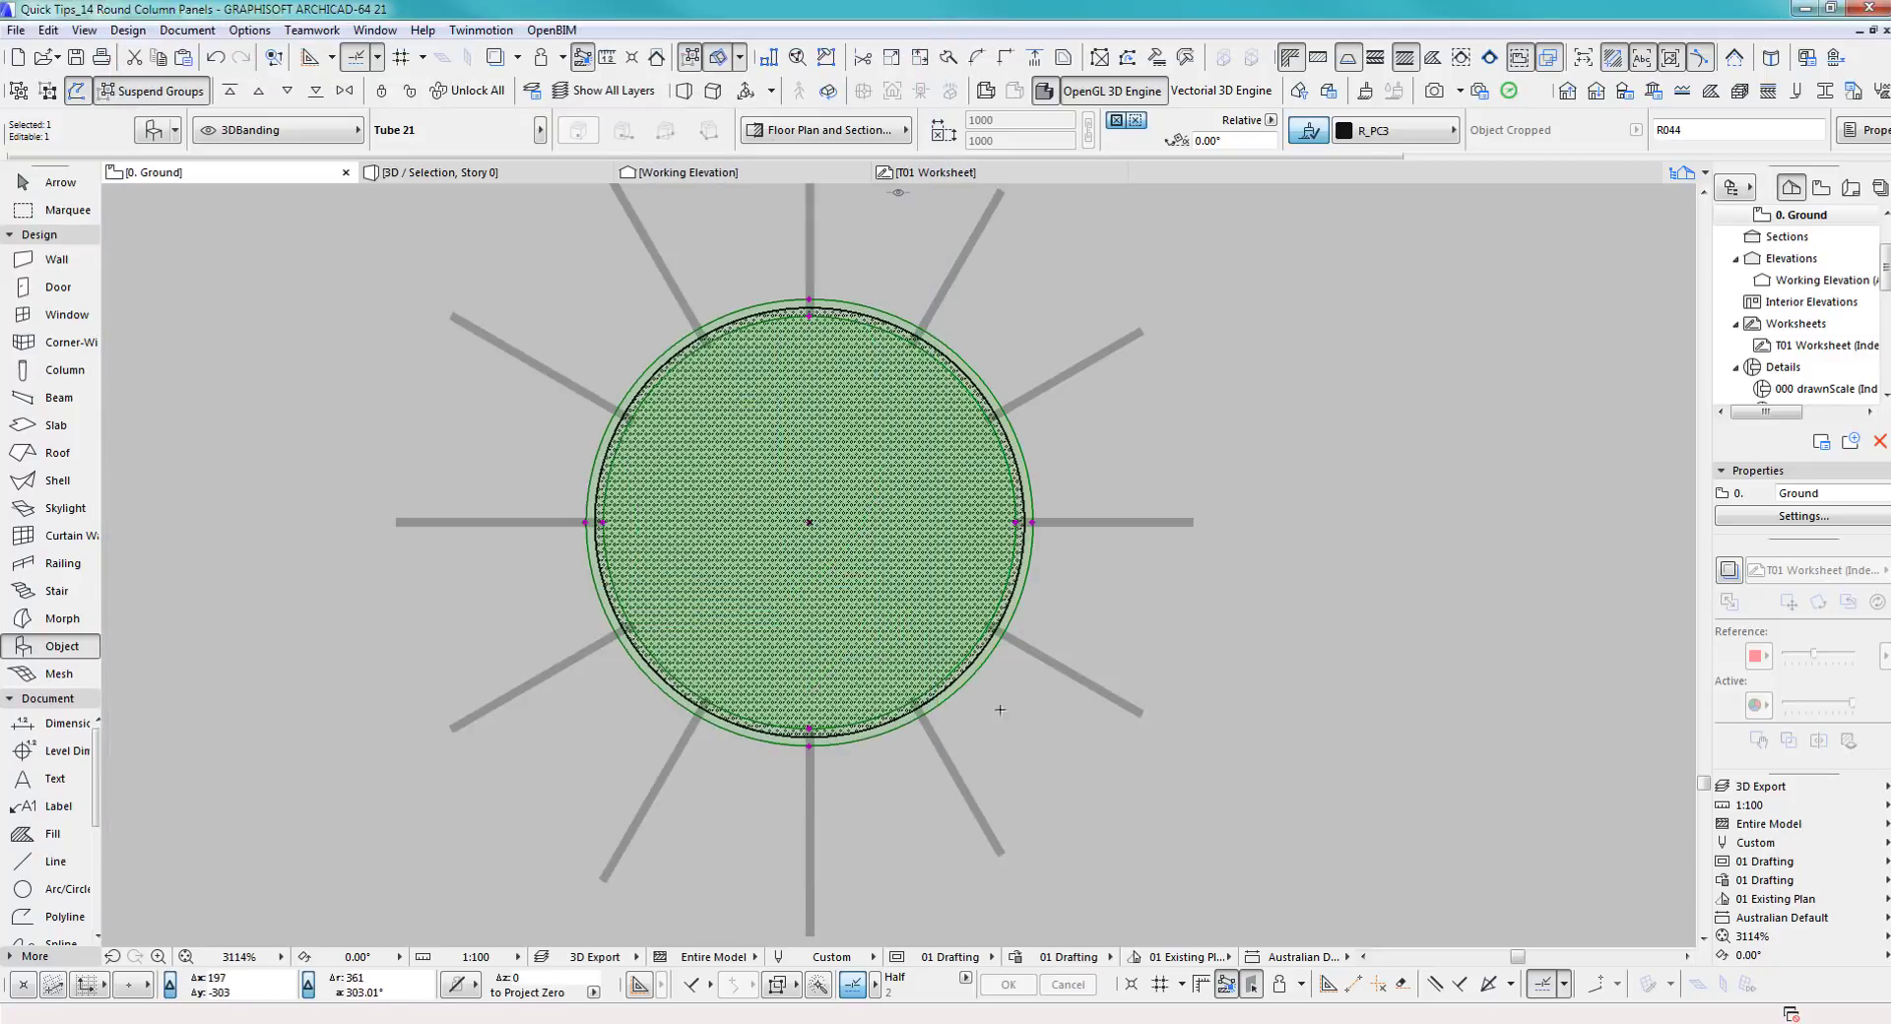
Isolate the first lower column with its gap profile and tube in 3D and examine the tube around the base
middle_click_drag(1011, 685, 1039, 684)
key("Escape")
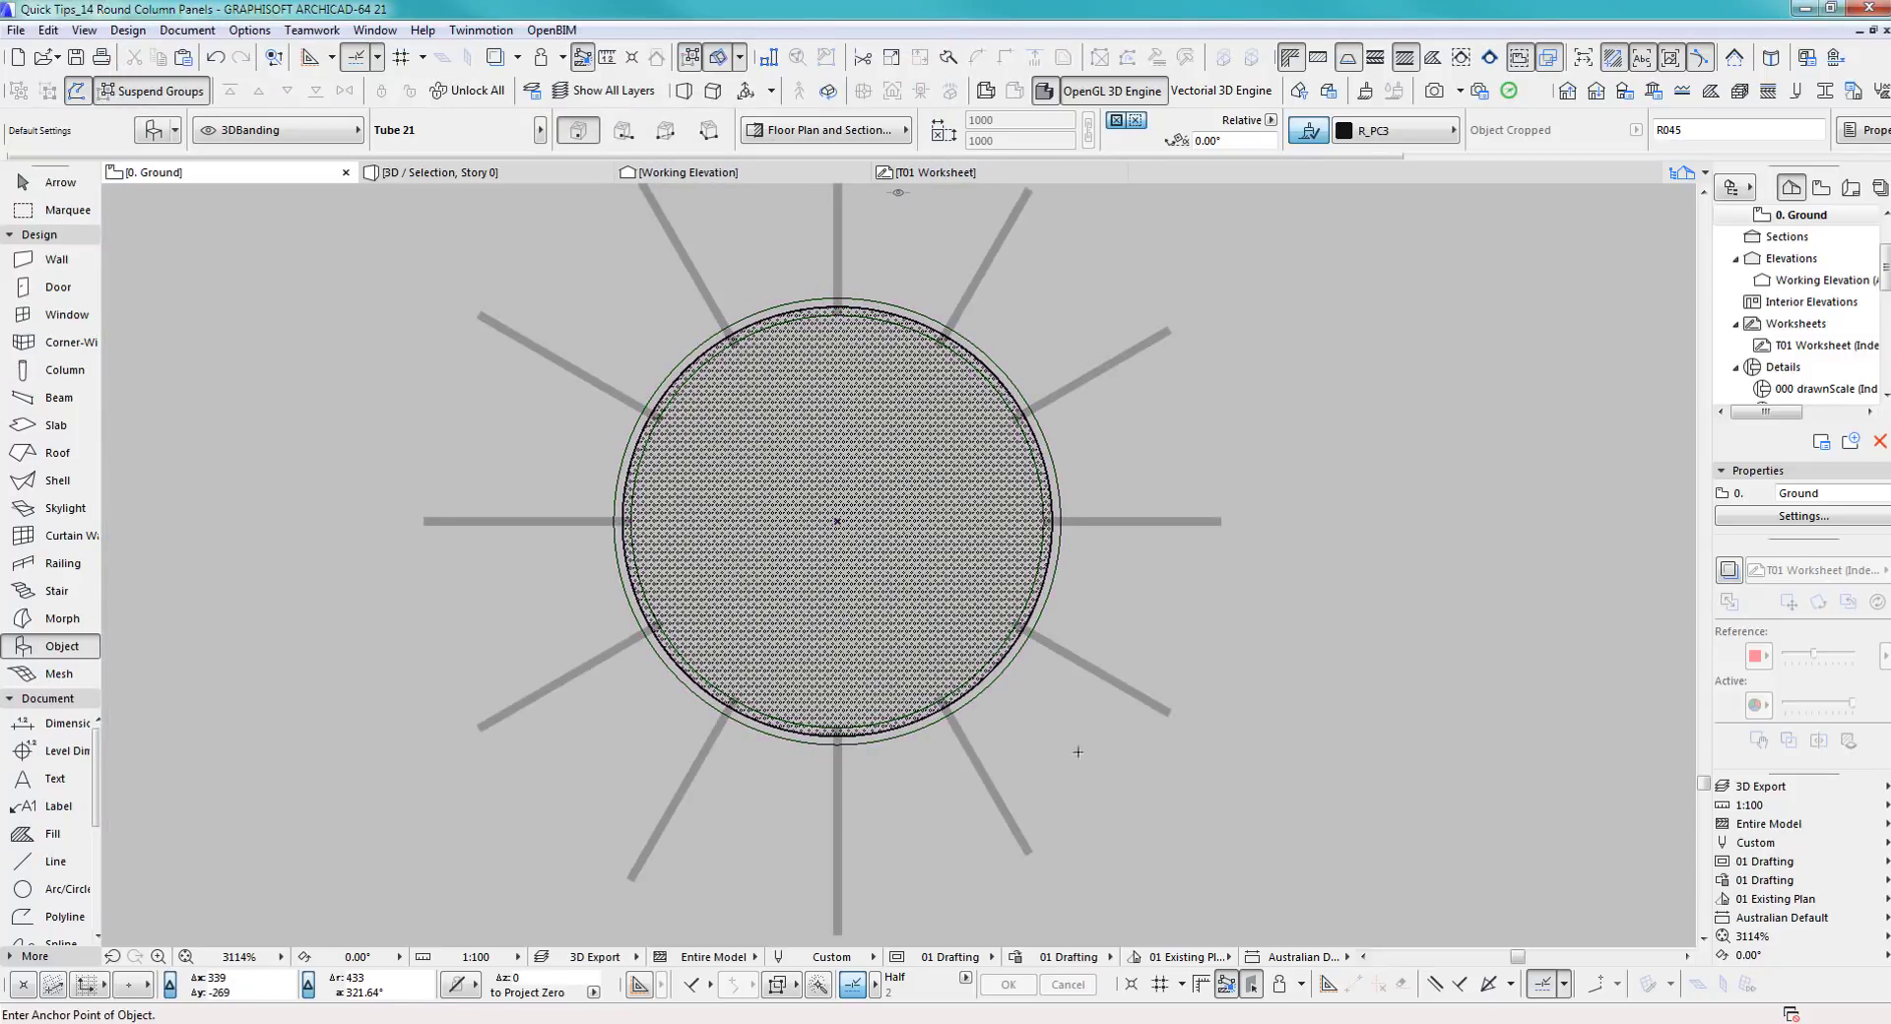
left_click(57, 182)
left_click_drag(437, 280, 1251, 750)
key("F5")
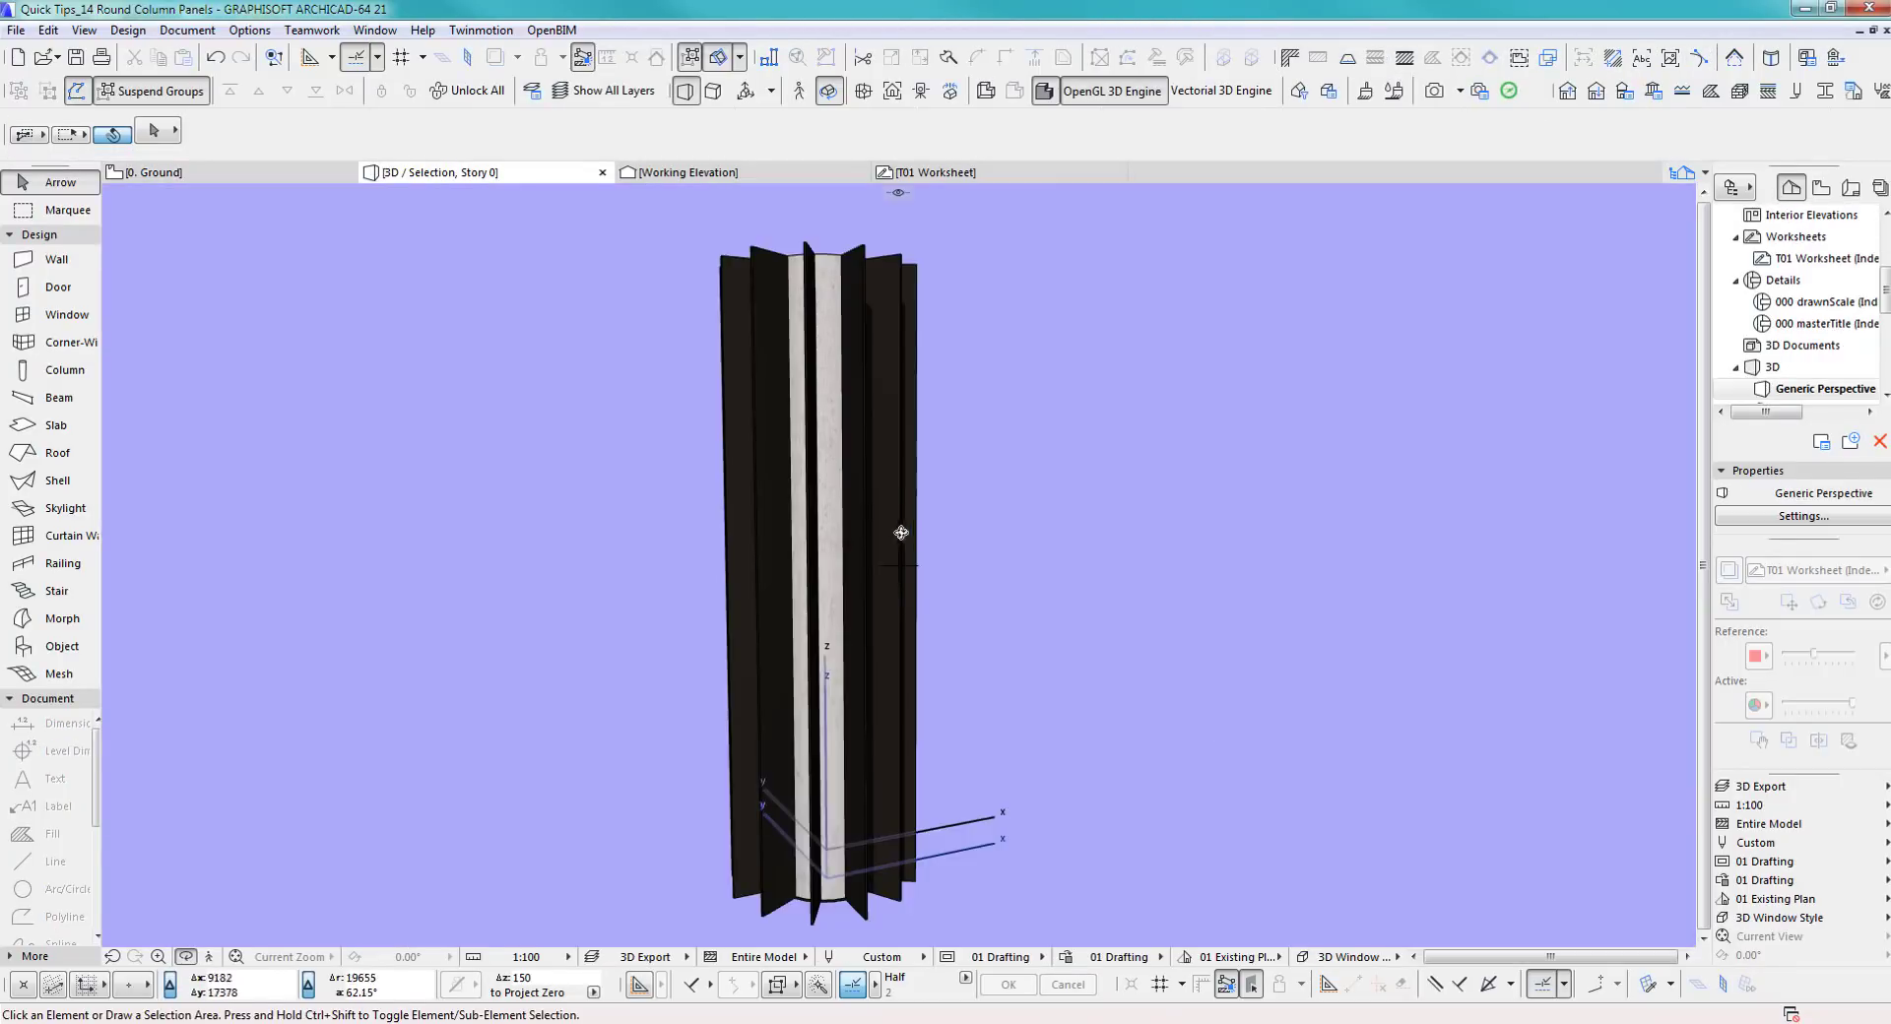
mouse_move(837, 482)
left_mouse_down()
mouse_move(831, 515)
mouse_move(849, 489)
left_mouse_up()
scroll(919, 801, "up", 6)
left_click_drag(996, 657, 842, 777)
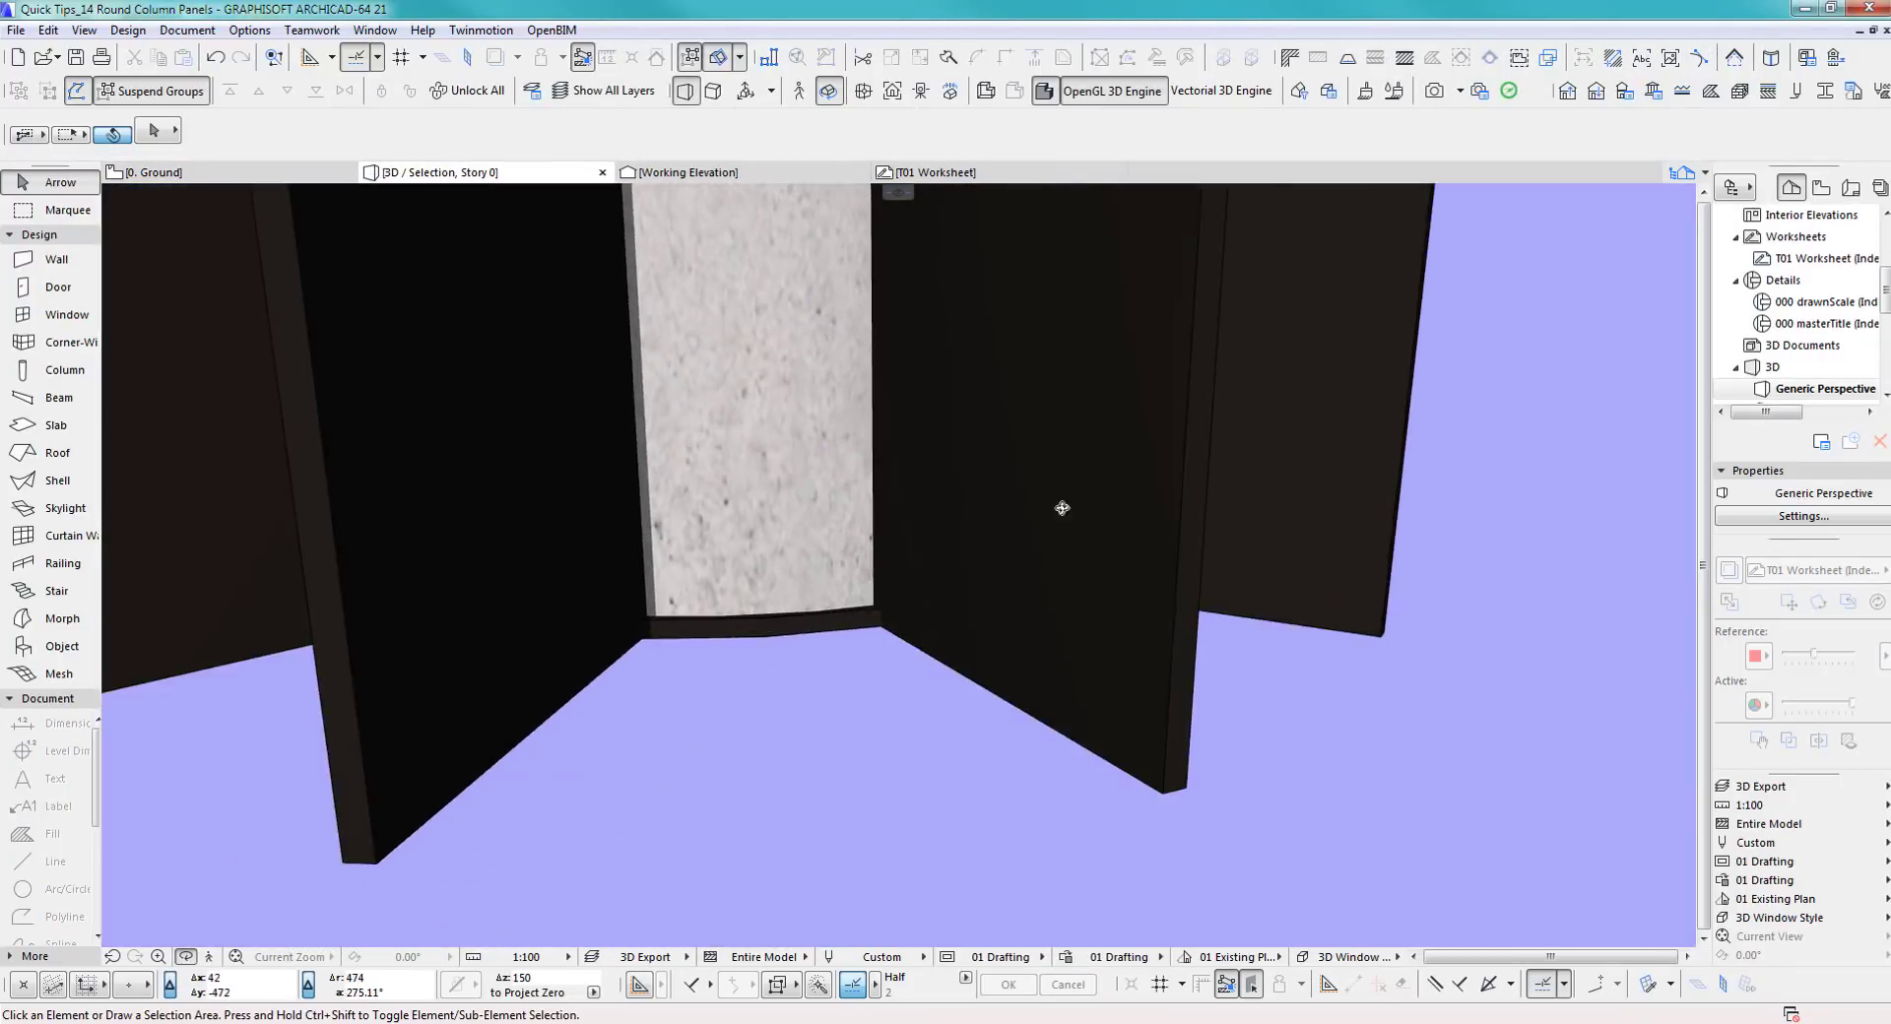
Open the working elevation and hide the layer of the gap-profile column
key("ctrl+Tab")
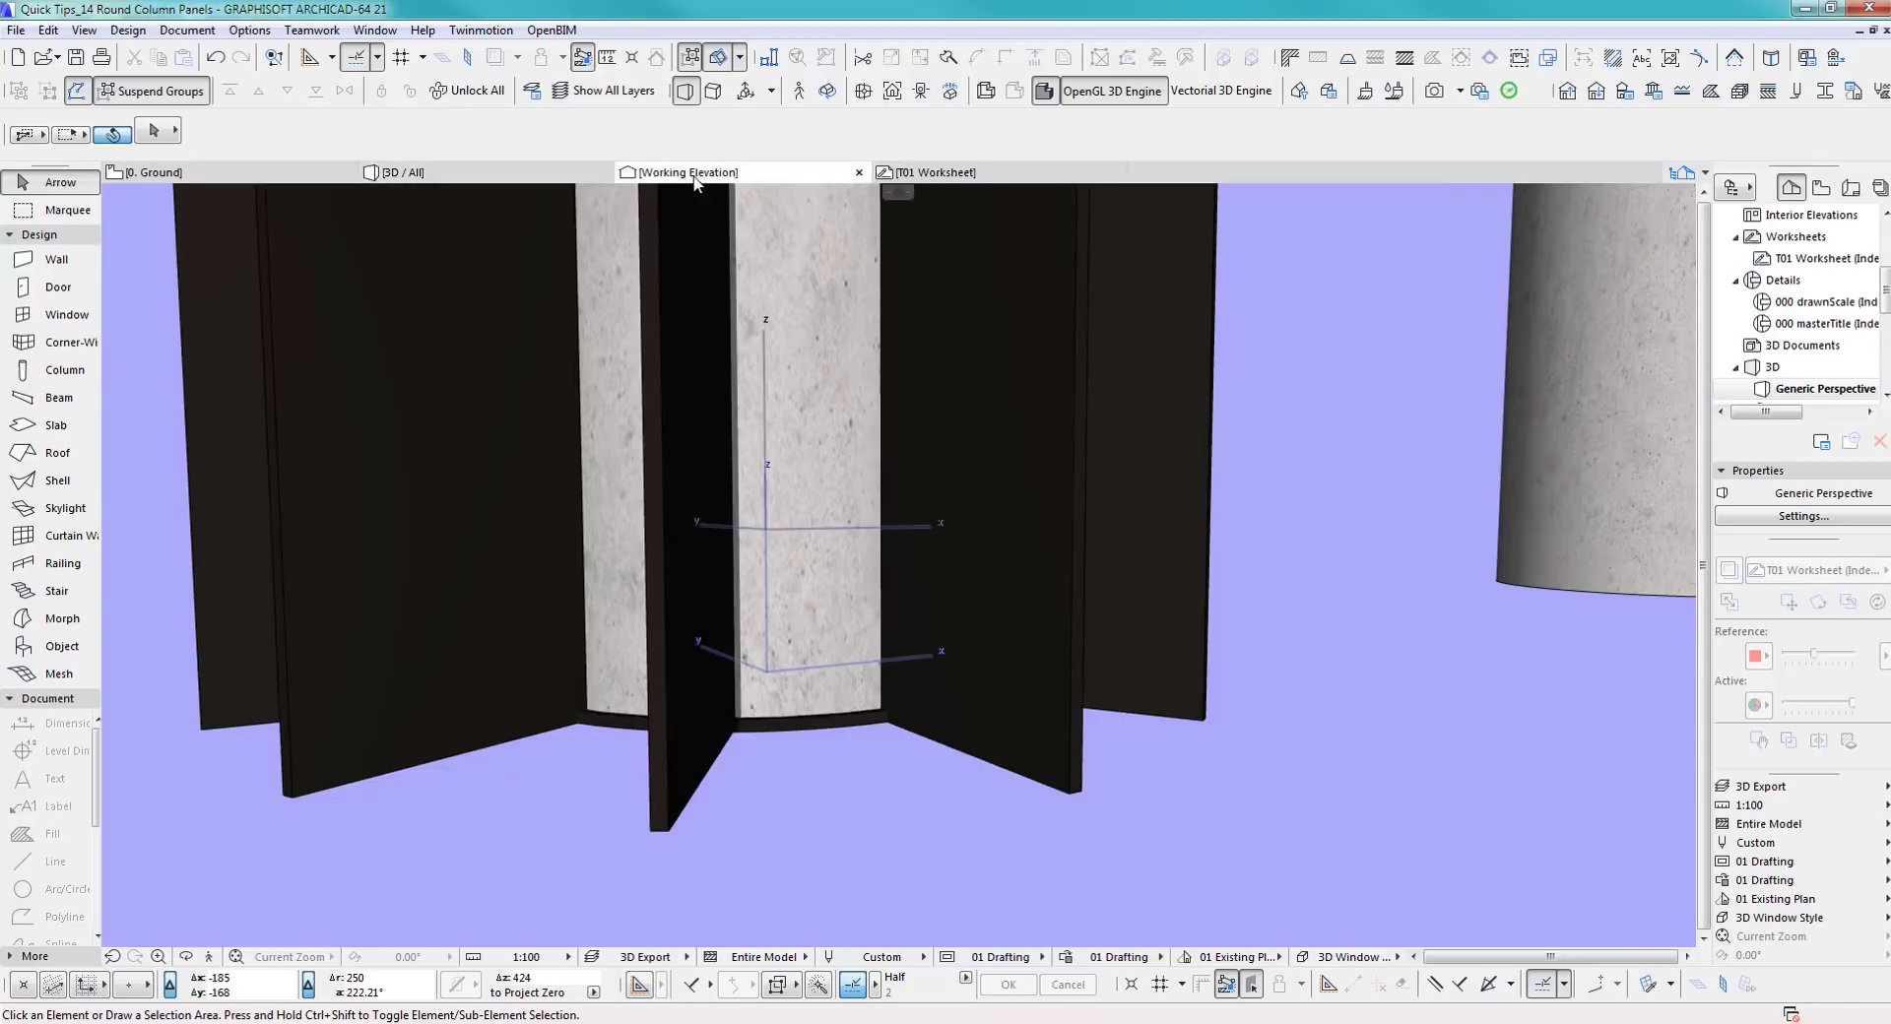
left_click(1059, 616)
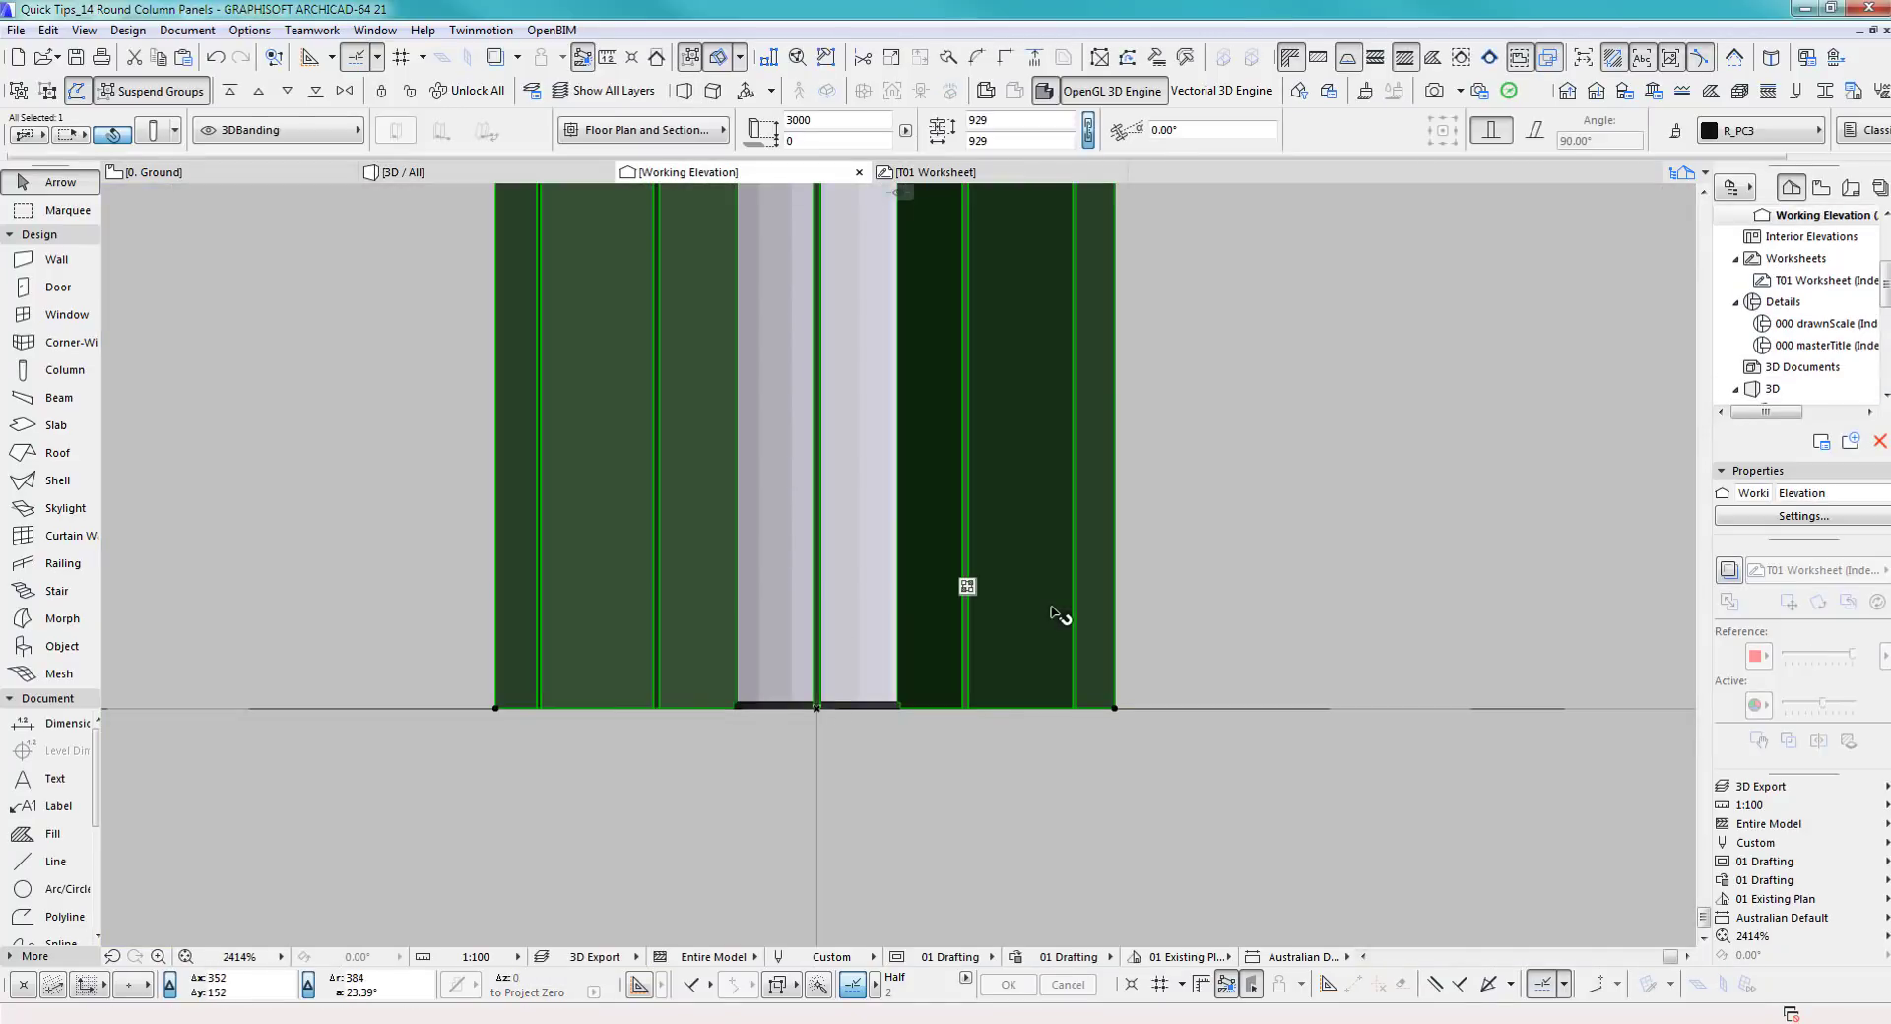
right_click(1057, 612)
mouse_move(1180, 380)
left_click(1364, 396)
scroll(980, 711, "up", 3)
scroll(981, 717, "down", 8)
middle_click_drag(853, 822, 785, 787)
scroll(785, 790, "up", 1)
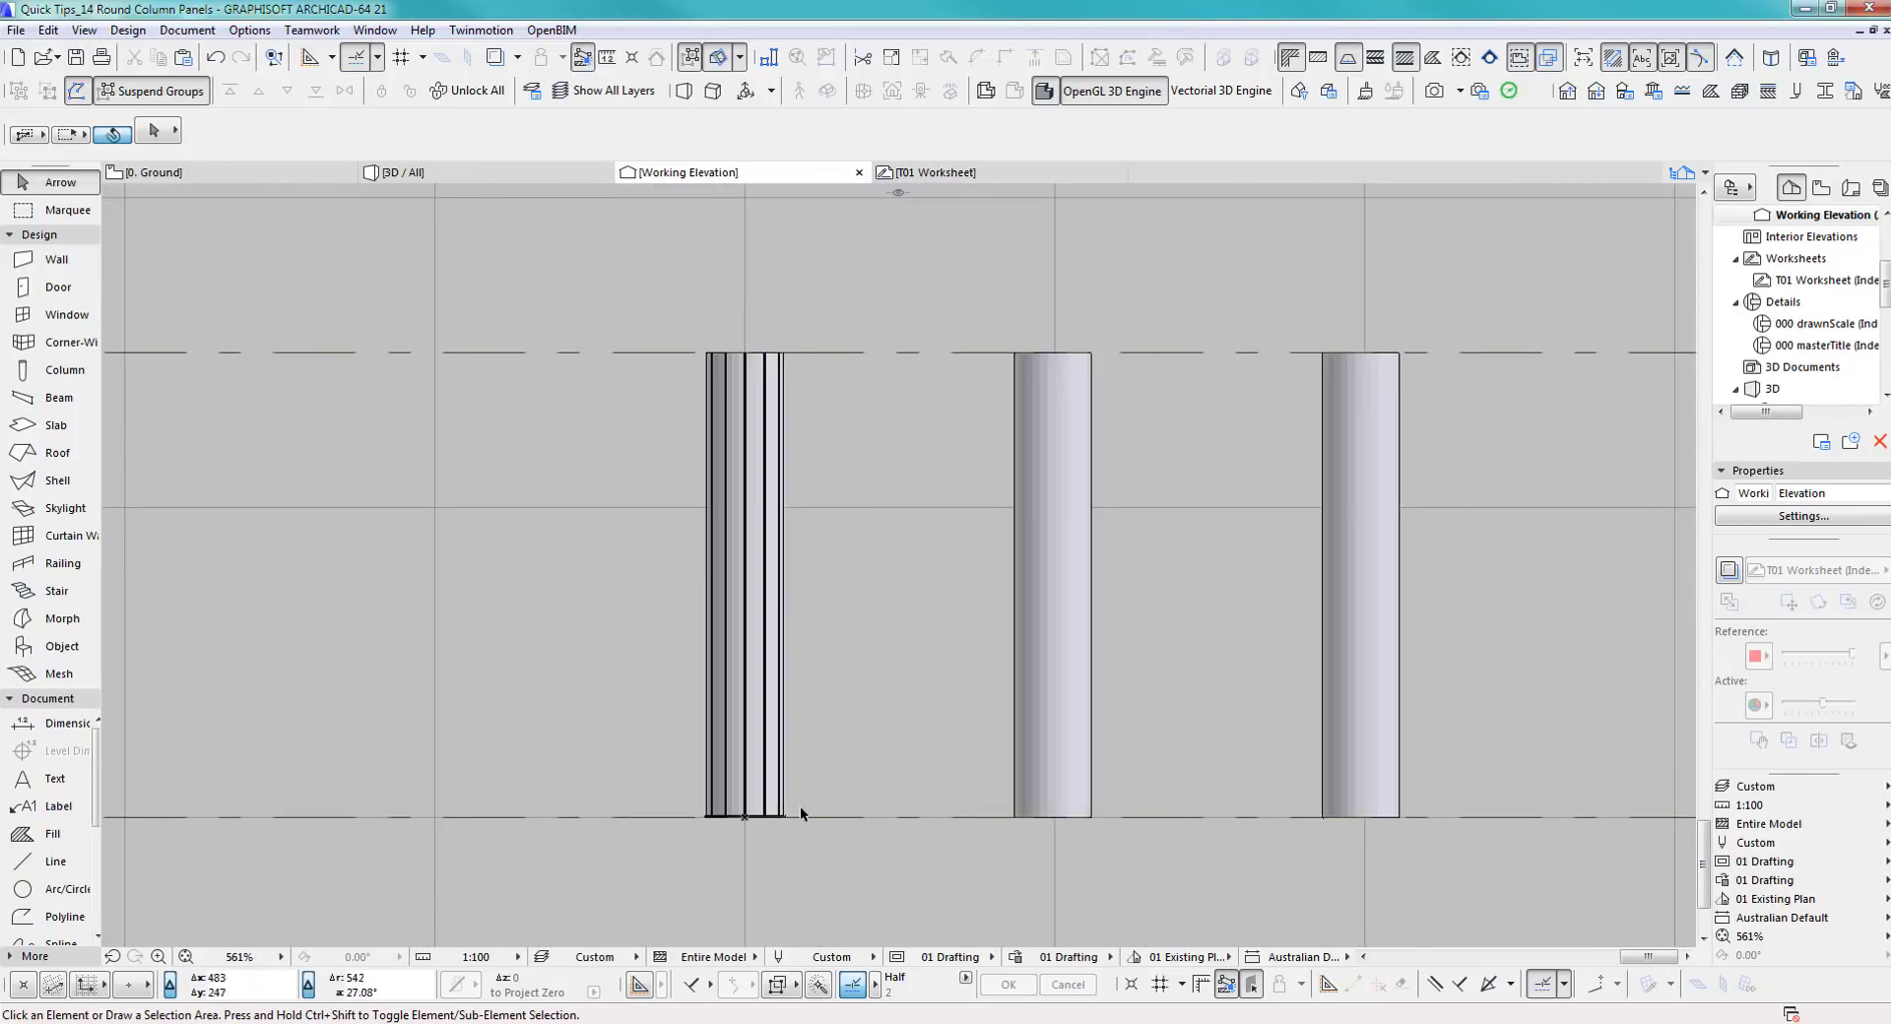
Multiply the base tube with the Distribute method, spreading four copies vertically up to the top edge of the column
left_click(783, 817)
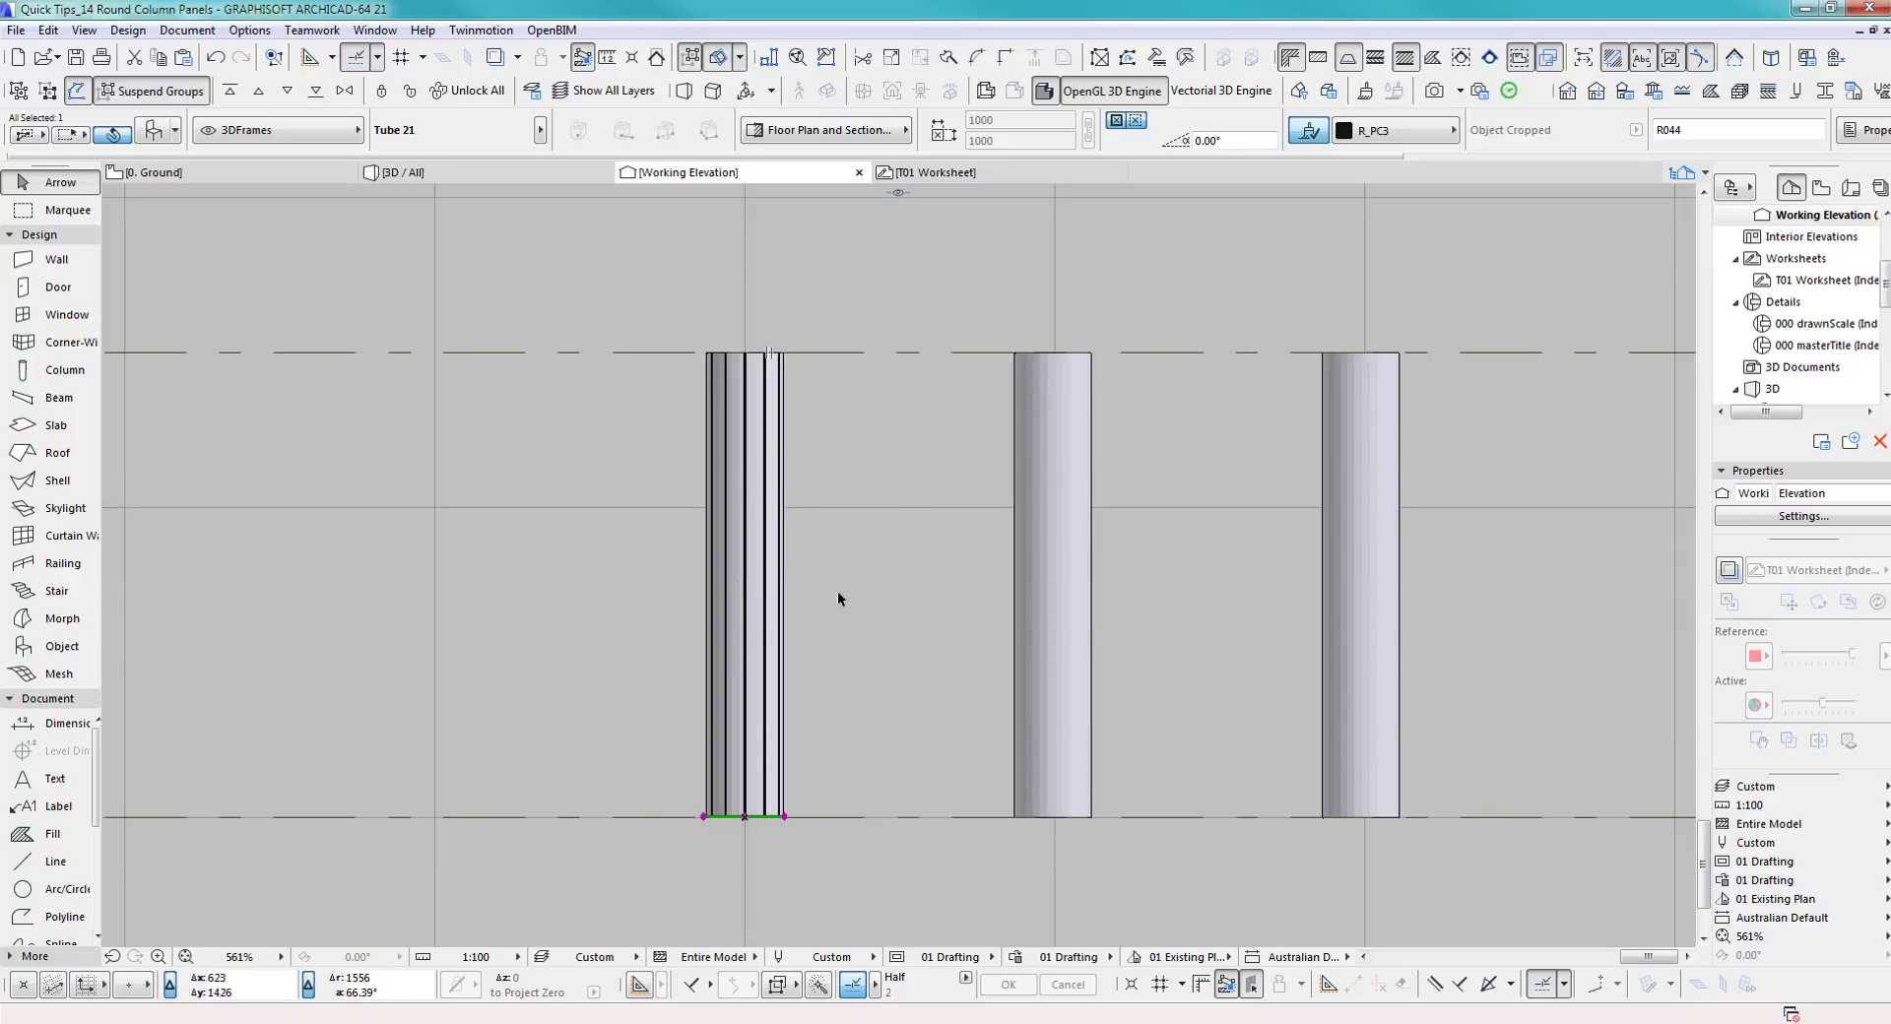
key("ctrl+u")
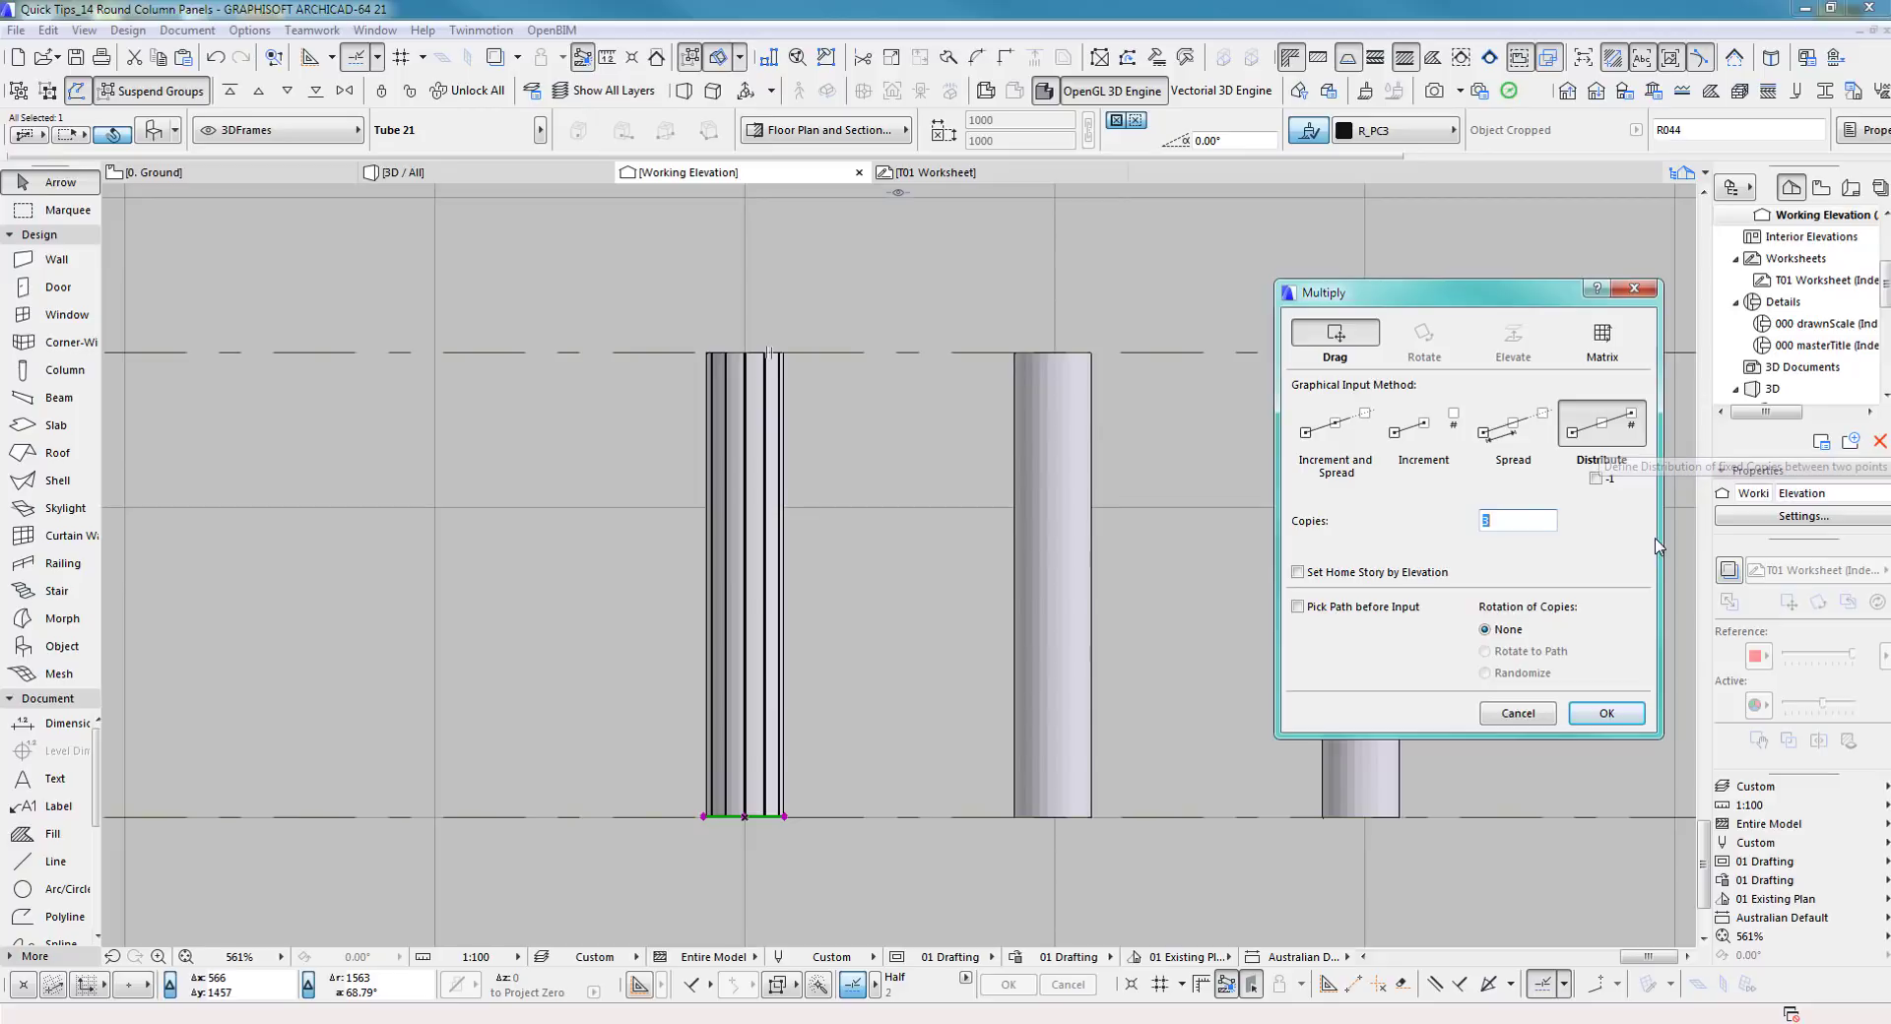
left_click(1609, 717)
scroll(766, 813, "up", 6)
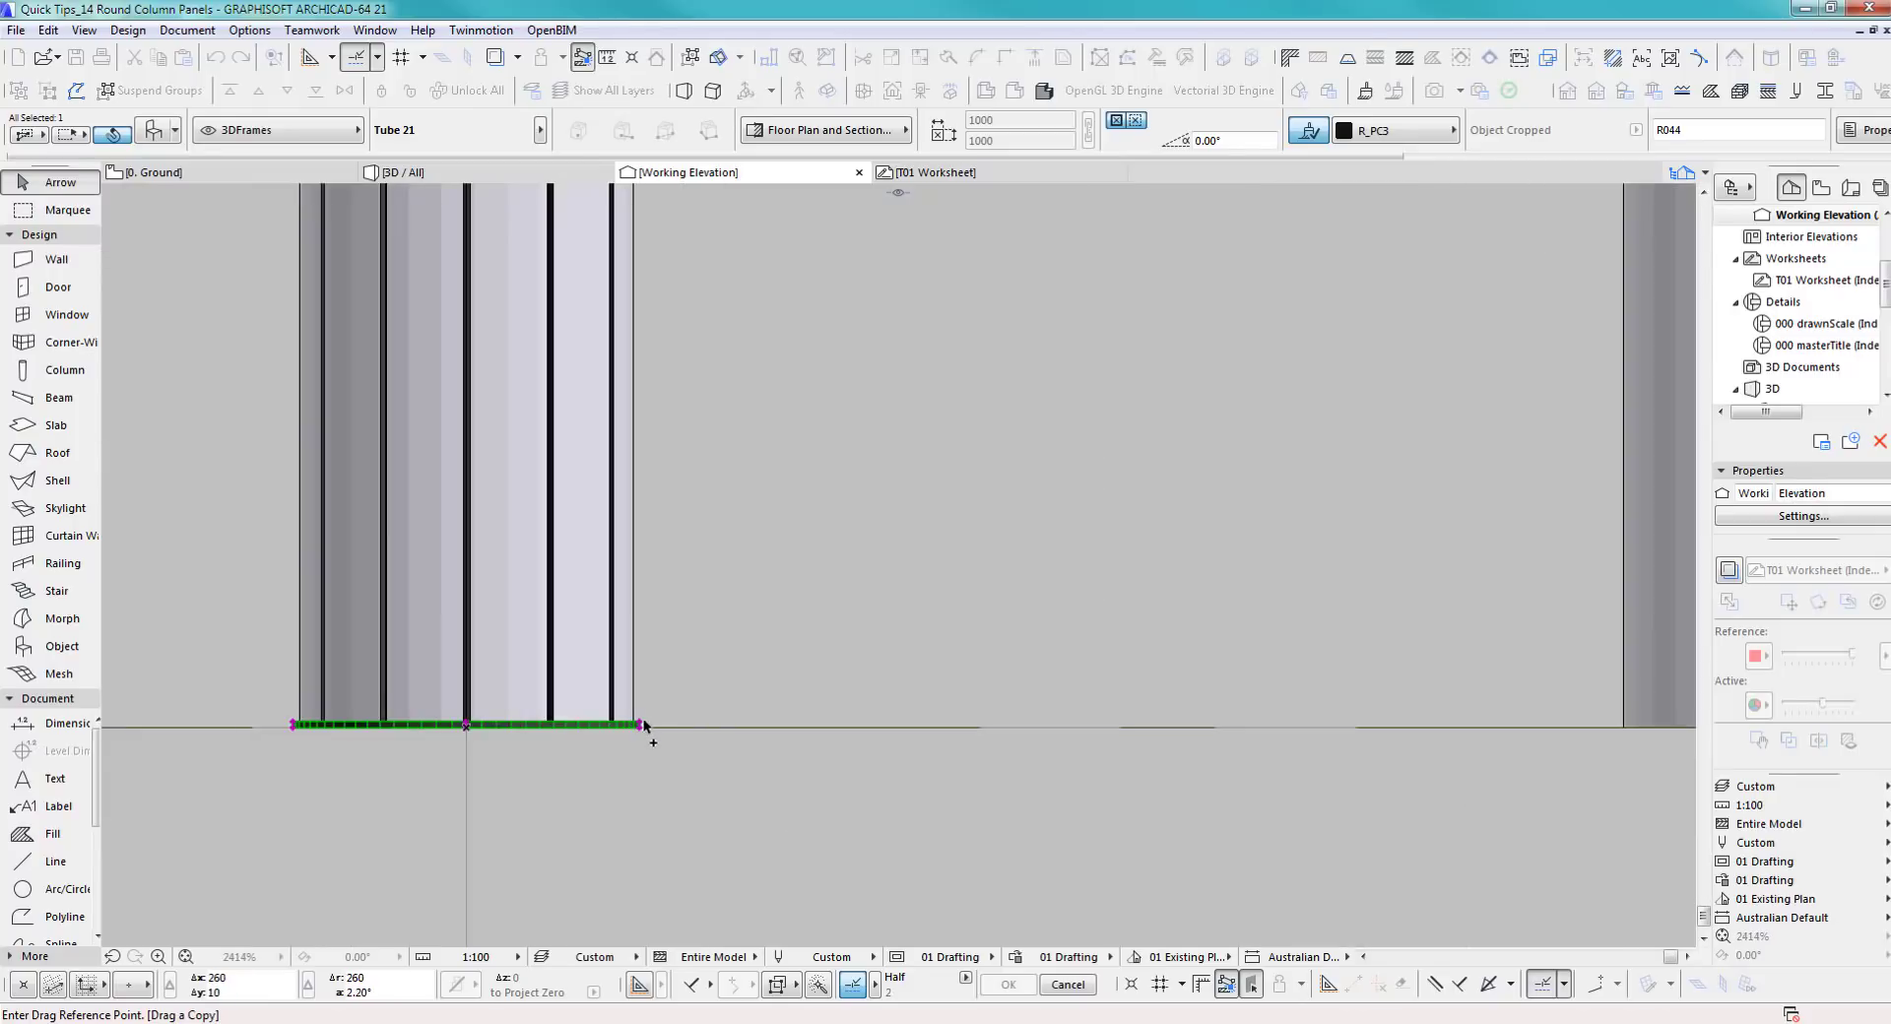
left_click(641, 725)
scroll(752, 847, "down", 5)
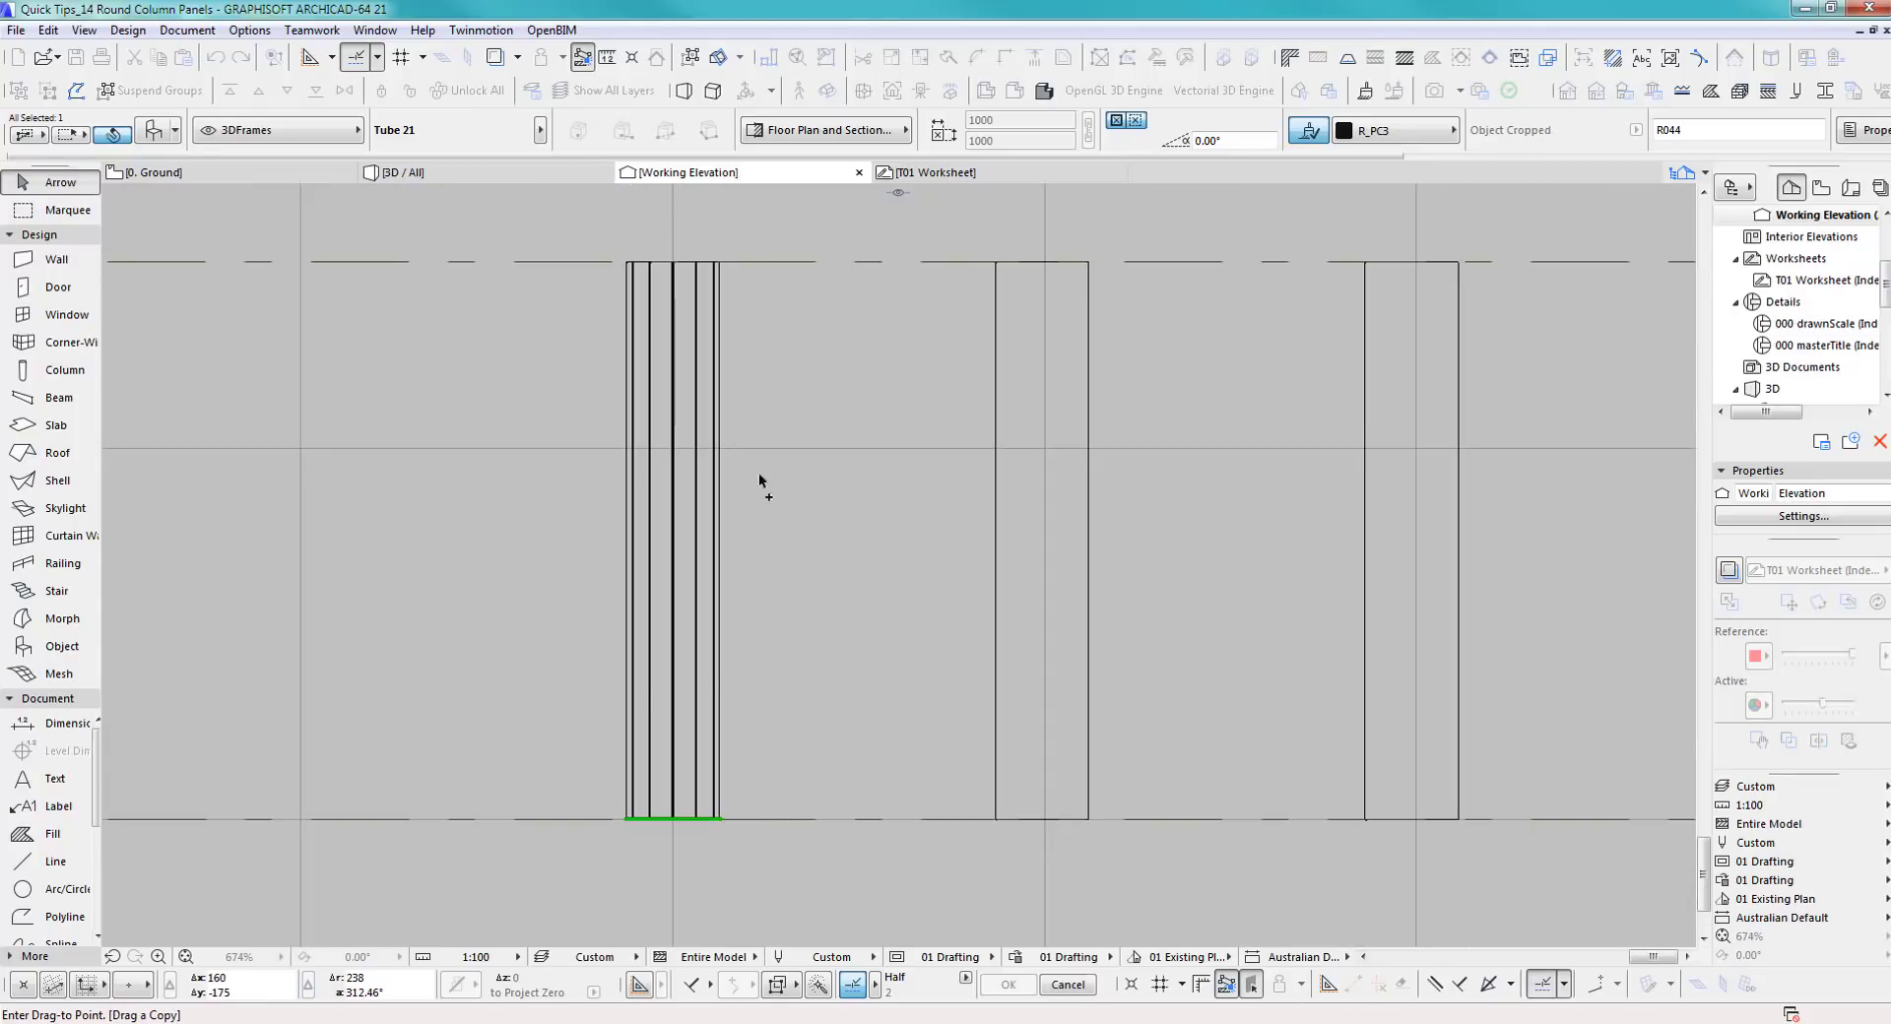
scroll(732, 276, "up", 10)
left_click(721, 246)
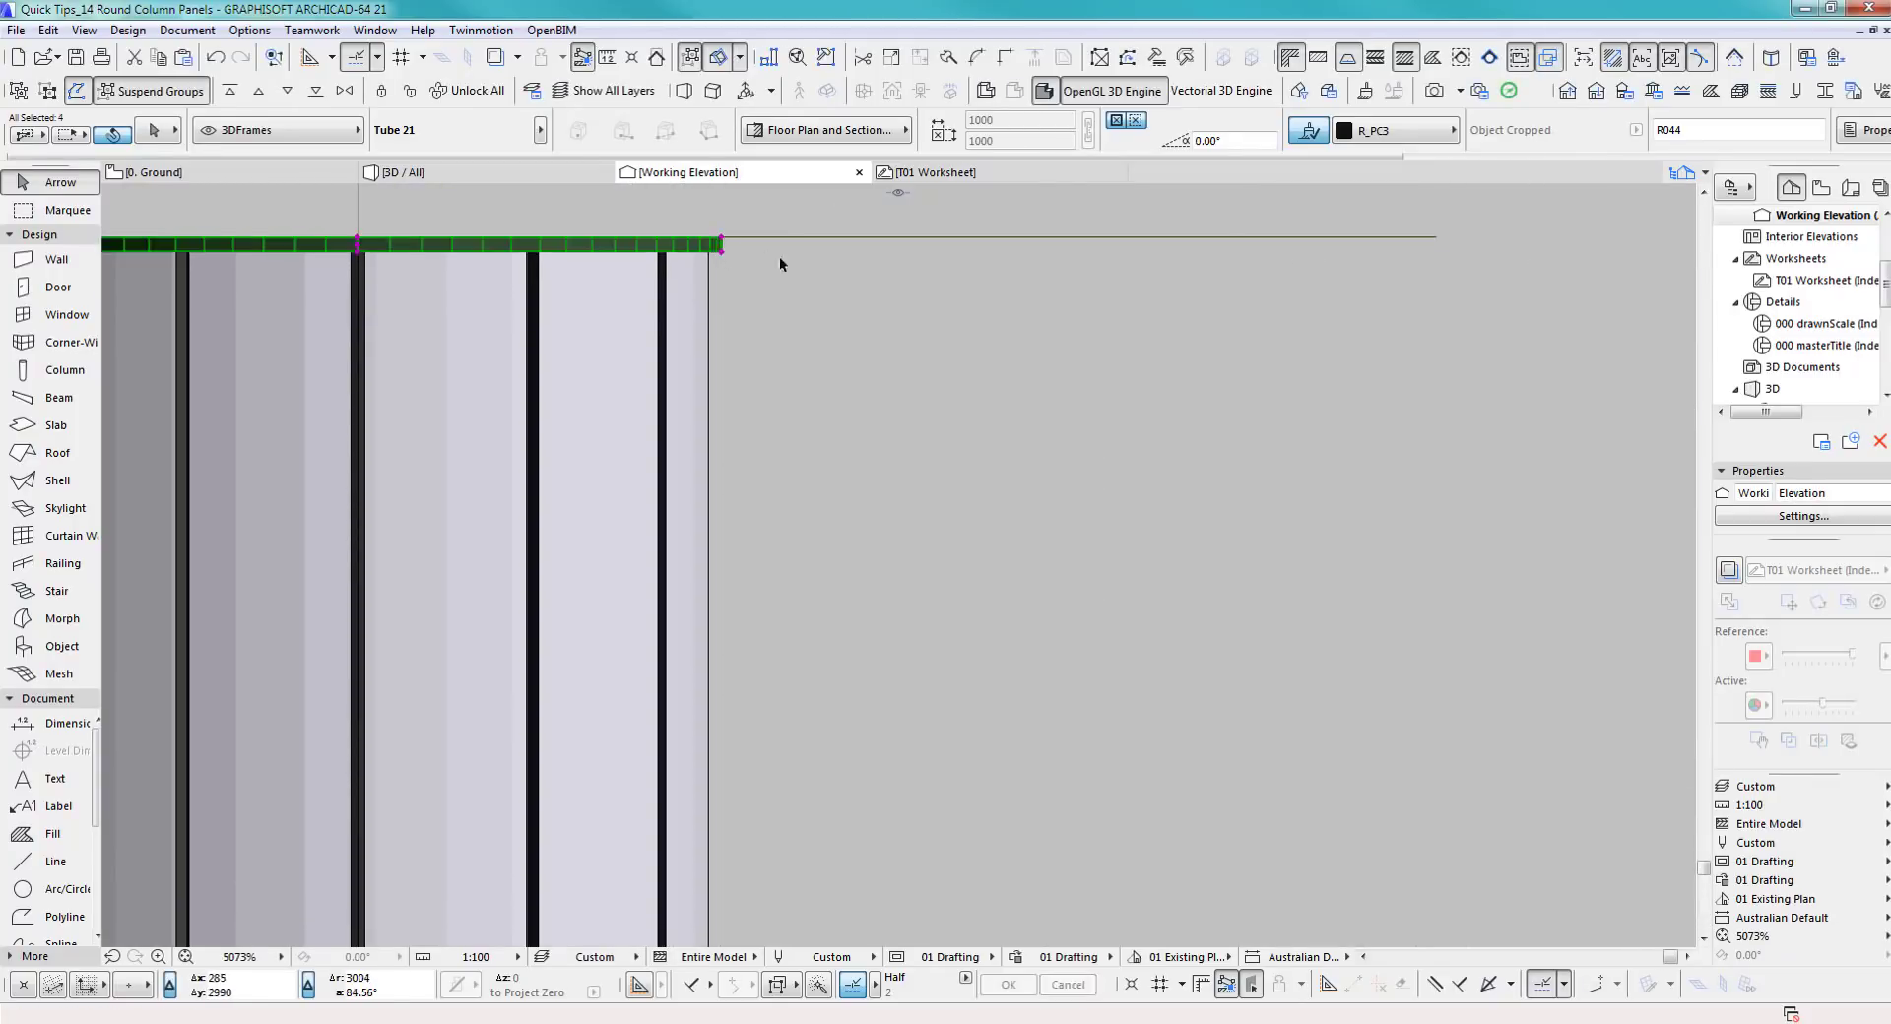
scroll(898, 382, "down", 12)
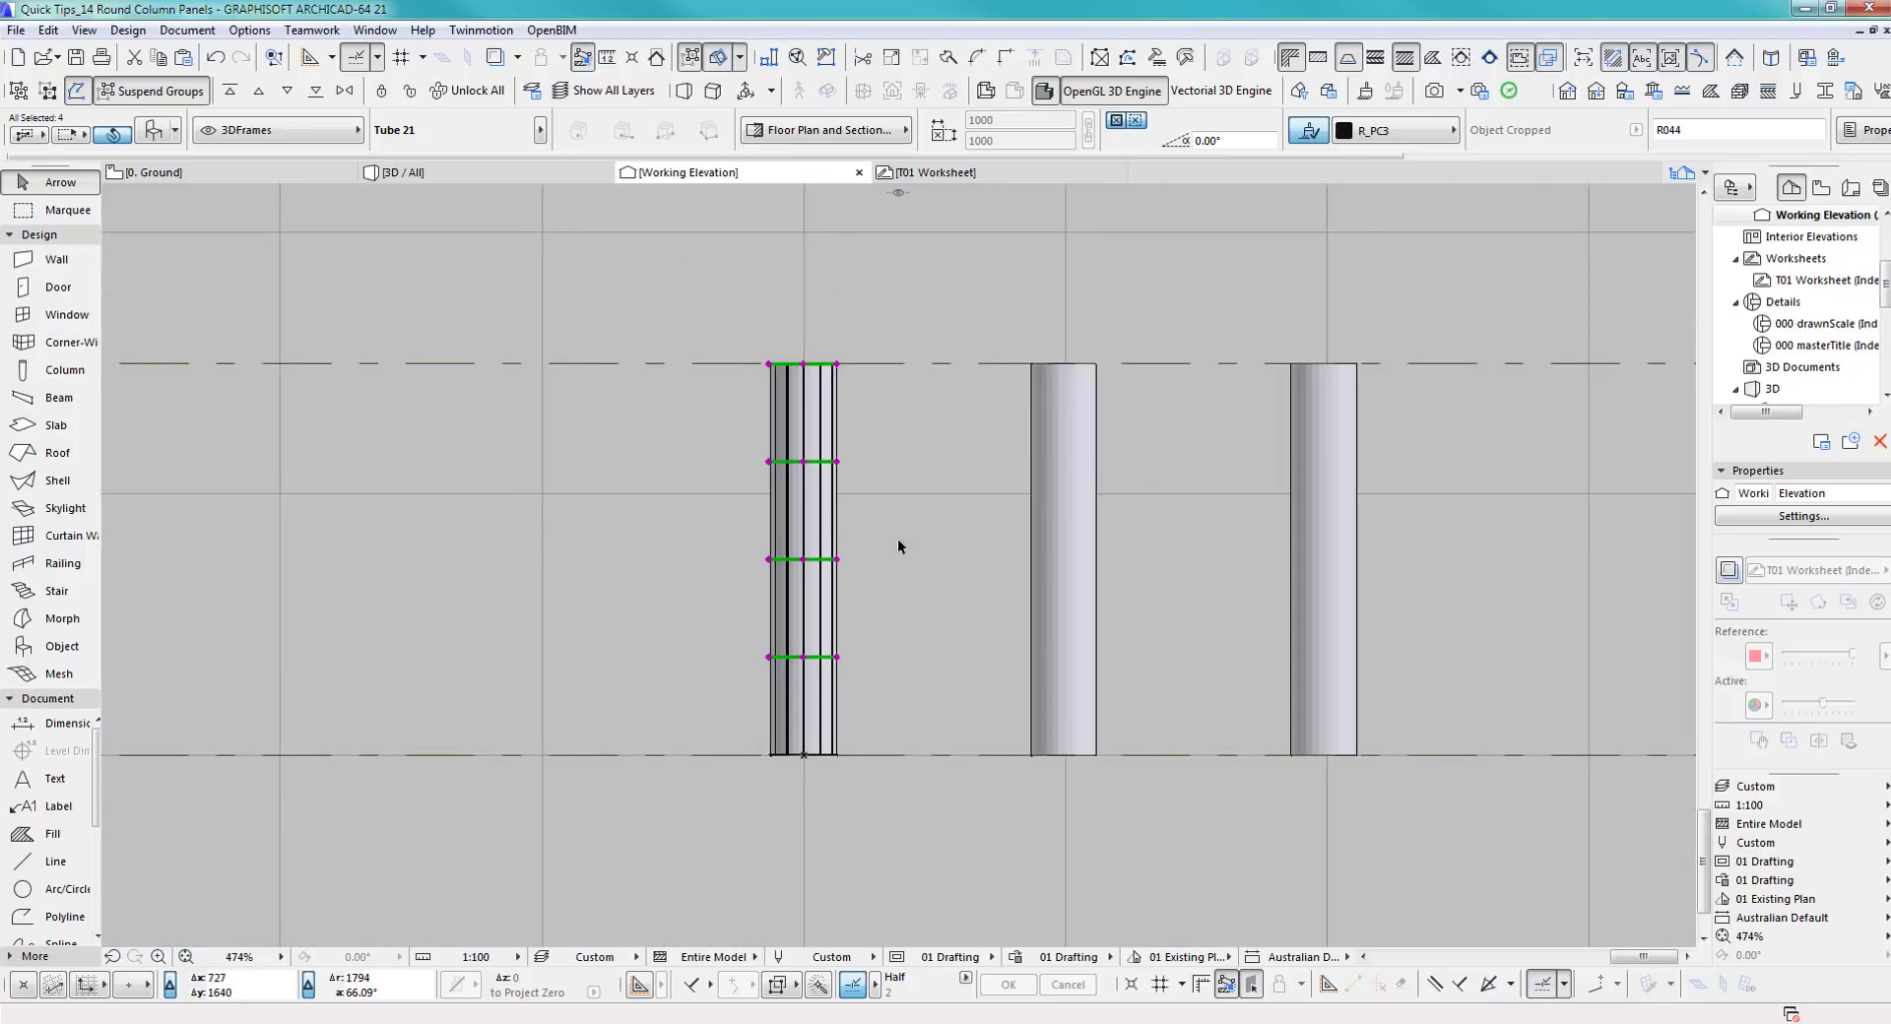
left_click(898, 540)
scroll(905, 561, "up", 1)
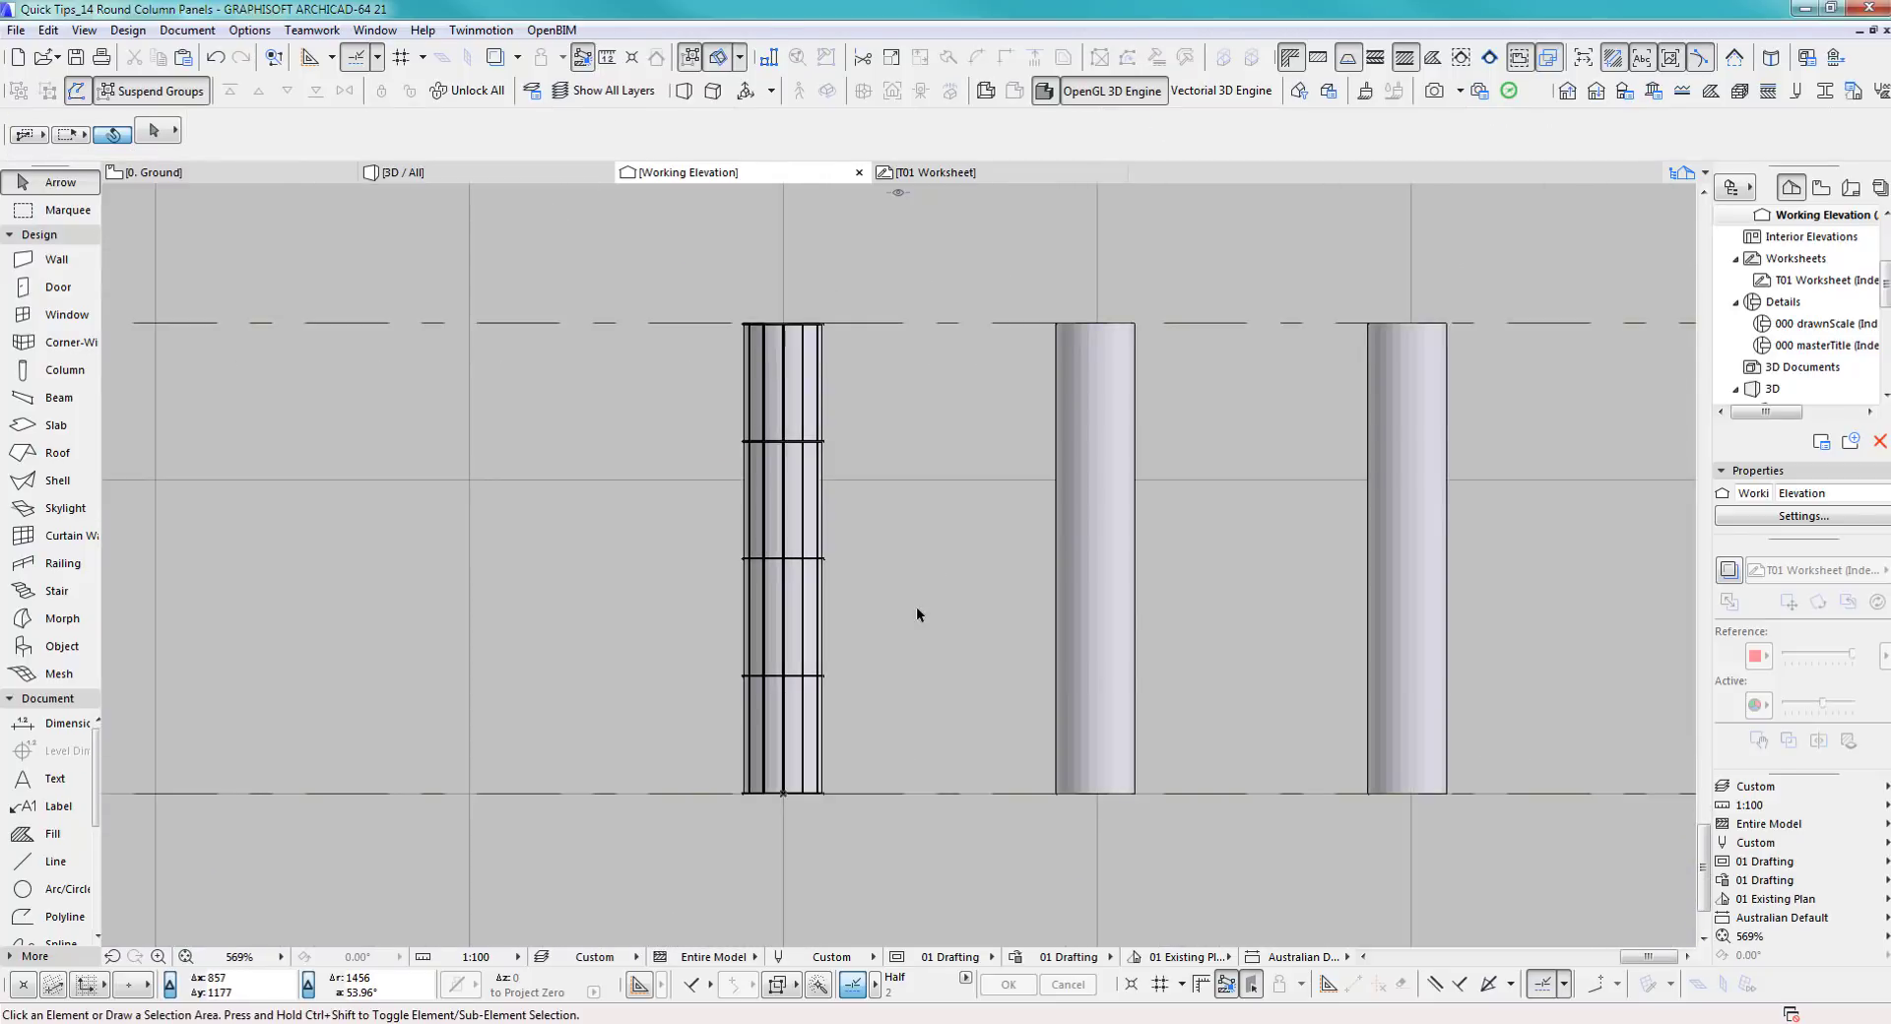
Return to the ground floor plan, select the first lower column with all its parts and show that selection in 3D
key("F2")
left_click_drag(595, 344, 819, 498)
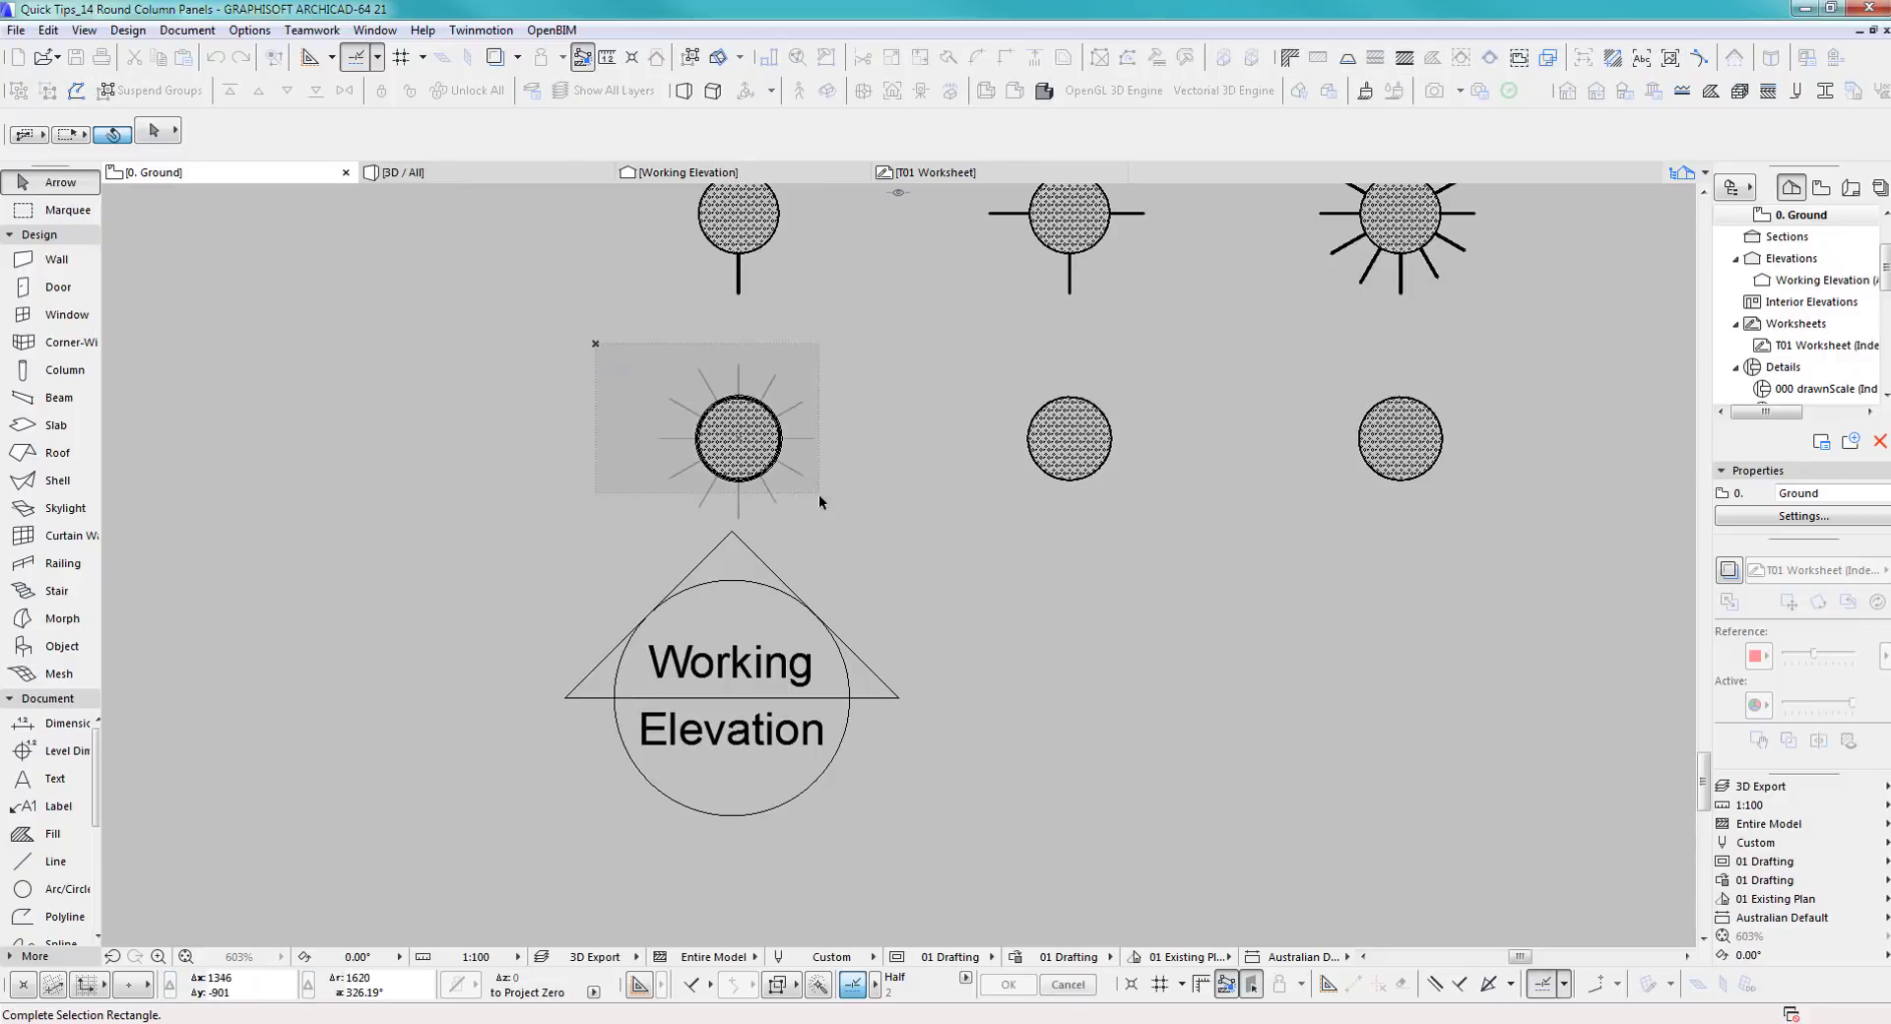
left_click(818, 495)
key("F5")
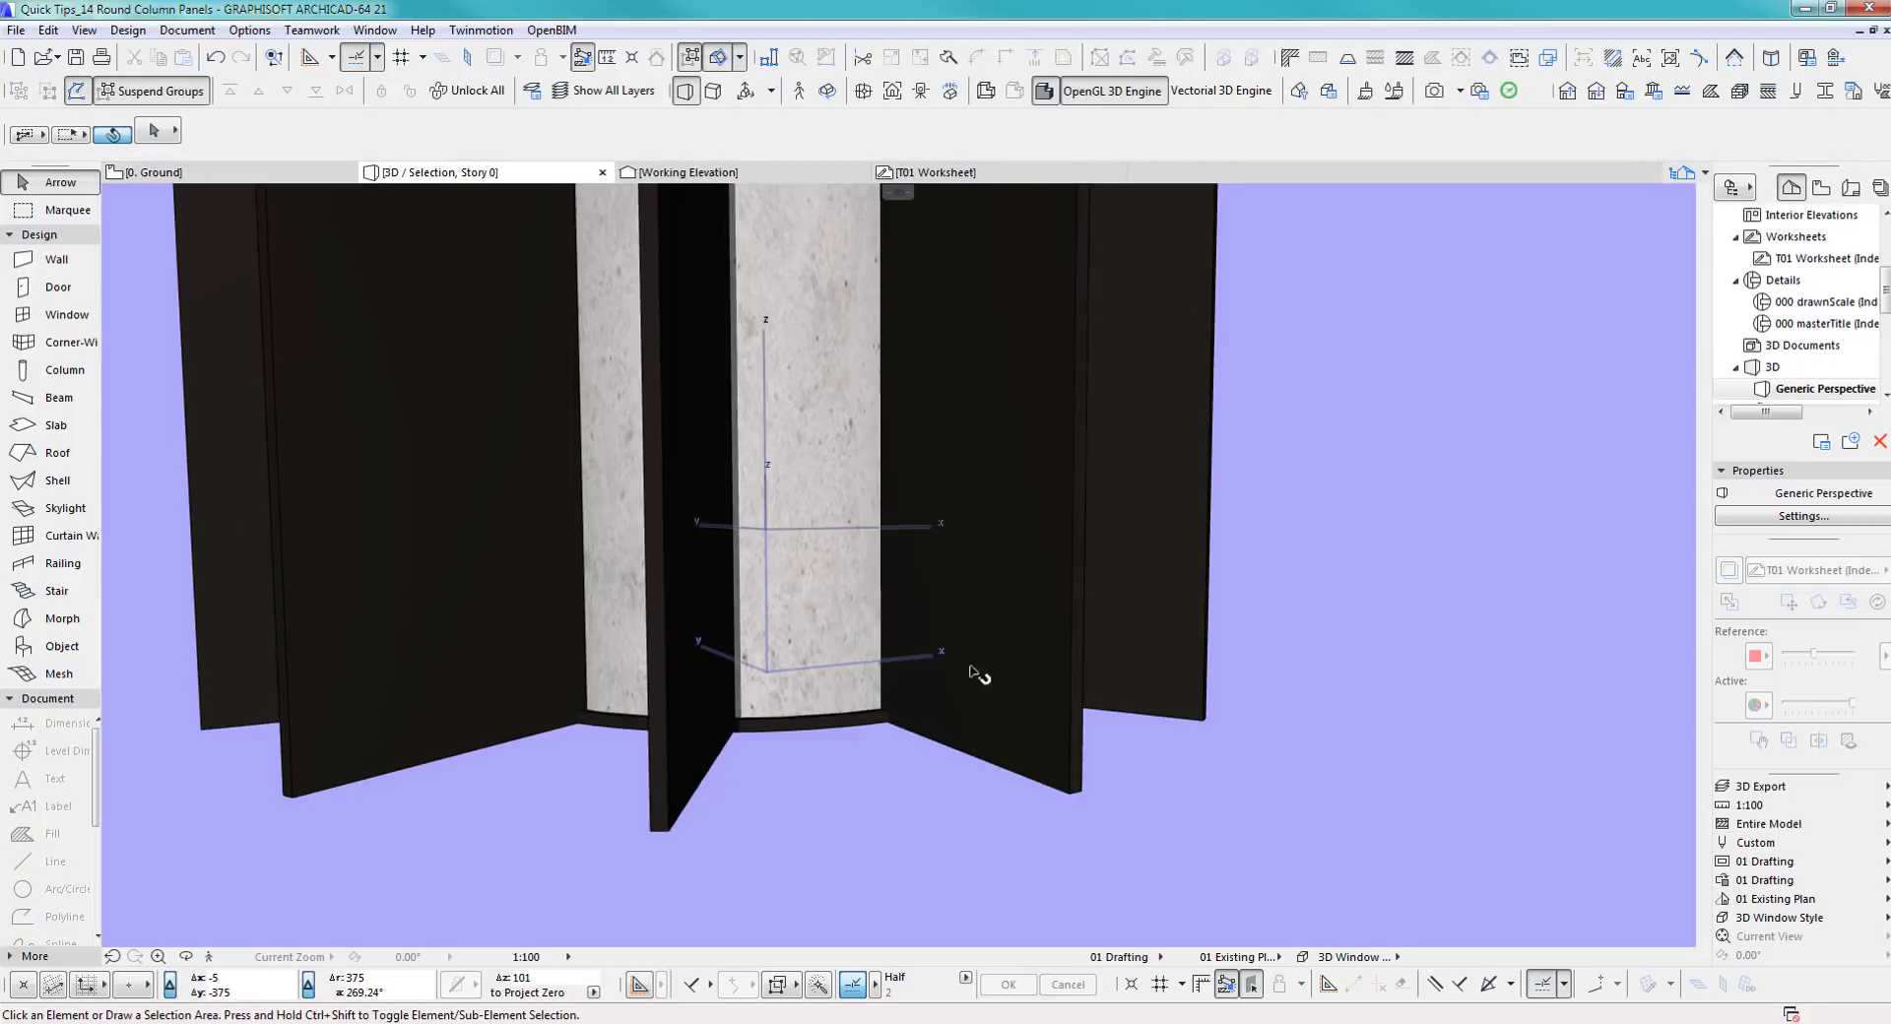
scroll(985, 693, "down", 10)
middle_click_drag(1028, 402, 947, 529)
key("o")
scroll(942, 599, "up", 3)
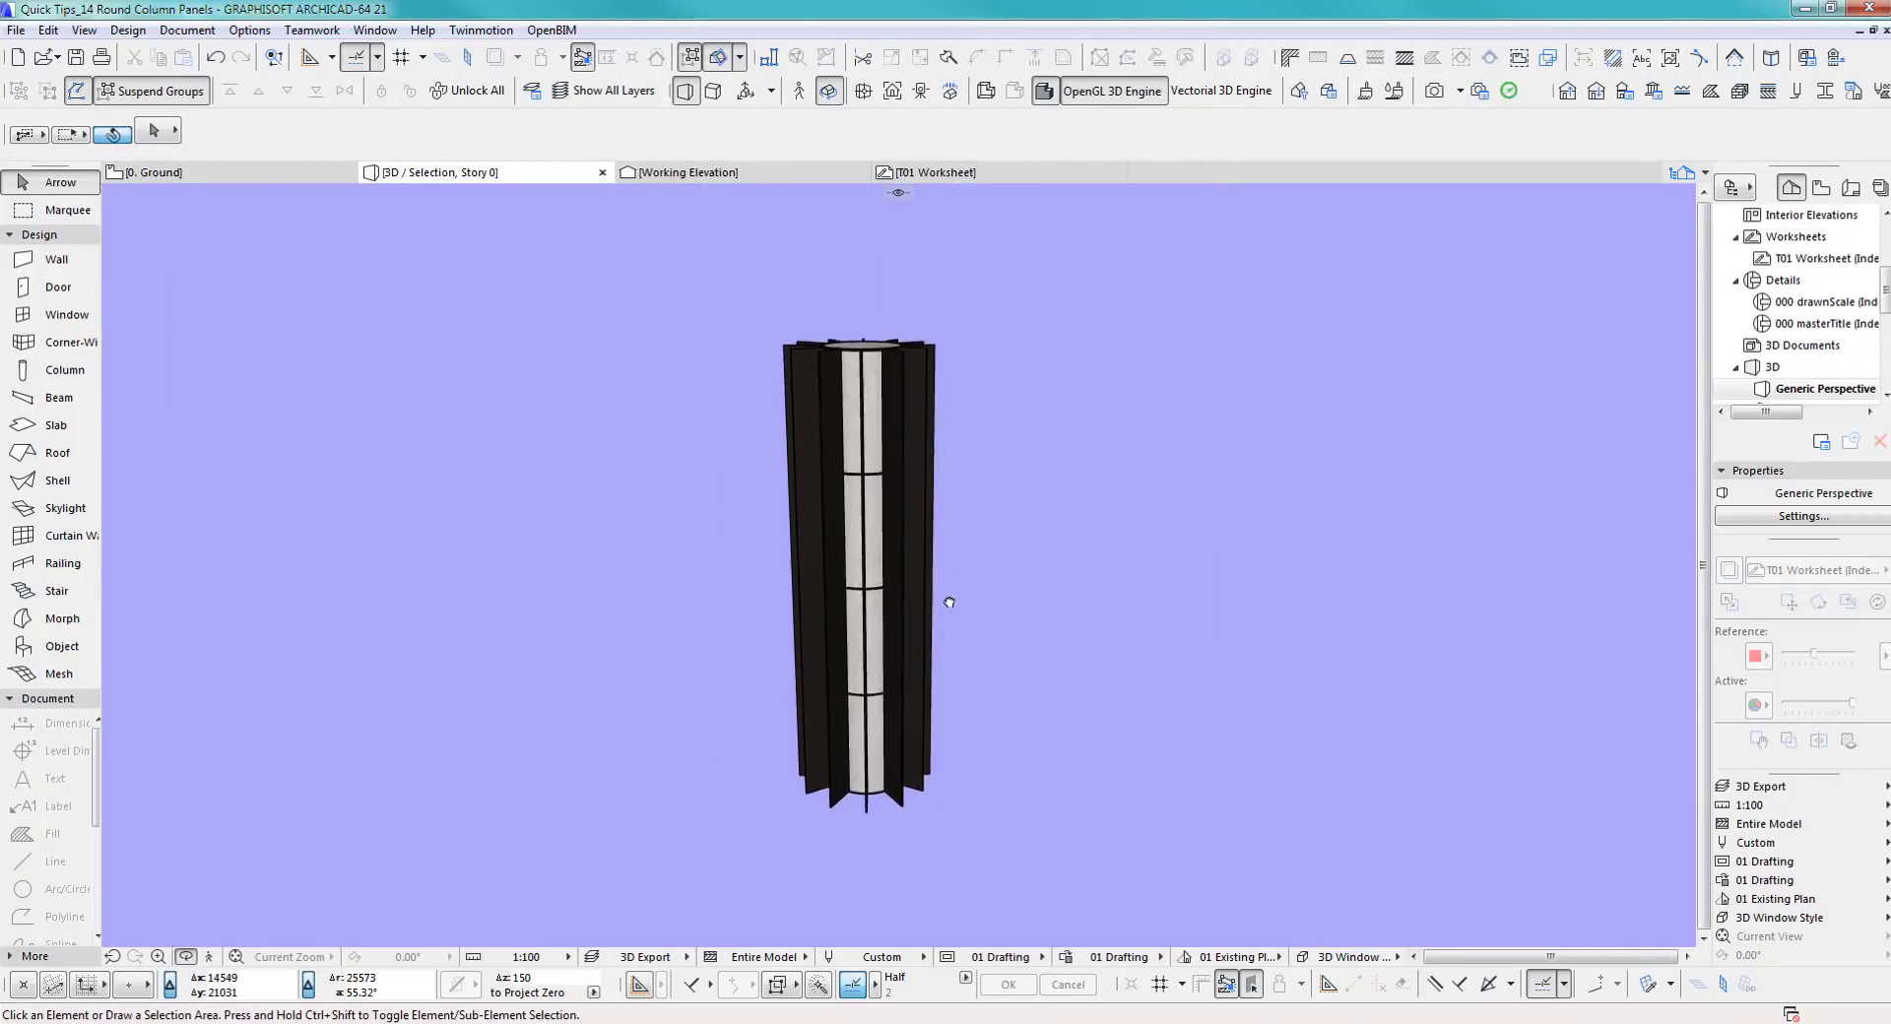
Hide the layer of the radiating gap-profile column in the 3D view
left_click(930, 532)
right_click(924, 517)
mouse_move(987, 666)
left_click(1231, 693)
scroll(891, 313, "down", 5)
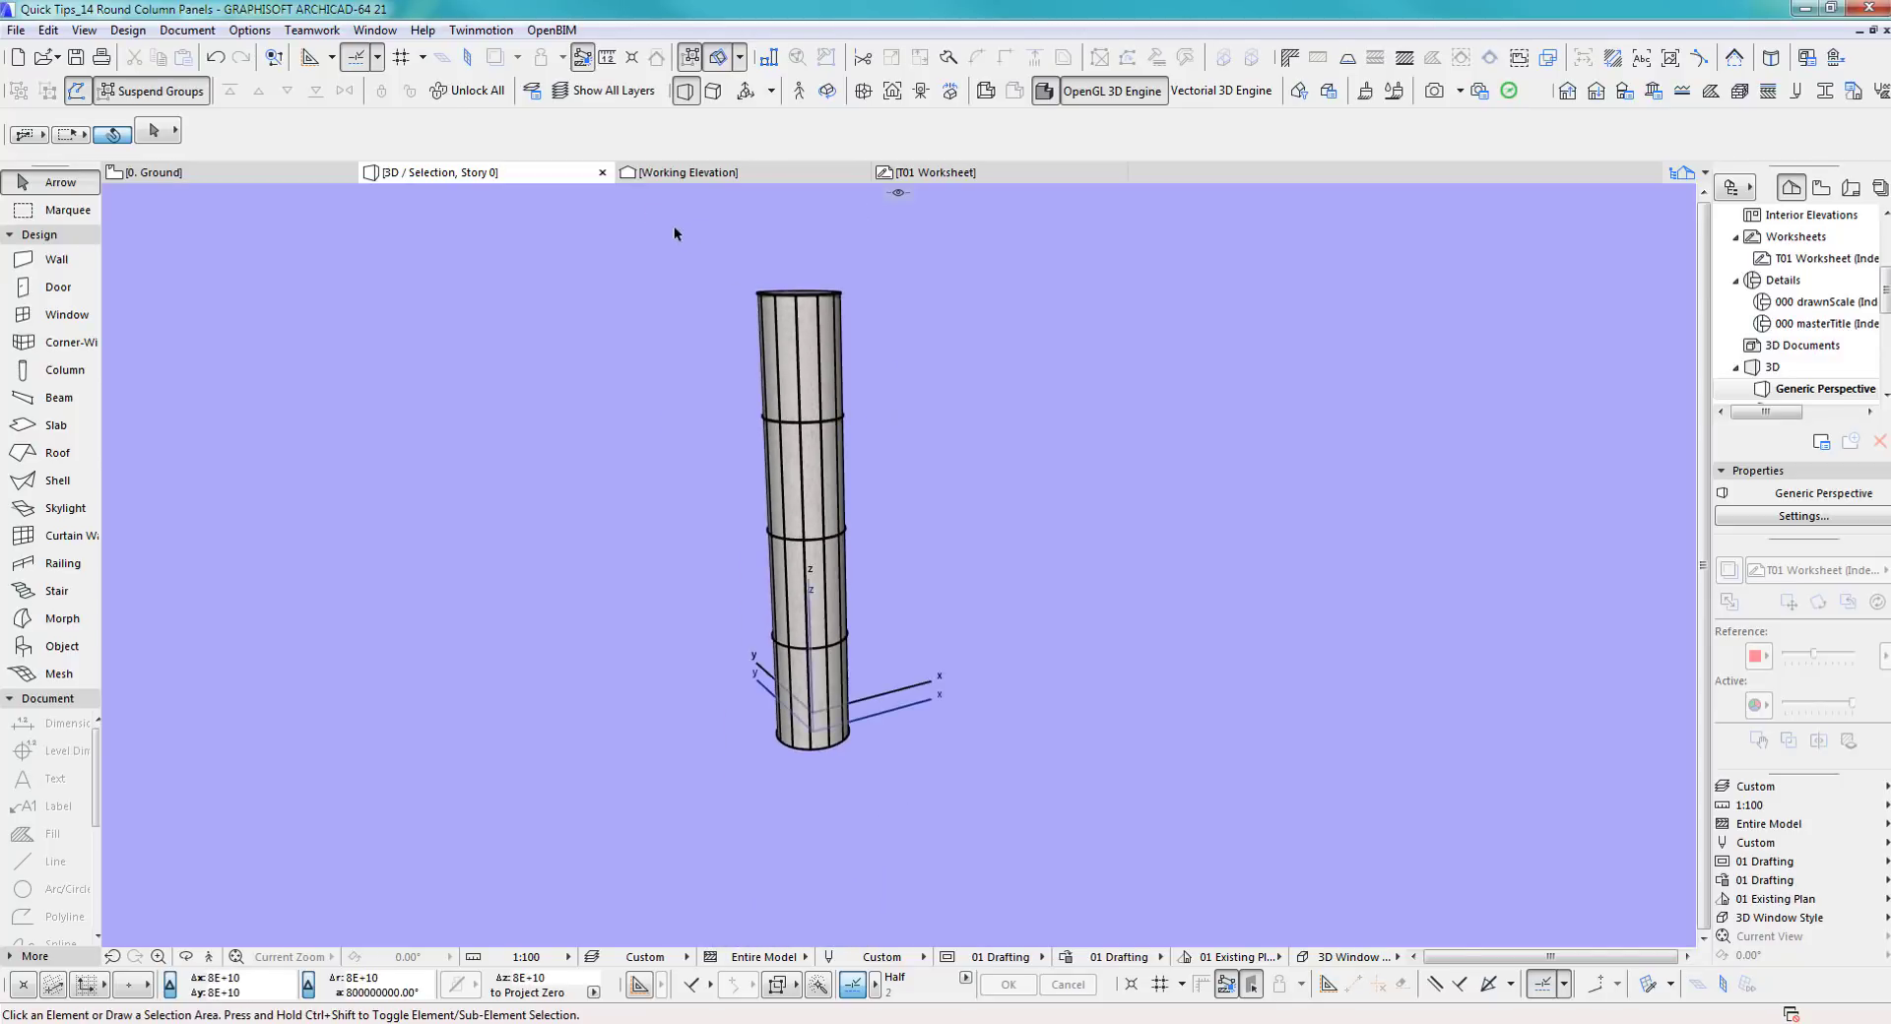
Open Solid Element Operations for the column and its tubes, and load only the five tubes as operator elements
left_click_drag(666, 244, 931, 807)
left_click(126, 30)
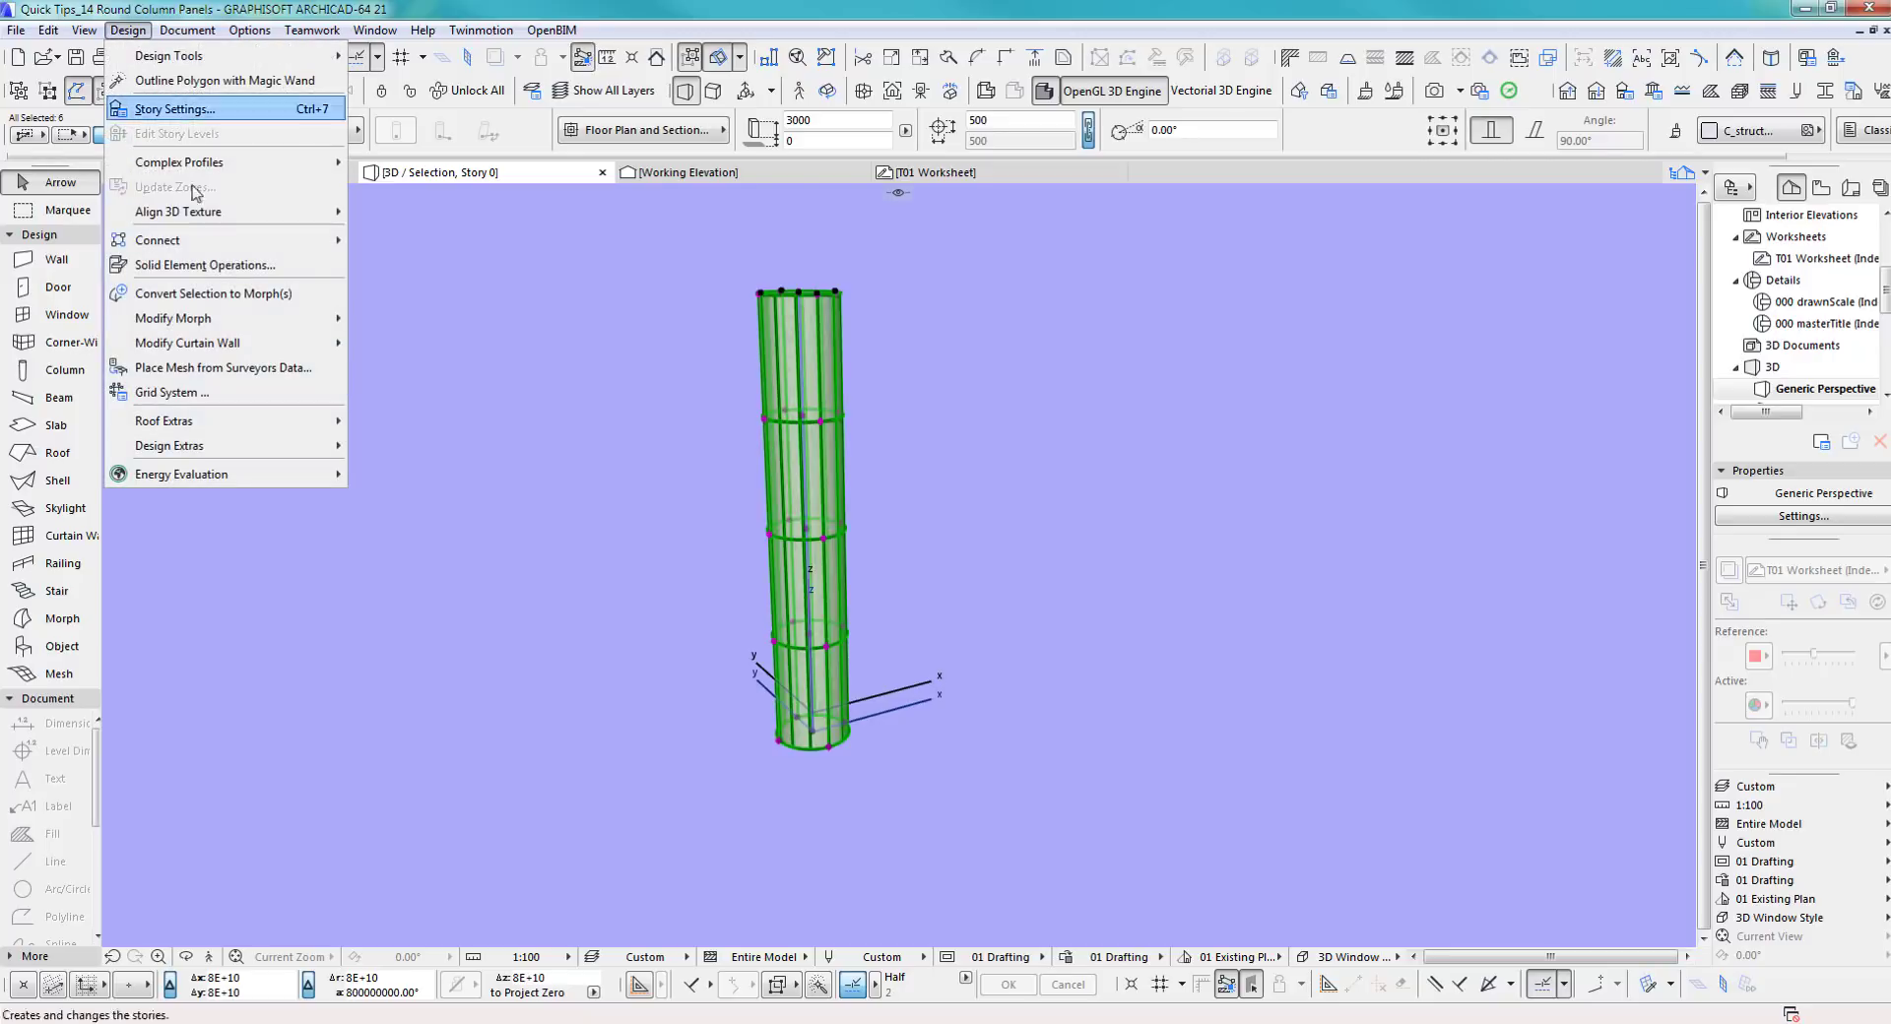
left_click(251, 265)
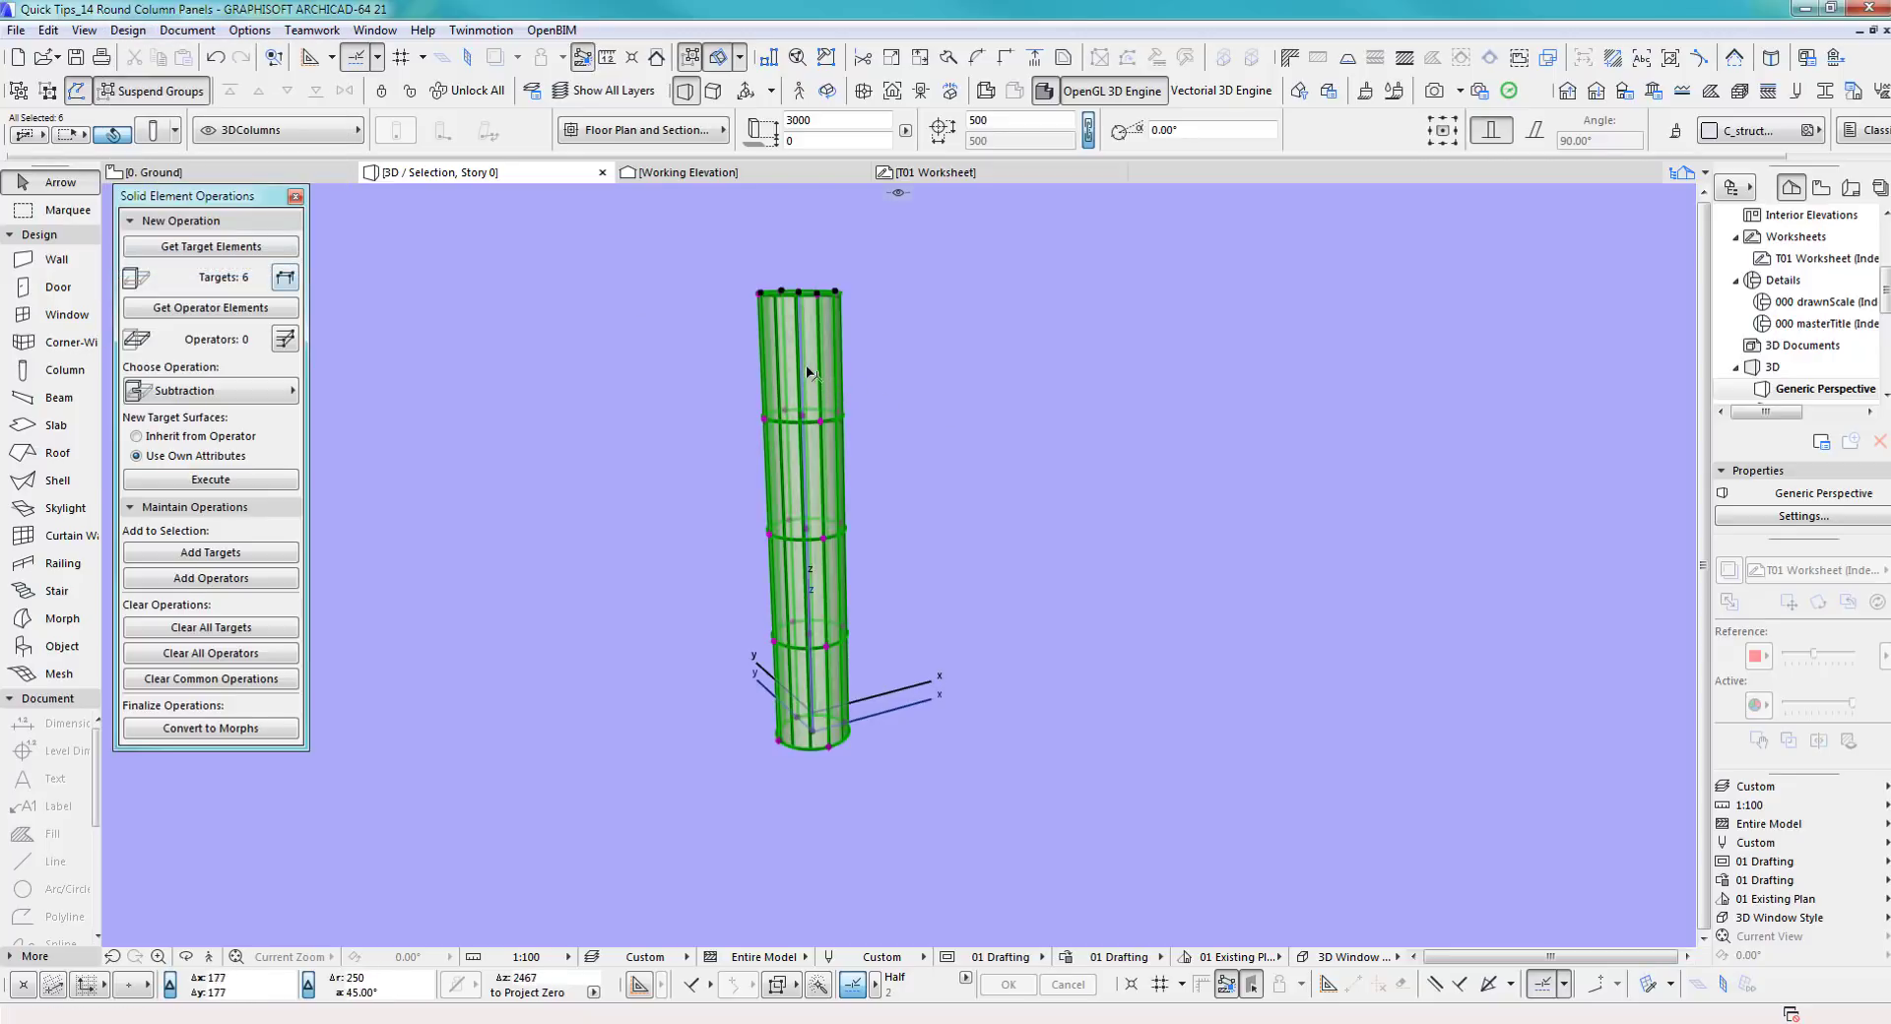
scroll(805, 370, "up", 2)
middle_click_drag(806, 370, 822, 611)
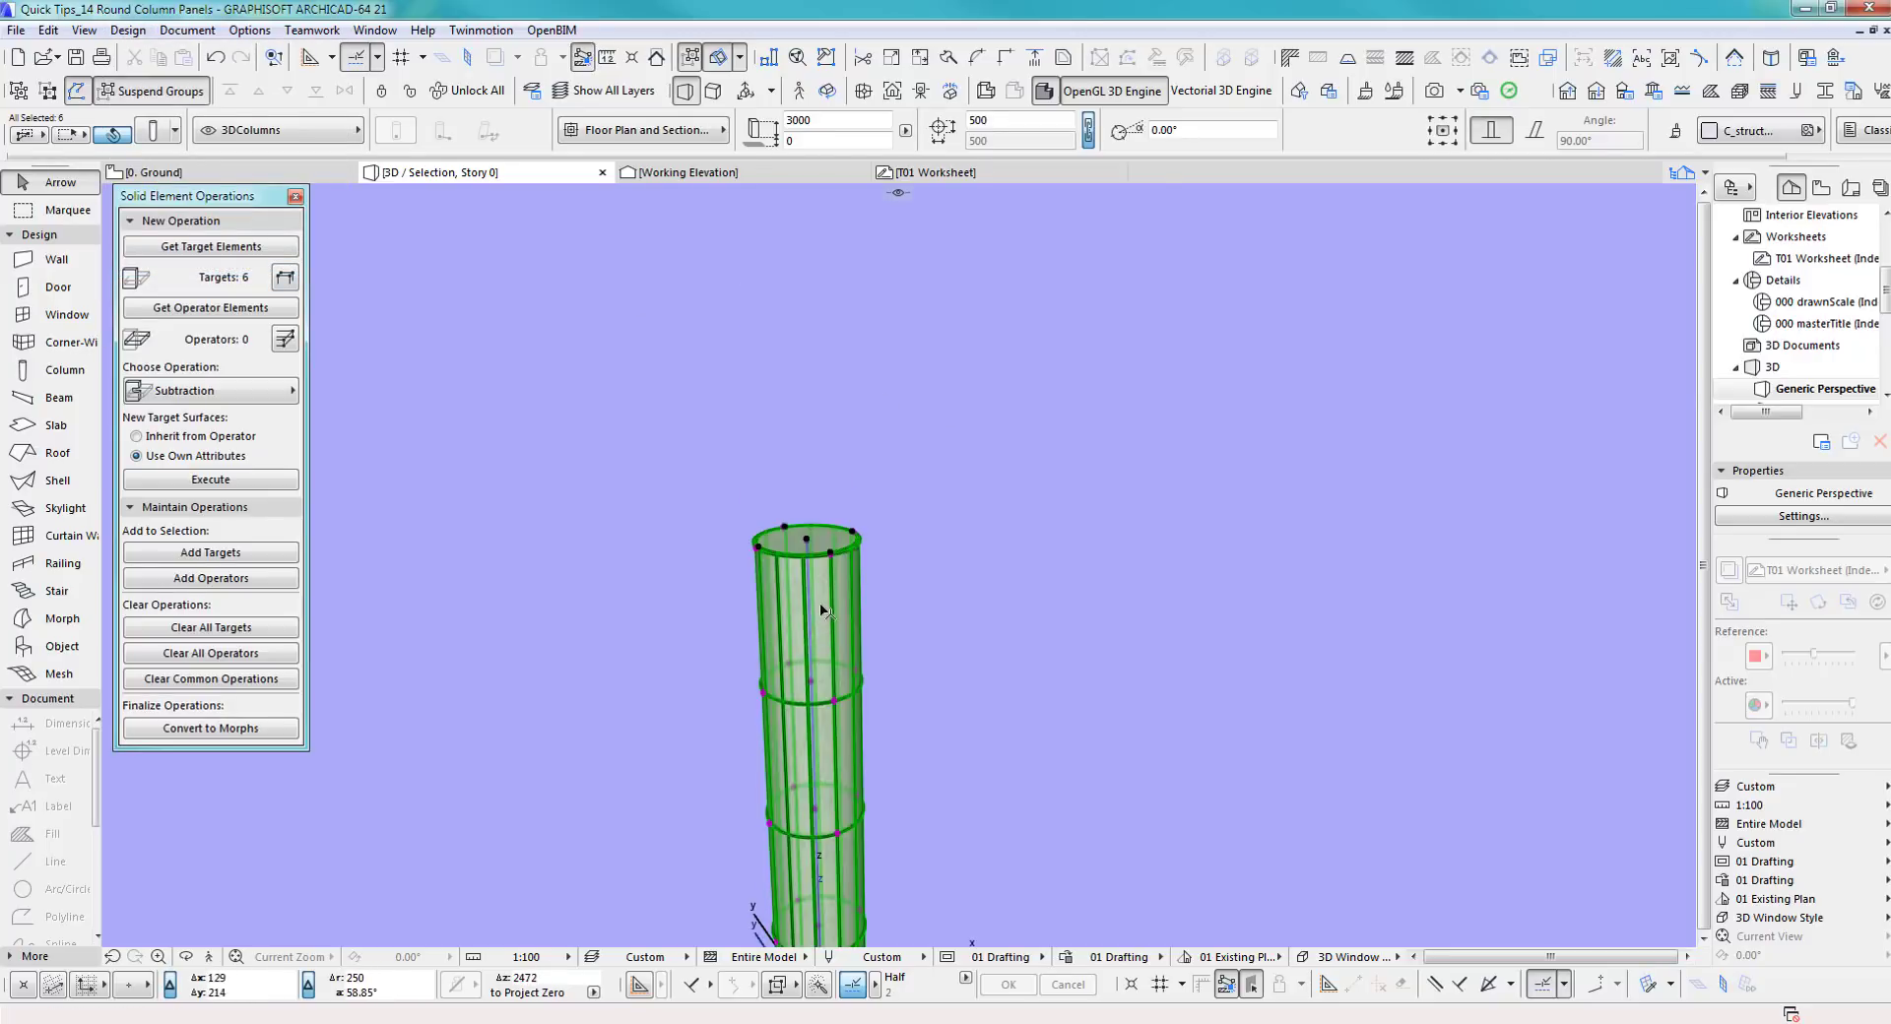
left_click(825, 543, "shift")
middle_click_drag(987, 610, 993, 577)
middle_click_drag(886, 707, 880, 540)
middle_click_drag(491, 387, 503, 449)
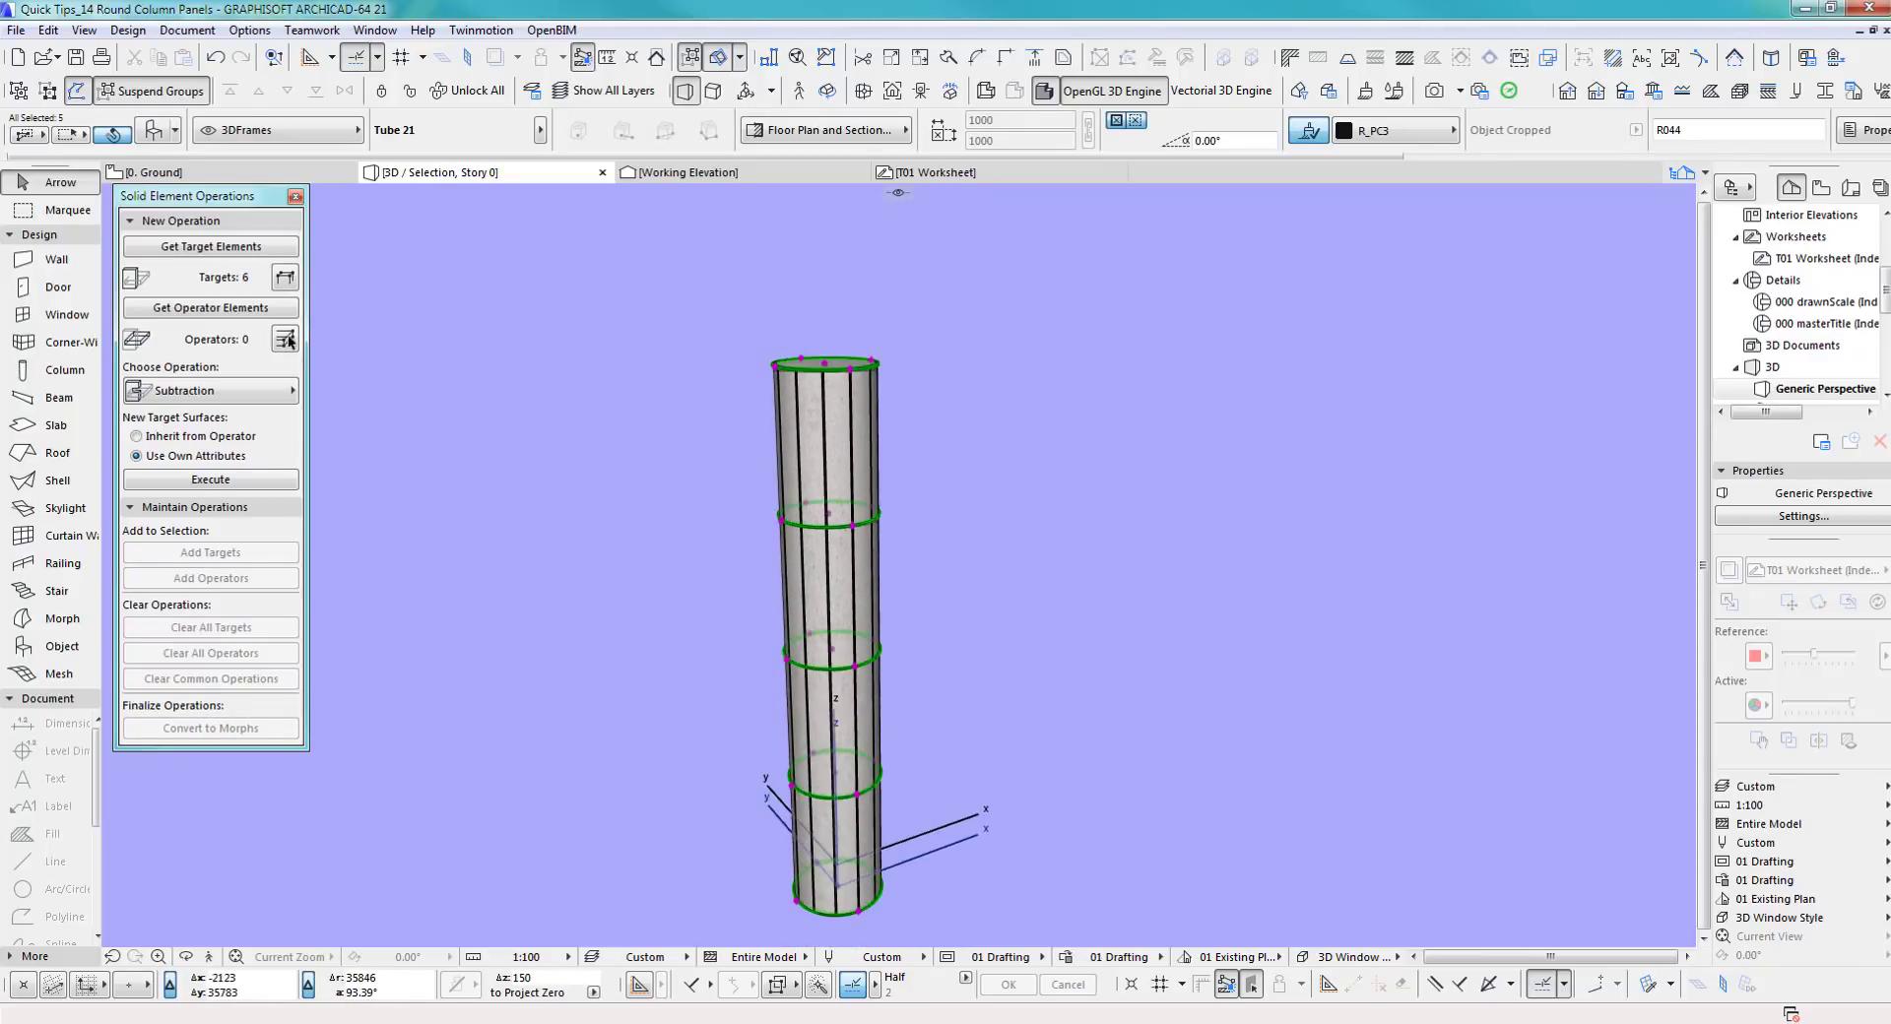
Select only the concrete column and load it as the target element of the solid operation
left_click(458, 385)
left_click(838, 443)
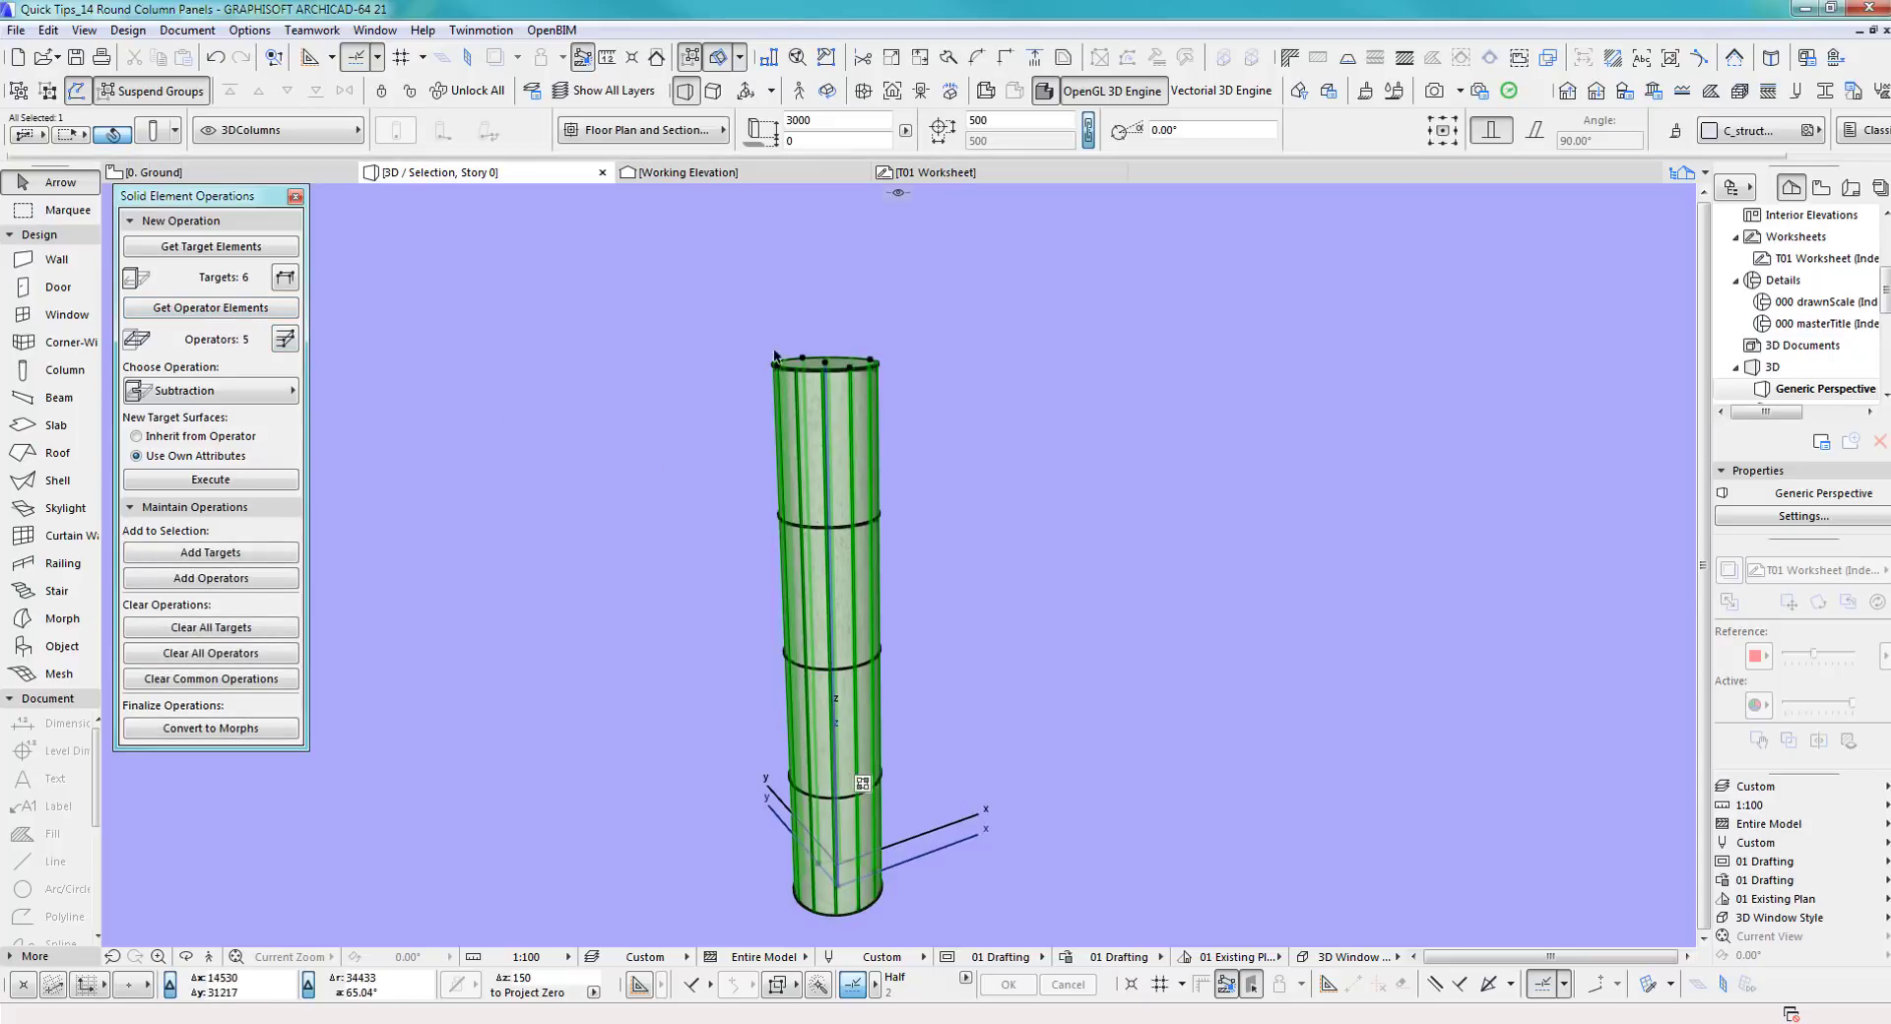
left_click(693, 400)
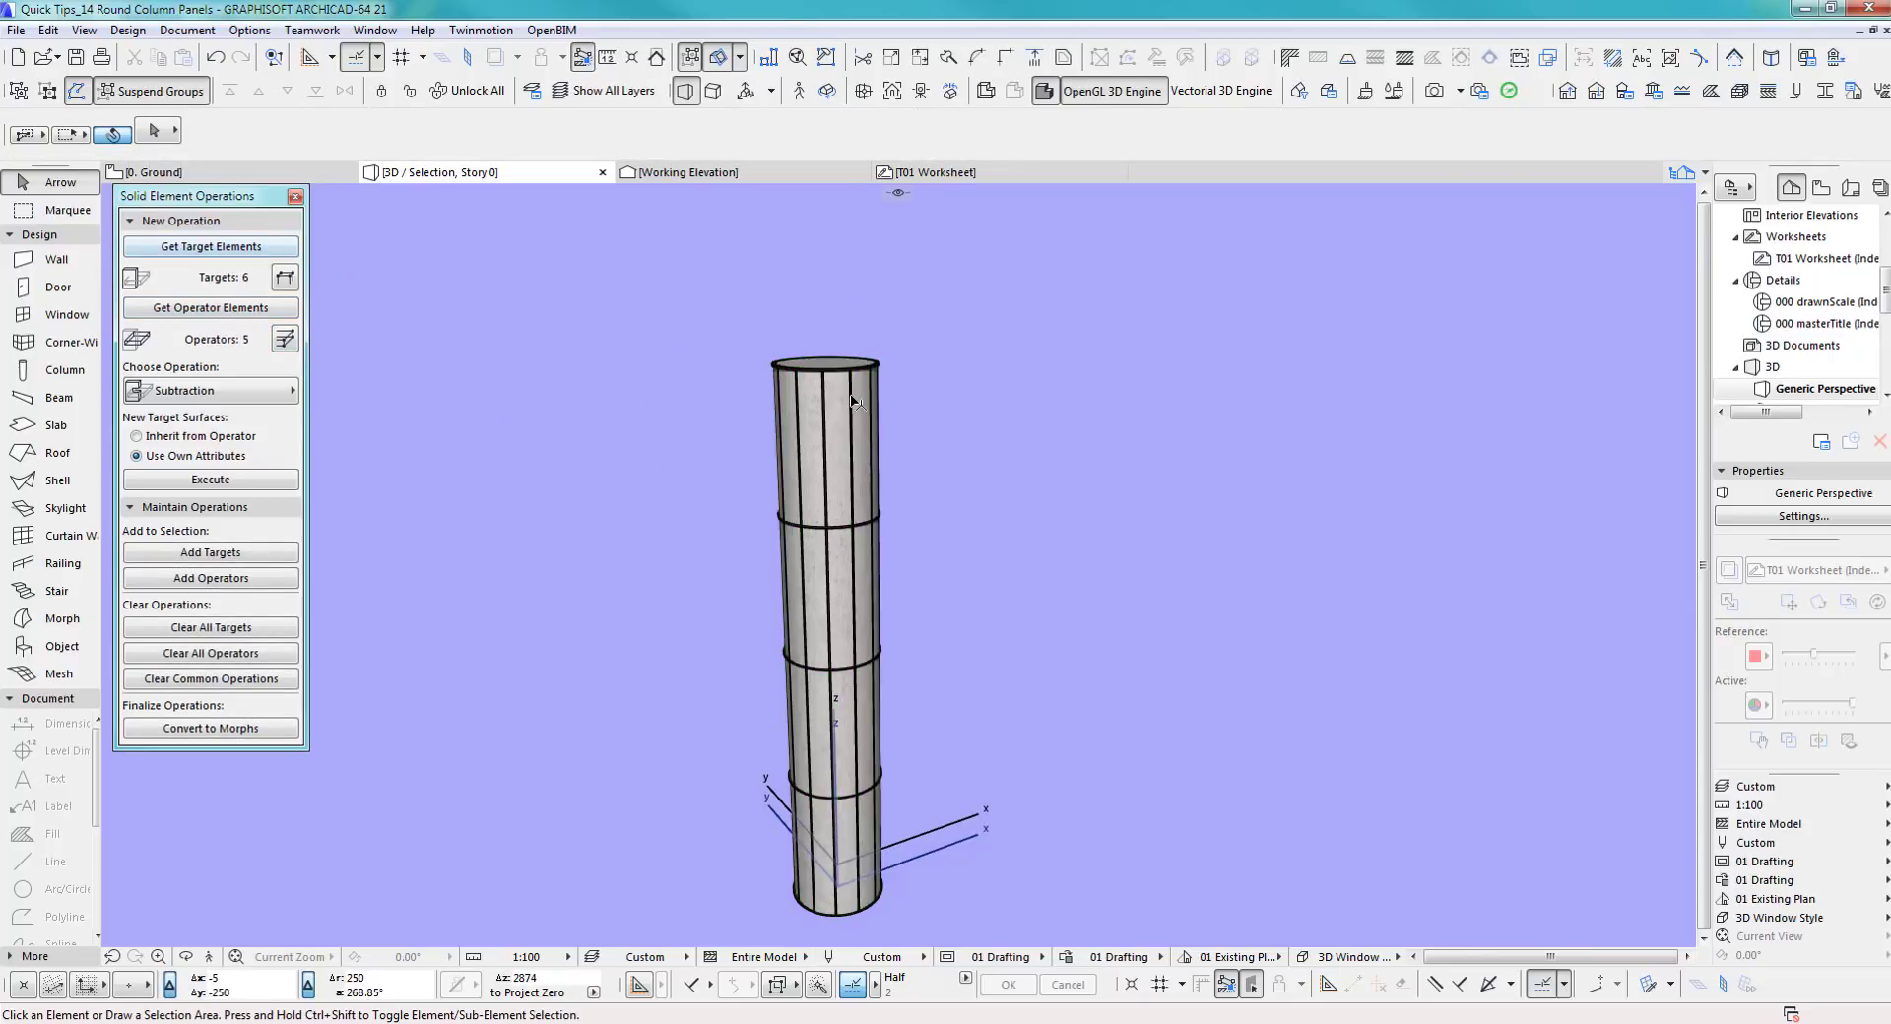
left_click(842, 399)
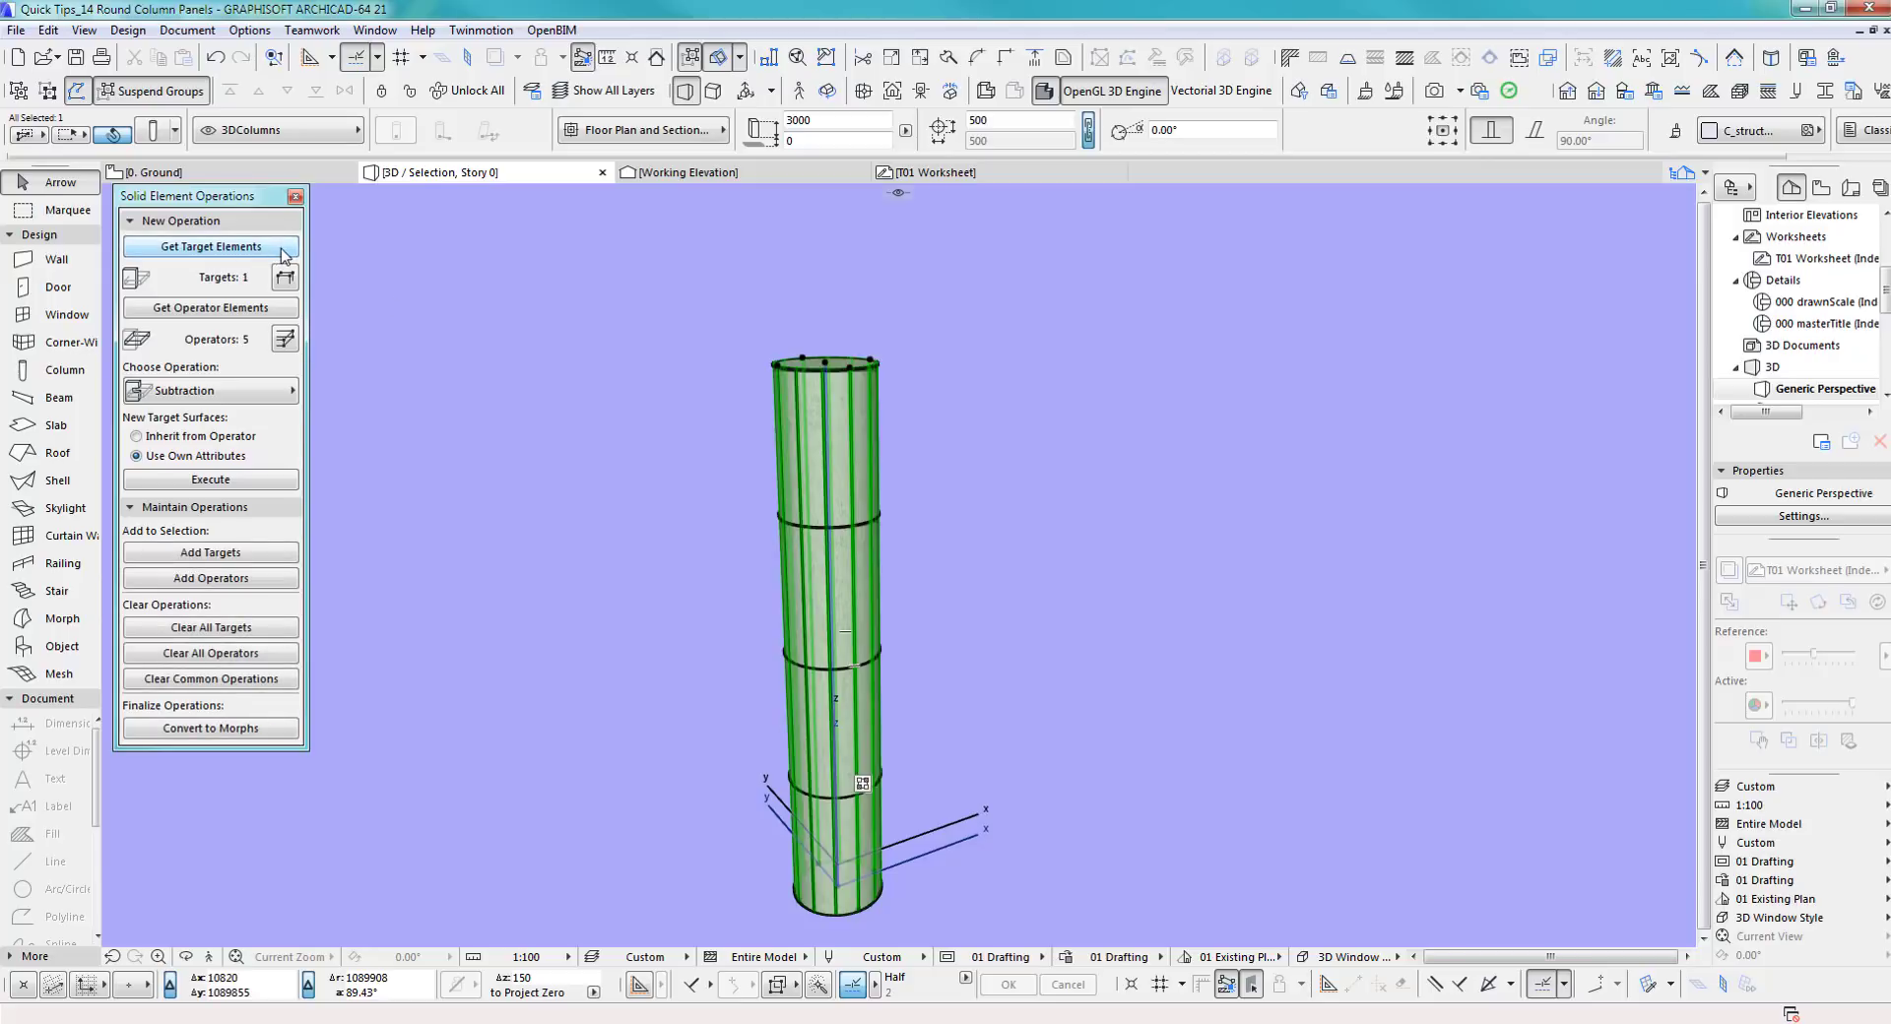
Subtract the five tubes from the concrete column, with the new target surfaces inherited from the operator
left_click(385, 363)
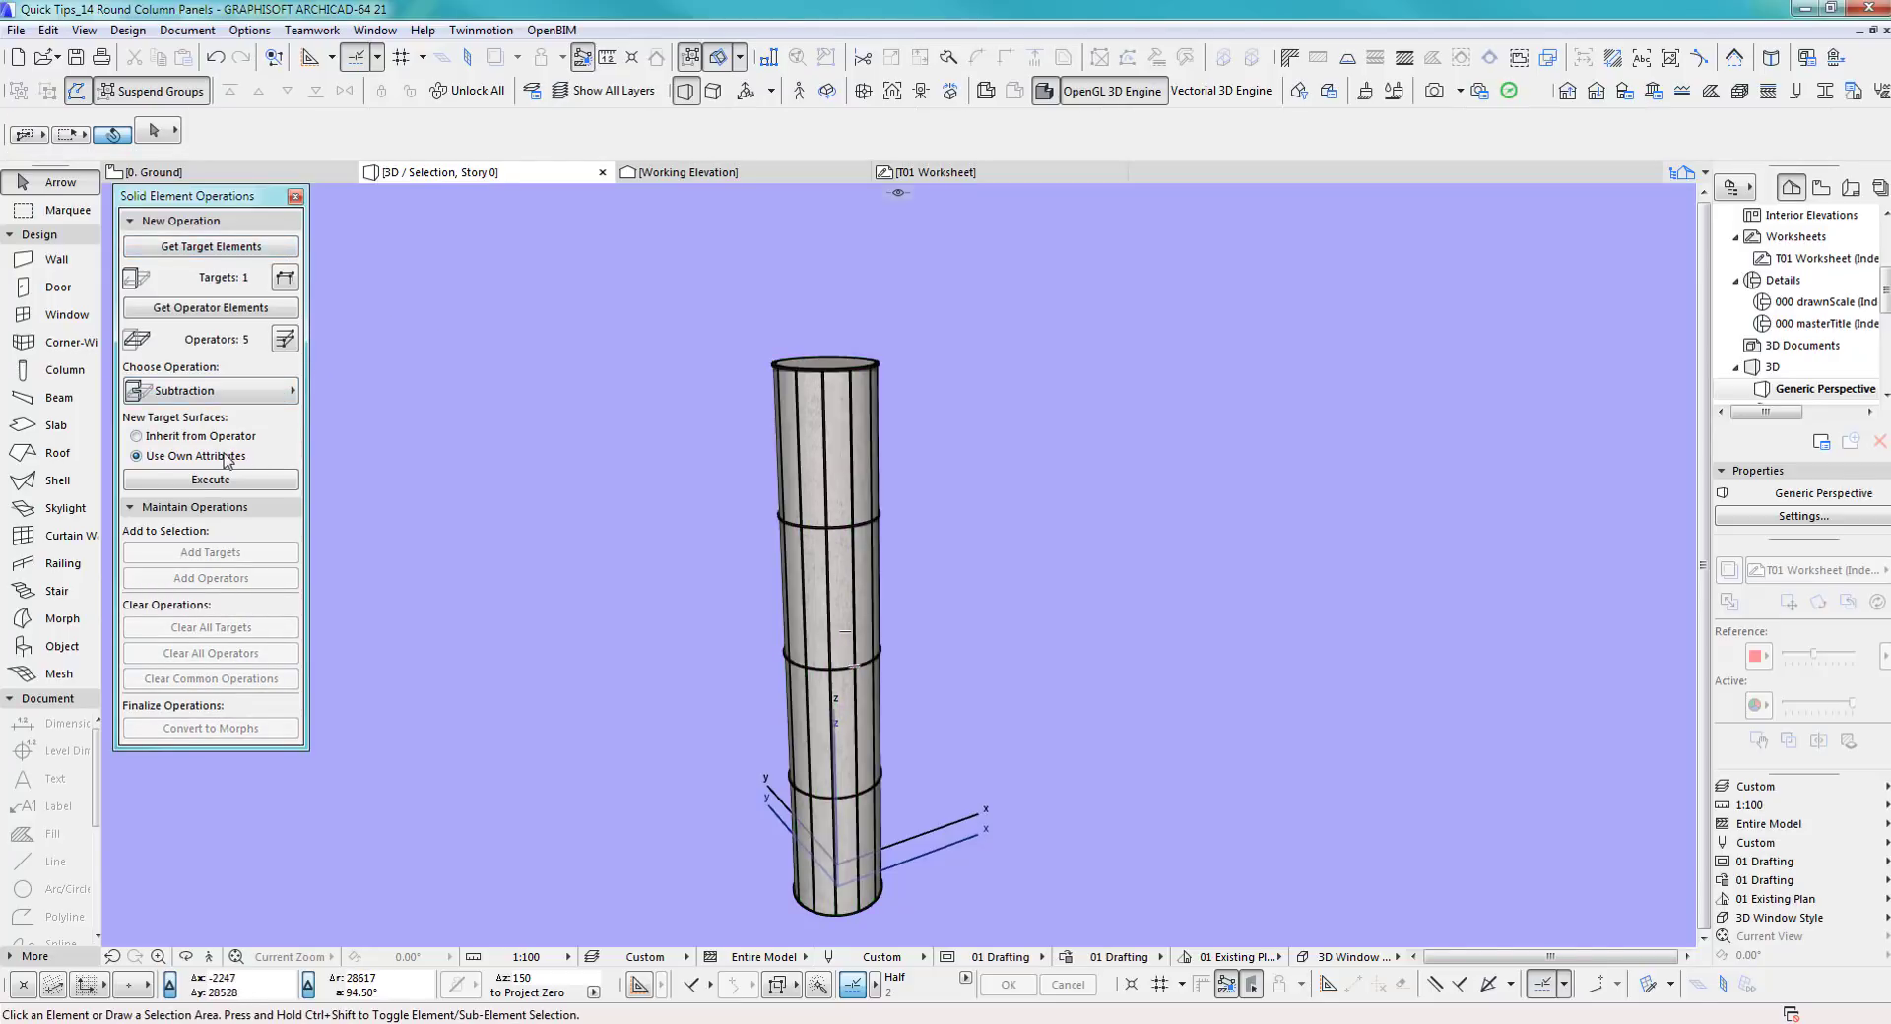
left_click(224, 484)
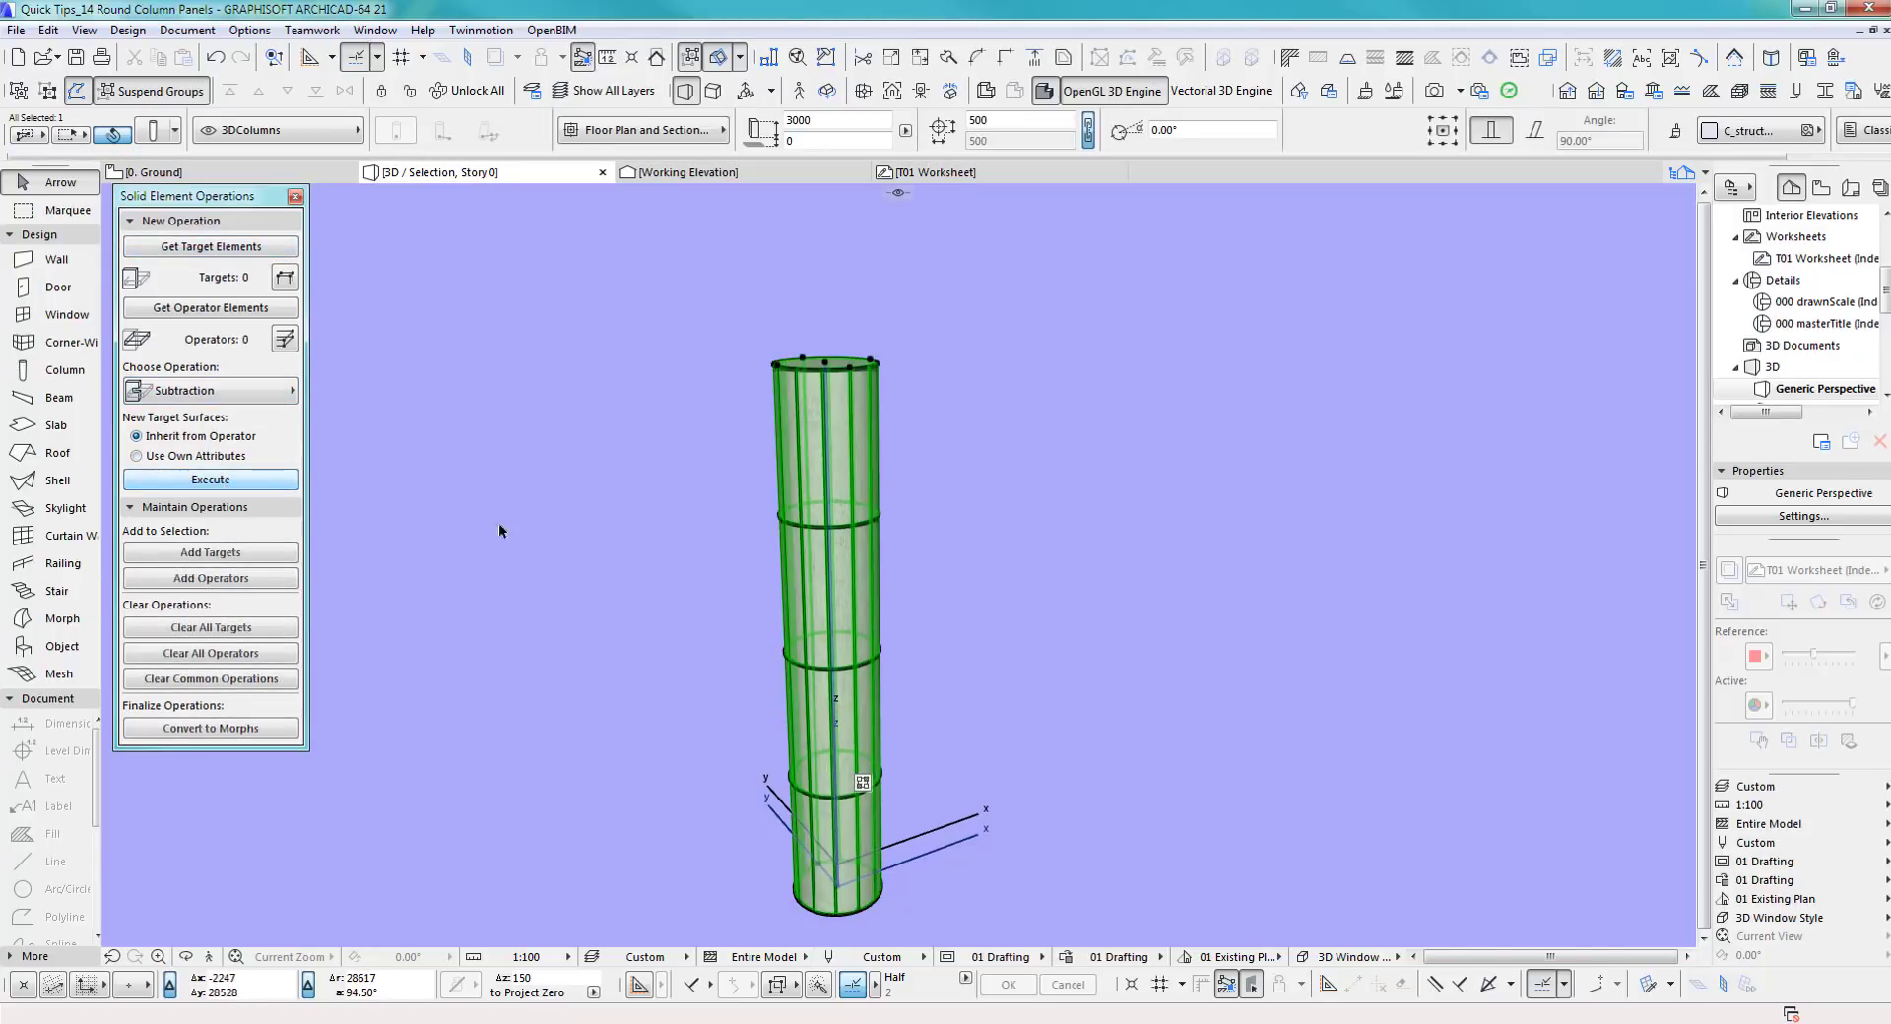
left_click(967, 459)
Hide the 3DFrames layer of the horizontal joint tubes in the 3D view
scroll(851, 557, "up", 3)
scroll(846, 552, "up", 2)
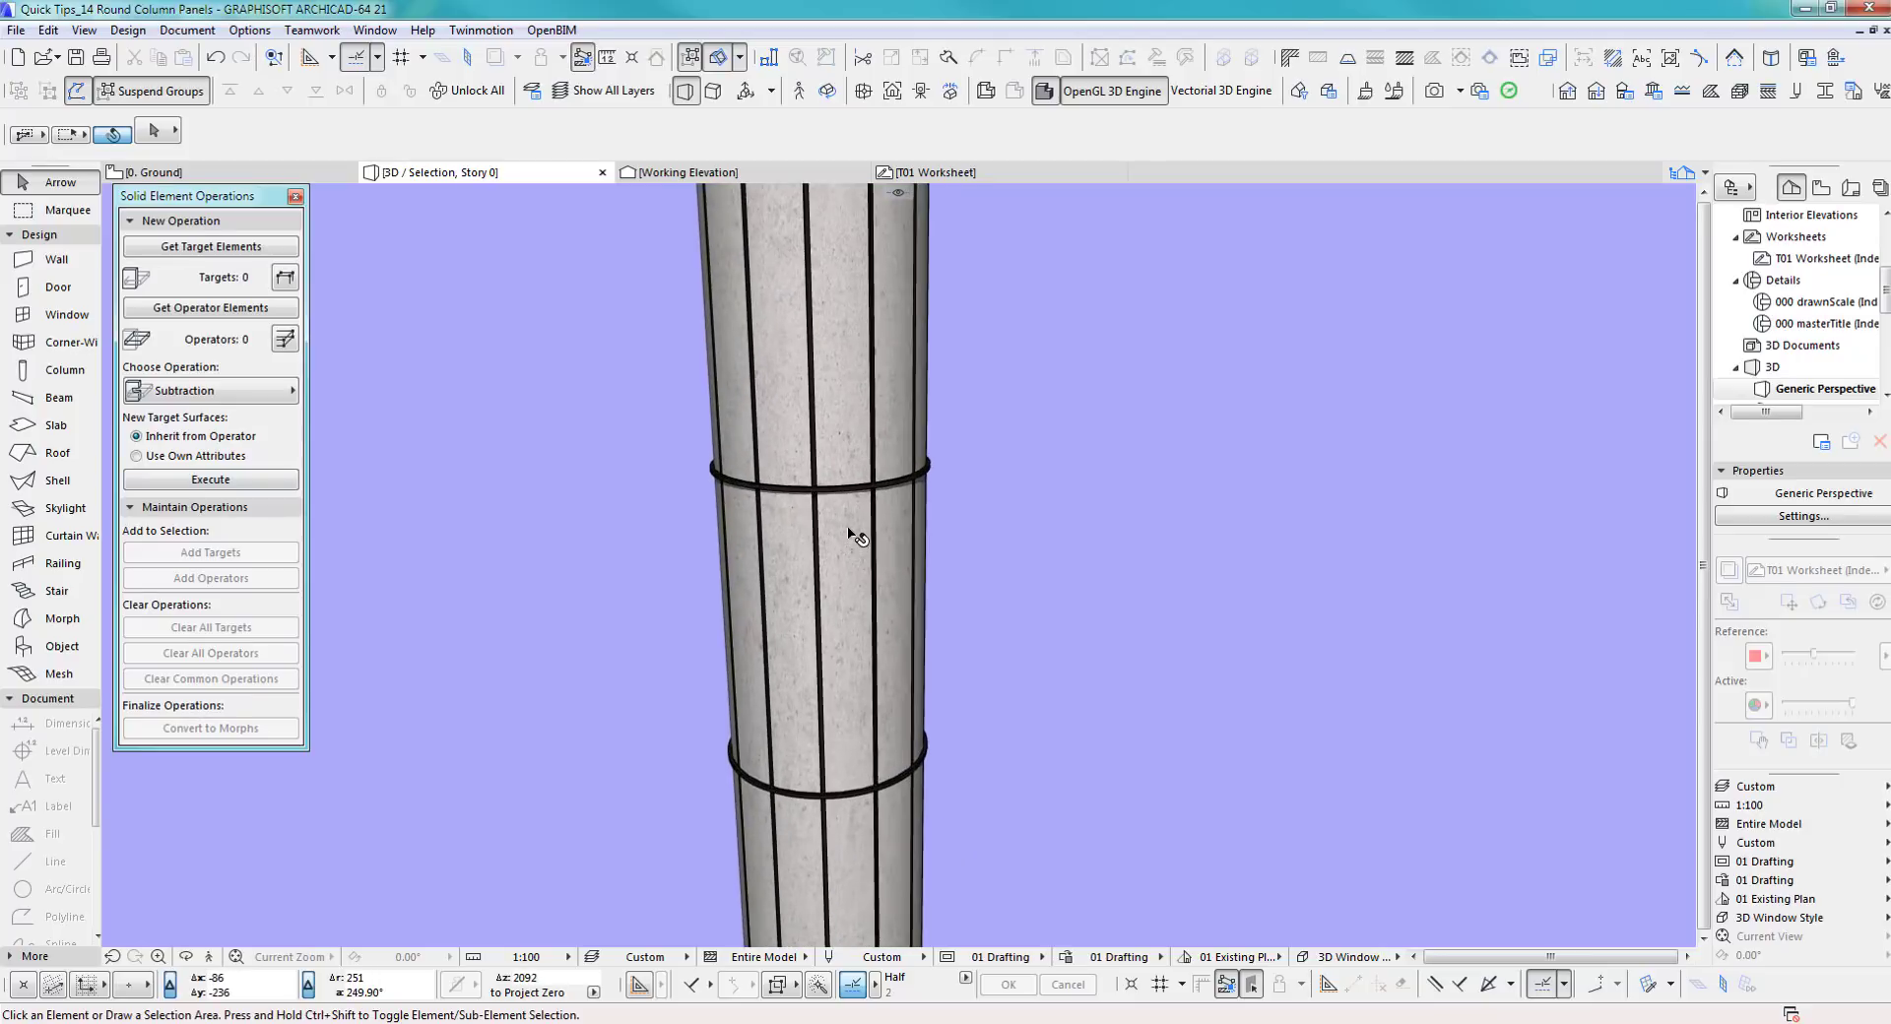
scroll(931, 472, "up", 5)
scroll(911, 469, "down", 4)
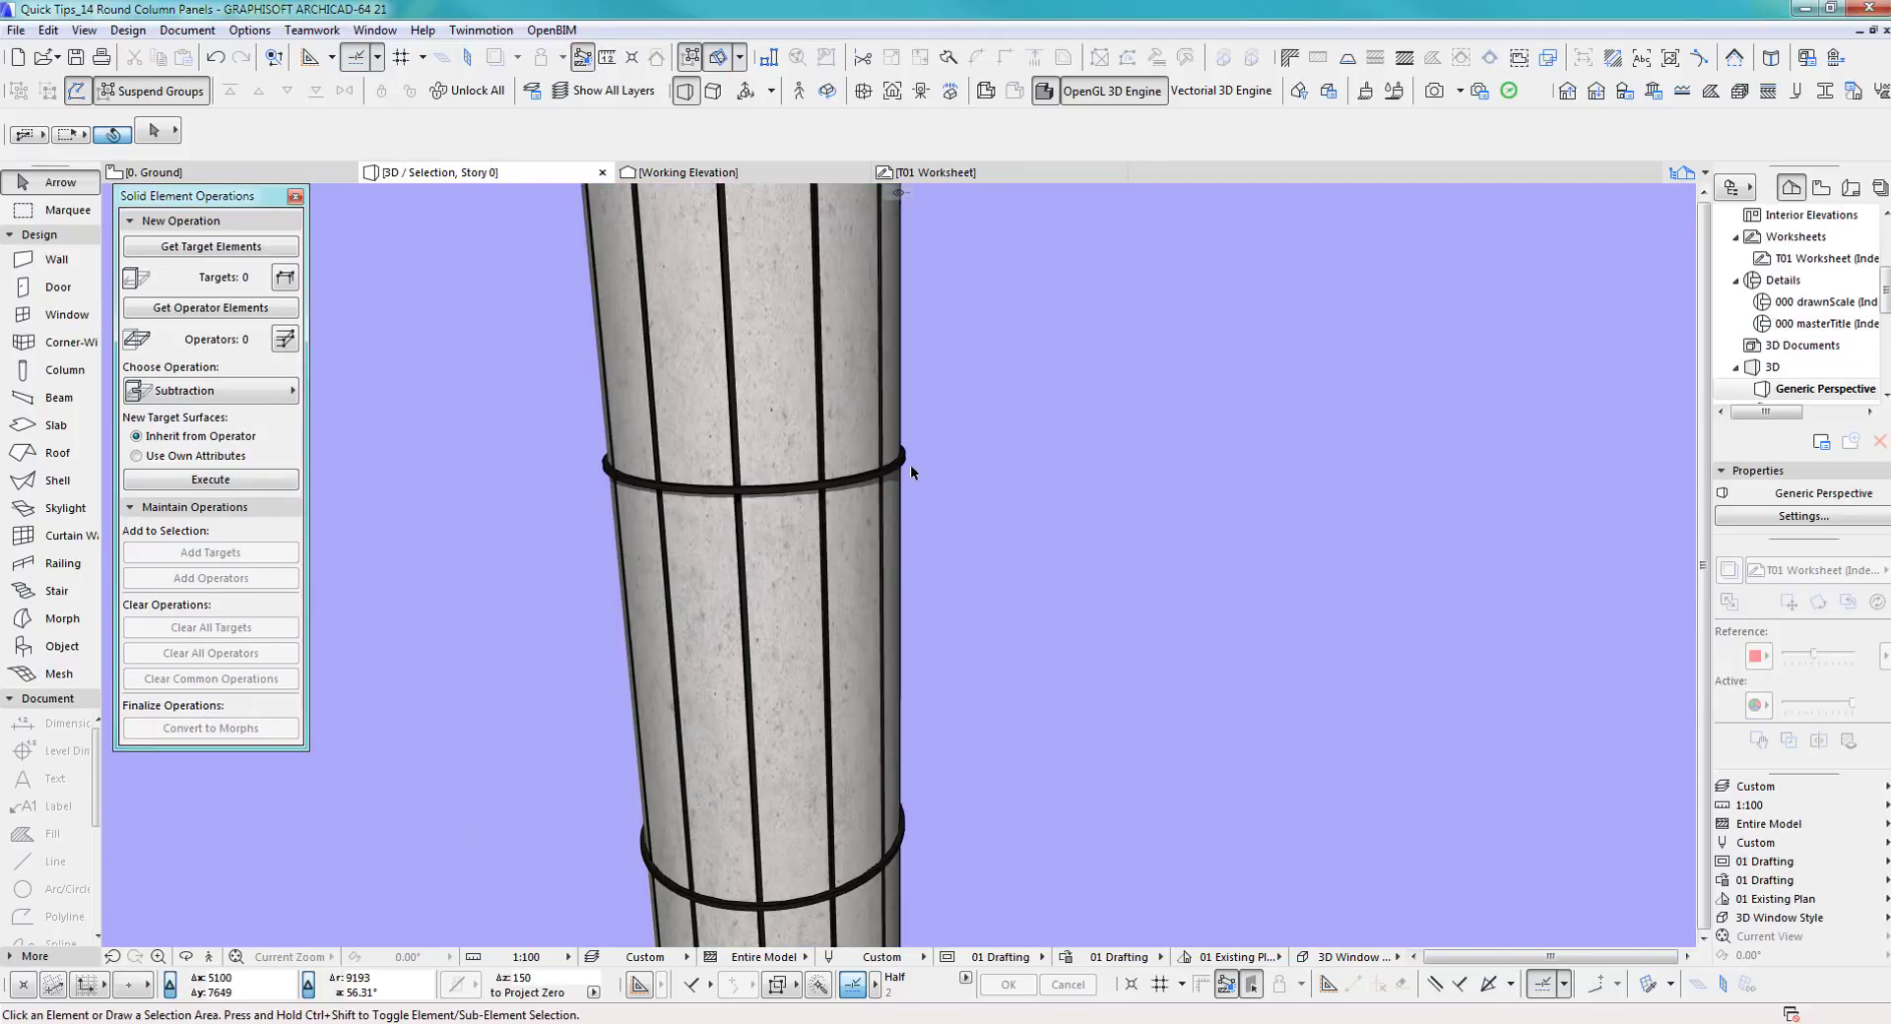
left_click(906, 458)
right_click(906, 459)
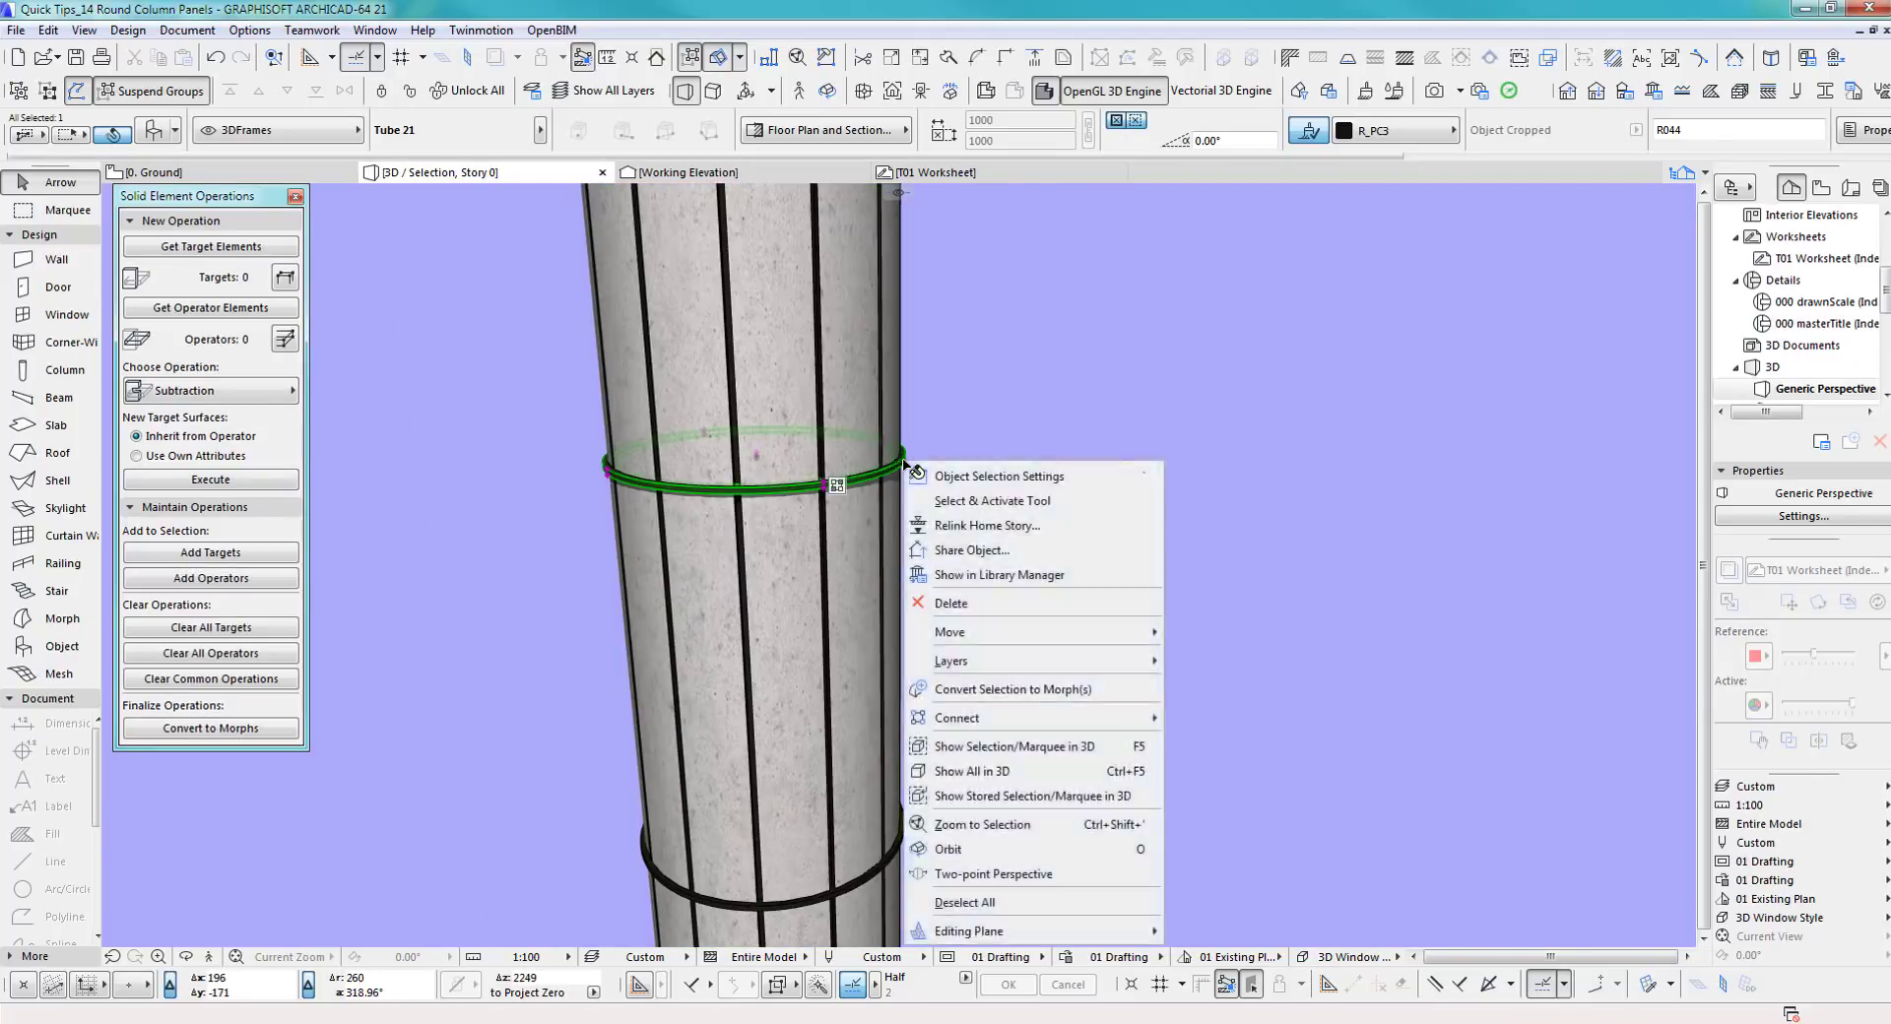
mouse_move(979, 660)
left_click(1204, 685)
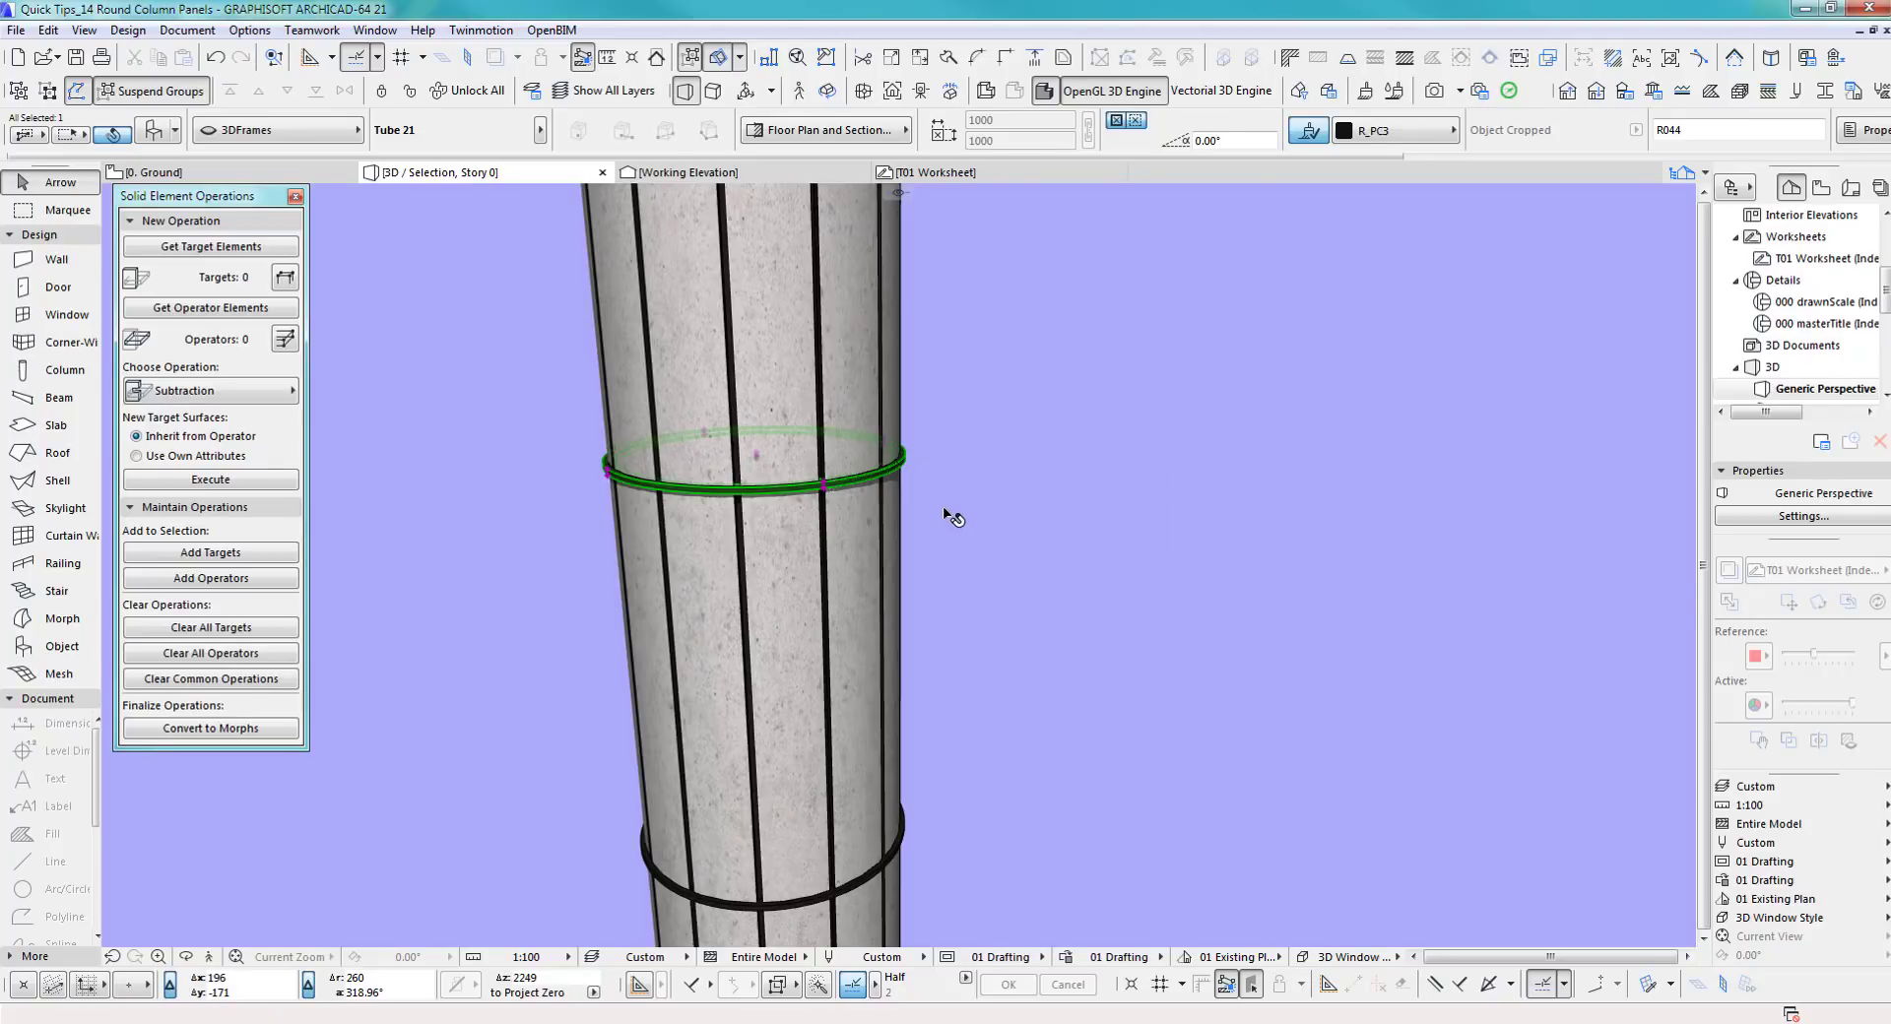
Examine the recessed vertical and horizontal panel joints around the whole column in 3D
scroll(944, 503, "down", 2)
scroll(944, 508, "down", 3)
scroll(945, 650, "up", 3)
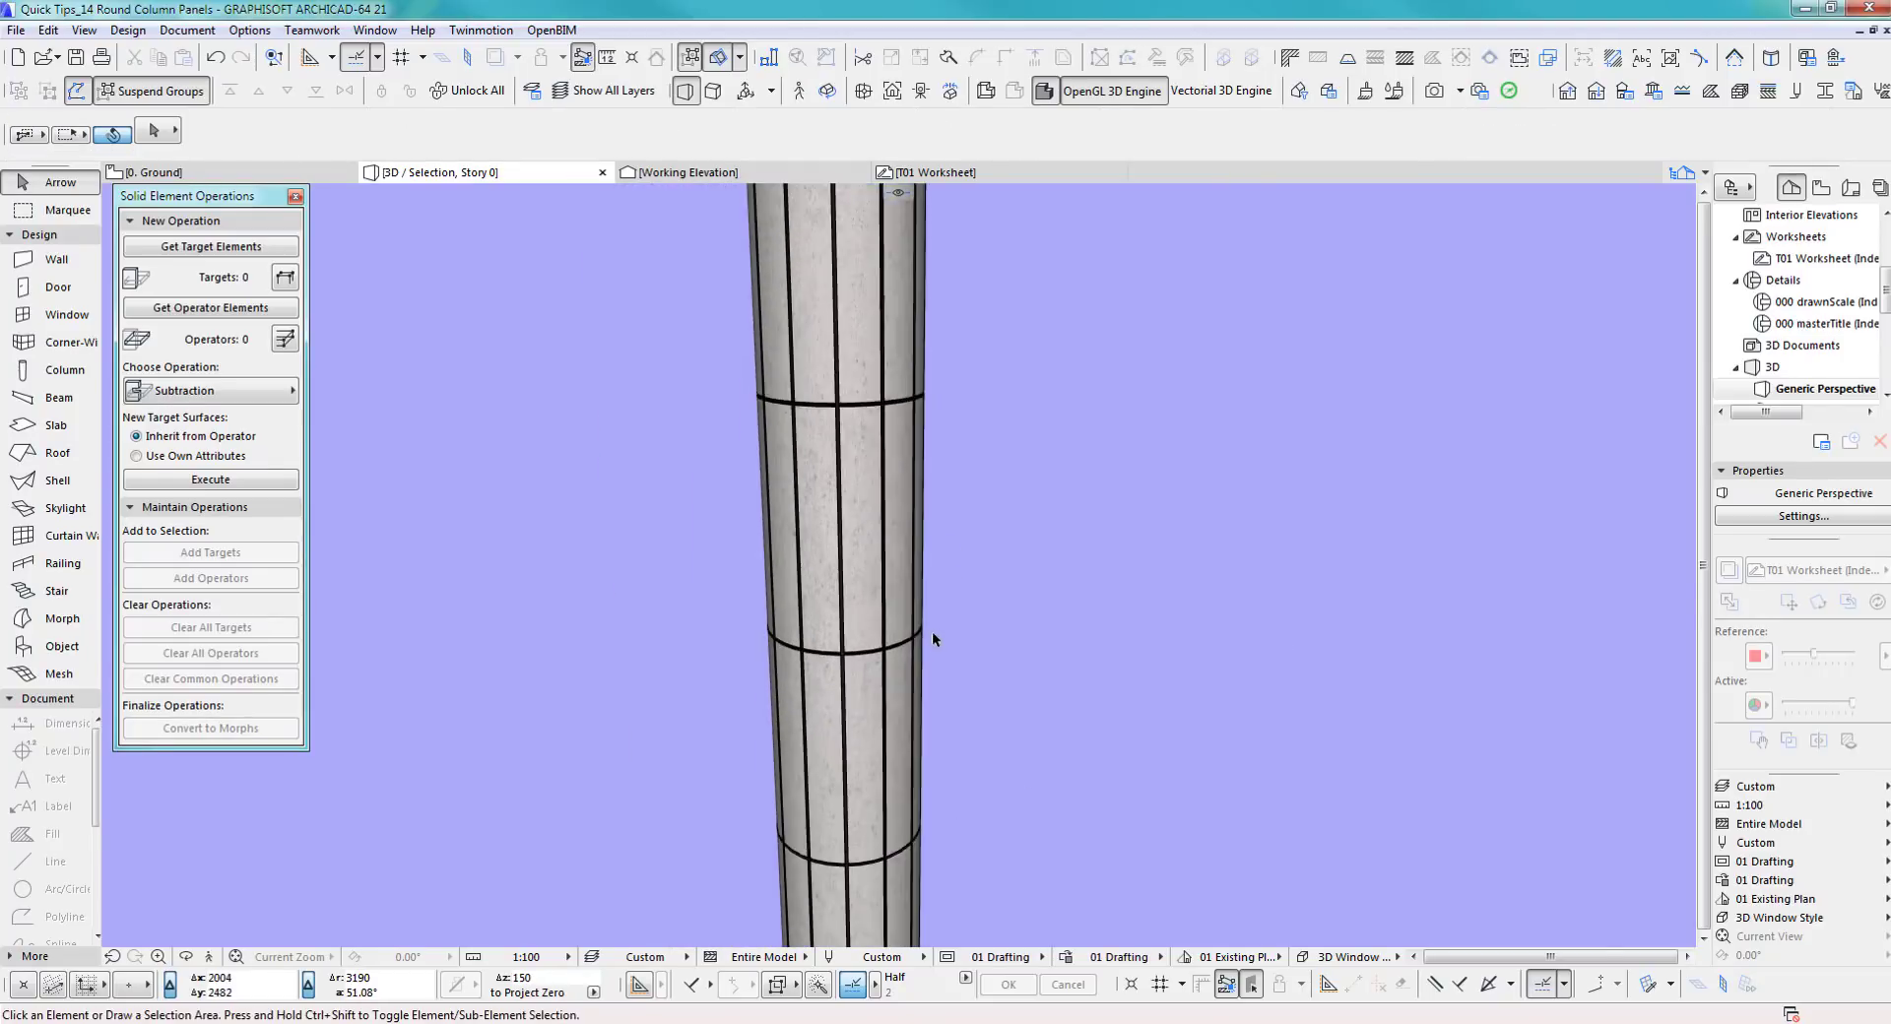
middle_click_drag(914, 630, 764, 612, "shift")
scroll(785, 512, "down", 4)
scroll(785, 514, "up", 1)
middle_click_drag(789, 517, 887, 487)
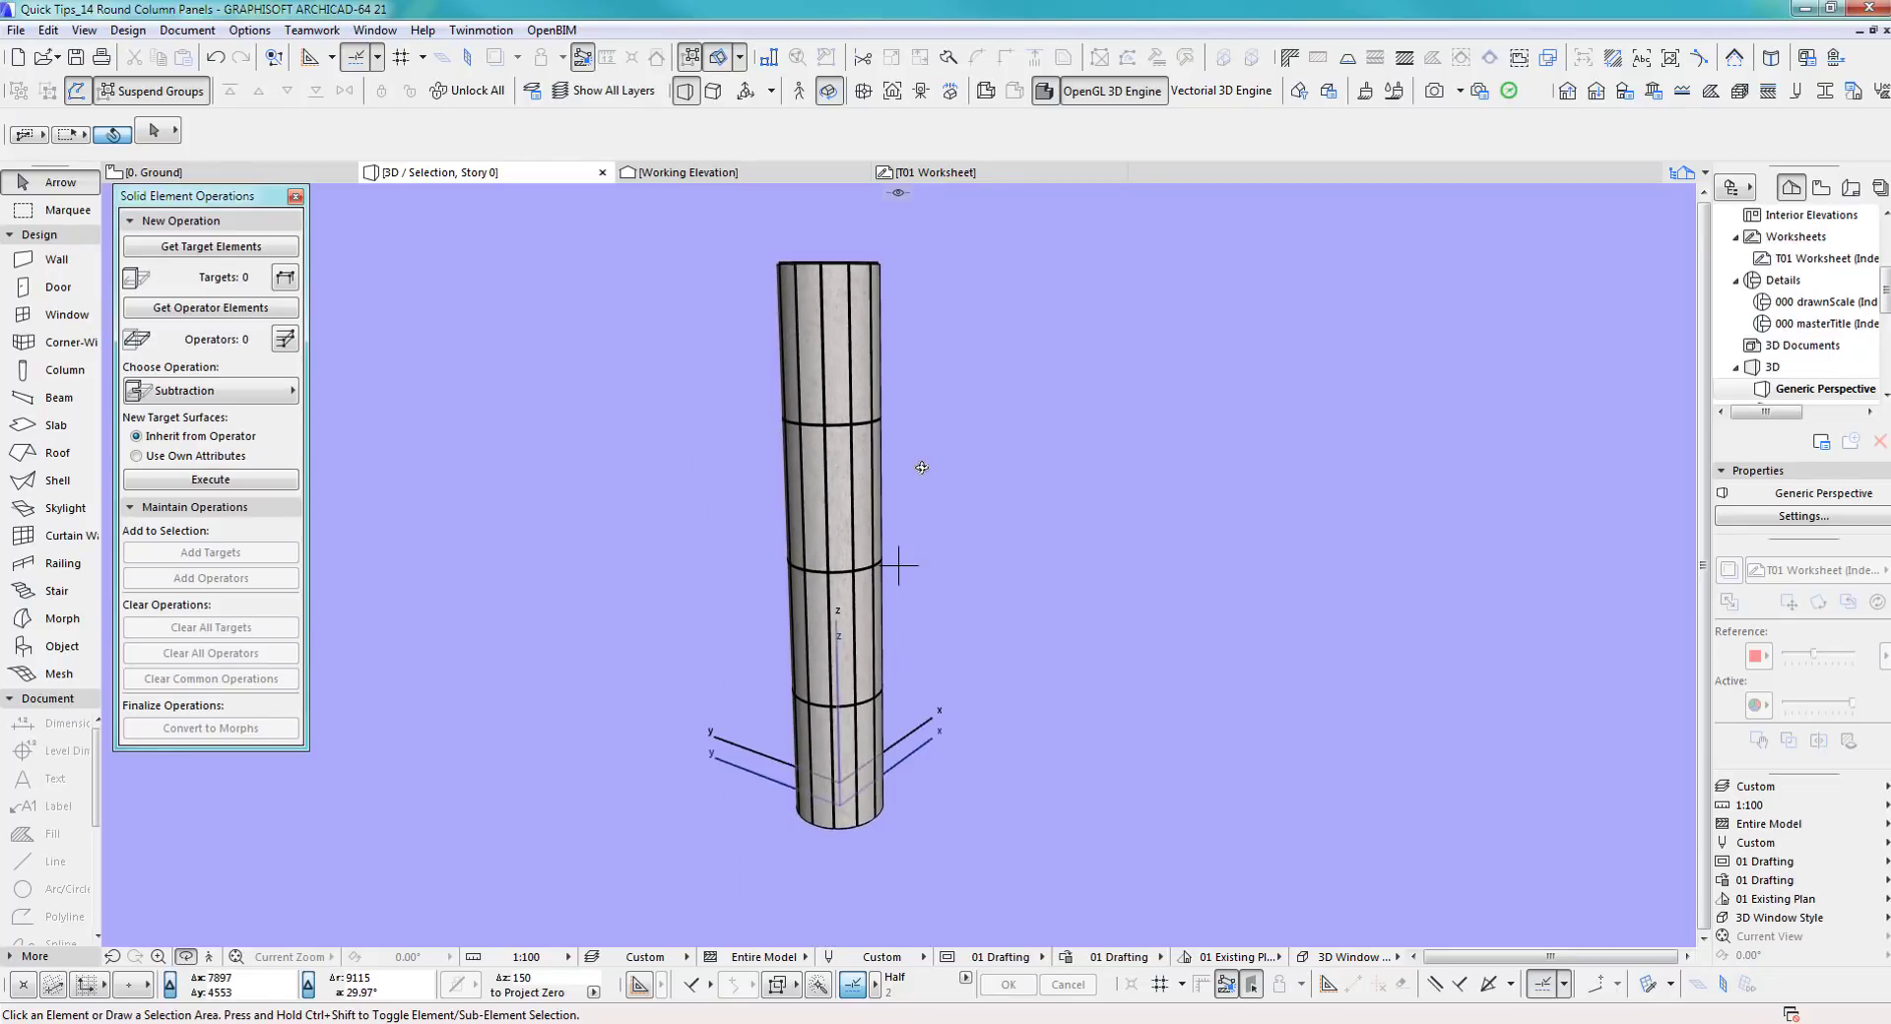
Return to the ground floor plan, reselect the first lower column with all its parts and show it in 3D
key("F2")
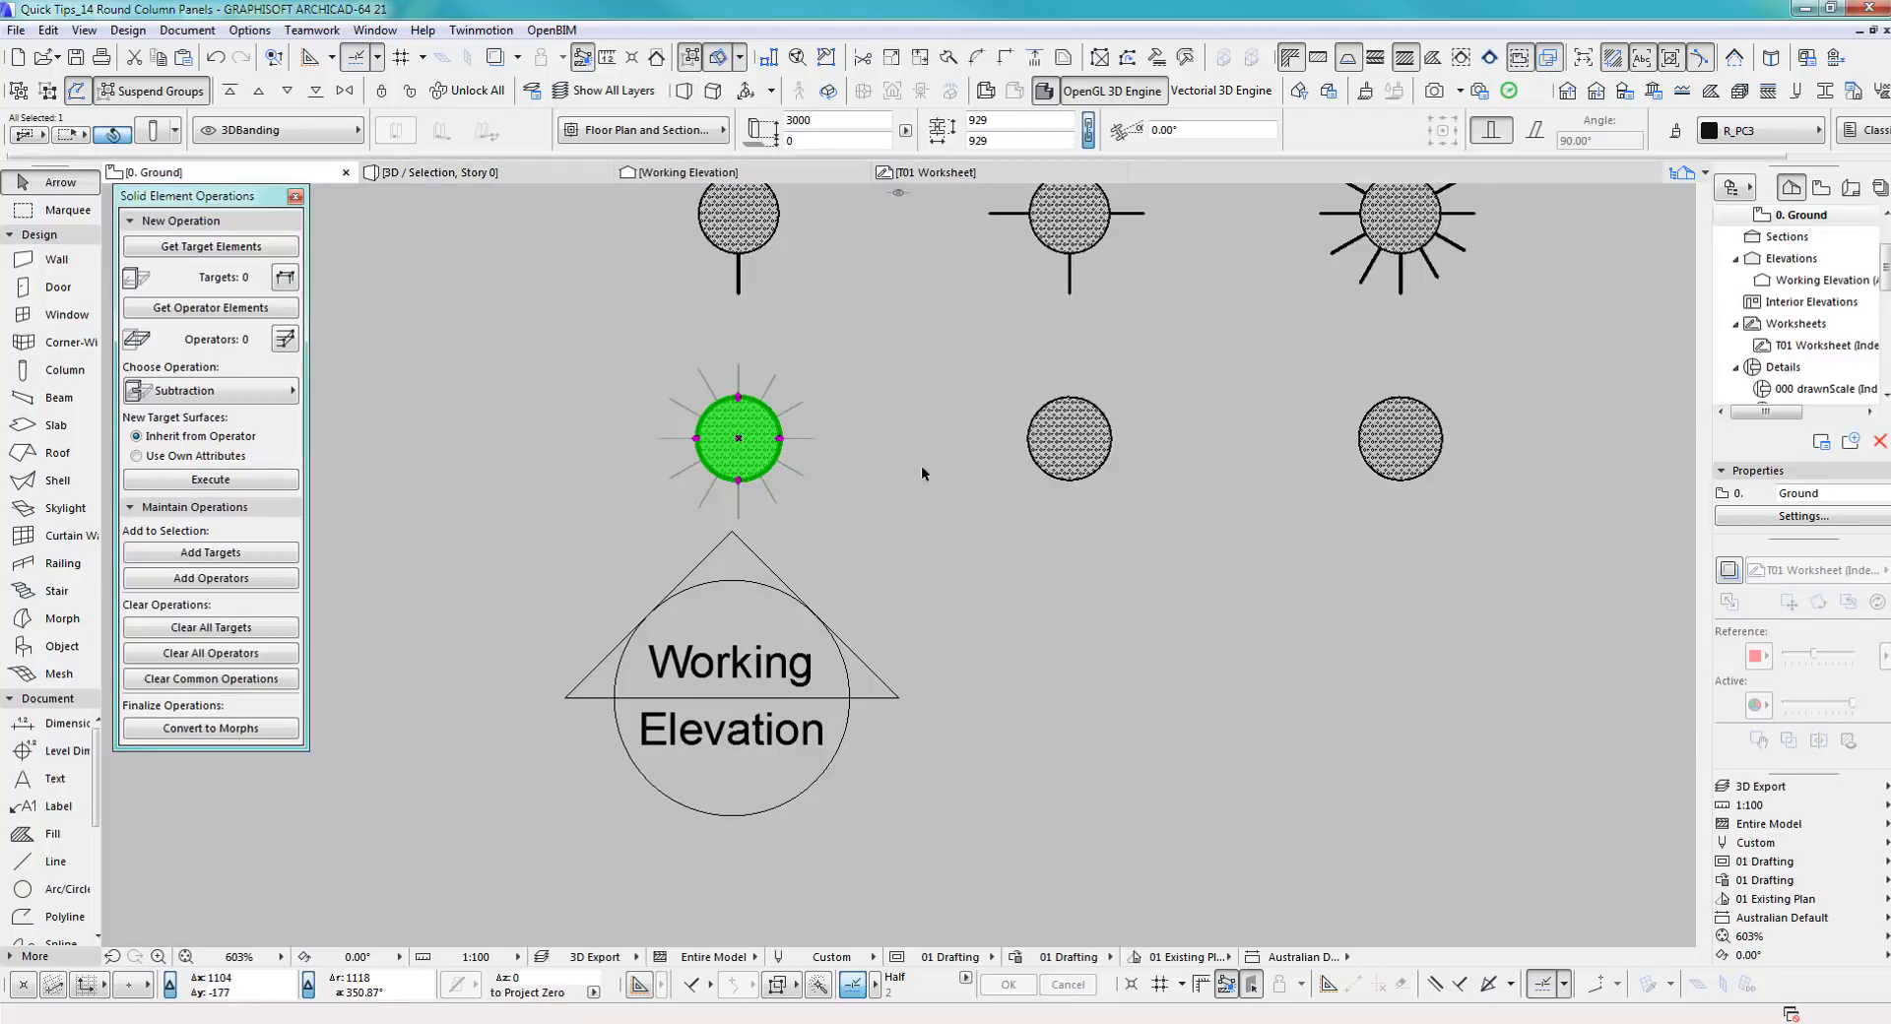
left_click(922, 465)
left_click_drag(606, 343, 859, 469)
left_click(612, 334)
left_click_drag(612, 341, 861, 522)
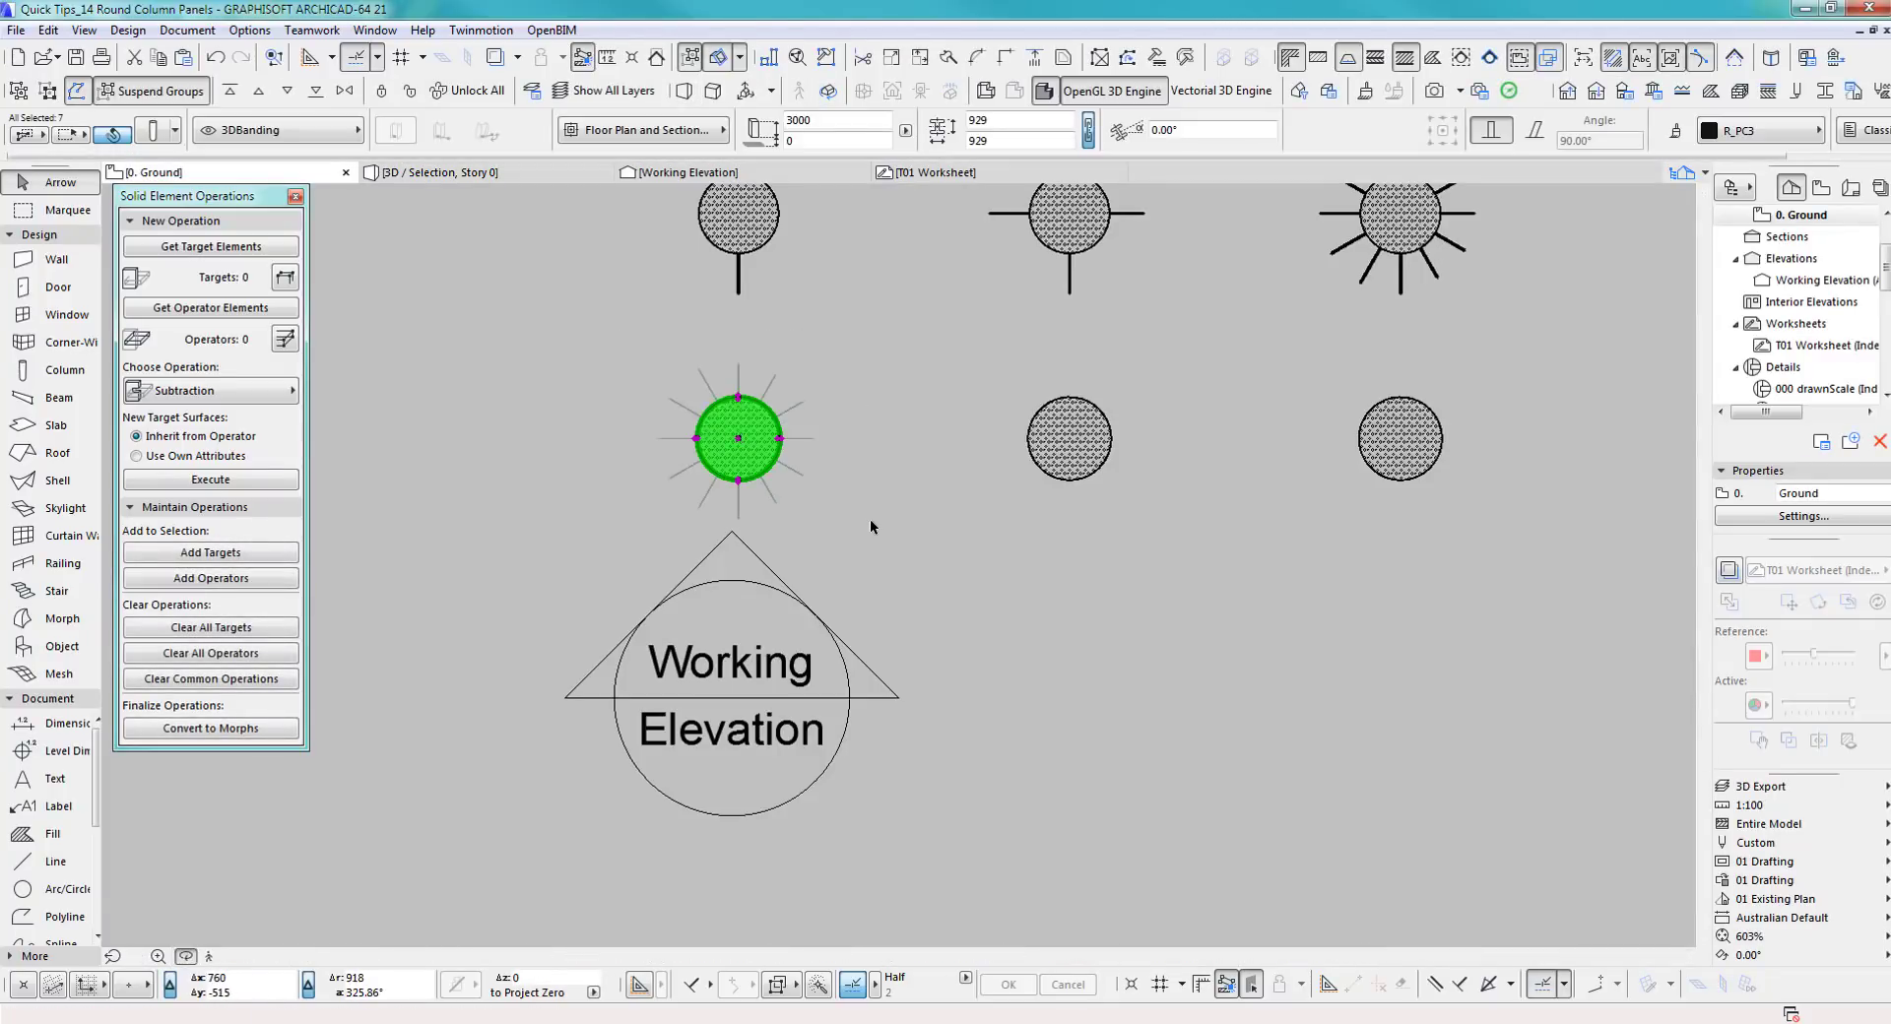
key("F5")
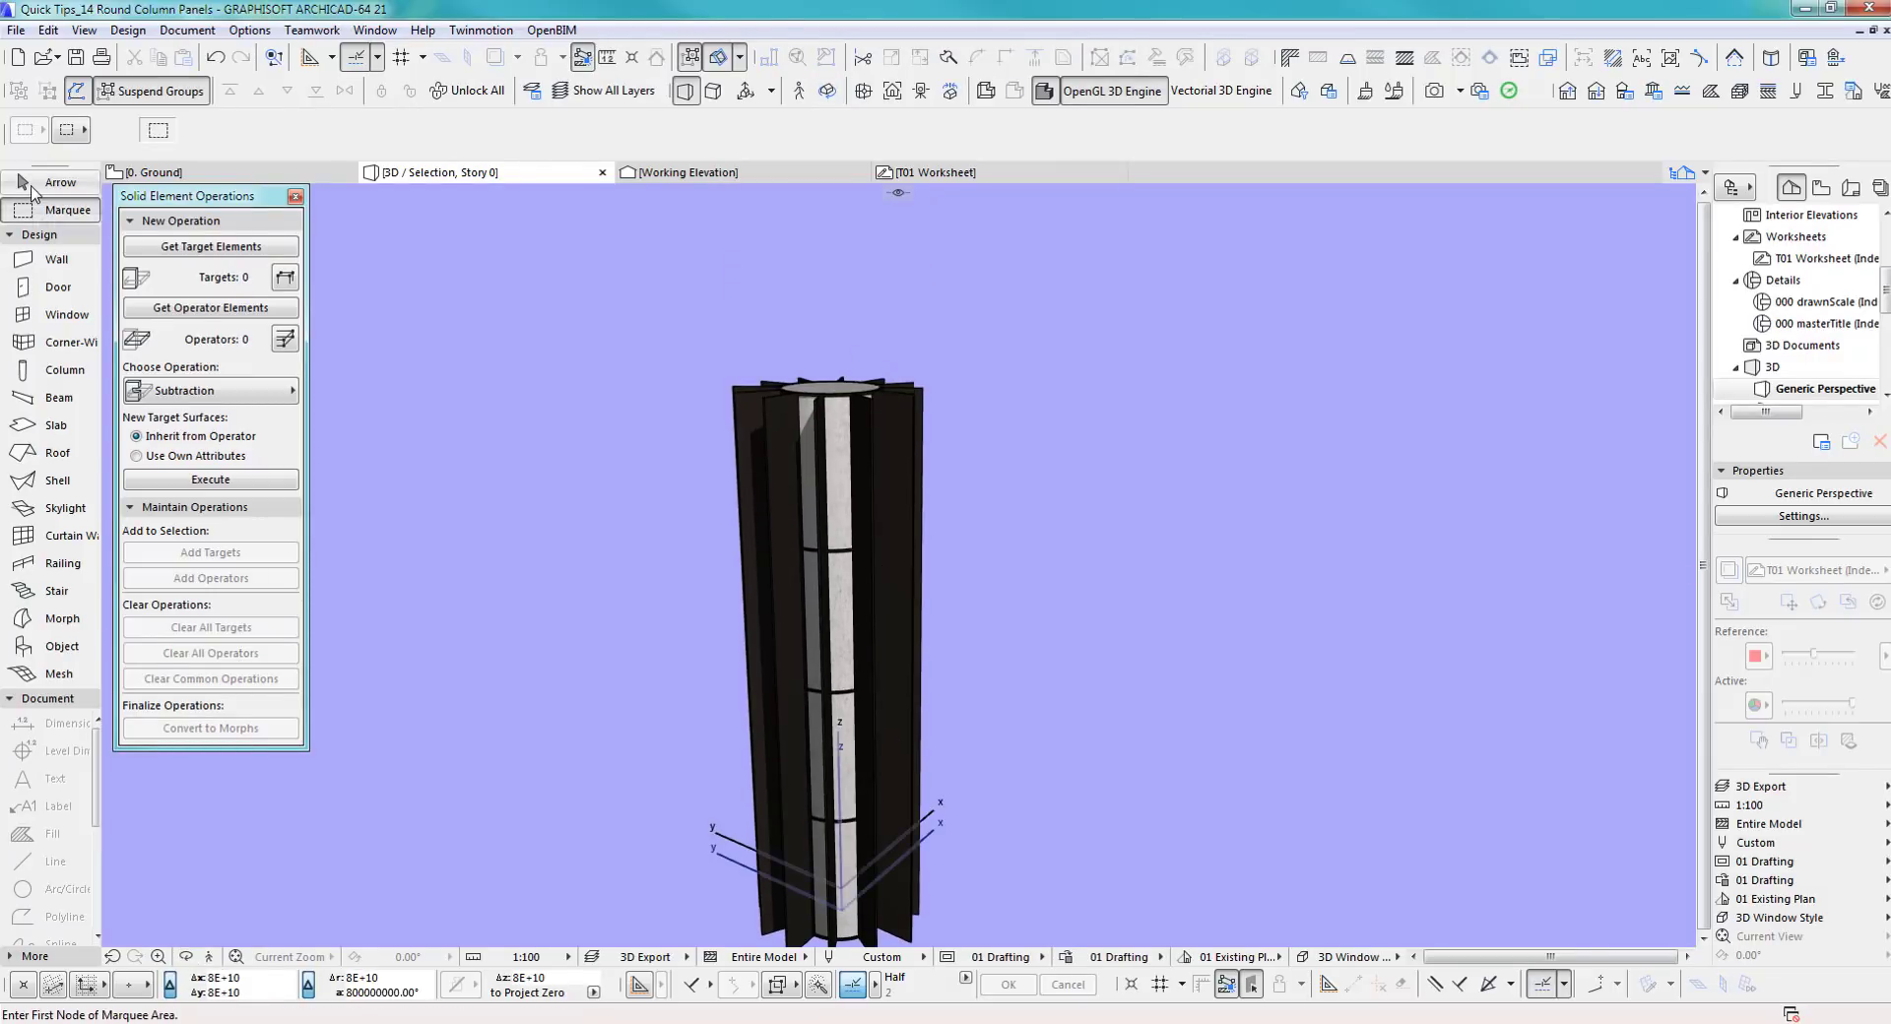
Change the profile of the radiating gap column to AGap to columns (1)
left_click(921, 398)
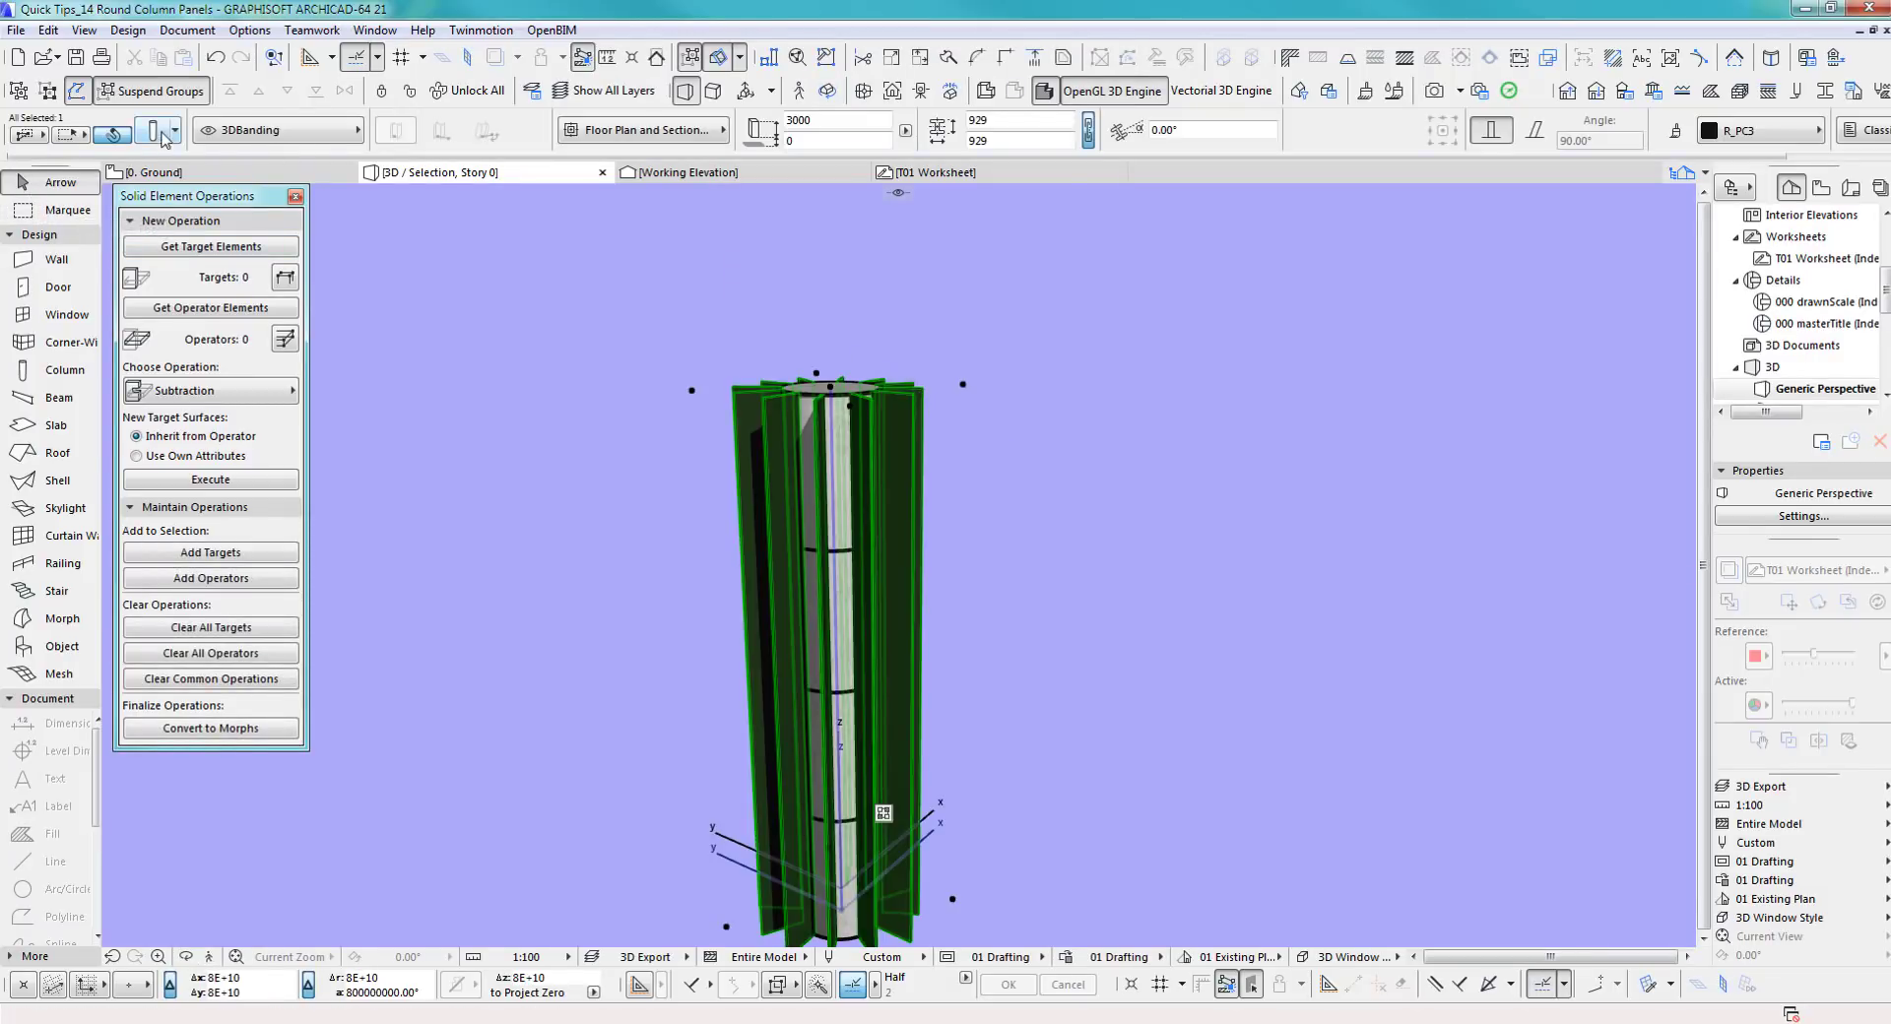
left_click(153, 132)
left_click(1045, 215)
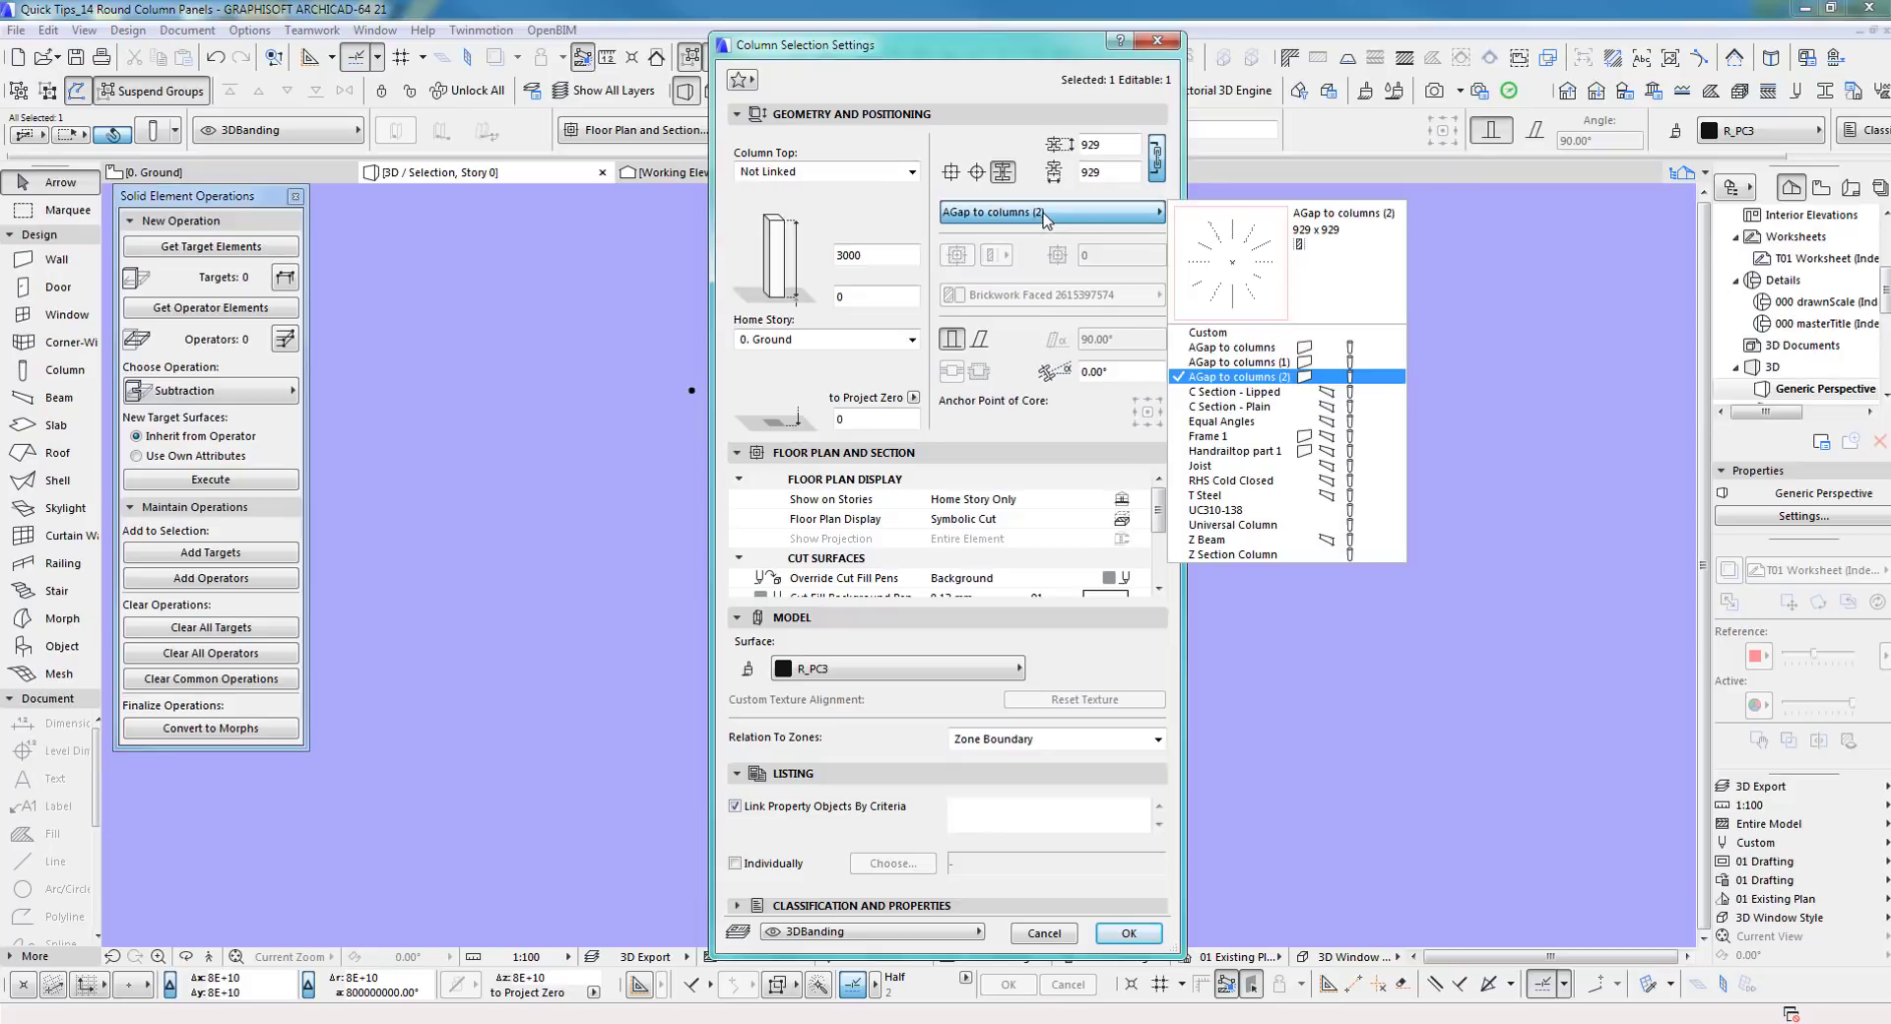
left_click(1221, 364)
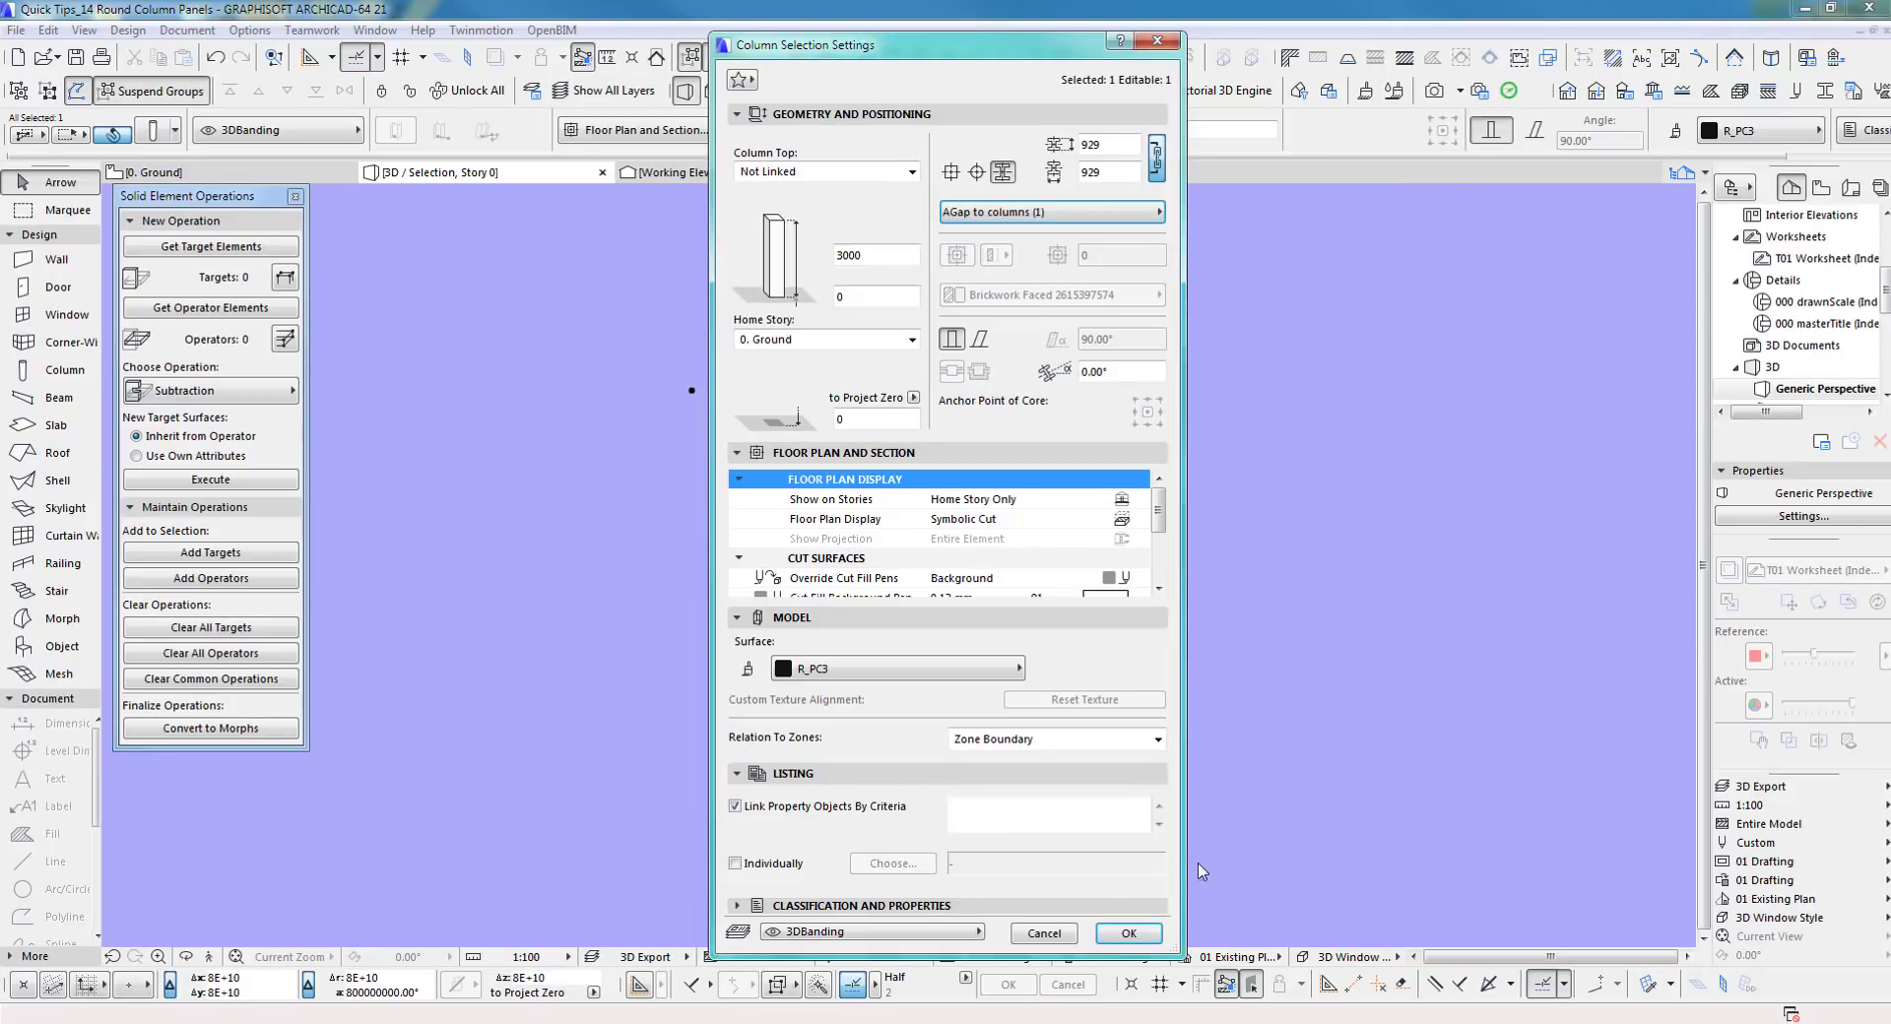
left_click(1130, 933)
Hide the layers of the gap-profile column and the horizontal joint tubes in 3D
right_click(1007, 445)
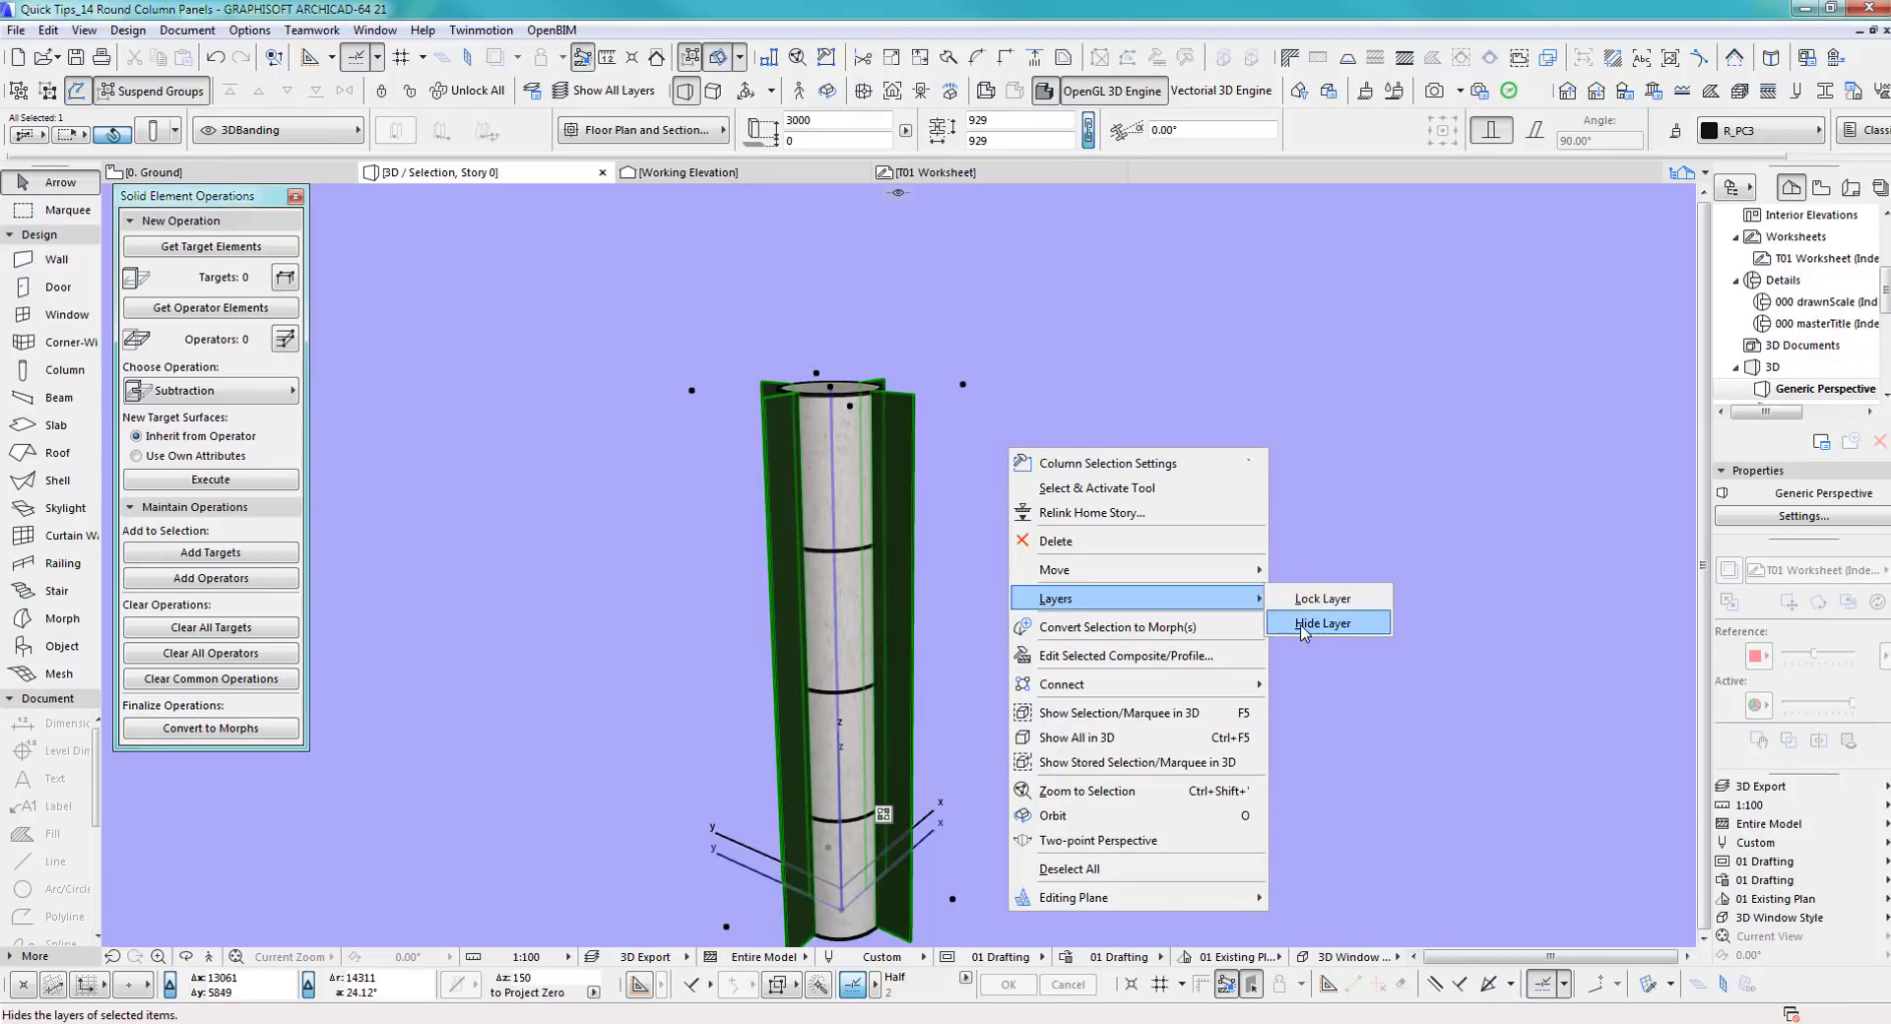
left_click(1324, 624)
scroll(782, 514, "up", 5)
left_click(750, 689)
right_click(748, 687)
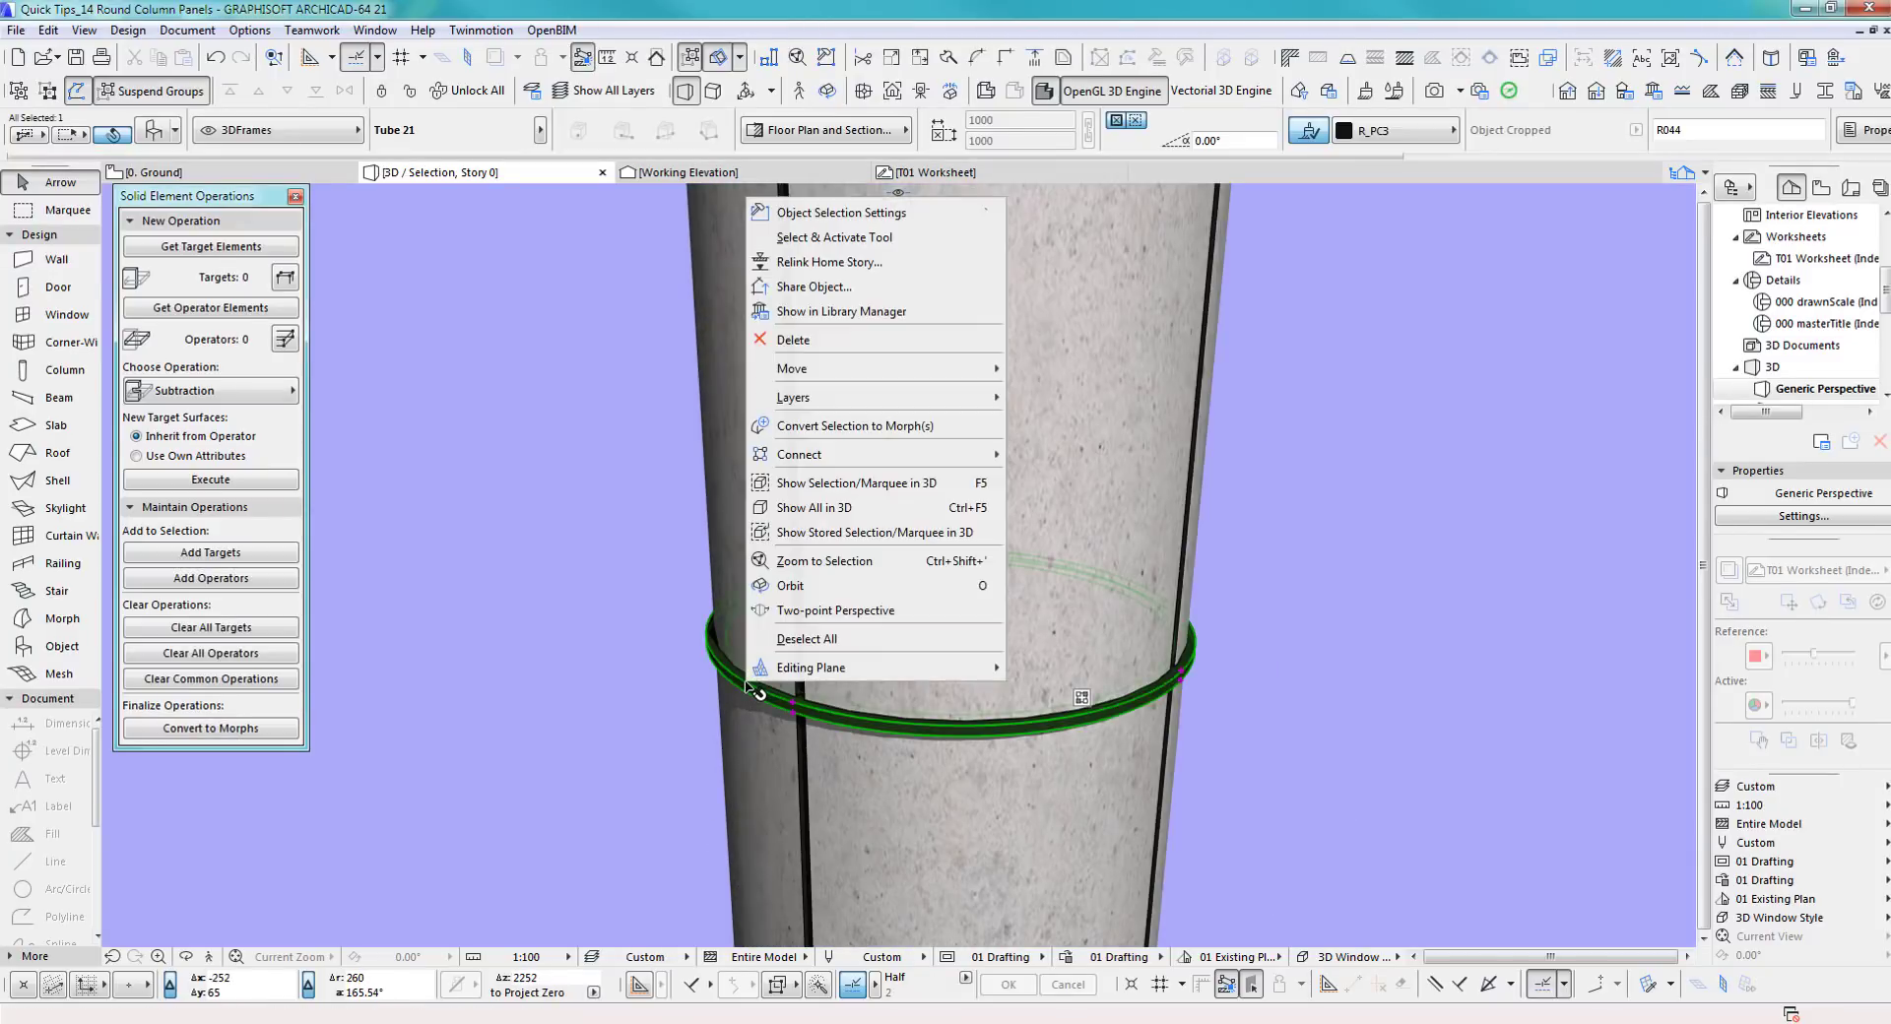
mouse_move(918, 412)
left_click(1039, 422)
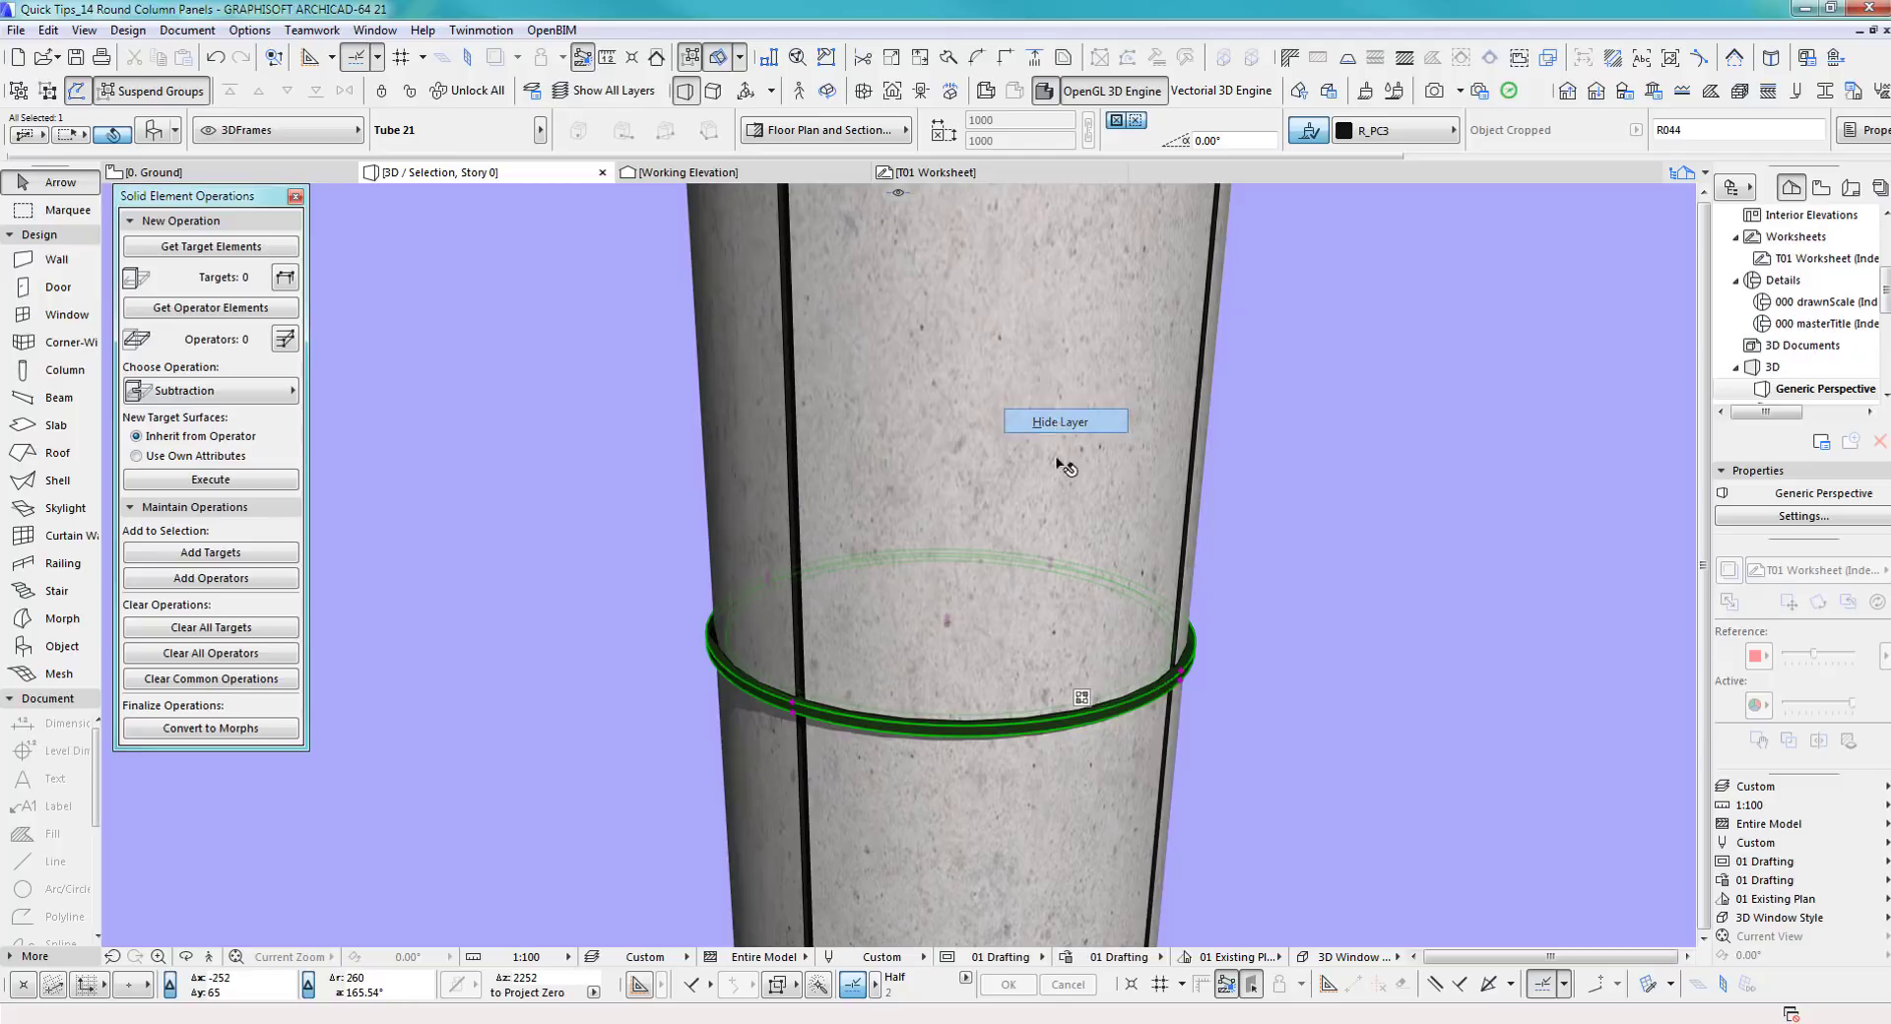
Inspect the column with its wider panel layout from several angles in 3D
scroll(990, 650, "down", 5)
scroll(989, 664, "down", 3)
middle_click_drag(977, 636, 889, 612)
scroll(974, 561, "up", 2)
scroll(920, 628, "down", 1)
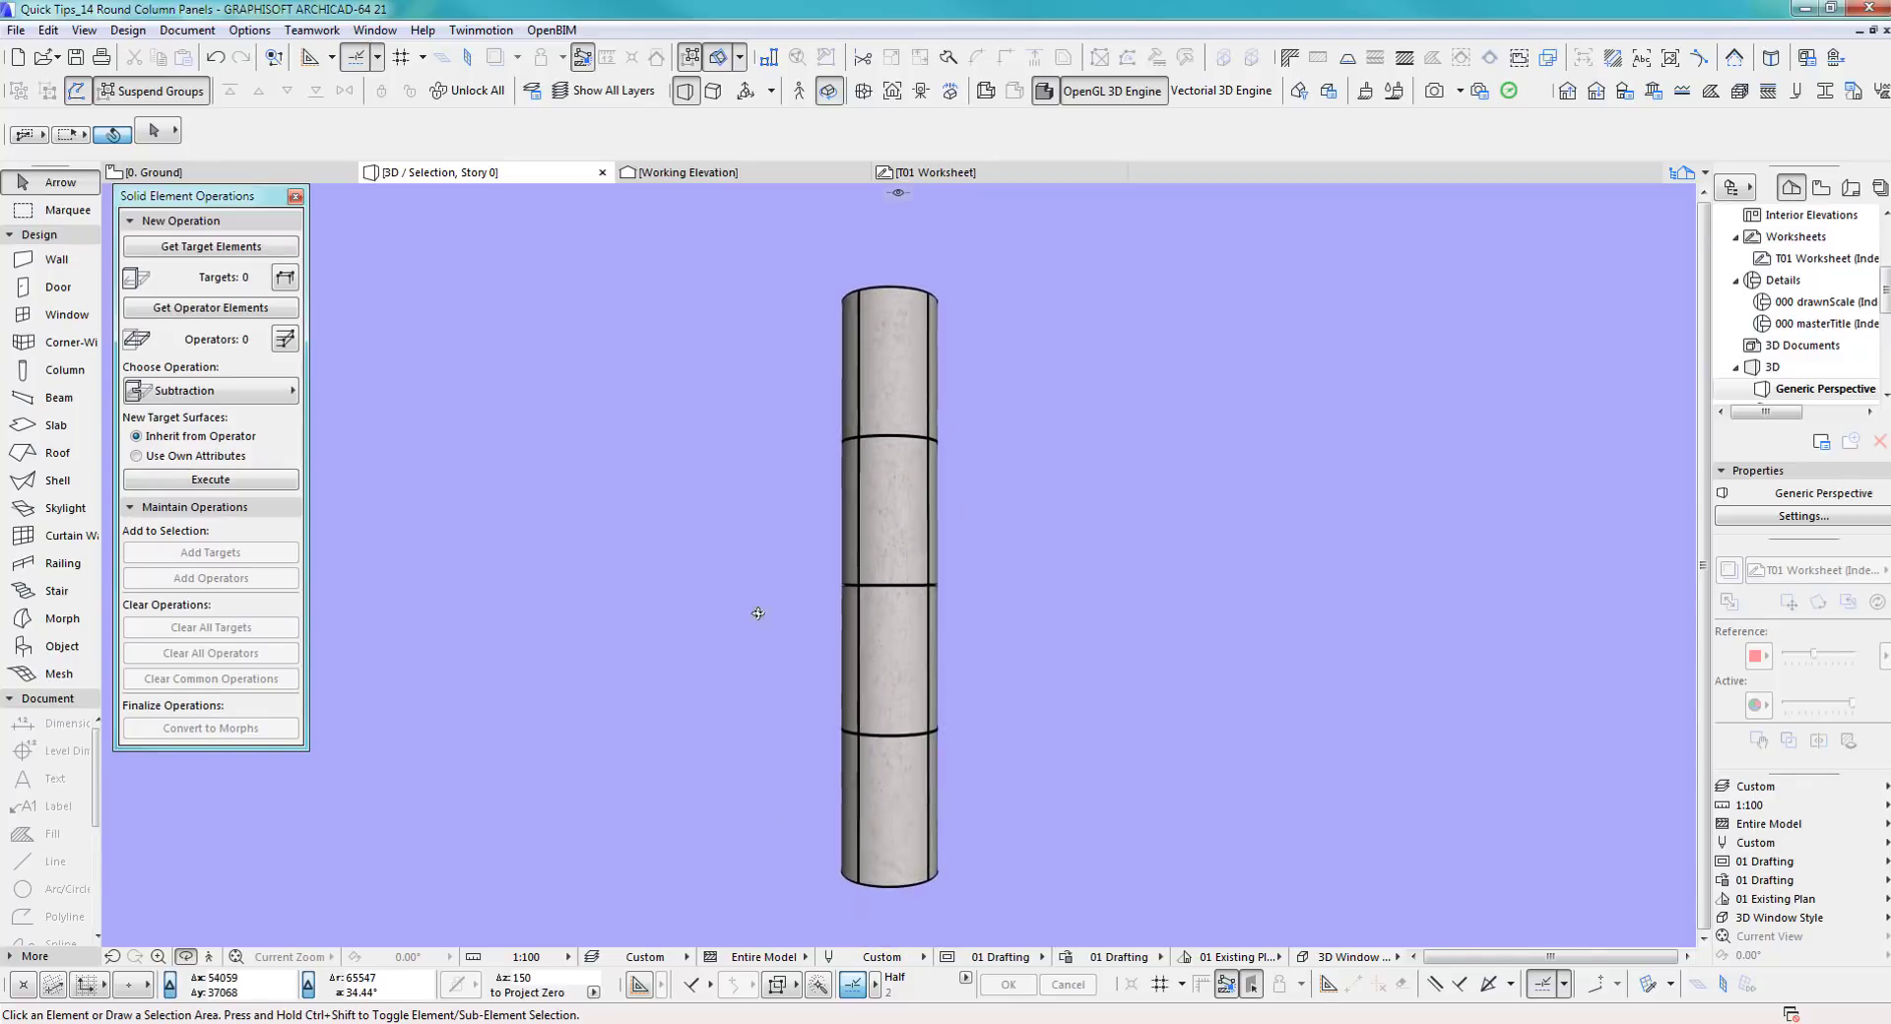